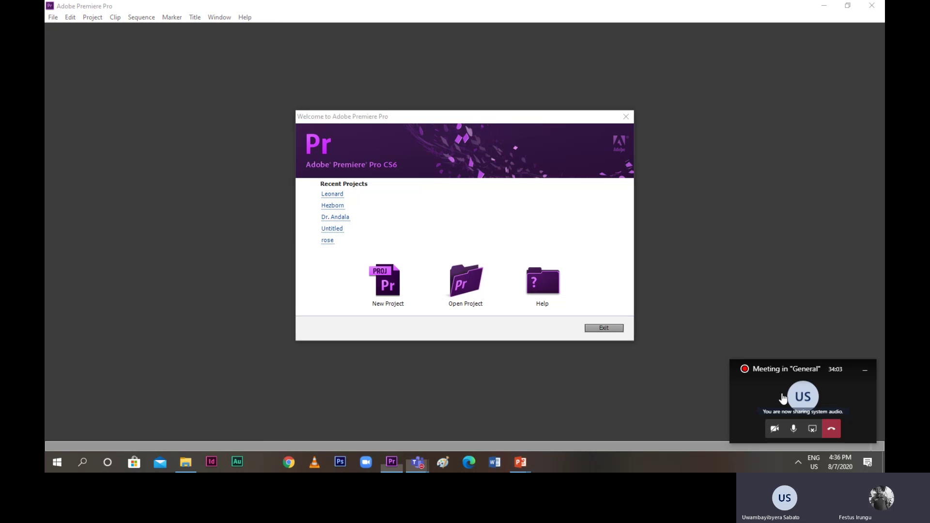
# Return to Premiere, start a new project and keep DV as the capture format
pyautogui.click(782, 398)
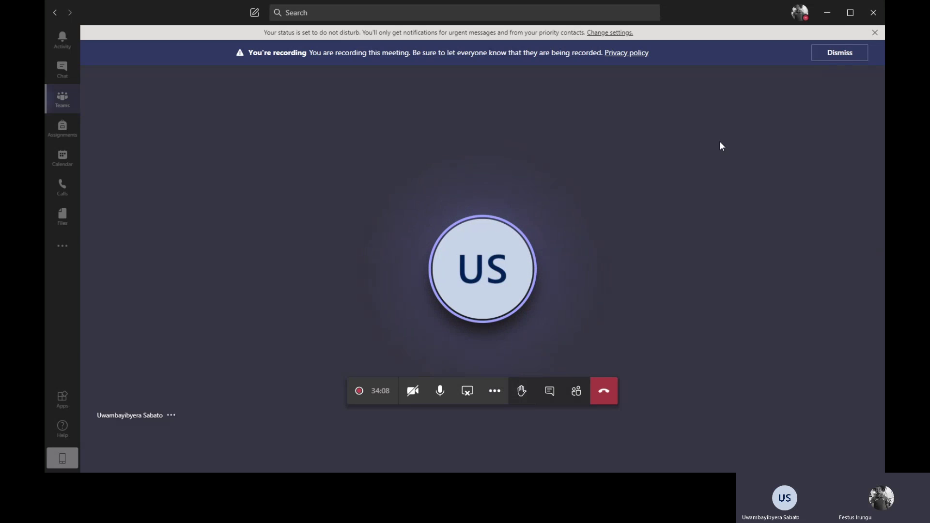
pyautogui.click(828, 13)
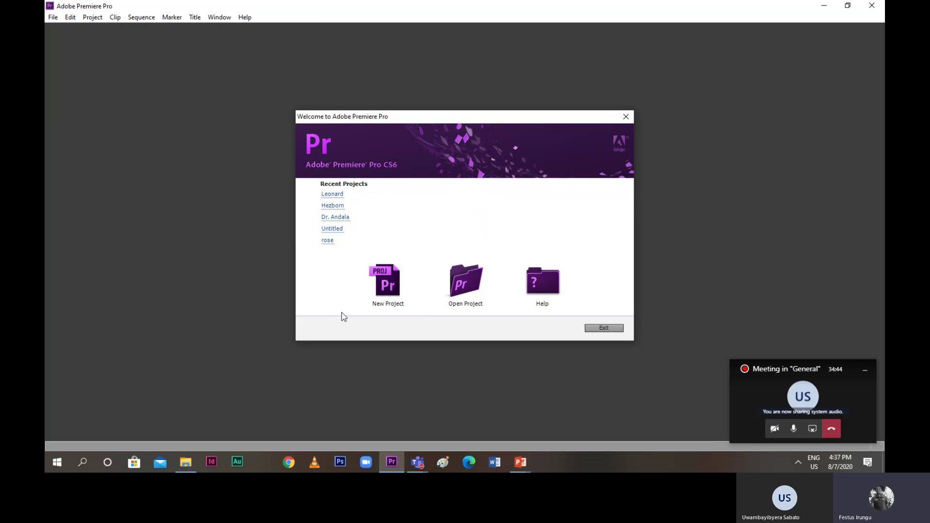
pyautogui.click(386, 288)
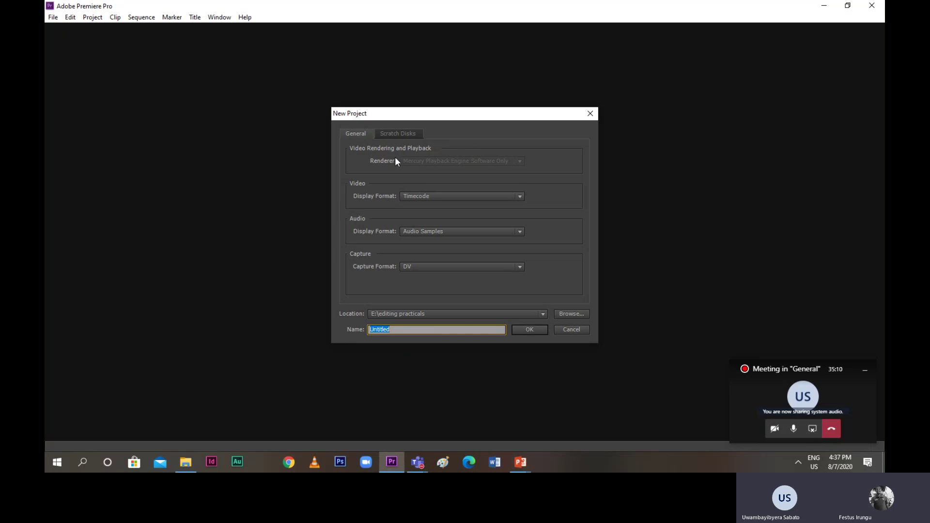
pyautogui.click(413, 265)
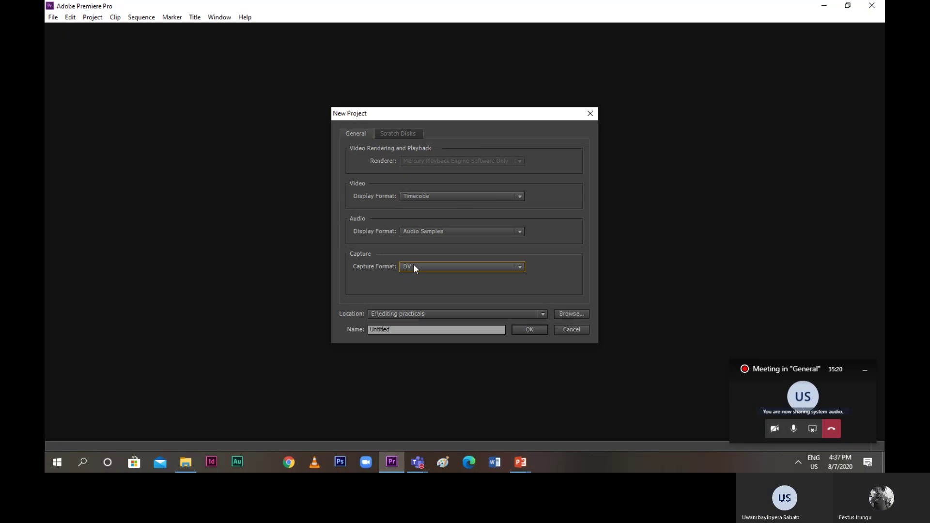
pyautogui.click(414, 265)
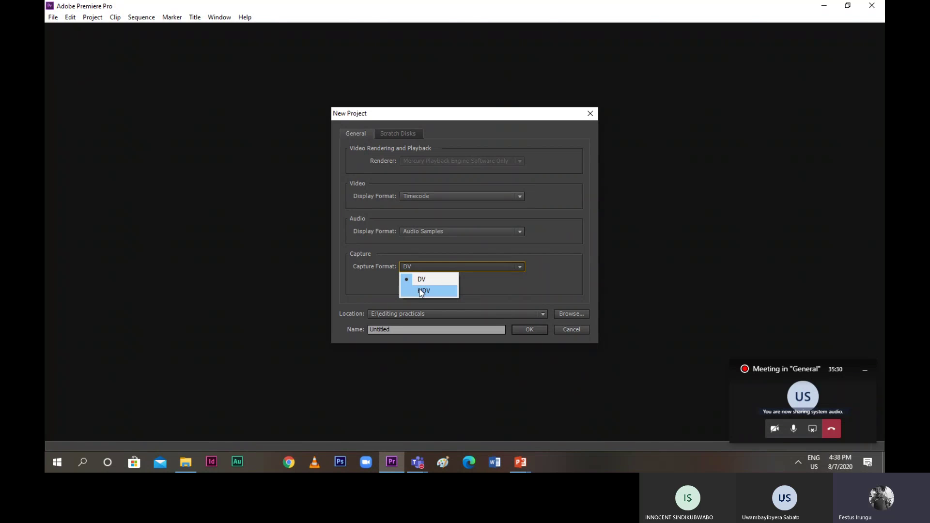
pyautogui.click(421, 280)
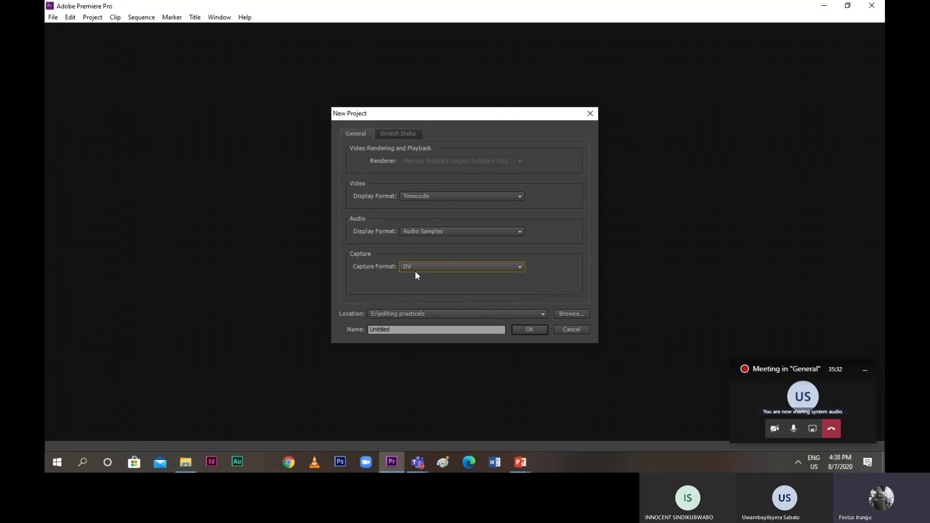
# Keep Audio Samples and Timecode display formats and browse for a different project location
pyautogui.click(427, 232)
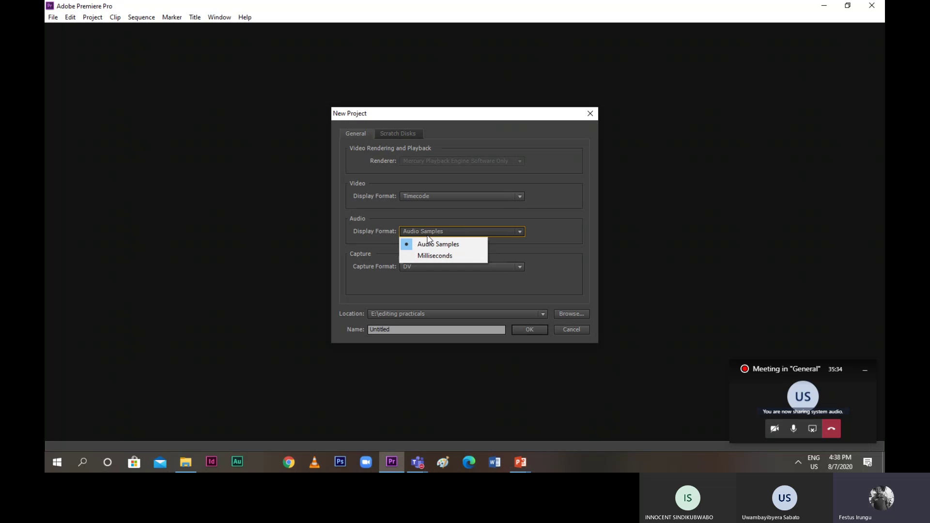
pyautogui.click(428, 235)
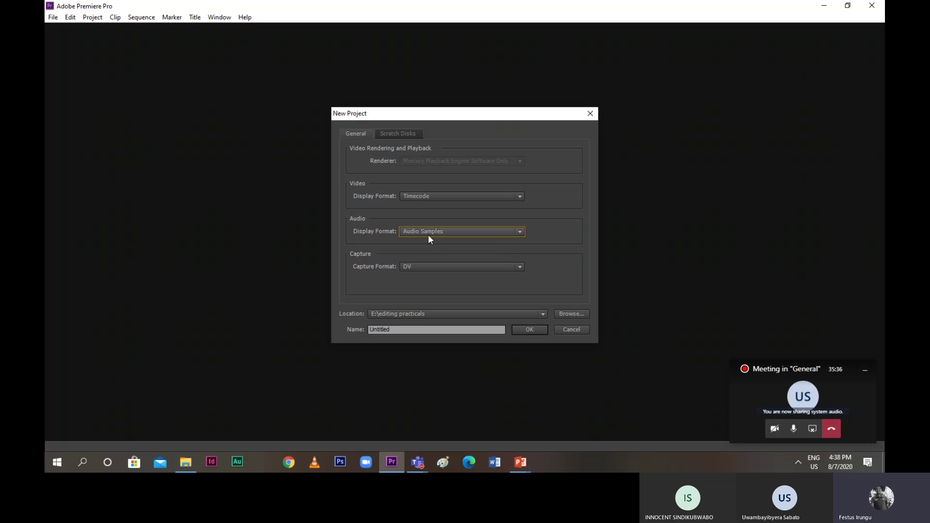
pyautogui.click(424, 194)
pyautogui.click(426, 208)
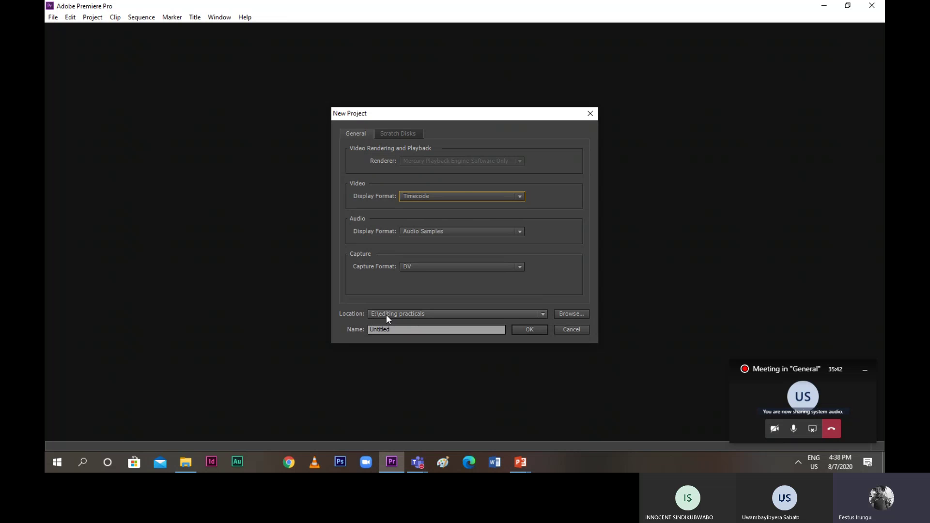
pyautogui.click(561, 314)
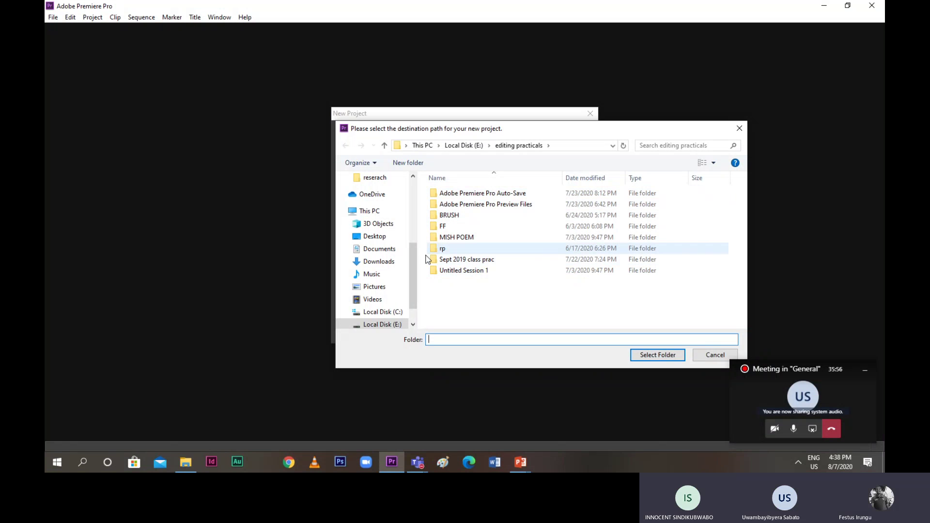
# Create a folder named TV PRODUCTION inside E:\editing practicals
pyautogui.click(390, 325)
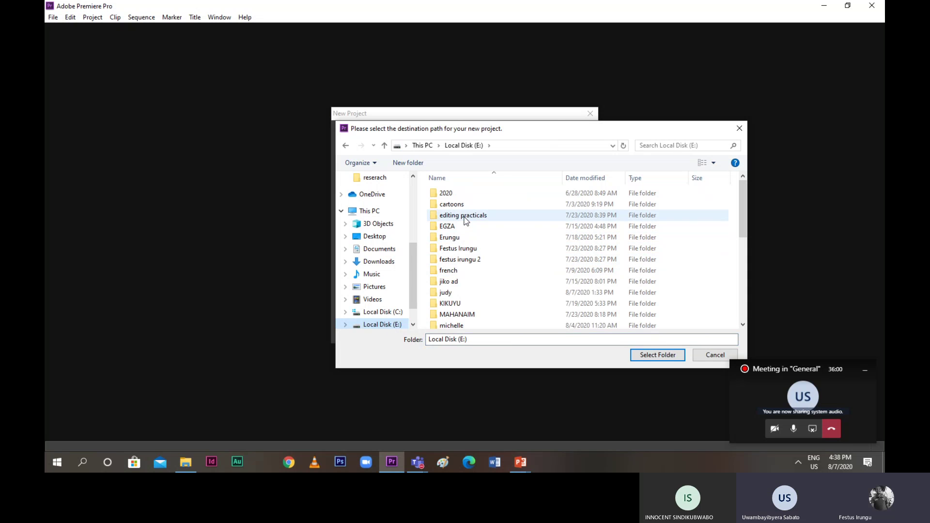
pyautogui.doubleClick(465, 218)
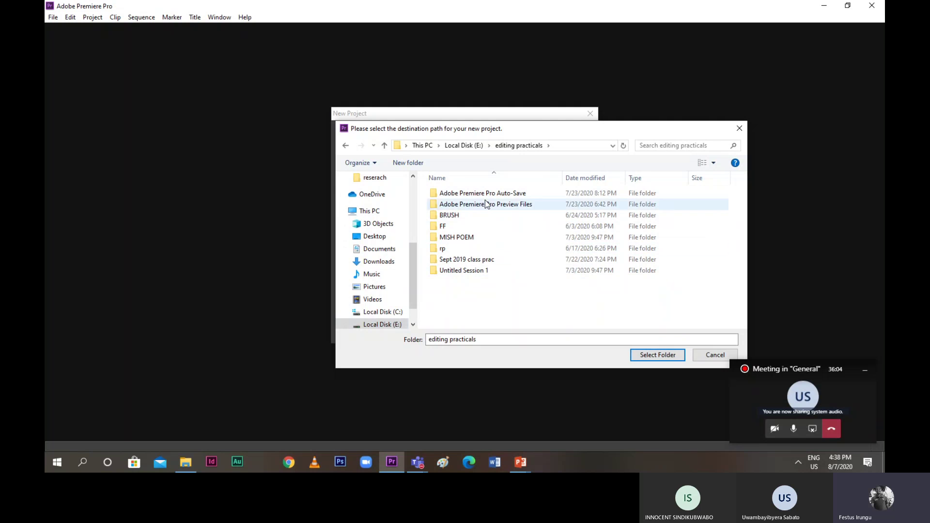
pyautogui.click(405, 163)
pyautogui.click(405, 164)
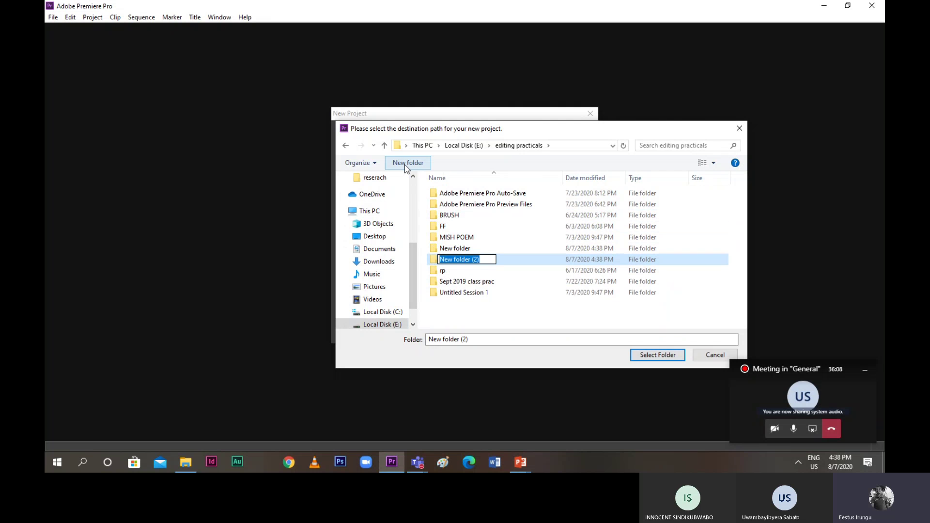
pyautogui.write('tv')
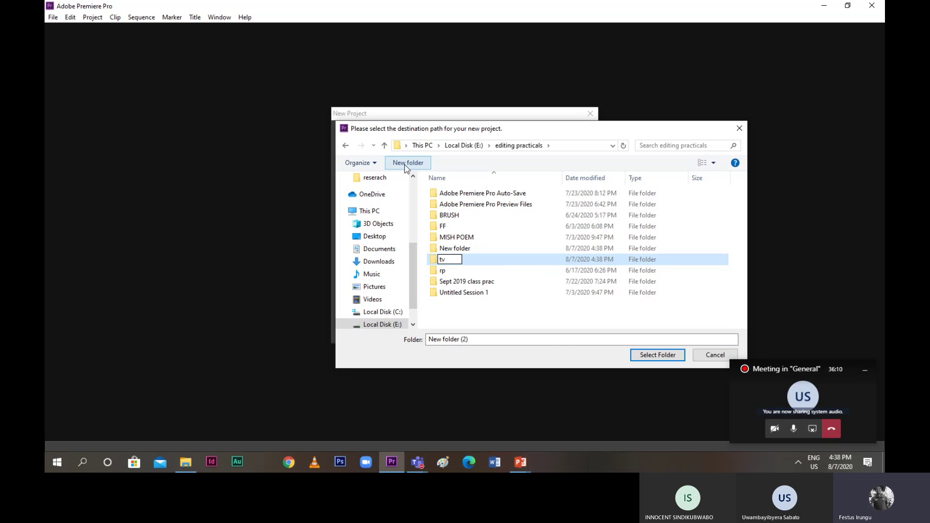
pyautogui.press('BackSpace')
pyautogui.press('BackSpace')
pyautogui.write('TV PRODUCTION')
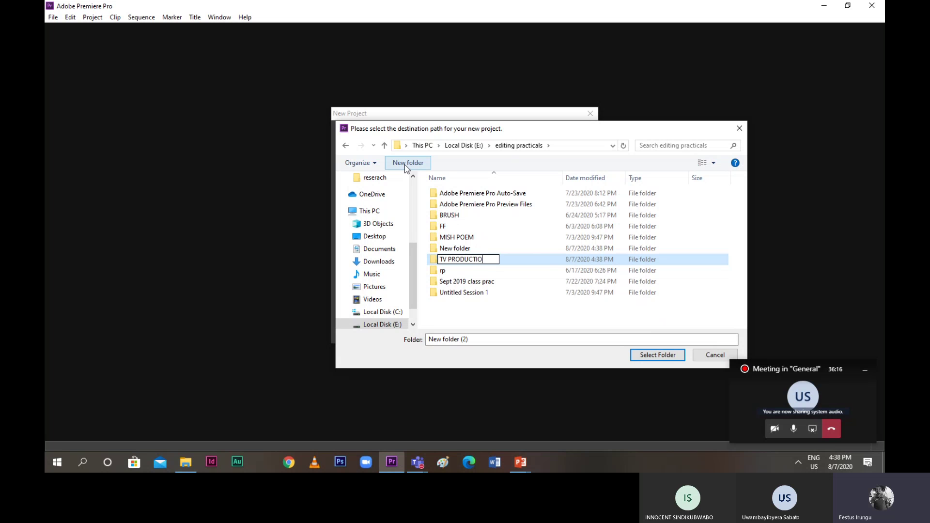
pyautogui.click(432, 261)
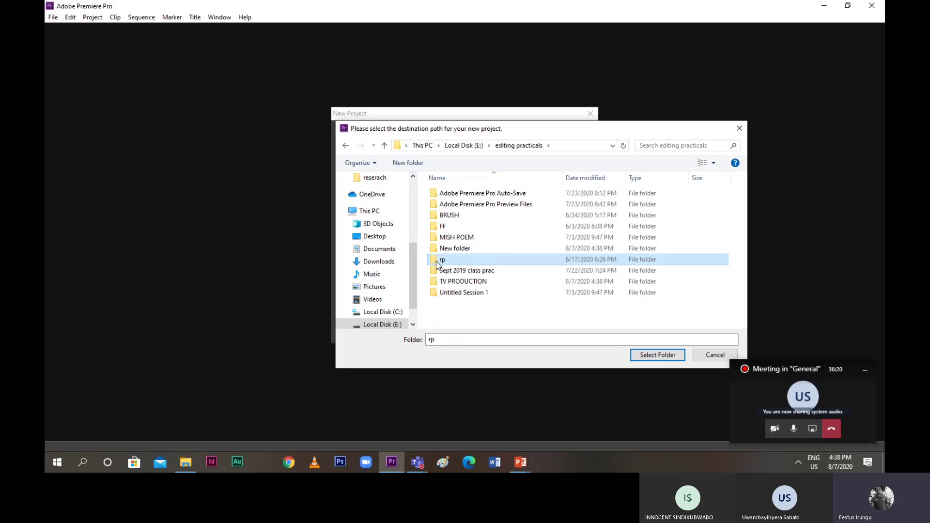
pyautogui.doubleClick(446, 287)
# Drop the invalid INTRO LESSON path and select TV PRODUCTION as the project location
pyautogui.click(478, 339)
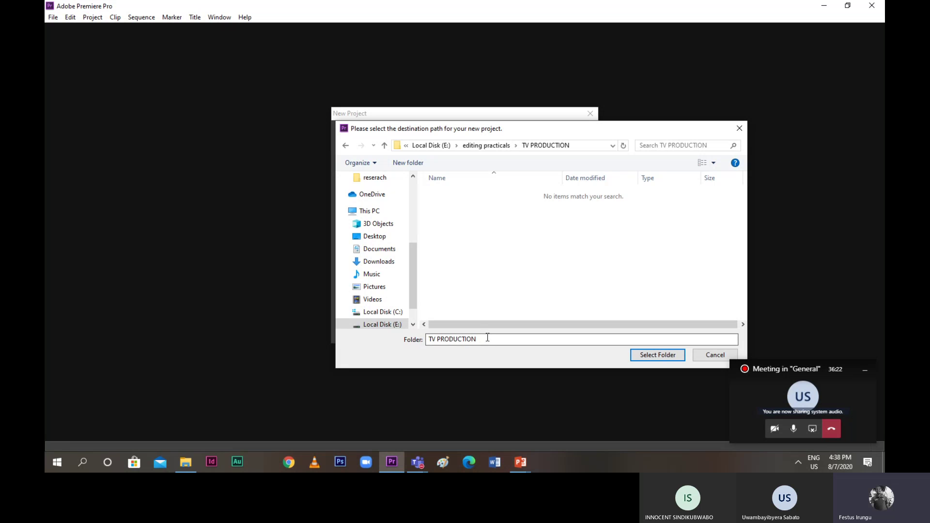
pyautogui.moveTo(477, 339); pyautogui.dragTo(419, 343)
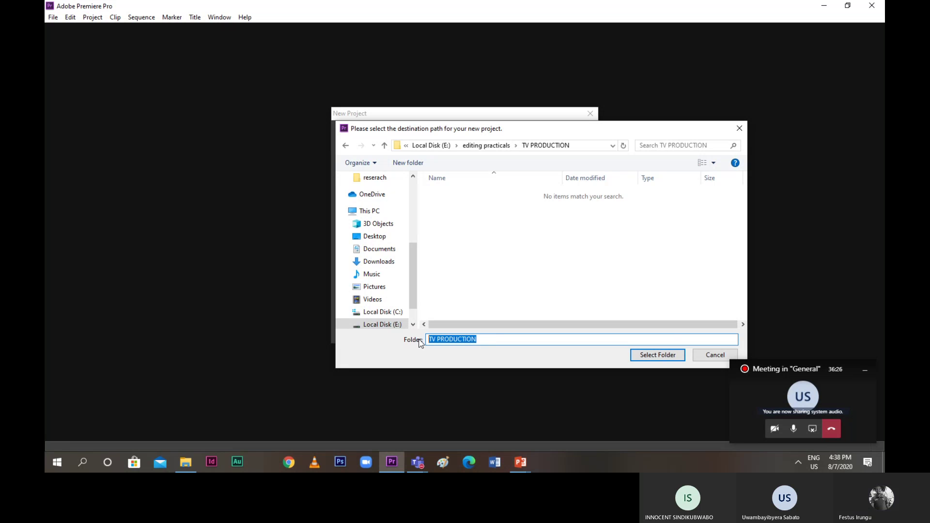
pyautogui.write('INTRO')
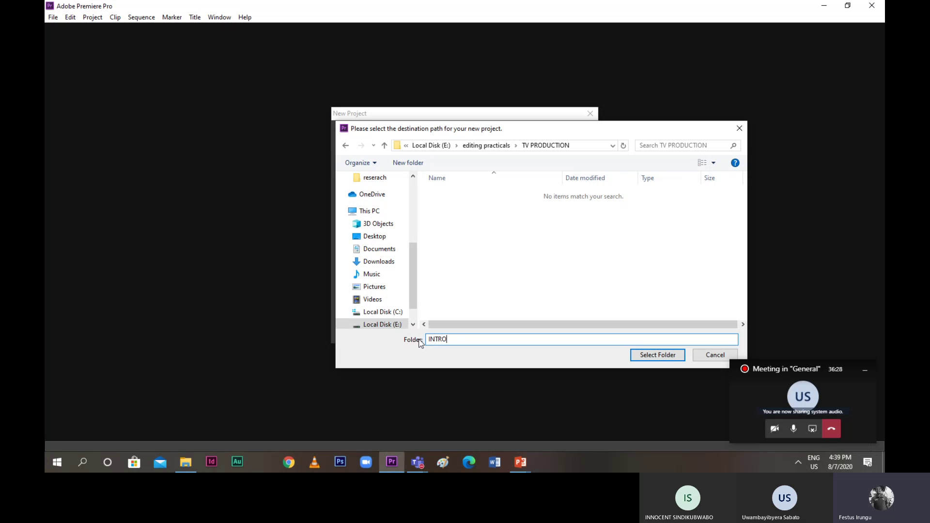
pyautogui.write(' LESSON')
pyautogui.click(657, 355)
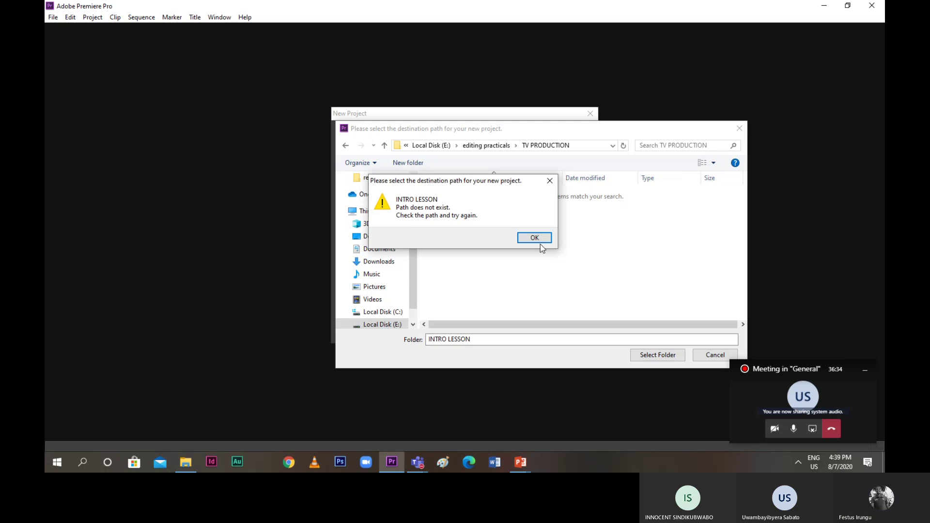
pyautogui.click(537, 238)
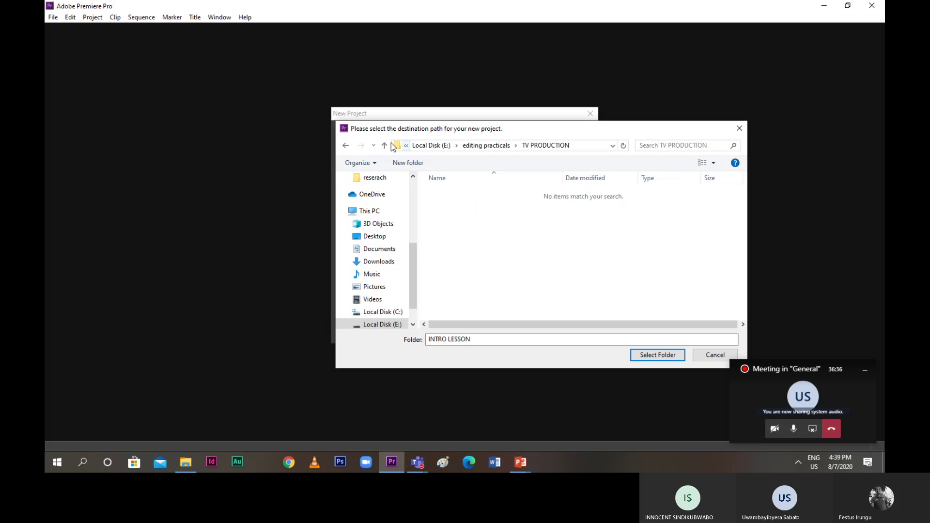
pyautogui.click(464, 341)
pyautogui.doubleClick(465, 341)
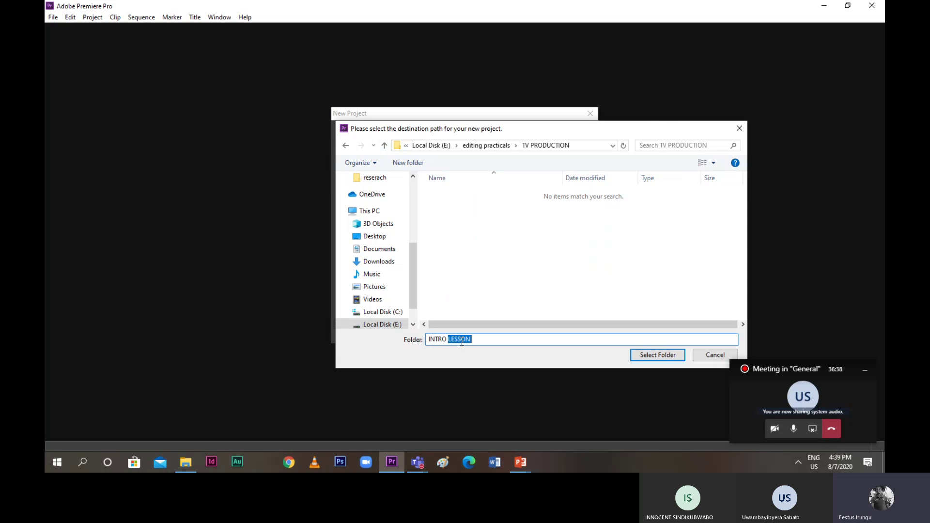
pyautogui.click(475, 339)
pyautogui.press('BackSpace')
pyautogui.press('BackSpace')
pyautogui.press('BackSpace')
pyautogui.press('BackSpace')
pyautogui.press('BackSpace')
pyautogui.press('BackSpace')
pyautogui.press('BackSpace')
pyautogui.press('BackSpace')
pyautogui.press('BackSpace')
pyautogui.press('BackSpace')
pyautogui.press('BackSpace')
pyautogui.press('BackSpace')
pyautogui.click(386, 151)
pyautogui.click(481, 286)
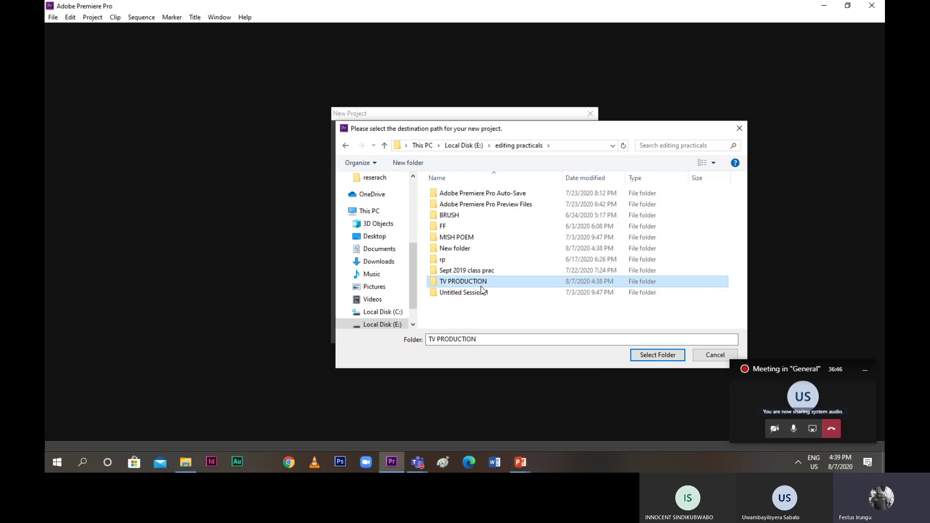
pyautogui.click(671, 359)
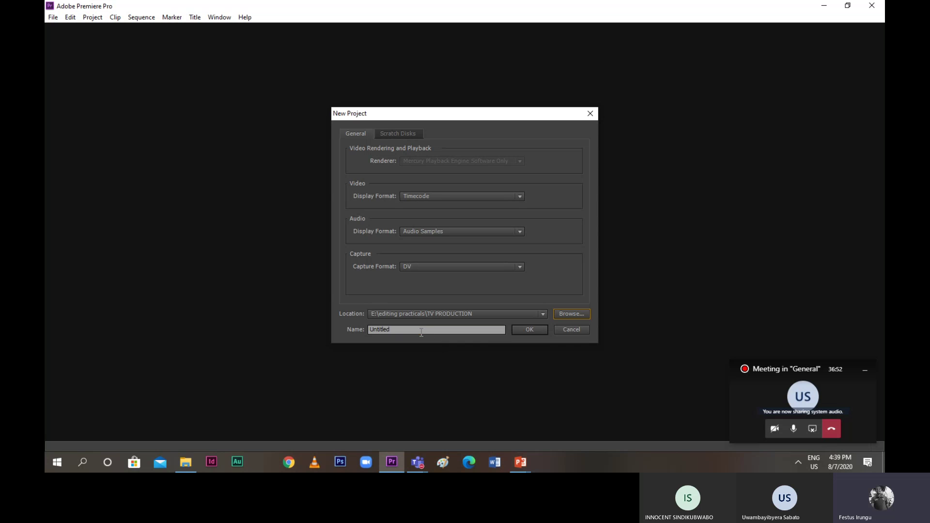
# Replace 'Untitled' with 'INTRO TO EDITING', fixing the missing R
pyautogui.moveTo(421, 332); pyautogui.dragTo(372, 329)
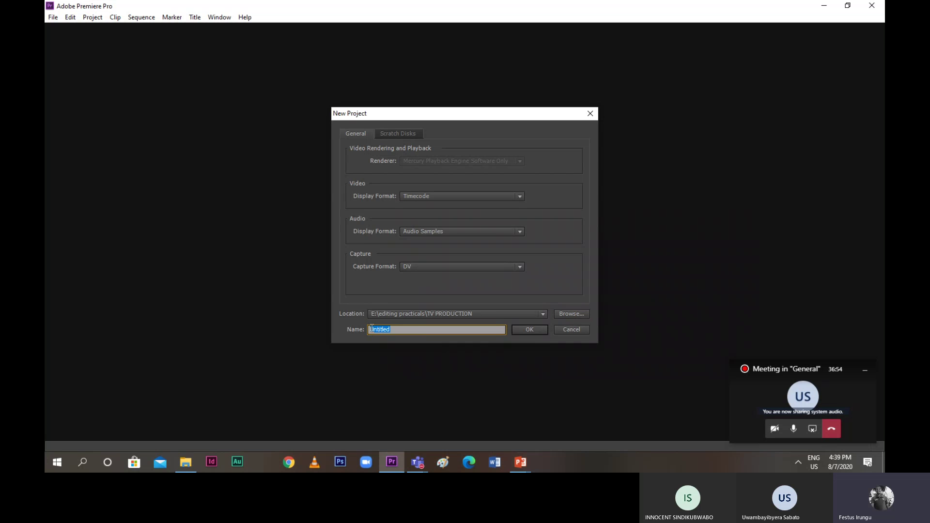
pyautogui.write('INTO TO EDITING')
pyautogui.click(380, 331)
pyautogui.write('R')
# Create the project, then build Sequence 01 from the DV-PAL Standard 48kHz preset
pyautogui.click(516, 331)
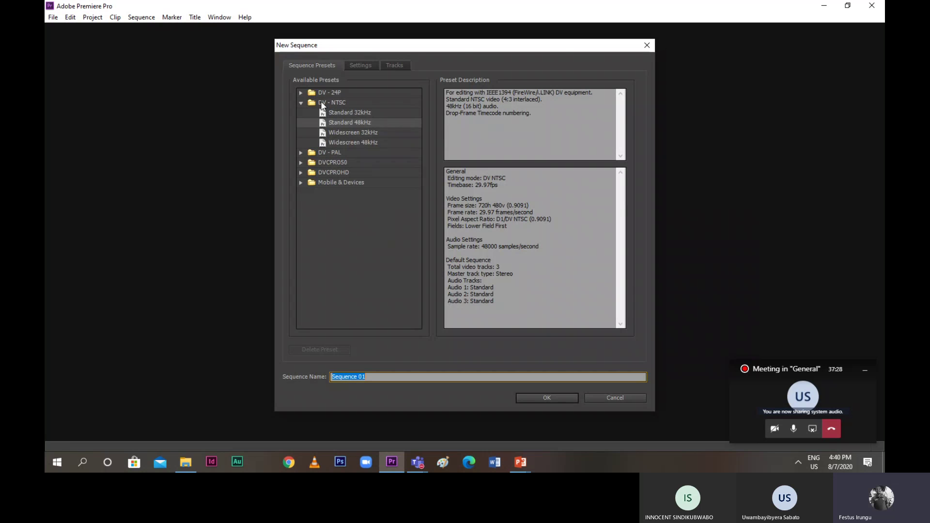
pyautogui.doubleClick(330, 152)
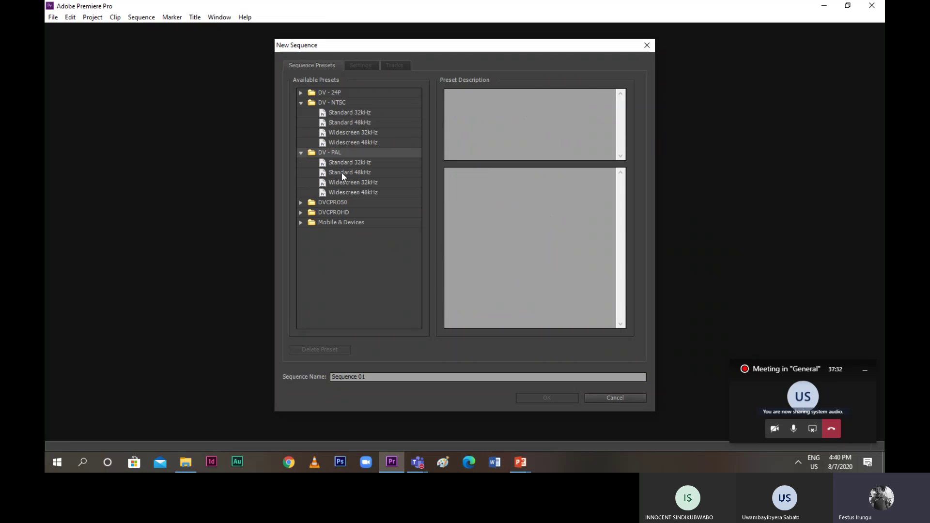
pyautogui.click(341, 173)
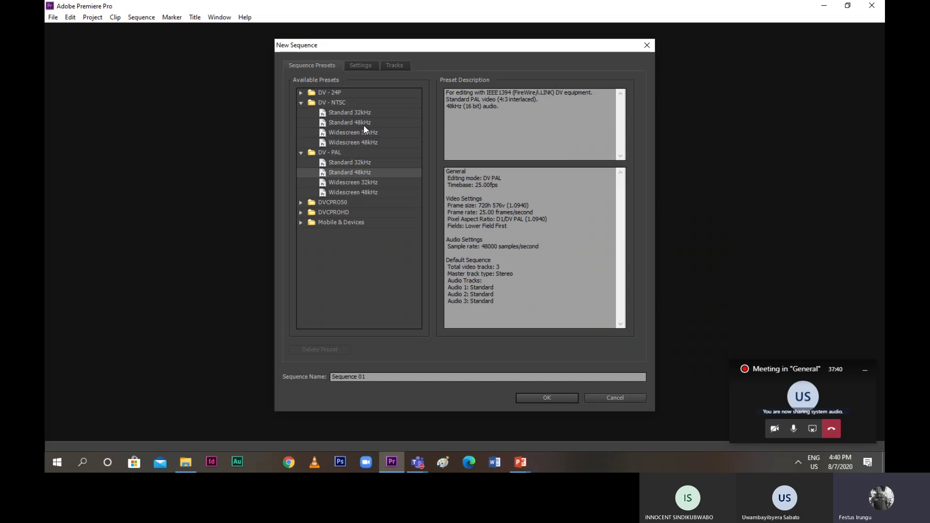
pyautogui.doubleClick(340, 174)
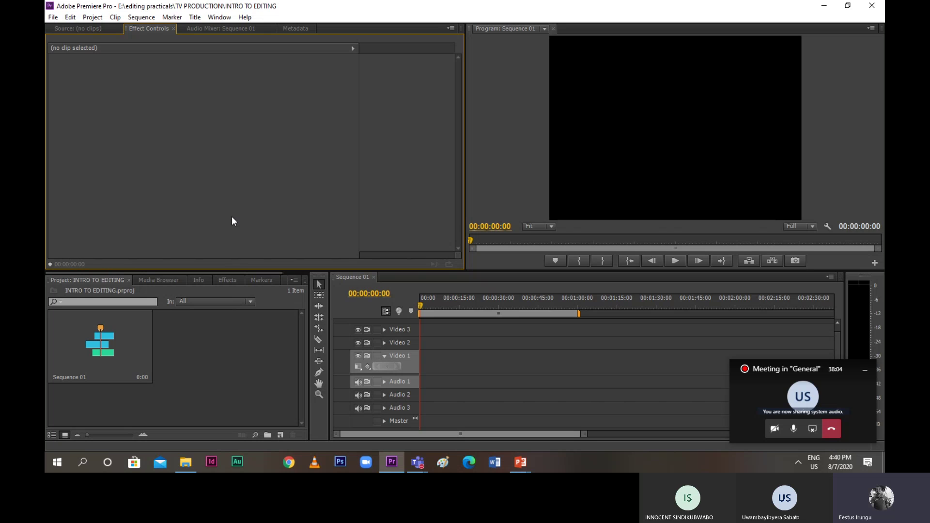
# Look at the Source monitor and Effects panel, then return to the Project bin listing Sequence 01
pyautogui.click(75, 29)
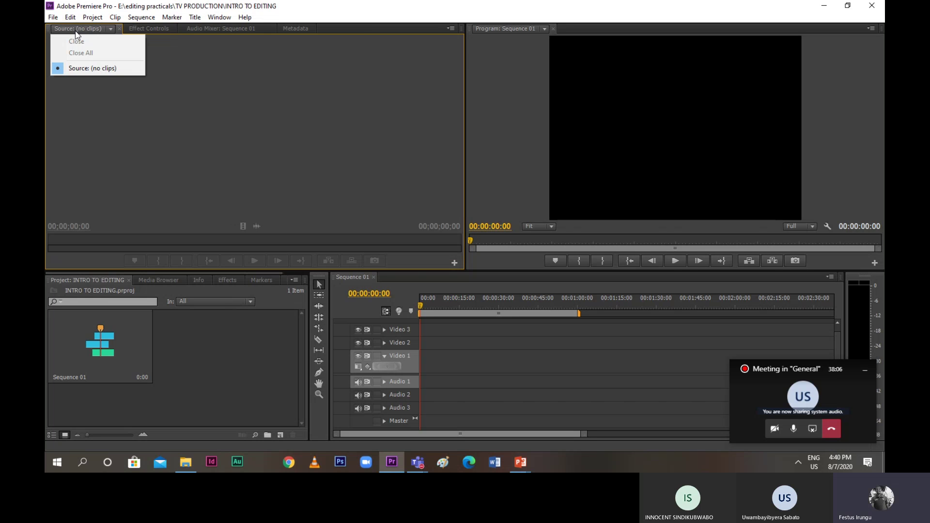
pyautogui.click(97, 53)
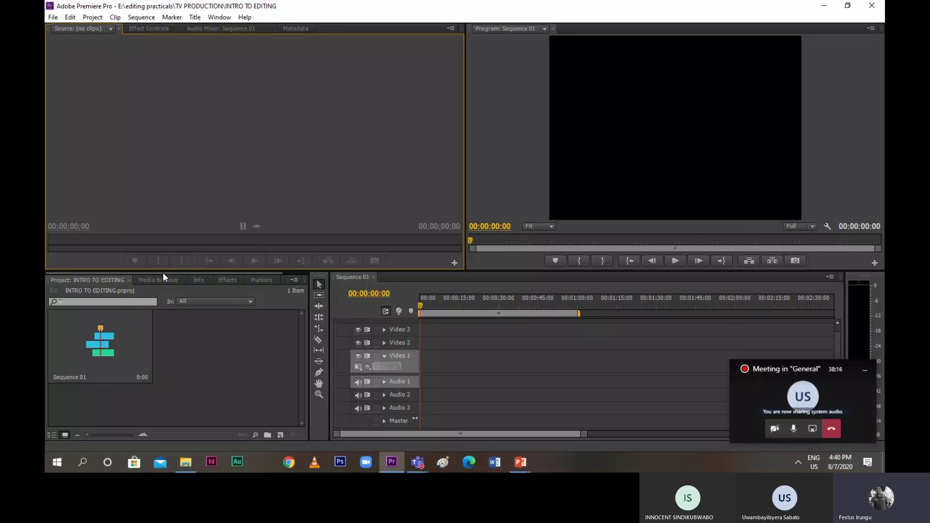
pyautogui.click(220, 283)
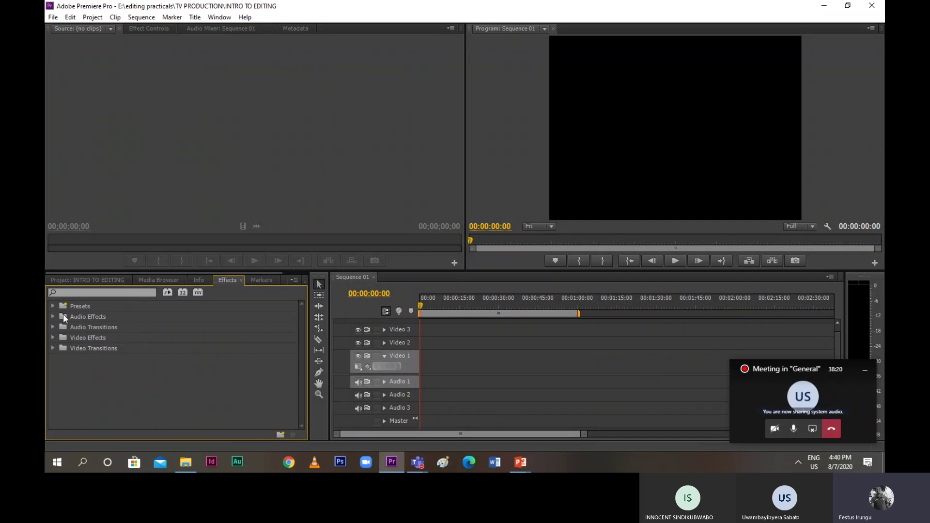
pyautogui.click(96, 281)
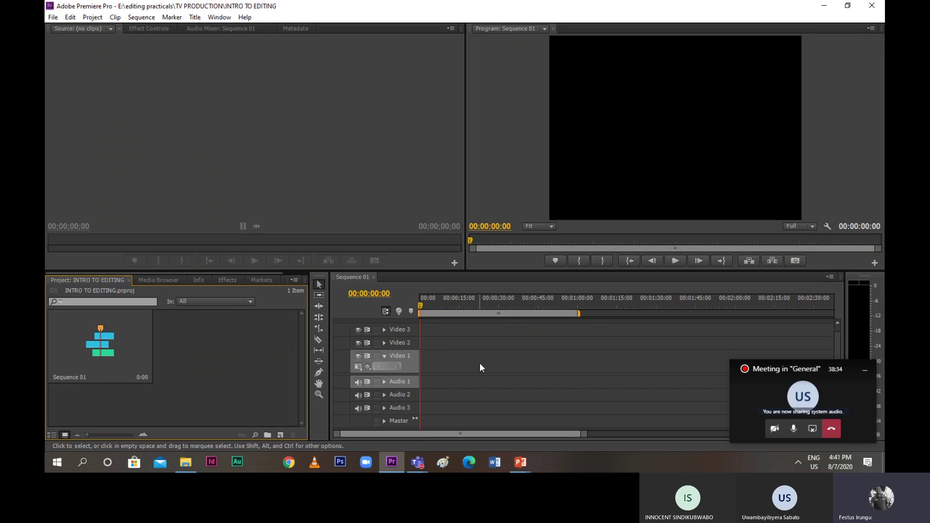
# Switch to the ADOBE PREMIERE presentation and review slides 9 and 11 on the interface
pyautogui.moveTo(519, 461)
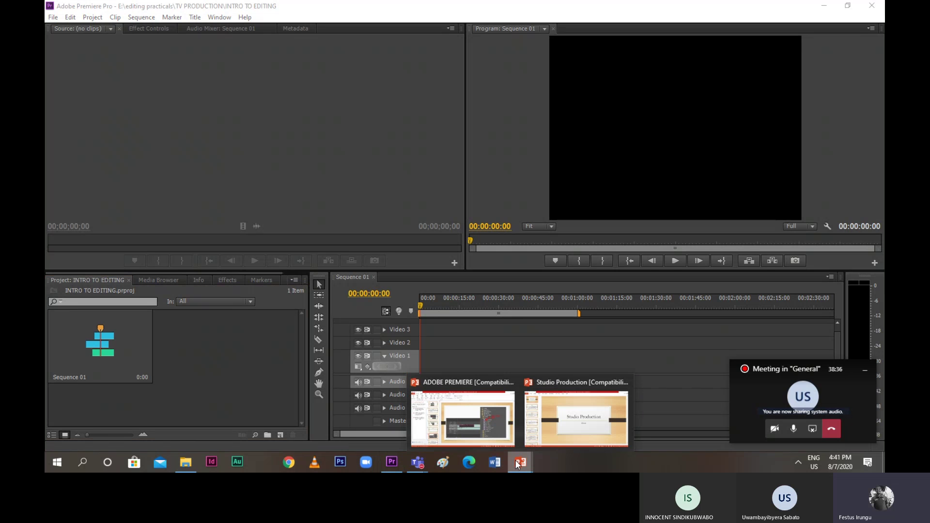
pyautogui.click(485, 420)
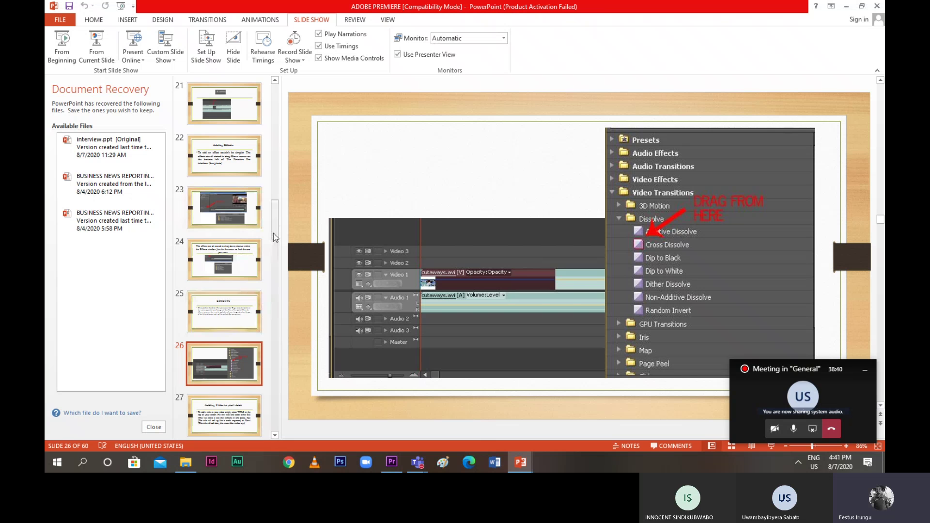
pyautogui.moveTo(274, 233); pyautogui.dragTo(280, 142)
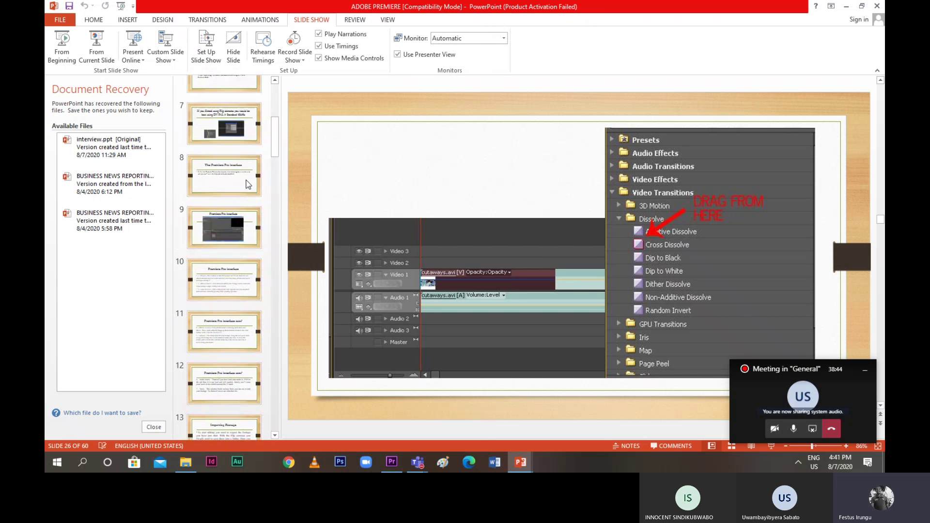
pyautogui.click(225, 217)
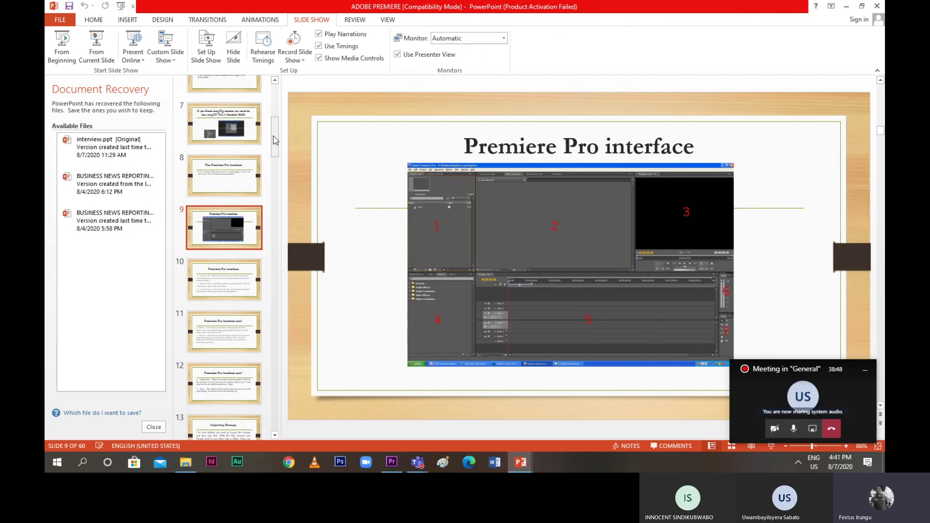
pyautogui.click(230, 323)
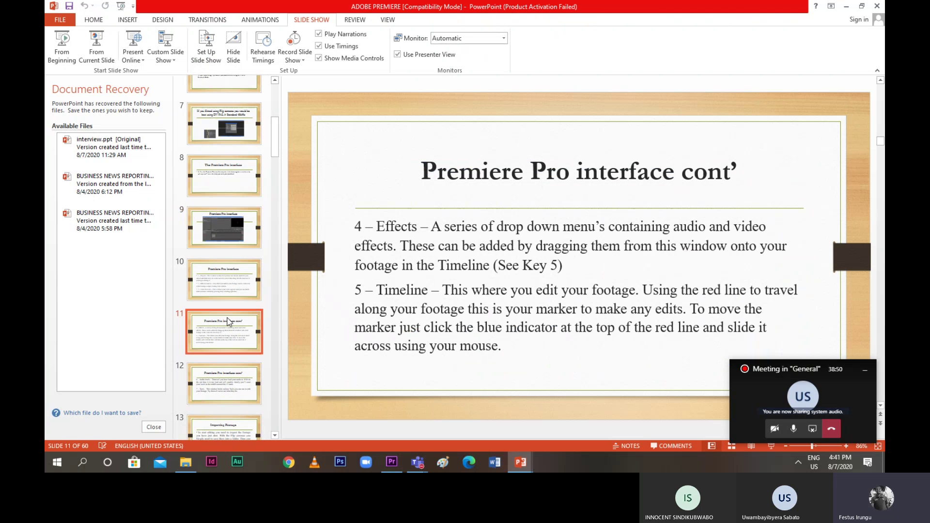
pyautogui.click(229, 240)
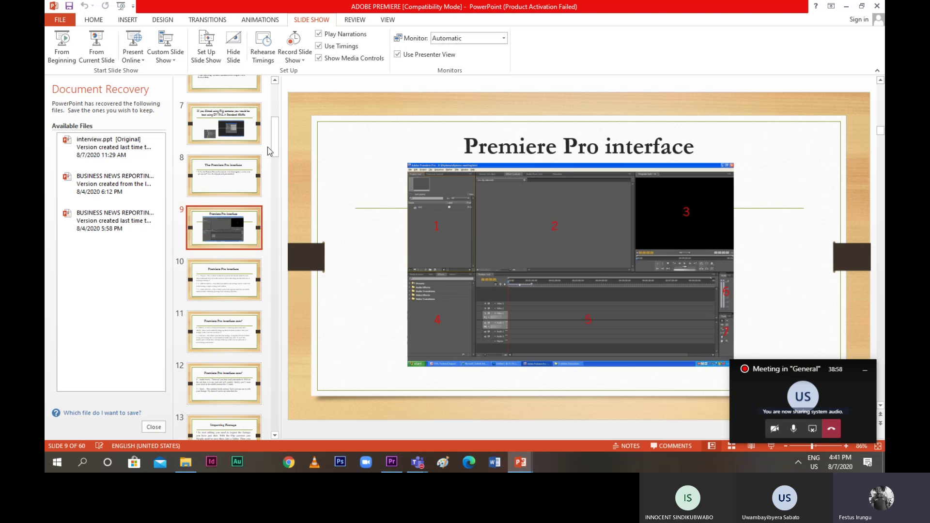
# Review slides 10 and 11 on Project, Effect Controls, Effects and Timeline, then return to Premiere
pyautogui.scroll(-2, 278, 145)
pyautogui.scroll(-4, 279, 152)
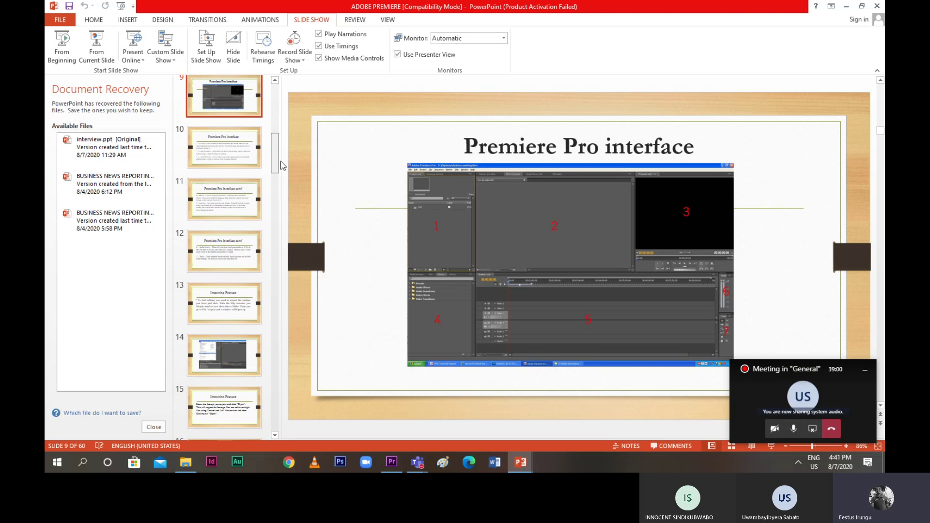
pyautogui.scroll(4, 281, 161)
pyautogui.click(223, 259)
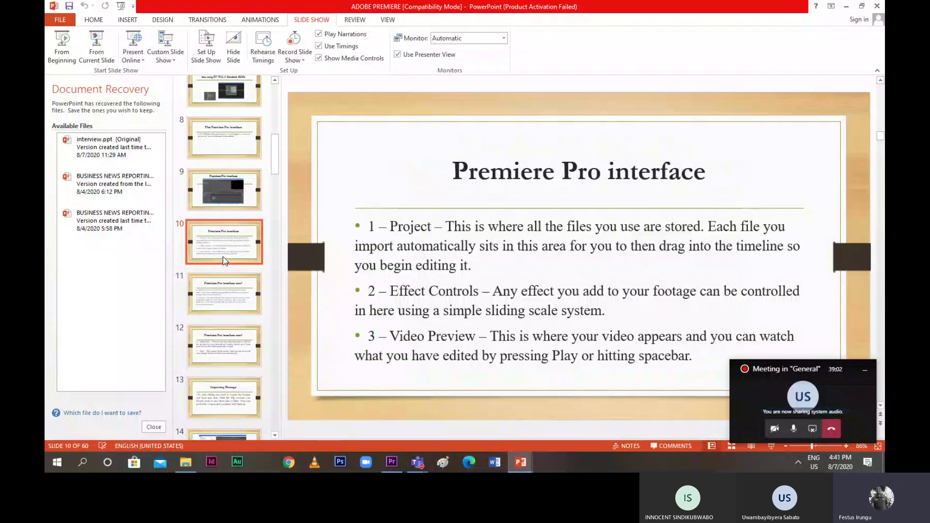
pyautogui.click(222, 287)
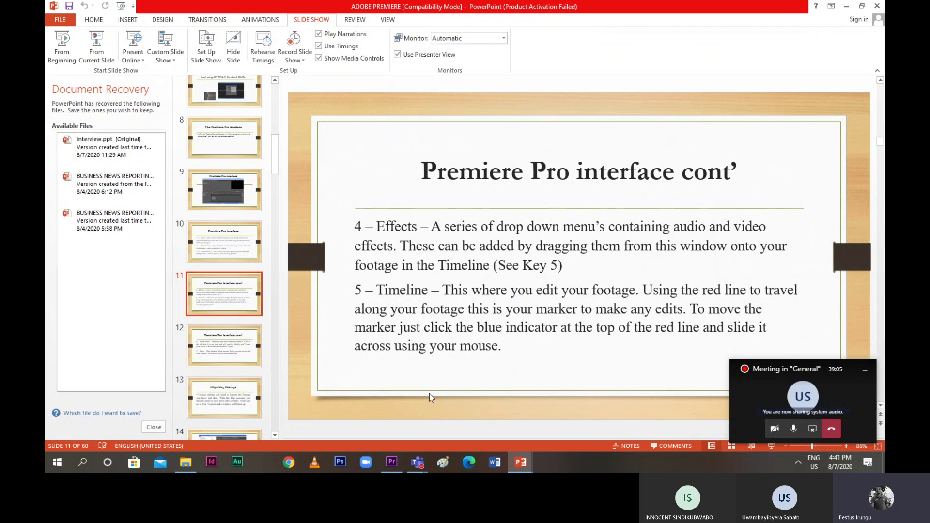
pyautogui.hotkey('alt', 'Tab')
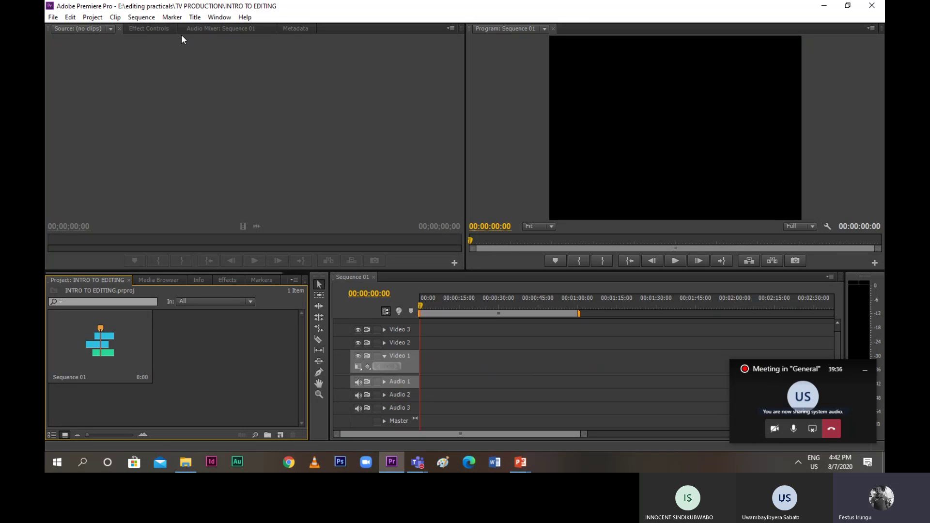
# View the Effect Controls and Source panels, then bring up the File menu
pyautogui.click(159, 29)
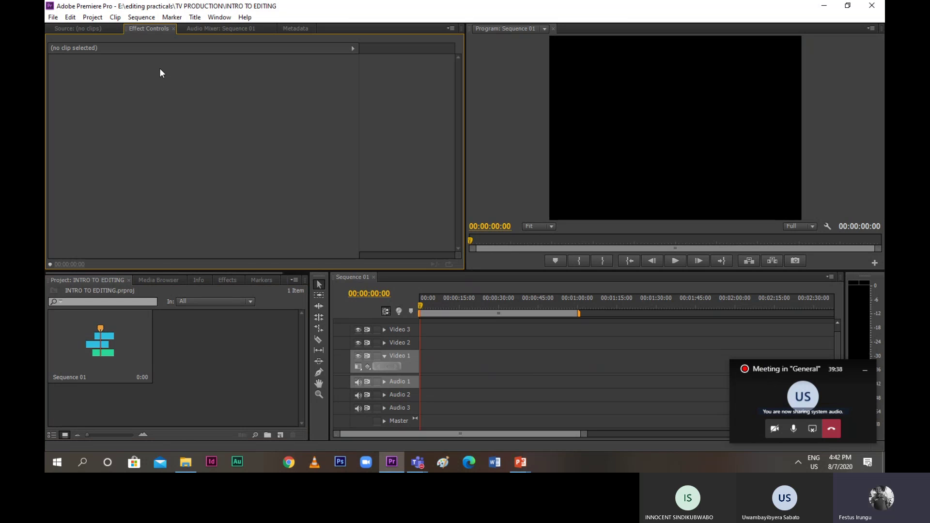
pyautogui.click(90, 29)
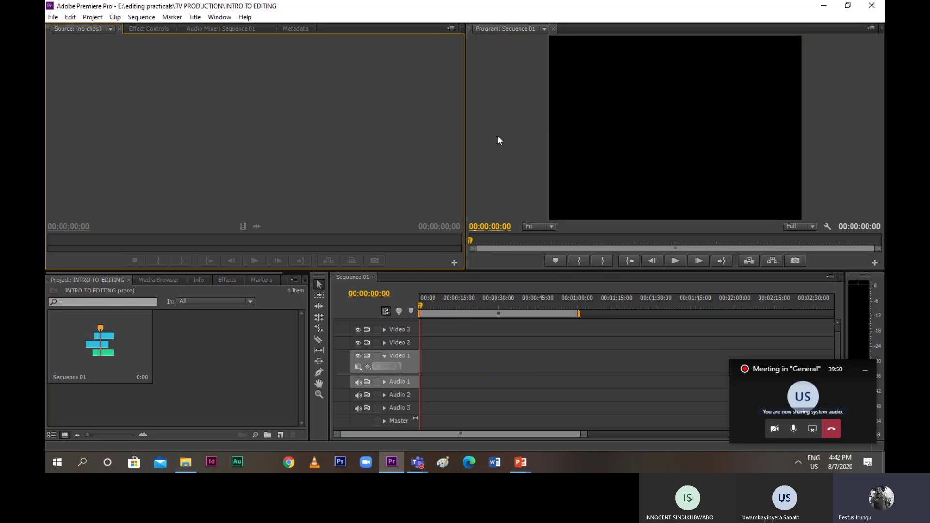
pyautogui.click(53, 17)
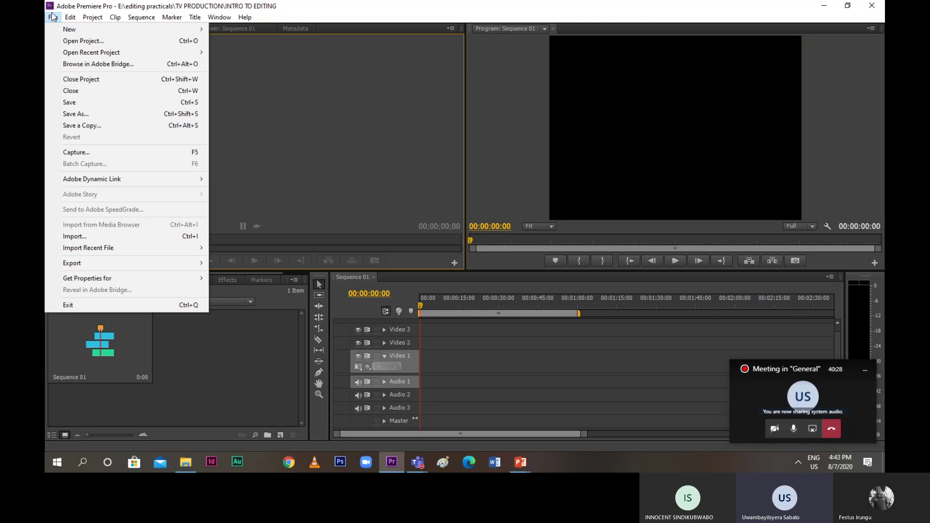
# Start an import and browse Local Disk (E:) and the Desktop files
pyautogui.click(71, 236)
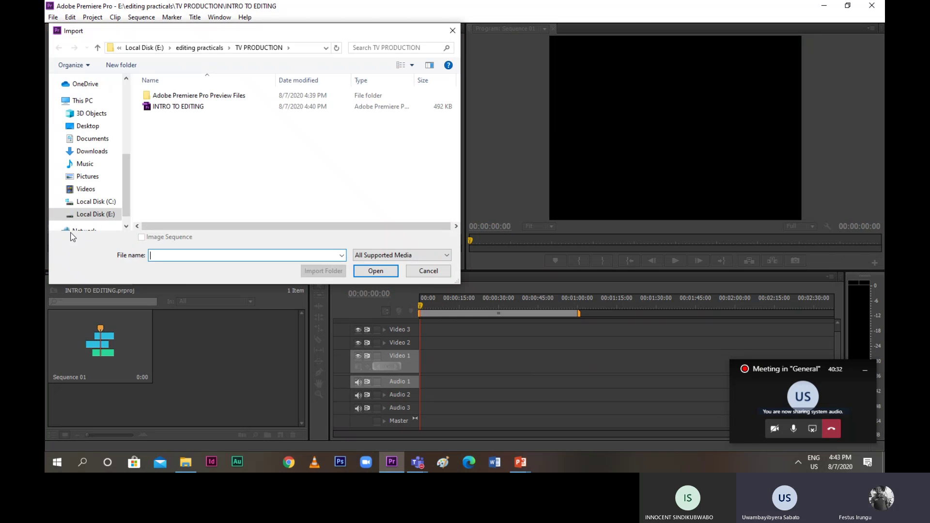
pyautogui.moveTo(130, 173); pyautogui.dragTo(129, 187)
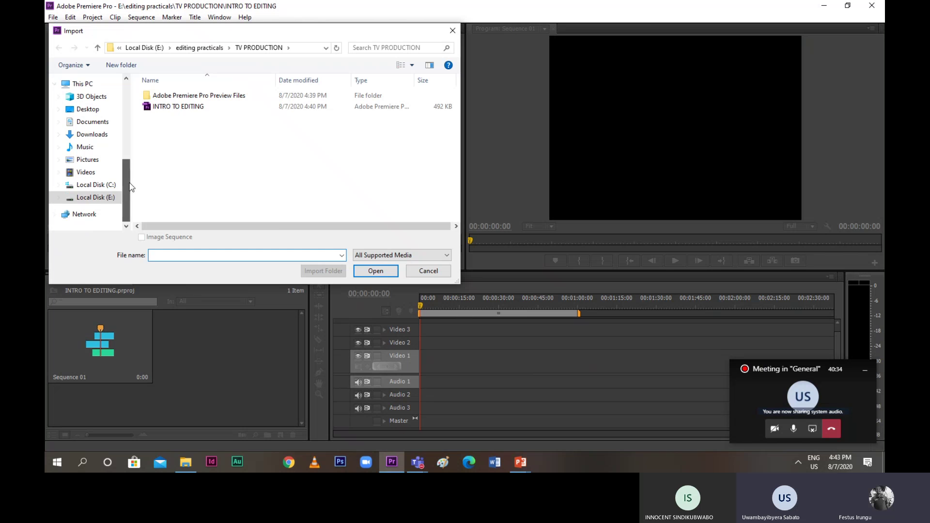
pyautogui.click(100, 198)
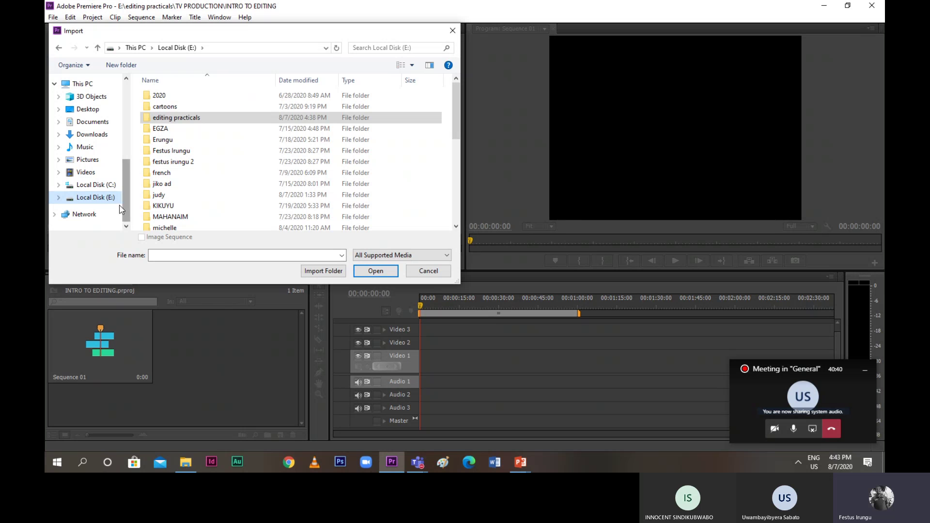
pyautogui.click(88, 112)
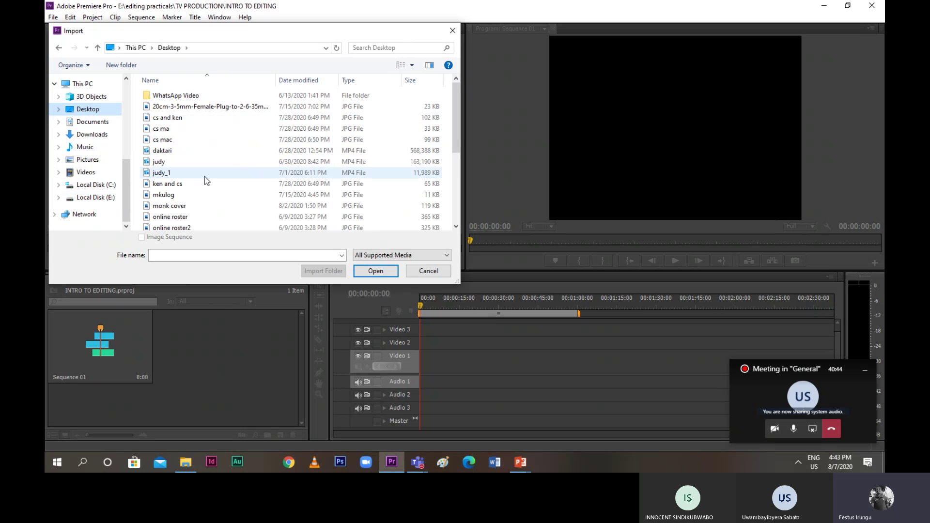
pyautogui.scroll(-4, 204, 175)
pyautogui.scroll(2, 205, 177)
pyautogui.scroll(-1, 205, 176)
pyautogui.scroll(-1, 205, 178)
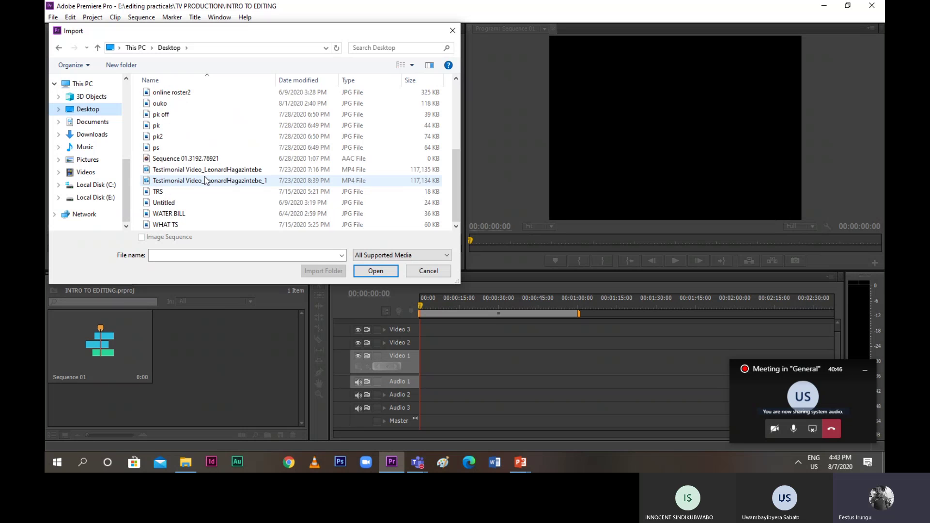
pyautogui.scroll(4, 205, 180)
pyautogui.scroll(-3, 205, 179)
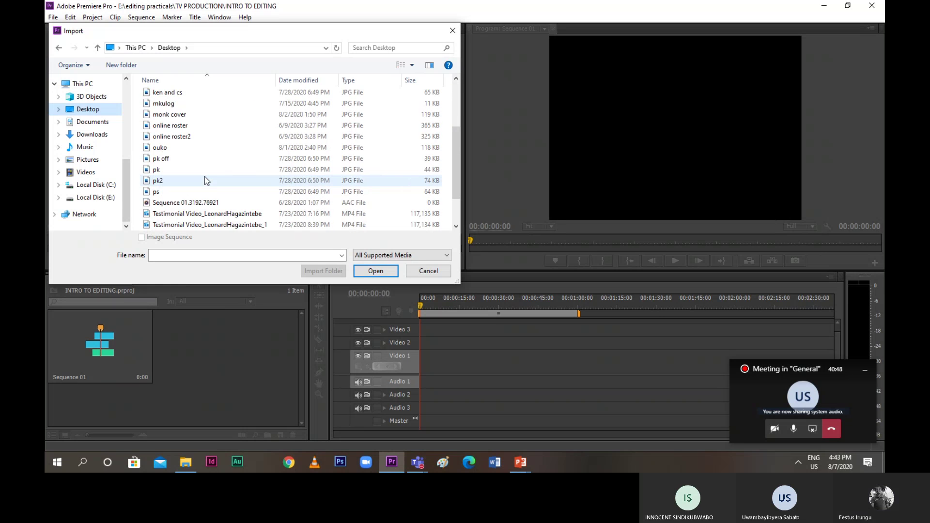
pyautogui.scroll(3, 206, 180)
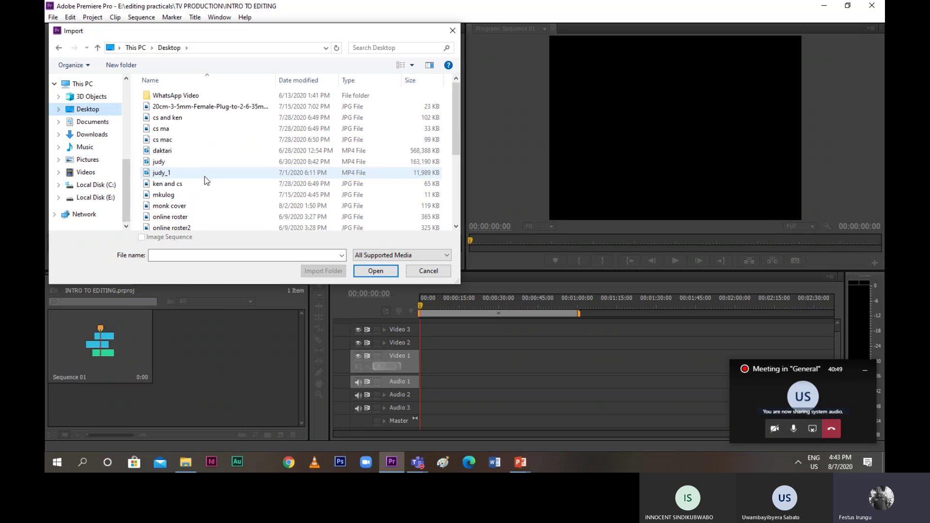
# Look through E:\editing practicals and its FF subfolder for media
pyautogui.click(103, 203)
pyautogui.scroll(-5, 214, 186)
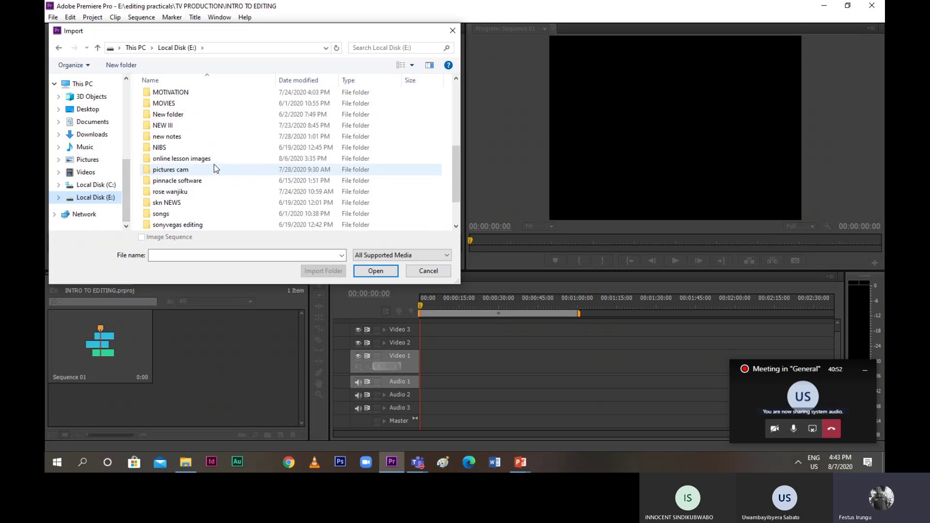
pyautogui.scroll(5, 211, 185)
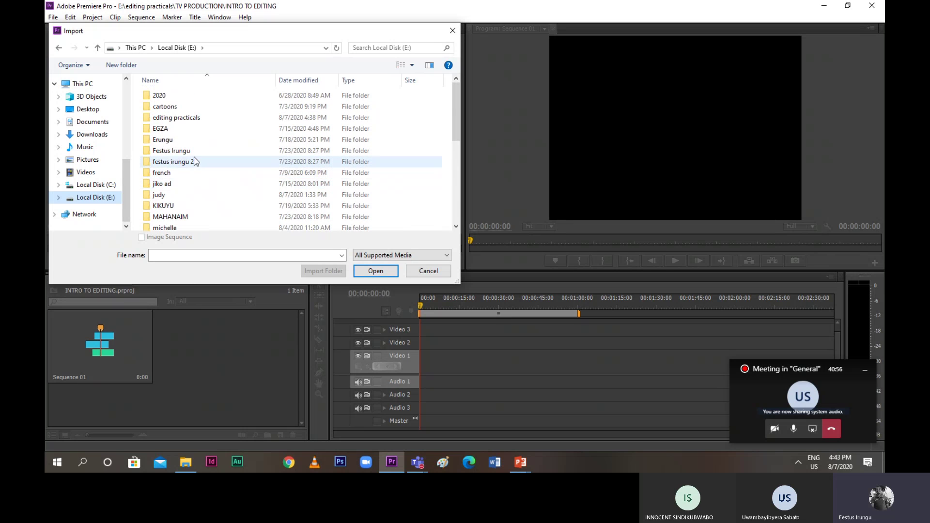
pyautogui.scroll(-2, 197, 185)
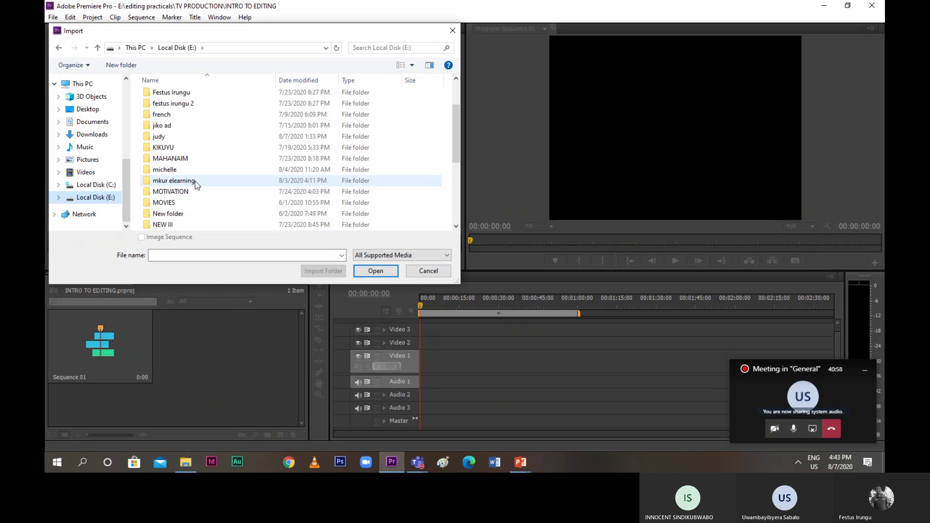
pyautogui.scroll(-1, 197, 185)
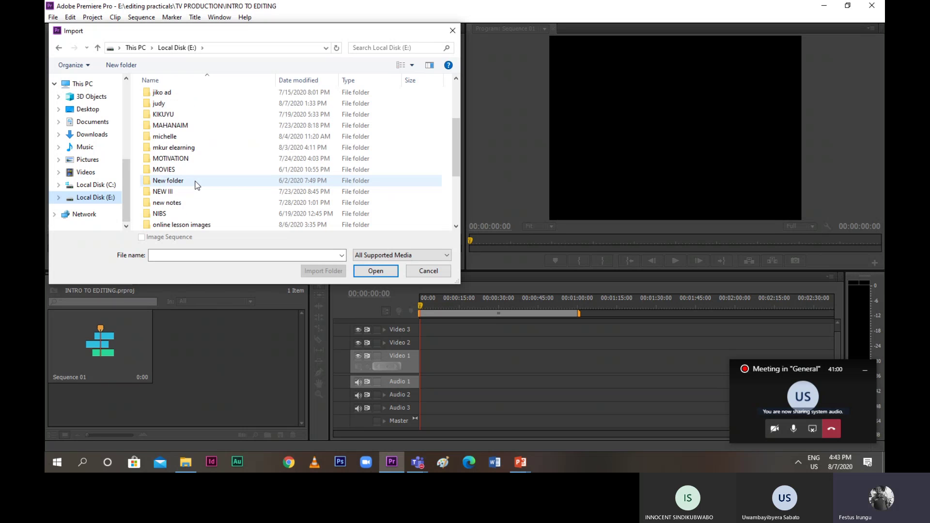
pyautogui.scroll(-3, 197, 184)
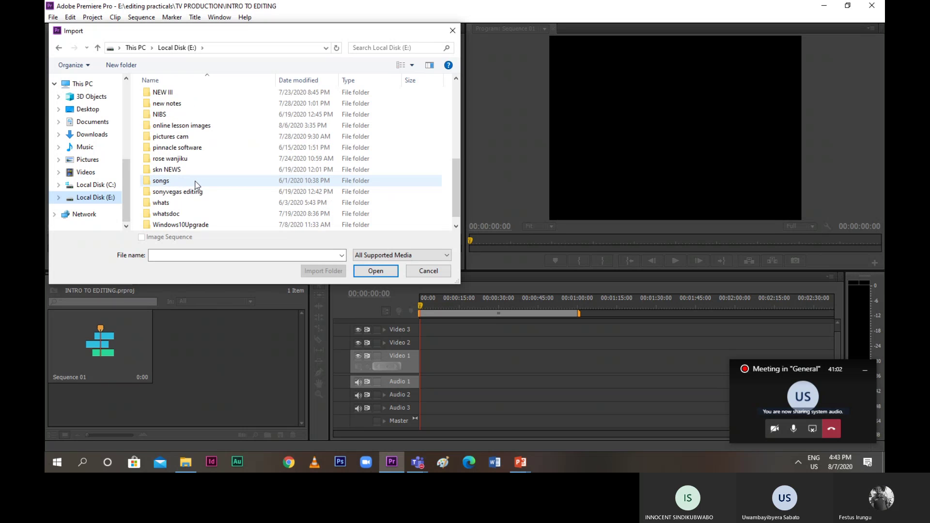
pyautogui.scroll(2, 196, 185)
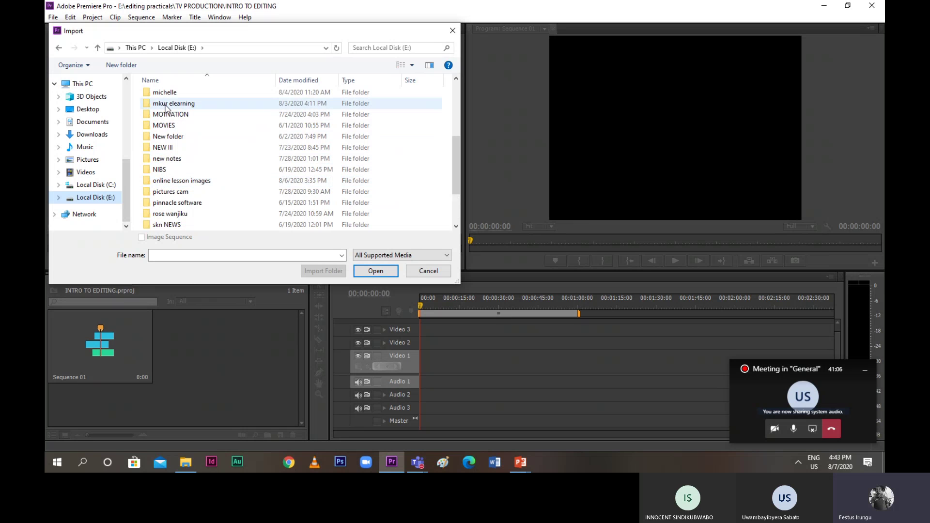
pyautogui.scroll(4, 185, 169)
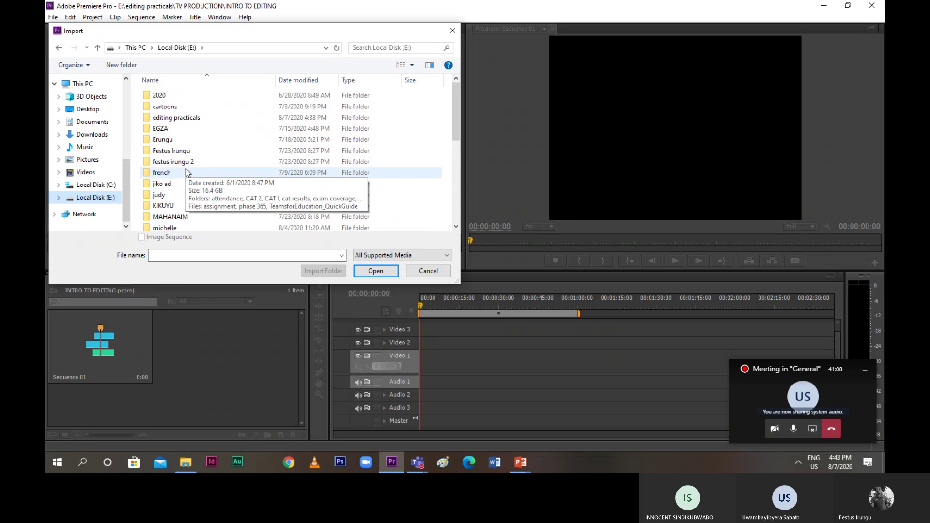
pyautogui.doubleClick(174, 118)
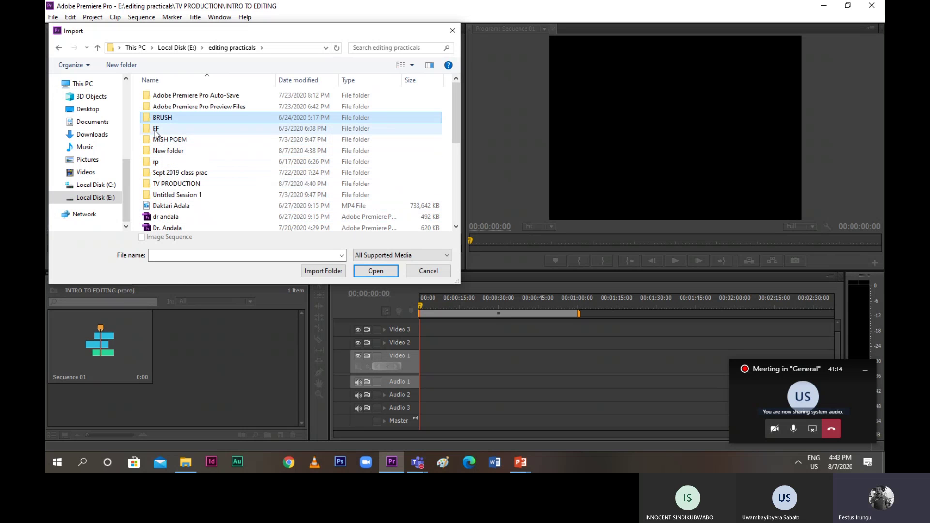
pyautogui.scroll(-1, 157, 145)
pyautogui.scroll(1, 160, 158)
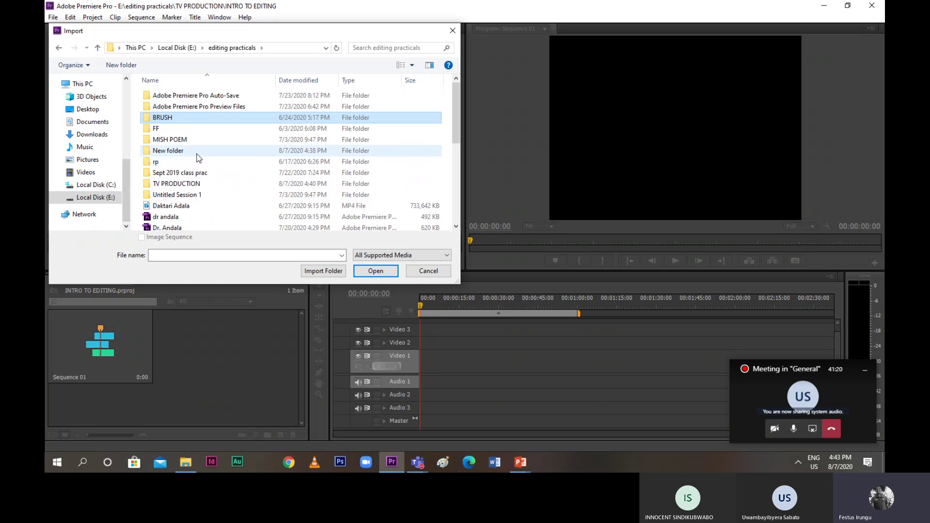
pyautogui.doubleClick(160, 129)
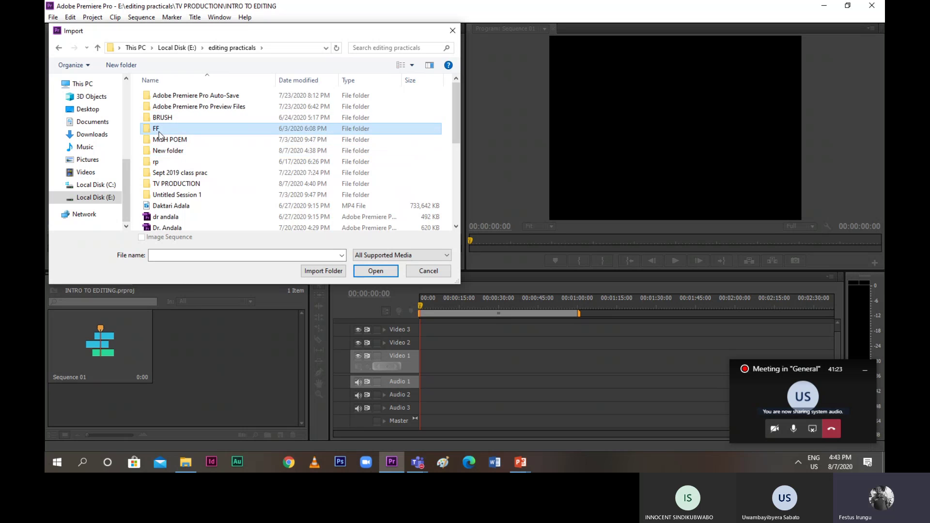
pyautogui.click(97, 48)
pyautogui.click(97, 47)
pyautogui.scroll(-2, 180, 217)
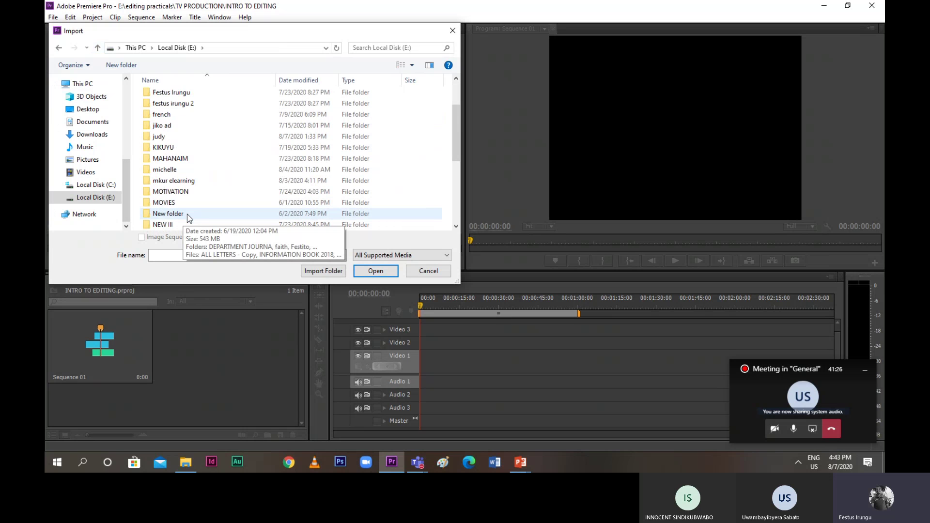
pyautogui.scroll(-5, 188, 216)
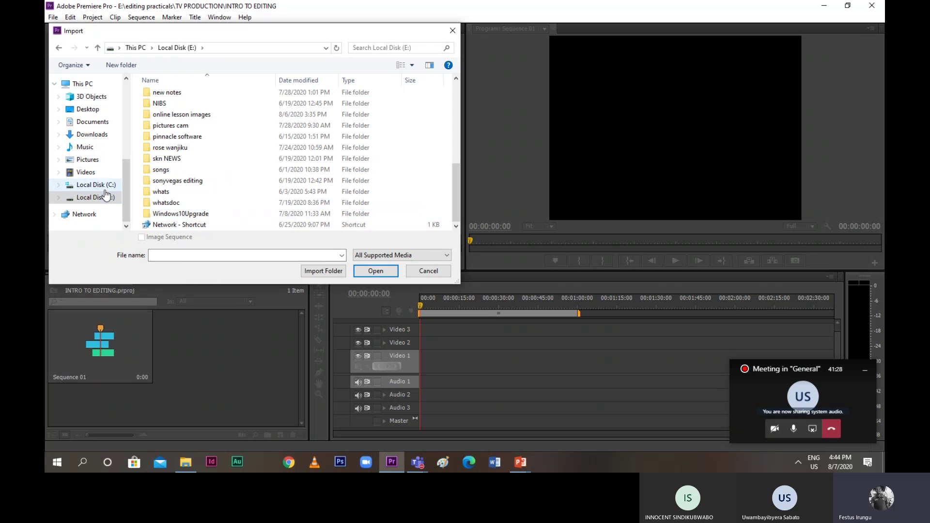
# Import the testimonial MP4 video from the Desktop
pyautogui.click(87, 109)
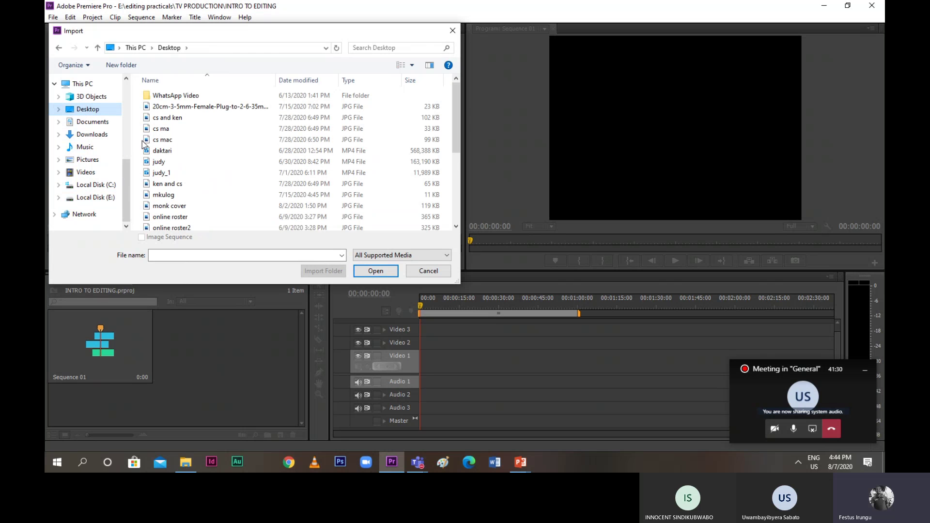
pyautogui.scroll(-4, 197, 179)
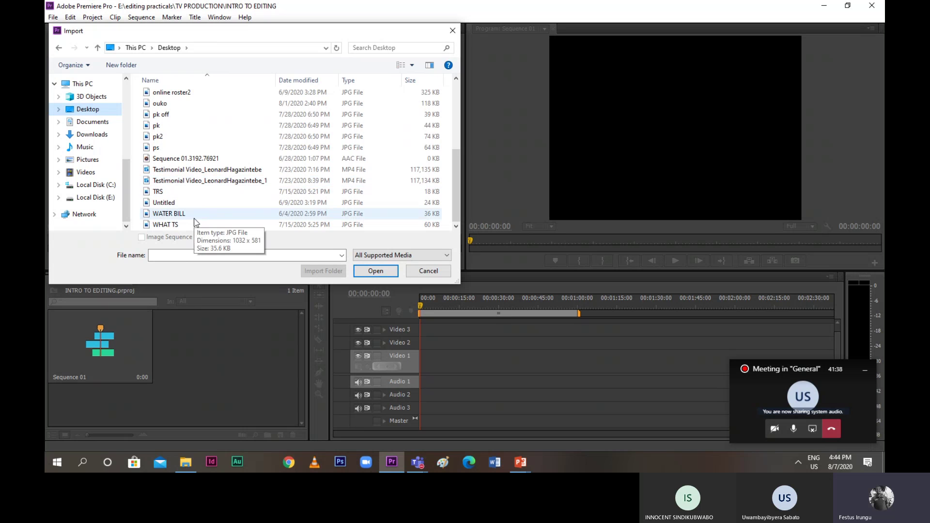
pyautogui.doubleClick(174, 171)
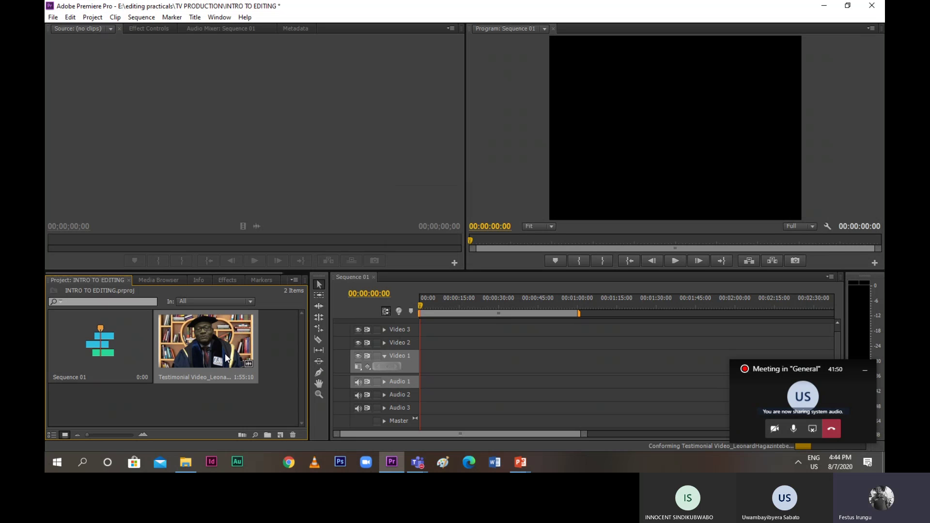
# Clear the testimonial clip from the Project panel, leaving only Sequence 01
pyautogui.click(50, 19)
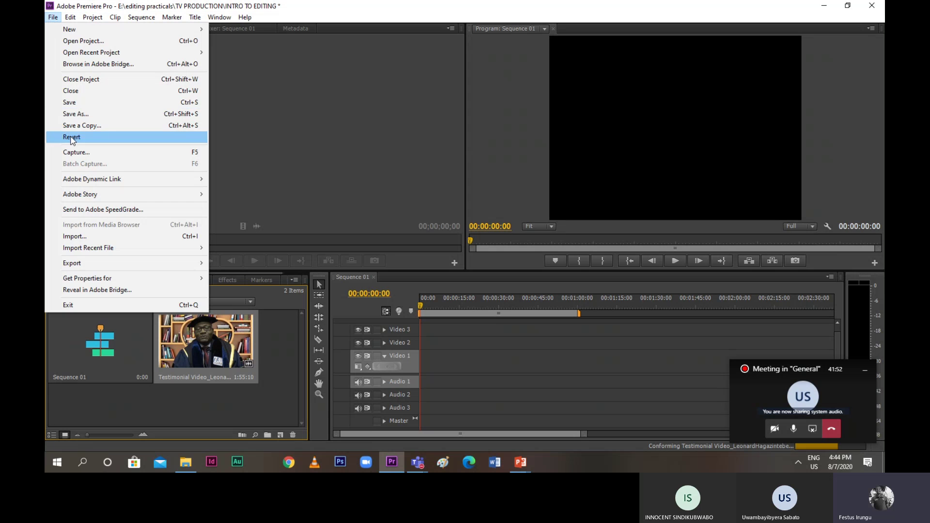
pyautogui.click(202, 345)
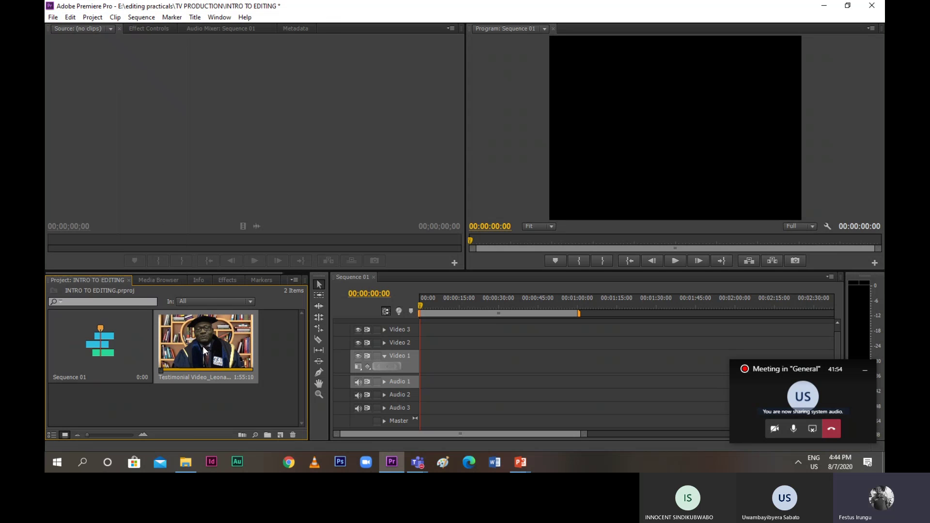
pyautogui.rightClick(202, 346)
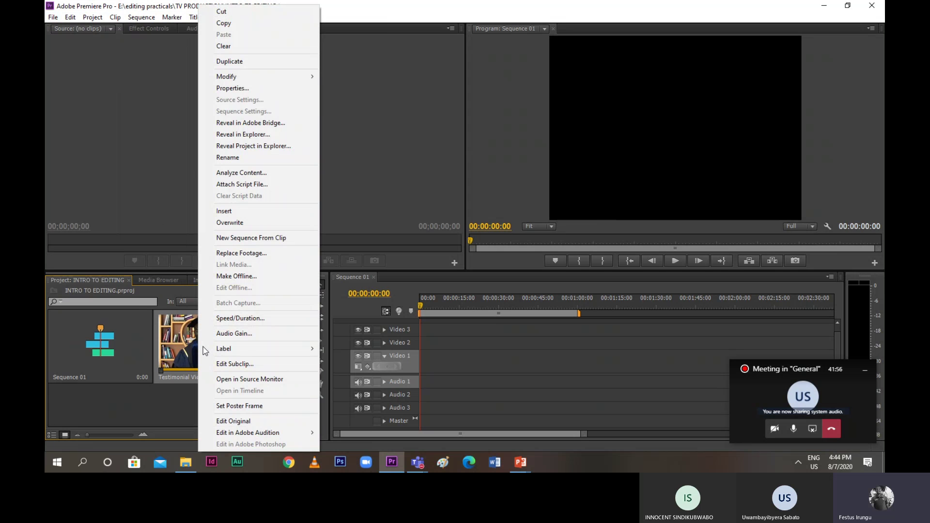
pyautogui.click(228, 46)
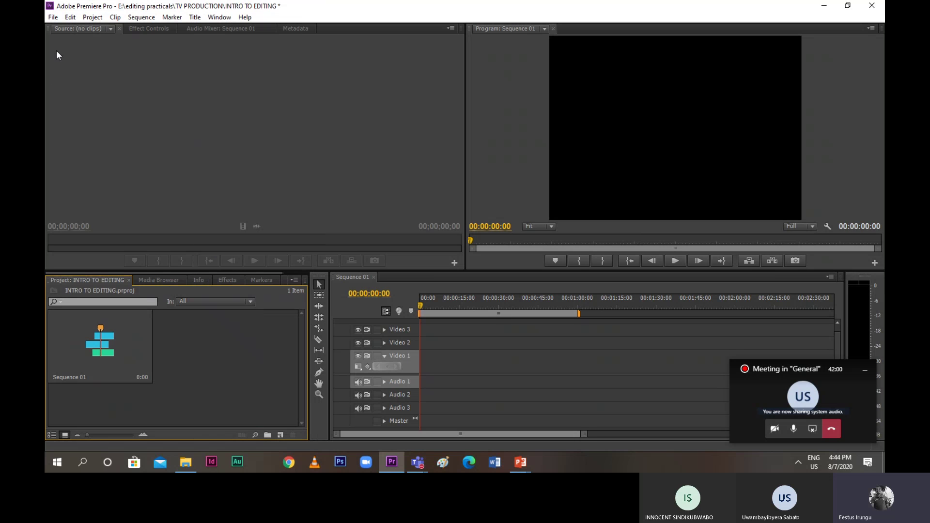
pyautogui.click(51, 19)
pyautogui.click(51, 19)
pyautogui.click(49, 18)
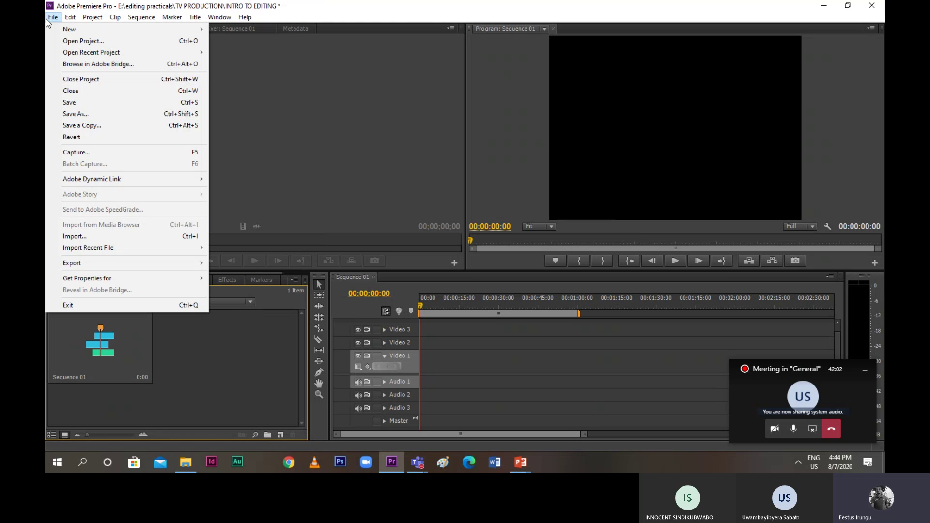
pyautogui.click(73, 237)
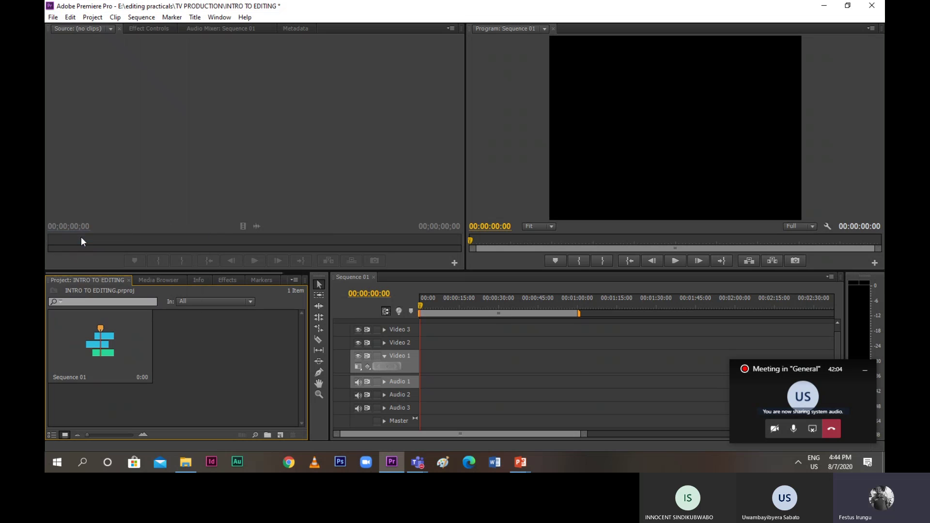
pyautogui.scroll(-1, 183, 165)
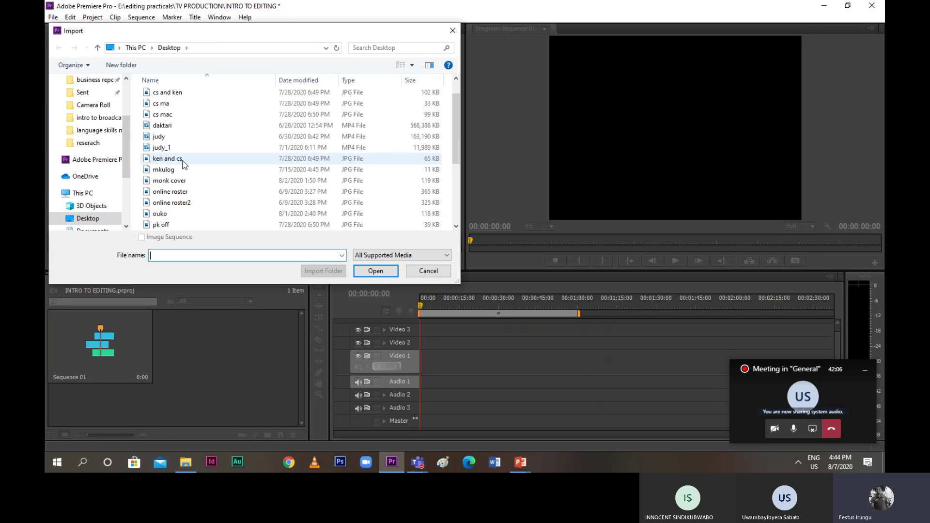
pyautogui.scroll(1, 183, 165)
pyautogui.scroll(-4, 183, 165)
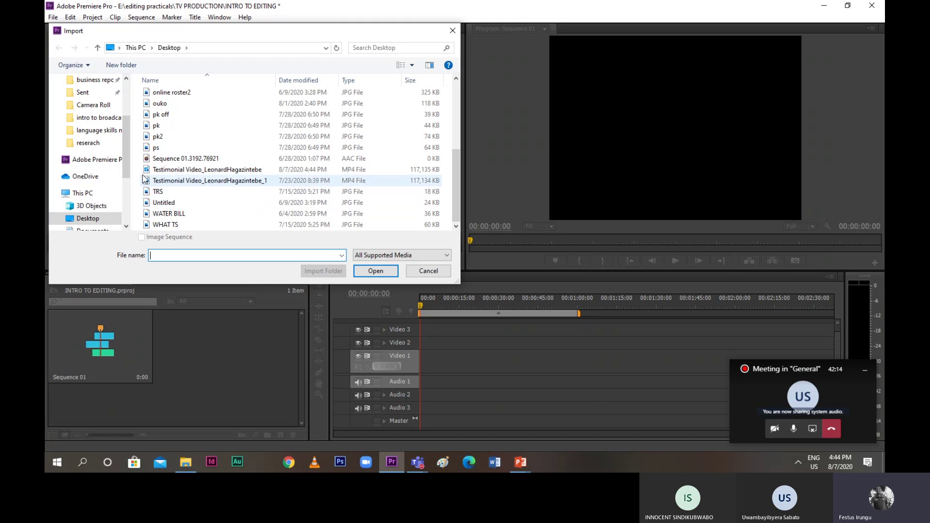
pyautogui.scroll(-3, 126, 167)
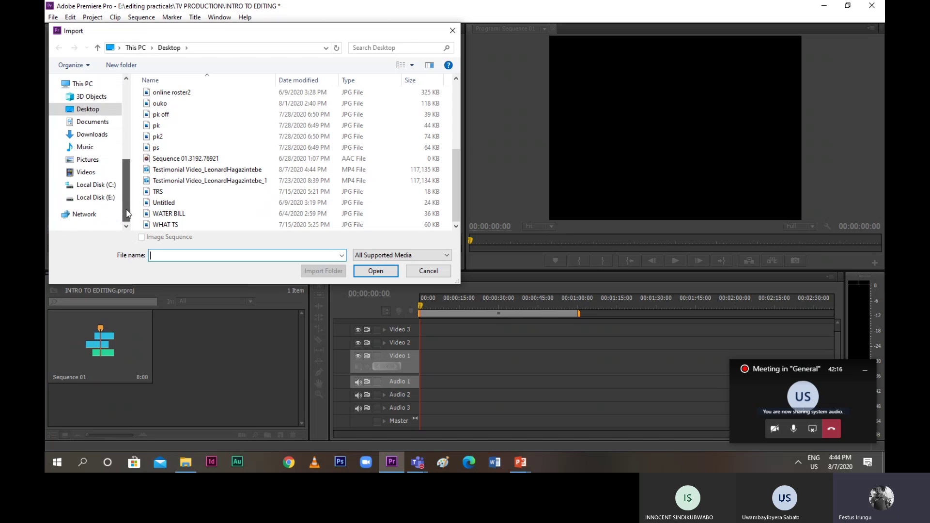
pyautogui.click(106, 198)
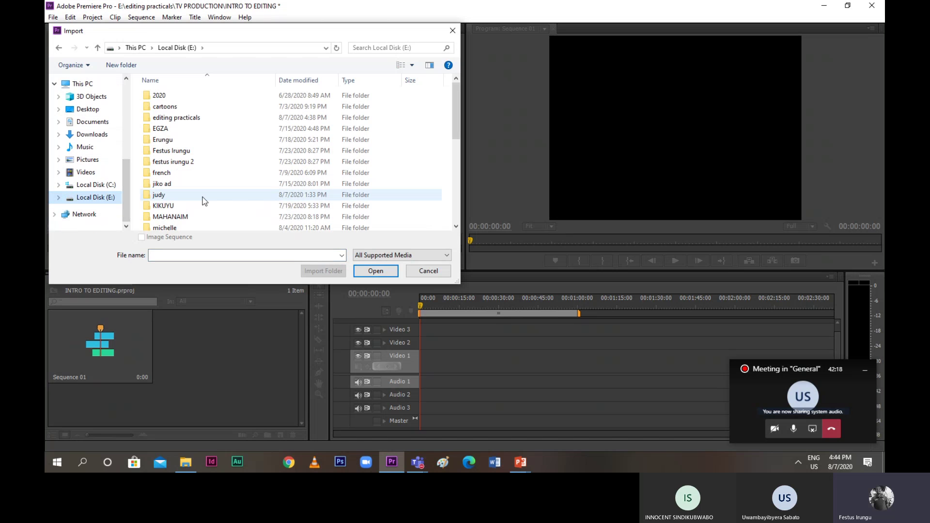
pyautogui.moveTo(455, 133); pyautogui.dragTo(476, 123)
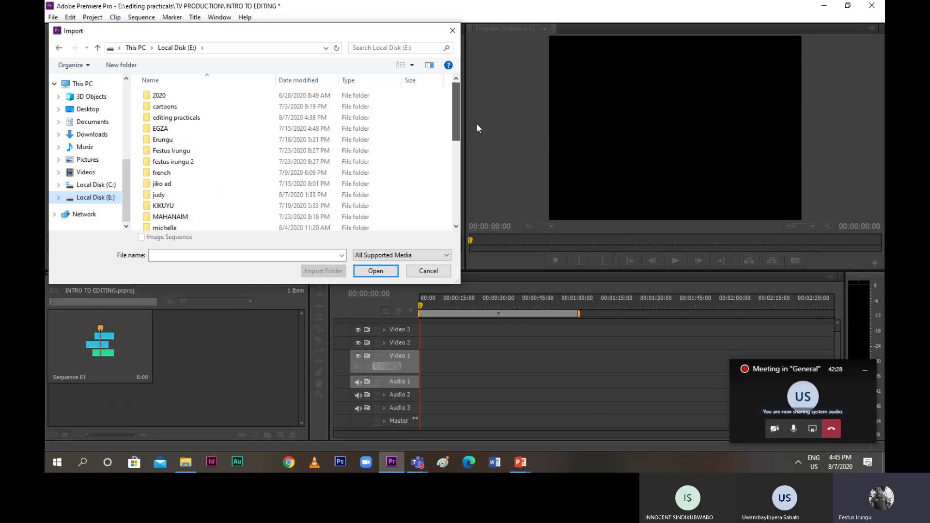
pyautogui.doubleClick(155, 118)
pyautogui.doubleClick(155, 117)
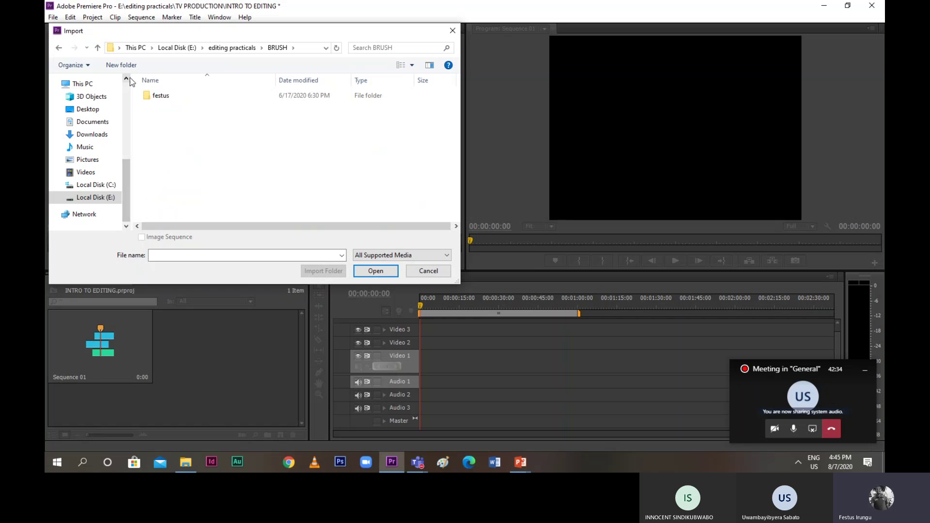
pyautogui.doubleClick(158, 96)
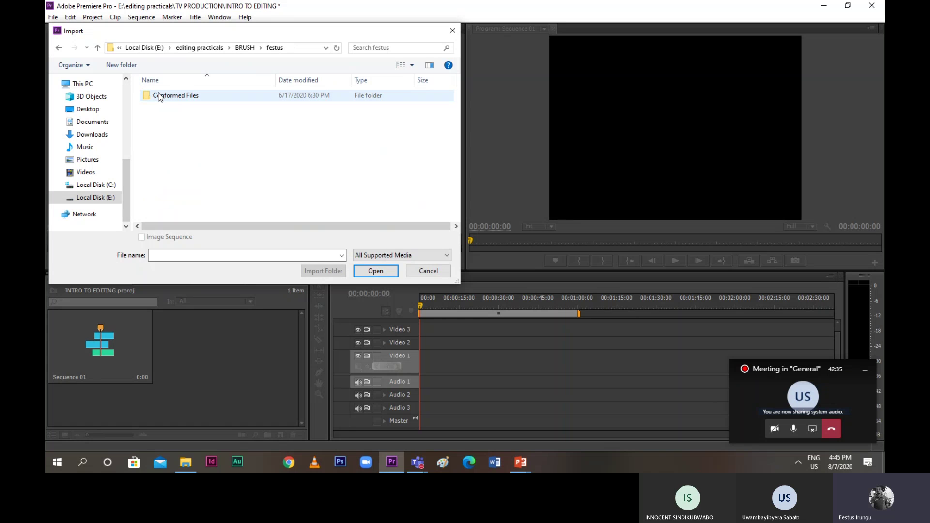
pyautogui.click(99, 48)
pyautogui.click(98, 47)
pyautogui.click(98, 48)
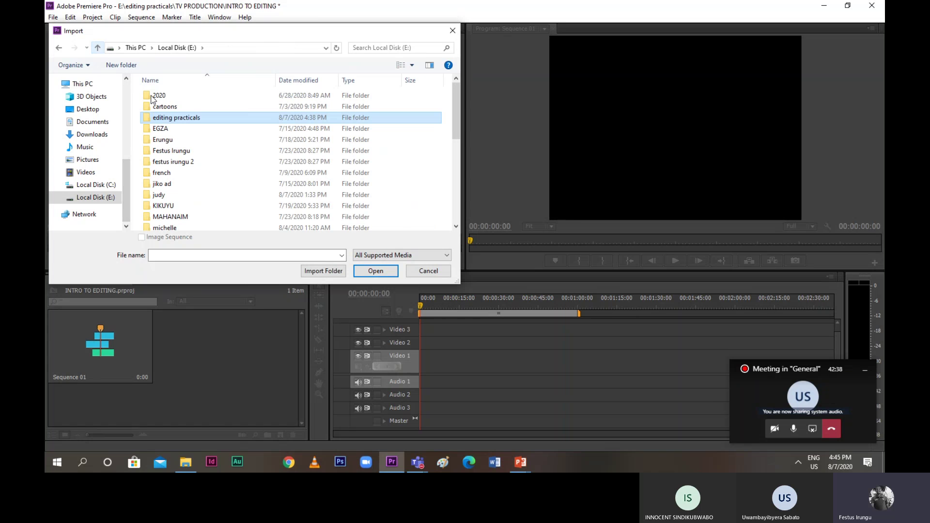
pyautogui.doubleClick(164, 119)
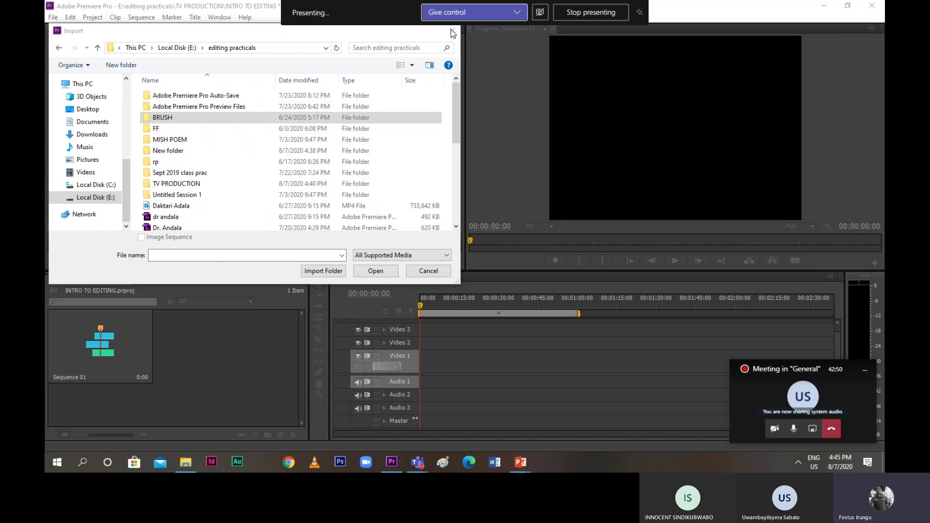
pyautogui.click(420, 272)
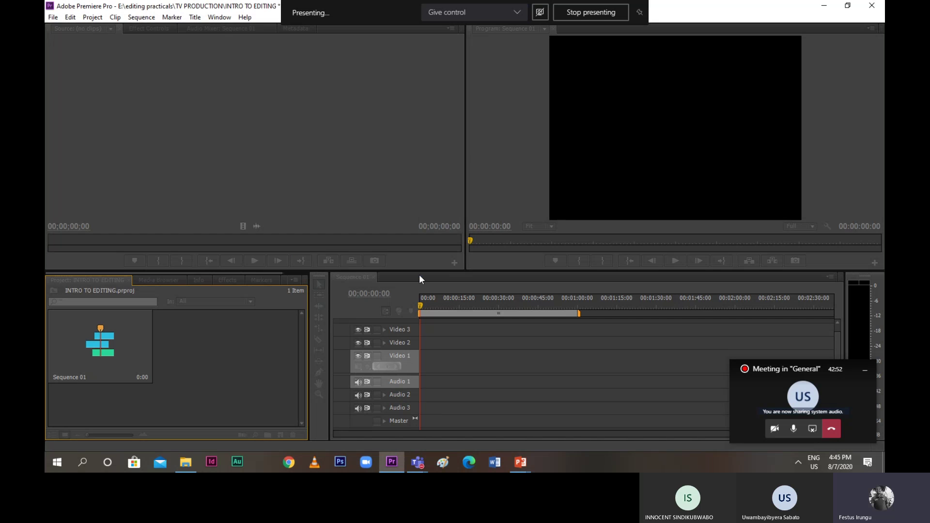
# Minimize Premiere, PowerPoint and File Explorer to reveal the desktop
pyautogui.click(823, 6)
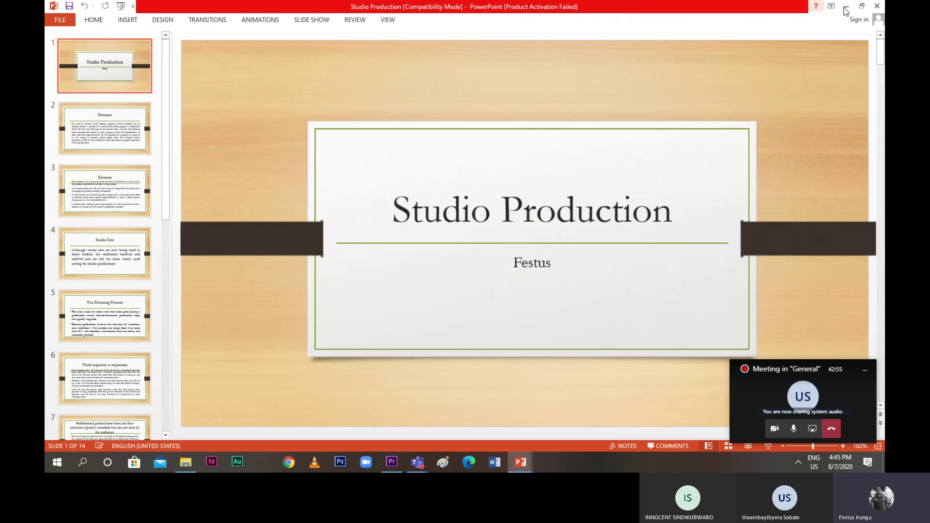
pyautogui.click(846, 6)
pyautogui.click(824, 6)
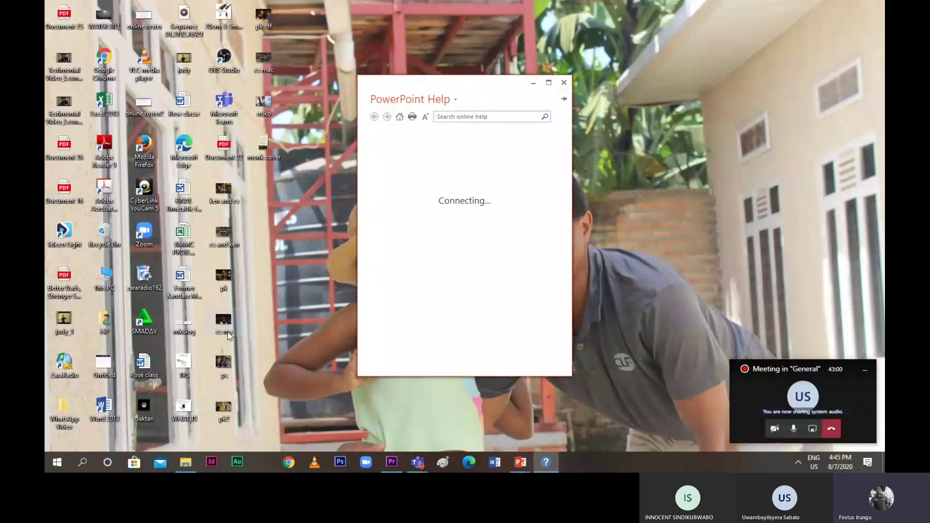
pyautogui.click(564, 83)
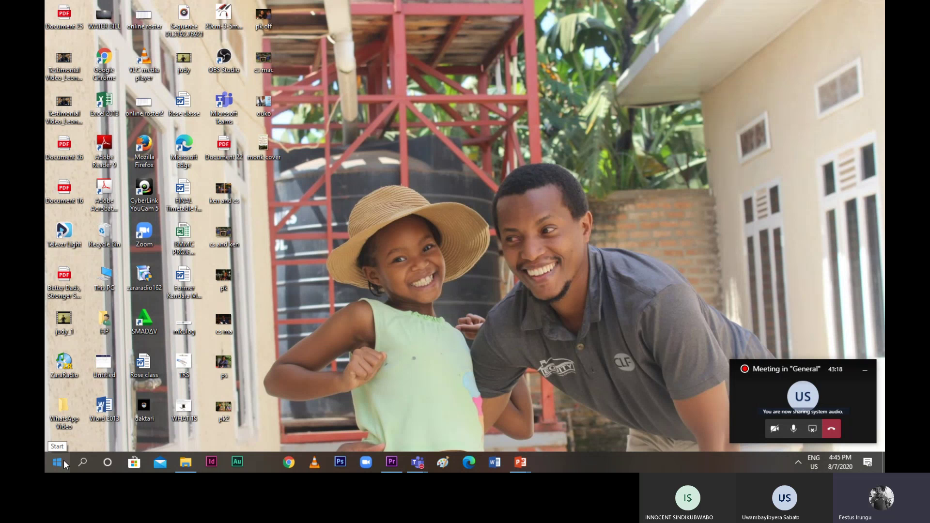
# Open File Explorer, look into the MOVIES folder, then return to Local Disk (E:) and its 33 items
pyautogui.click(182, 464)
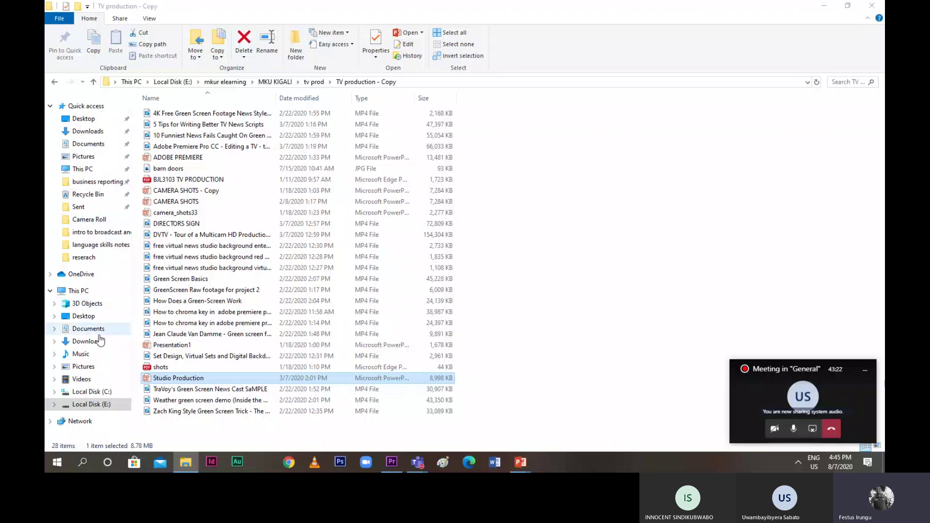
pyautogui.click(96, 405)
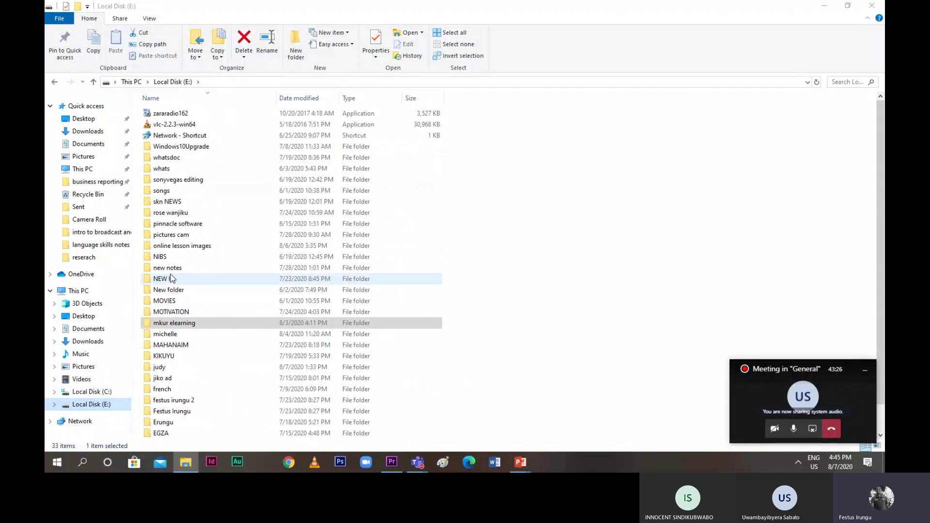
pyautogui.scroll(-1, 170, 278)
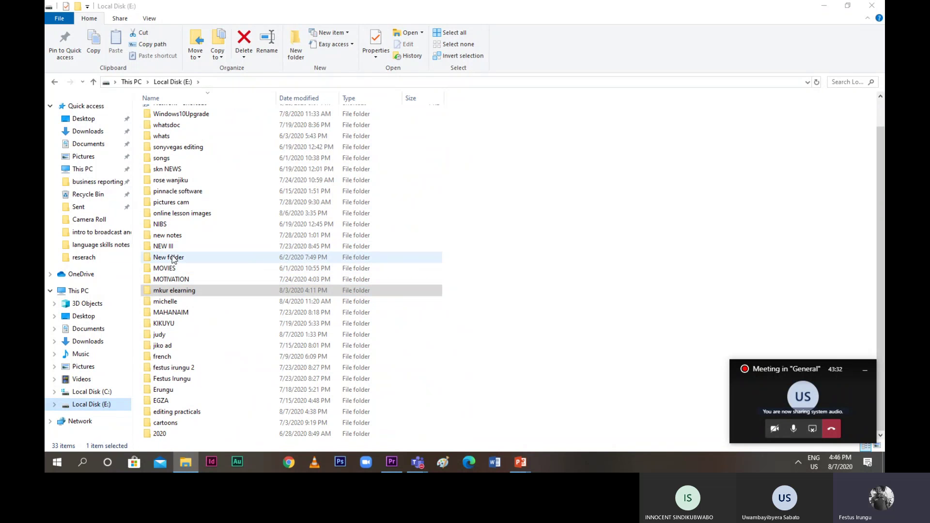
pyautogui.doubleClick(173, 266)
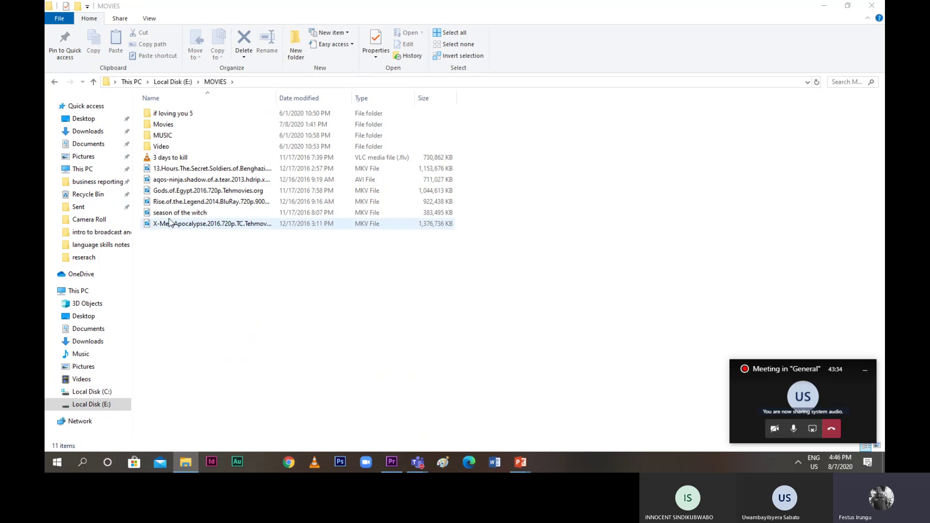
pyautogui.click(98, 82)
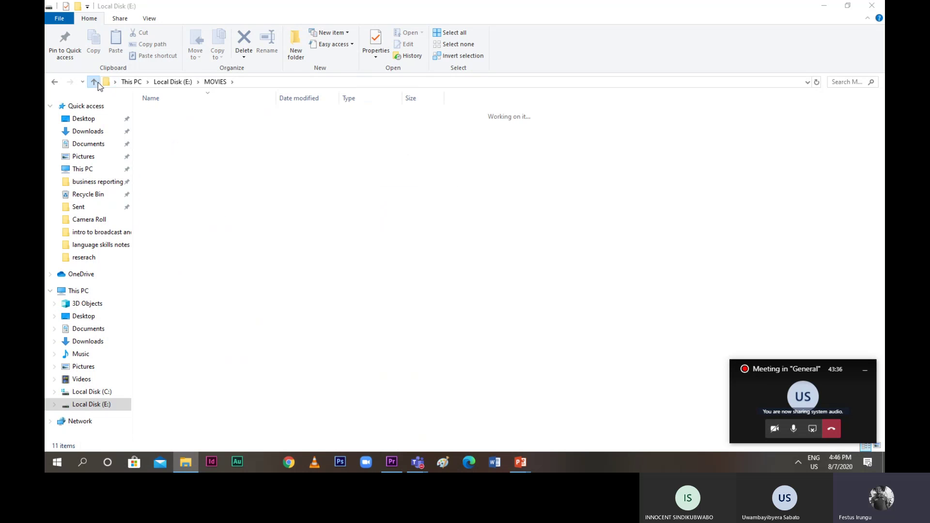
pyautogui.click(98, 83)
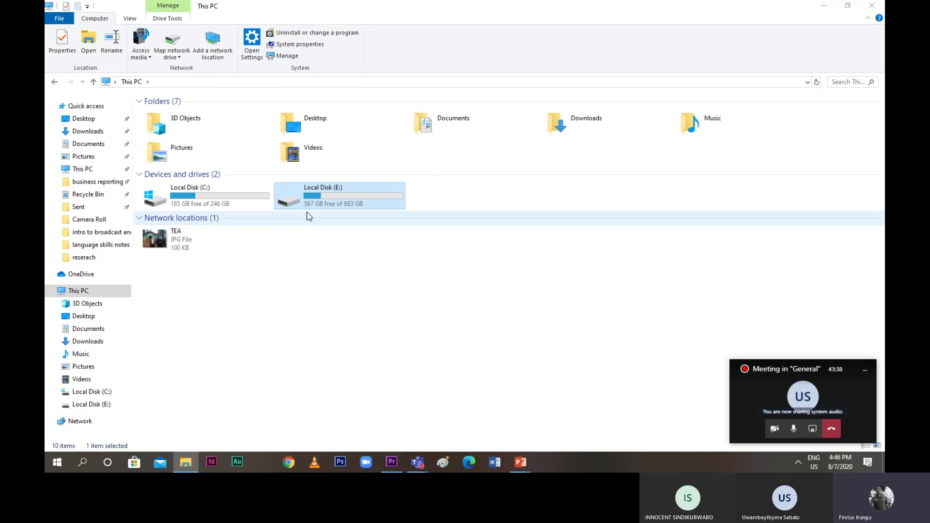
pyautogui.doubleClick(304, 201)
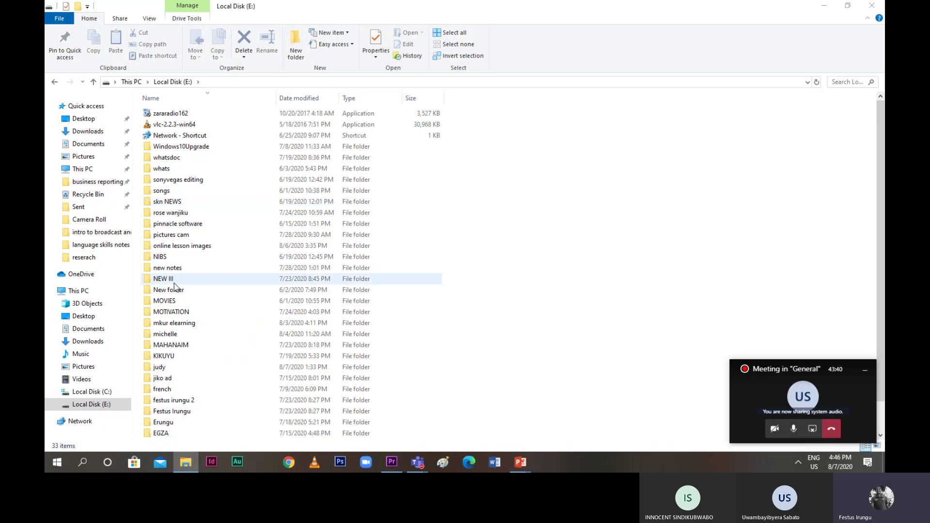
pyautogui.scroll(-1, 182, 309)
pyautogui.scroll(1, 181, 311)
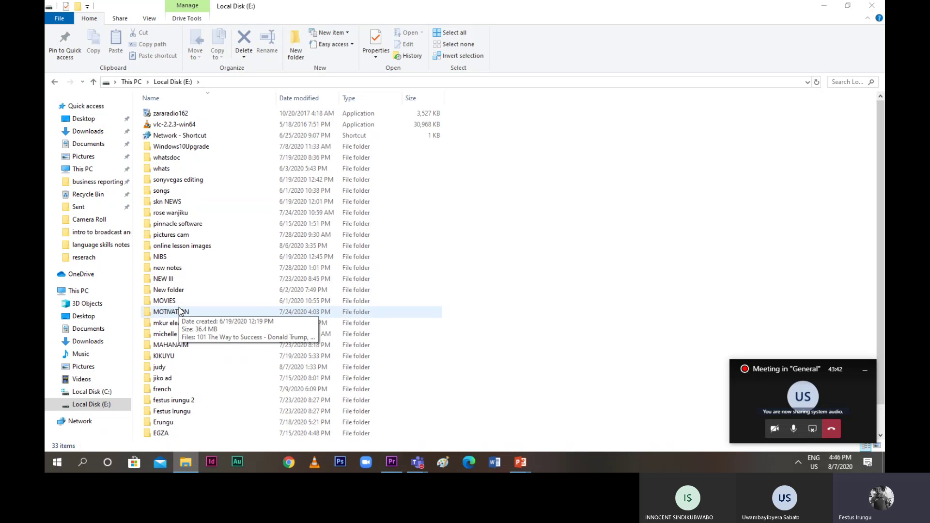
pyautogui.moveTo(184, 411)
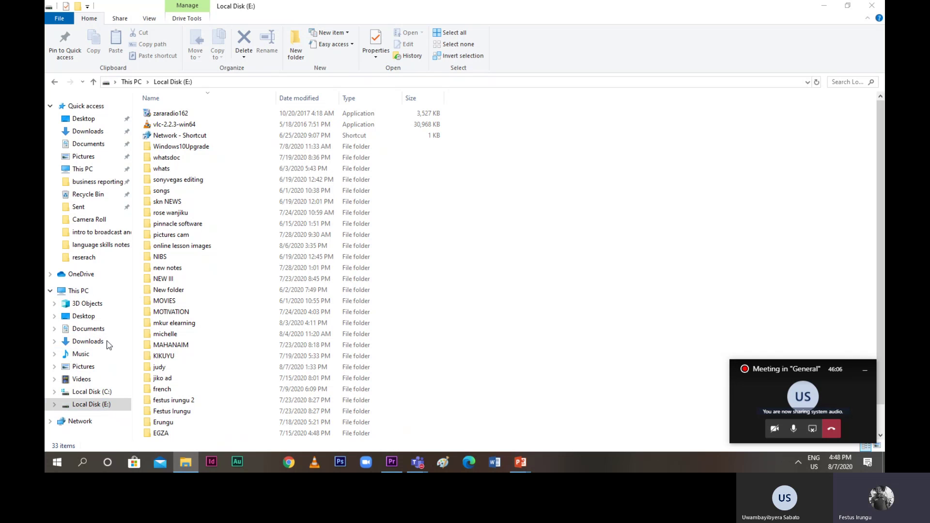
# Browse the drives in the navigation pane and list the files on Local Disk (G:)
pyautogui.click(92, 430)
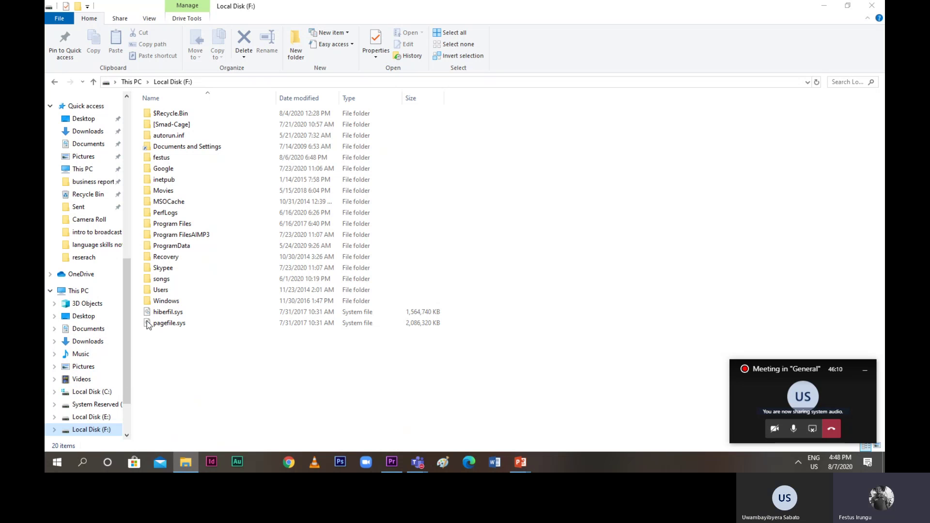
pyautogui.click(122, 410)
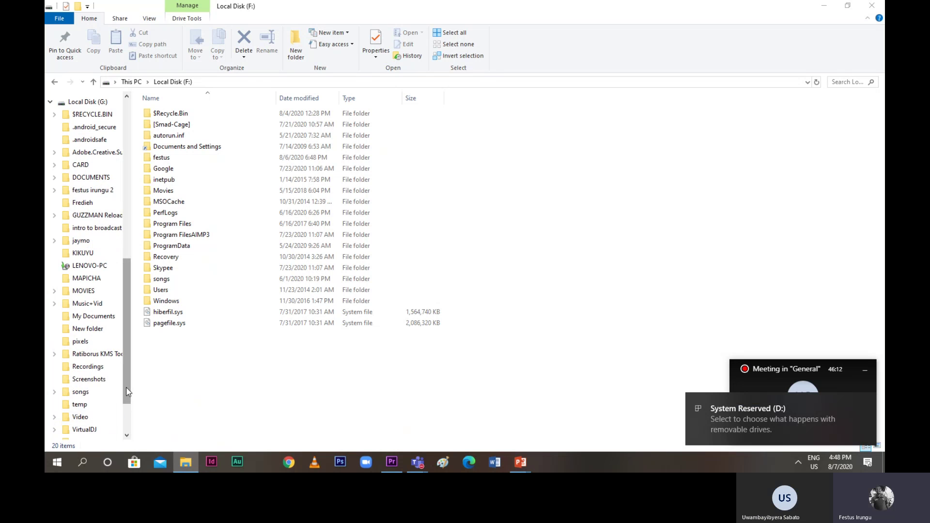
pyautogui.moveTo(128, 392); pyautogui.dragTo(128, 333)
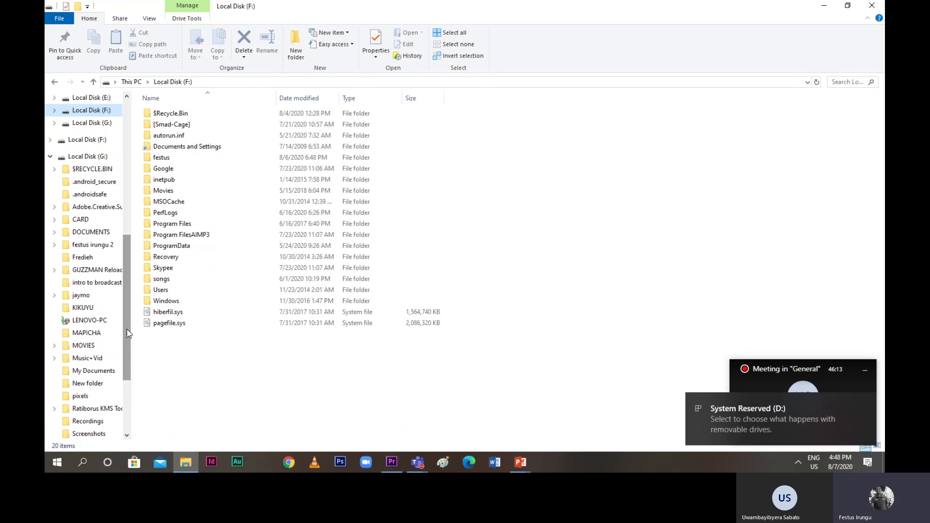
pyautogui.click(92, 140)
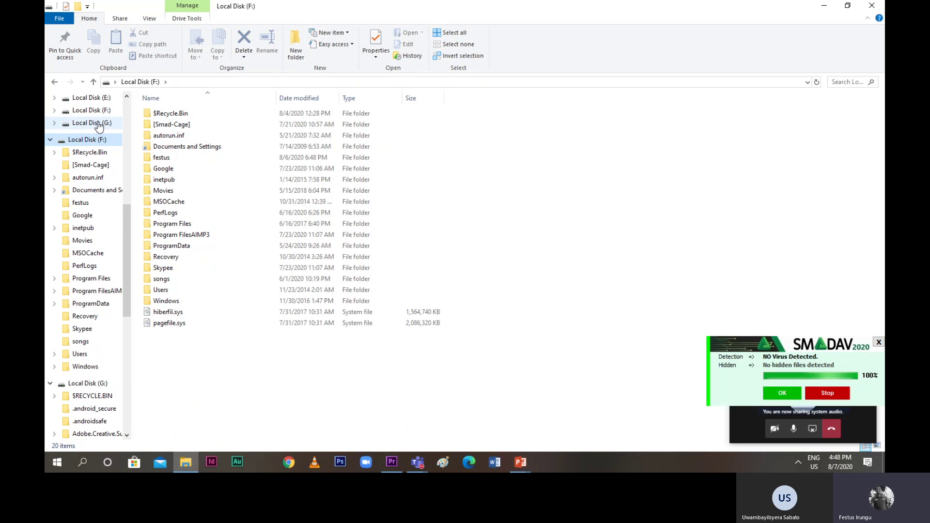
pyautogui.click(94, 123)
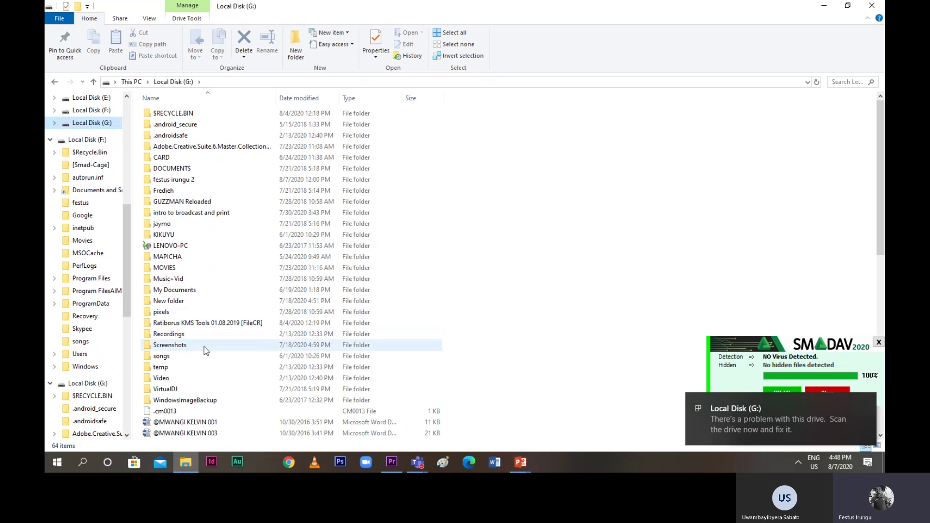
pyautogui.scroll(-6, 204, 346)
pyautogui.scroll(-4, 204, 347)
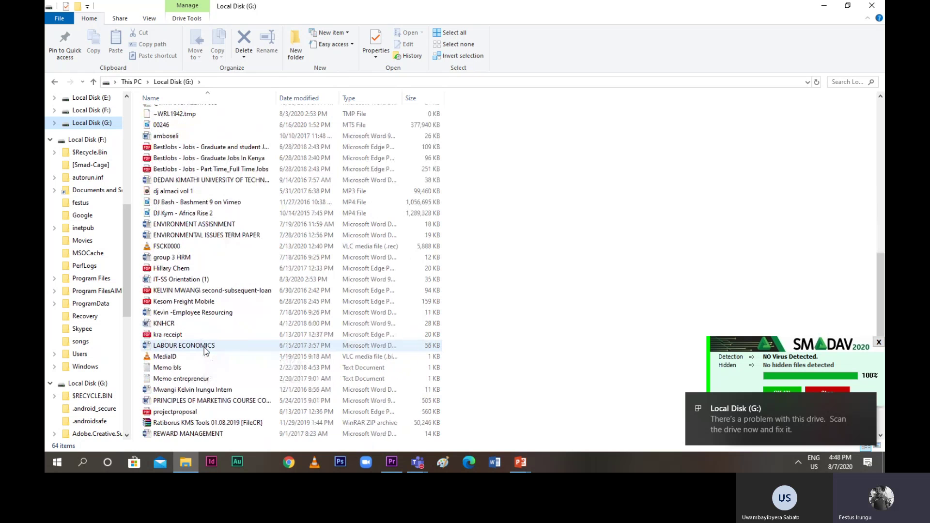
pyautogui.scroll(-2, 205, 349)
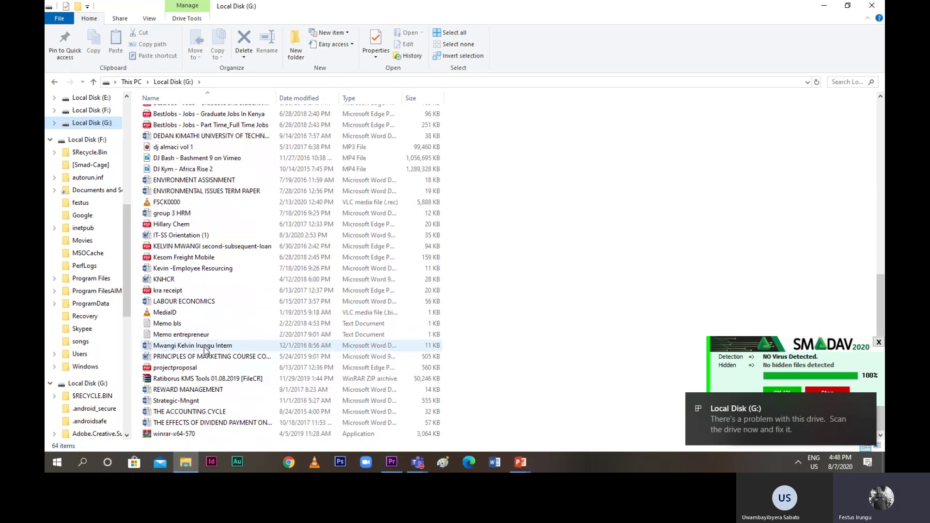
pyautogui.scroll(1, 204, 348)
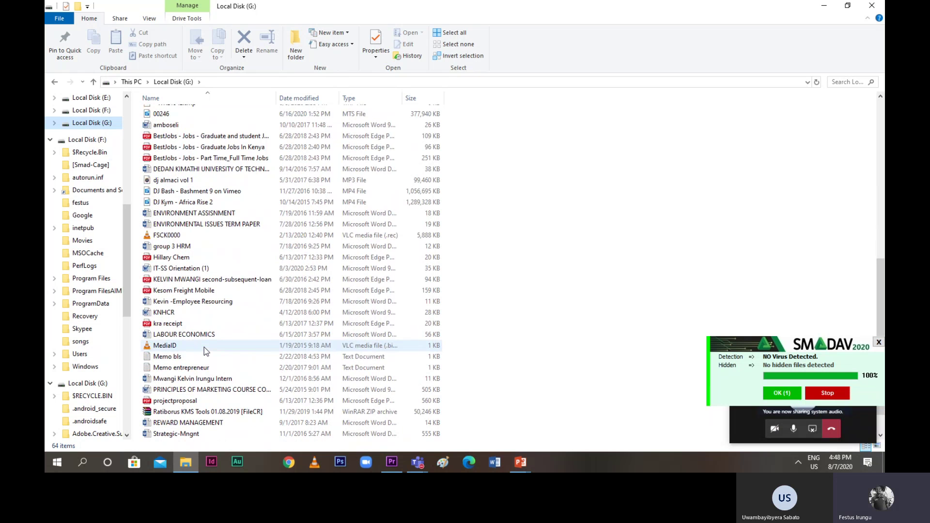
pyautogui.scroll(-1, 205, 347)
pyautogui.scroll(6, 205, 347)
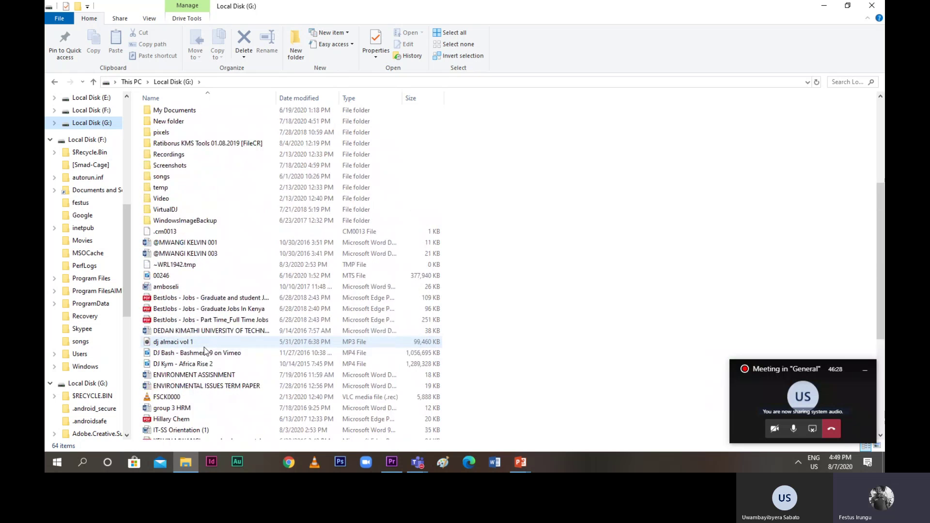
pyautogui.scroll(-5, 204, 347)
pyautogui.scroll(3, 204, 347)
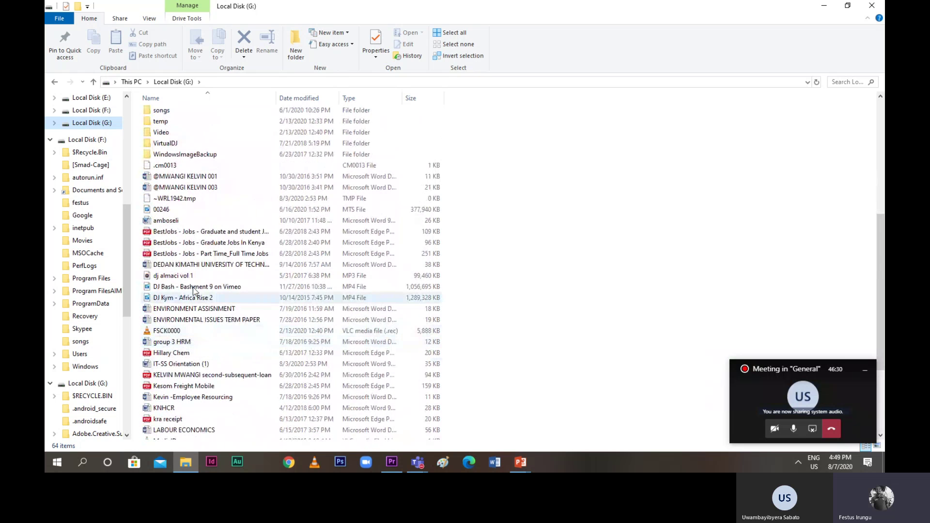
# Preview the 00246 MTS clip in the video player, then copy it
pyautogui.doubleClick(165, 210)
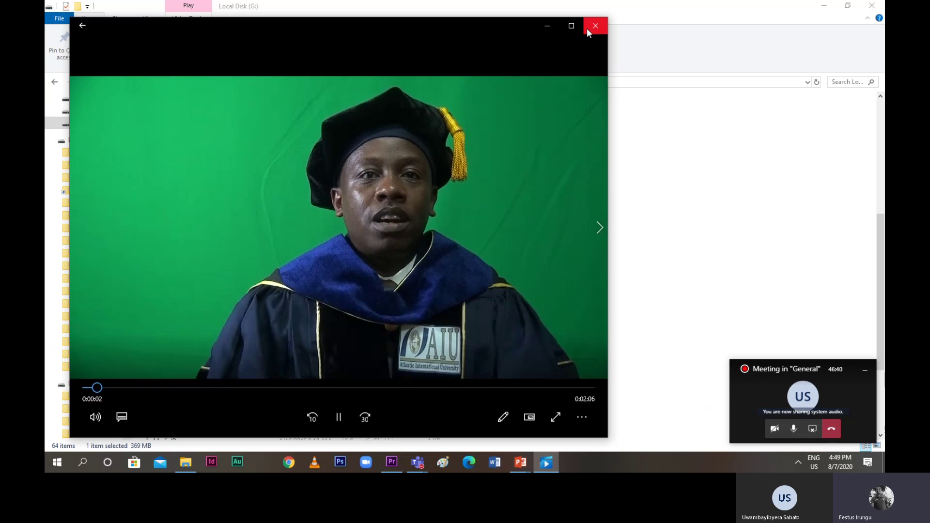
pyautogui.click(595, 26)
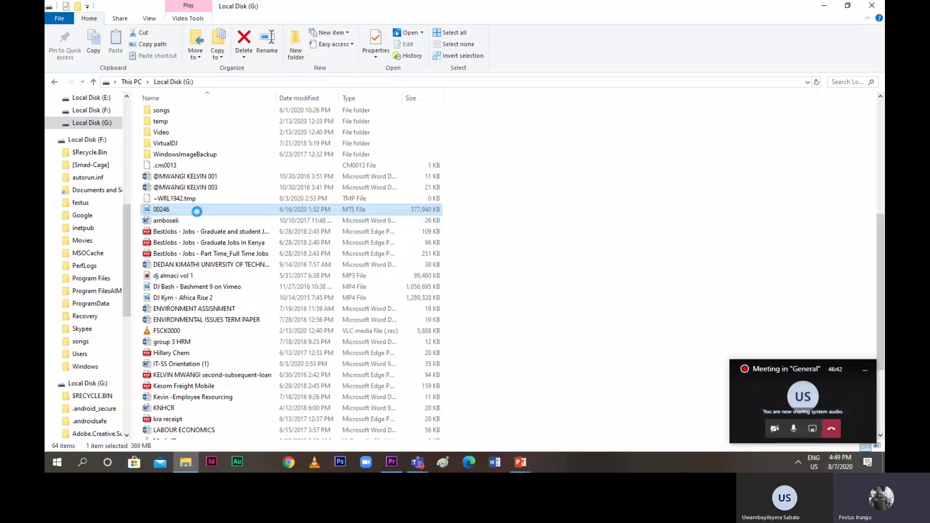
pyautogui.rightClick(197, 211)
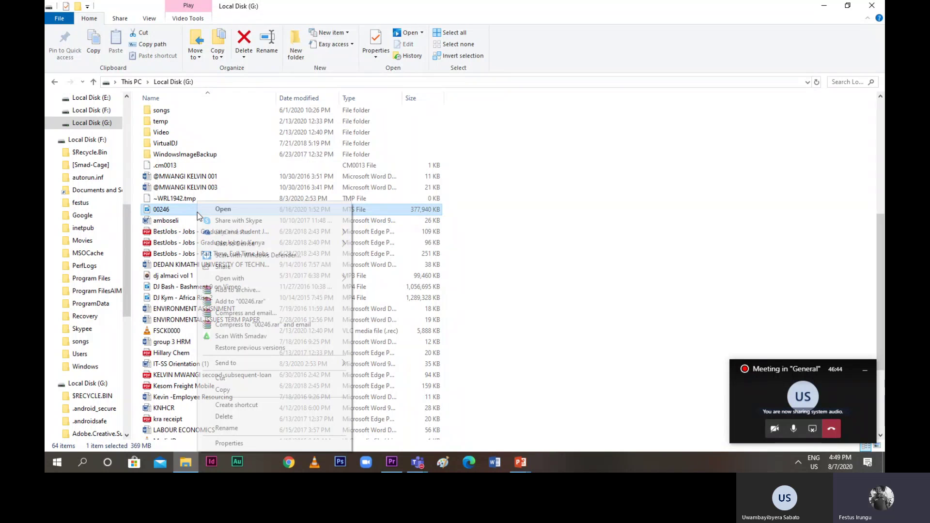
pyautogui.click(229, 393)
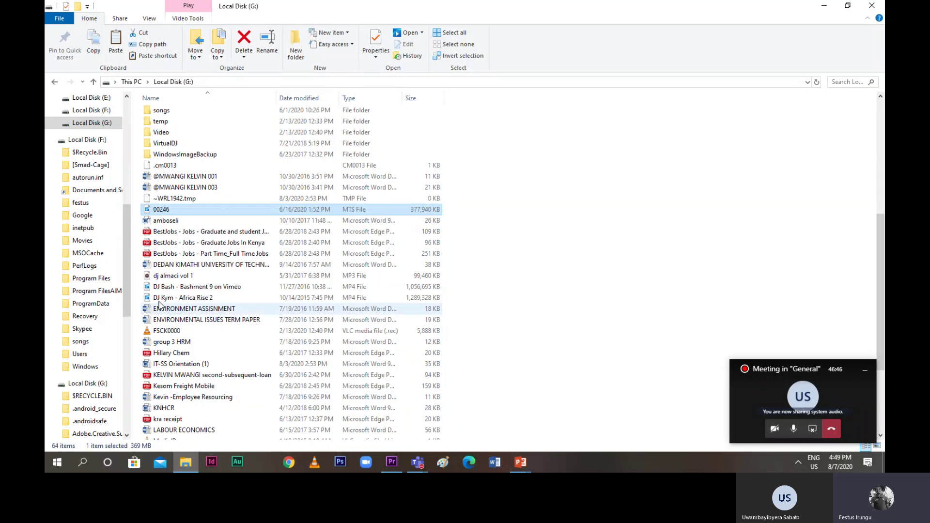
pyautogui.moveTo(124, 240); pyautogui.dragTo(124, 214)
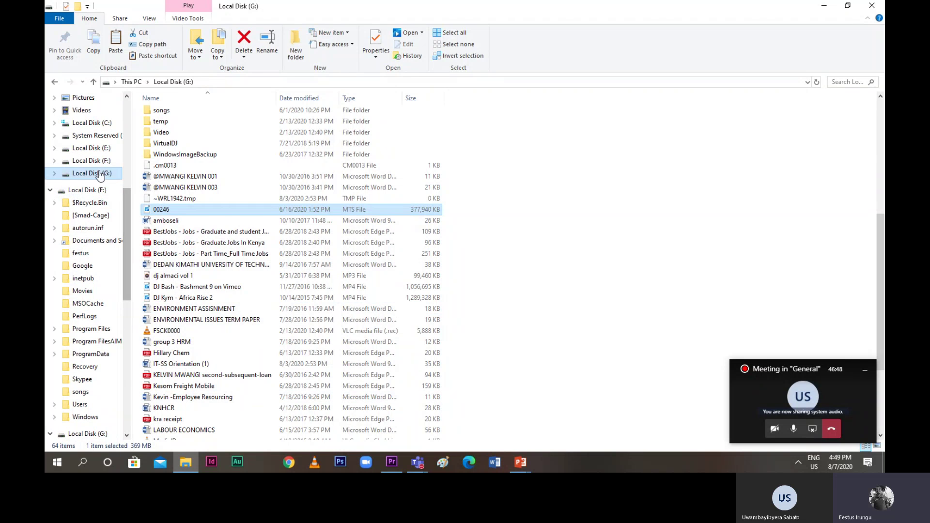
# Paste the copied 00246 clip into the editing practicals folder on Local Disk (E:)
pyautogui.click(99, 148)
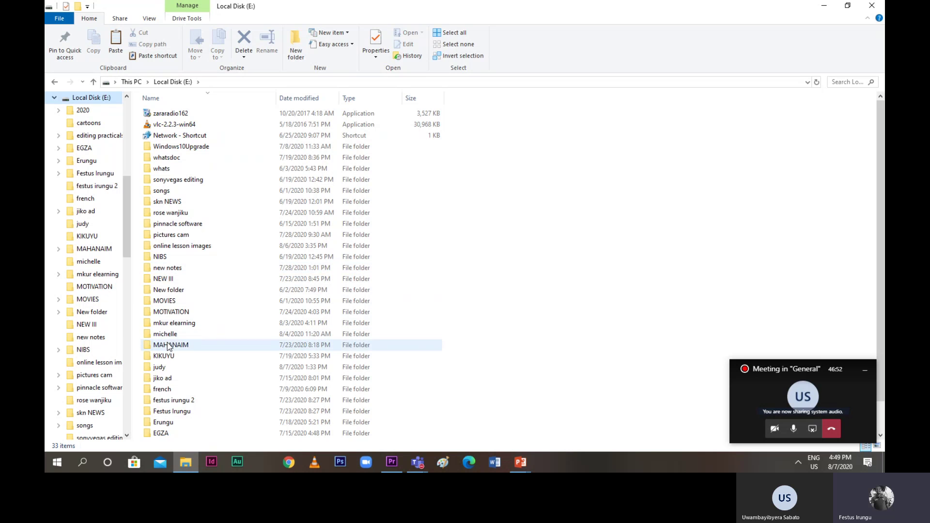
pyautogui.scroll(-1, 167, 344)
pyautogui.scroll(1, 168, 346)
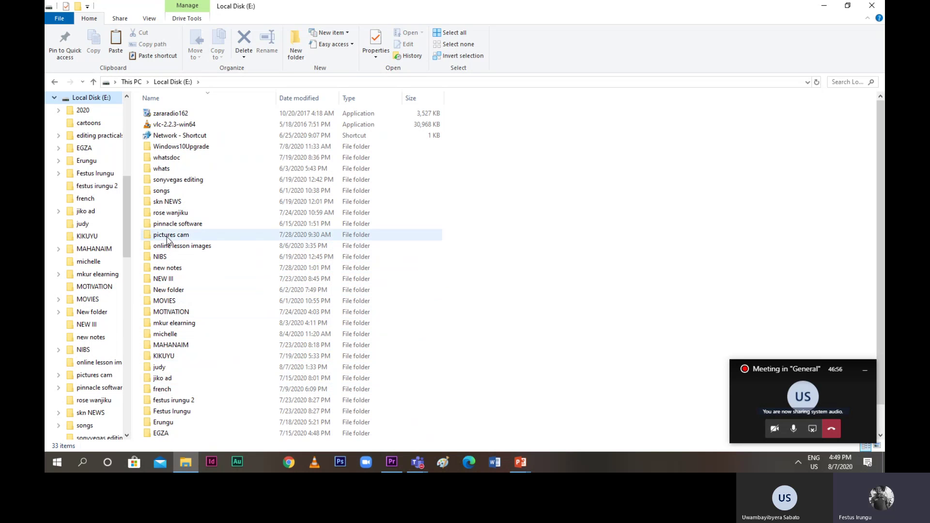
pyautogui.scroll(-1, 184, 339)
pyautogui.doubleClick(175, 412)
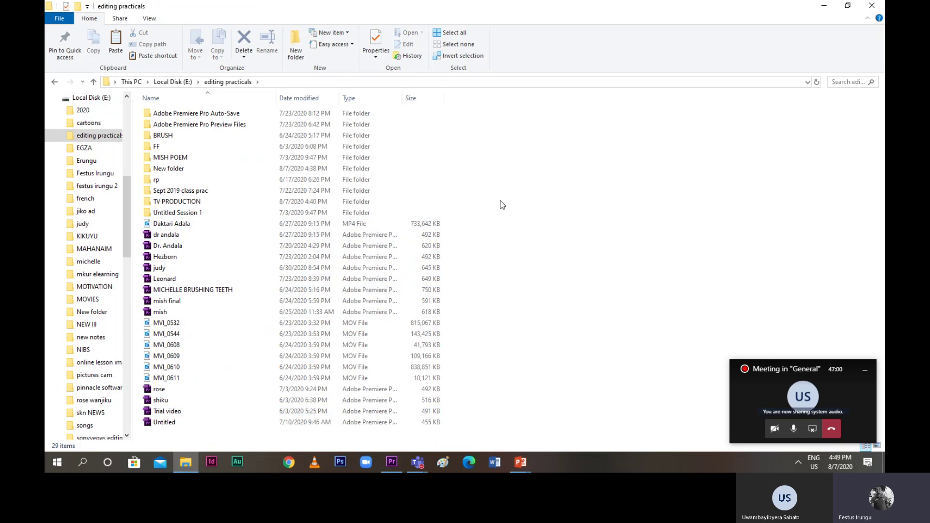
pyautogui.rightClick(576, 273)
pyautogui.click(600, 346)
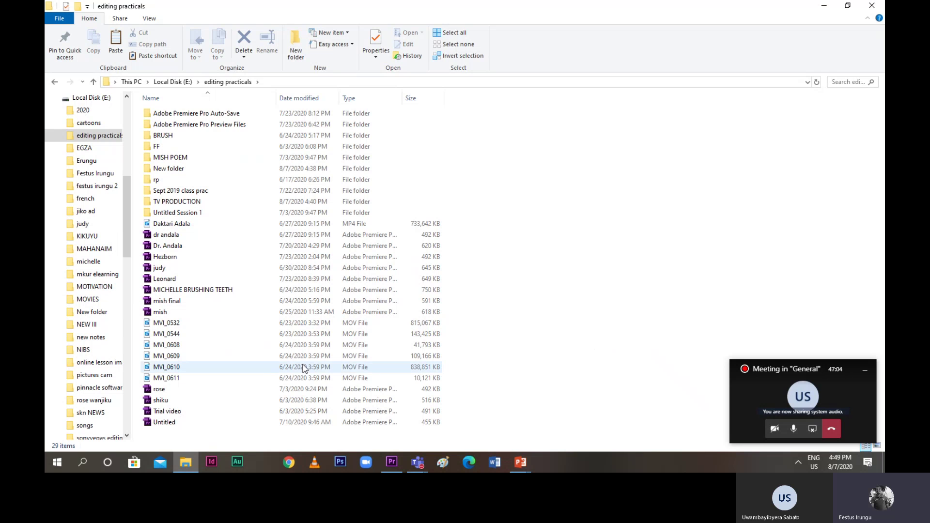
pyautogui.click(151, 322)
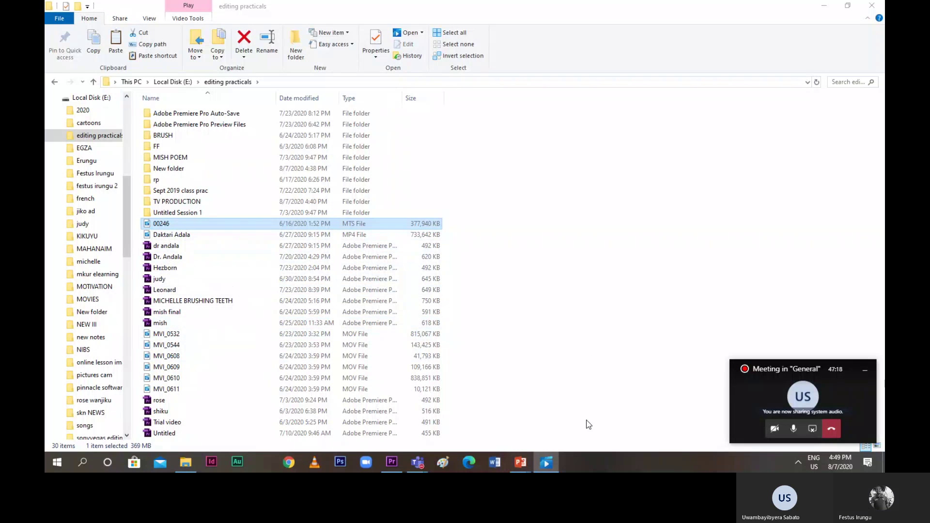
# Minimise, restore, then close the Movies & TV video player window
pyautogui.click(547, 465)
pyautogui.click(547, 464)
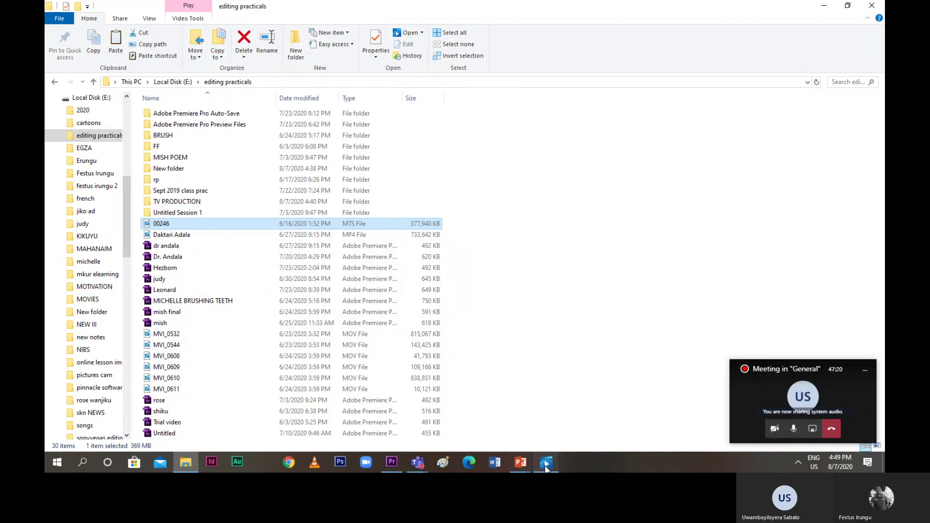
pyautogui.click(596, 26)
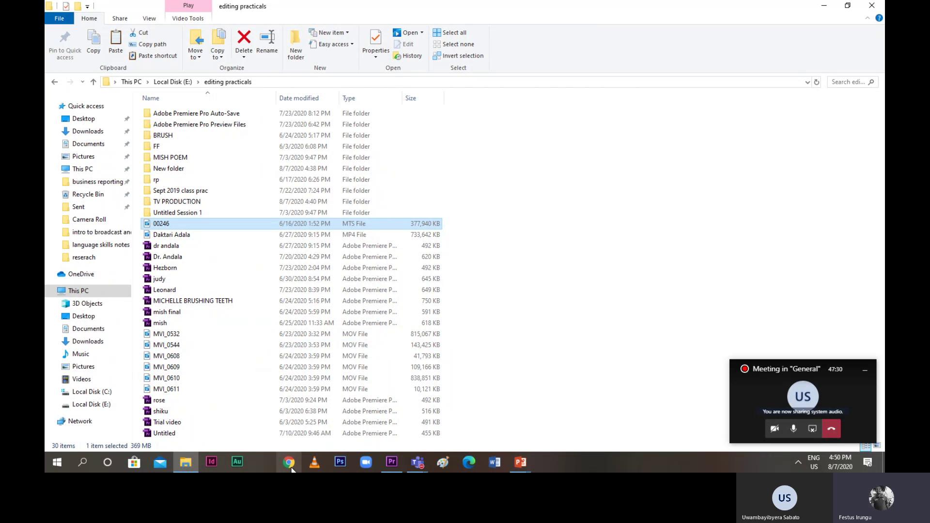
# Import 00246 from E:\editing practicals into the INTRO TO EDITING Premiere project
pyautogui.click(398, 468)
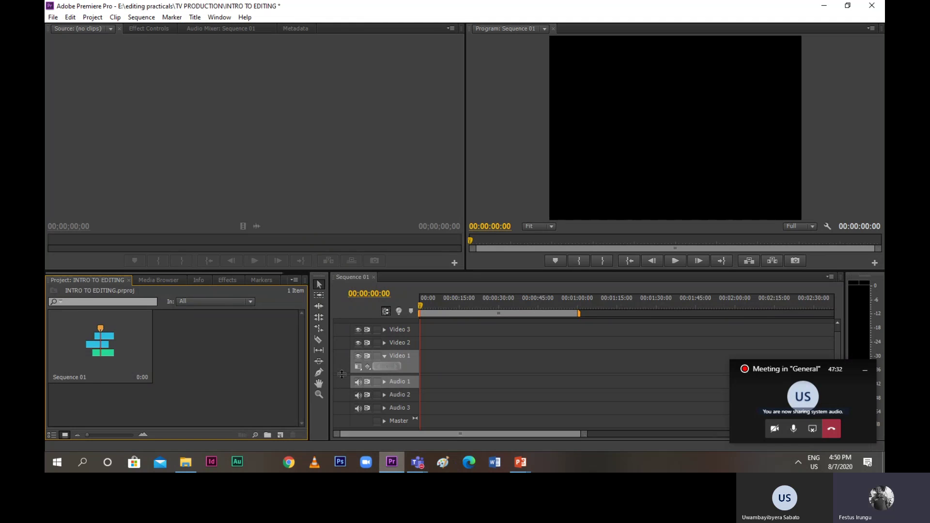
pyautogui.click(53, 16)
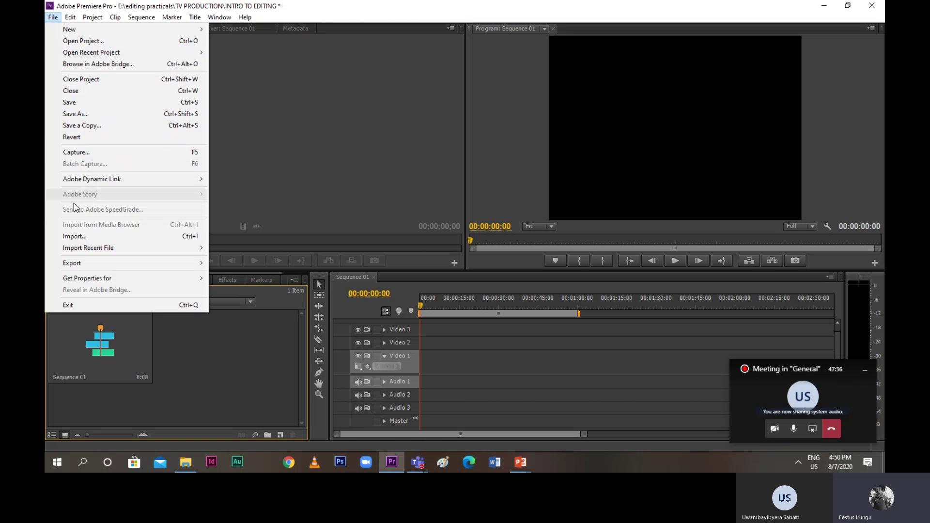
pyautogui.click(75, 236)
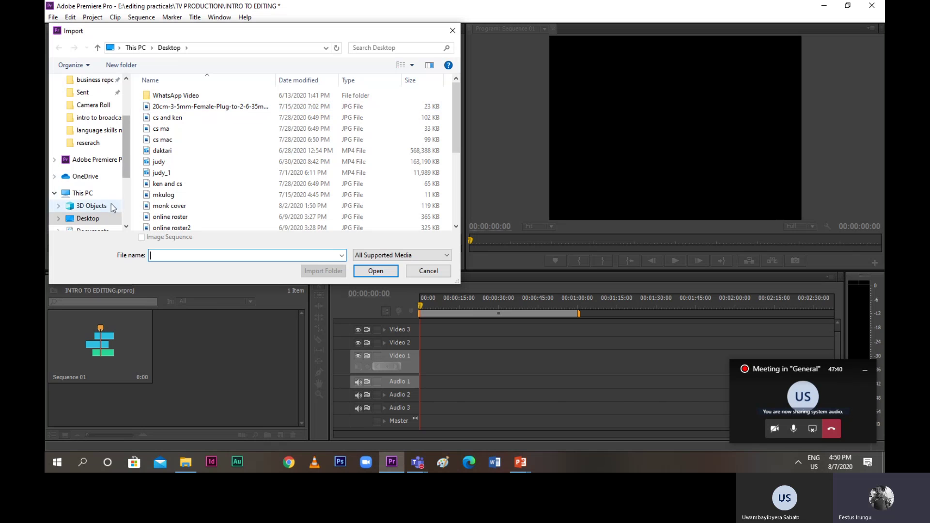
pyautogui.moveTo(123, 176); pyautogui.dragTo(126, 207)
pyautogui.click(97, 228)
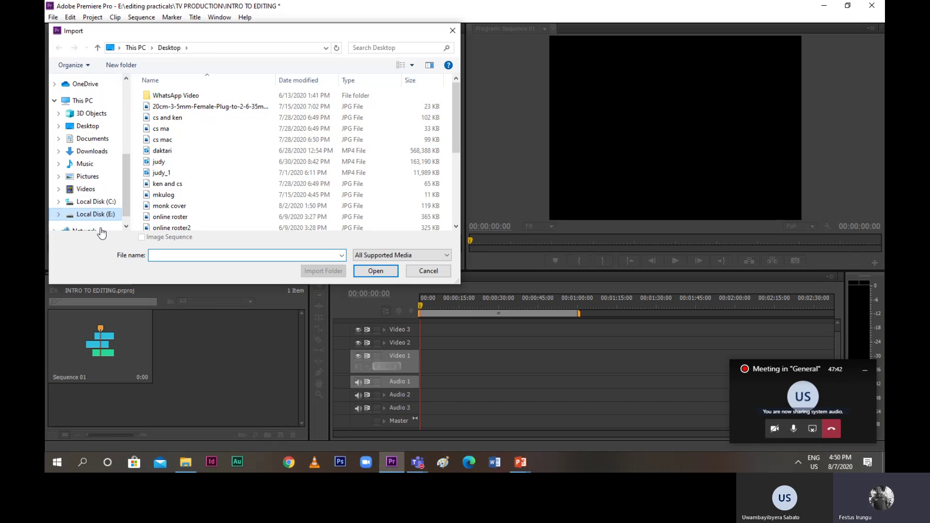
pyautogui.doubleClick(170, 118)
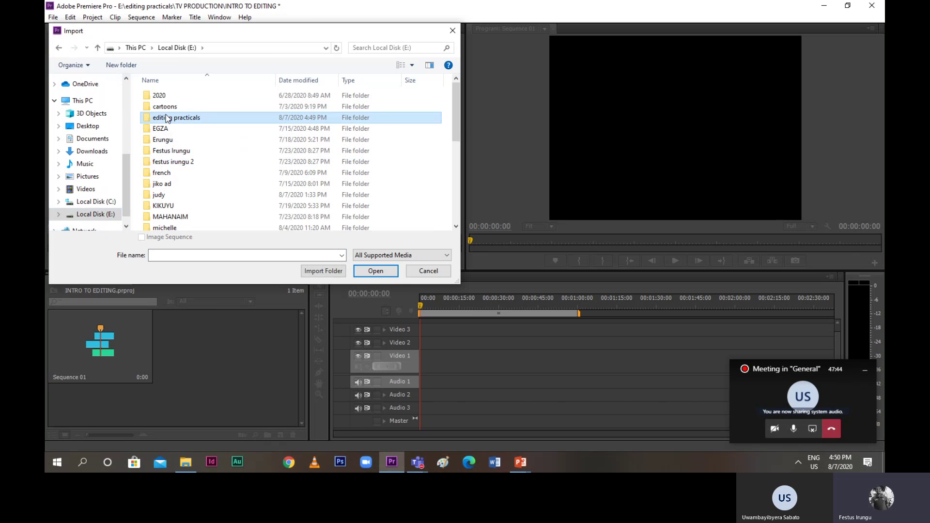
pyautogui.click(164, 206)
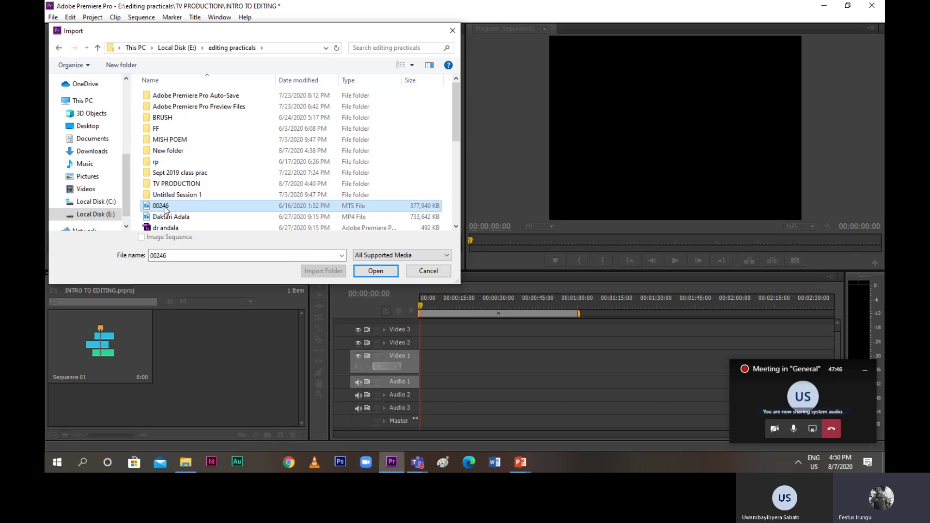
pyautogui.click(376, 272)
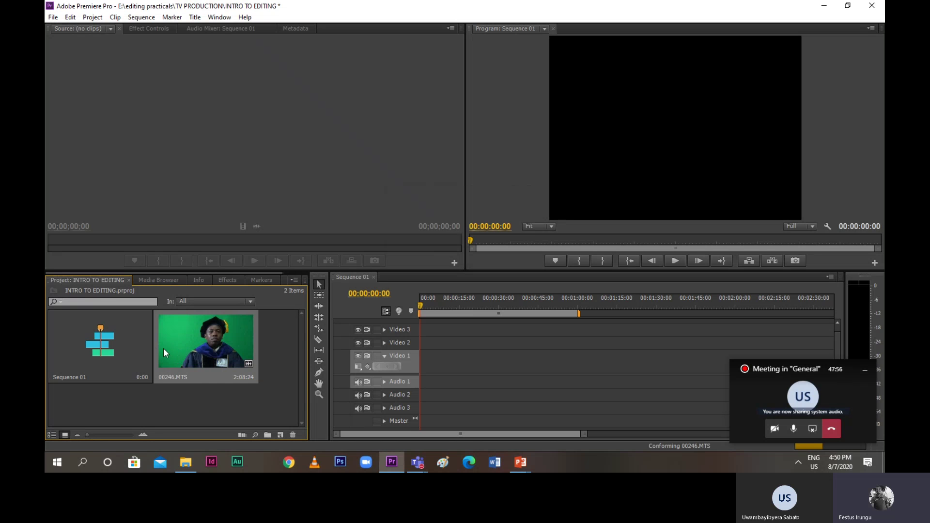
# Load 00246.MTS into the Source monitor and scrub back to 00:00:27:14
pyautogui.doubleClick(198, 340)
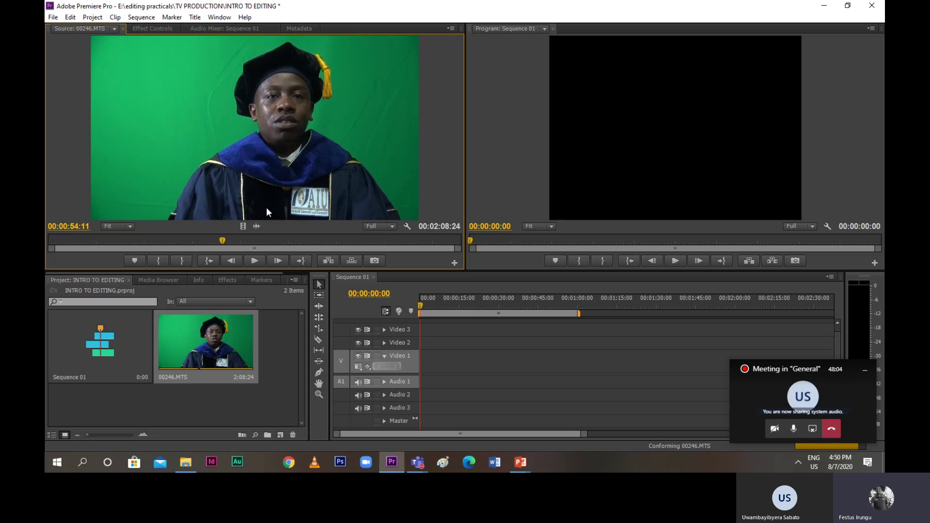
pyautogui.click(220, 239)
pyautogui.moveTo(210, 240); pyautogui.dragTo(136, 241)
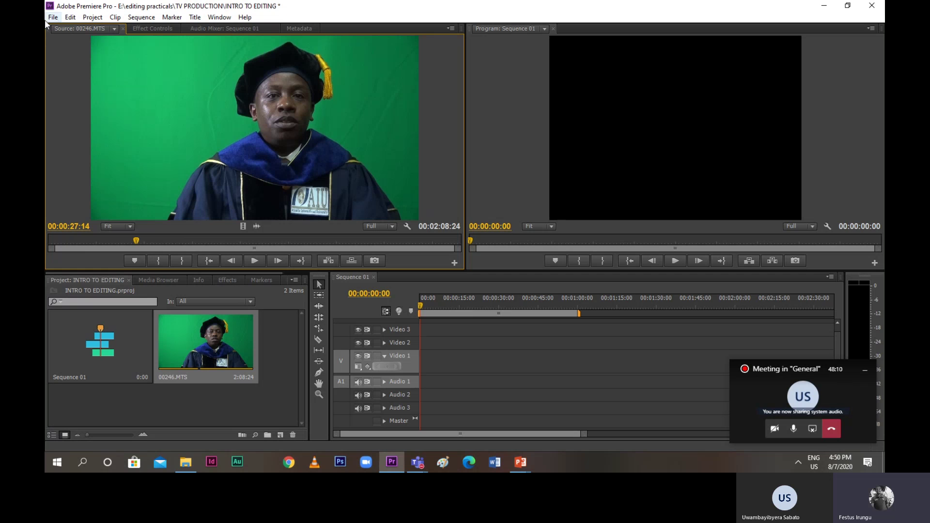
# Undo the first 00246.MTS import and import the clip again from editing practicals
pyautogui.click(70, 17)
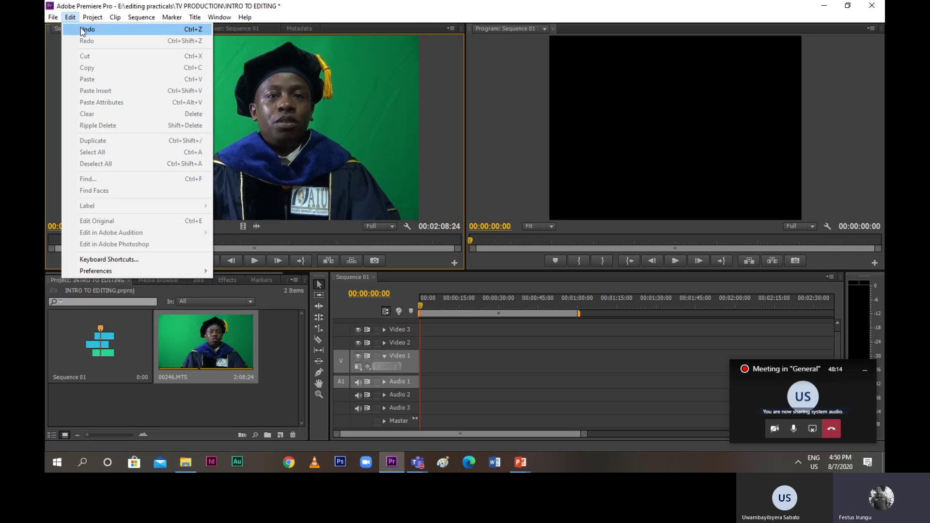
pyautogui.click(81, 28)
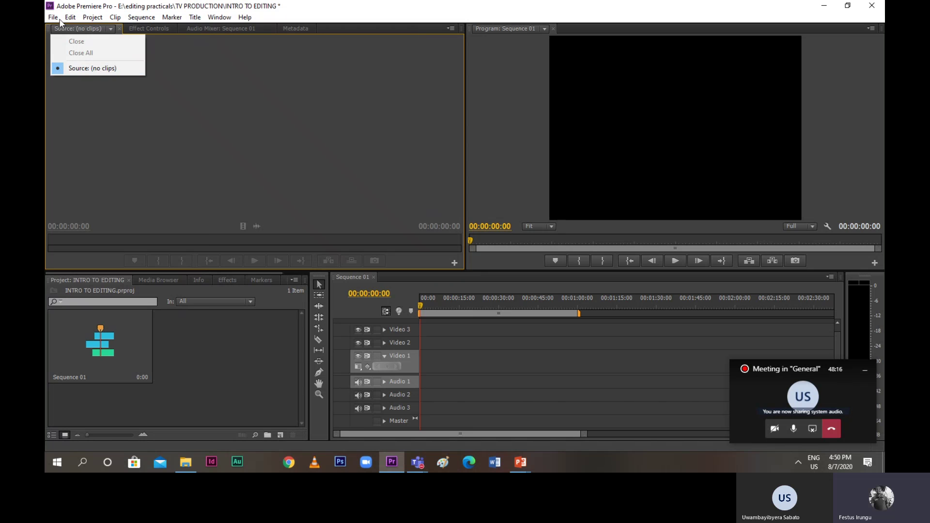
pyautogui.click(58, 18)
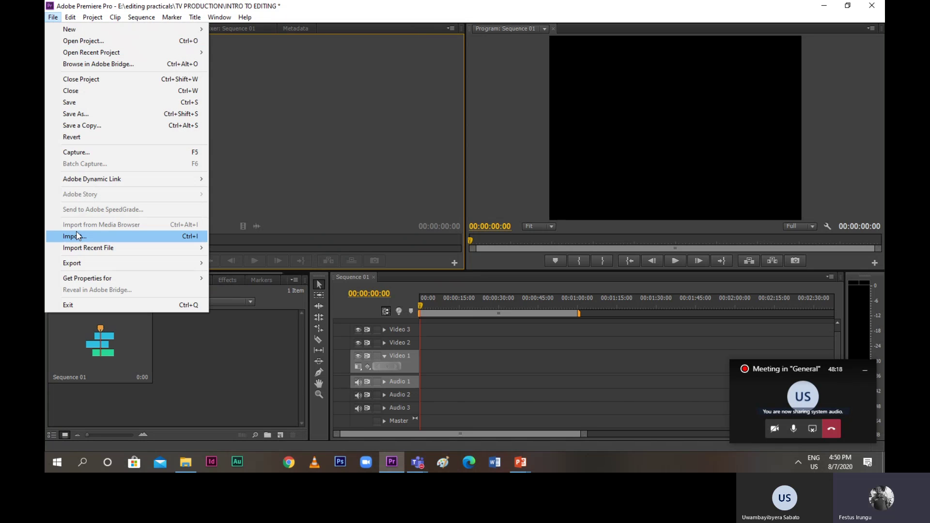
pyautogui.click(77, 235)
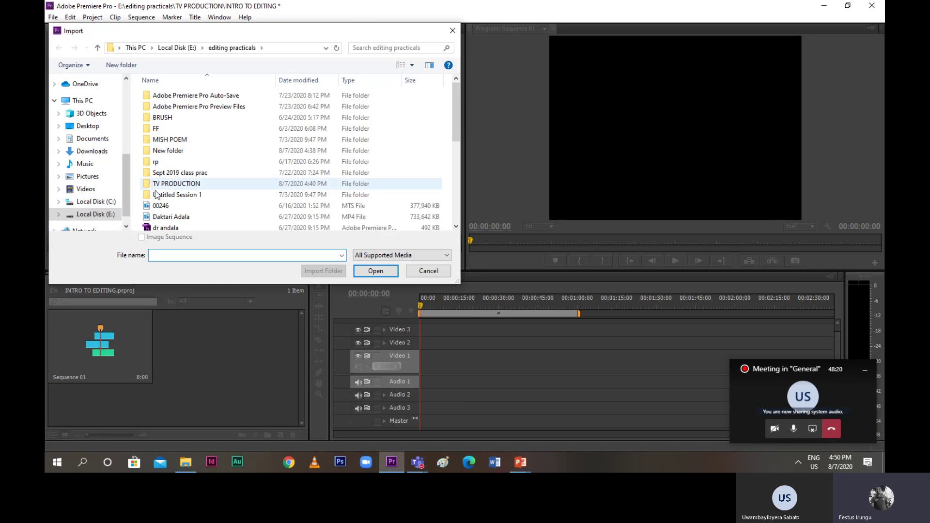
pyautogui.click(301, 205)
pyautogui.click(370, 271)
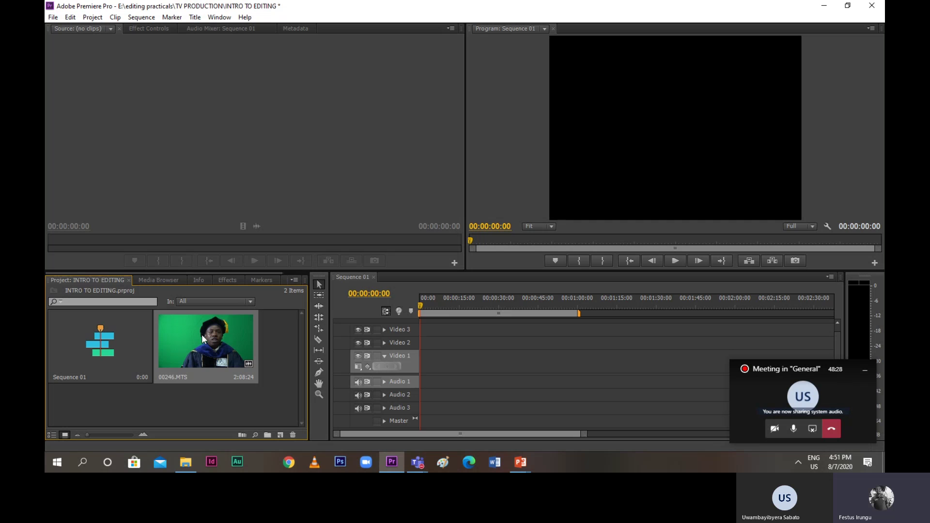
# Drag 00246.MTS from the Project panel onto the Source monitor, showing its 00:02:08:24 duration
pyautogui.moveTo(198, 341); pyautogui.dragTo(151, 188)
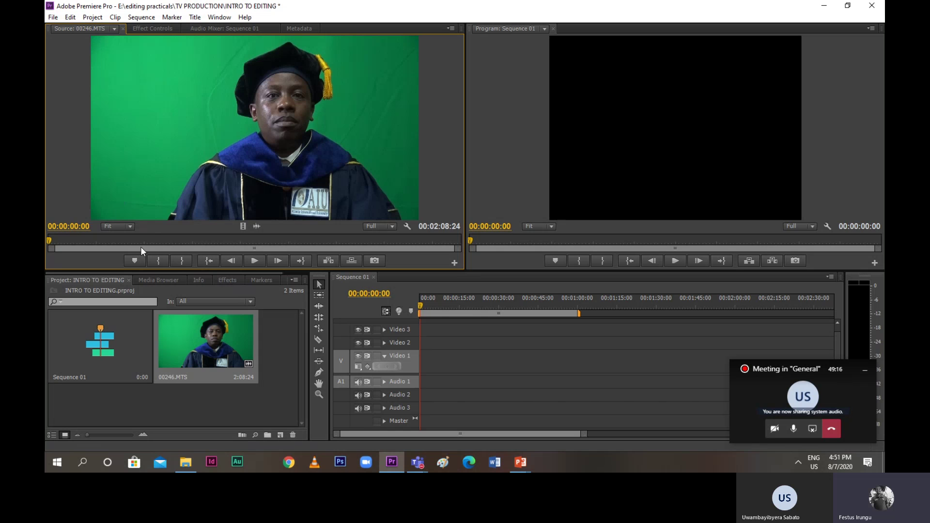
pyautogui.click(255, 262)
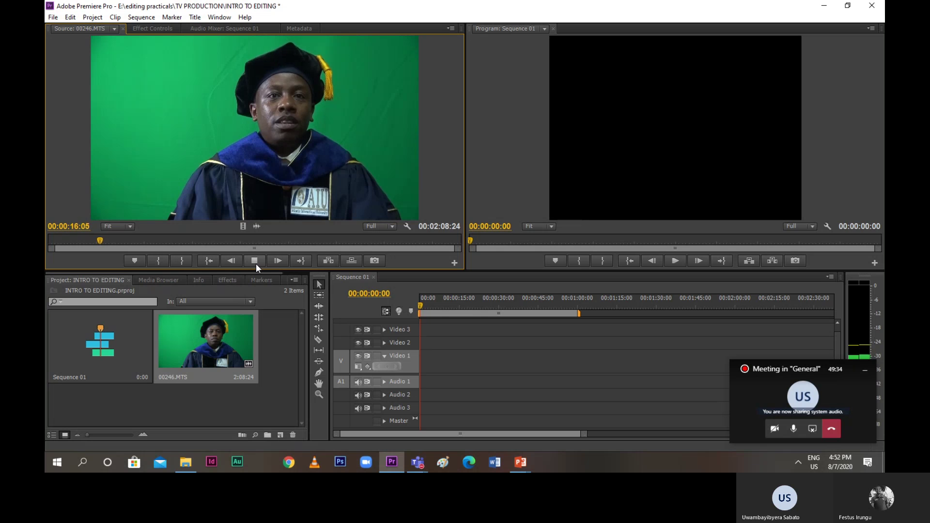
pyautogui.click(256, 263)
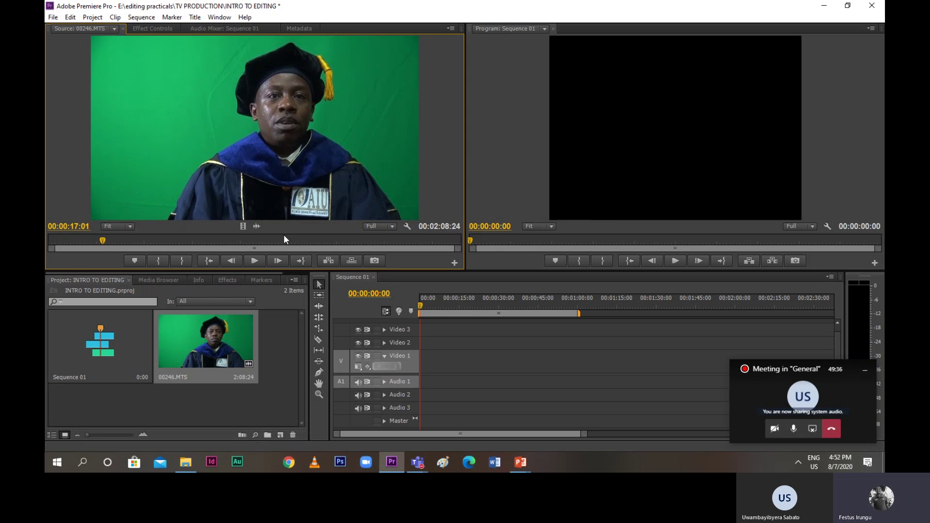
pyautogui.moveTo(102, 240); pyautogui.dragTo(96, 239)
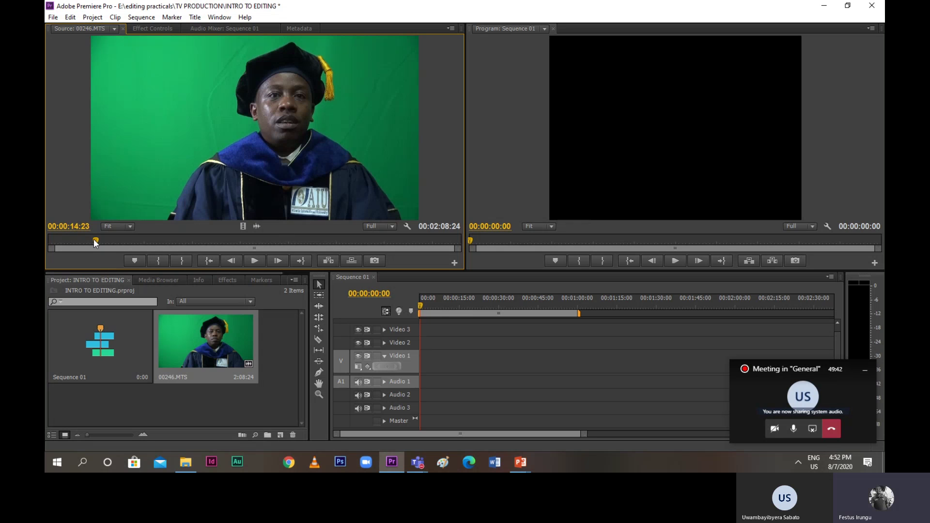
pyautogui.moveTo(94, 239); pyautogui.dragTo(44, 249)
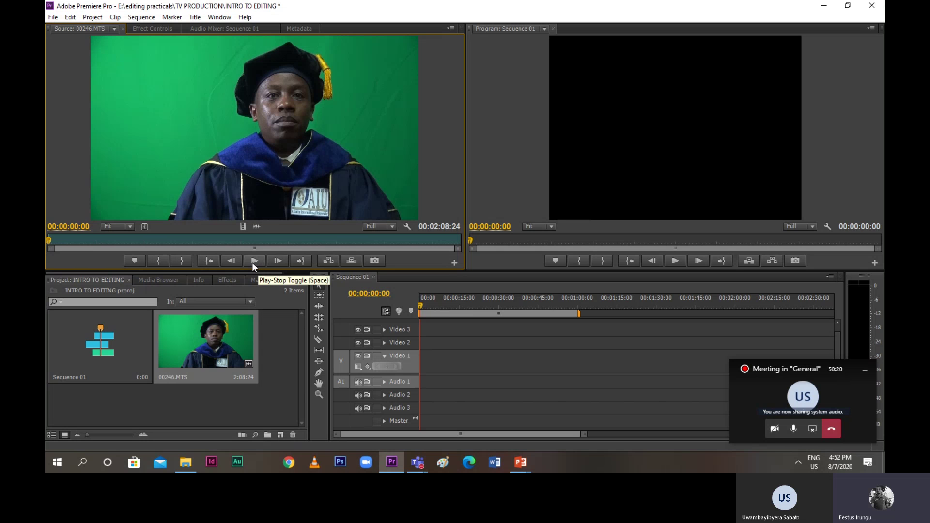
pyautogui.press('space')
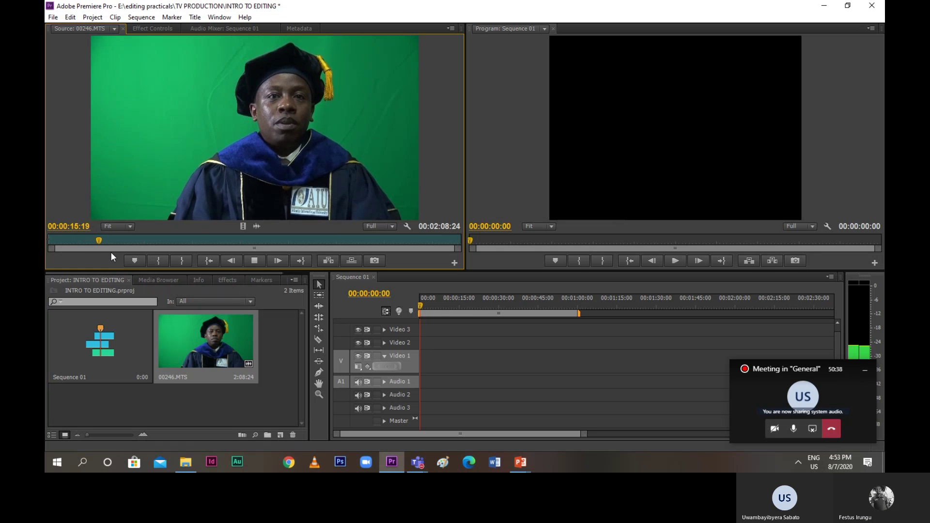
# Mark an Out point, move it to 00:00:21:16, and replay the trimmed clip from the start
pyautogui.press('o')
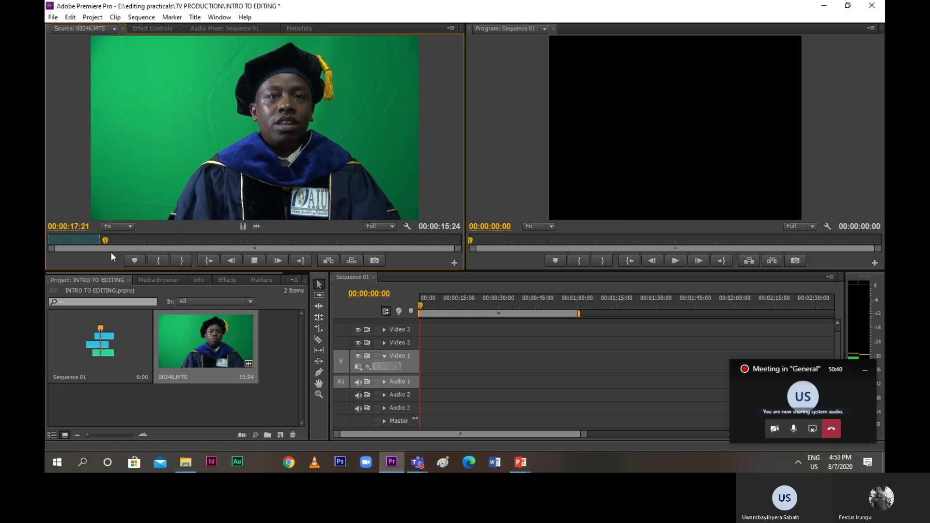
pyautogui.press('space')
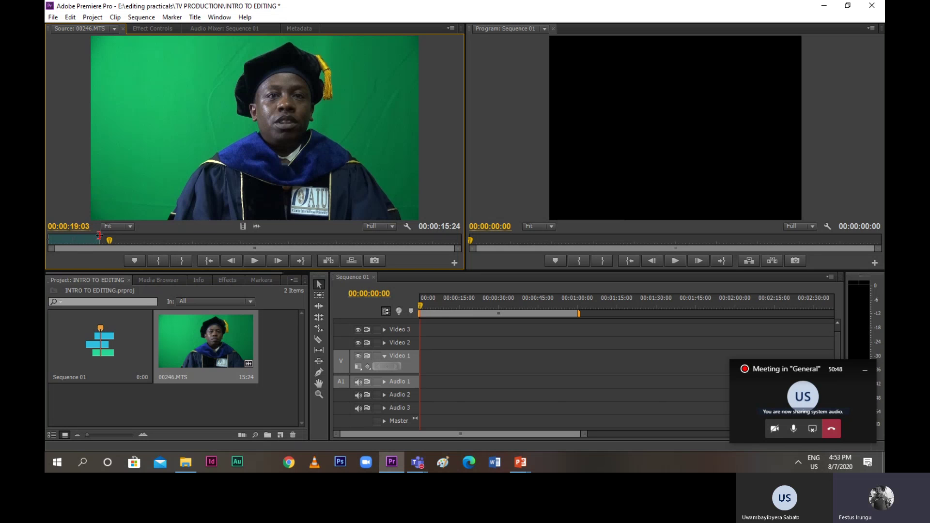
pyautogui.press('space')
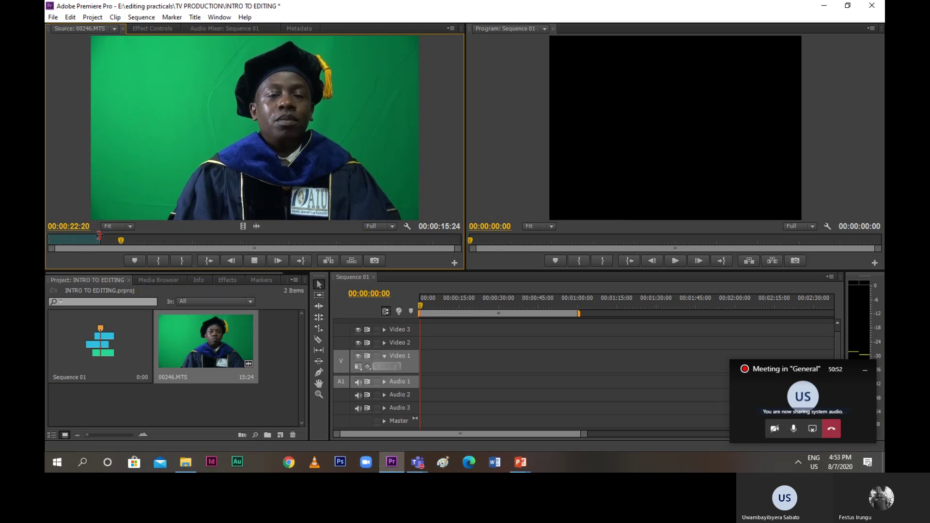
pyautogui.press('space')
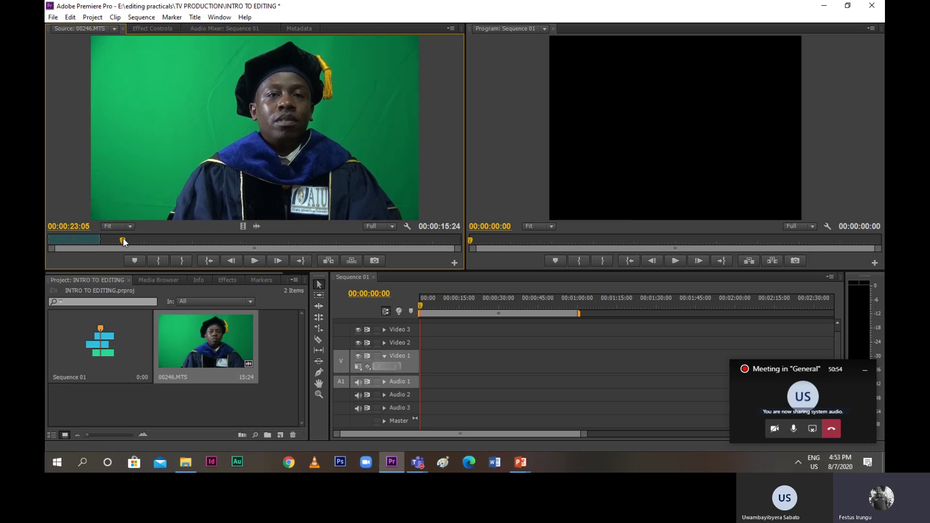
pyautogui.click(120, 238)
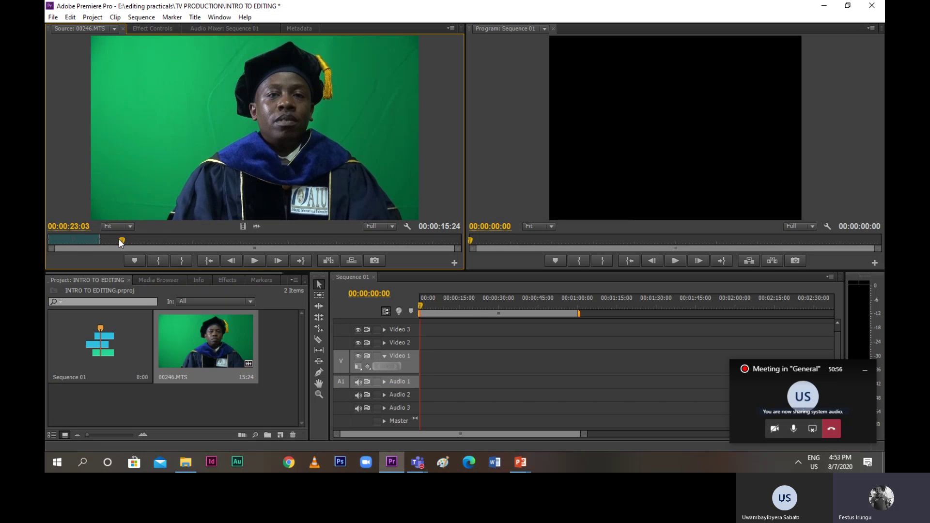
pyautogui.moveTo(119, 239); pyautogui.dragTo(114, 240)
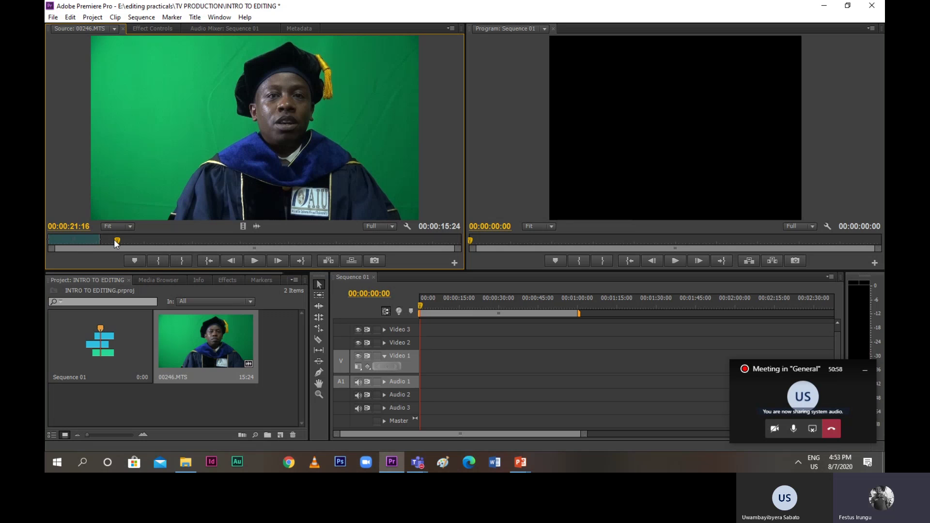
pyautogui.press('o')
pyautogui.moveTo(122, 242); pyautogui.dragTo(50, 237)
pyautogui.press('space')
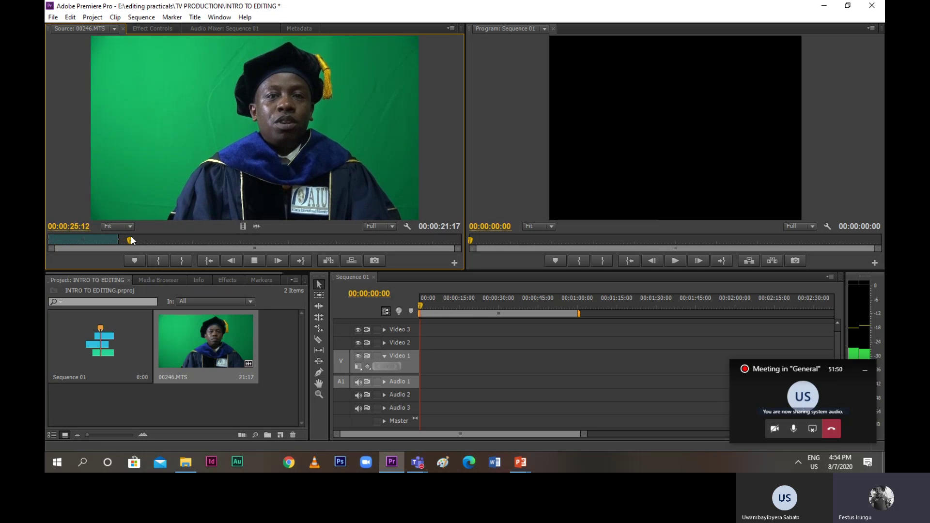
# Scrub back to about 00:00:17:22 and mark a new Out point during playback
pyautogui.moveTo(131, 239); pyautogui.dragTo(110, 241)
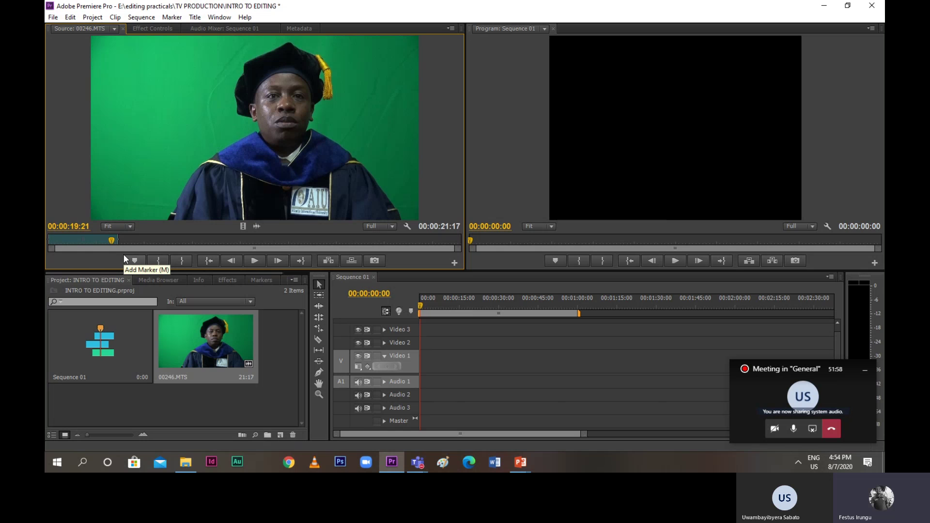
pyautogui.press('space')
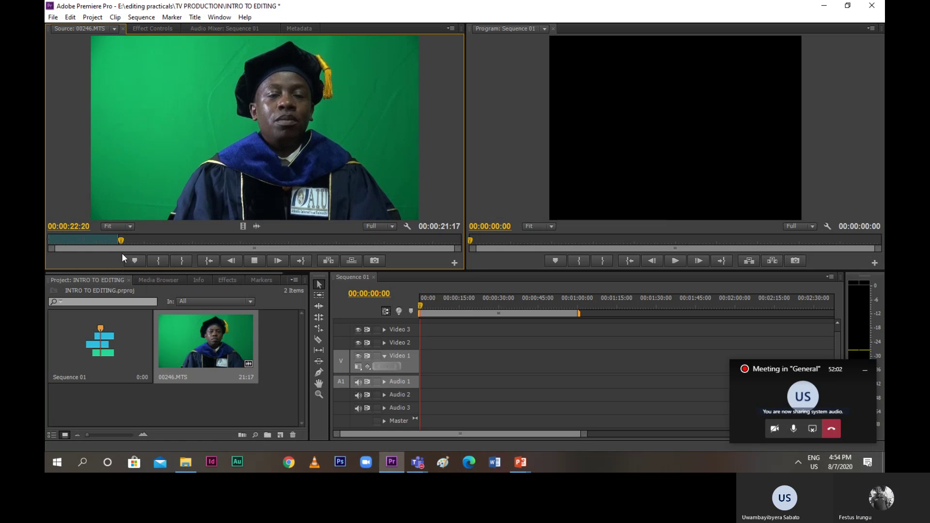
pyautogui.moveTo(112, 238); pyautogui.dragTo(105, 237)
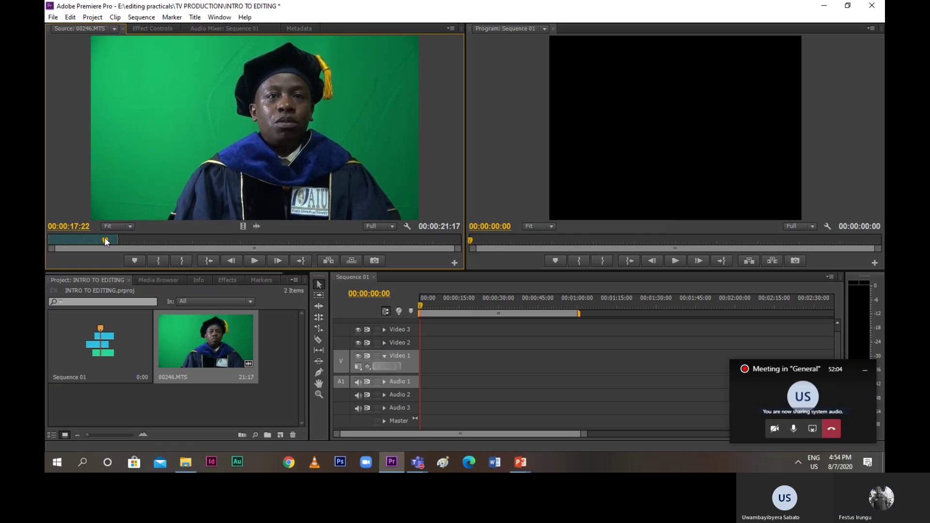
pyautogui.press('space')
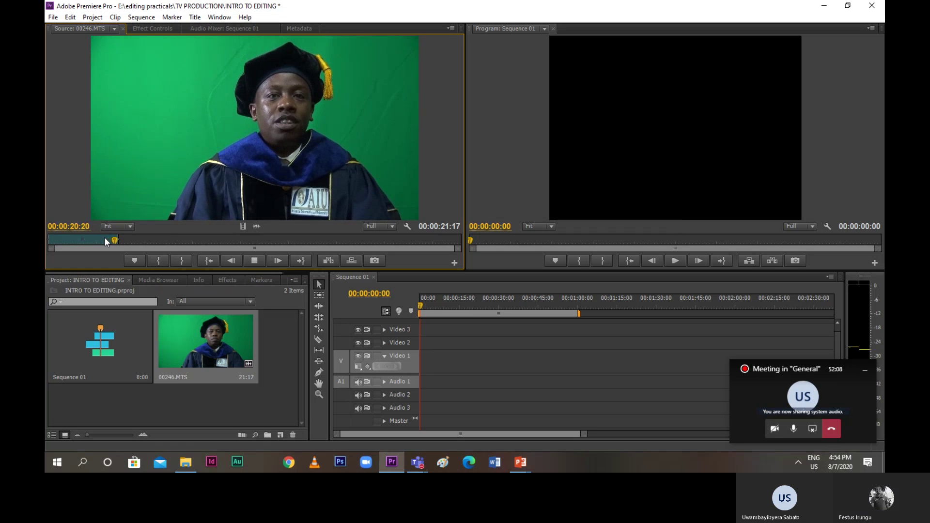
pyautogui.press('o')
pyautogui.press('space')
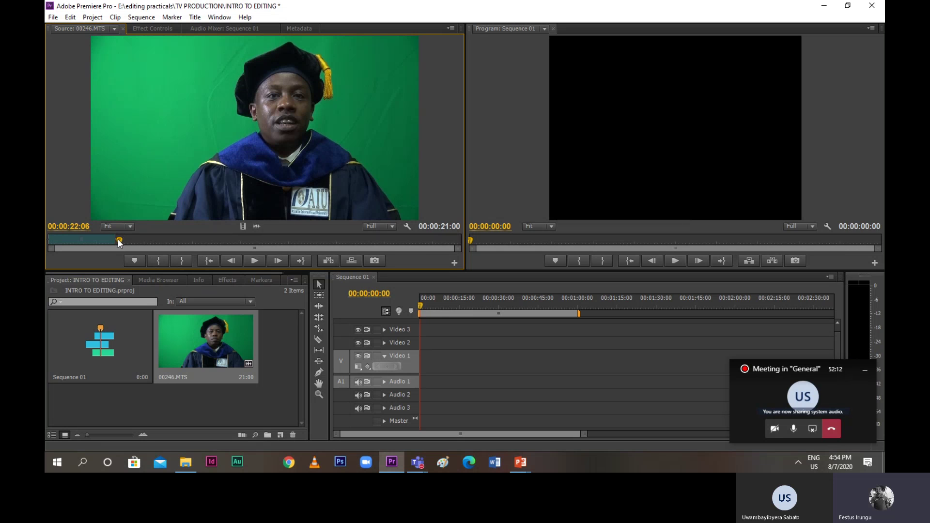
# Set the Out point earlier so the section reads 00:00:18:21, then replay from the start
pyautogui.moveTo(118, 239); pyautogui.dragTo(103, 238)
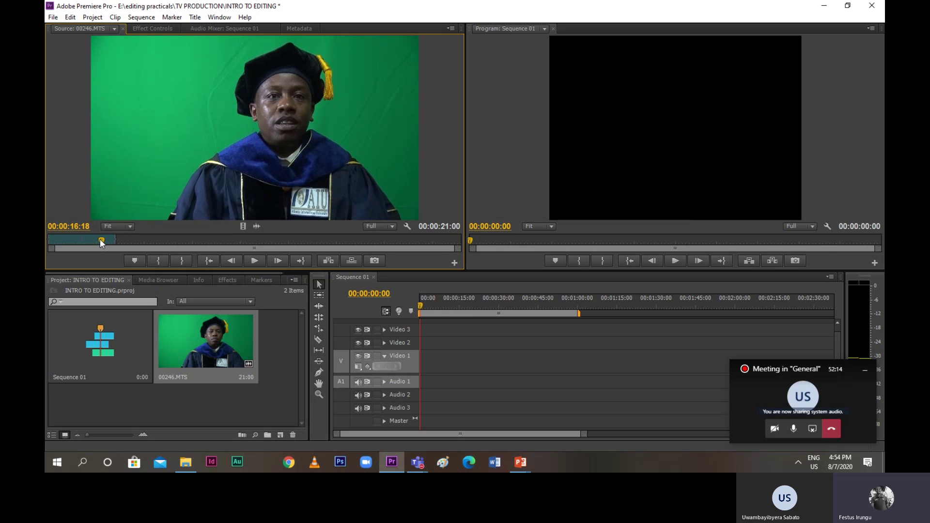
pyautogui.press('space')
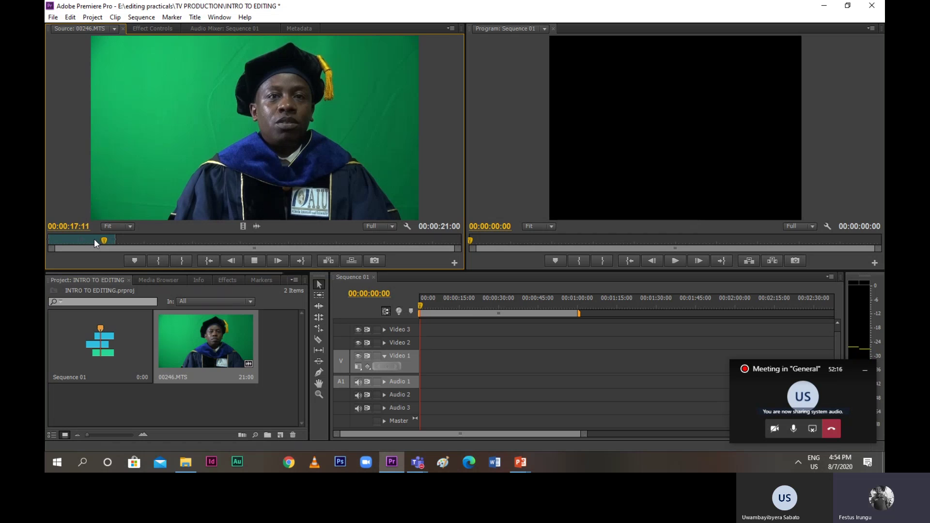
pyautogui.press('o')
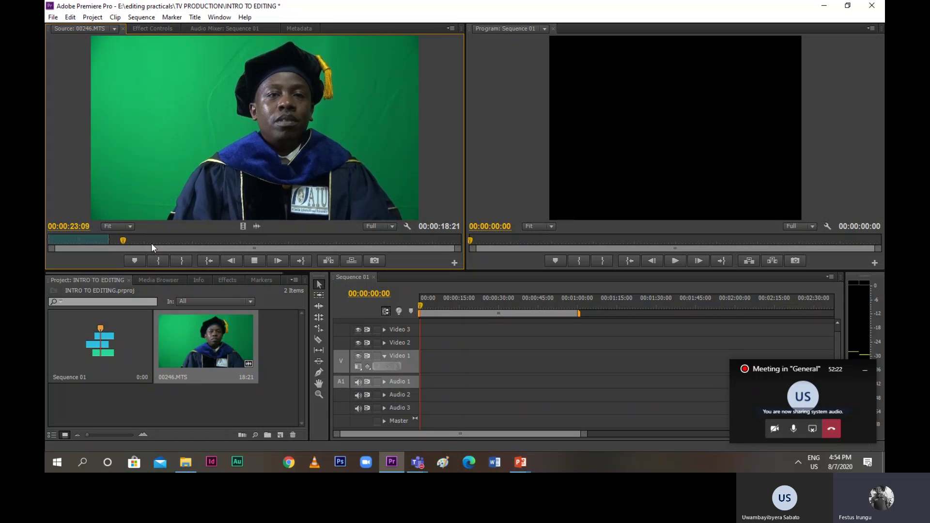
pyautogui.press('space')
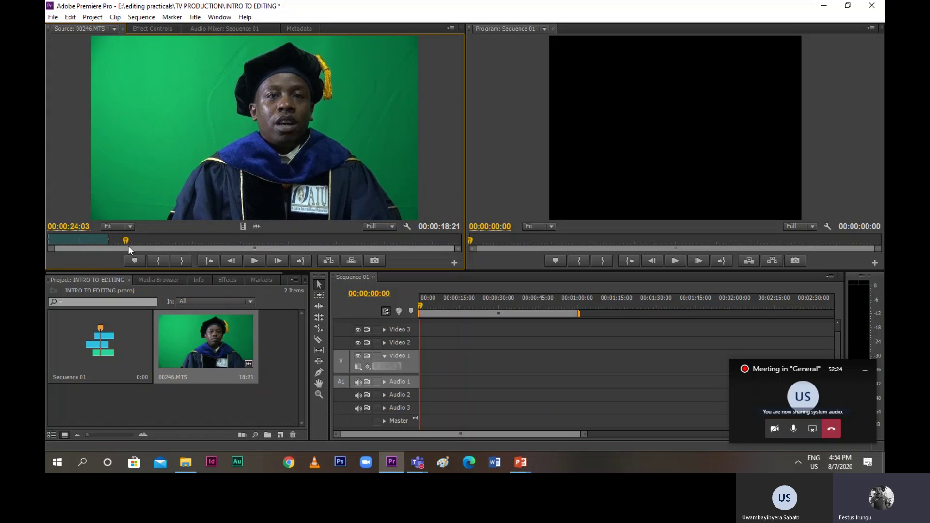
pyautogui.moveTo(125, 242); pyautogui.dragTo(44, 243)
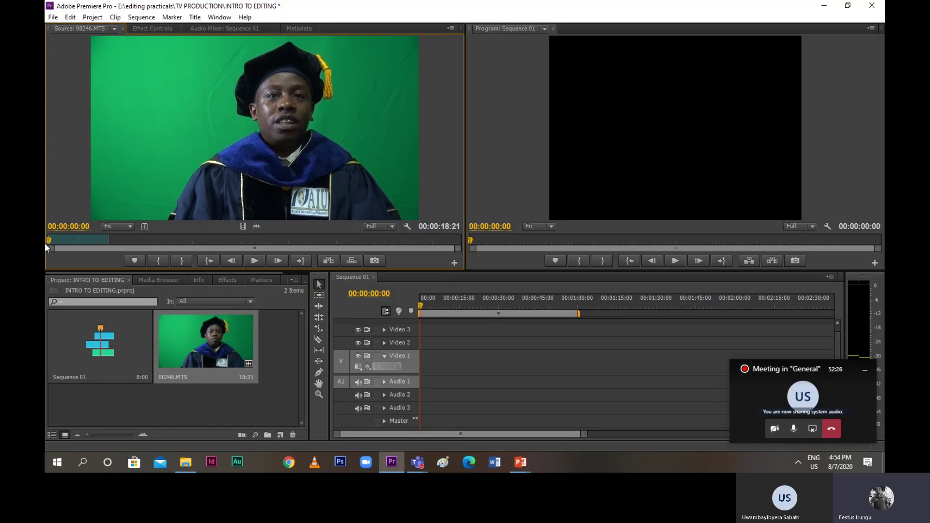
pyautogui.press('space')
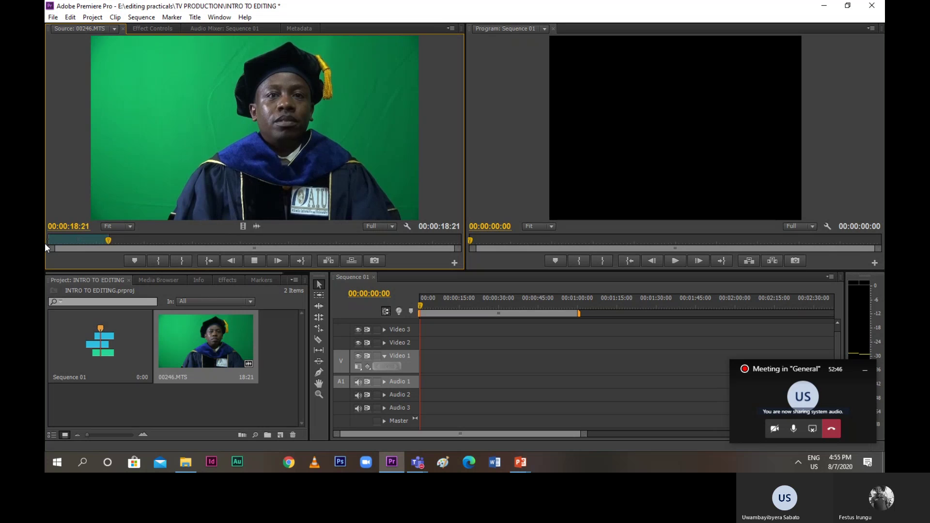
pyautogui.press('space')
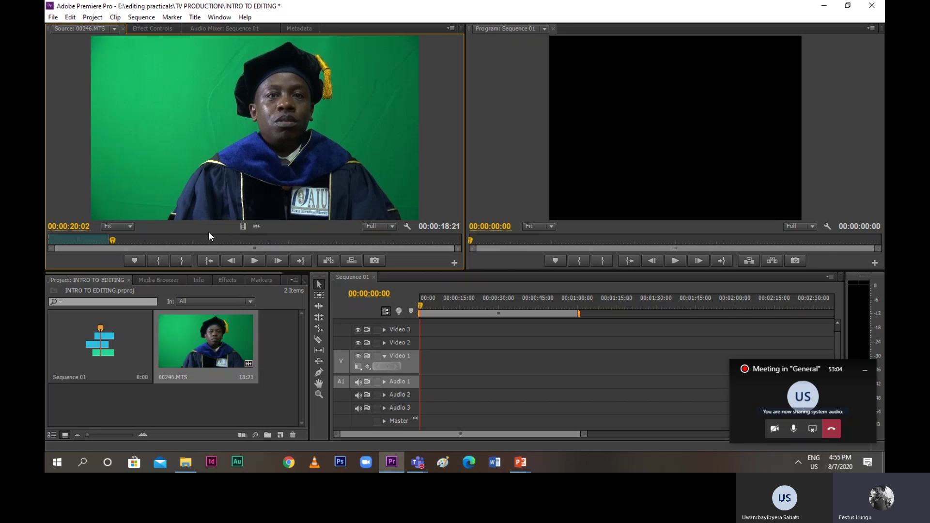
pyautogui.moveTo(252, 229); pyautogui.dragTo(432, 349)
pyautogui.moveTo(243, 226); pyautogui.dragTo(423, 371)
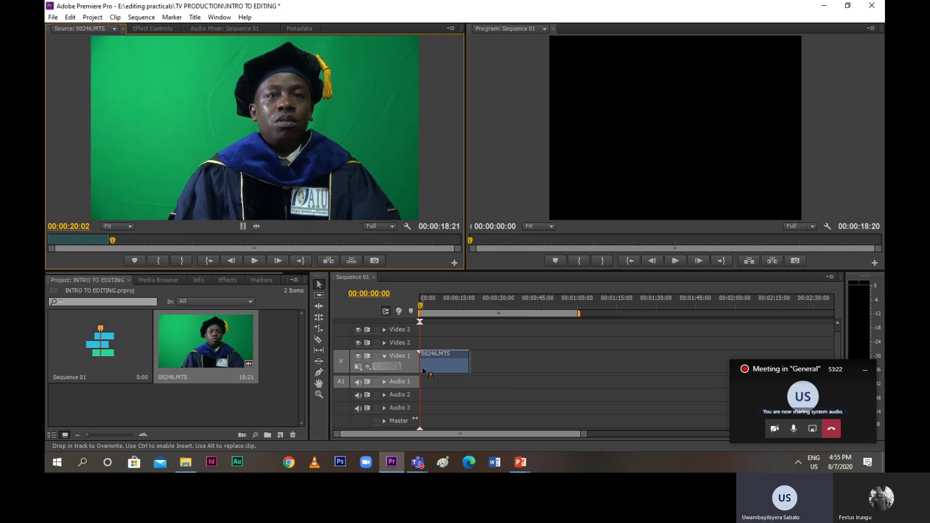
pyautogui.moveTo(423, 371); pyautogui.dragTo(279, 208)
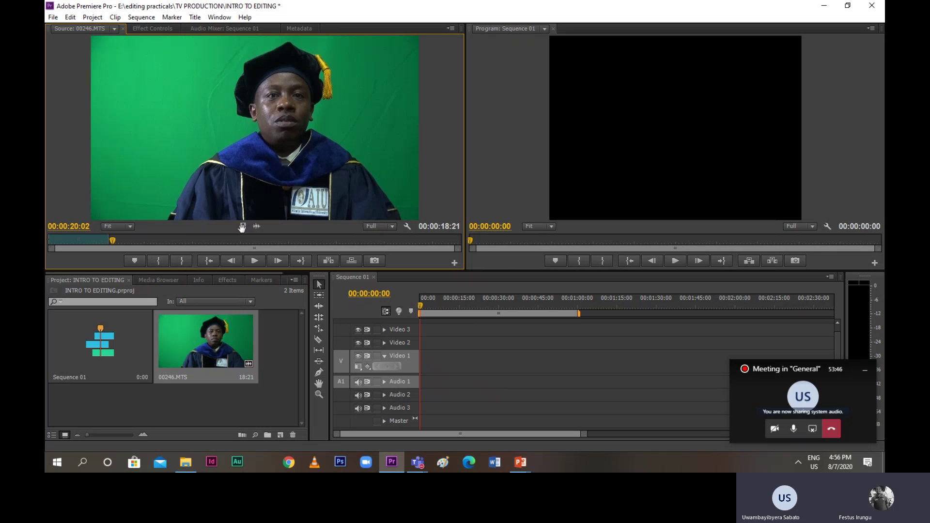
pyautogui.moveTo(241, 227); pyautogui.dragTo(272, 216)
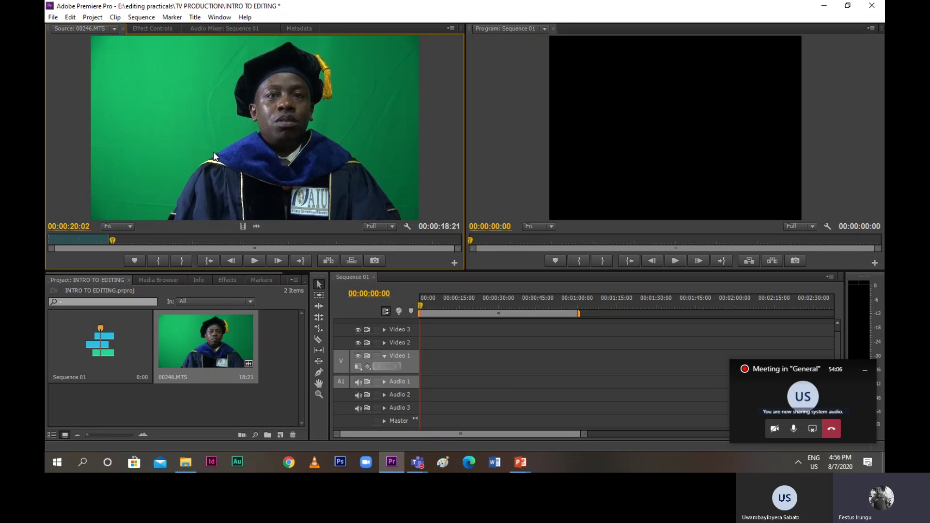
# Drop the trimmed 00246.MTS onto Video 1 and Audio 1, accept the mismatch warning, and play it
pyautogui.moveTo(214, 155); pyautogui.dragTo(428, 366)
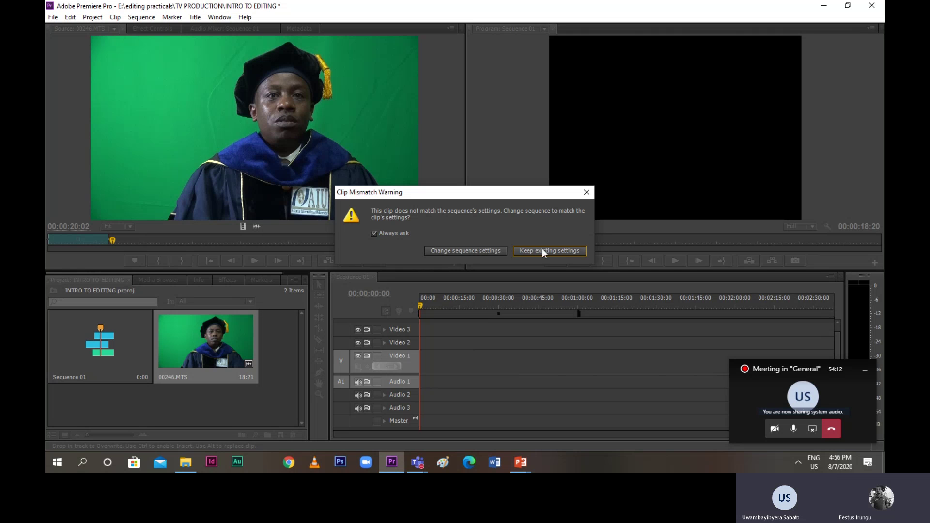
pyautogui.click(476, 250)
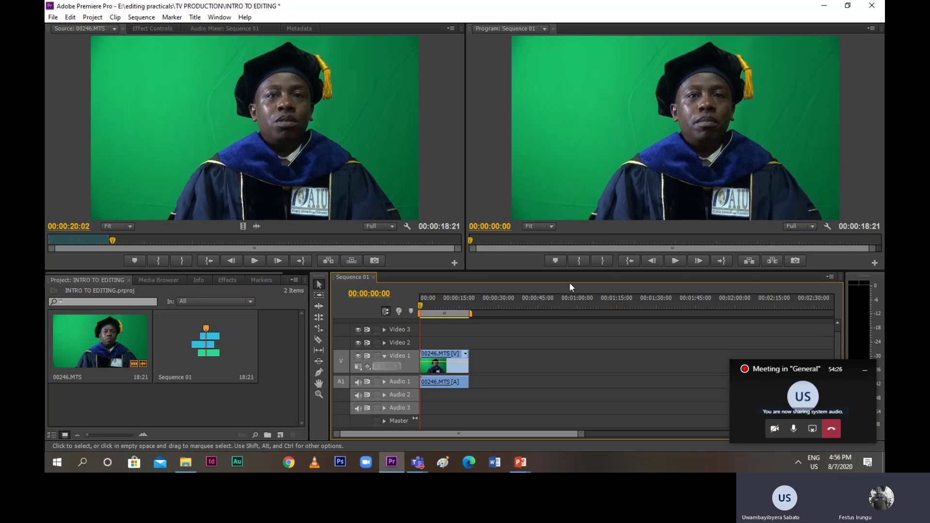
pyautogui.click(679, 262)
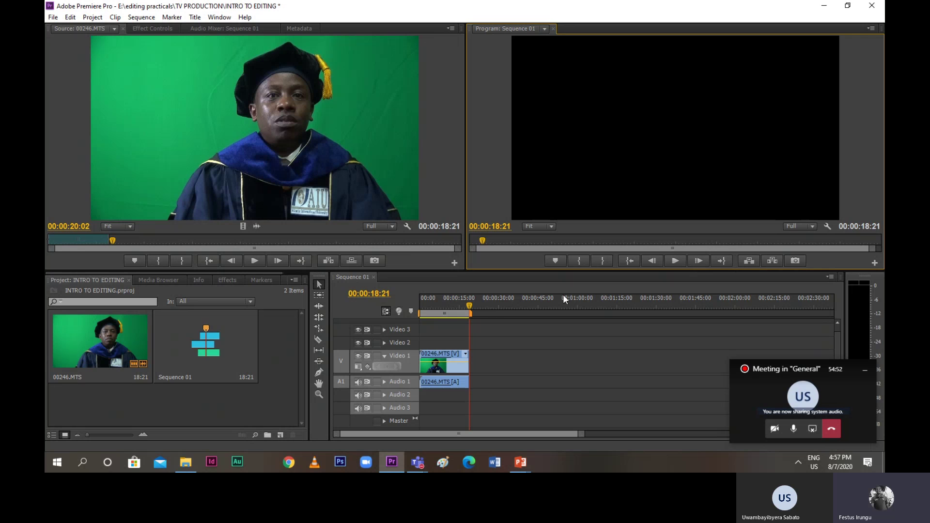
pyautogui.moveTo(469, 307); pyautogui.dragTo(455, 313)
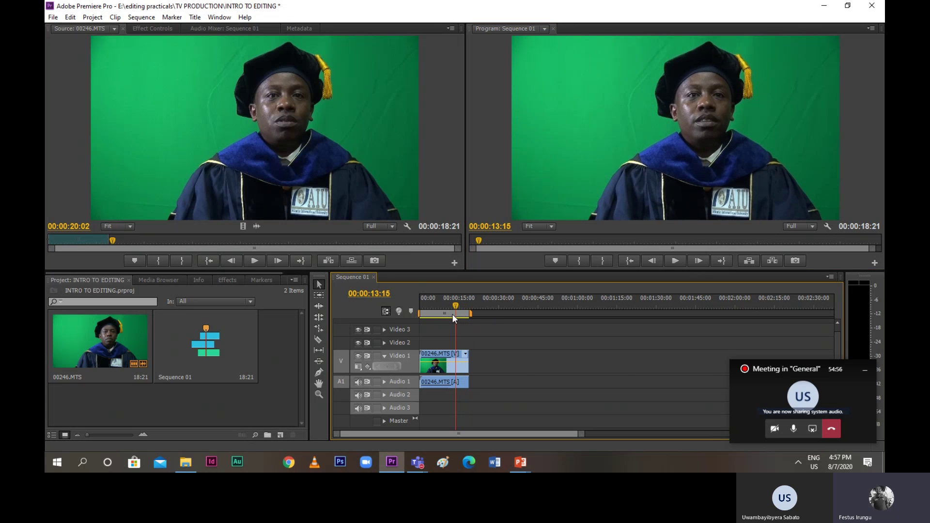
pyautogui.moveTo(186, 462)
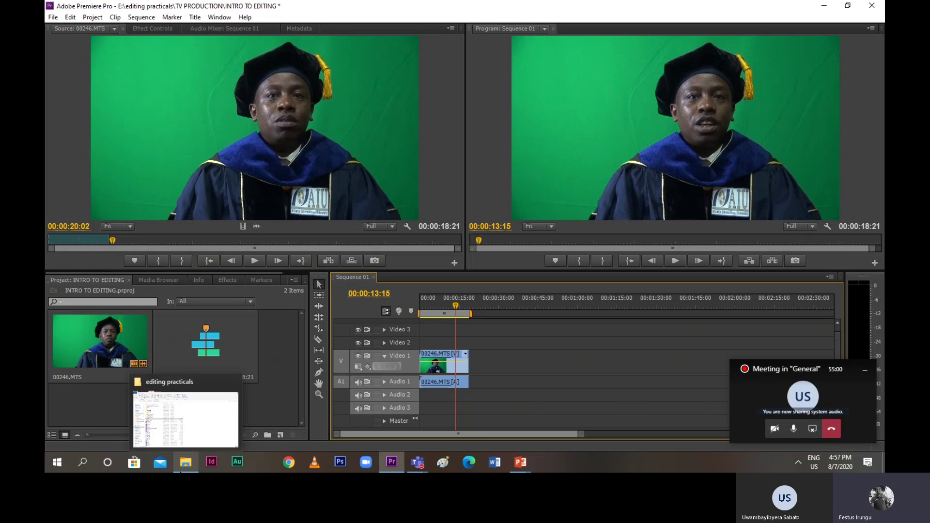
pyautogui.click(295, 465)
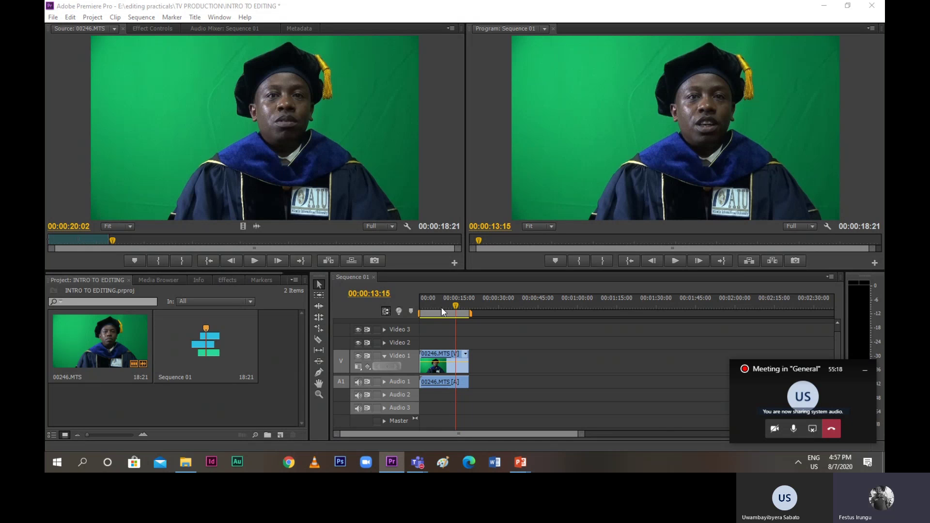
pyautogui.moveTo(453, 310); pyautogui.dragTo(418, 314)
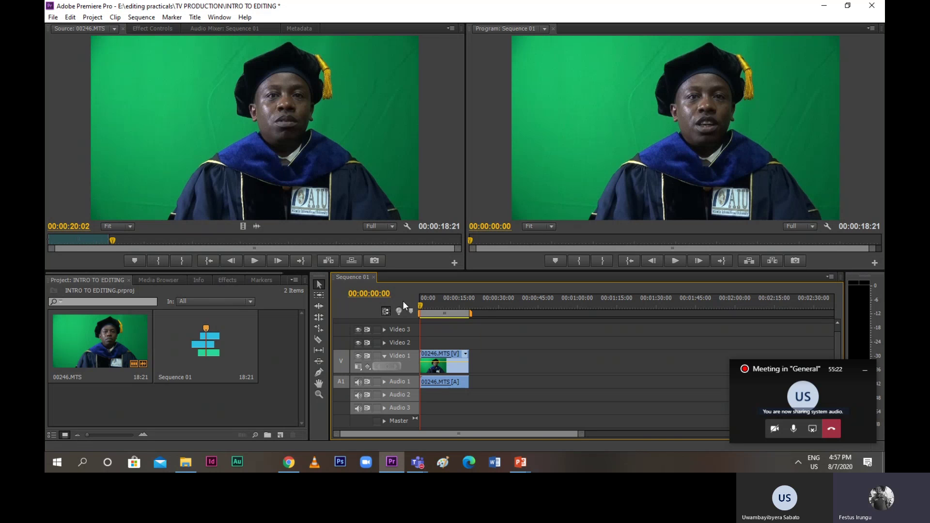
pyautogui.click(112, 243)
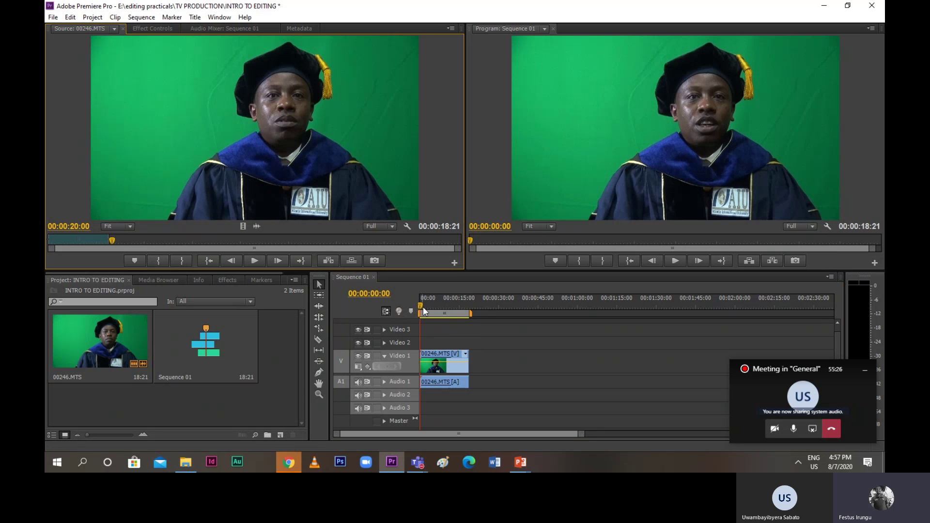
pyautogui.moveTo(419, 305); pyautogui.dragTo(415, 328)
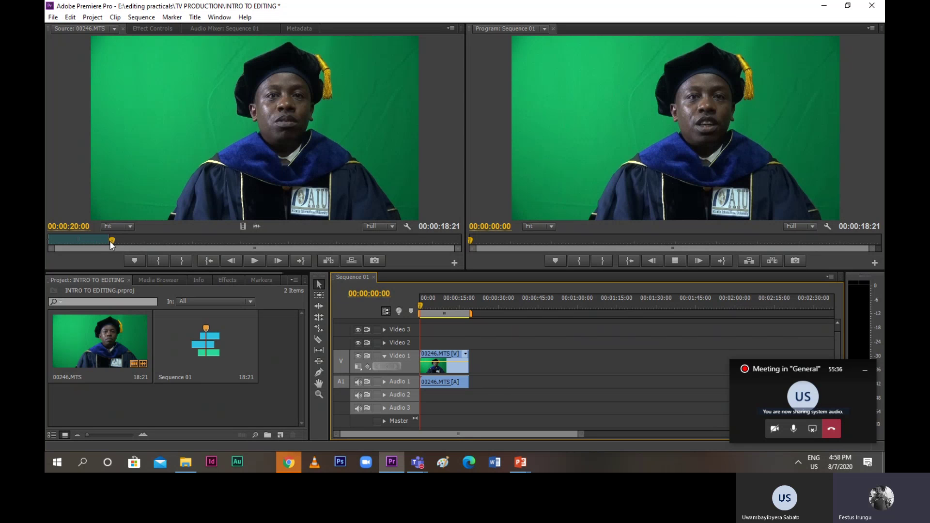
pyautogui.click(254, 261)
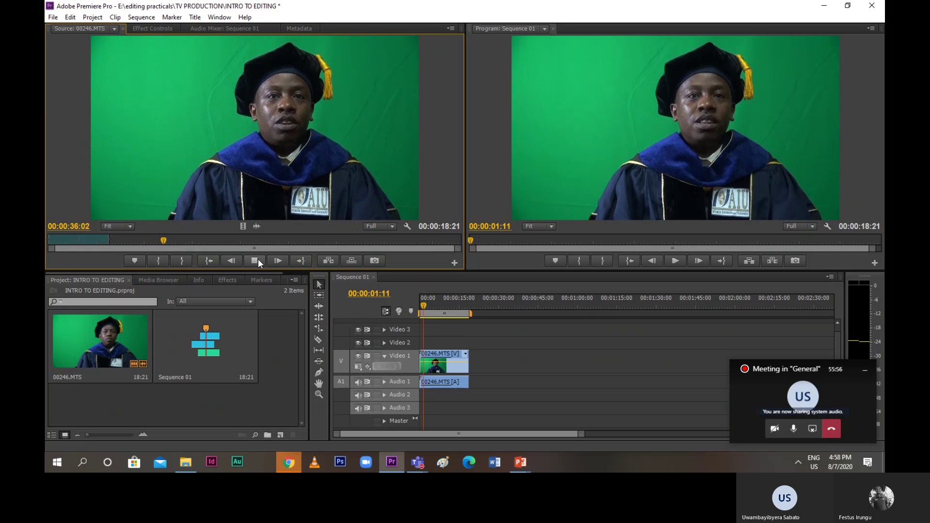
pyautogui.click(258, 259)
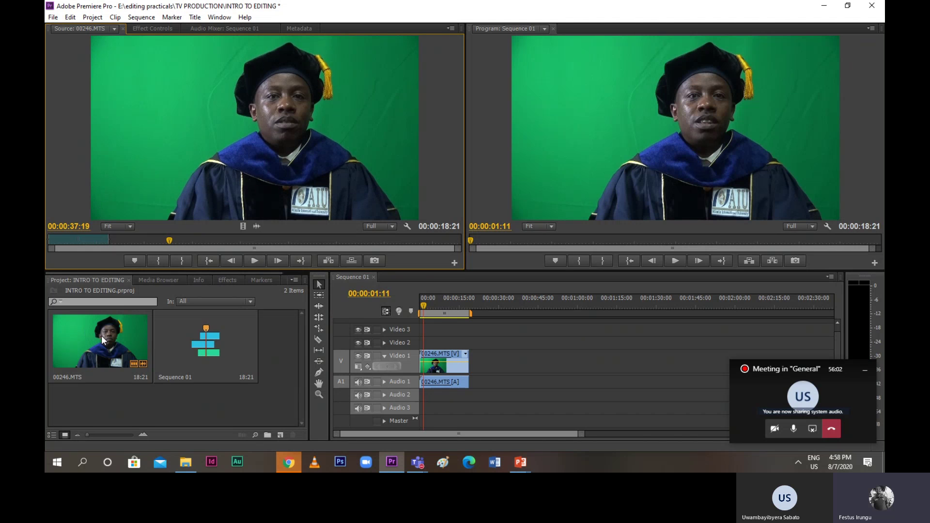
# Import the Daktari Adala clip into the project through the Import dialog
pyautogui.click(53, 19)
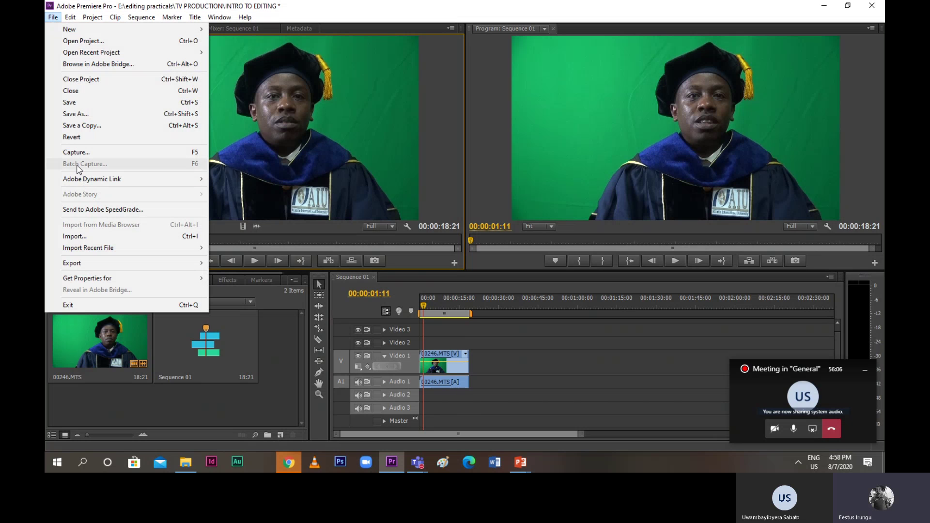
pyautogui.click(73, 237)
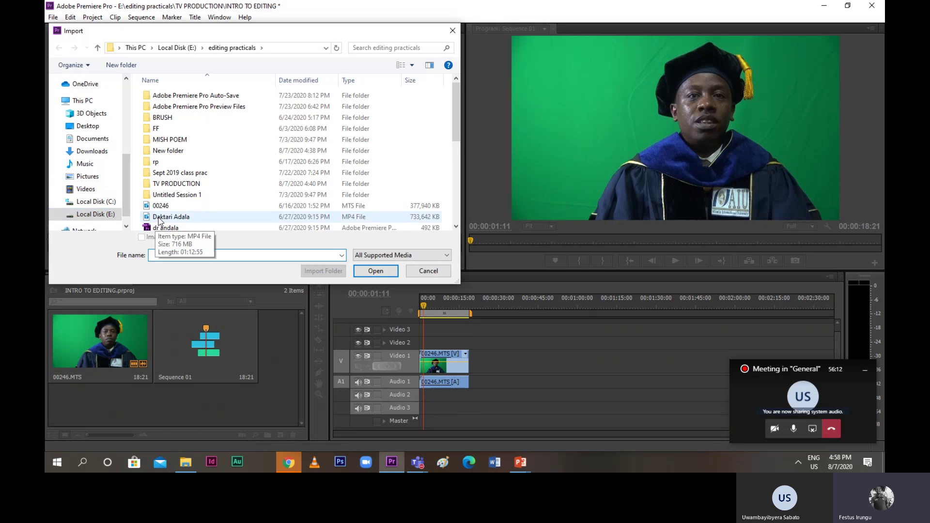
pyautogui.scroll(-1, 159, 220)
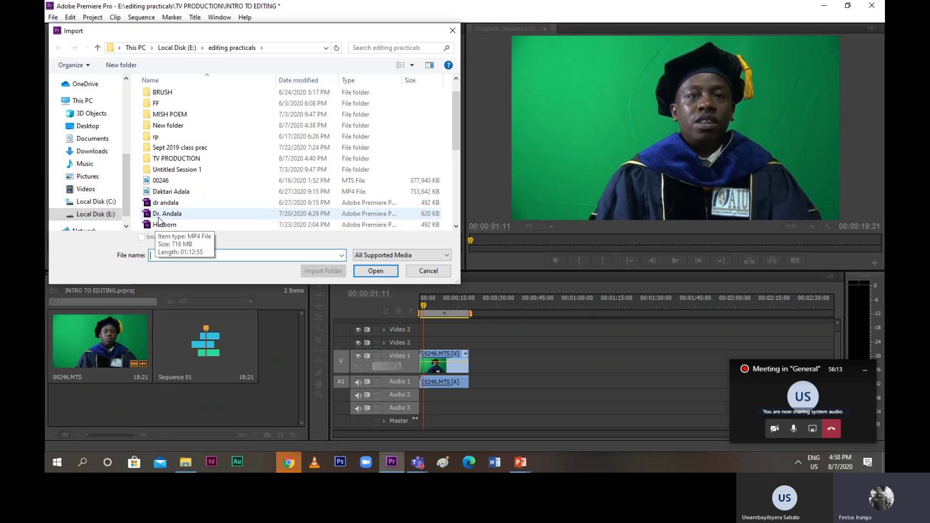
pyautogui.doubleClick(148, 192)
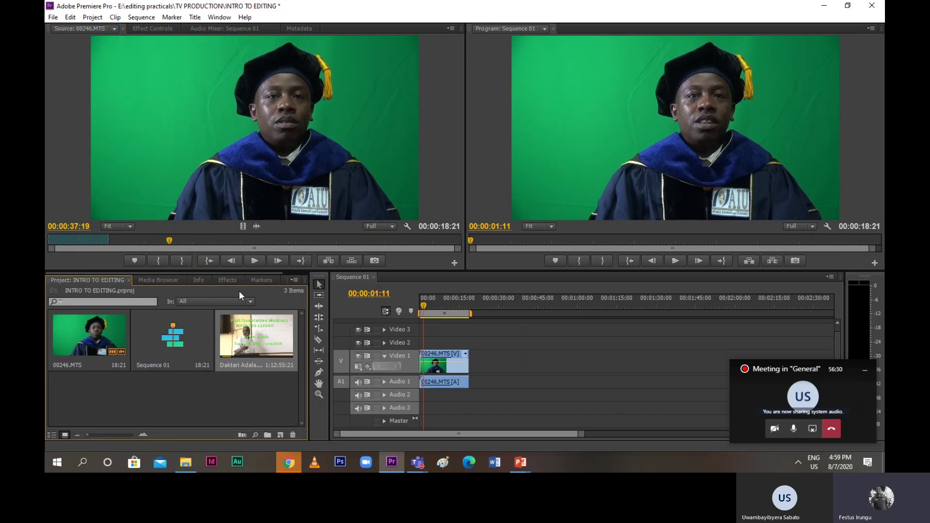
# Clear Daktari Adala from the Project panel and switch back to File Explorer
pyautogui.rightClick(260, 345)
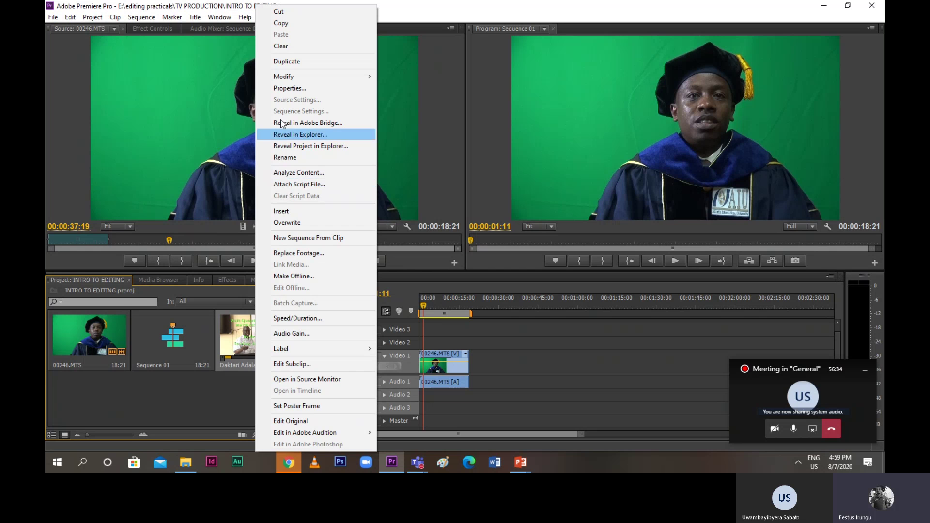
pyautogui.click(282, 49)
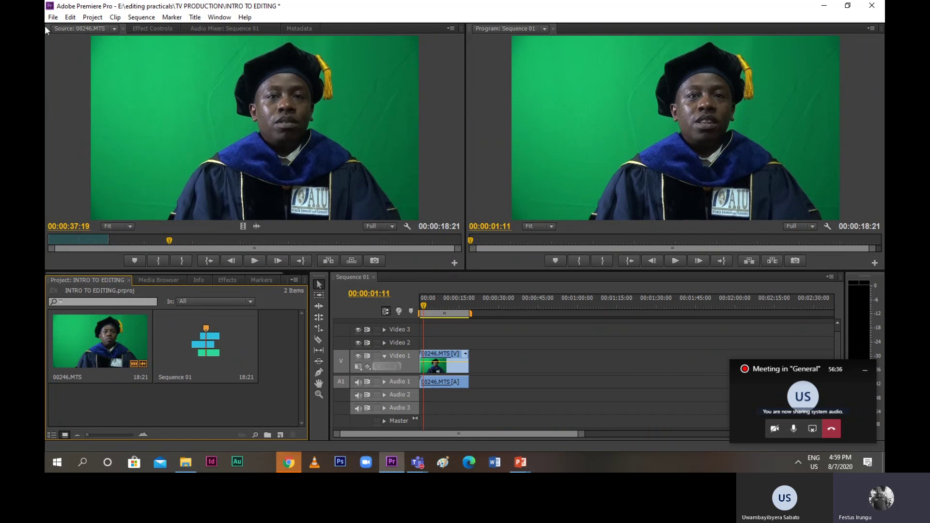
pyautogui.click(180, 462)
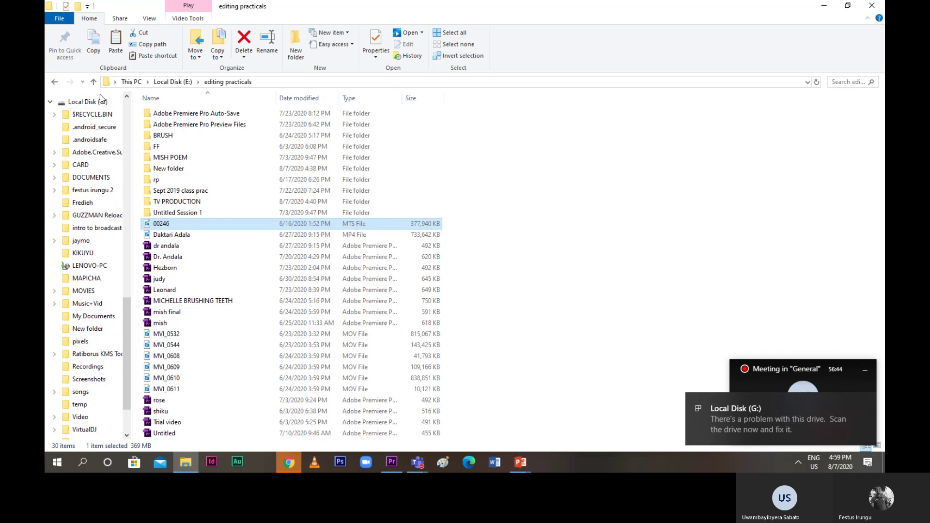
# Browse Local Disk (E:) and its jiko ad folder, then return to the drive root
pyautogui.moveTo(135, 306); pyautogui.dragTo(138, 203)
pyautogui.click(86, 199)
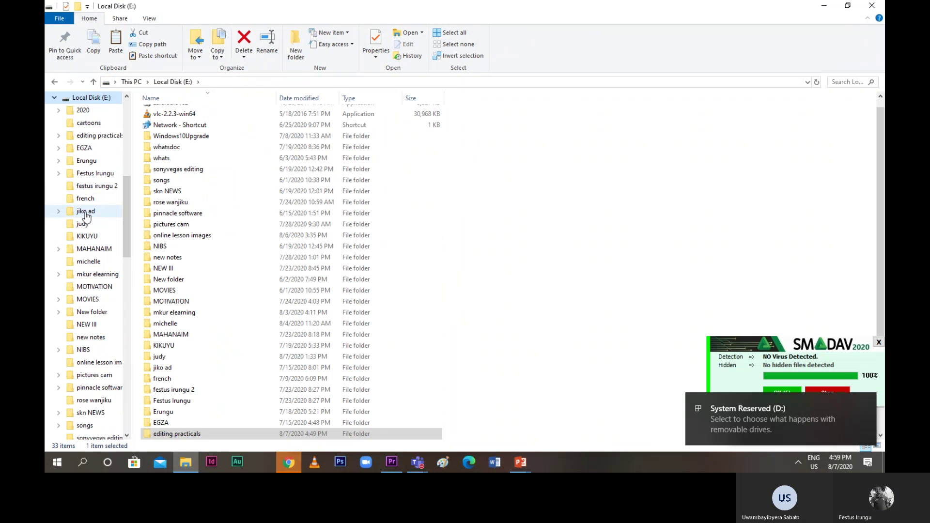
pyautogui.click(85, 209)
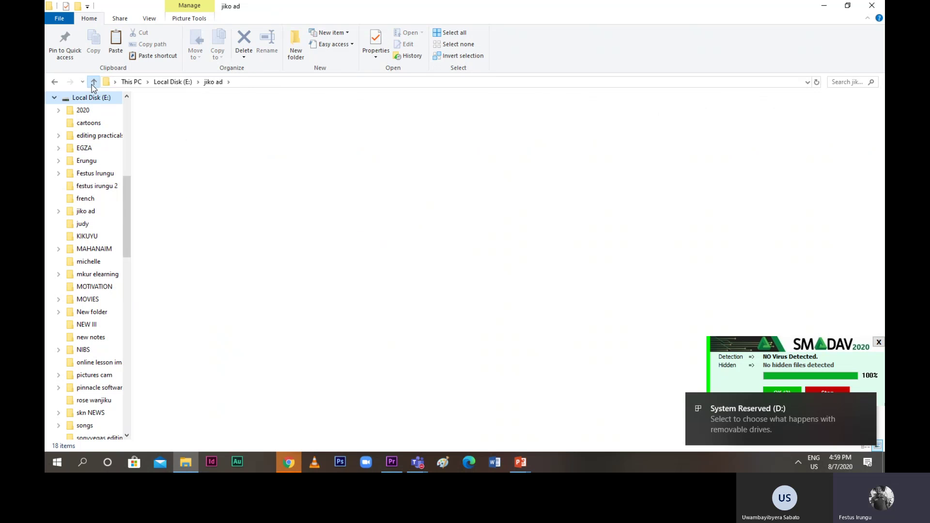
pyautogui.click(92, 83)
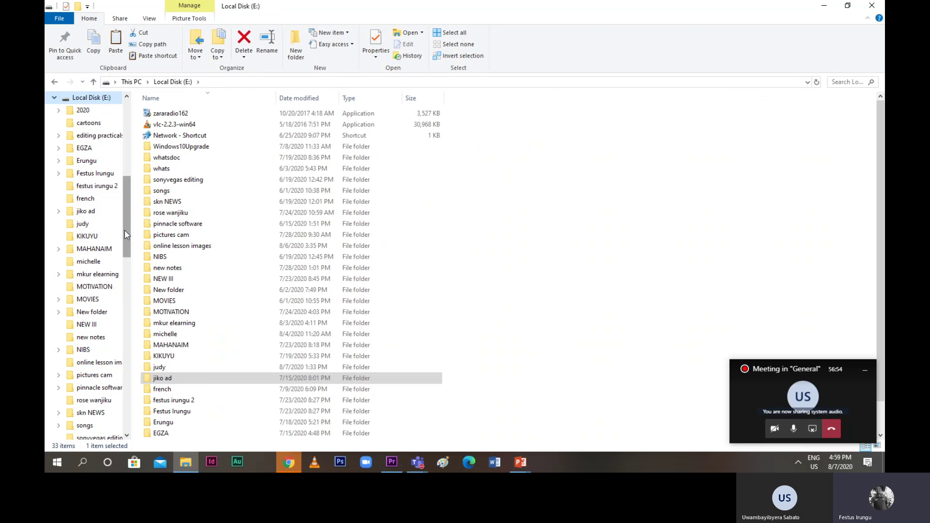
pyautogui.scroll(7, 124, 231)
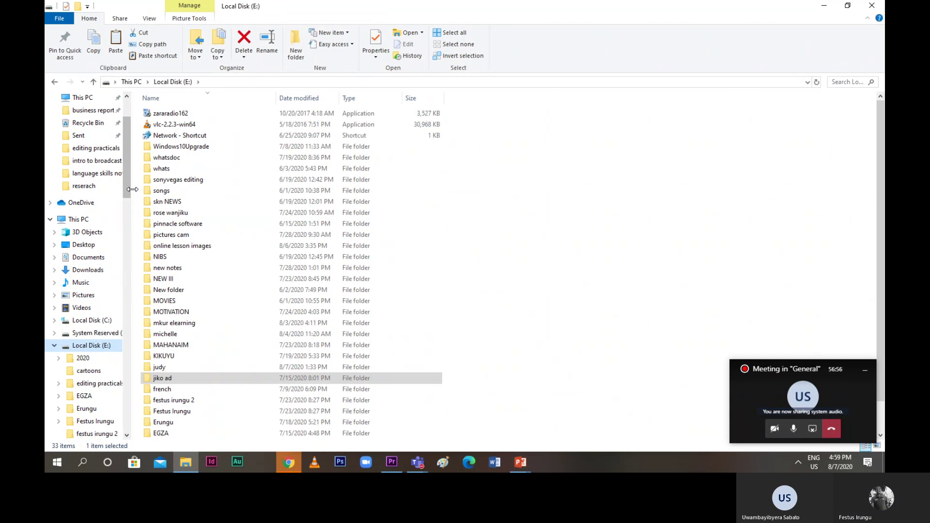
pyautogui.moveTo(130, 191); pyautogui.dragTo(129, 295)
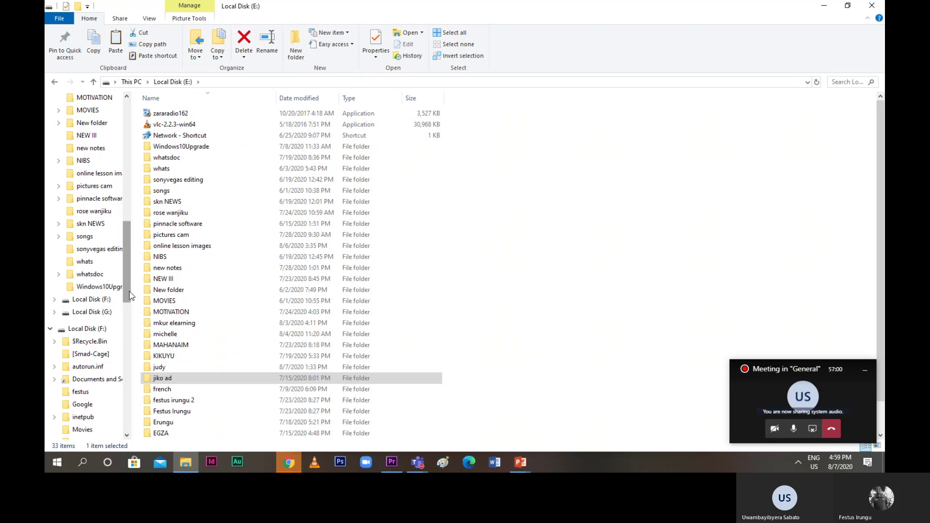
# Look through Local Disk (G:), then open Local Disk (F:) and its personal folder
pyautogui.click(102, 313)
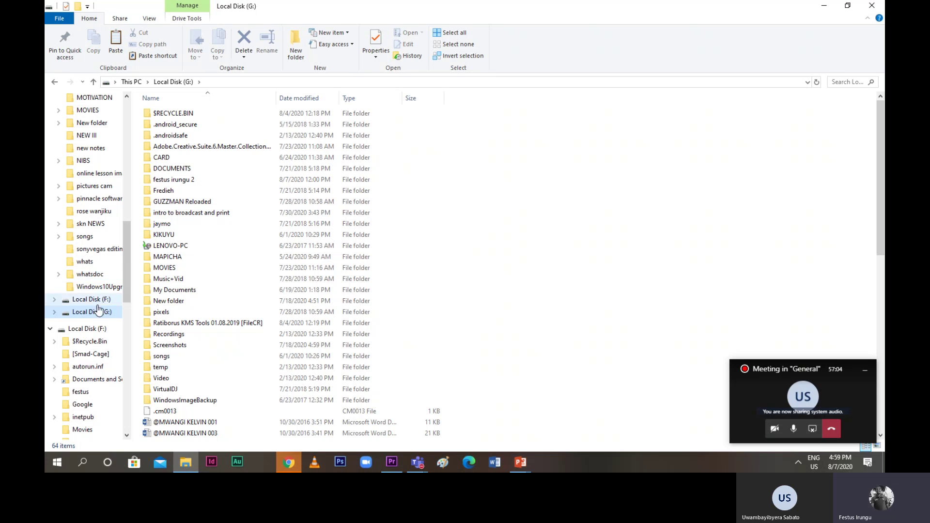
pyautogui.scroll(-6, 180, 314)
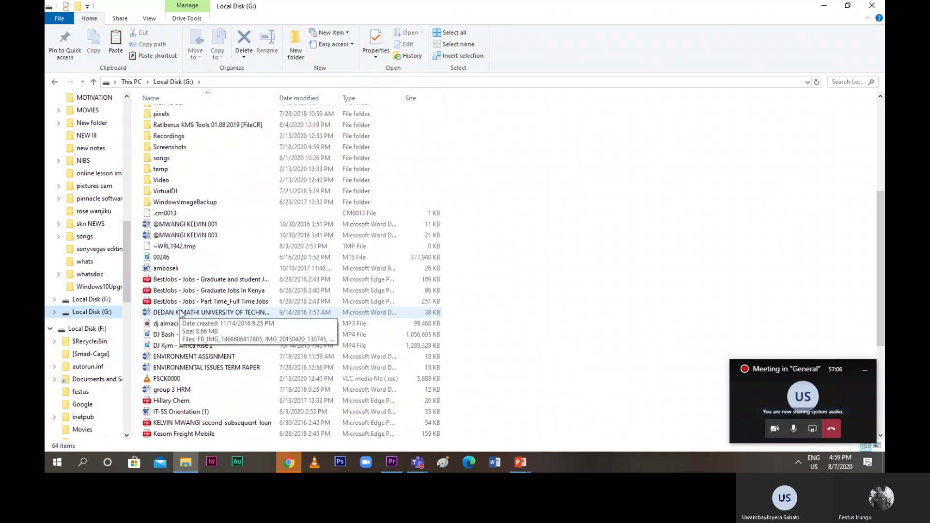
pyautogui.scroll(-4, 181, 314)
pyautogui.scroll(-1, 180, 314)
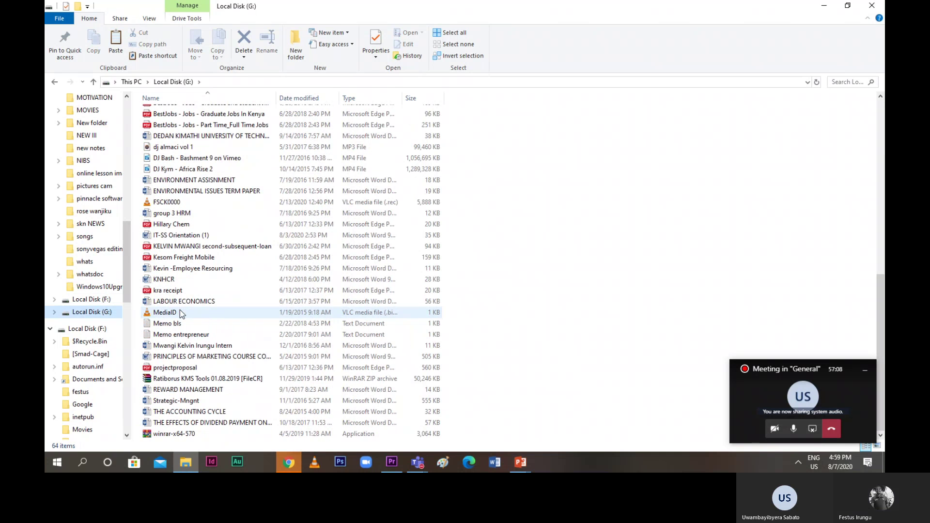
pyautogui.click(99, 301)
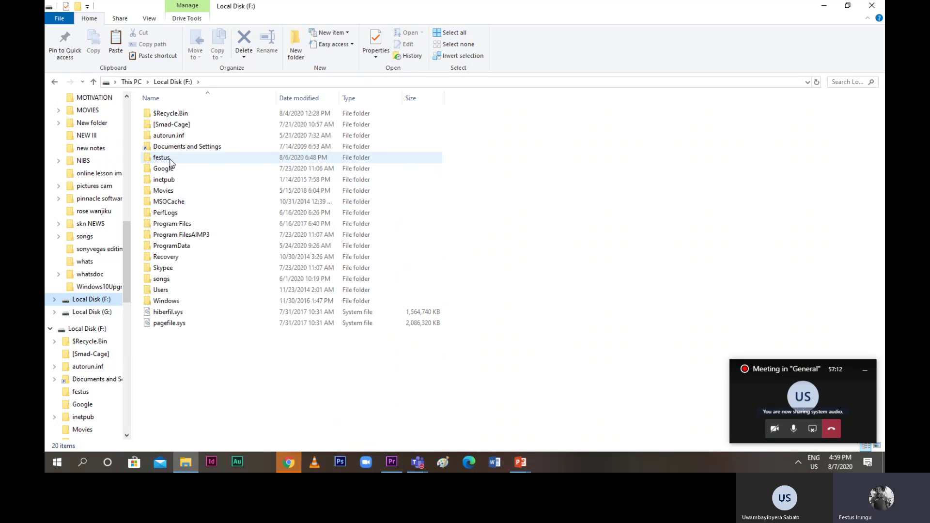
pyautogui.doubleClick(170, 159)
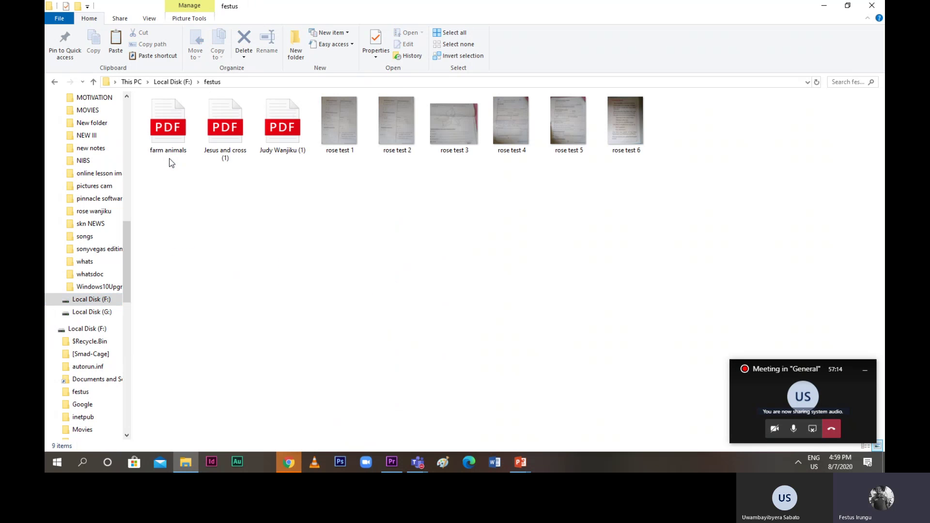
# Open the personal folder on drive G:, then go up two levels to This PC
pyautogui.click(102, 313)
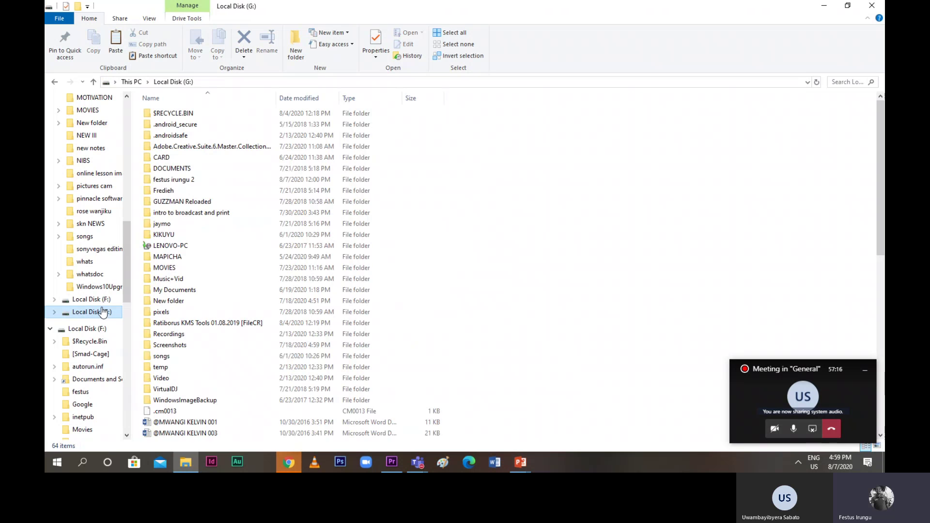
pyautogui.doubleClick(161, 180)
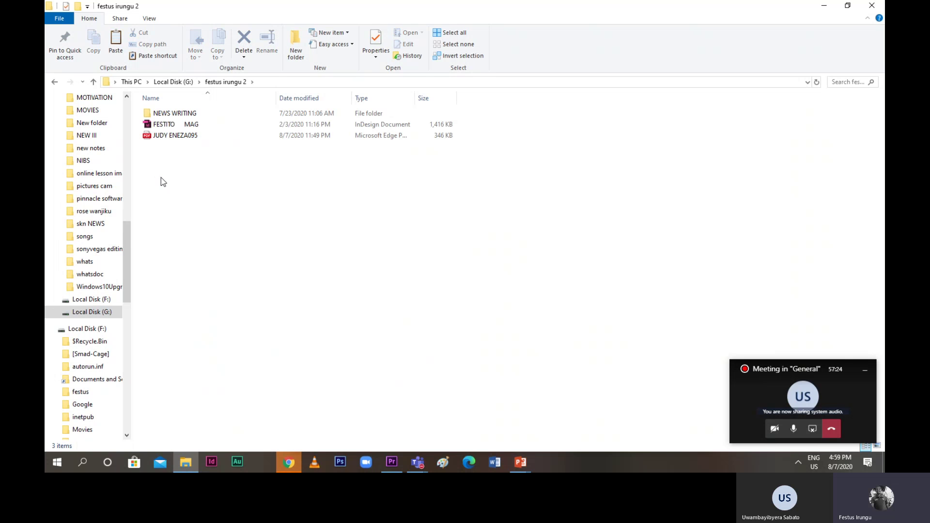
pyautogui.click(94, 83)
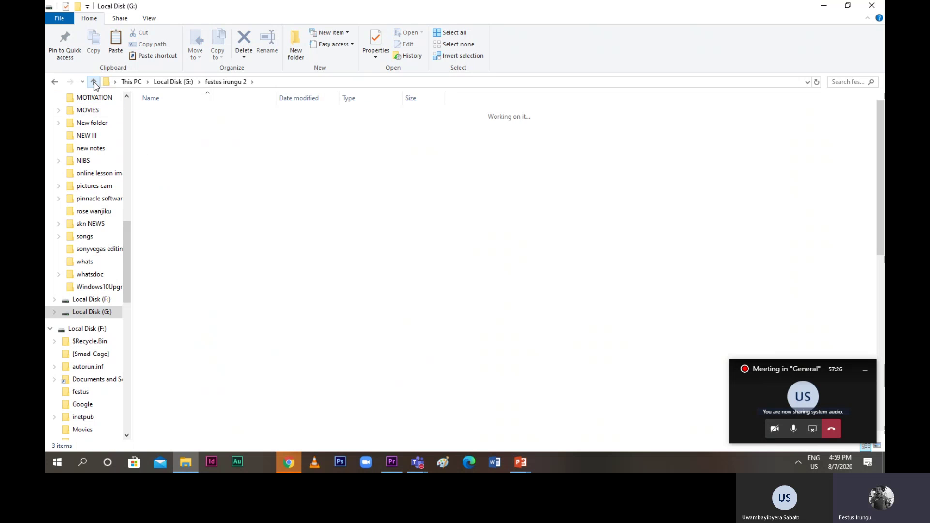
pyautogui.click(93, 82)
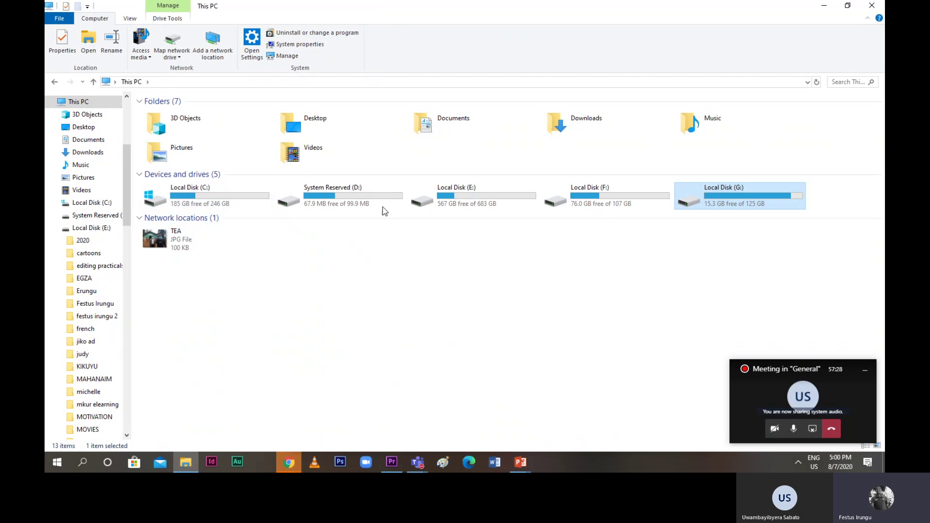
# Check drive G:'s personal folder and Local Disk (F:), returning to This PC each time
pyautogui.doubleClick(689, 198)
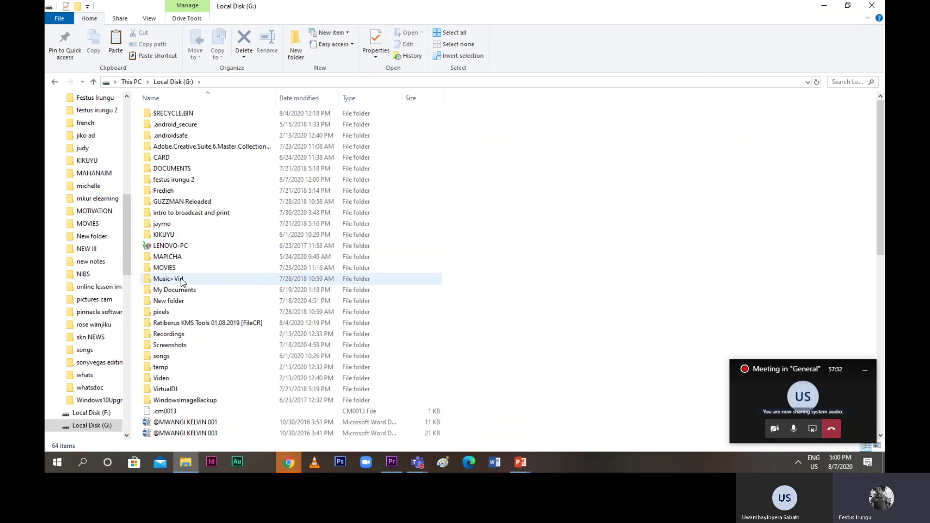
pyautogui.scroll(-10, 197, 302)
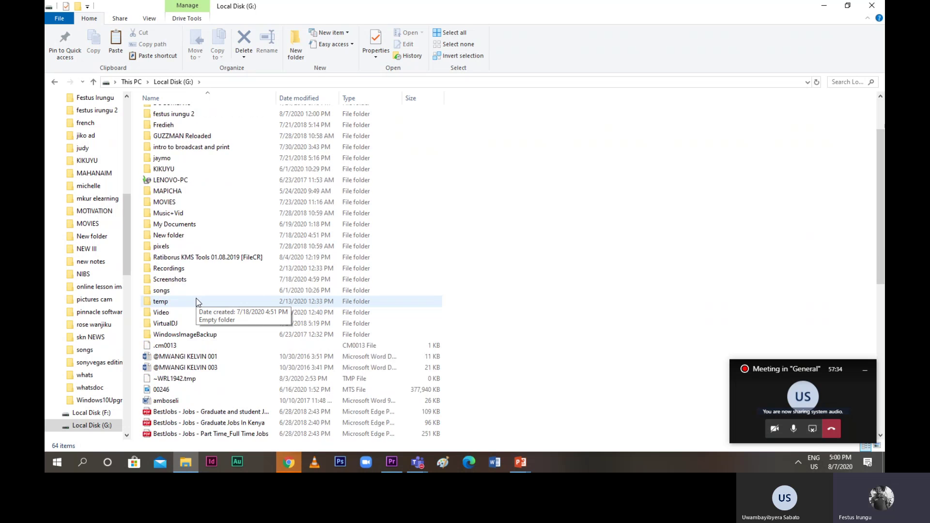
pyautogui.scroll(-1, 198, 301)
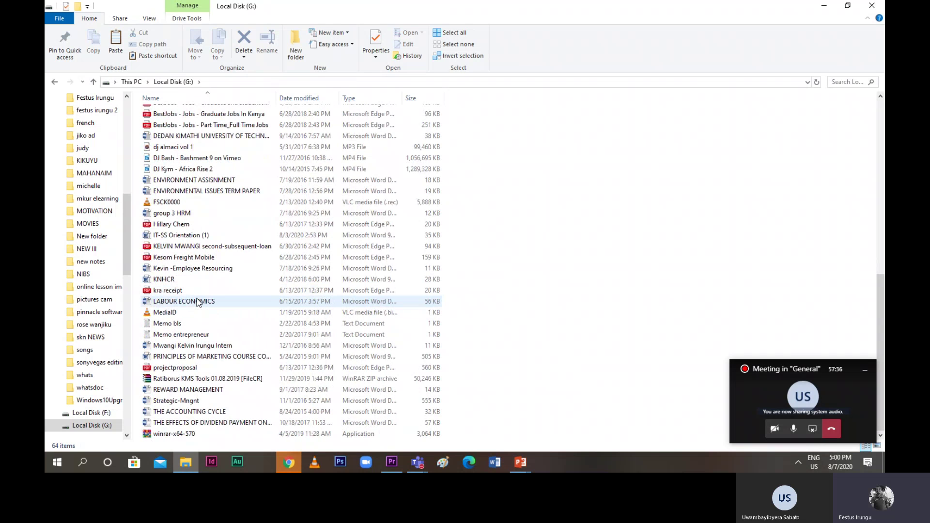
pyautogui.scroll(1, 197, 301)
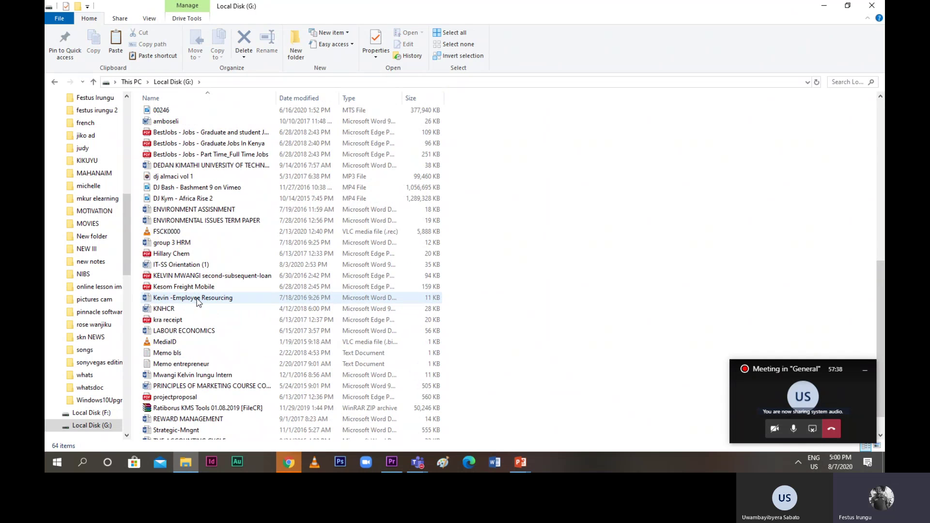
pyautogui.scroll(8, 197, 301)
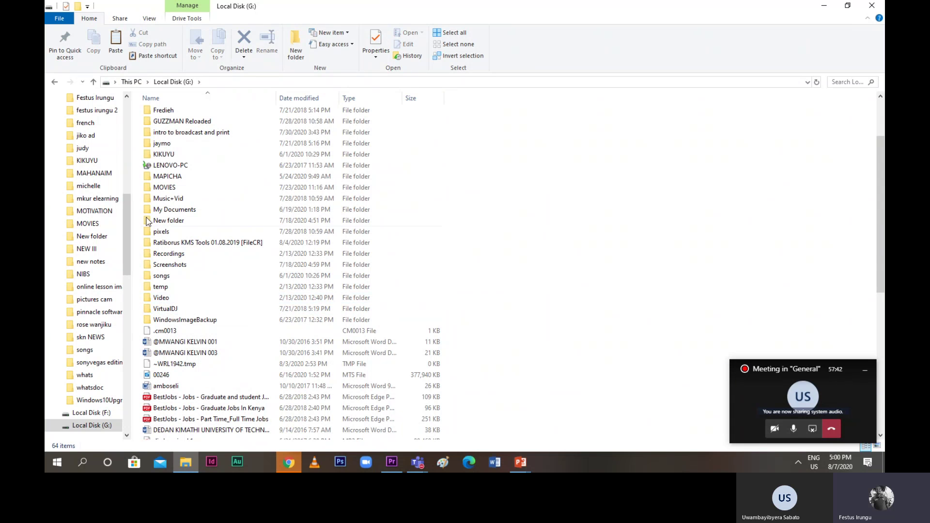
pyautogui.scroll(3, 159, 180)
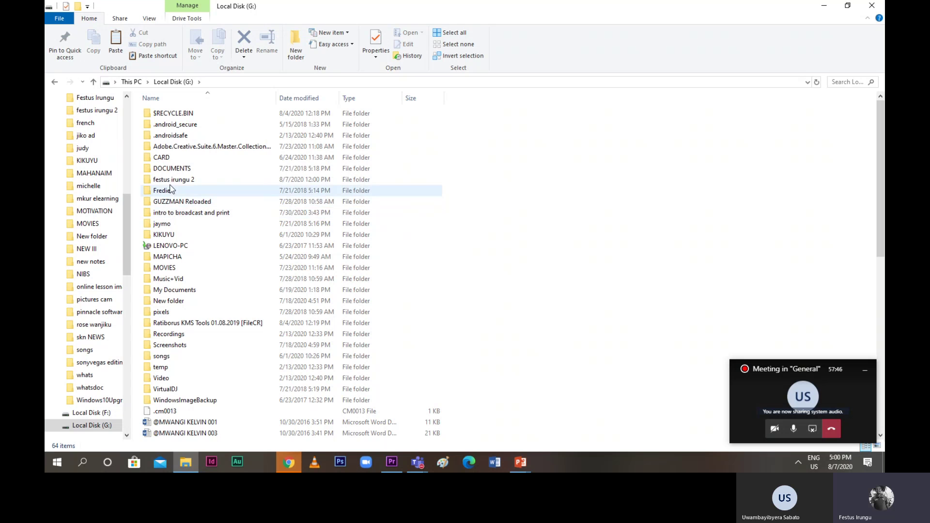
pyautogui.doubleClick(168, 179)
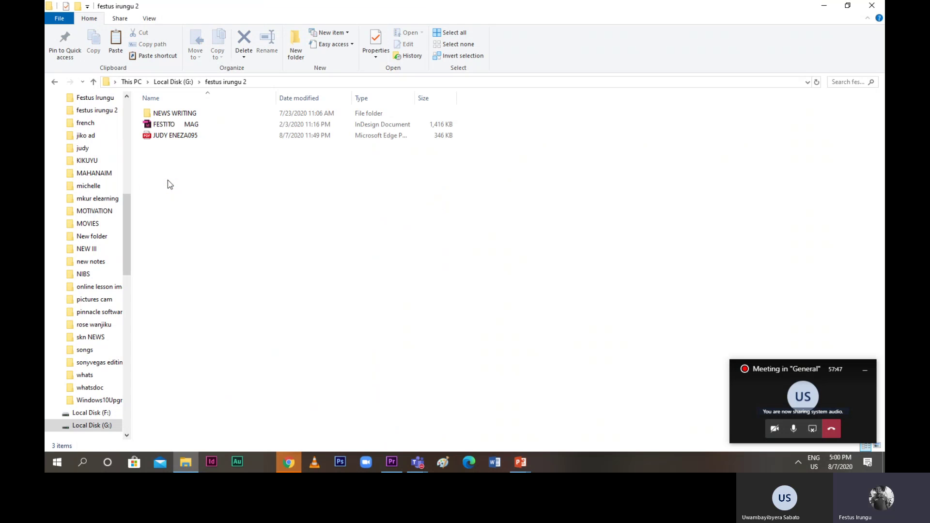
pyautogui.click(94, 82)
pyautogui.click(94, 82)
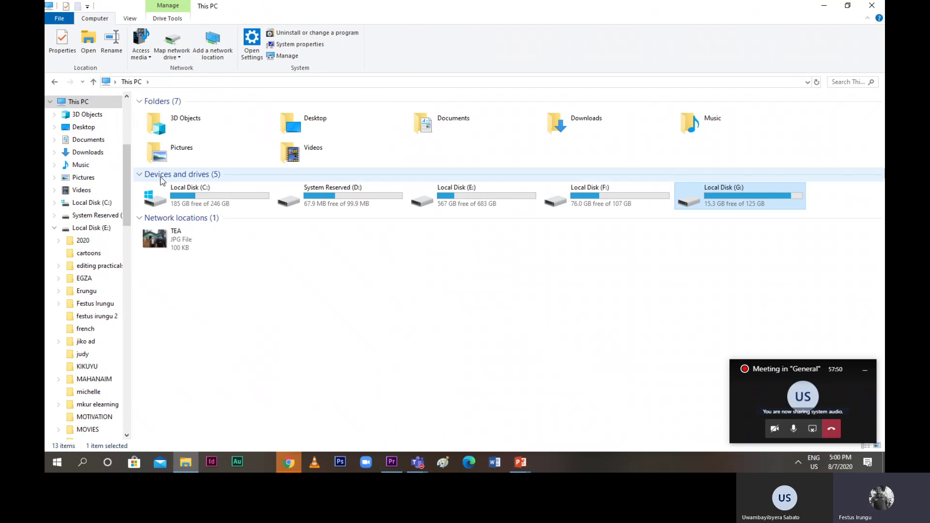
pyautogui.doubleClick(669, 198)
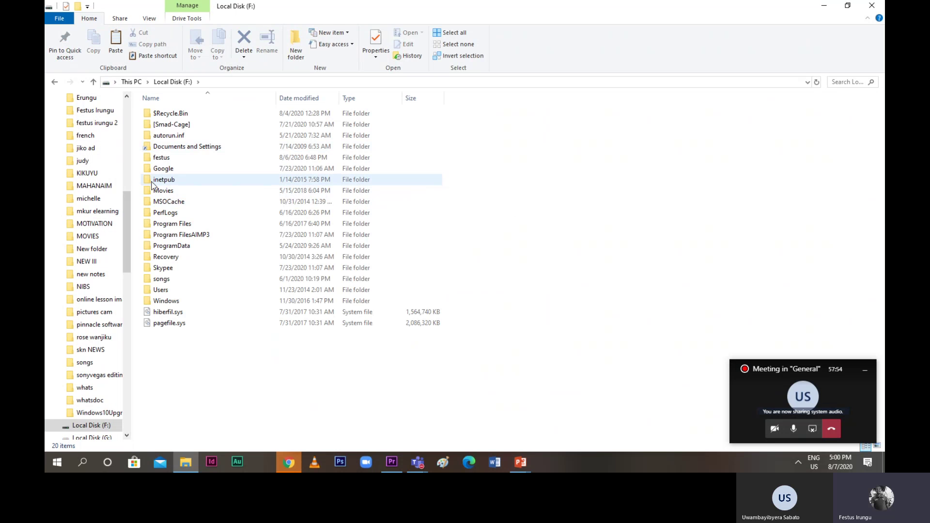
pyautogui.click(94, 82)
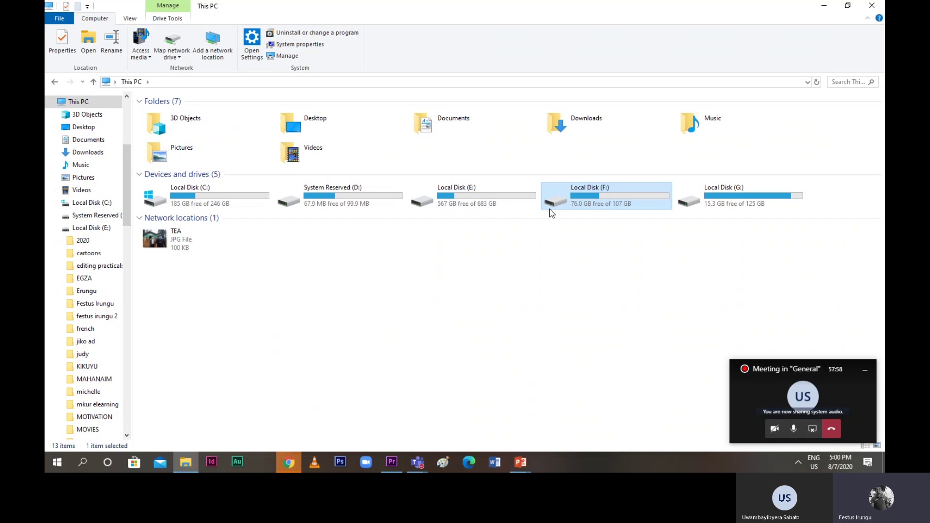
# On Local Disk (G:), locate the FSCK0000 recording and open it in VLC
pyautogui.doubleClick(702, 205)
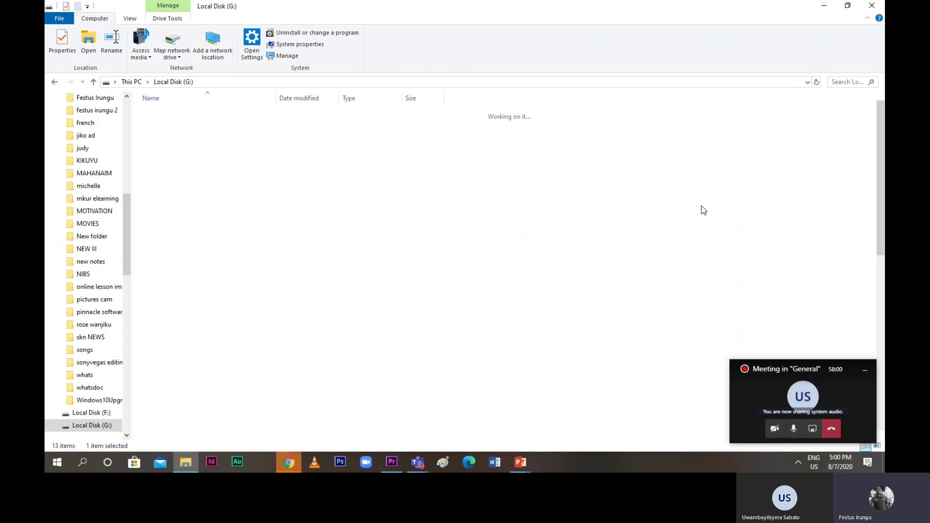
pyautogui.scroll(-3, 211, 364)
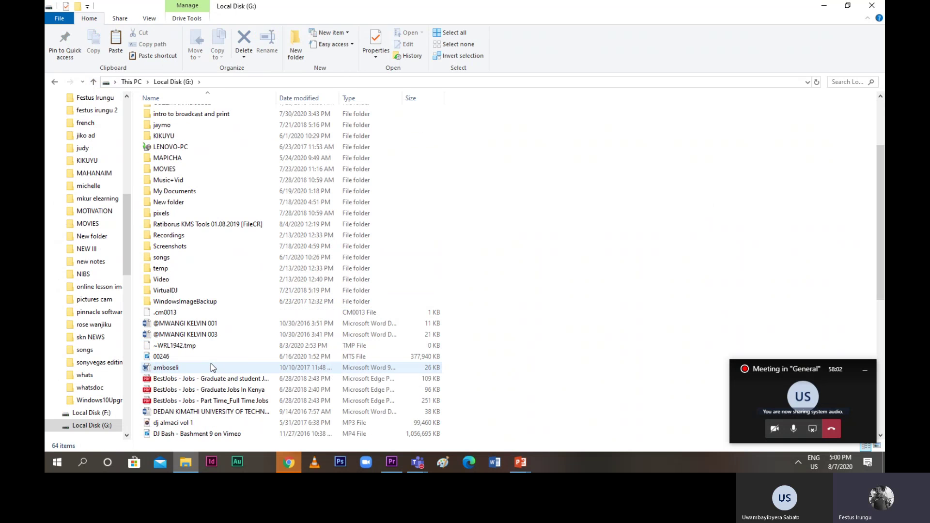
pyautogui.scroll(-2, 170, 364)
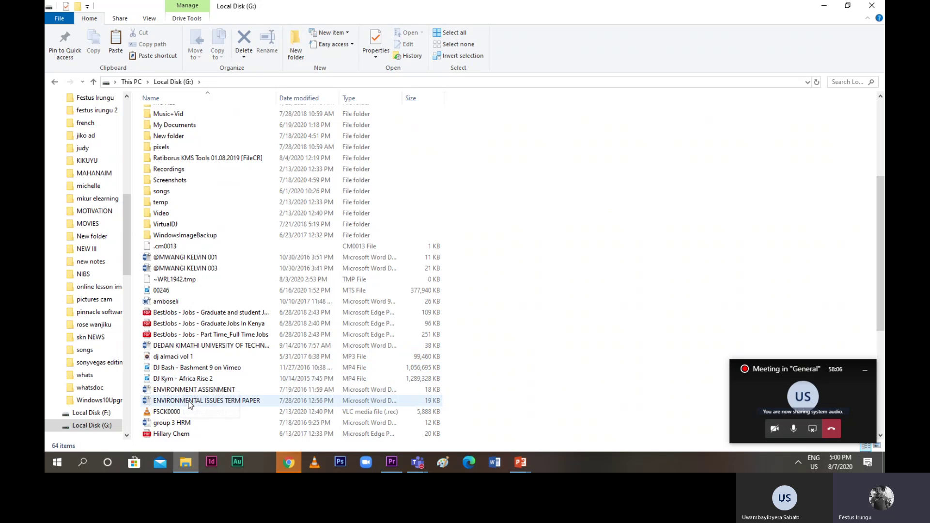
pyautogui.scroll(-3, 185, 411)
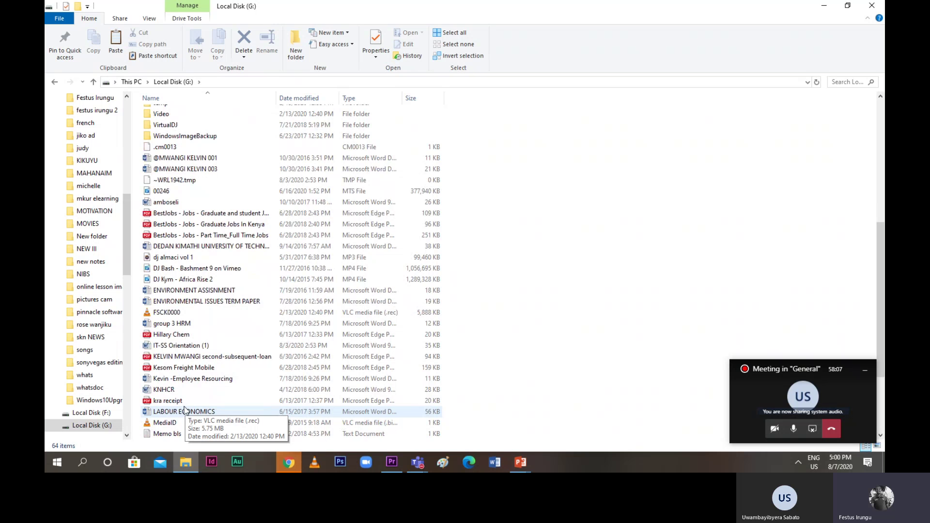
pyautogui.scroll(1, 184, 410)
pyautogui.scroll(-4, 185, 411)
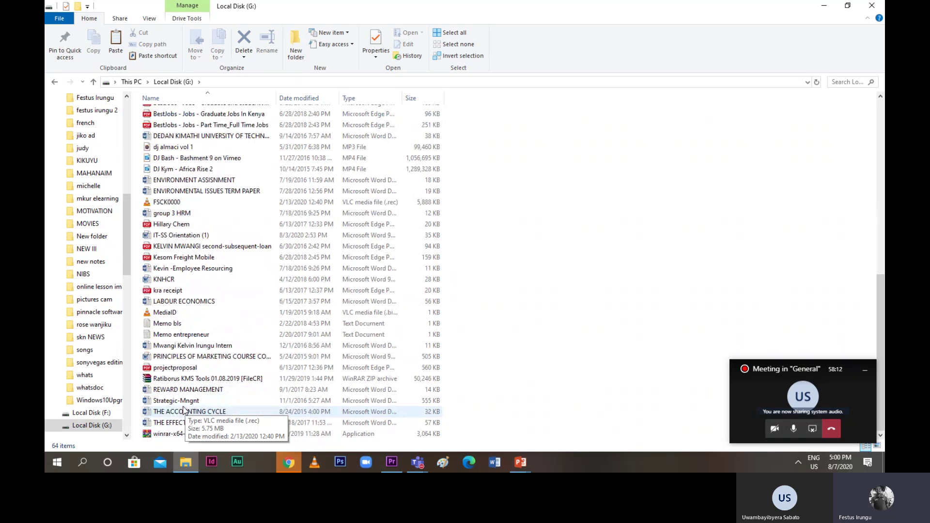
pyautogui.scroll(3, 183, 407)
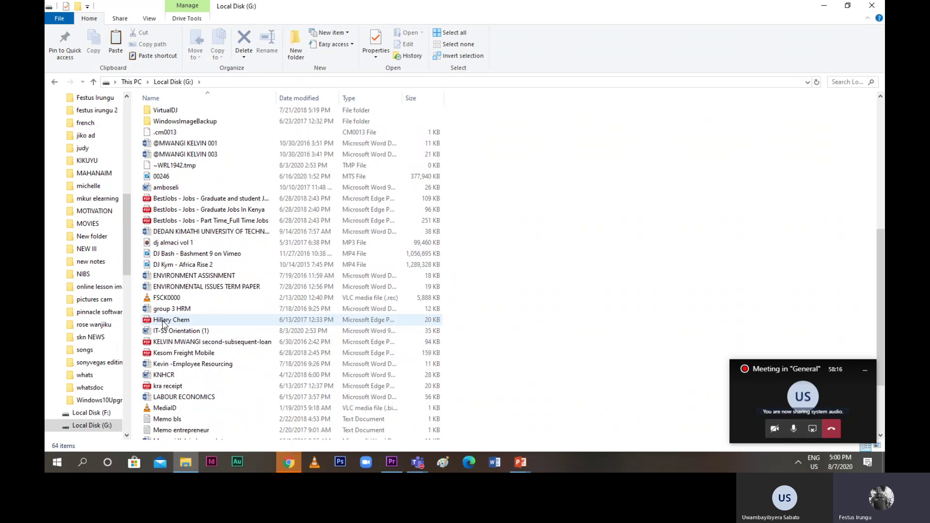
pyautogui.scroll(-1, 163, 323)
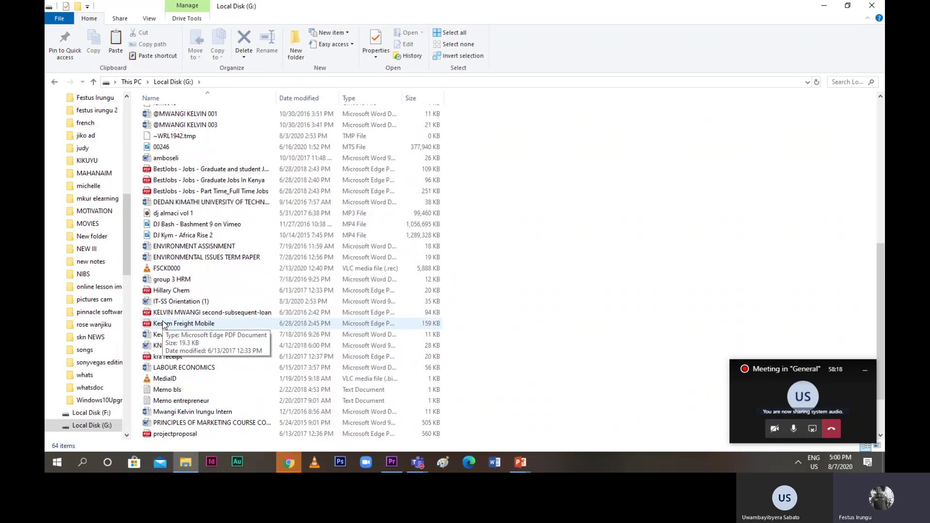
pyautogui.scroll(-2, 163, 323)
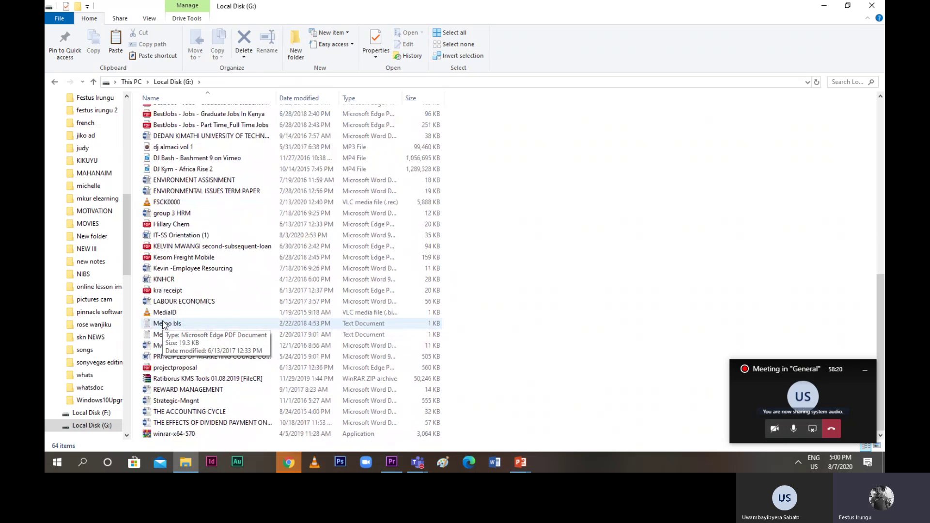
pyautogui.scroll(1, 164, 324)
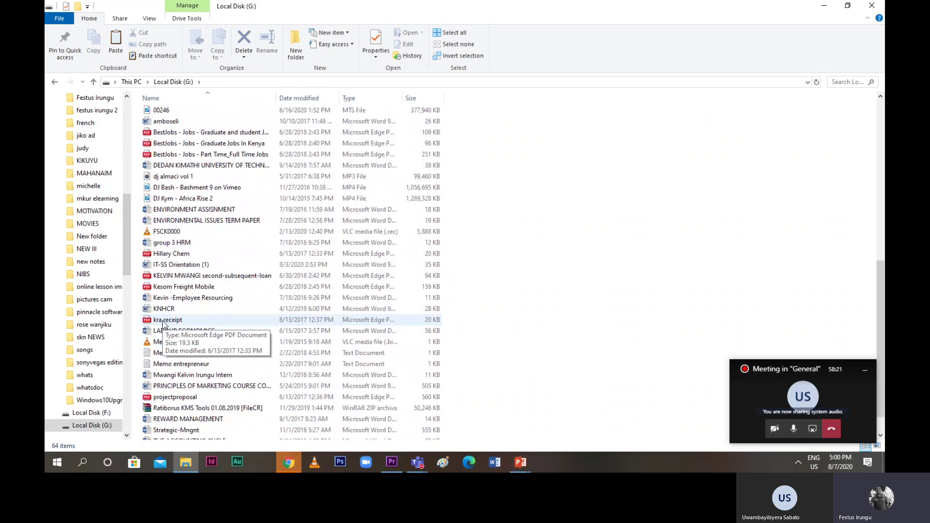
pyautogui.click(154, 235)
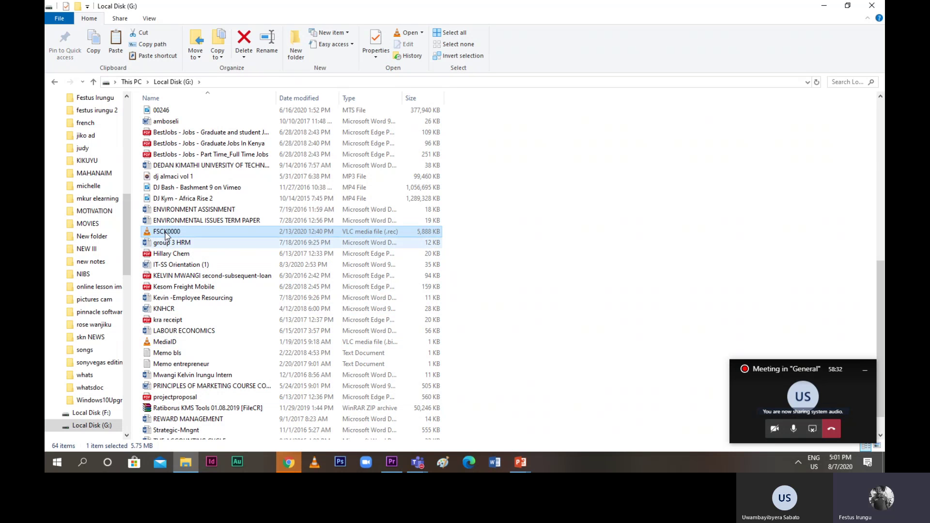
# Decline VLC's update offer and close the player after previewing FSCK0000
pyautogui.scroll(4, 166, 223)
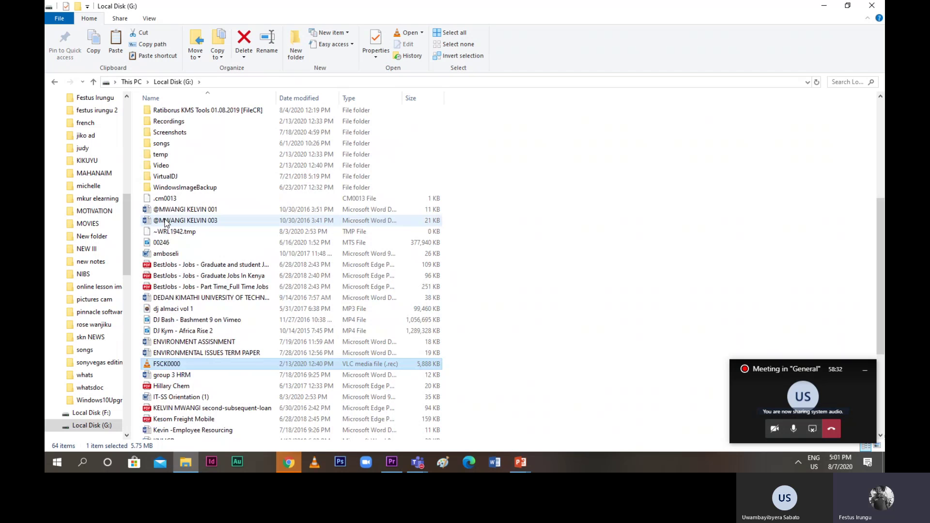
pyautogui.scroll(1, 166, 223)
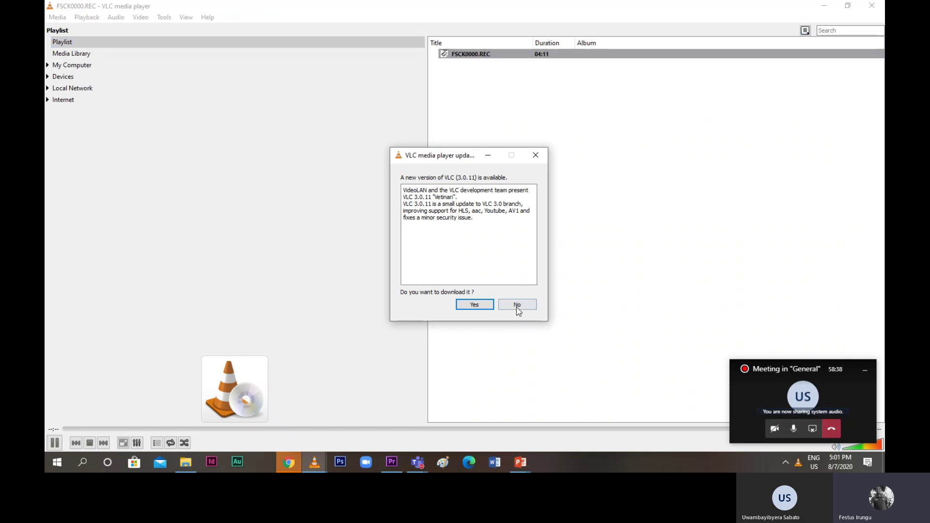
pyautogui.click(517, 304)
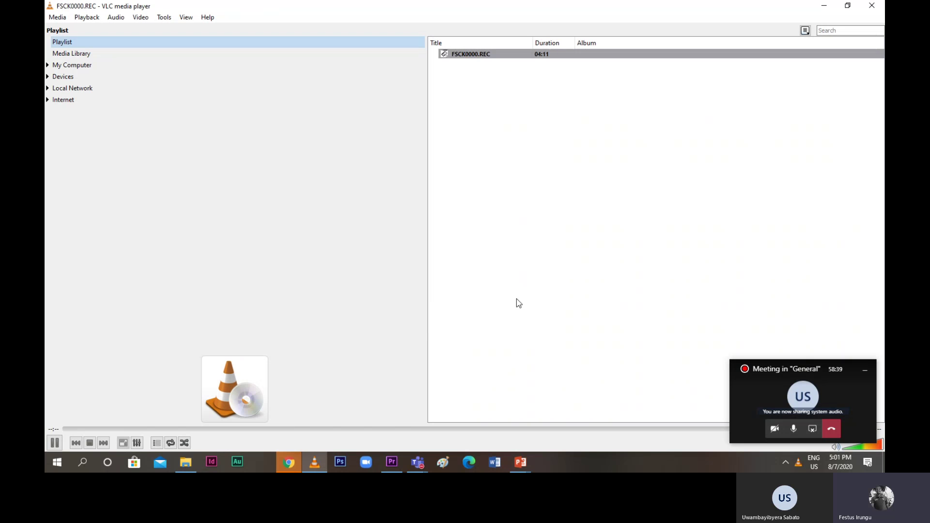
pyautogui.click(872, 6)
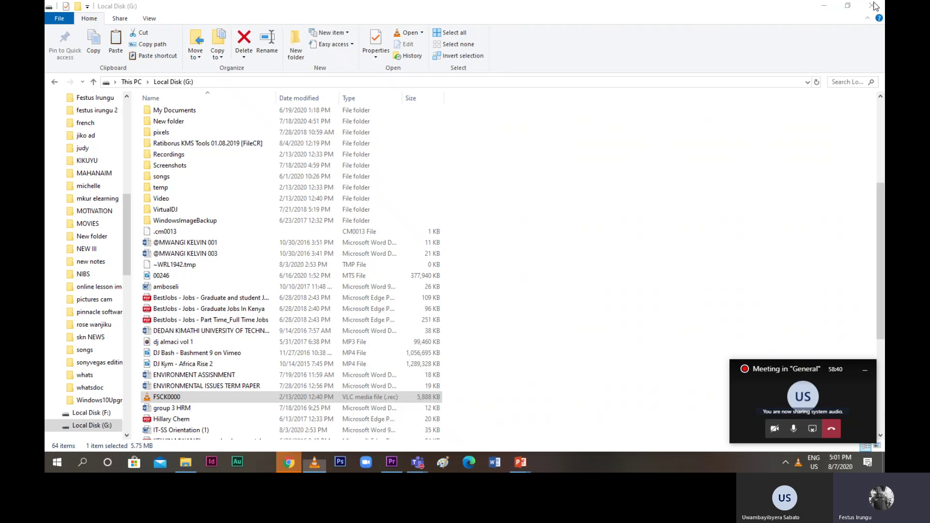
pyautogui.scroll(2, 164, 184)
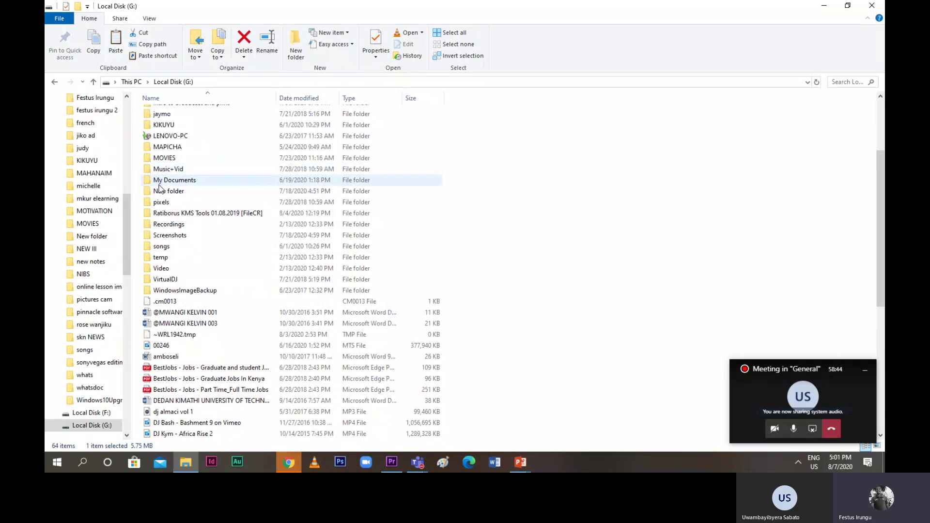
pyautogui.doubleClick(166, 170)
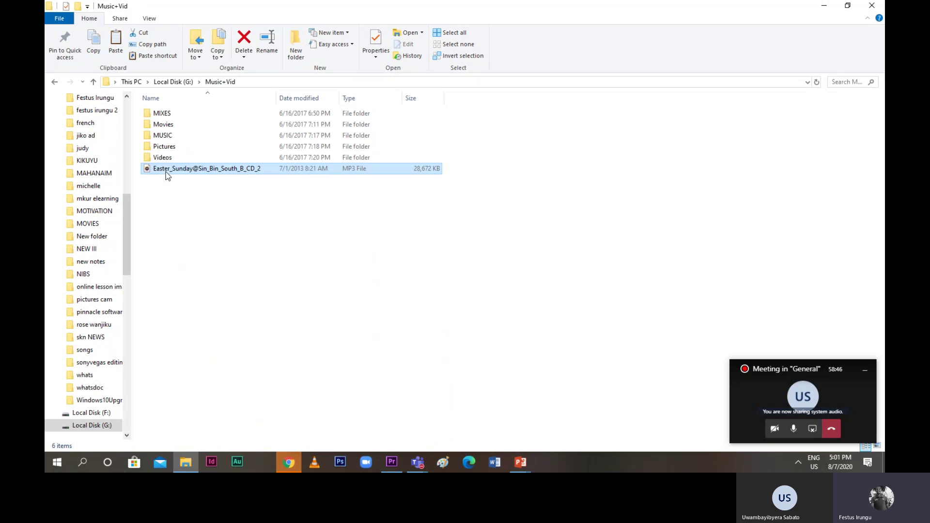
pyautogui.click(166, 171)
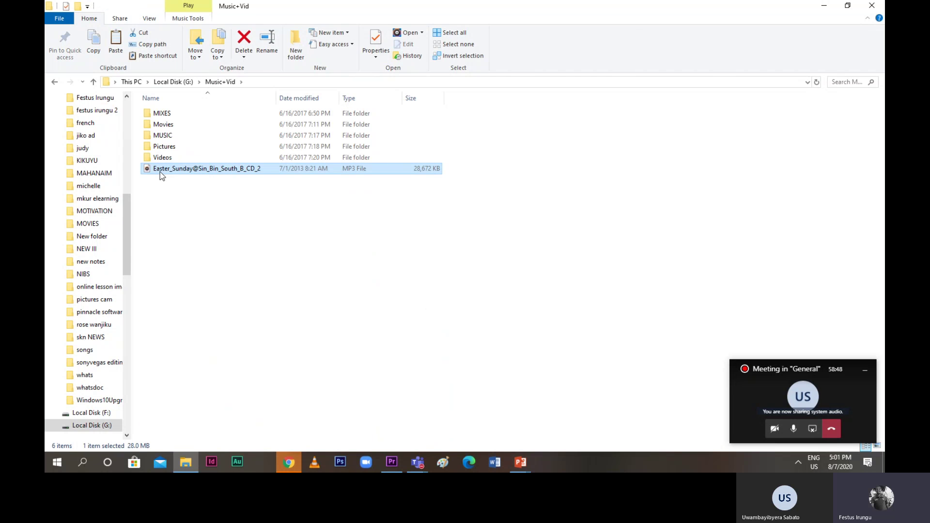
pyautogui.doubleClick(160, 171)
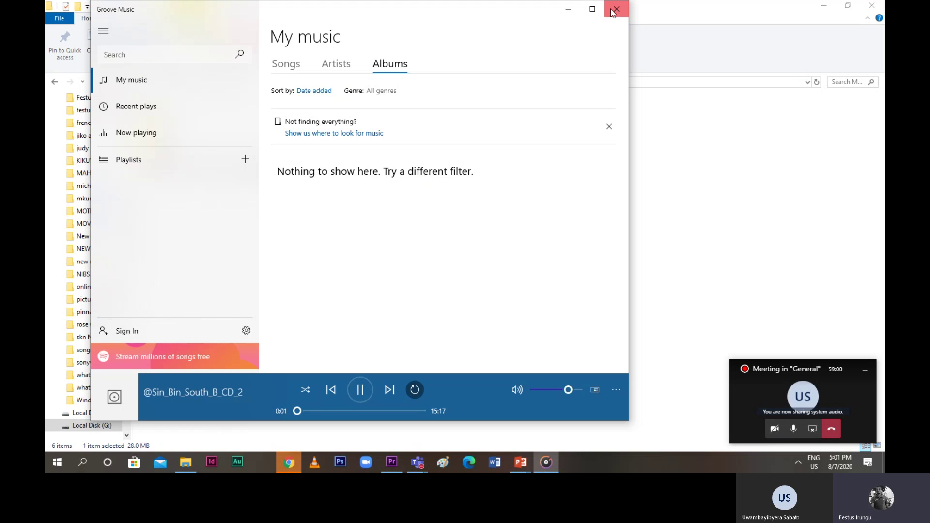
pyautogui.click(613, 12)
pyautogui.click(161, 135)
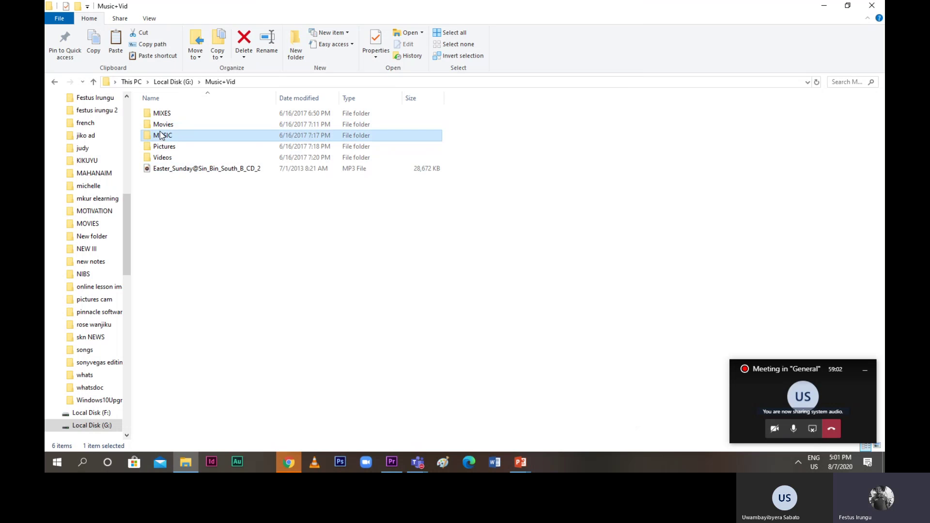
pyautogui.doubleClick(161, 135)
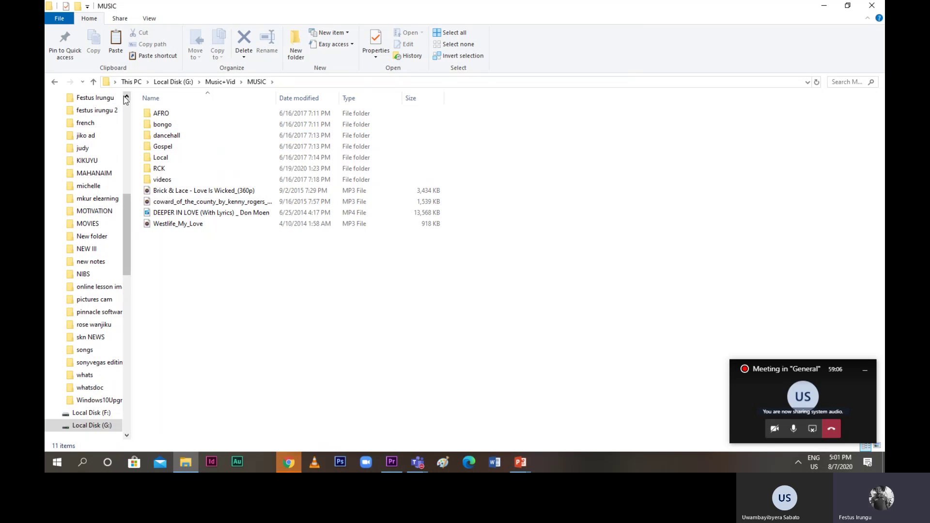
pyautogui.click(93, 82)
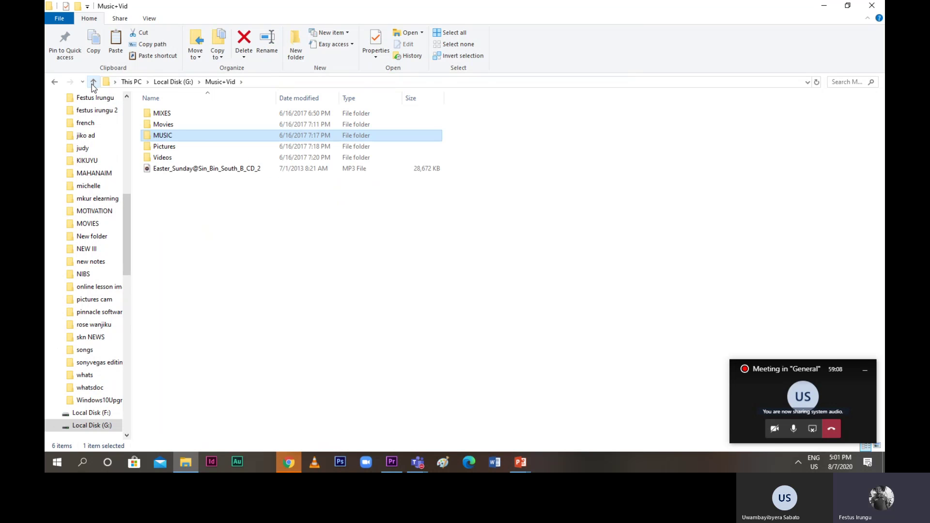
pyautogui.click(94, 82)
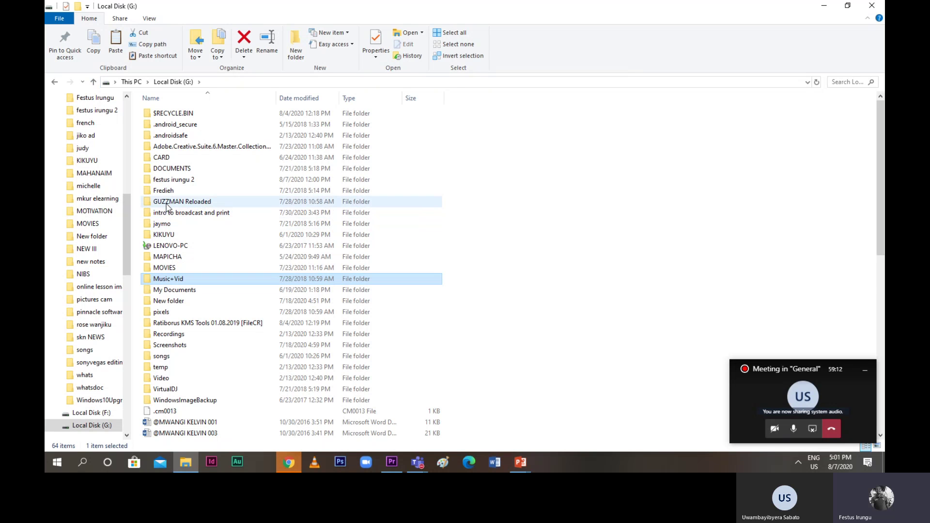
pyautogui.click(164, 213)
# Open 'intro to broadcast and print', preview clips 00248 and 00247, then restore down Explorer
pyautogui.doubleClick(164, 214)
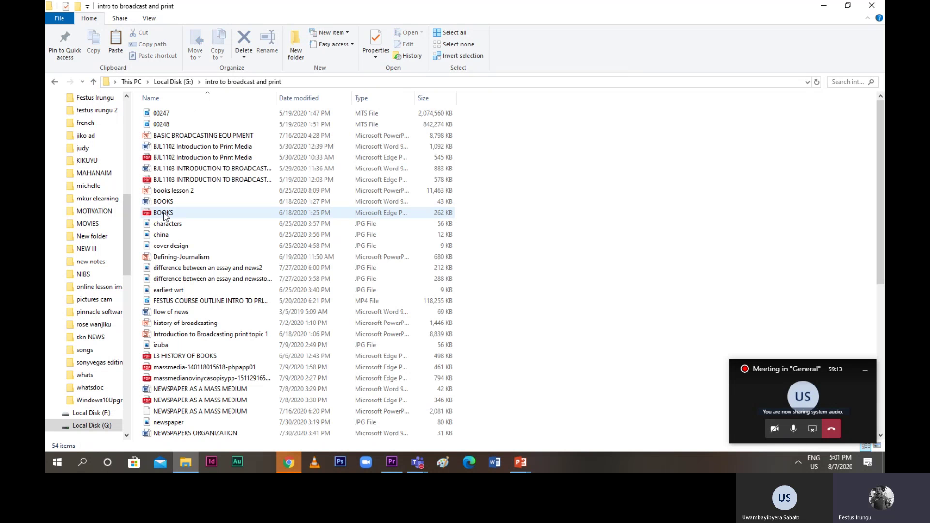
pyautogui.doubleClick(160, 125)
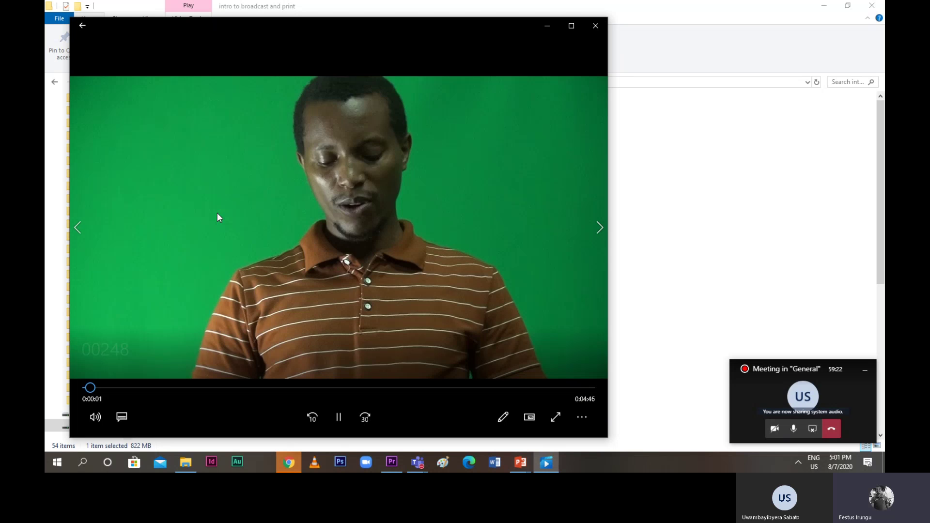
pyautogui.click(602, 28)
pyautogui.click(159, 118)
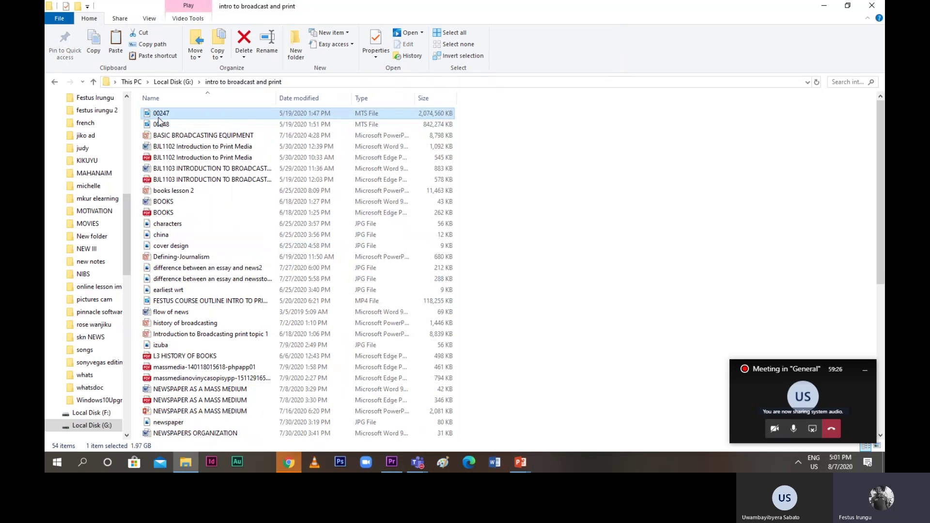
pyautogui.doubleClick(158, 118)
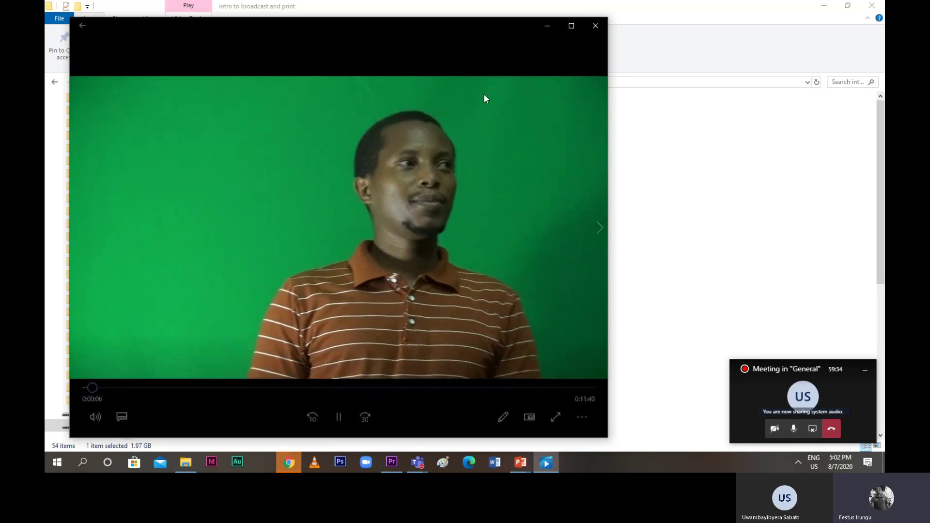
pyautogui.click(594, 27)
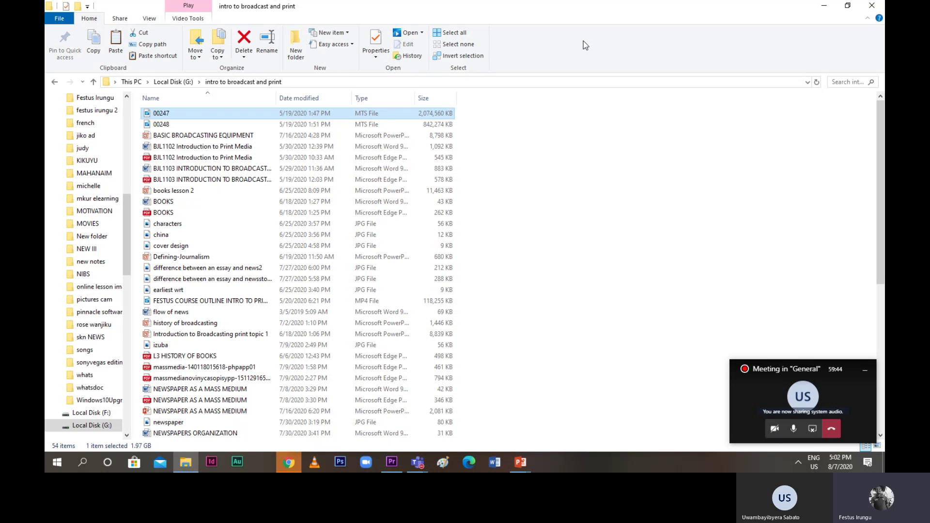
pyautogui.press('super+Down')
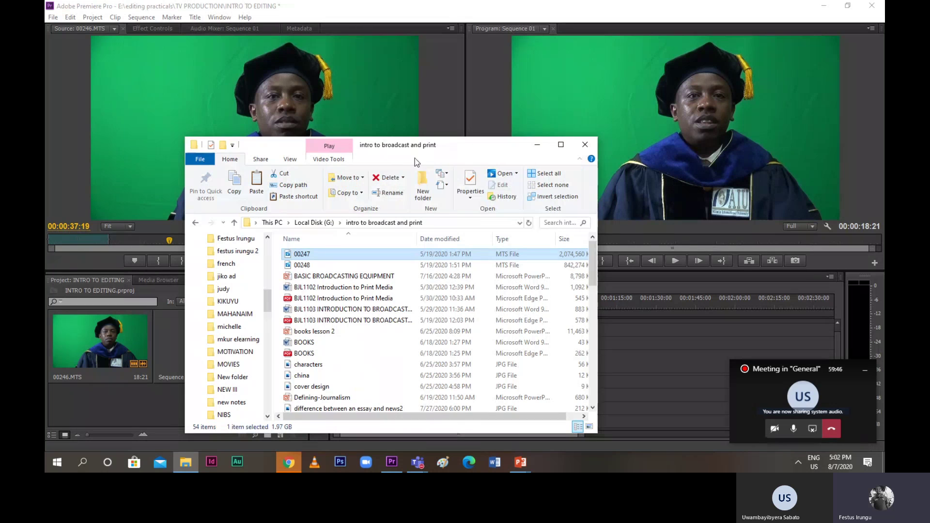
# Select clips 00248 and 00247 and copy them
pyautogui.click(308, 266)
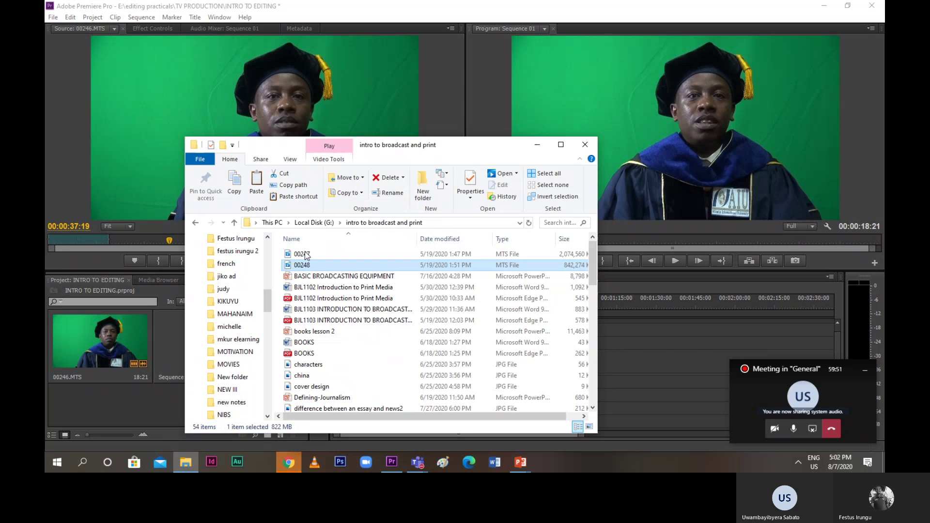
pyautogui.keyDown('ctrl'); pyautogui.click(306, 254); pyautogui.keyUp('ctrl')
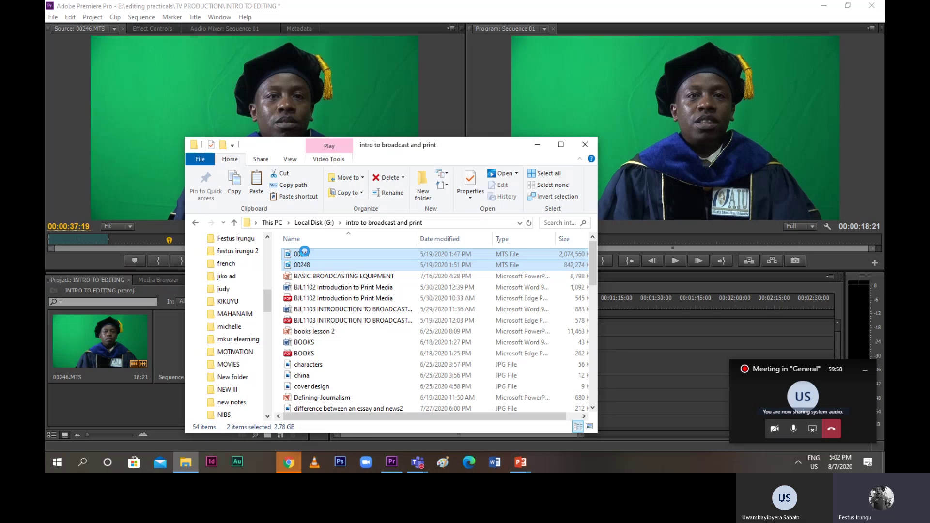
pyautogui.rightClick(304, 252)
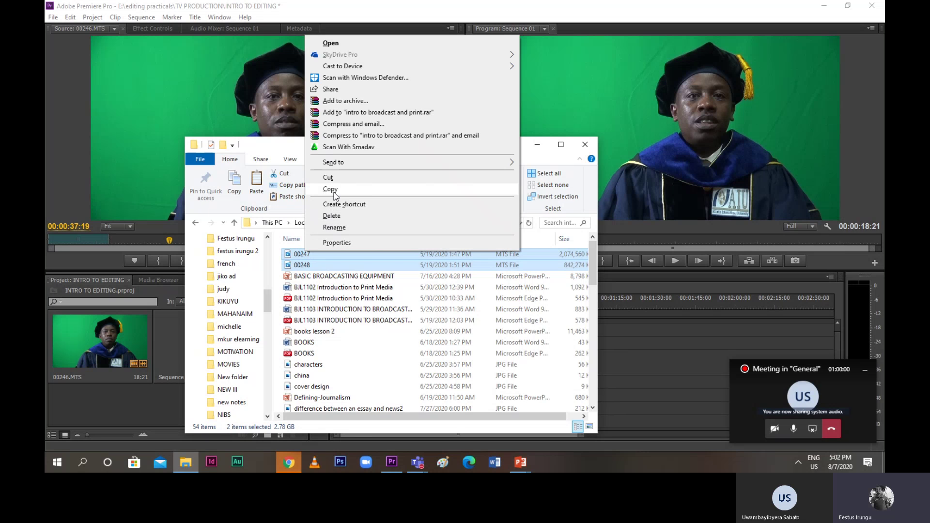
pyautogui.click(334, 190)
# Paste the two copied clips into the editing practicals folder
pyautogui.moveTo(266, 307); pyautogui.dragTo(266, 242)
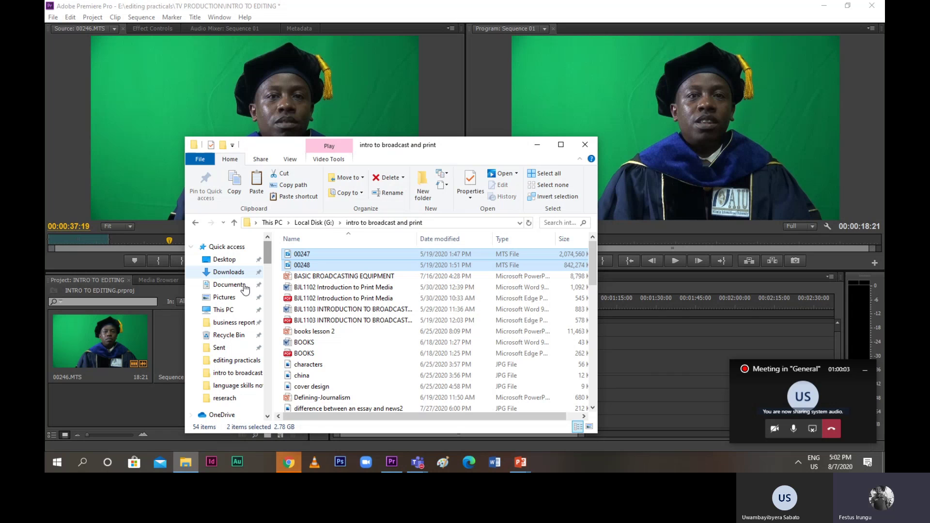
pyautogui.click(236, 361)
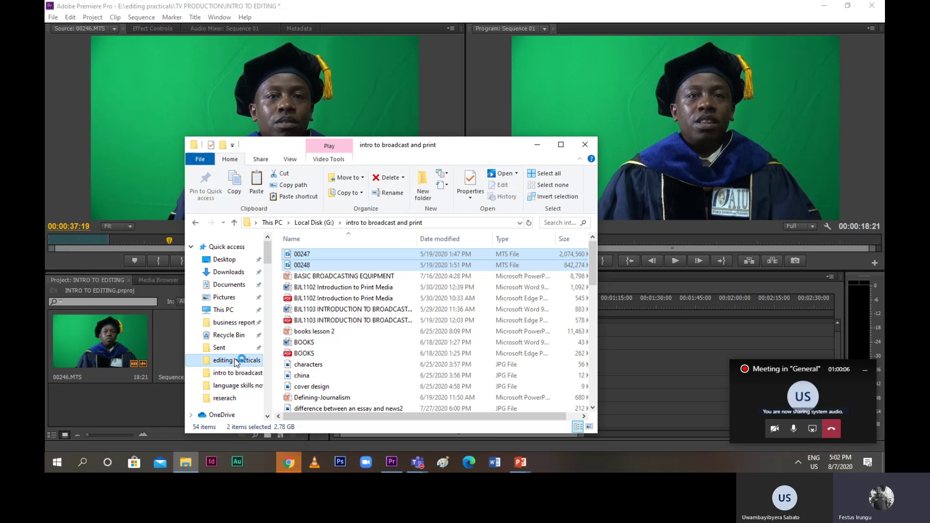
pyautogui.scroll(-3, 370, 345)
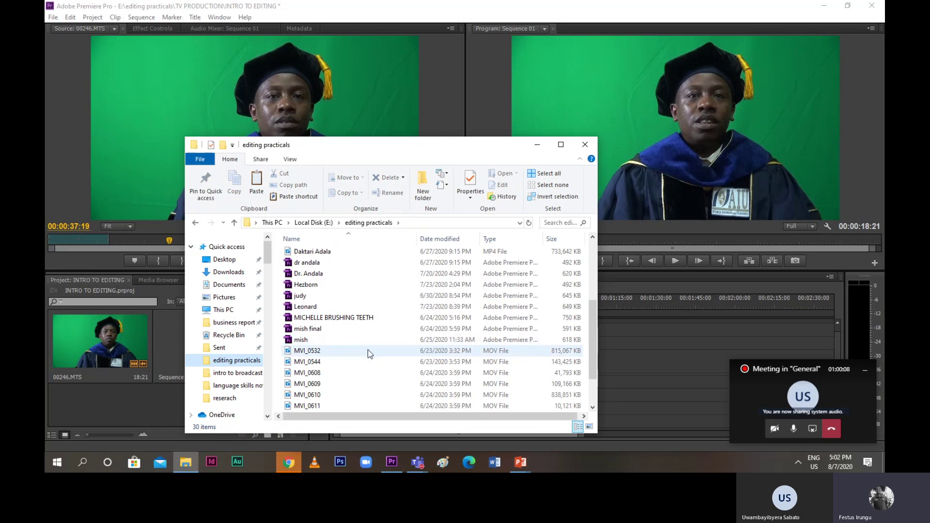
pyautogui.scroll(-2, 369, 353)
pyautogui.doubleClick(365, 362)
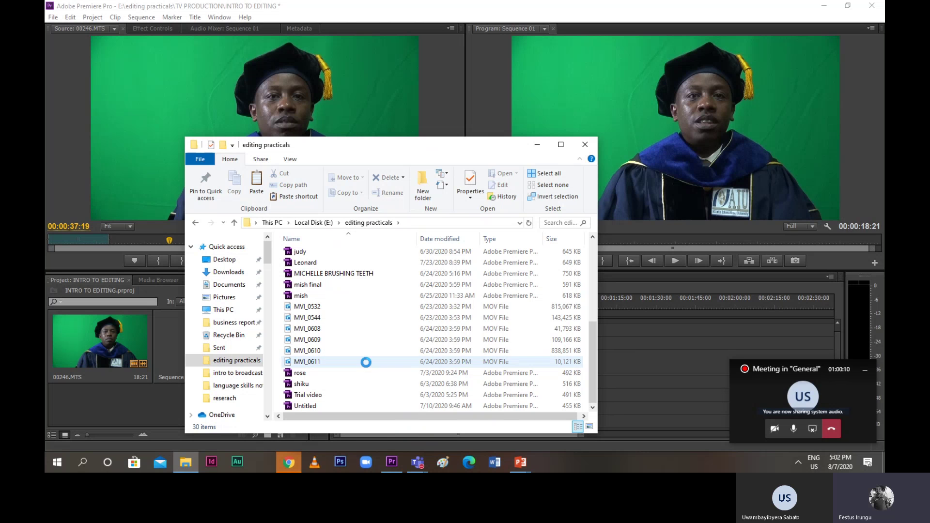
pyautogui.rightClick(367, 363)
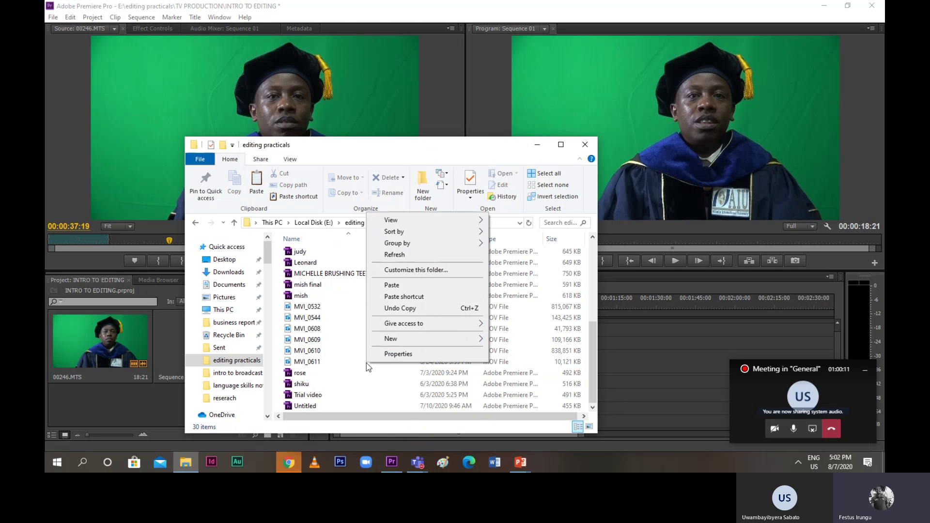
pyautogui.click(397, 287)
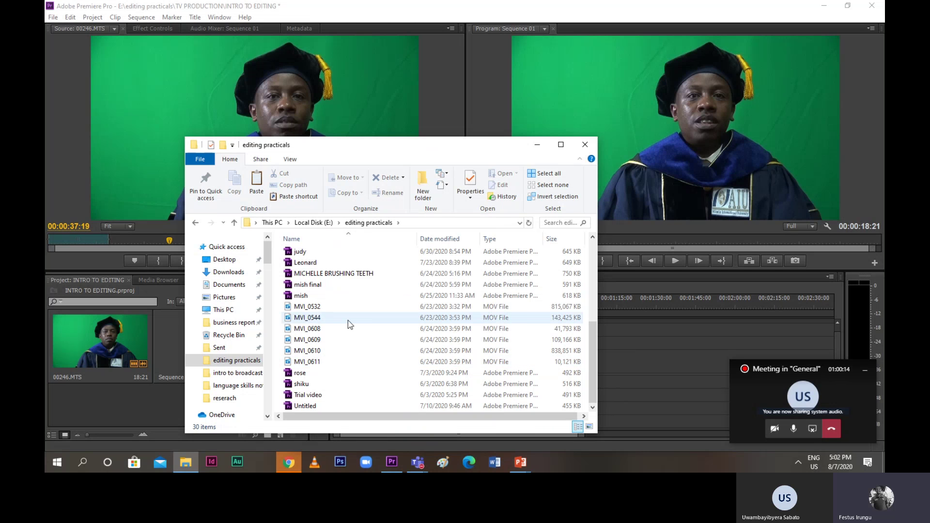
# Peek into Untitled Session 1, go back up to This PC, and close Explorer
pyautogui.scroll(4, 347, 320)
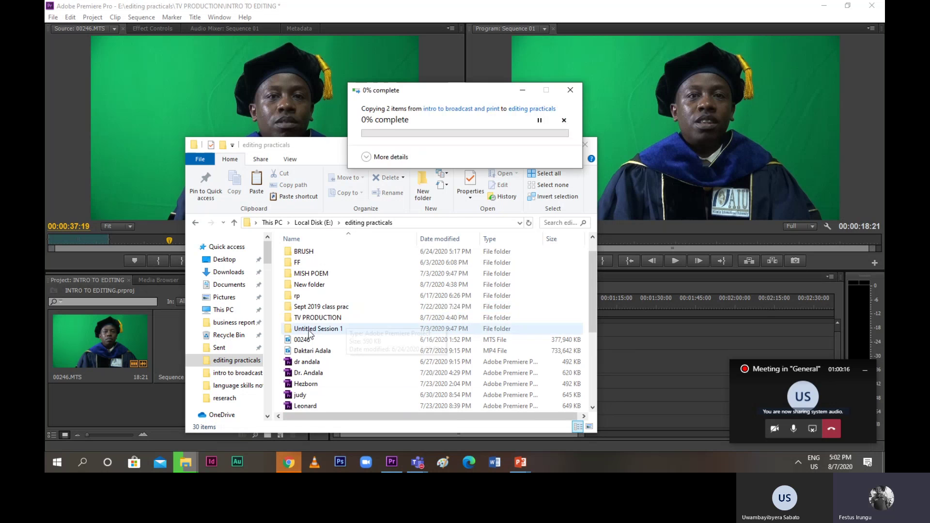
pyautogui.doubleClick(315, 329)
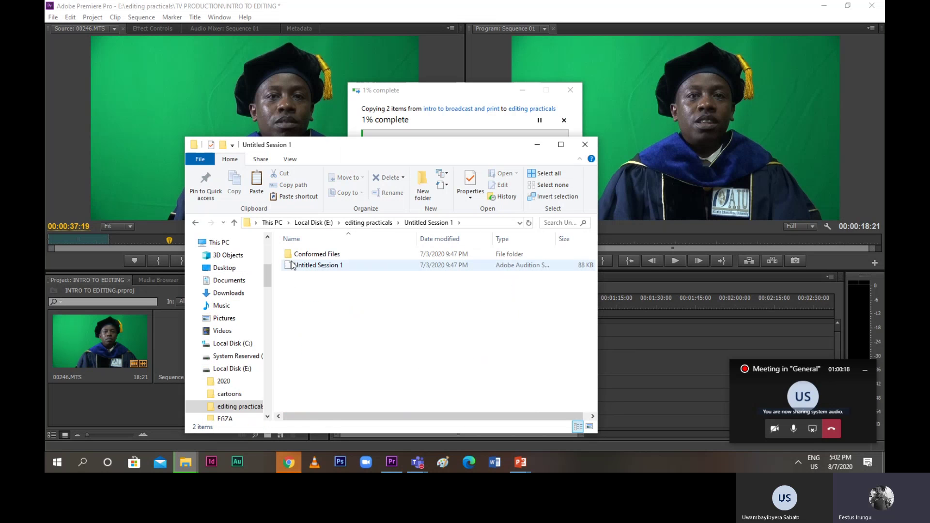
pyautogui.click(235, 222)
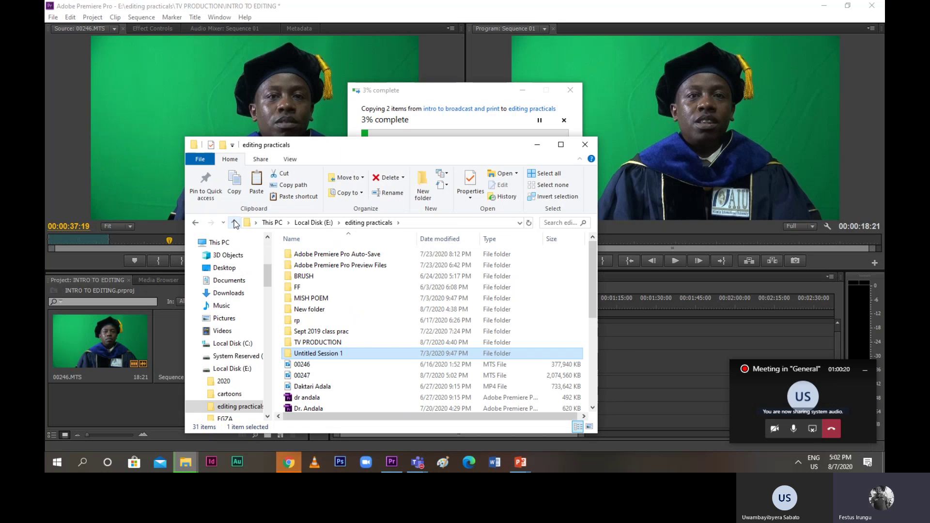
pyautogui.doubleClick(235, 222)
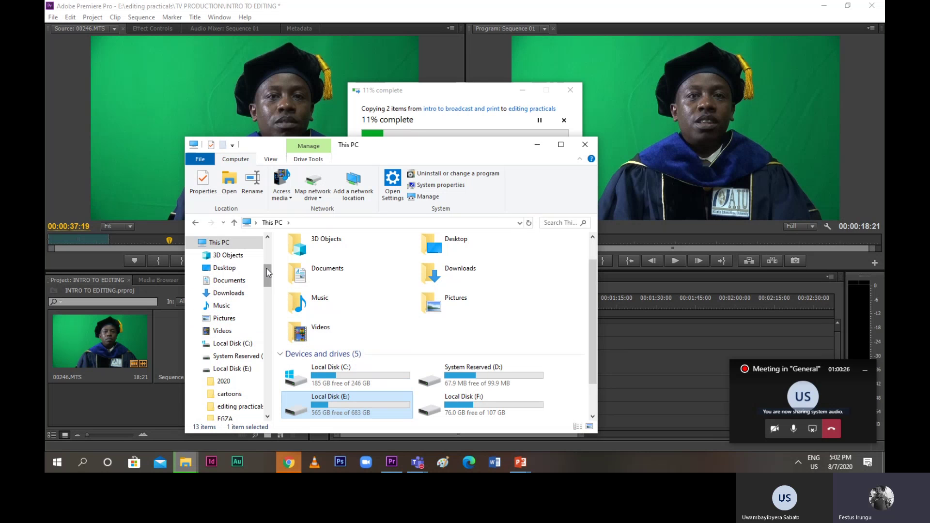
pyautogui.click(582, 152)
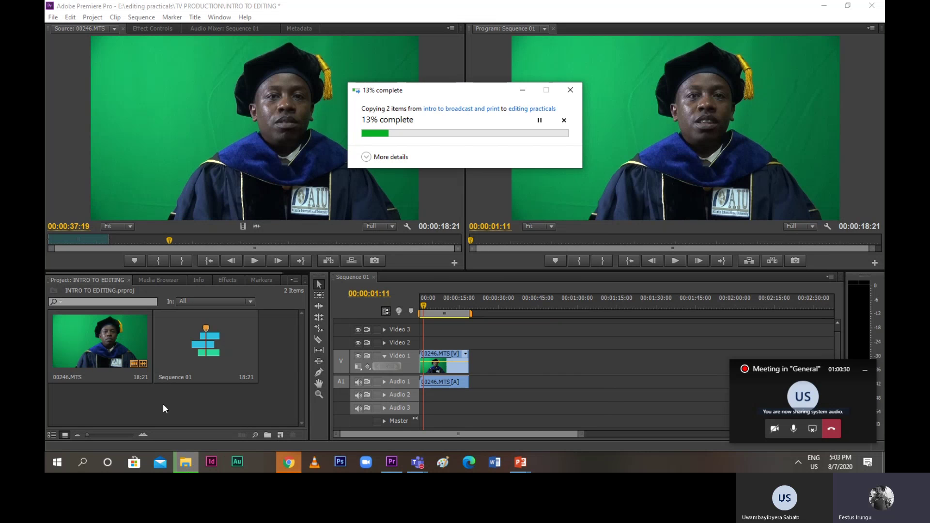
# Play Sequence 01's 00246.MTS clip, scrub back to 00:00:06:20, then switch to Chrome
pyautogui.click(423, 307)
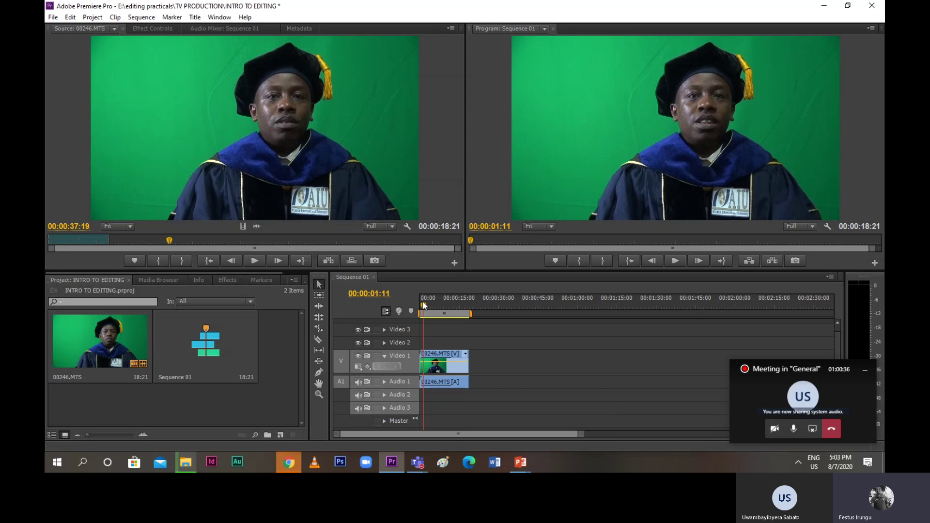
pyautogui.click(423, 307)
pyautogui.press('space')
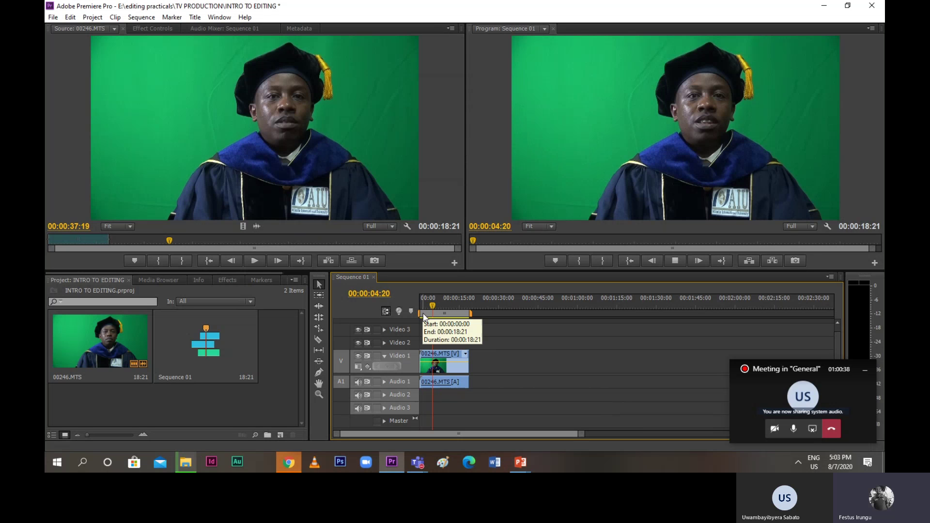
pyautogui.click(687, 261)
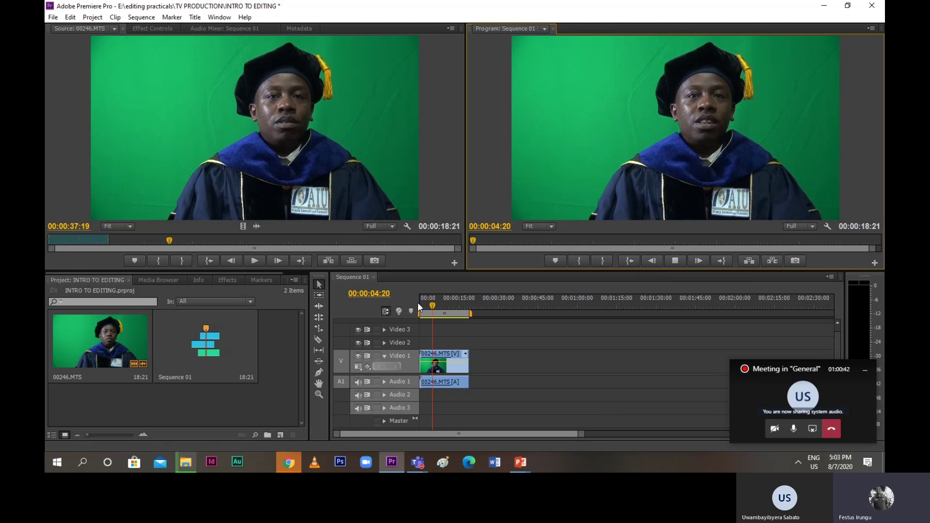
pyautogui.click(432, 309)
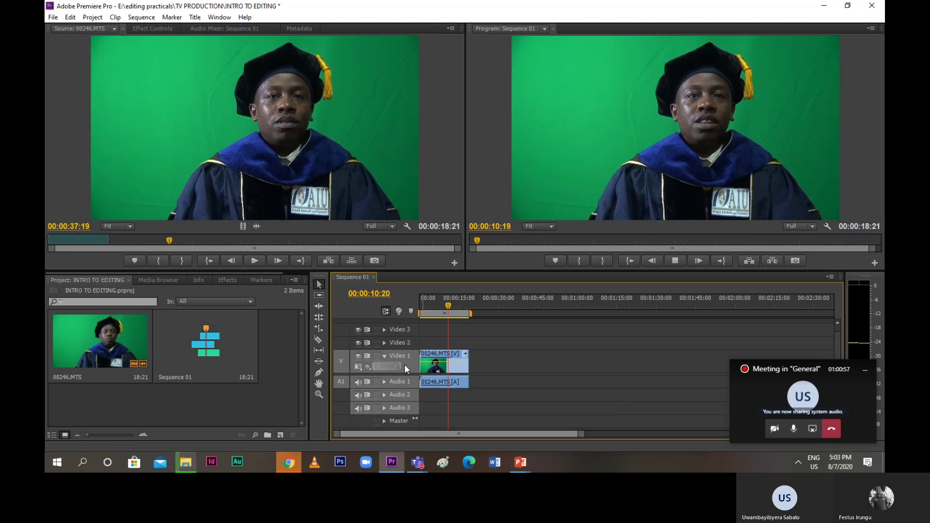
pyautogui.moveTo(460, 314); pyautogui.dragTo(438, 313)
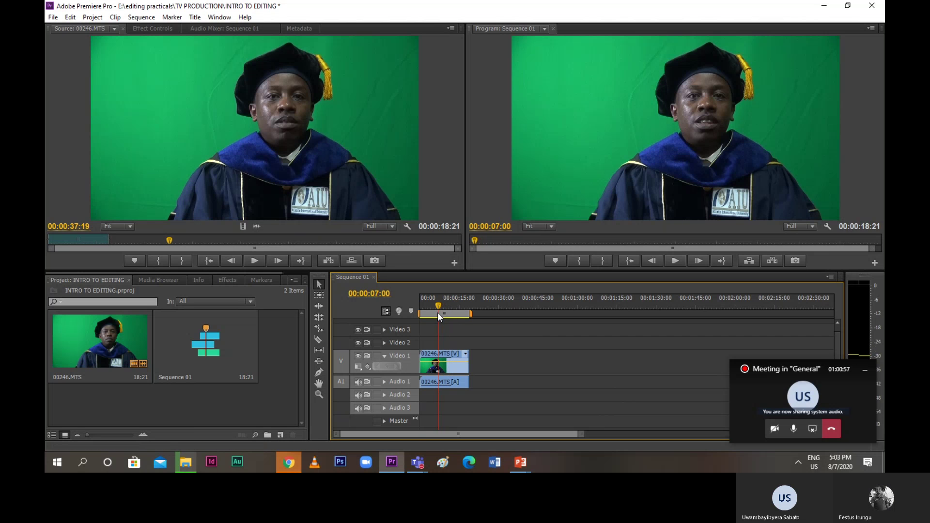
pyautogui.click(288, 463)
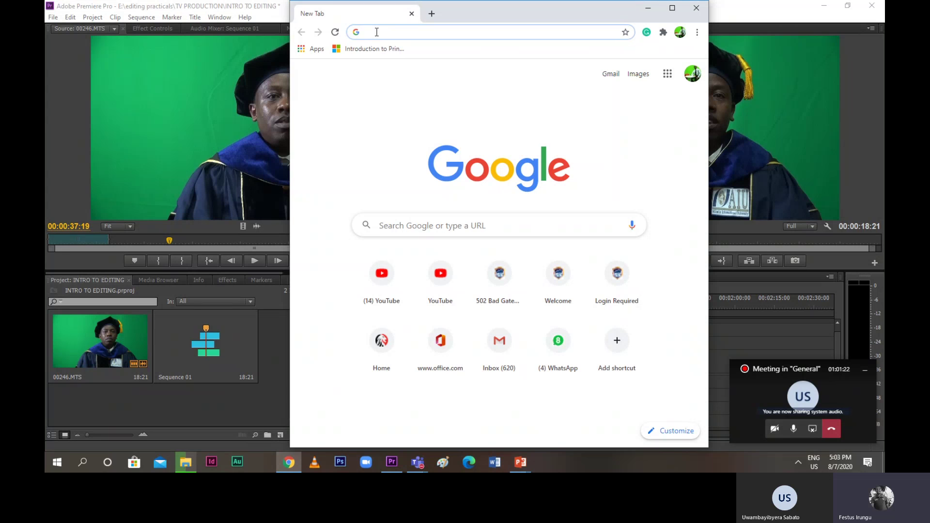
# Replace the mistyped 'Radio.or.keR' address with a Google search for RWANDA PICTURE
pyautogui.write('Radio.or.ke')
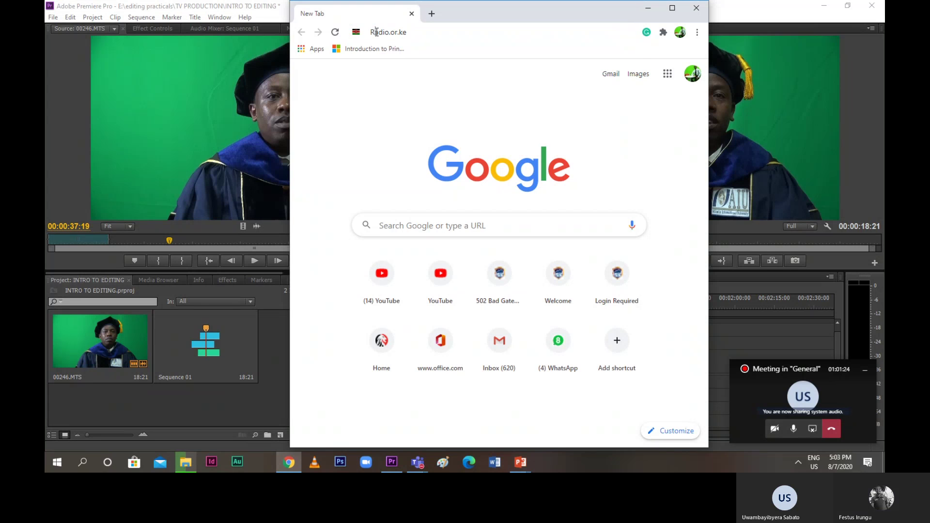
pyautogui.write('R')
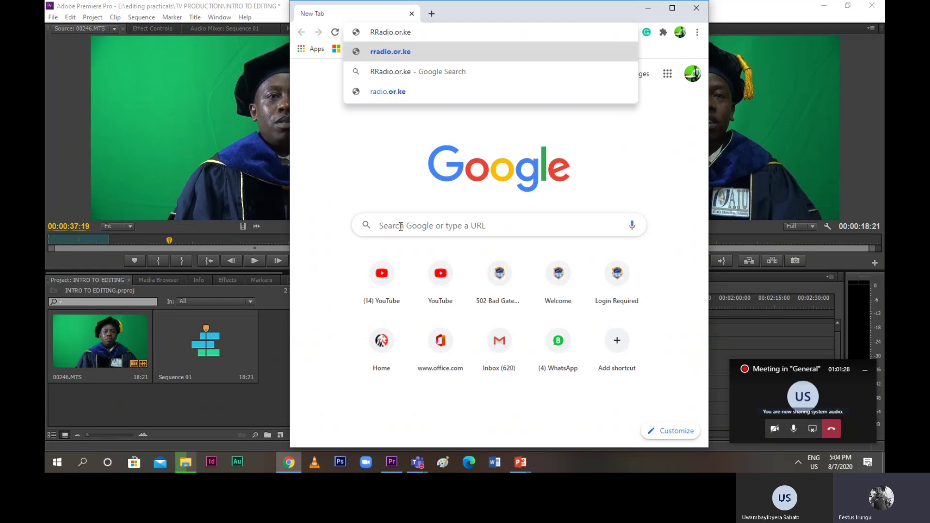
pyautogui.click(401, 226)
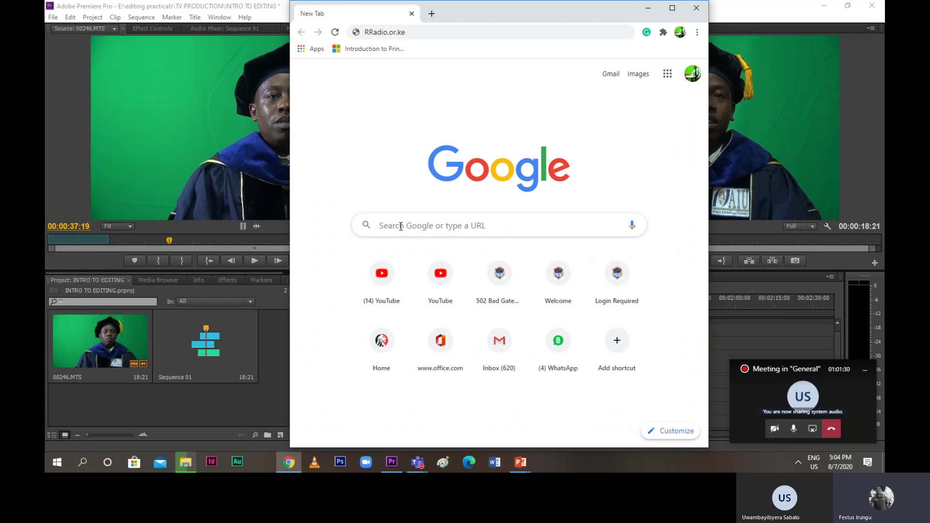
pyautogui.doubleClick(415, 33)
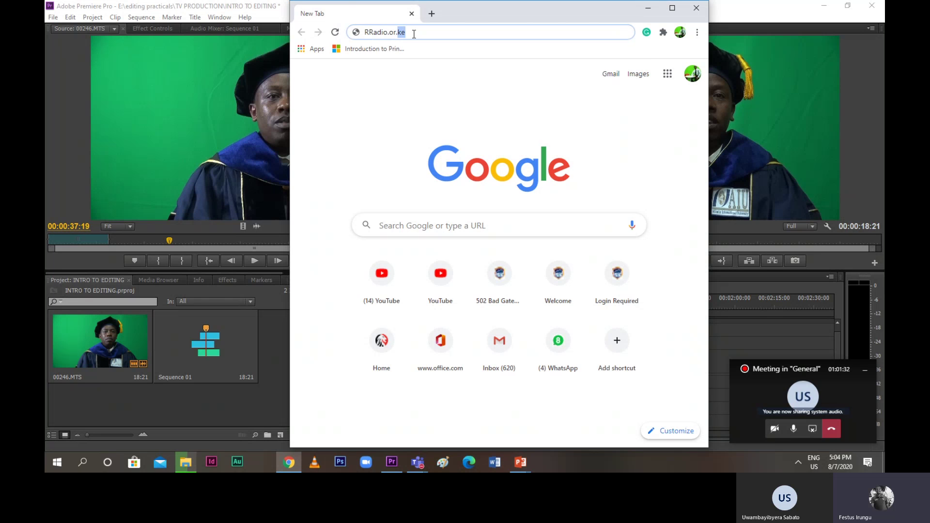
pyautogui.press('BackSpace')
pyautogui.press('BackSpace')
pyautogui.press('BackSpace')
pyautogui.press('BackSpace')
pyautogui.press('BackSpace')
pyautogui.press('BackSpace')
pyautogui.press('BackSpace')
pyautogui.press('BackSpace')
pyautogui.press('BackSpace')
pyautogui.press('BackSpace')
pyautogui.press('BackSpace')
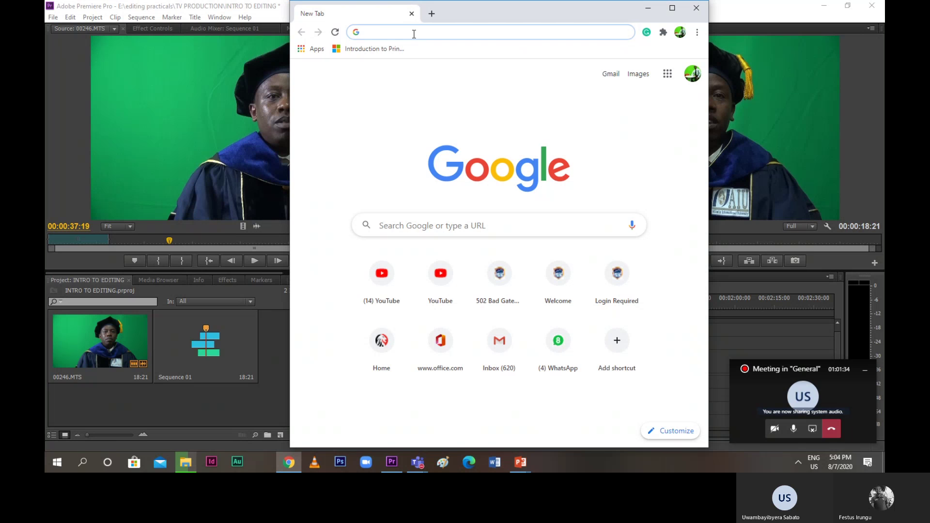
pyautogui.write('R')
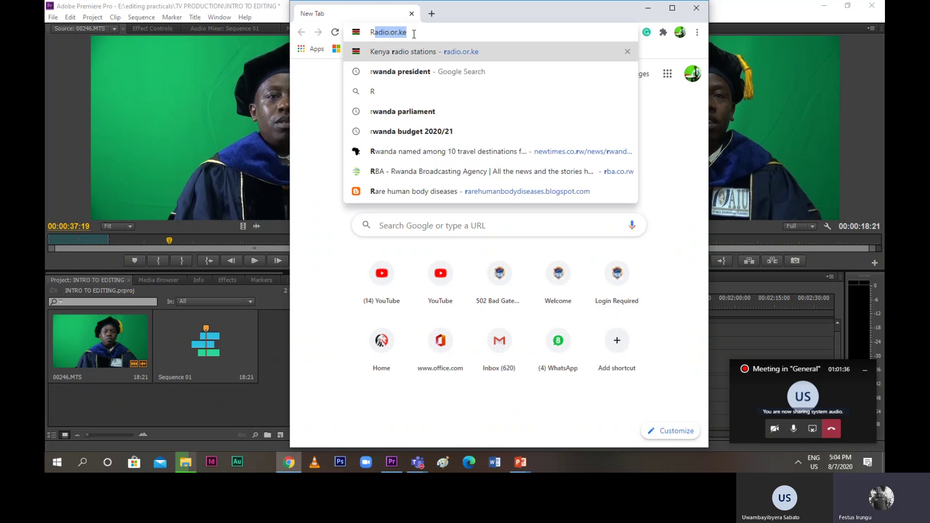
pyautogui.write('WANDA')
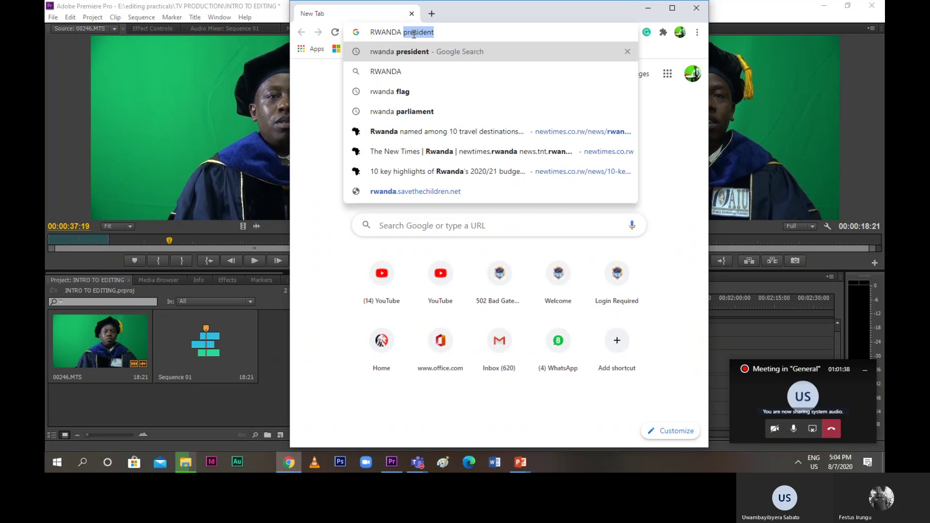
pyautogui.write(' PICT')
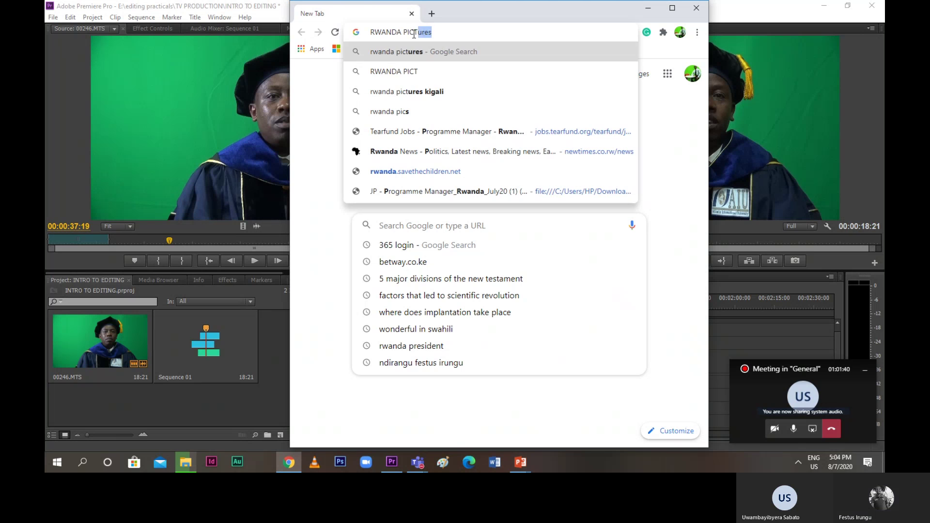
pyautogui.write('URE')
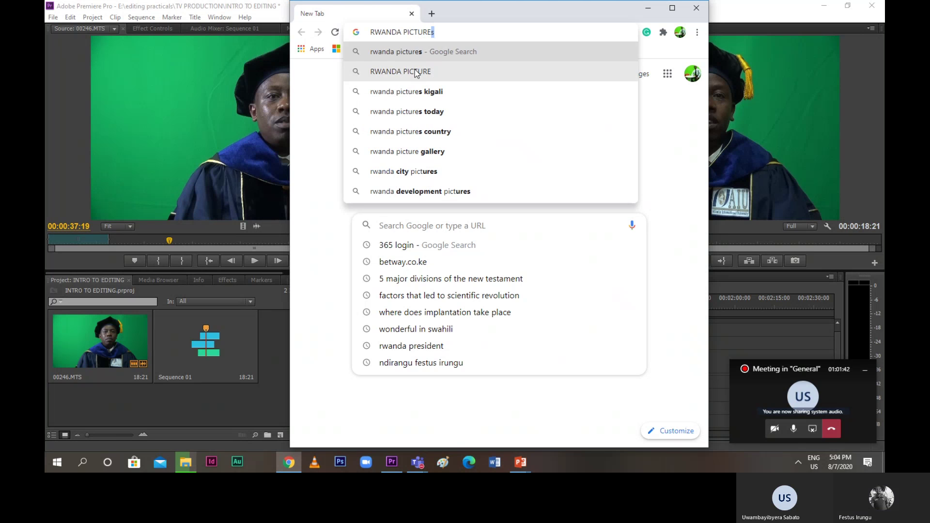
pyautogui.click(415, 71)
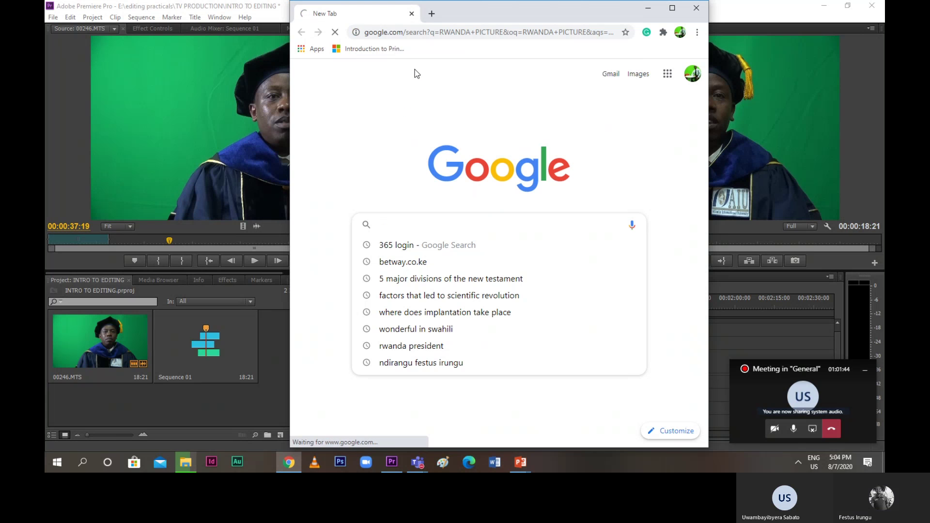
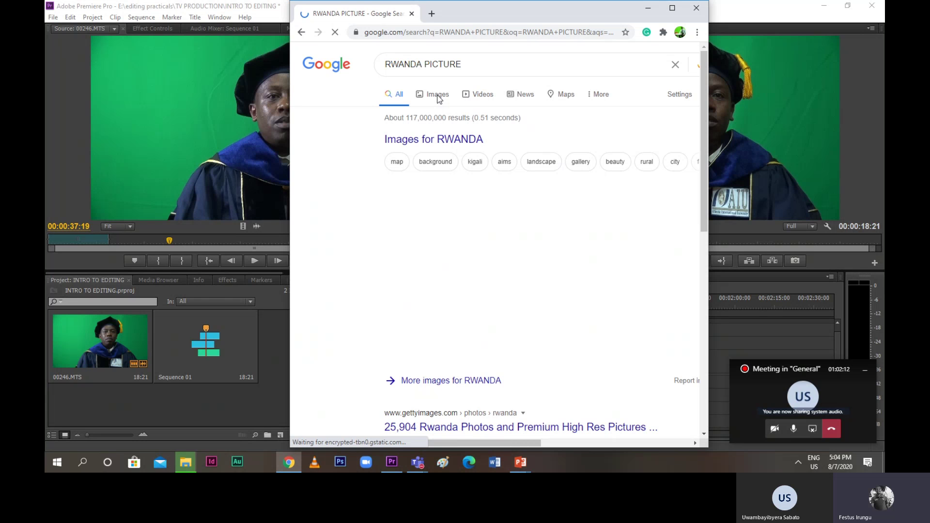
# Switch the RWANDA PICTURE search to image results and browse them
pyautogui.click(438, 96)
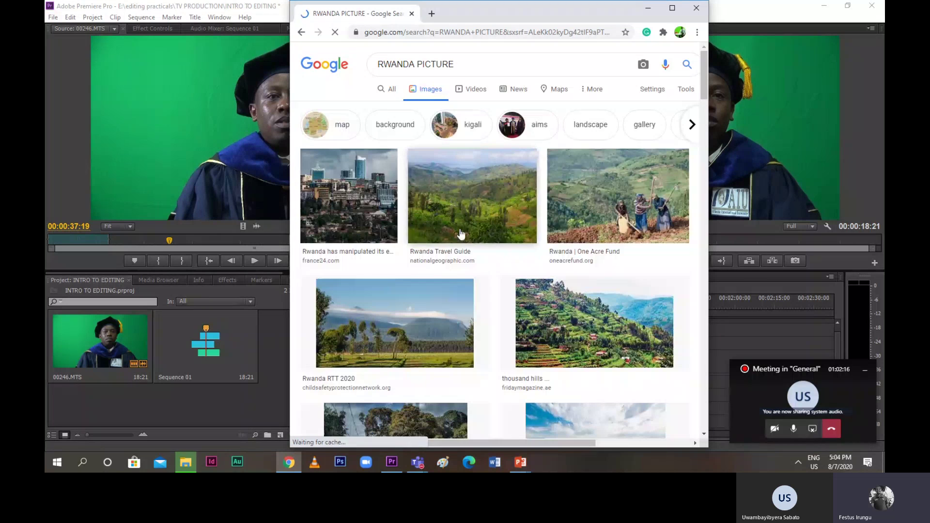
pyautogui.scroll(-1, 472, 293)
pyautogui.scroll(-4, 472, 295)
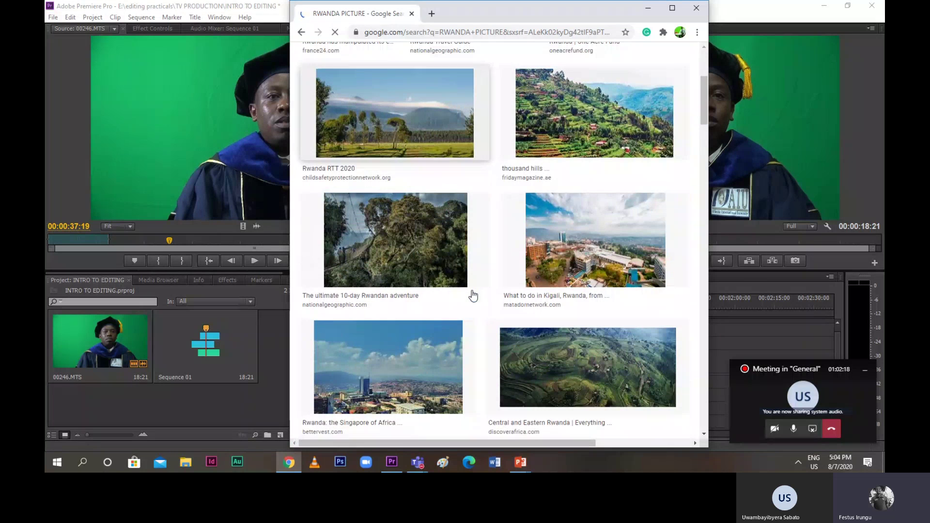
pyautogui.scroll(-1, 473, 295)
pyautogui.scroll(-4, 473, 295)
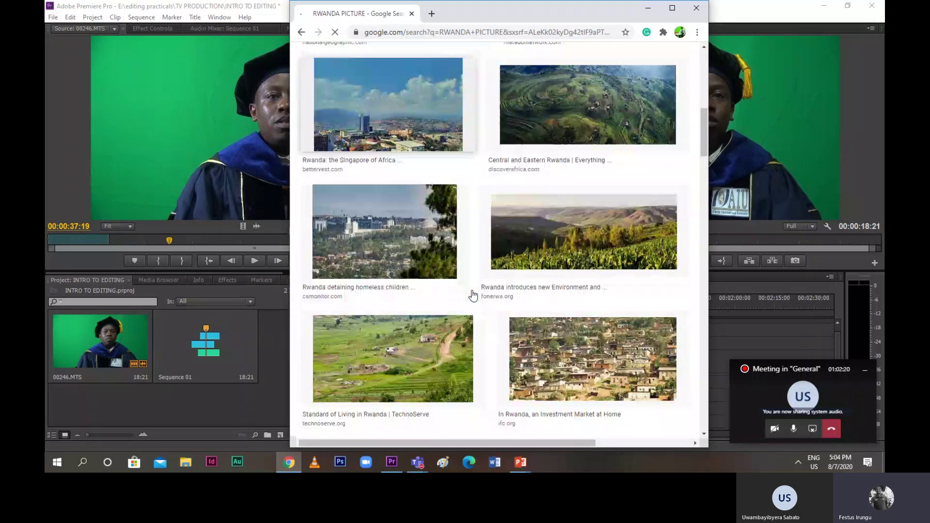
pyautogui.scroll(-5, 473, 295)
pyautogui.scroll(2, 473, 294)
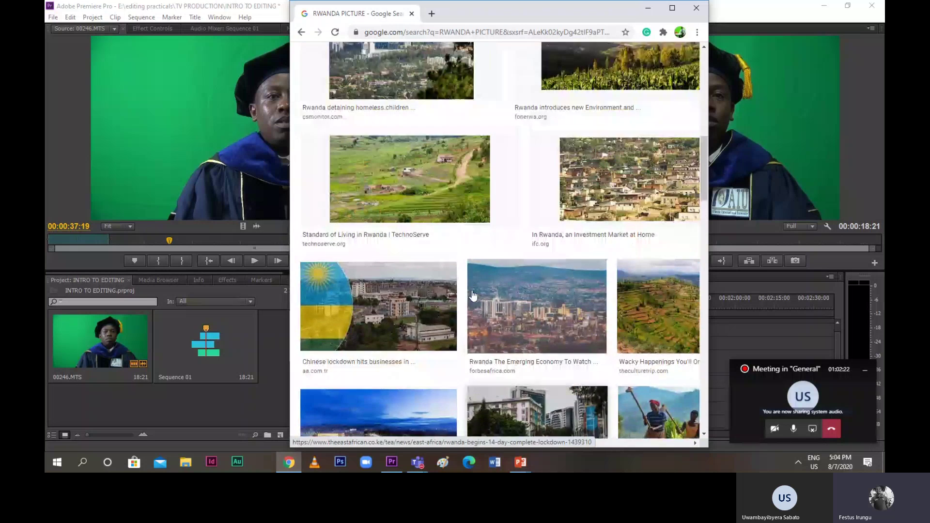
pyautogui.scroll(6, 473, 294)
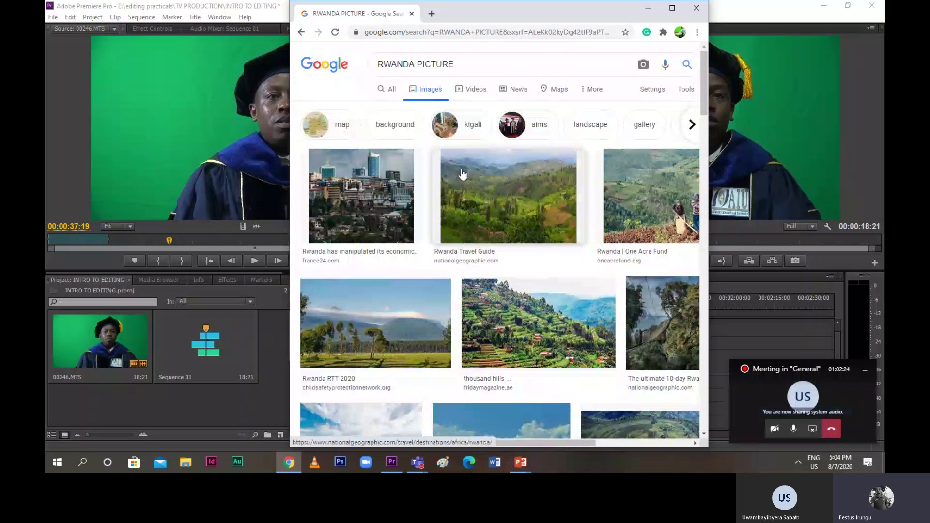
# Search images for RWANDA MAP PICTURE and preview the Shadows Of Africa GENERAL INFORMATION map
pyautogui.click(414, 64)
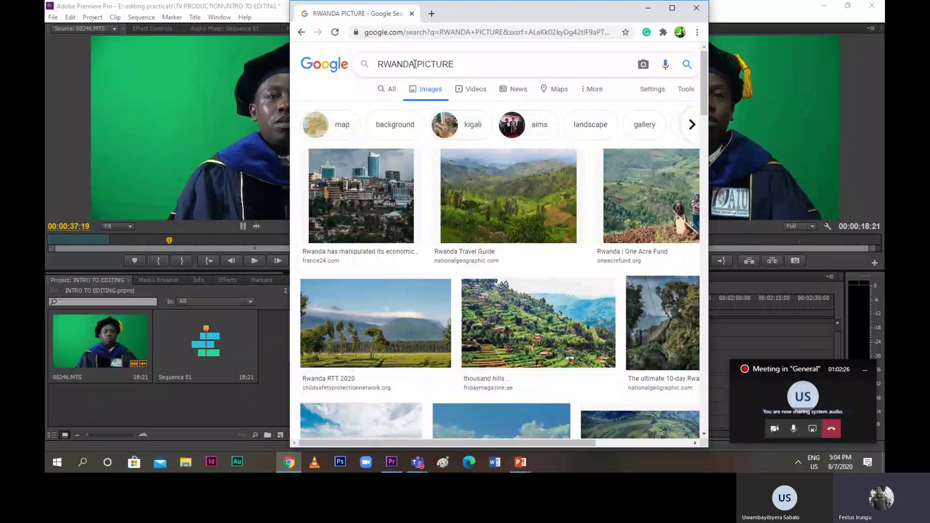
pyautogui.write('MAP')
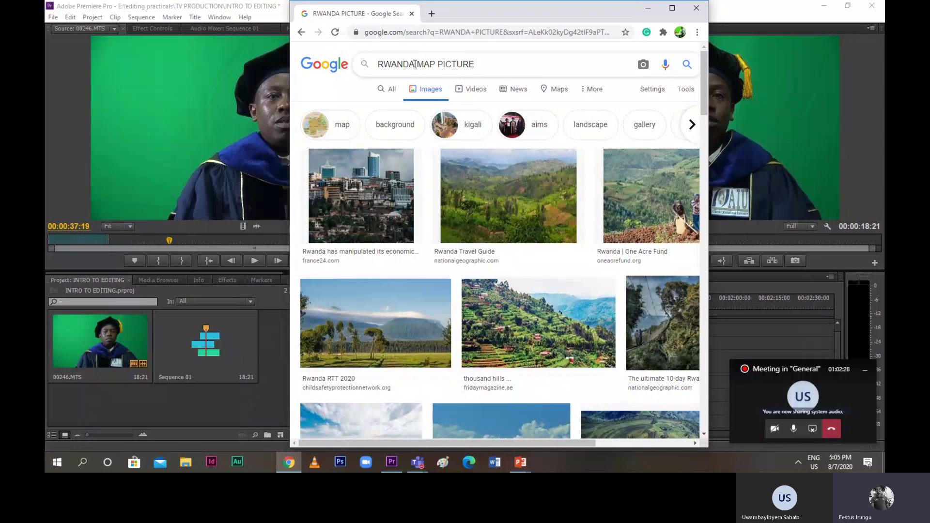
pyautogui.click(691, 65)
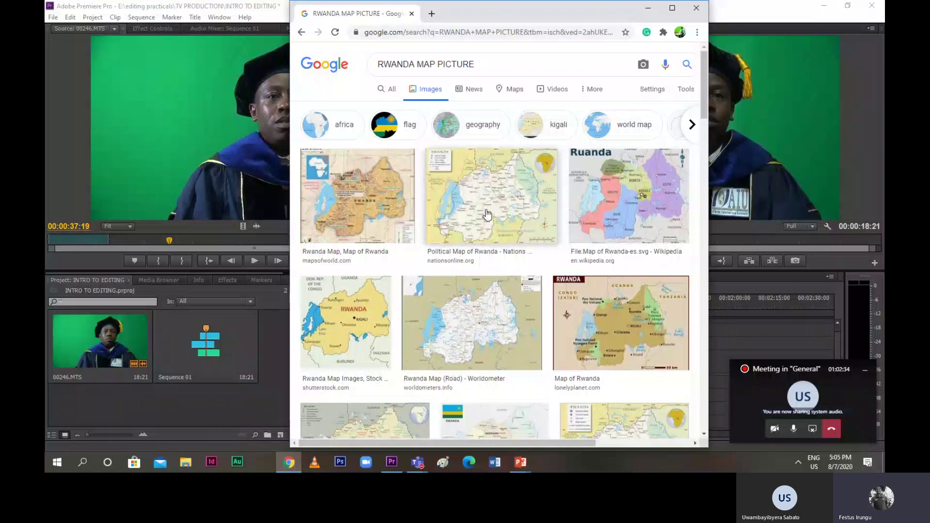
pyautogui.scroll(-5, 486, 214)
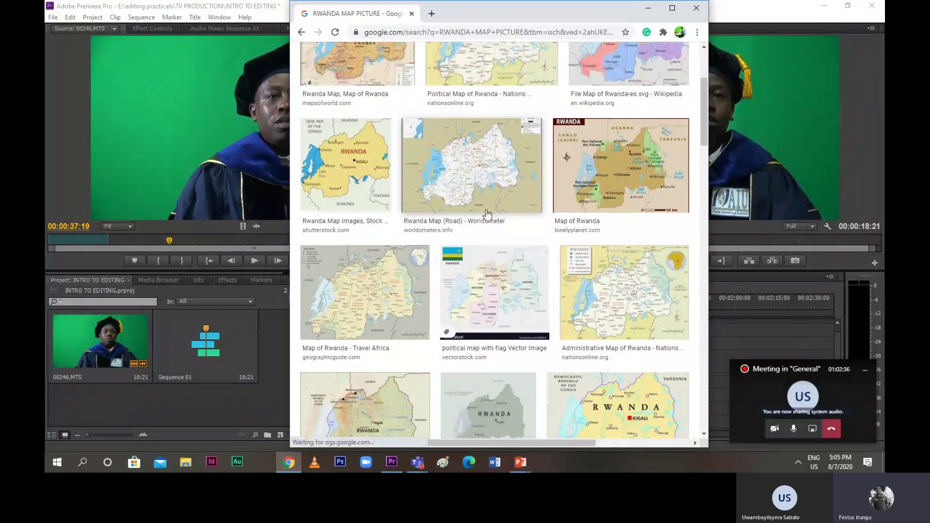
pyautogui.scroll(-1, 486, 214)
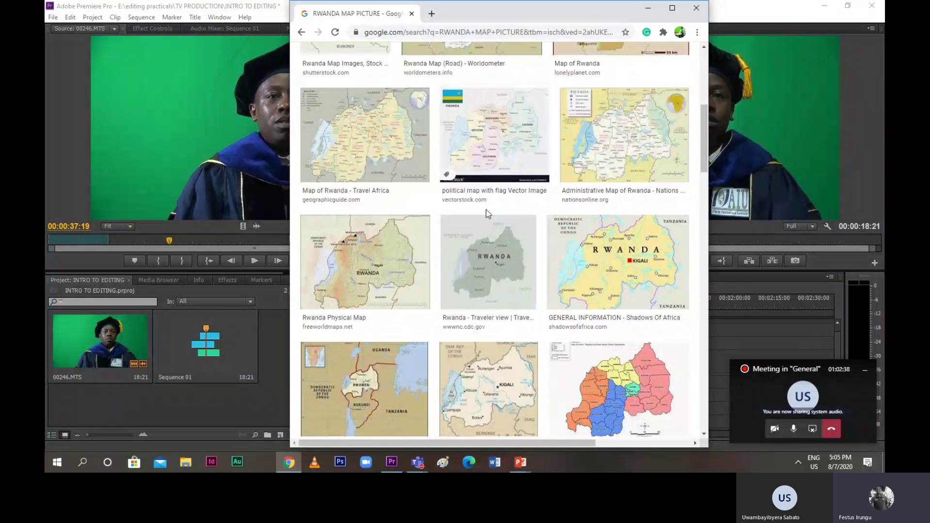
pyautogui.click(627, 251)
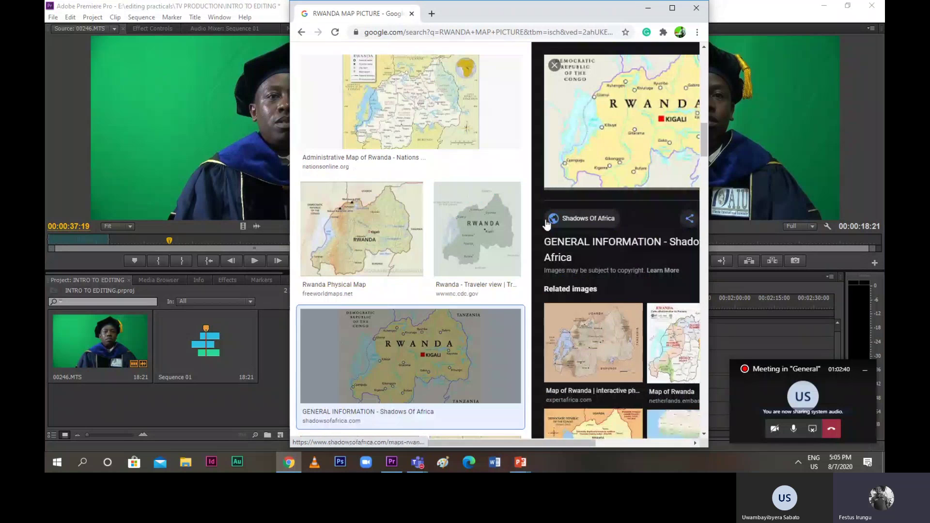
pyautogui.rightClick(597, 95)
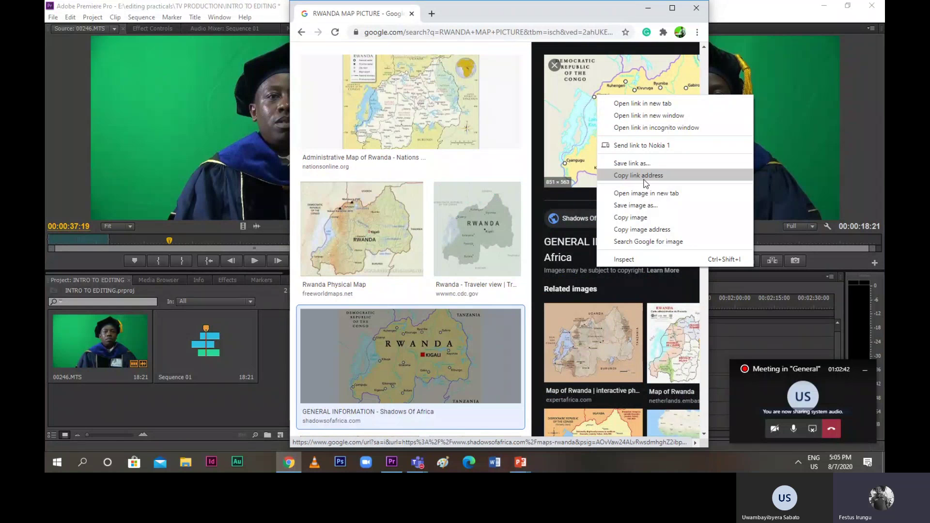
# Save the previewed Rwanda map as RWANDA PICTURE.jpg in the editing practicals folder on Local Disk (E:)
pyautogui.click(638, 206)
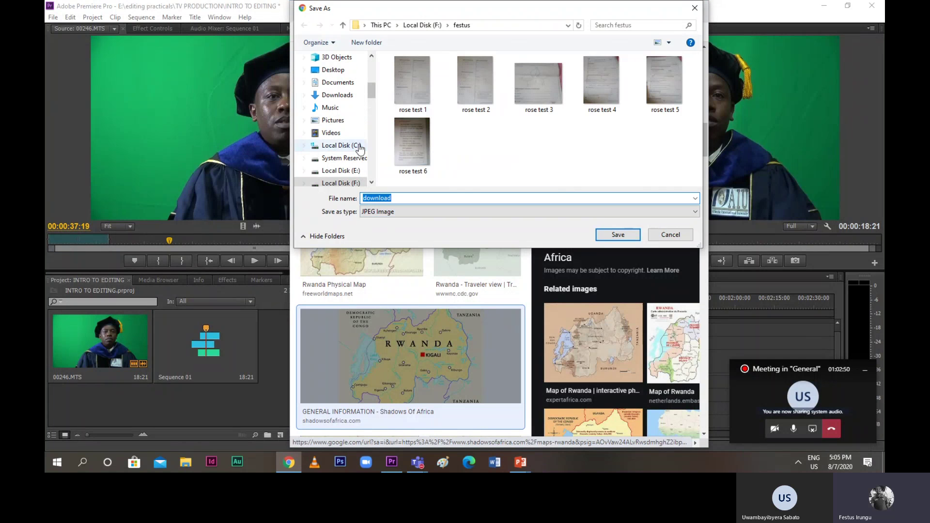
pyautogui.click(358, 158)
pyautogui.click(353, 170)
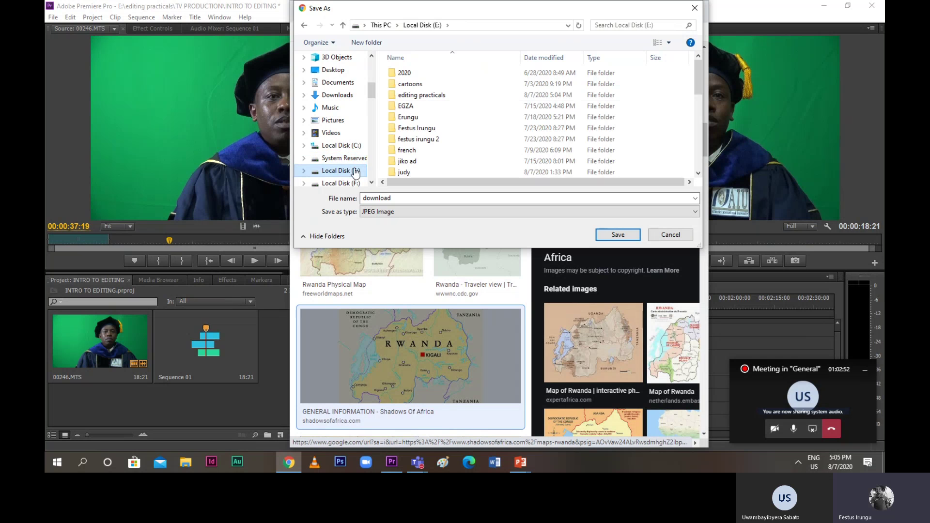
pyautogui.click(408, 96)
pyautogui.doubleClick(408, 96)
pyautogui.moveTo(408, 96)
pyautogui.mouseDown()
pyautogui.moveTo(409, 191)
pyautogui.moveTo(409, 148)
pyautogui.moveTo(435, 138)
pyautogui.moveTo(429, 98)
pyautogui.moveTo(461, 96)
pyautogui.moveTo(402, 198)
pyautogui.moveTo(390, 198)
pyautogui.mouseUp()
pyautogui.doubleClick(389, 199)
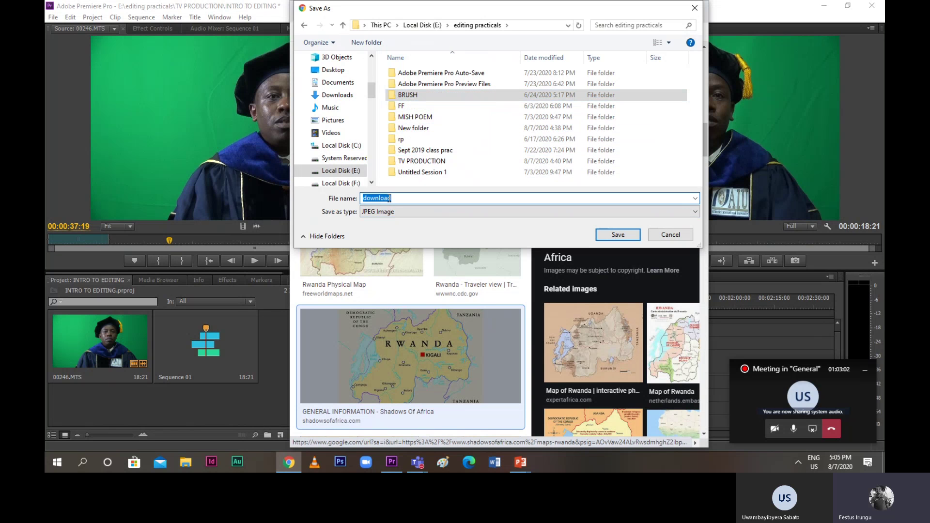
pyautogui.write('RWANDA')
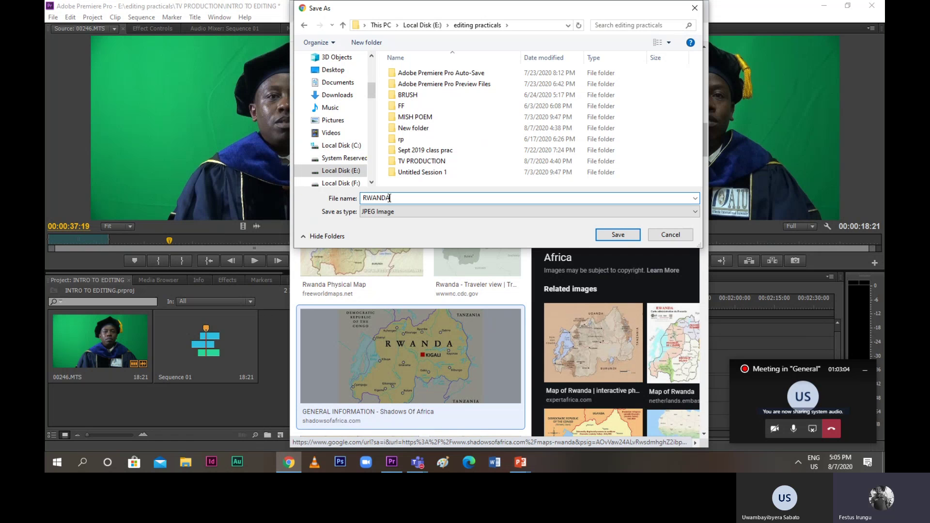
pyautogui.write(' PICTURE')
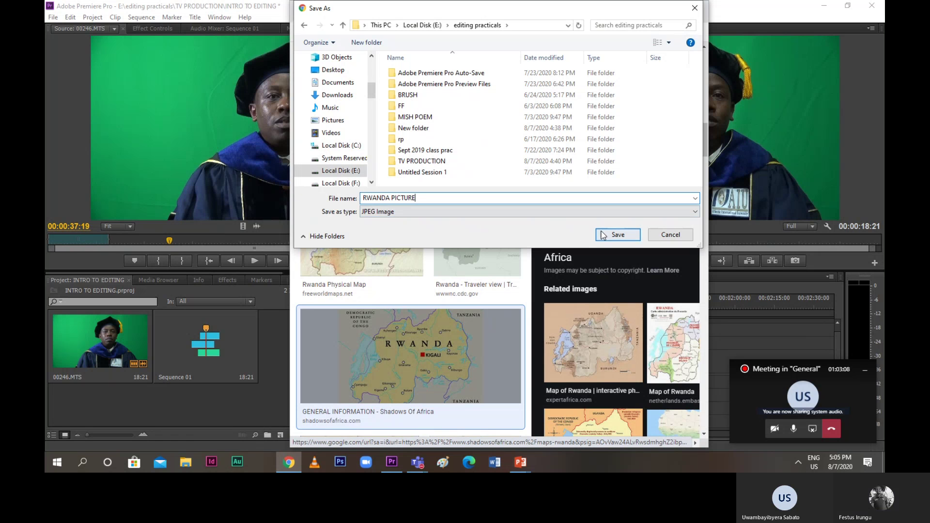
pyautogui.click(606, 235)
pyautogui.scroll(5, 521, 156)
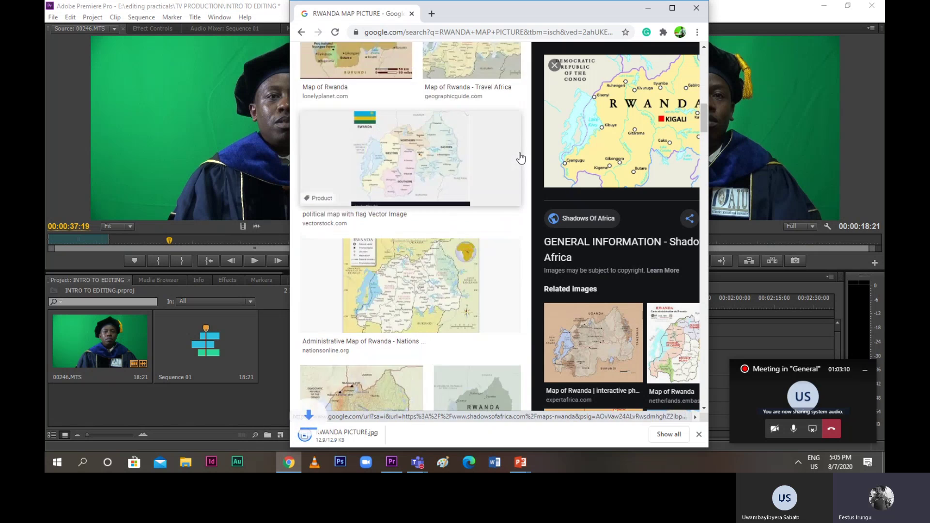
# Change the image search from RWANDA MAP PICTURE to MKU RWANDA PICTURE
pyautogui.scroll(1, 521, 156)
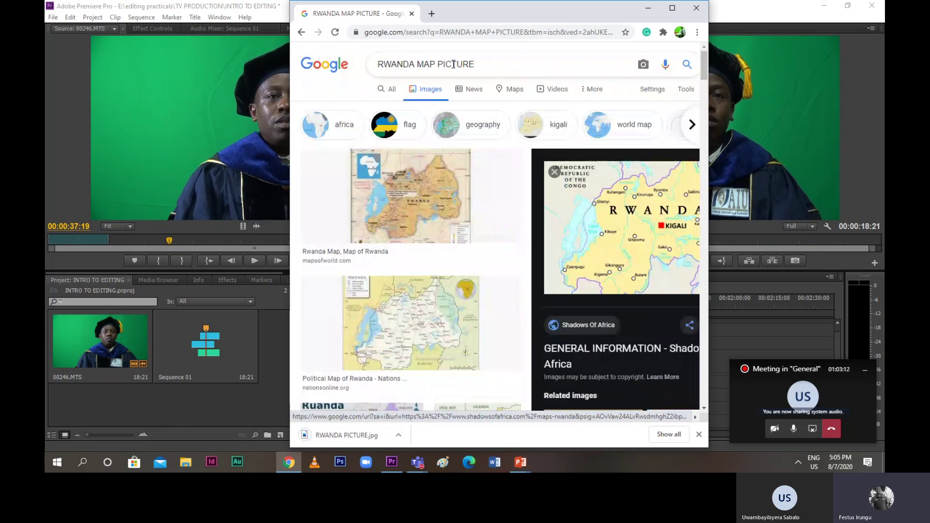
pyautogui.doubleClick(433, 68)
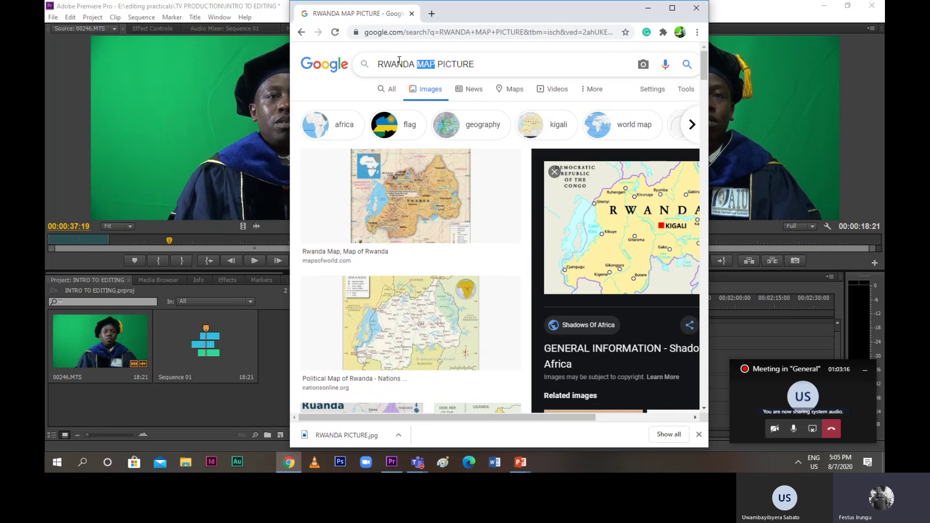
pyautogui.press('BackSpace')
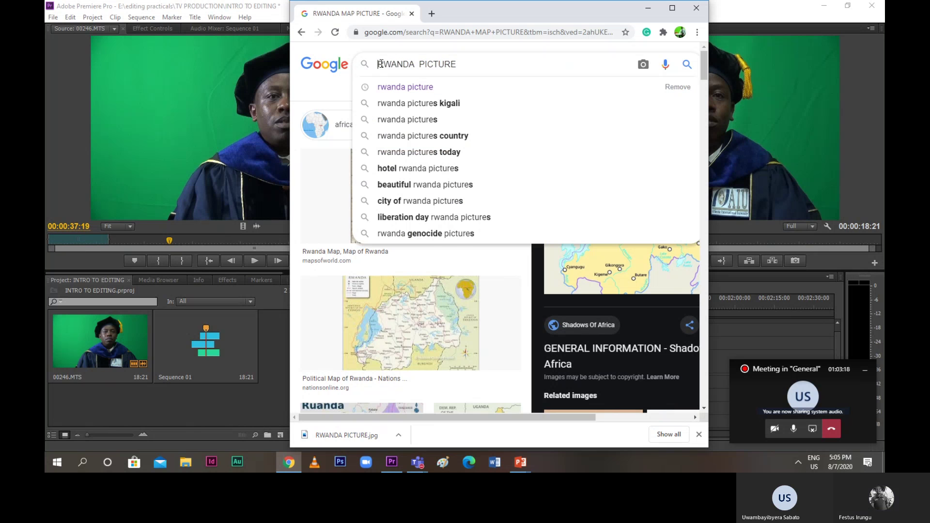
pyautogui.write('MKU')
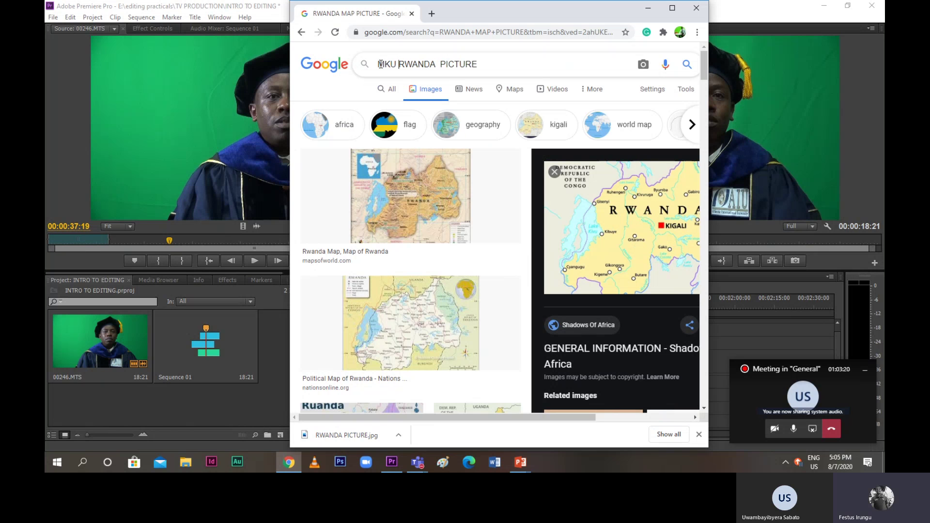
pyautogui.click(687, 64)
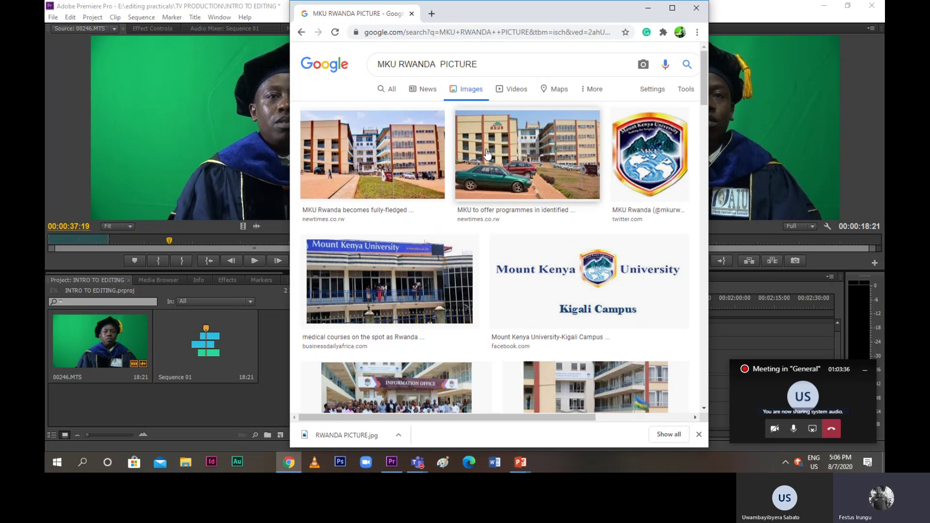
# Save the MKU building photo with the green car as MKUR.jpg, then return to Premiere Pro
pyautogui.click(487, 154)
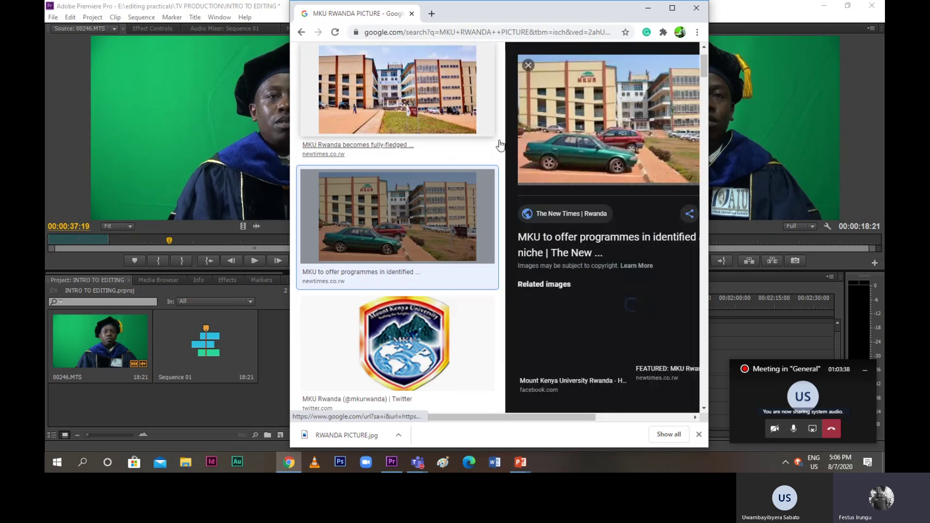
pyautogui.rightClick(623, 84)
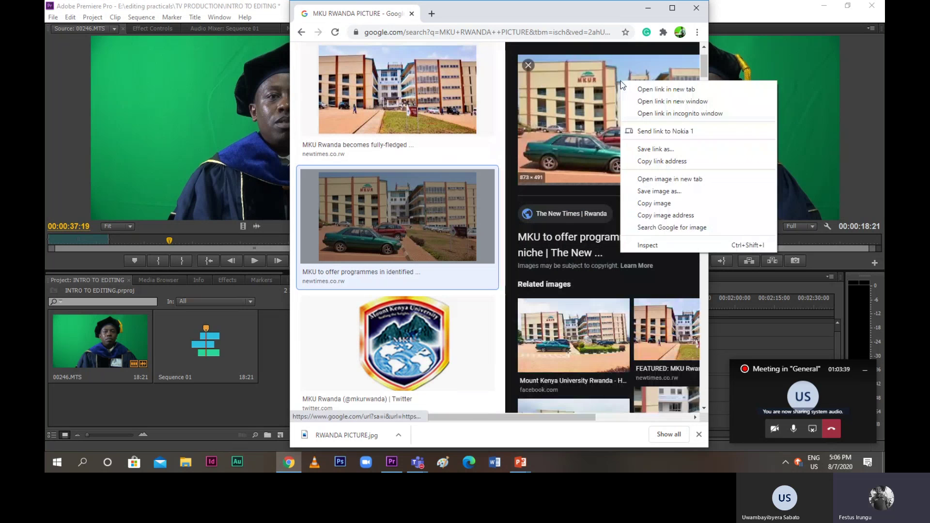
pyautogui.click(663, 202)
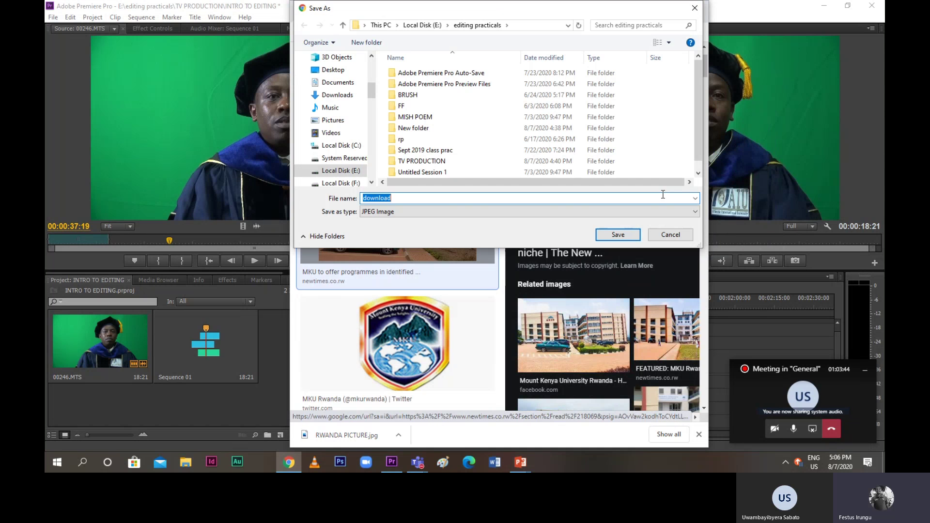
pyautogui.write(',')
pyautogui.press('BackSpace')
pyautogui.write('MKUR')
pyautogui.click(618, 235)
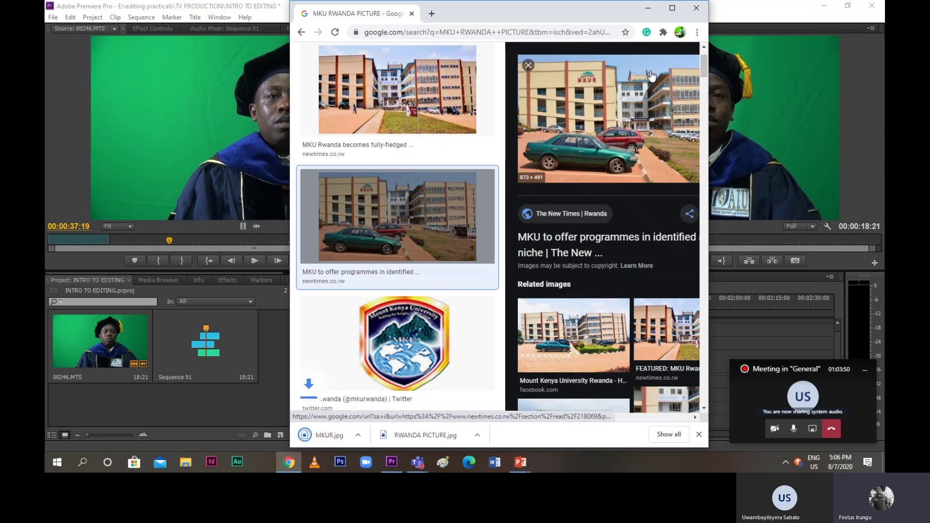
pyautogui.click(648, 8)
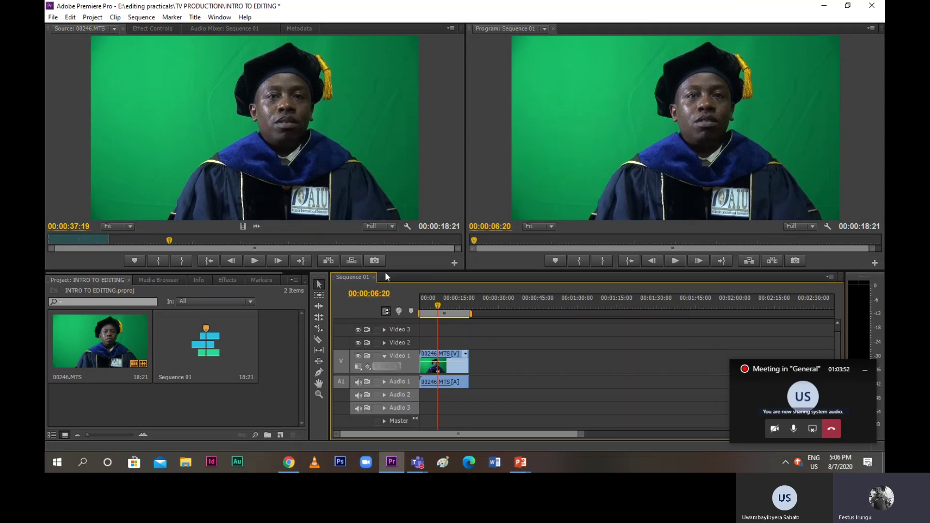
# Import RWANDA PICTURE.jpg from the editing practicals folder into the project
pyautogui.click(53, 16)
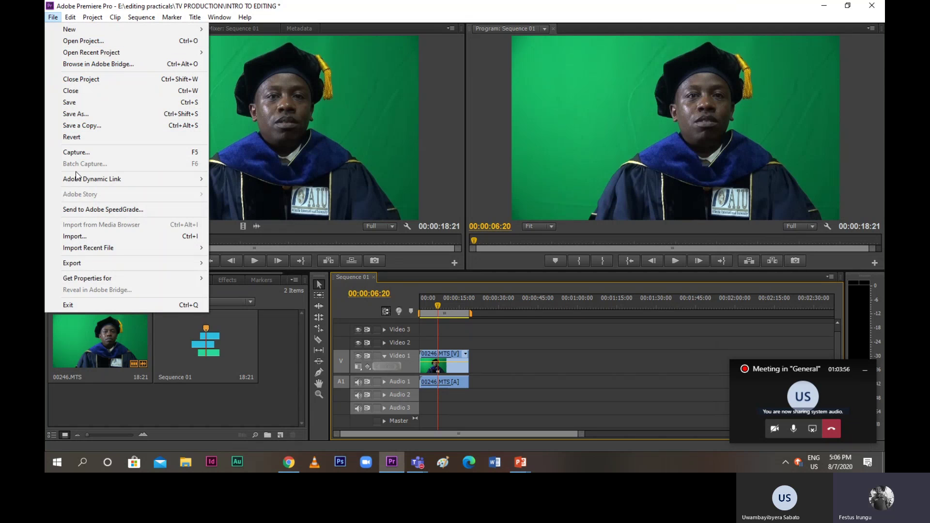
pyautogui.click(86, 236)
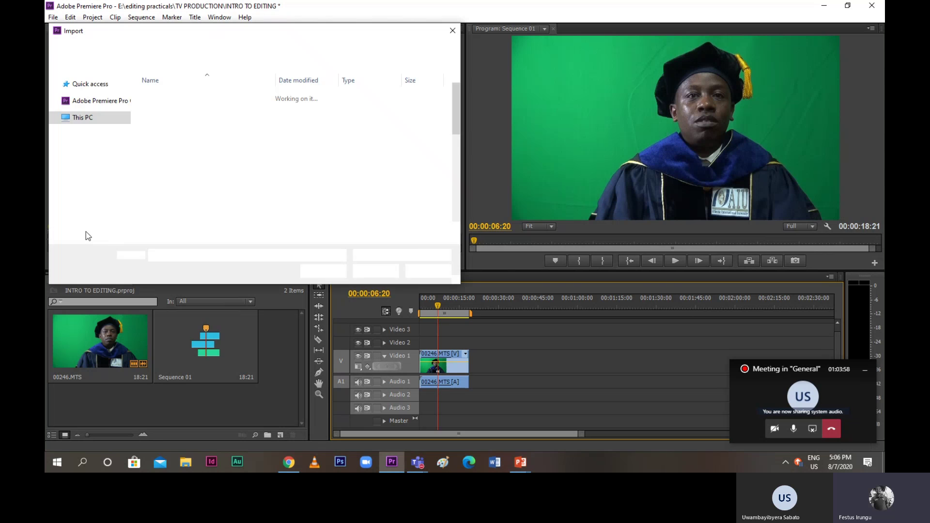
pyautogui.scroll(-5, 179, 218)
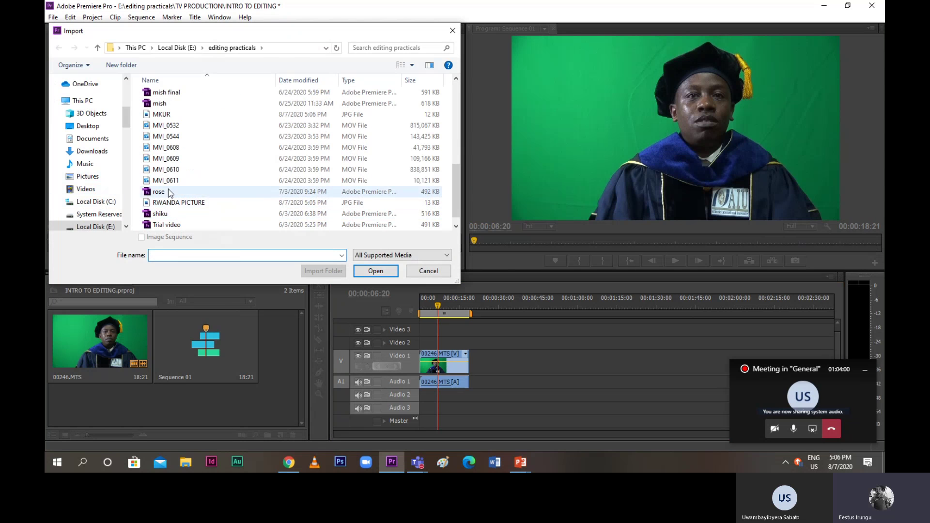
pyautogui.scroll(1, 169, 188)
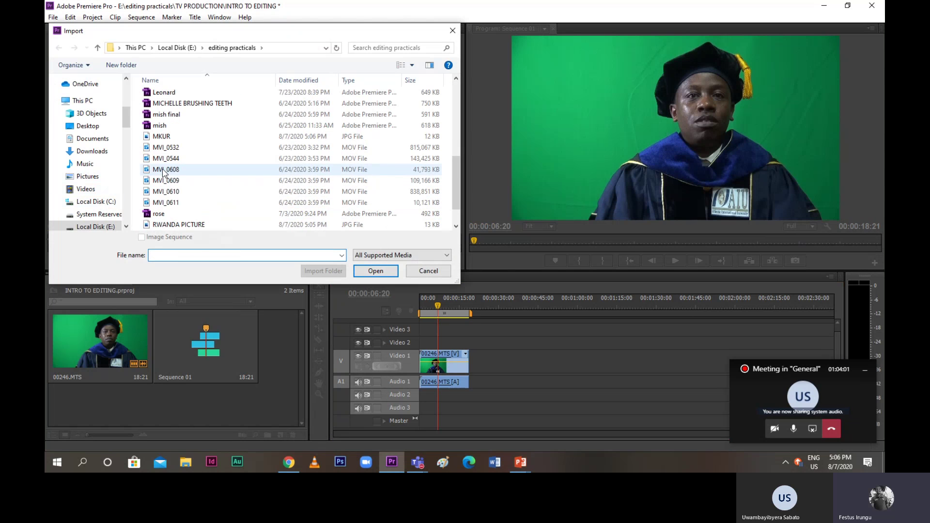
pyautogui.click(178, 226)
pyautogui.click(373, 270)
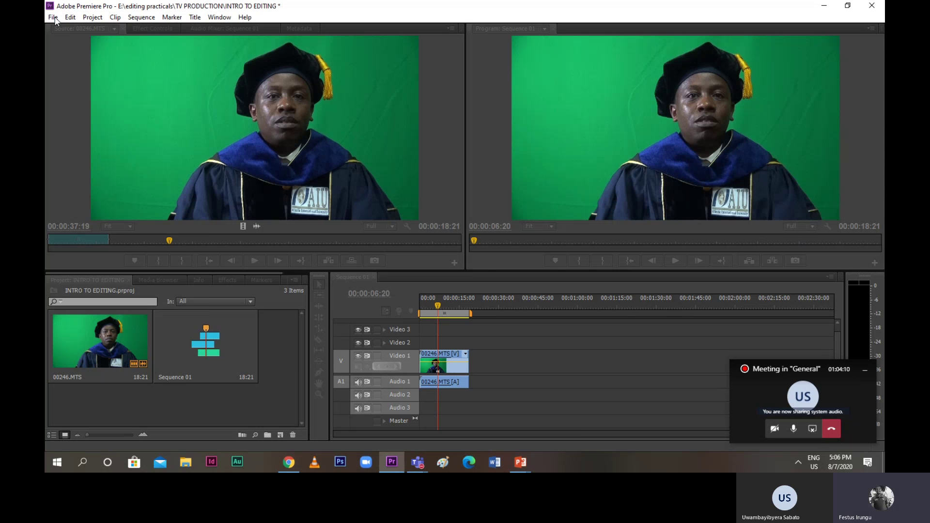
pyautogui.click(53, 17)
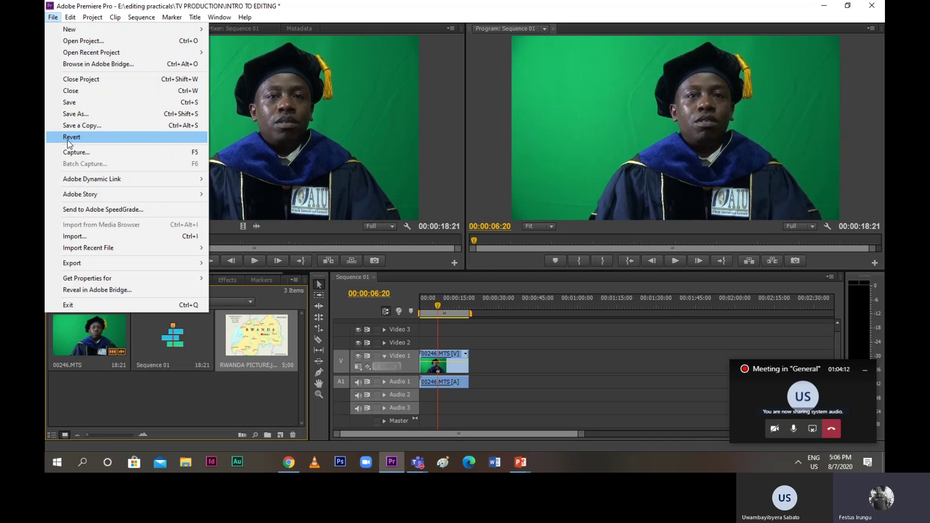
# Open the Import dialog again and browse the editing practicals file list
pyautogui.click(80, 237)
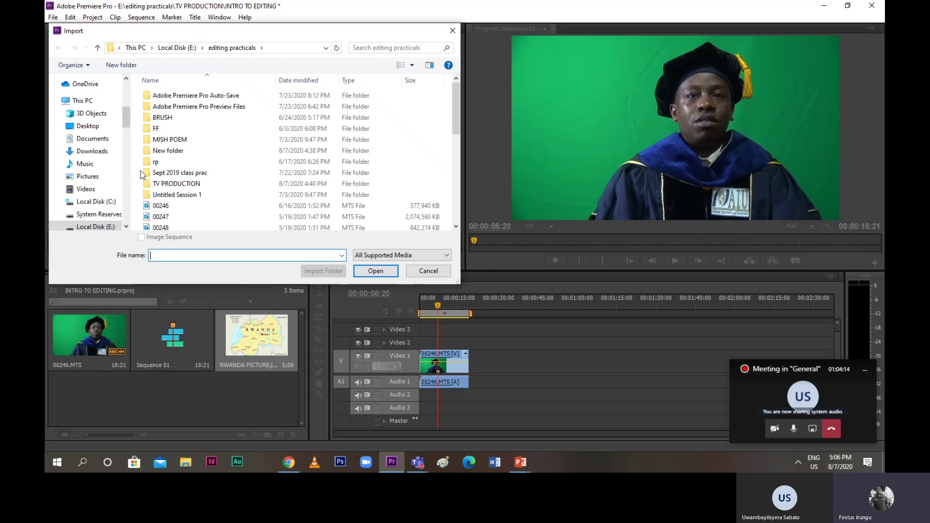
pyautogui.scroll(-2, 171, 194)
pyautogui.scroll(-5, 170, 193)
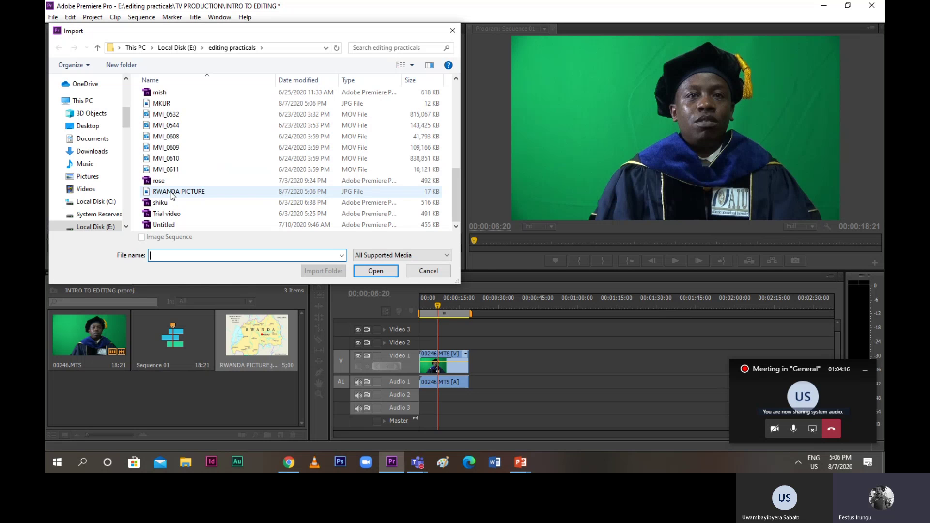
pyautogui.scroll(1, 171, 194)
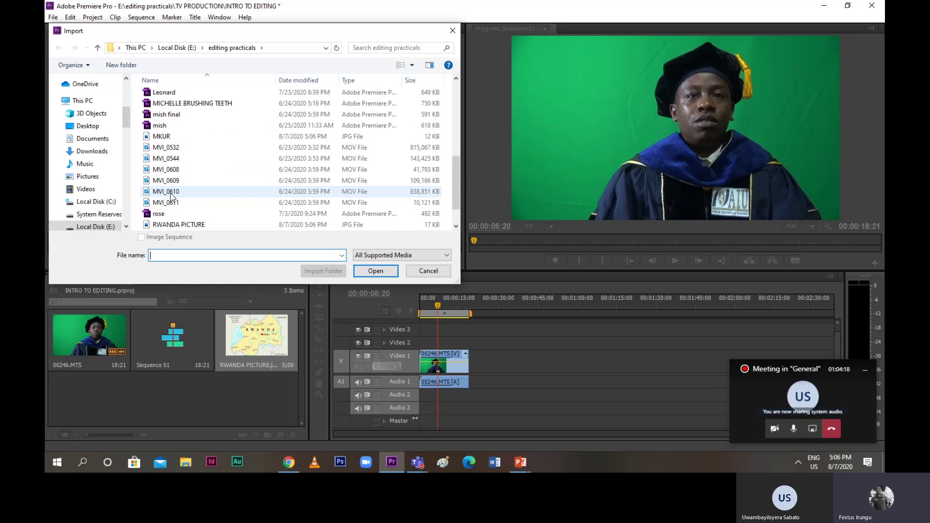
pyautogui.scroll(1, 171, 195)
pyautogui.scroll(1, 171, 195)
pyautogui.scroll(-3, 171, 195)
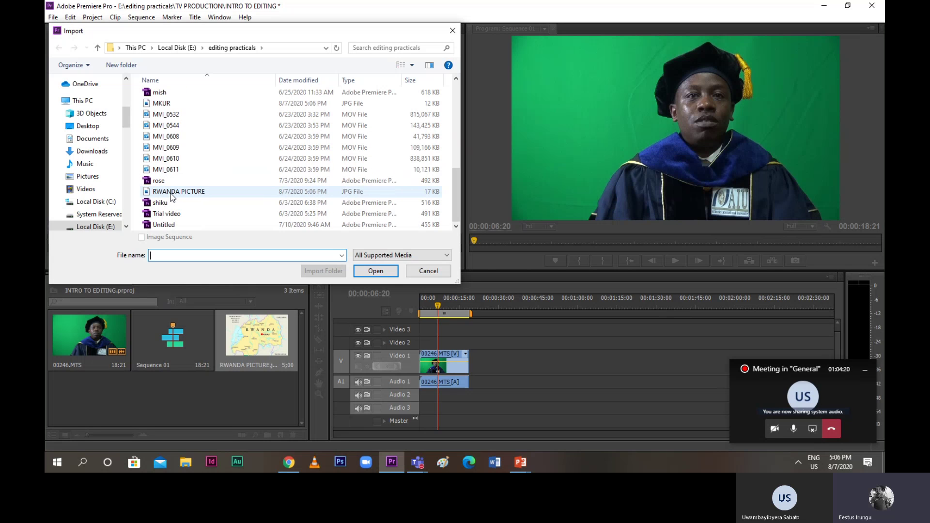
pyautogui.scroll(2, 171, 195)
pyautogui.scroll(3, 170, 195)
pyautogui.scroll(-5, 171, 195)
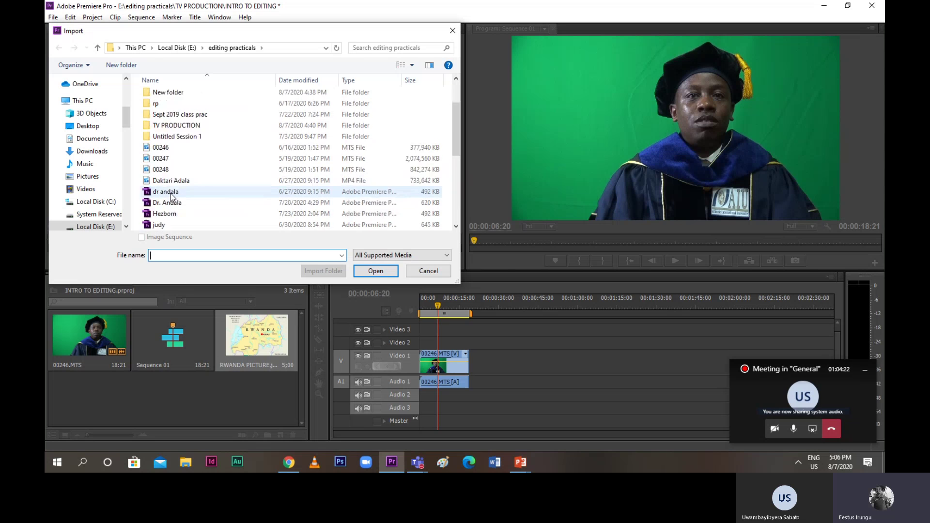
pyautogui.scroll(4, 171, 195)
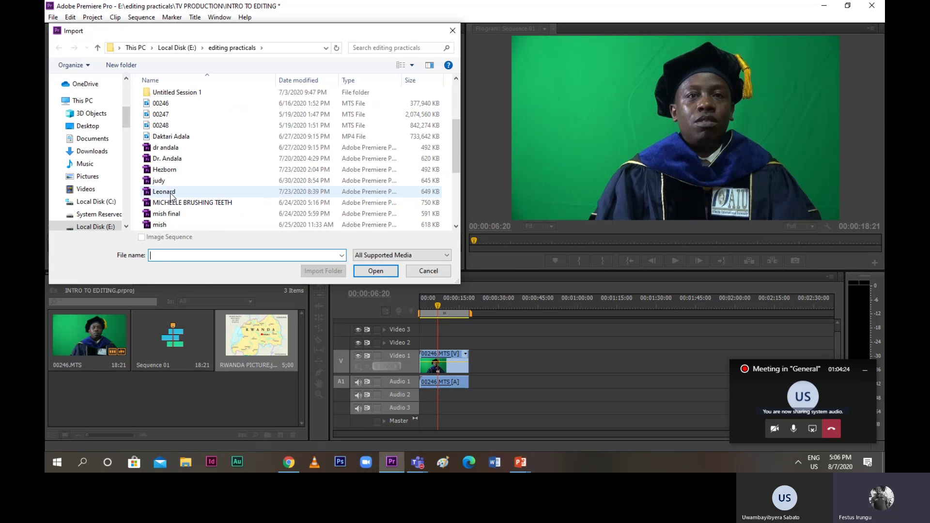
pyautogui.scroll(3, 170, 196)
pyautogui.click(171, 195)
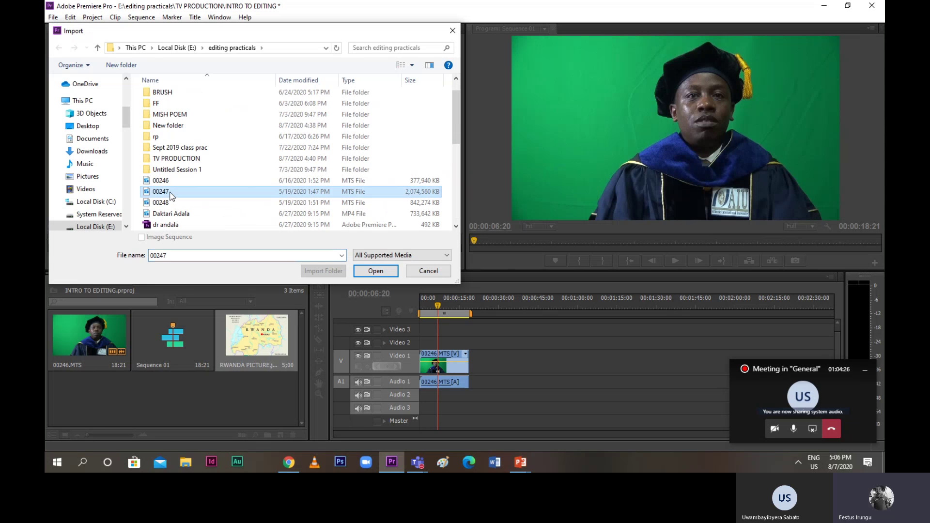
# Find MKUR.jpg in the list and import it into the project
pyautogui.press('m')
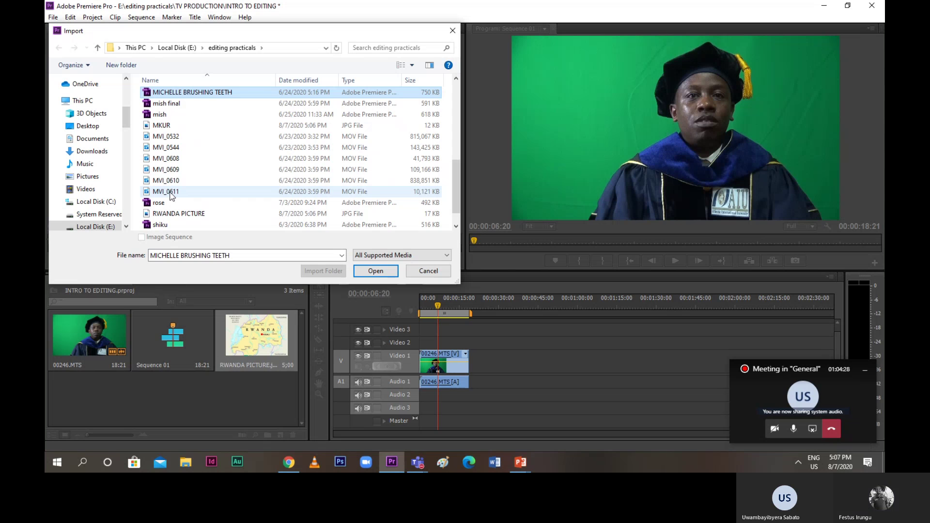
pyautogui.press('Down')
pyautogui.press('Down')
pyautogui.press('Down')
pyautogui.press('Down')
pyautogui.press('Down')
pyautogui.press('Down')
pyautogui.press('Down')
pyautogui.press('Down')
pyautogui.press('Down')
pyautogui.press('m')
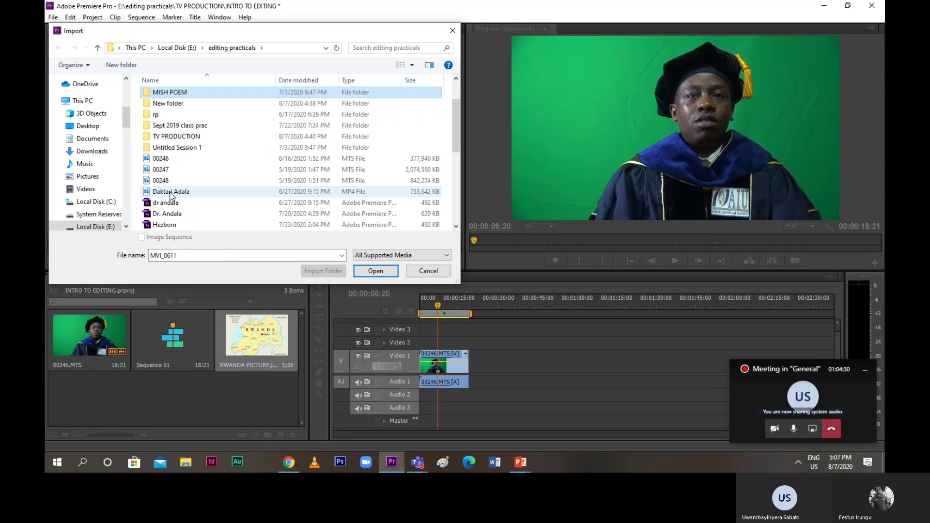
pyautogui.press('m')
pyautogui.press('Down')
pyautogui.press('Down')
pyautogui.press('Down')
pyautogui.press('Down')
pyautogui.press('Down')
pyautogui.press('Down')
pyautogui.press('Down')
pyautogui.press('Down')
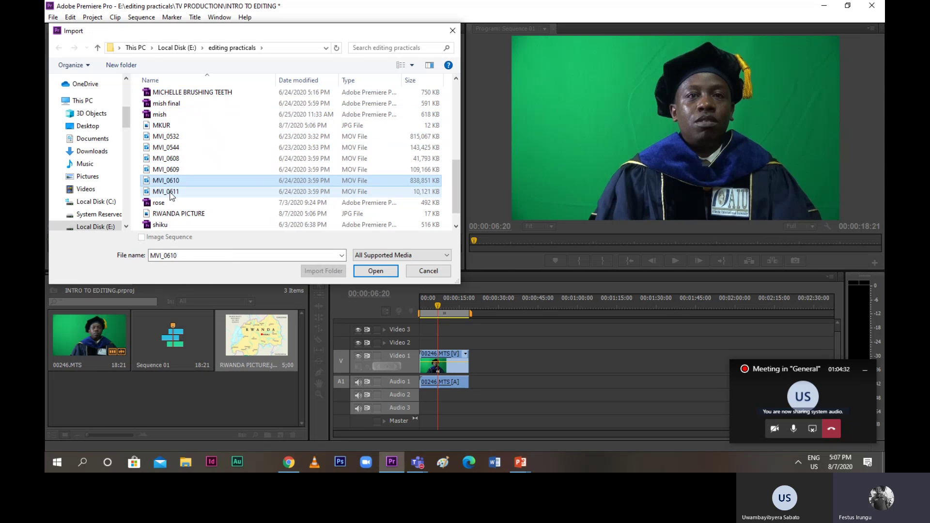
pyautogui.press('m')
pyautogui.press('m')
pyautogui.press('m')
pyautogui.press('Down')
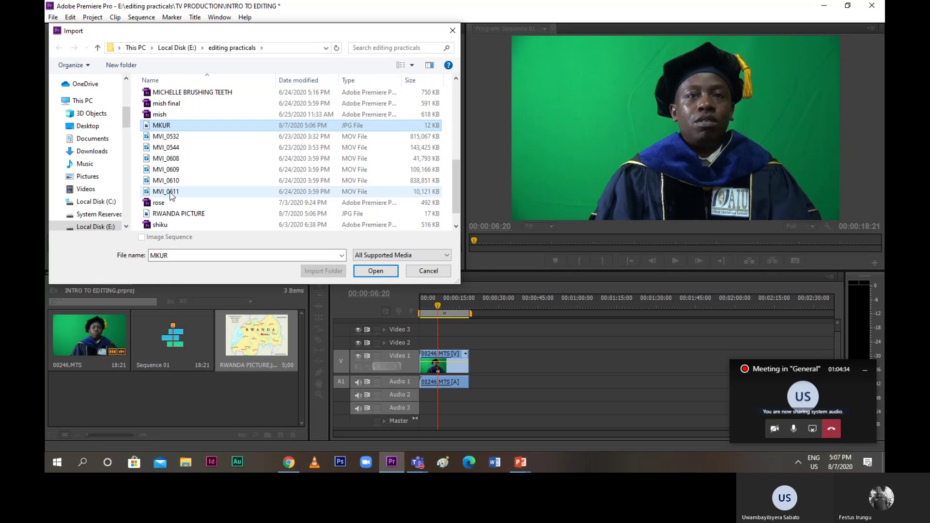
pyautogui.click(159, 126)
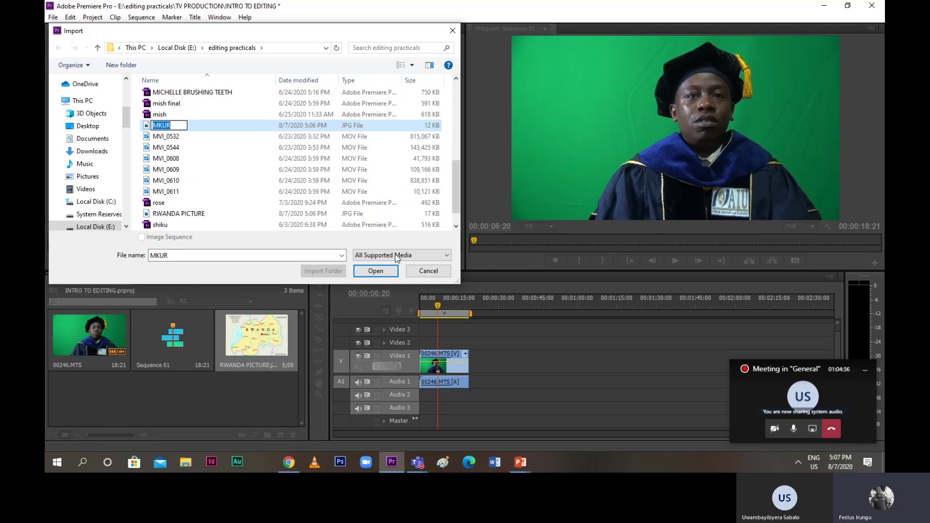
pyautogui.click(377, 272)
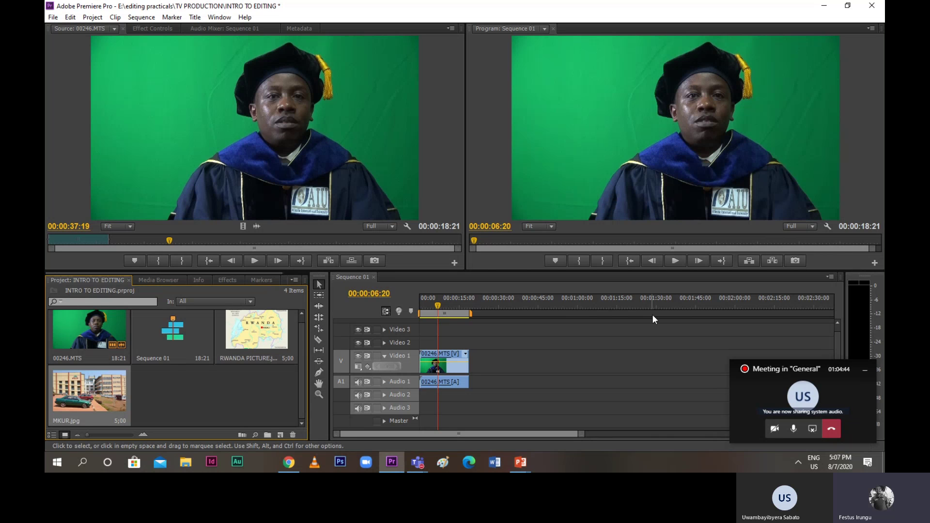
pyautogui.click(675, 262)
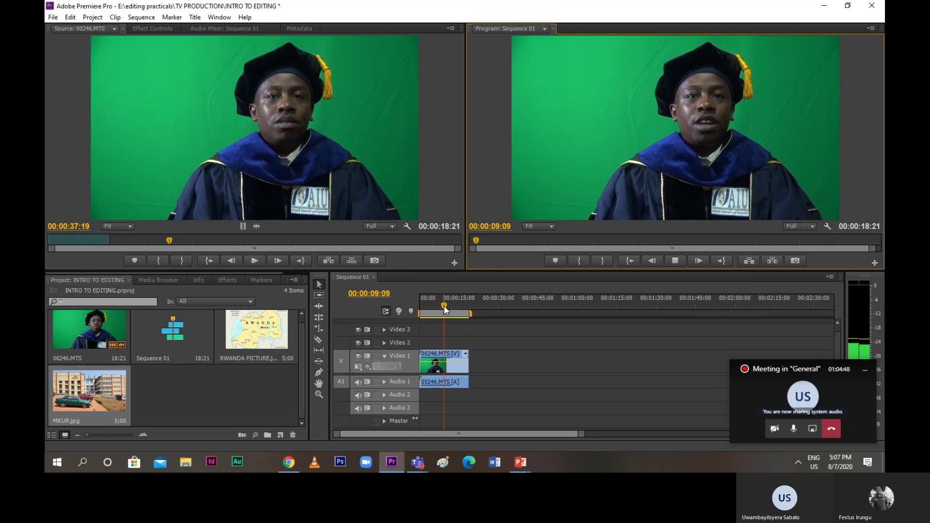
pyautogui.moveTo(444, 306); pyautogui.dragTo(434, 305)
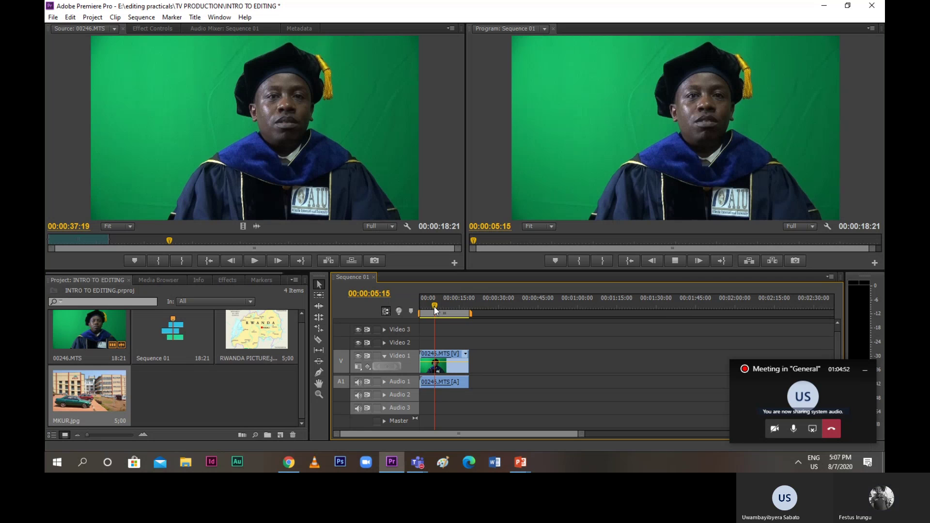
pyautogui.moveTo(434, 307); pyautogui.dragTo(429, 310)
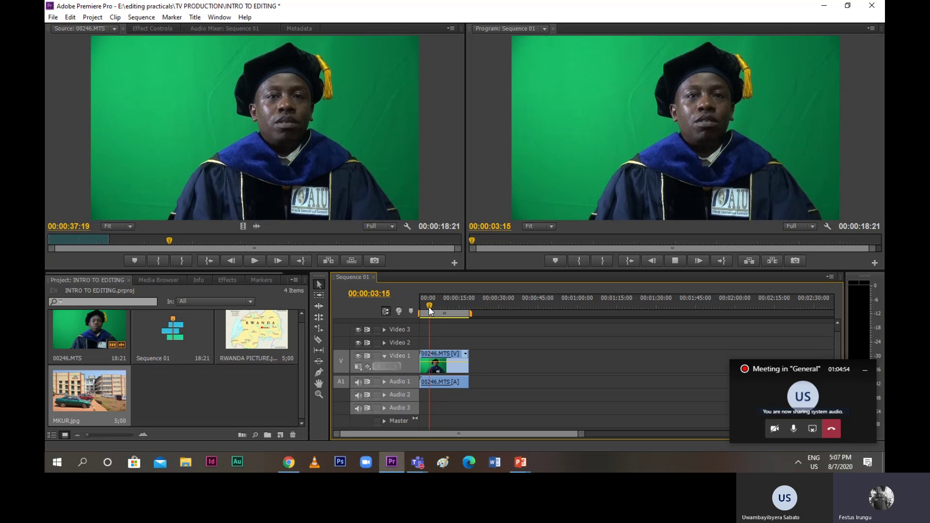
pyautogui.click(685, 270)
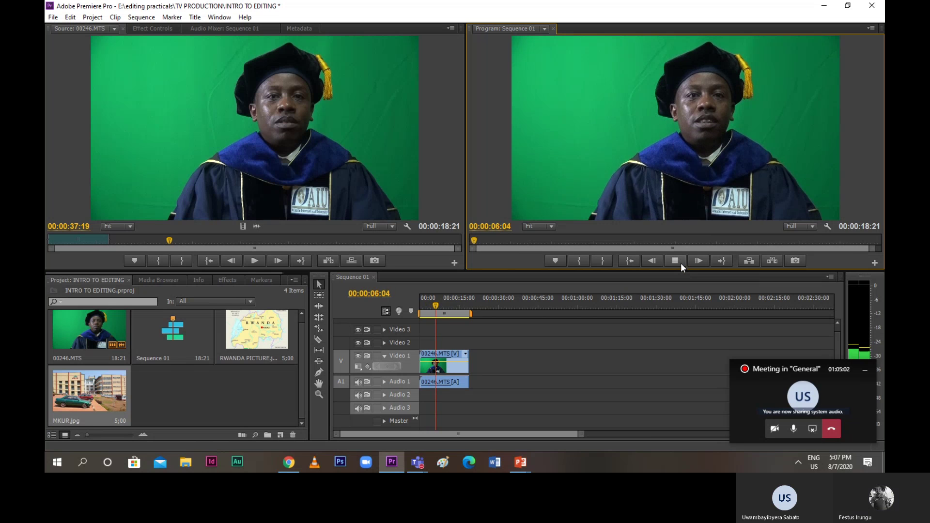
pyautogui.click(681, 263)
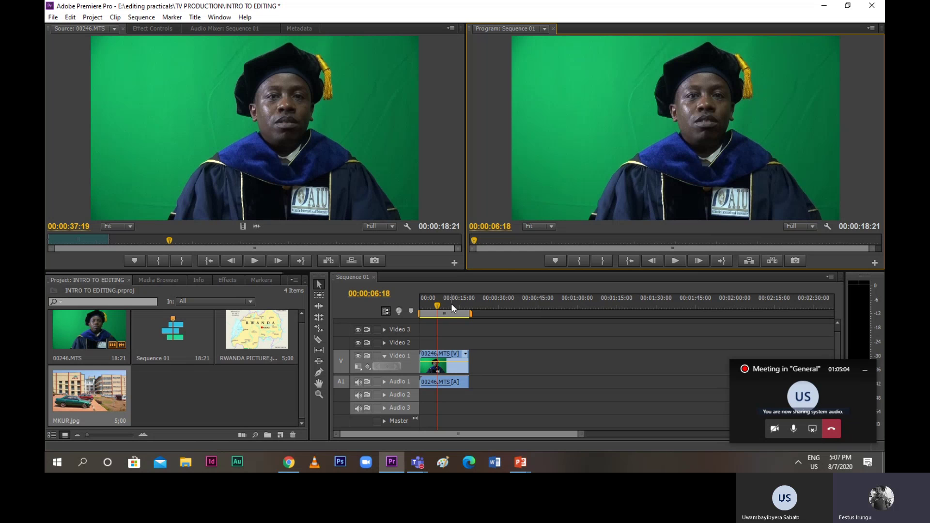
pyautogui.click(440, 368)
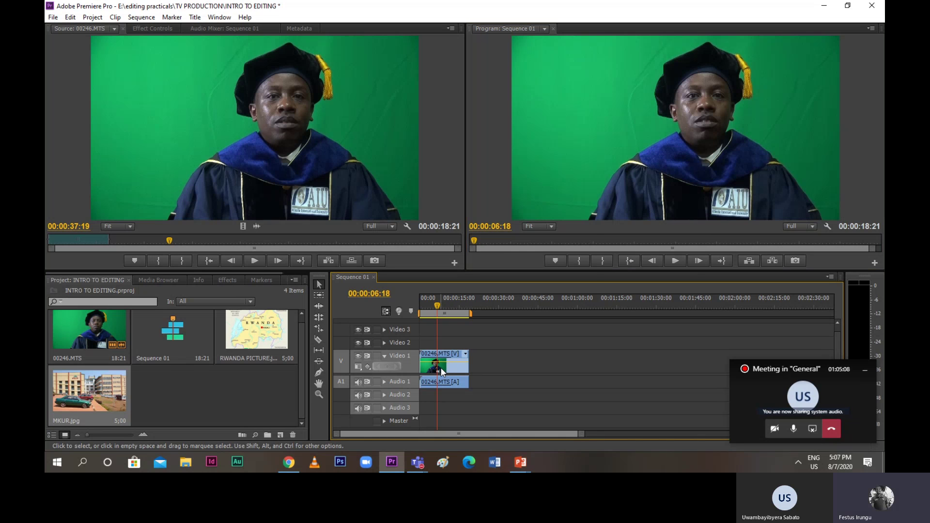
# Unlink the 00246.MTS clip's video from its audio on the timeline
pyautogui.rightClick(440, 368)
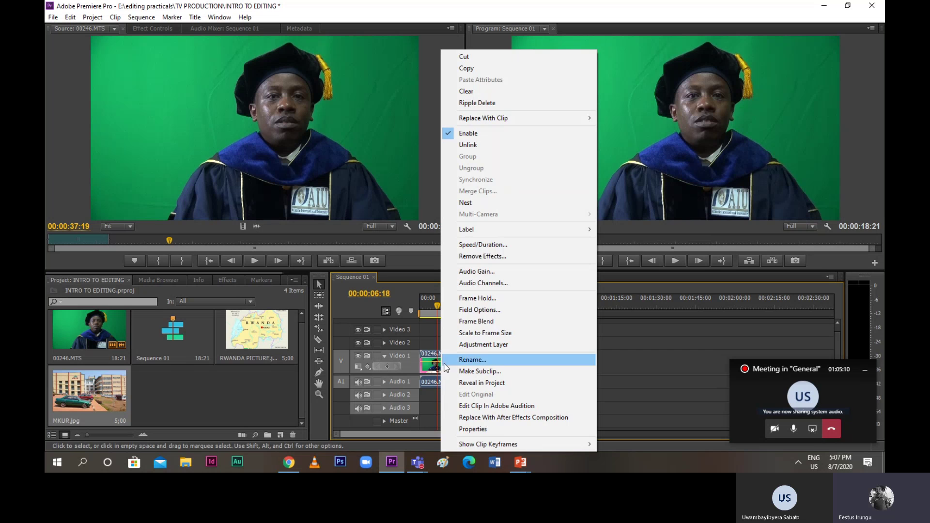
pyautogui.click(473, 146)
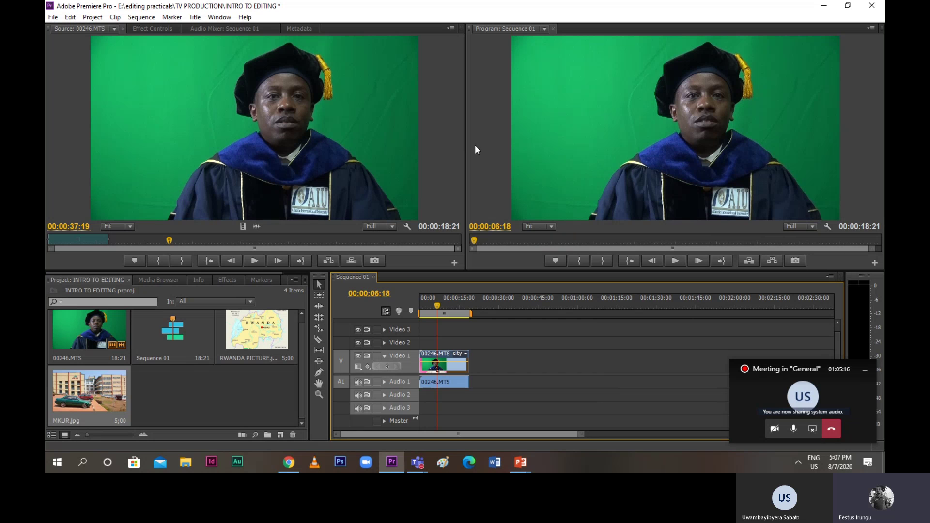
pyautogui.click(318, 341)
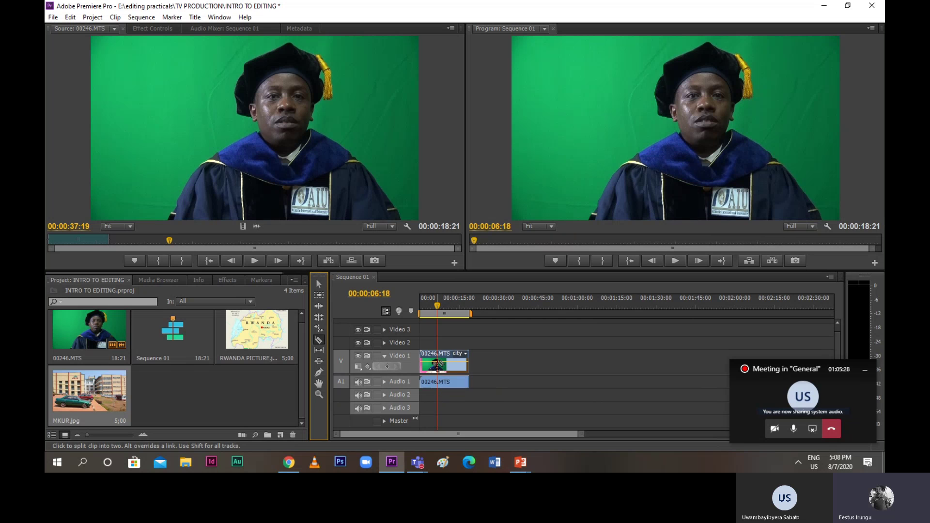
pyautogui.click(439, 364)
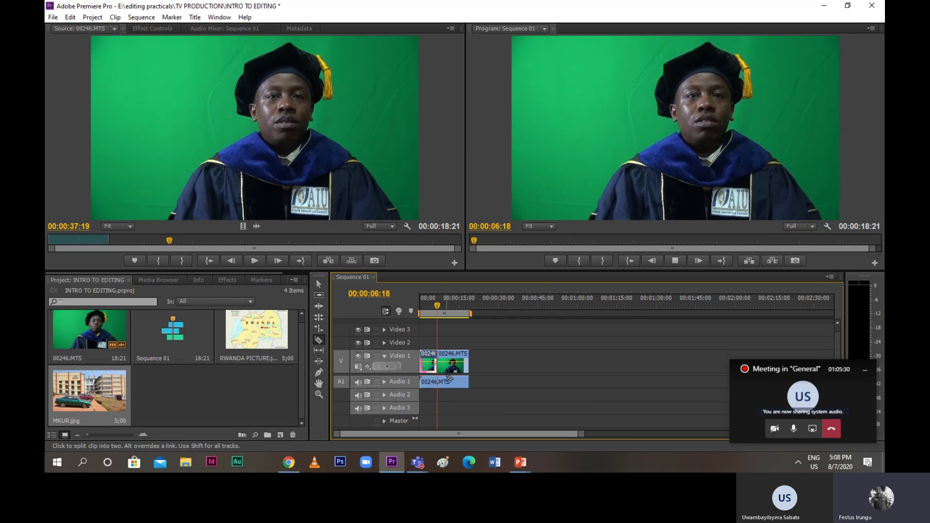
pyautogui.click(447, 381)
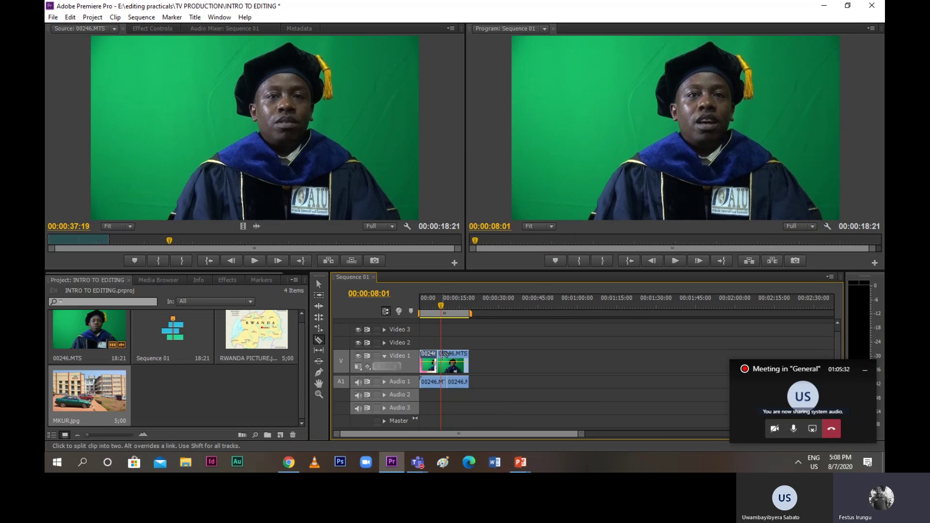
pyautogui.click(441, 361)
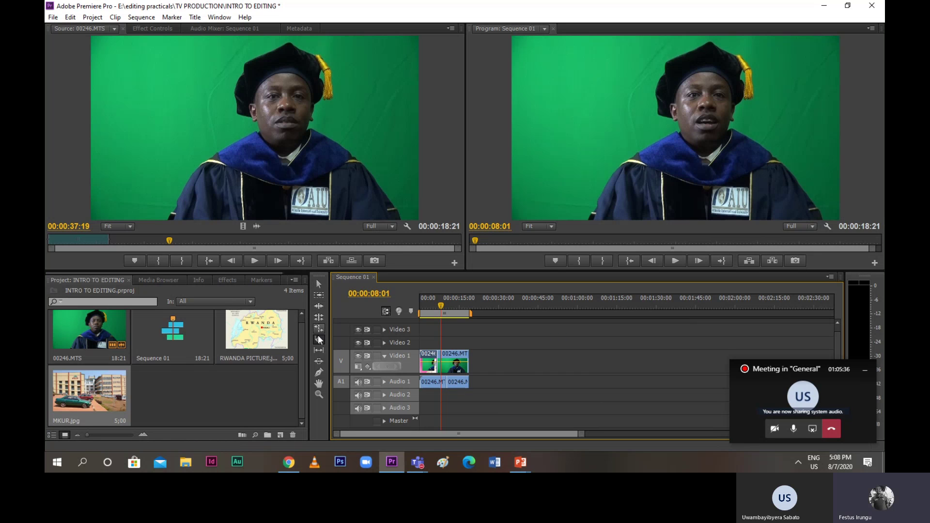
pyautogui.click(318, 285)
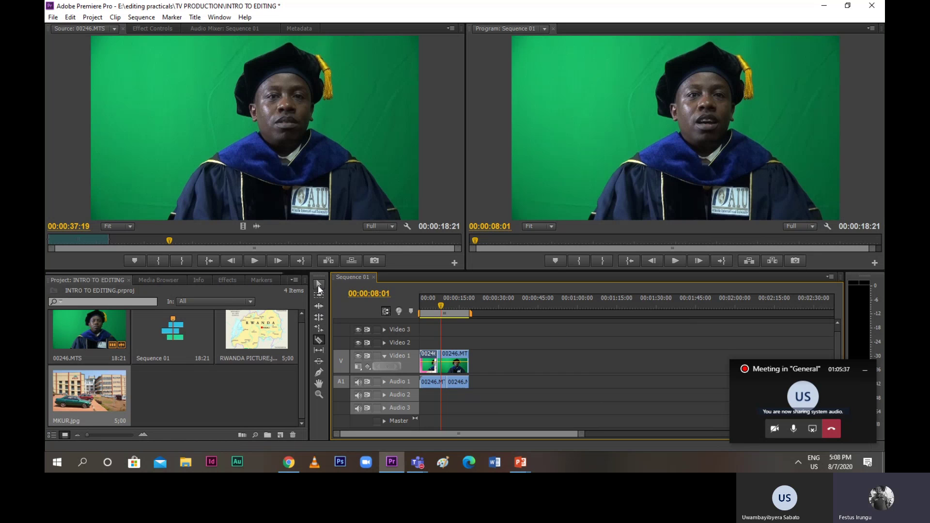
pyautogui.click(439, 368)
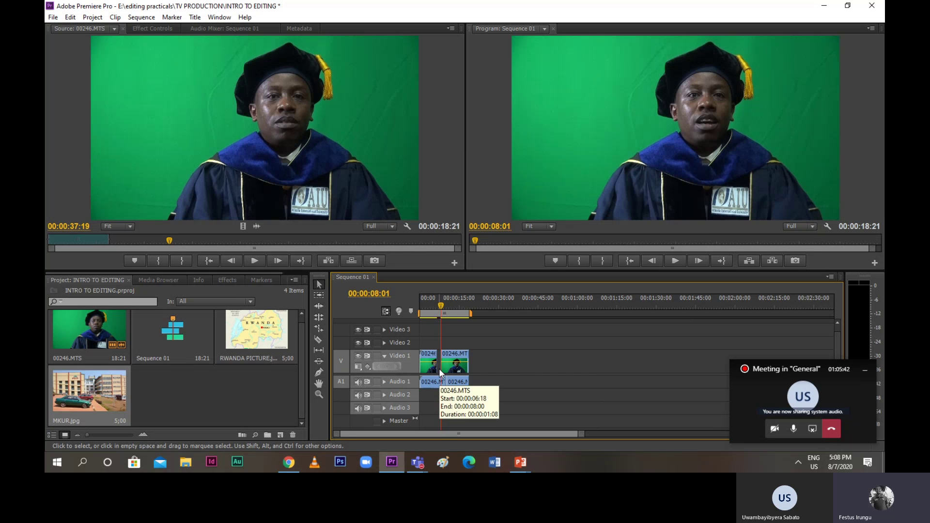
pyautogui.moveTo(443, 304); pyautogui.dragTo(417, 310)
pyautogui.press('space')
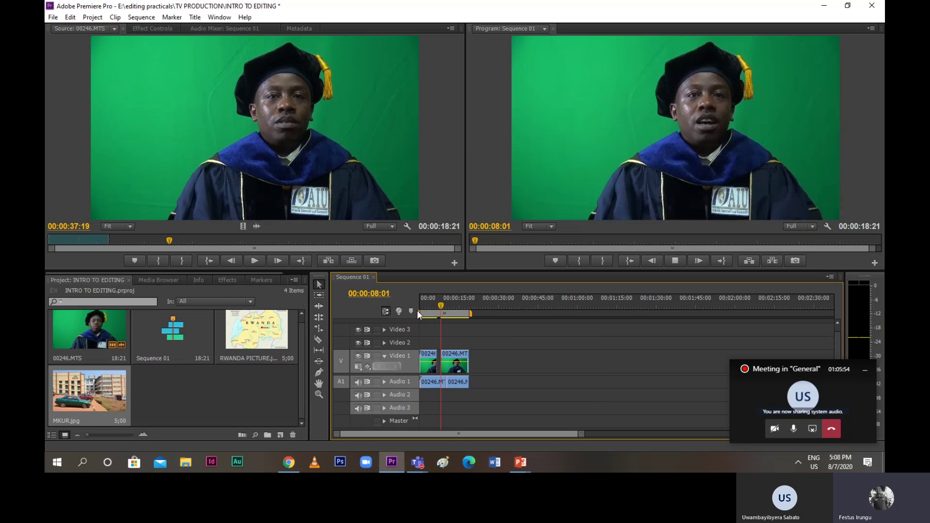
# Review the gap near 00:00:06:15 and drop RWANDA PICTURE into the sequence there
pyautogui.press('space')
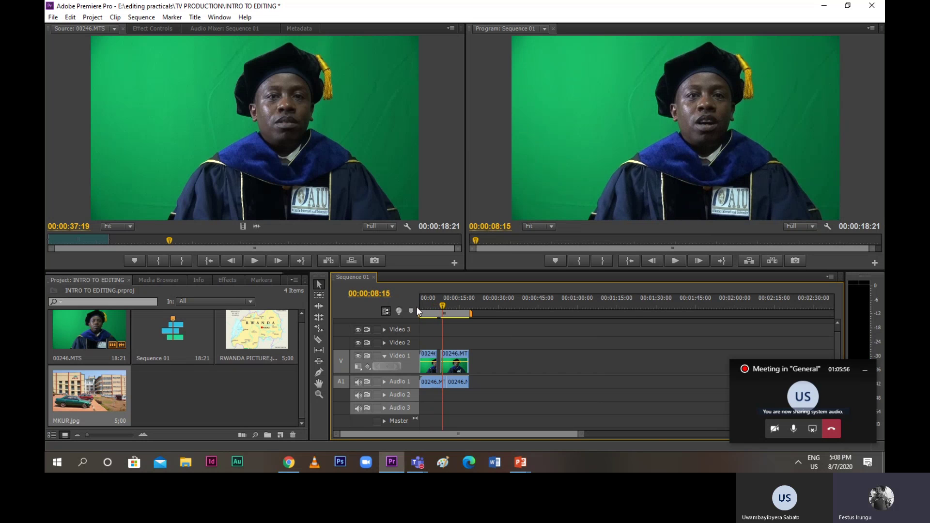
pyautogui.moveTo(443, 309); pyautogui.dragTo(438, 310)
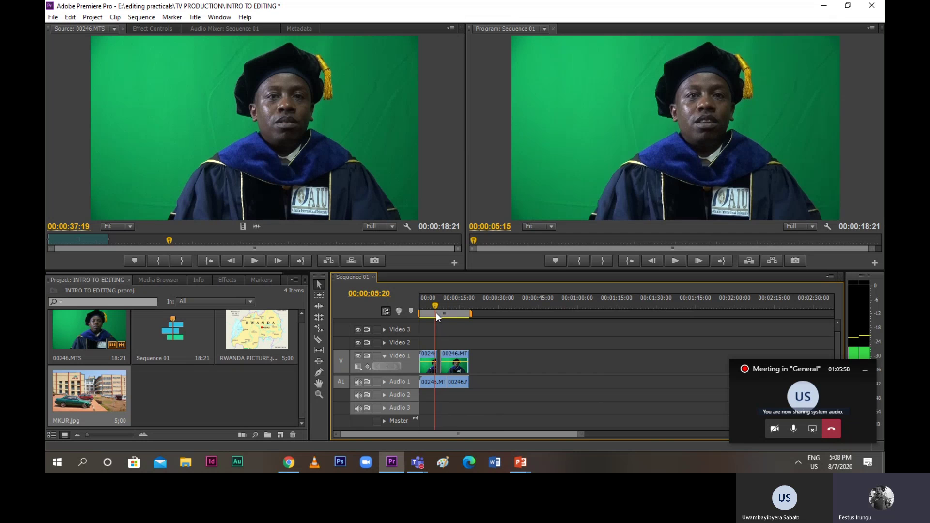
pyautogui.press('space')
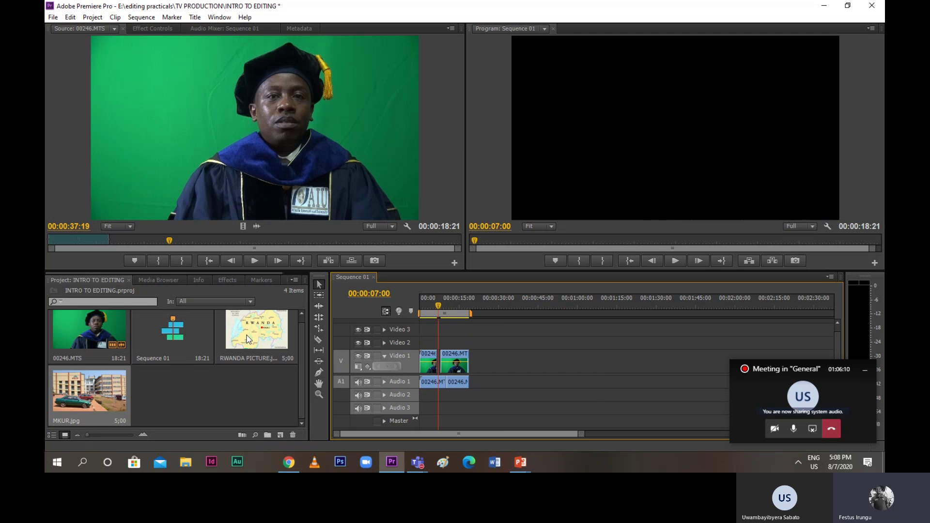
pyautogui.moveTo(248, 339); pyautogui.dragTo(438, 342)
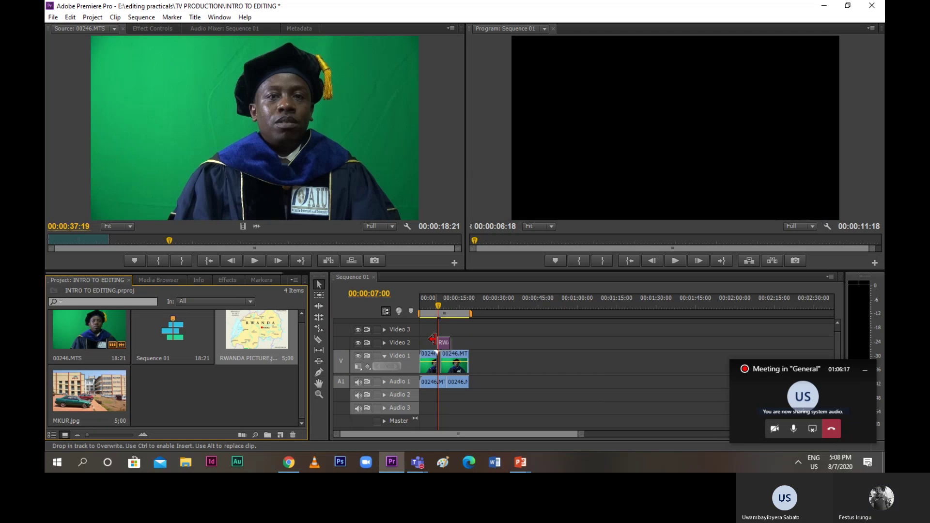
pyautogui.click(435, 311)
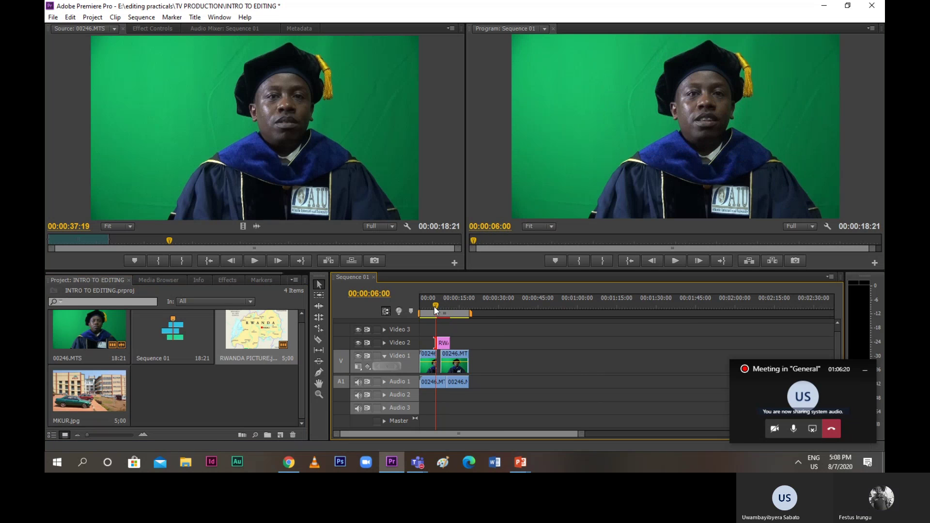
pyautogui.press('space')
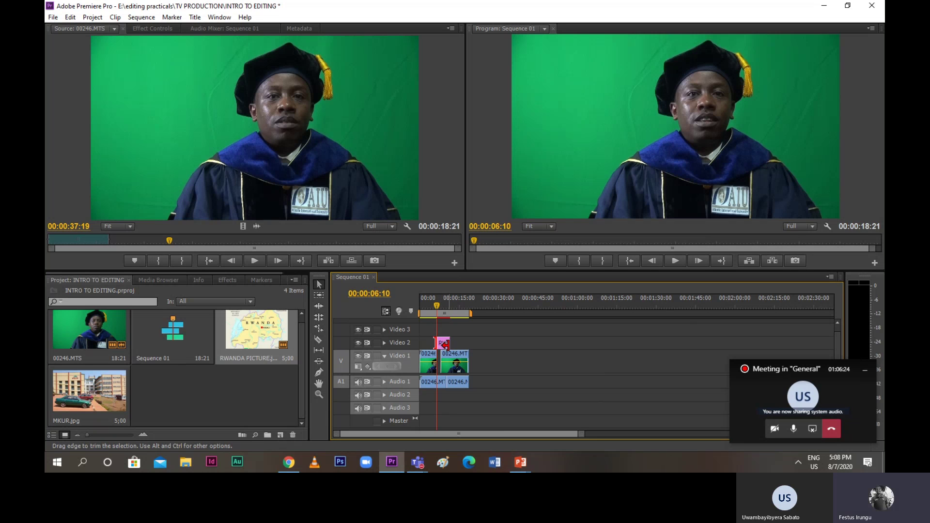
# Shorten the map clip and move it onto Video 1 between the two 00246 pieces
pyautogui.moveTo(445, 344); pyautogui.dragTo(433, 343)
pyautogui.click(436, 306)
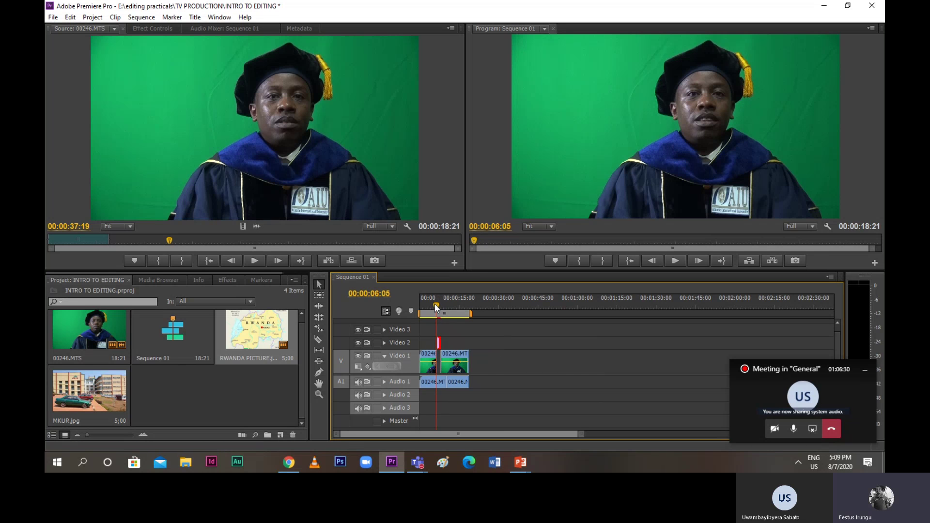
pyautogui.moveTo(436, 307); pyautogui.dragTo(435, 306)
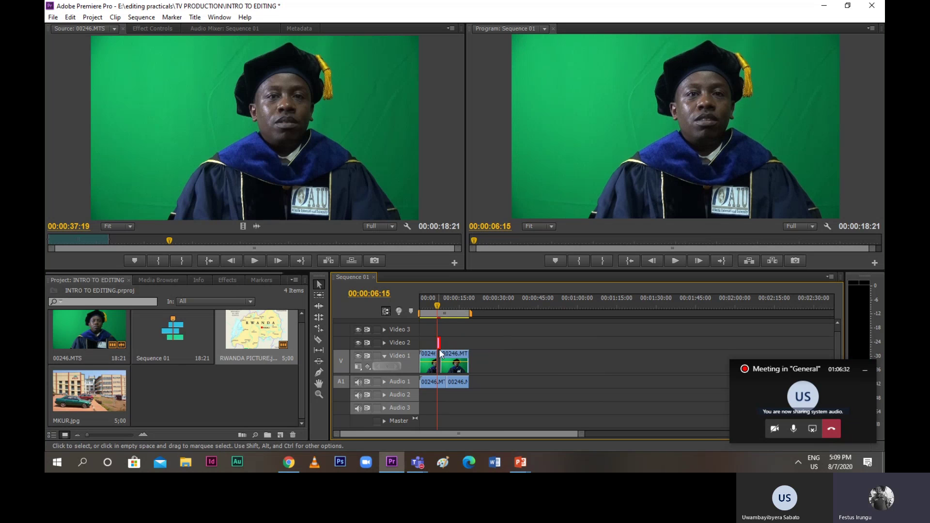
pyautogui.moveTo(438, 344); pyautogui.dragTo(440, 369)
pyautogui.moveTo(436, 306); pyautogui.dragTo(432, 306)
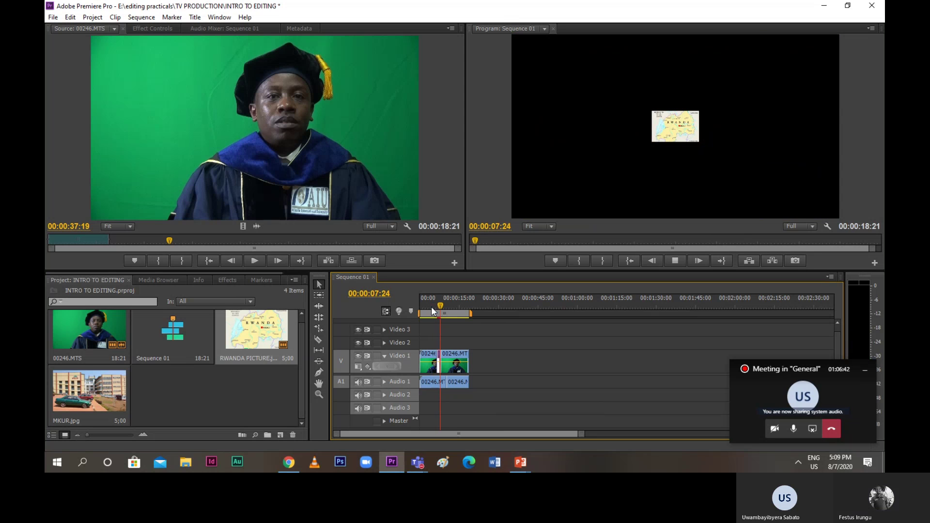
# Scale the RWANDA PICTURE clip on Video 1 to frame size
pyautogui.click(431, 306)
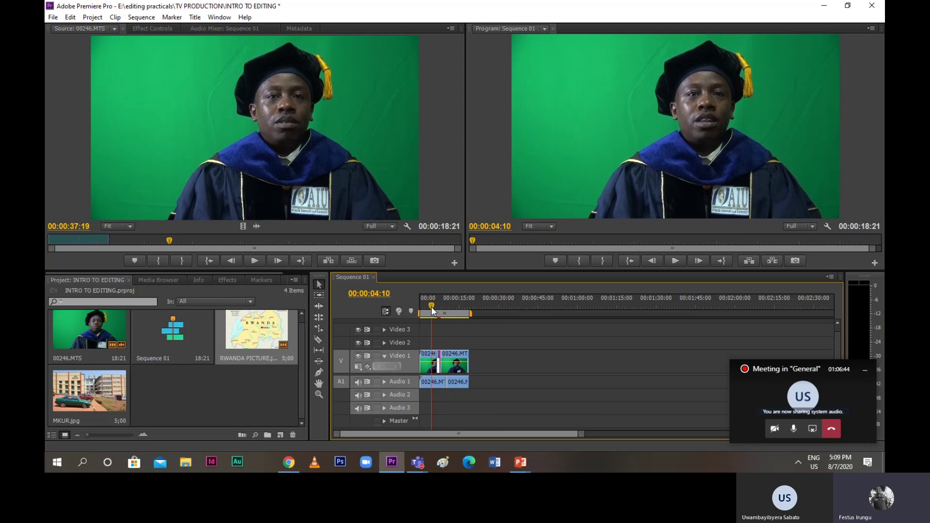
pyautogui.press('space')
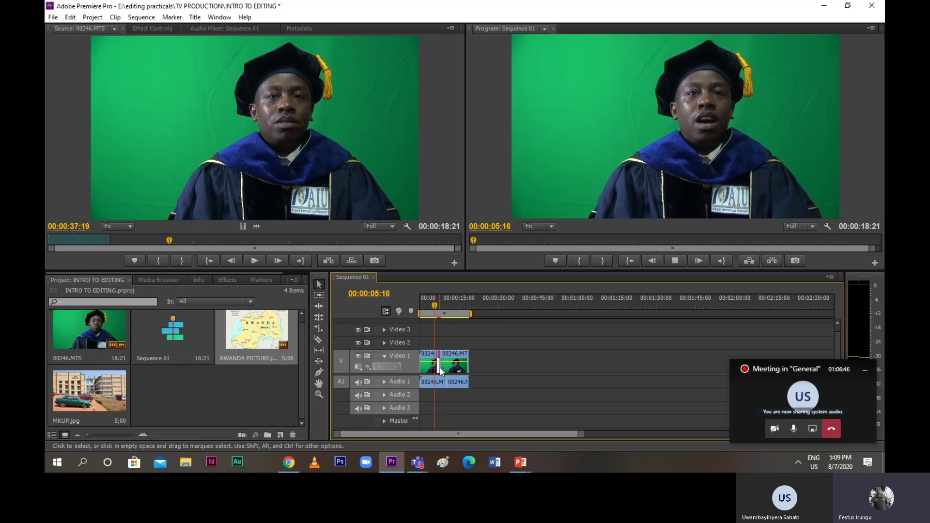
pyautogui.rightClick(438, 370)
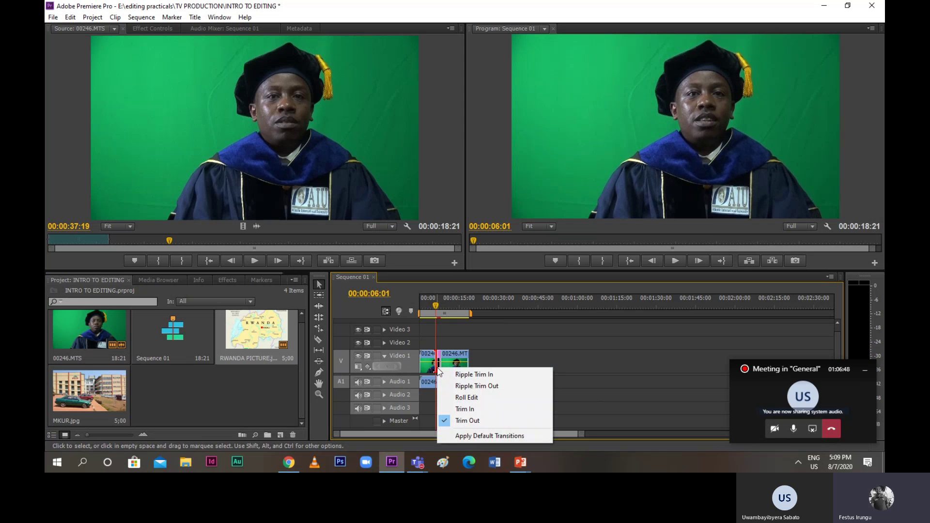
pyautogui.click(441, 365)
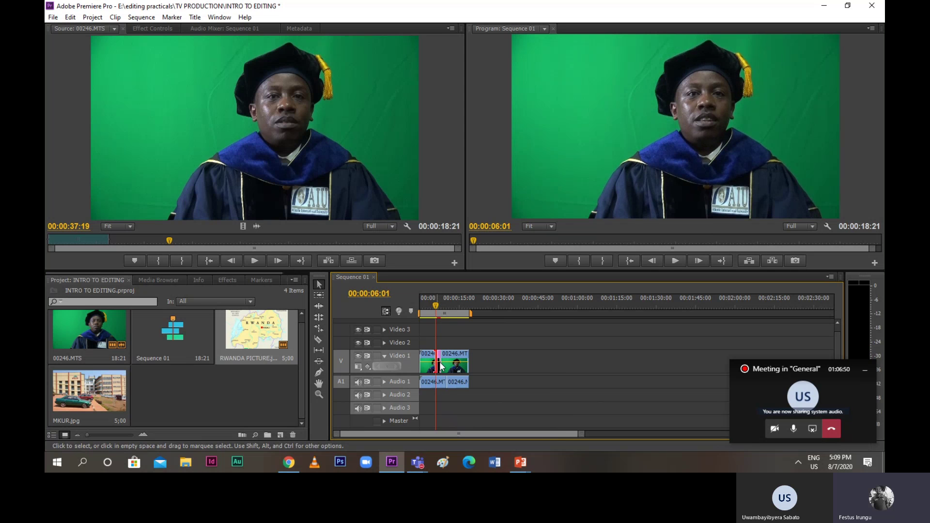
pyautogui.rightClick(438, 368)
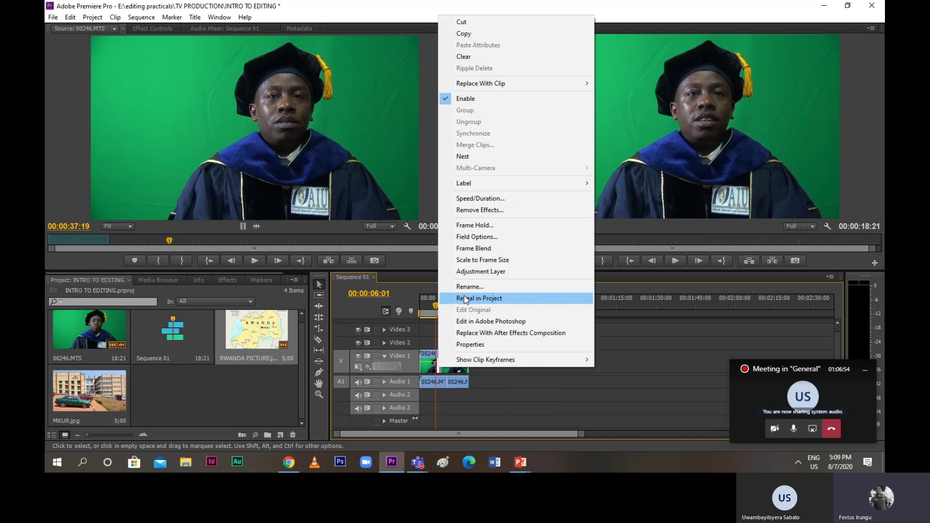
pyautogui.click(469, 260)
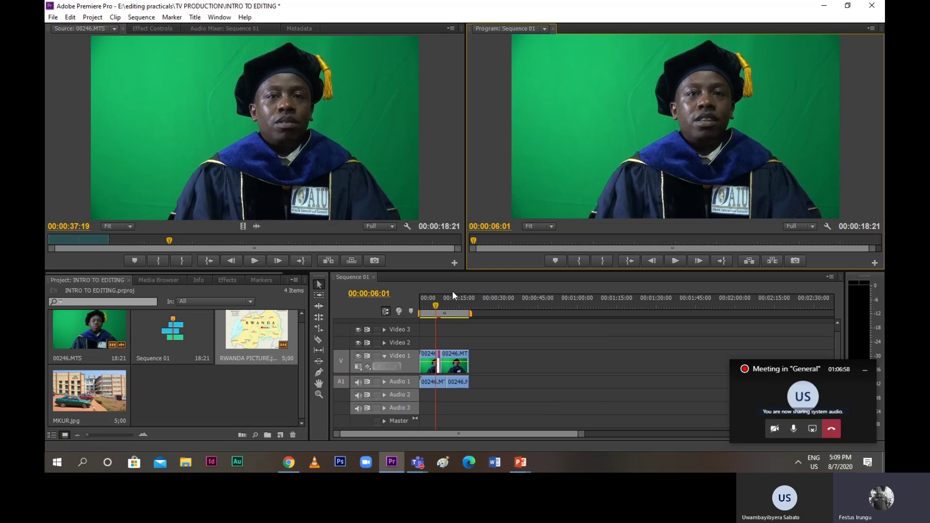
pyautogui.press('space')
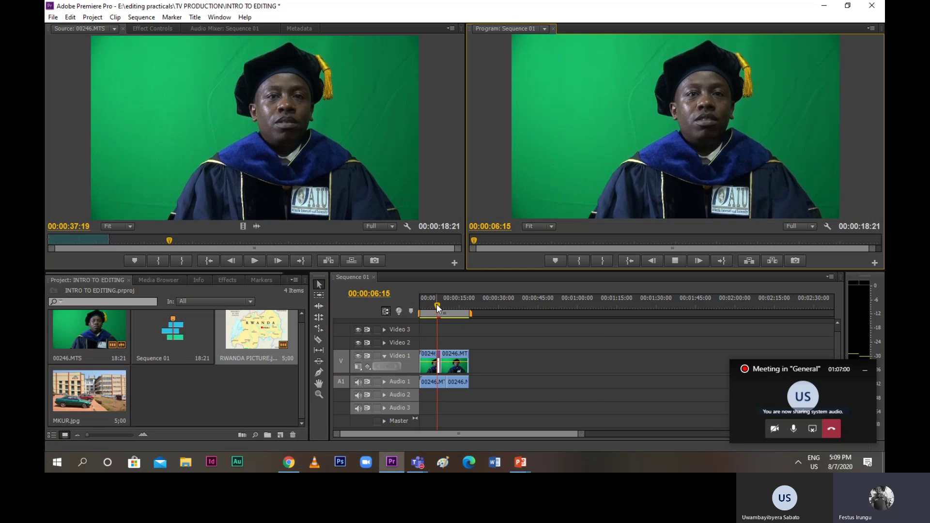
# Apply a Frame Hold on the map clip's In Point
pyautogui.click(437, 303)
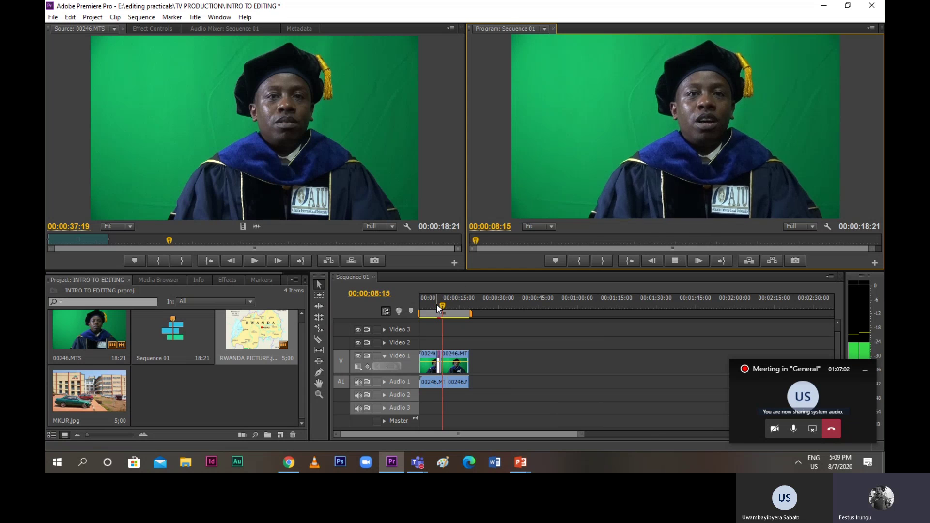
pyautogui.rightClick(441, 371)
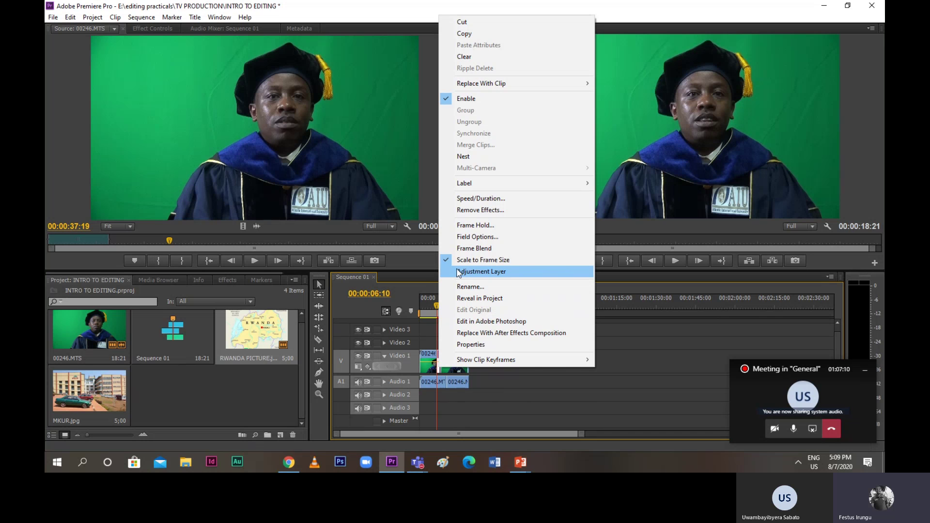
pyautogui.click(463, 227)
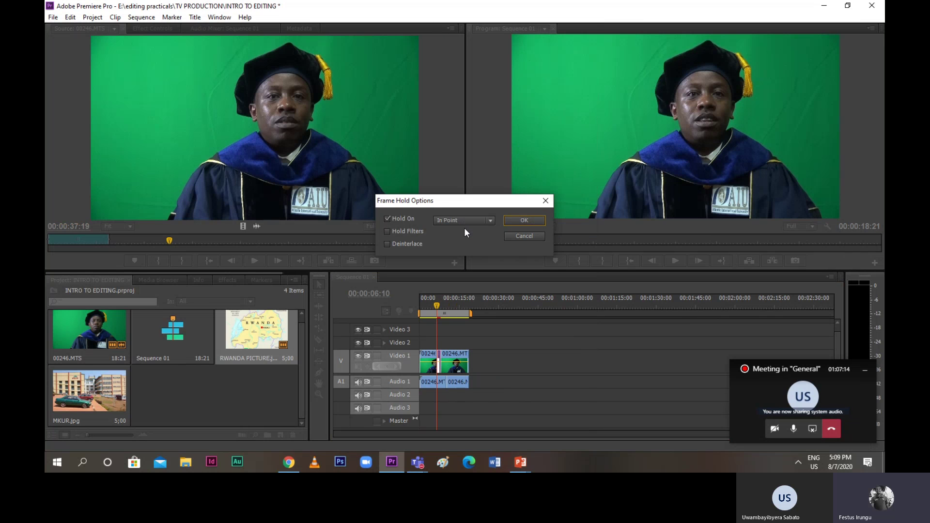
pyautogui.click(510, 220)
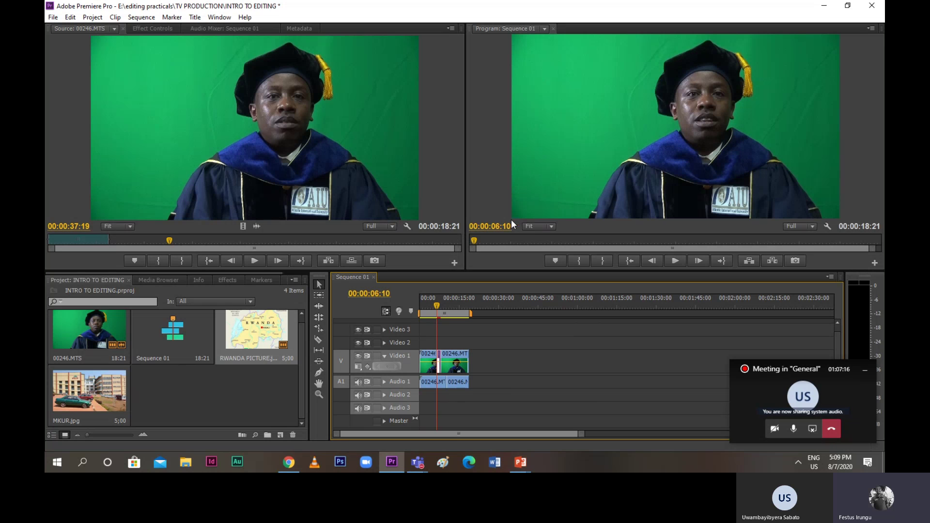
pyautogui.doubleClick(441, 363)
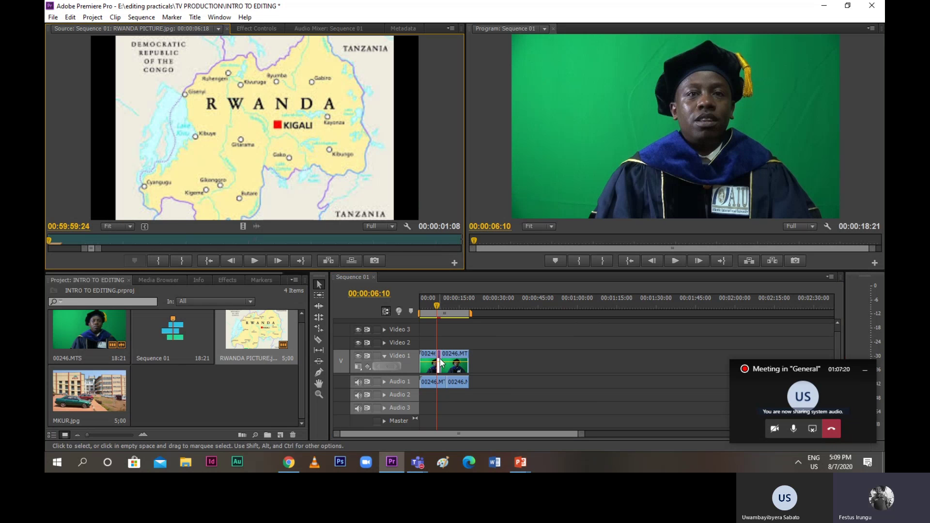
pyautogui.rightClick(368, 182)
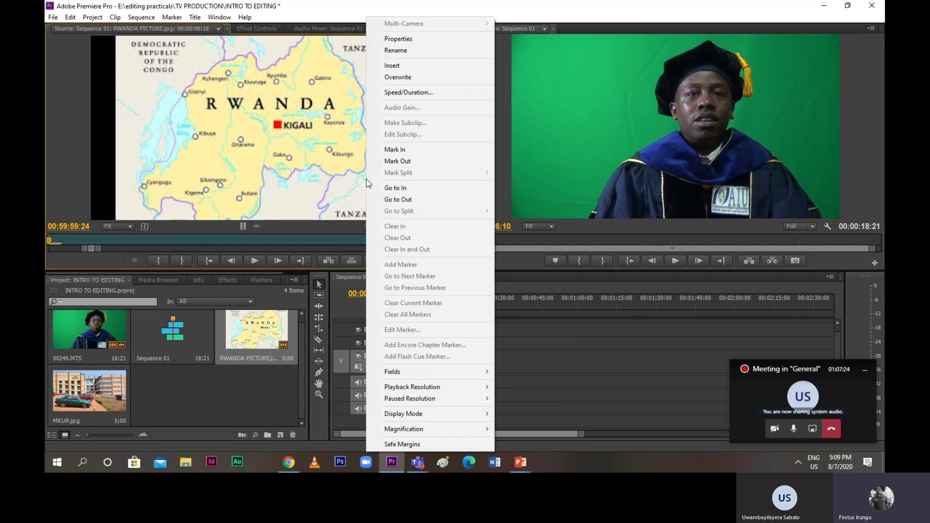
pyautogui.click(544, 354)
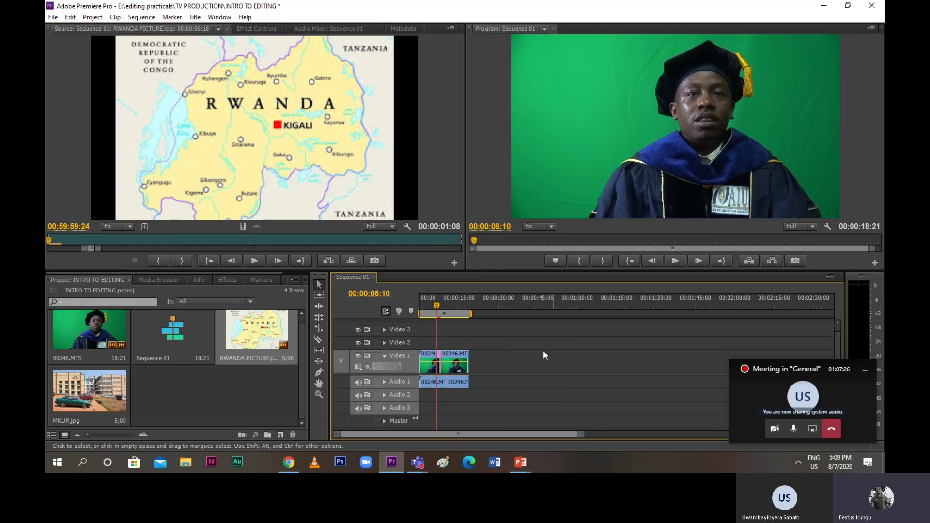
pyautogui.click(393, 227)
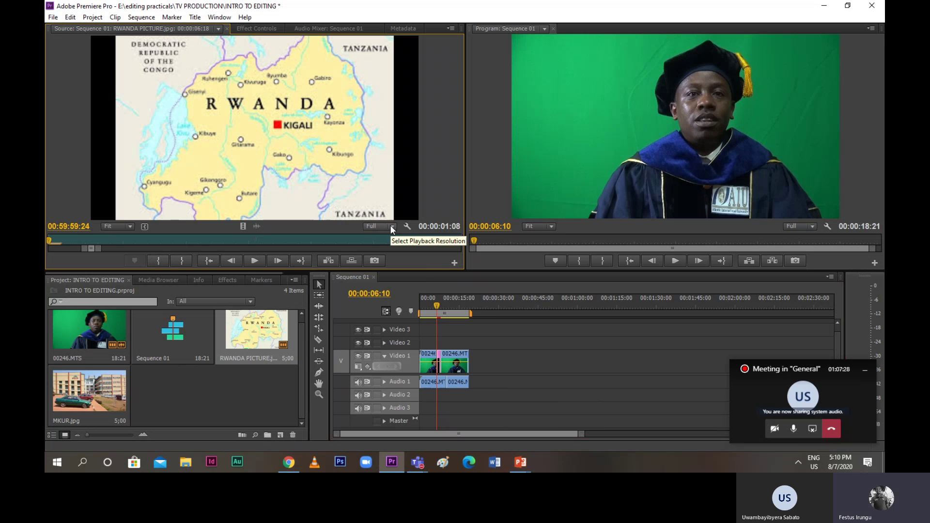
pyautogui.click(393, 227)
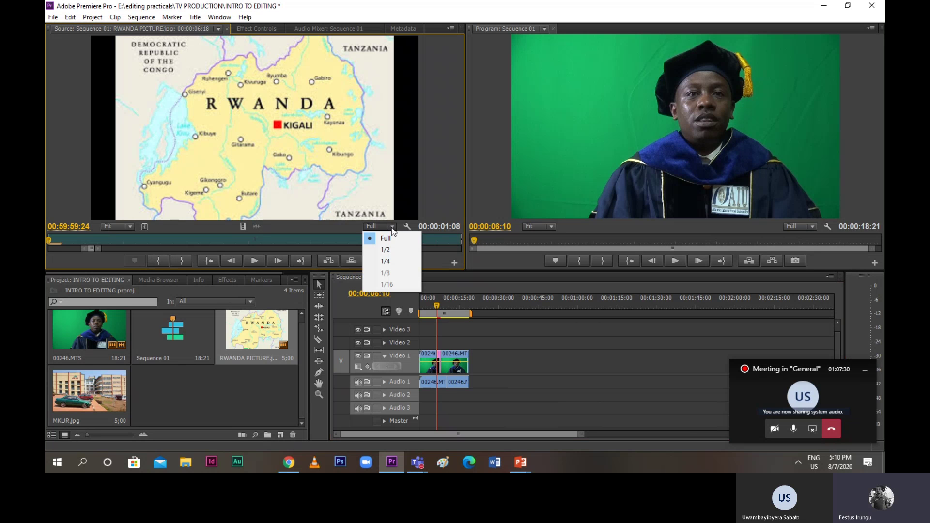
pyautogui.click(388, 238)
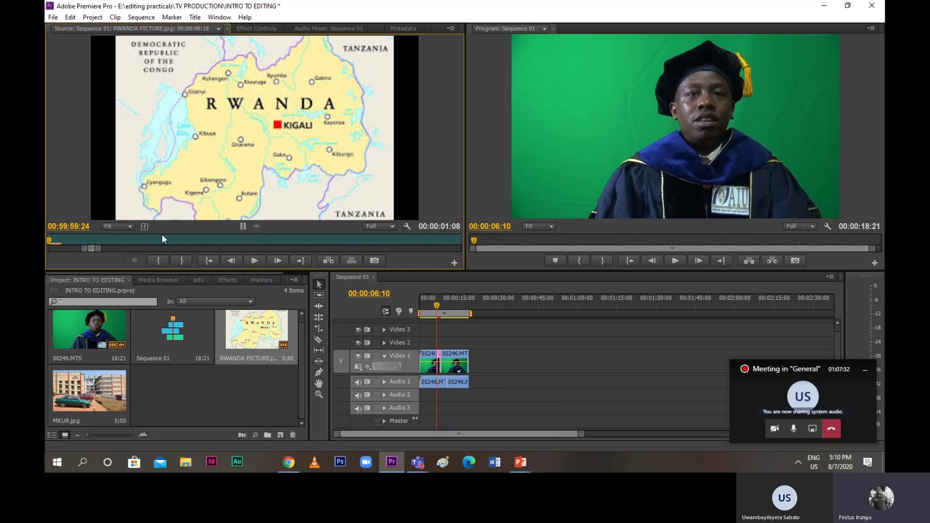
pyautogui.click(129, 226)
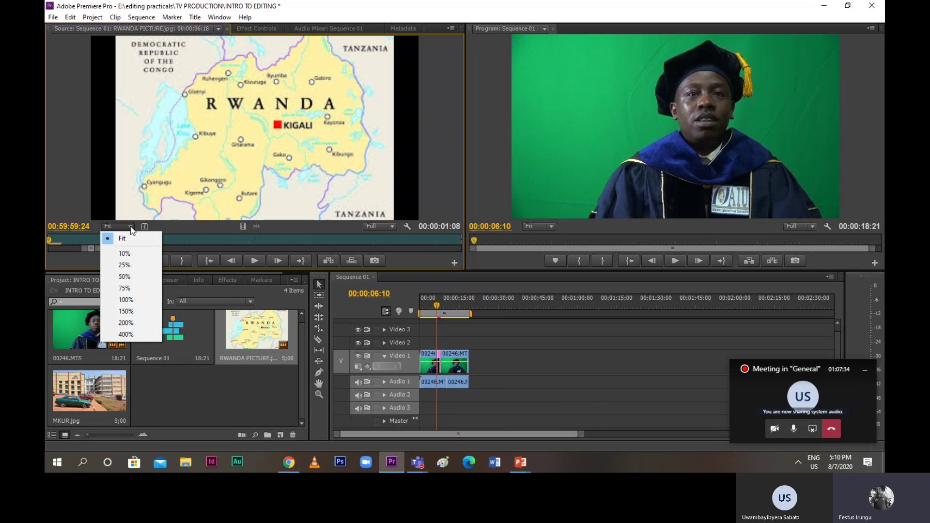
pyautogui.click(123, 237)
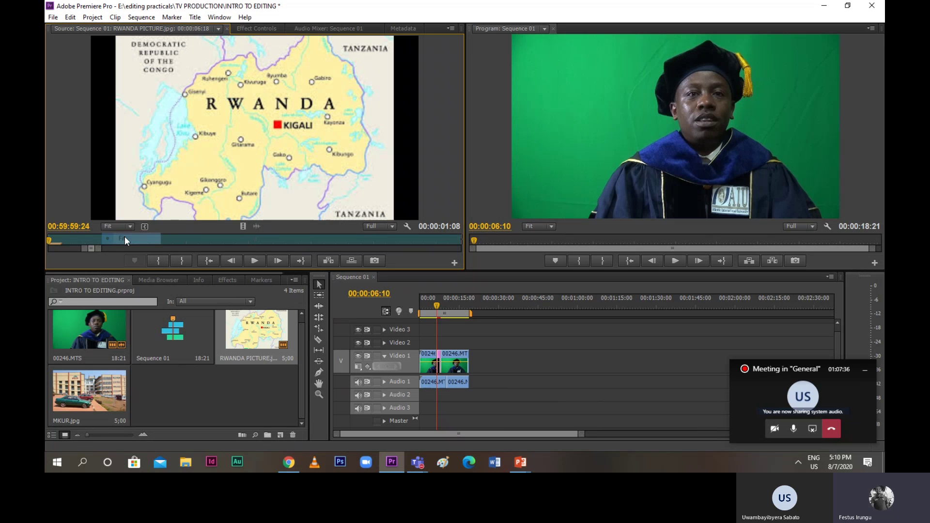
pyautogui.click(434, 304)
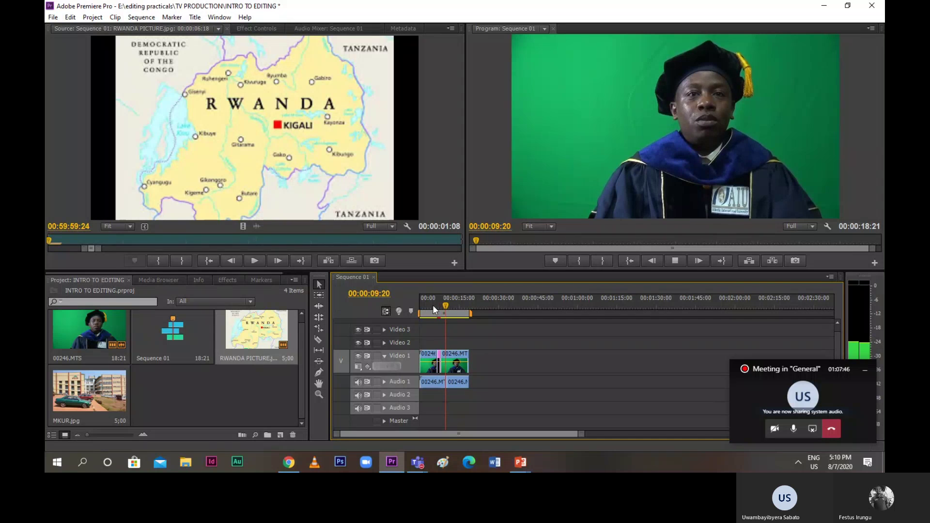
pyautogui.press('space')
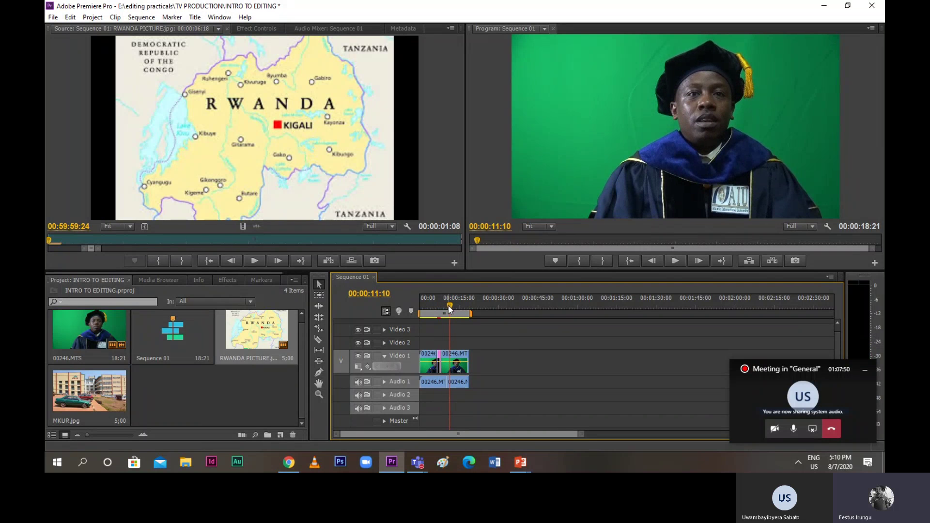
pyautogui.click(443, 307)
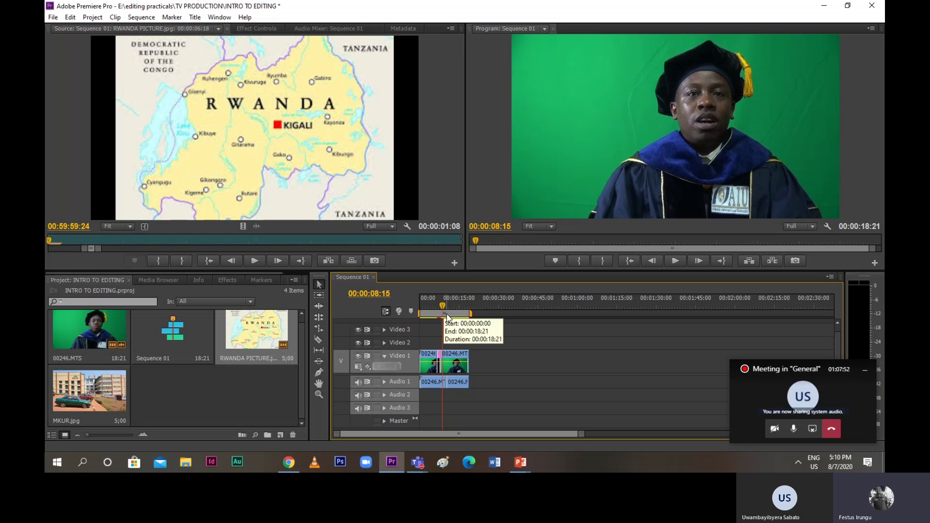
pyautogui.press('space')
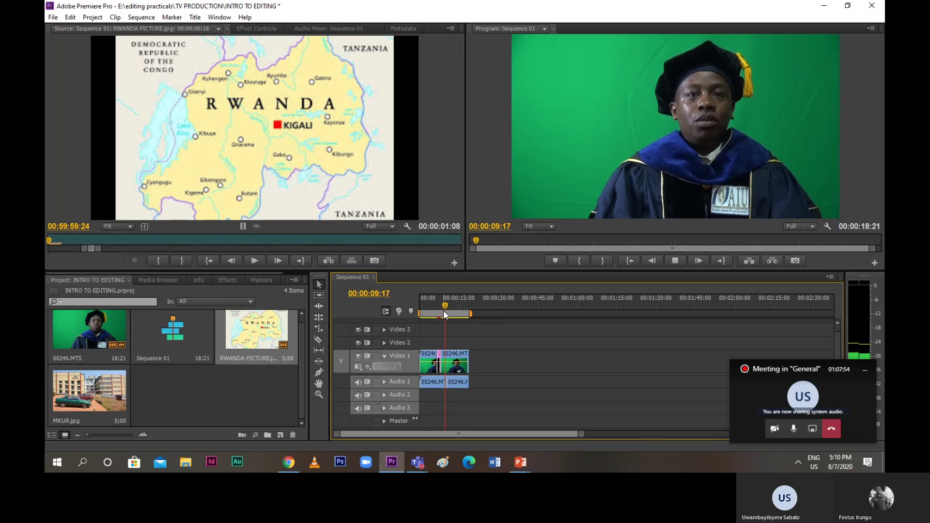
# Razor-cut the presenter clip on Video 1 at about 9 and 11 seconds
pyautogui.press('space')
pyautogui.click(445, 308)
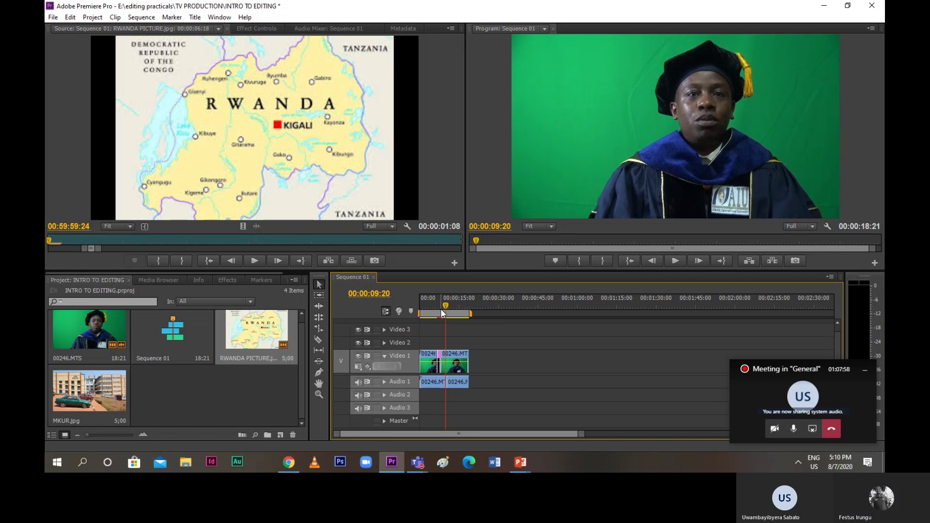
pyautogui.click(442, 312)
pyautogui.click(318, 339)
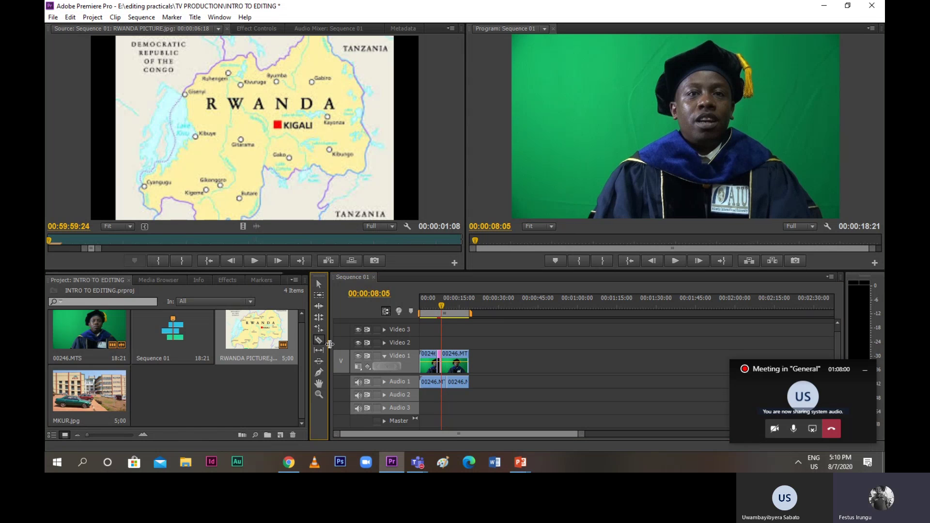
pyautogui.click(444, 361)
pyautogui.press('space')
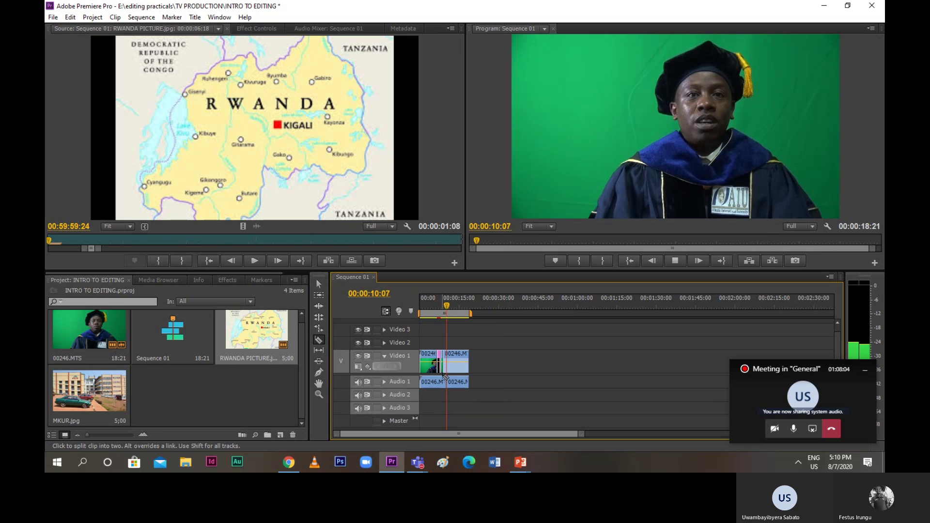
pyautogui.click(450, 368)
pyautogui.press('space')
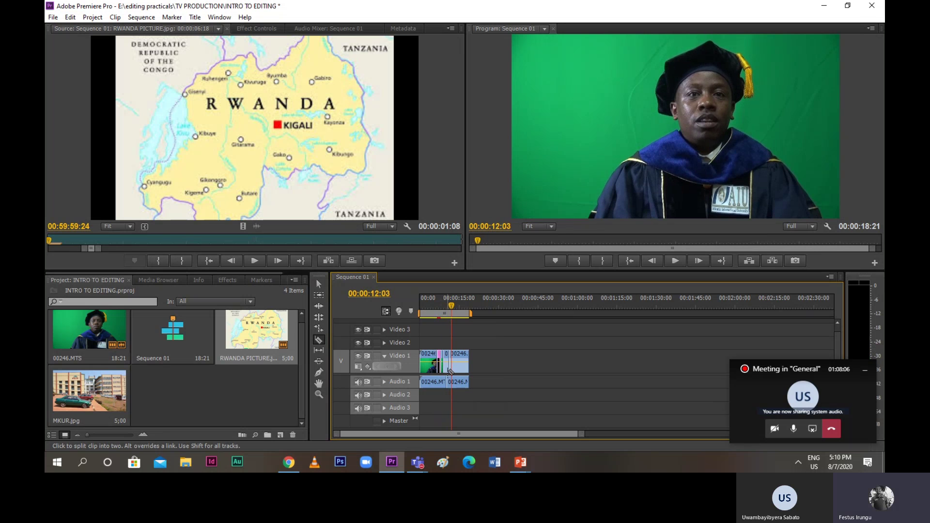
# Return to the Selection tool and play from 00:00:07:05 to review the cuts
pyautogui.moveTo(452, 304); pyautogui.dragTo(435, 305)
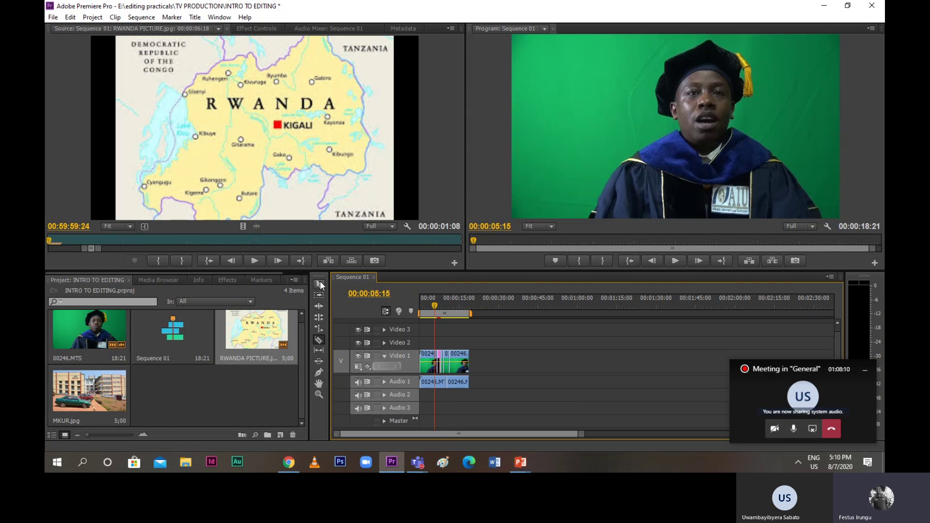
pyautogui.click(320, 283)
pyautogui.click(440, 306)
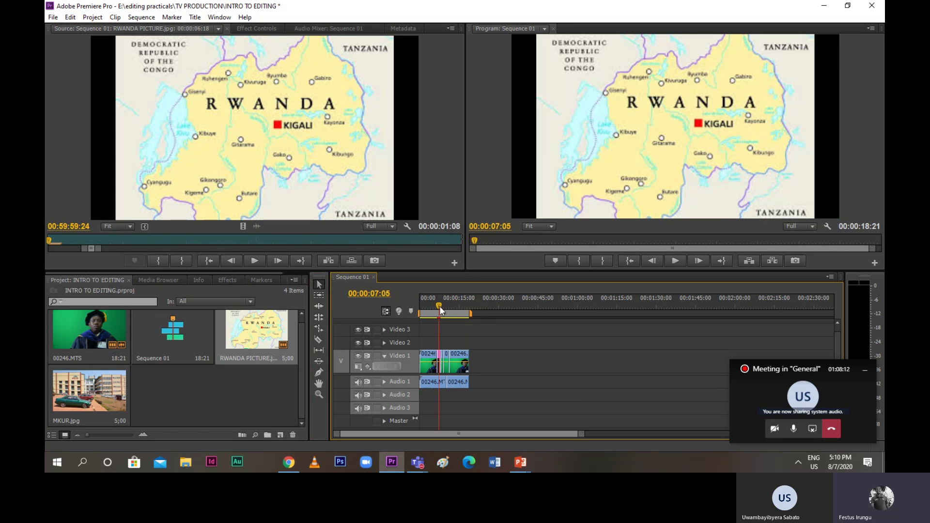
pyautogui.press('space')
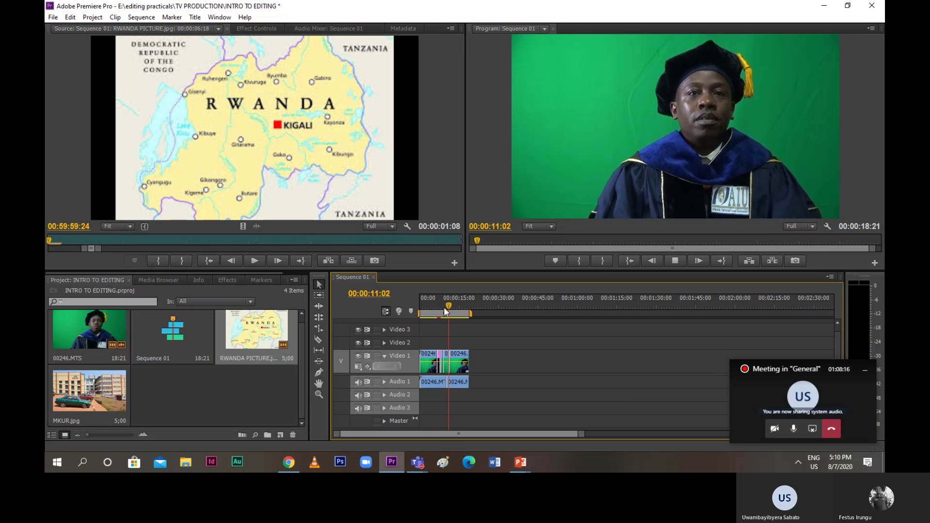
pyautogui.press('space')
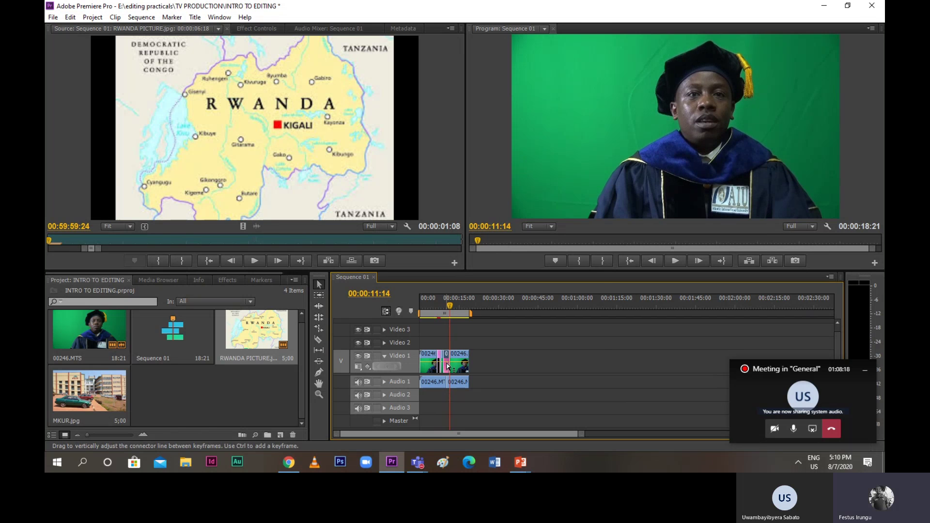
# Clear the short cut-out presenter piece from Video 1 and play through the gap
pyautogui.rightClick(447, 367)
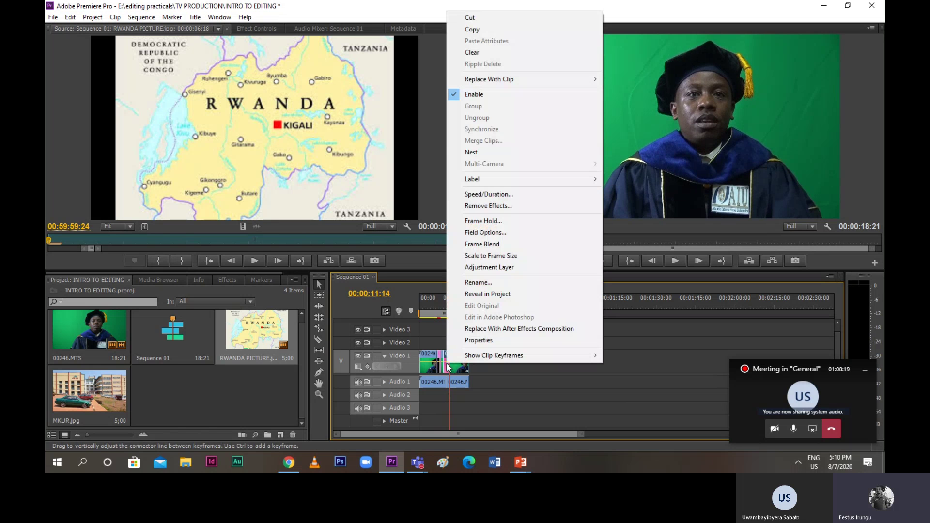
pyautogui.click(469, 53)
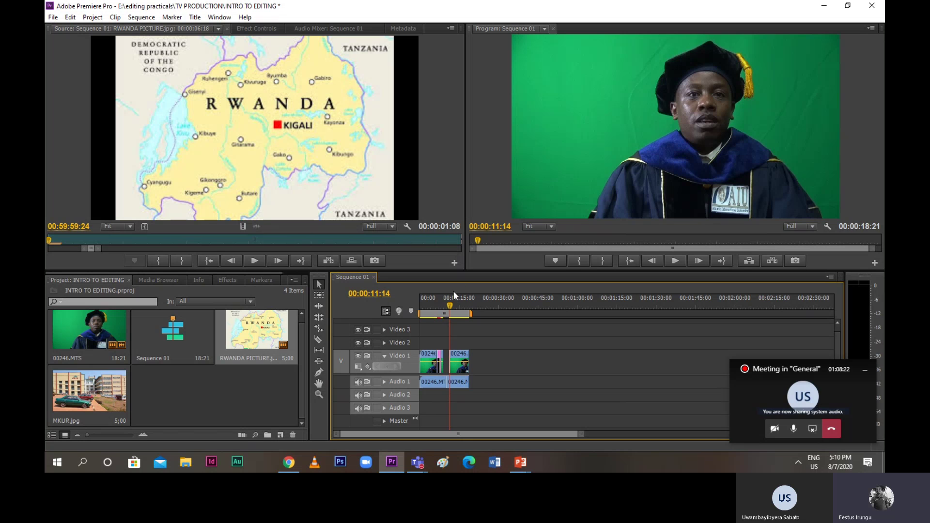
pyautogui.moveTo(449, 301); pyautogui.dragTo(442, 306)
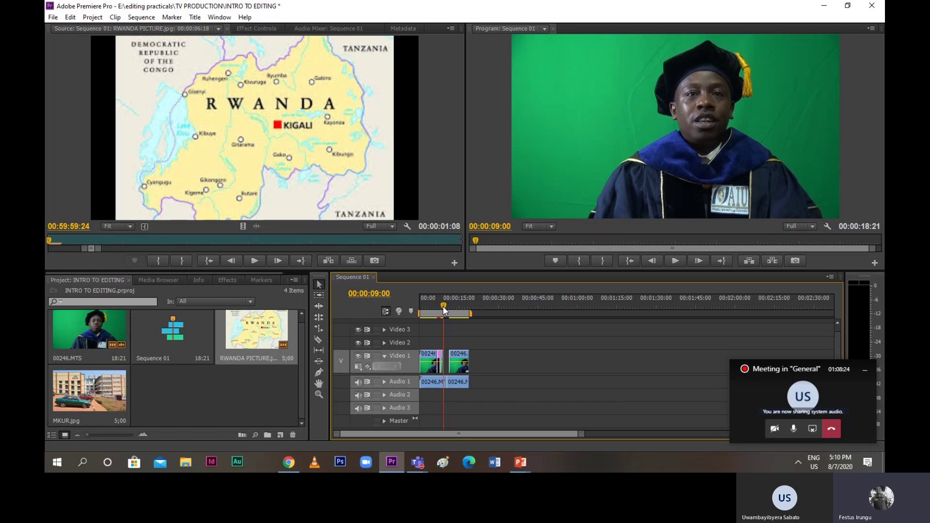
pyautogui.press('space')
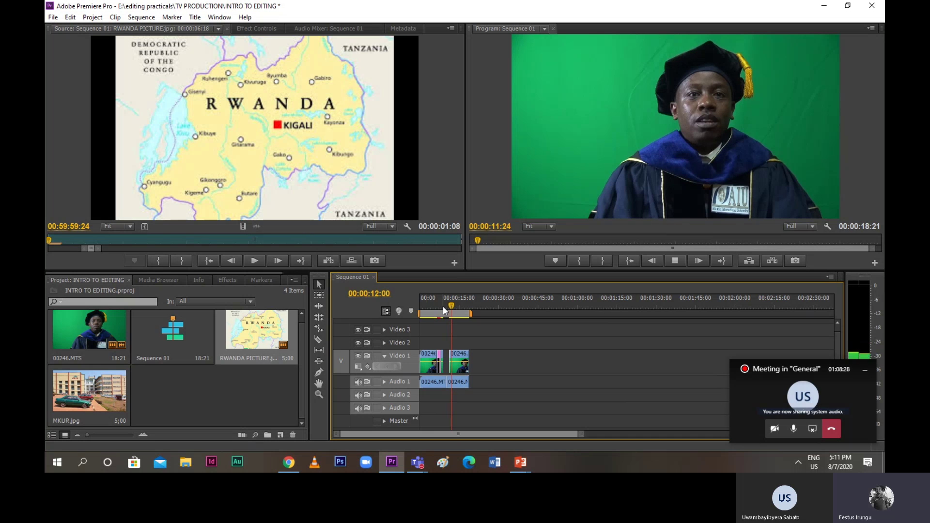
pyautogui.press('space')
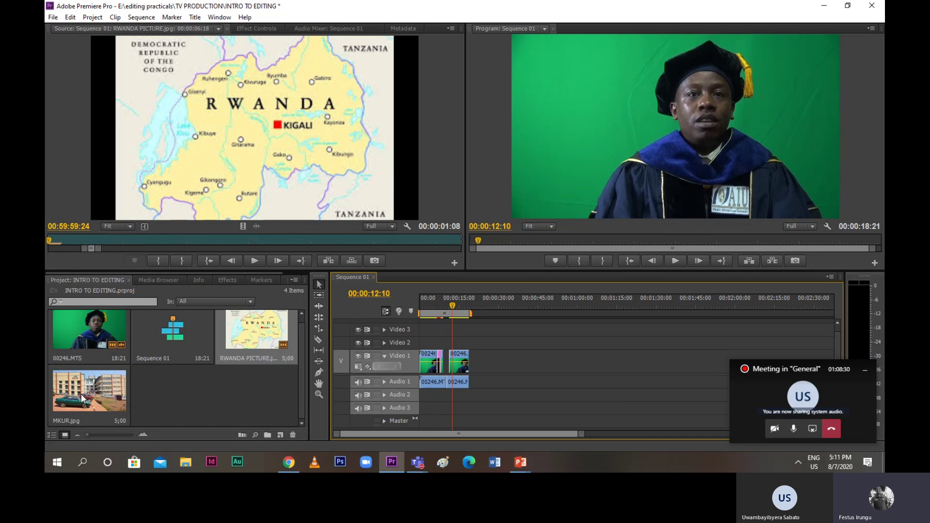
# Place MKUR.jpg into the gap near 00:00:08:20 and trim it to fit
pyautogui.moveTo(81, 394); pyautogui.dragTo(448, 345)
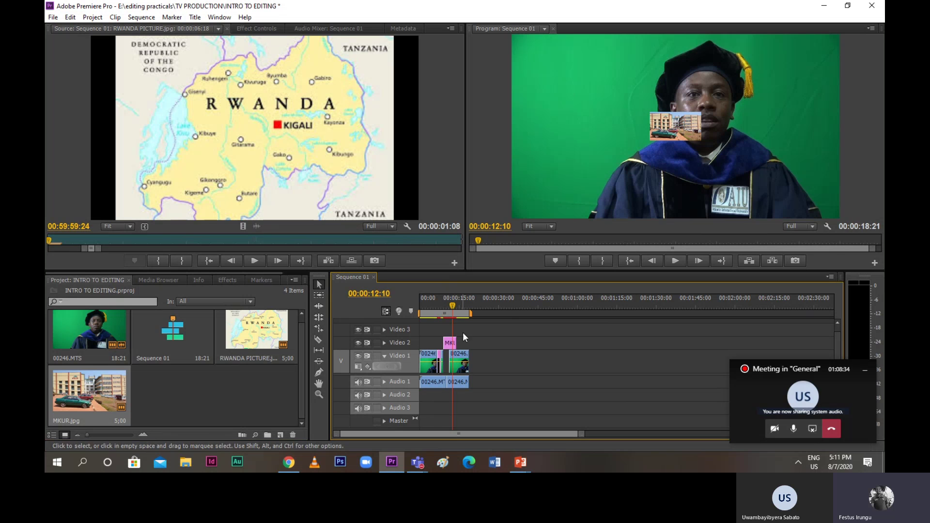
pyautogui.moveTo(452, 312); pyautogui.dragTo(442, 313)
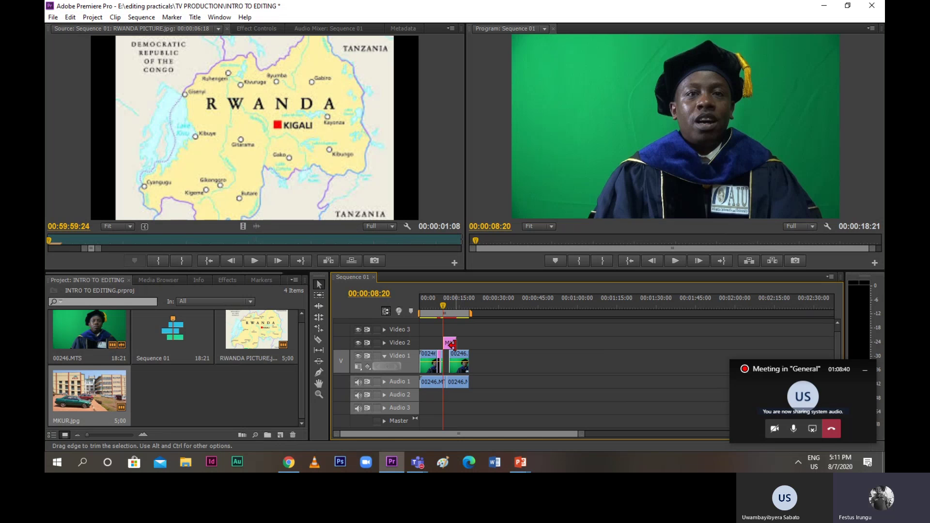
pyautogui.moveTo(451, 344); pyautogui.dragTo(447, 369)
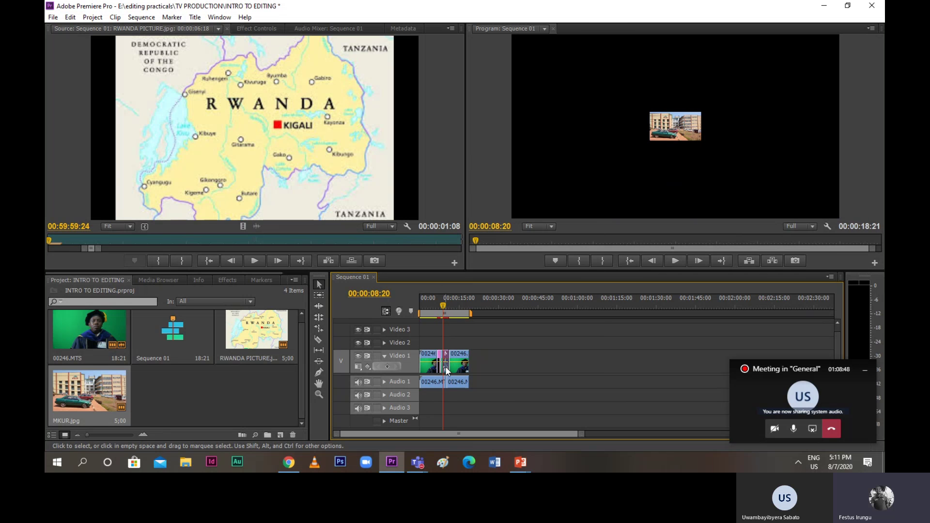
# Turn on Frame Blend and Scale to Frame Size for MKUR.jpg, then preview that section
pyautogui.rightClick(446, 367)
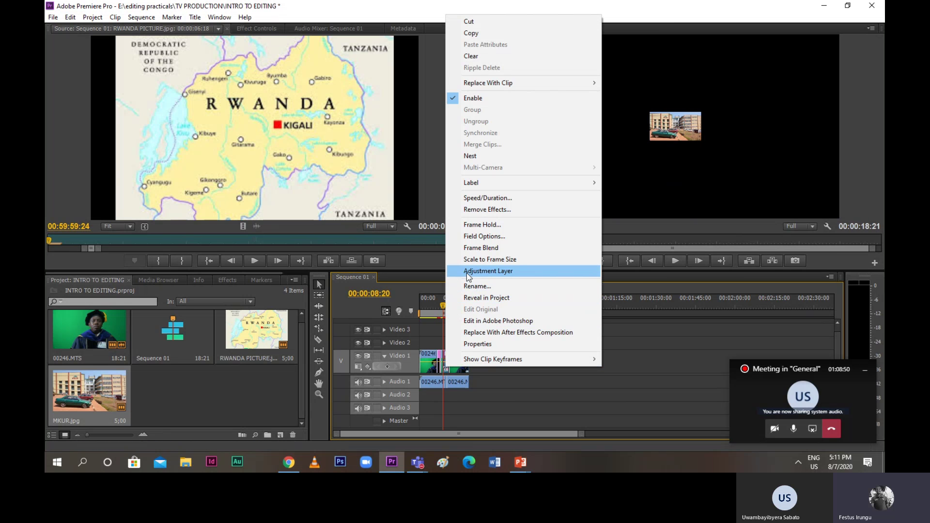
pyautogui.click(472, 249)
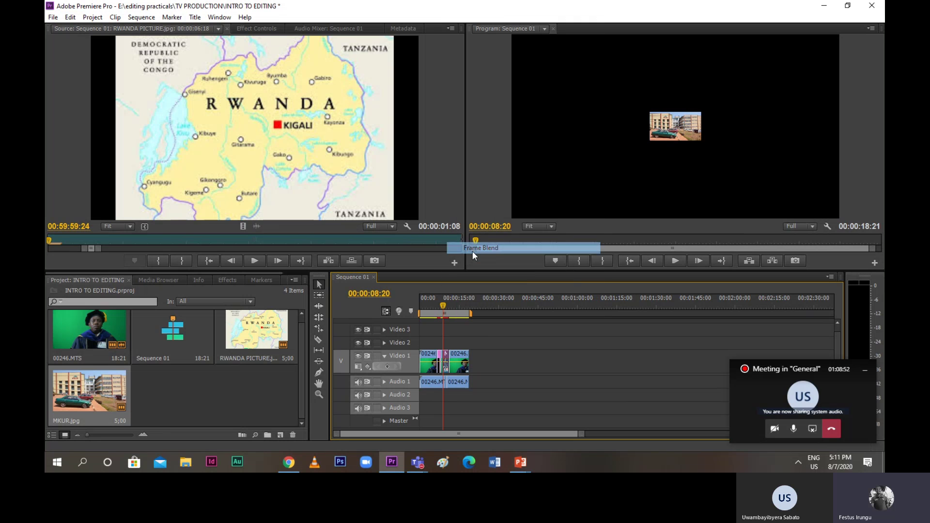
pyautogui.rightClick(446, 355)
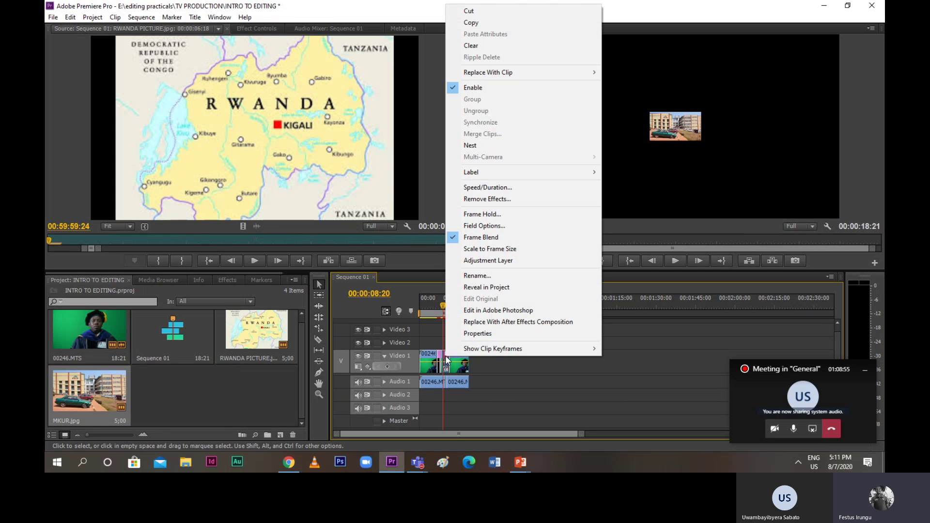
pyautogui.click(476, 250)
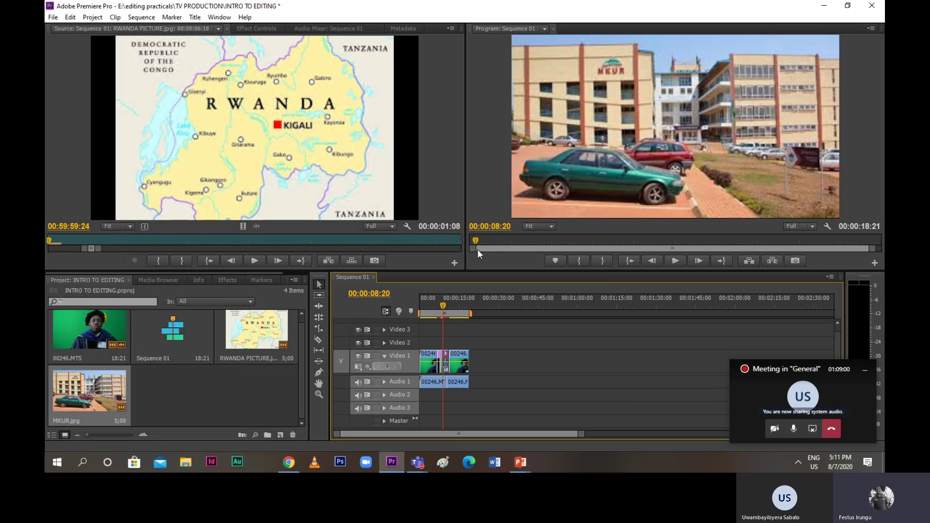
pyautogui.press('space')
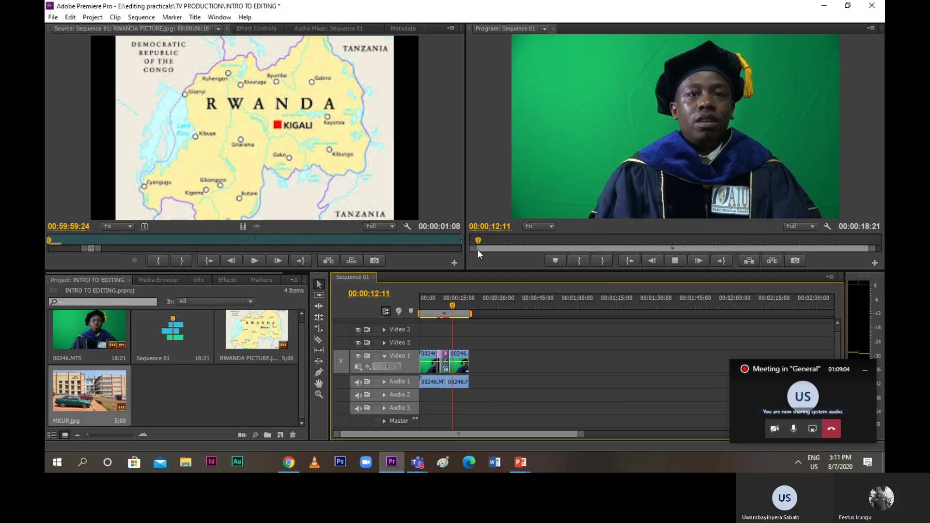
pyautogui.press('space')
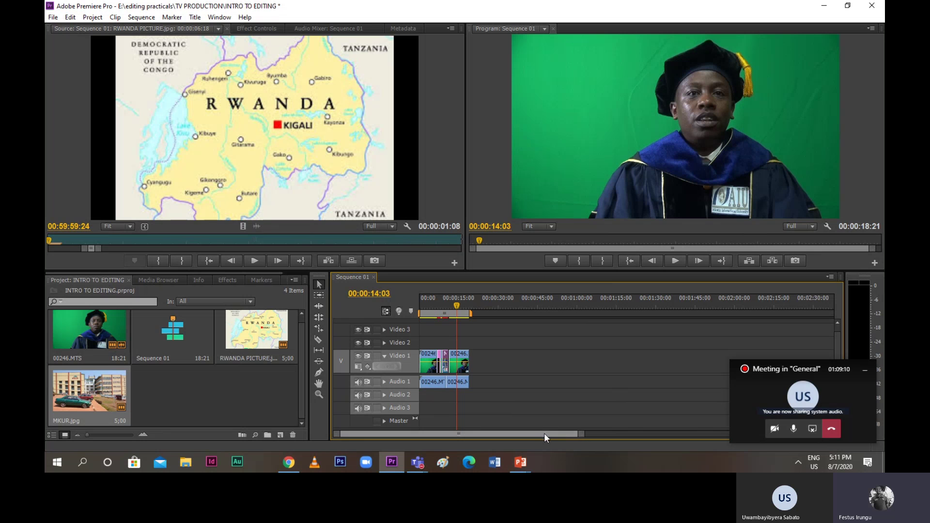
# Trim MKUR.jpg so it ends where the next presenter clip begins
pyautogui.moveTo(577, 436)
pyautogui.mouseDown()
pyautogui.moveTo(604, 437)
pyautogui.moveTo(571, 434)
pyautogui.mouseUp()
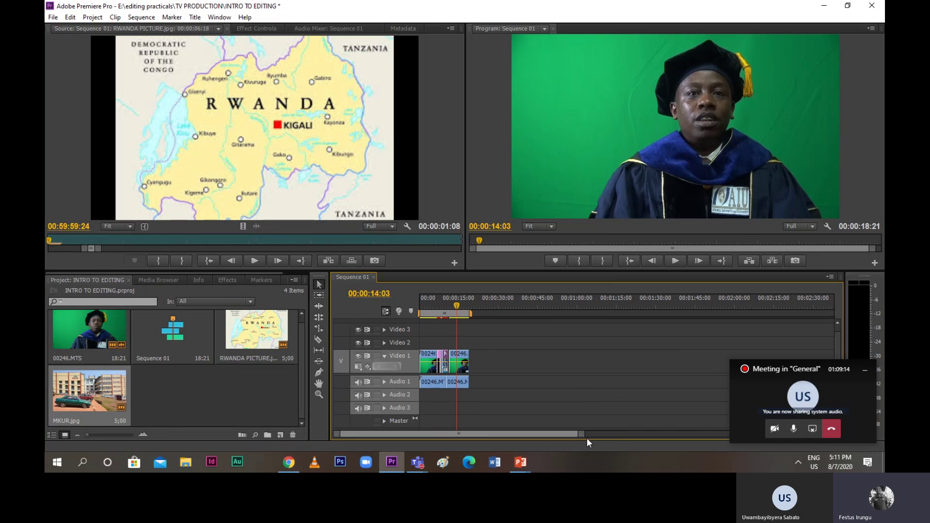
pyautogui.moveTo(580, 435); pyautogui.dragTo(495, 437)
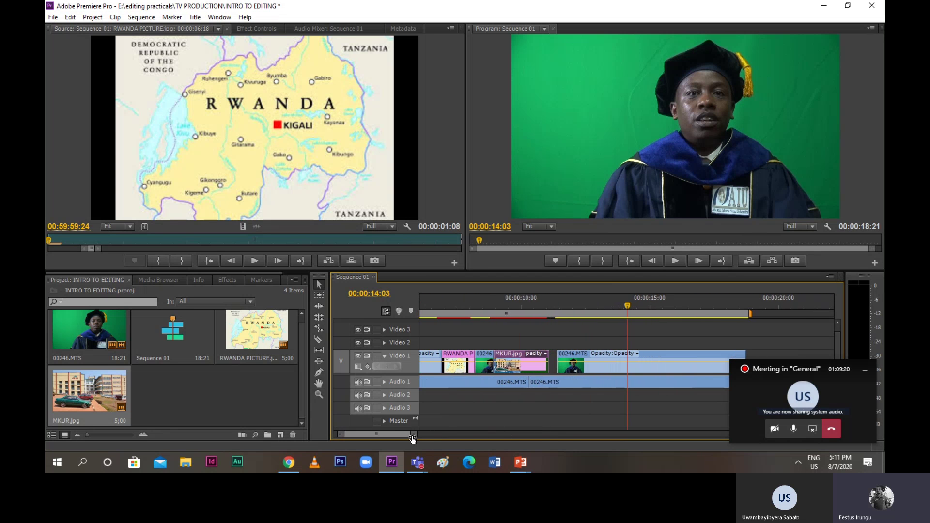
pyautogui.moveTo(412, 436); pyautogui.dragTo(405, 437)
pyautogui.moveTo(581, 306); pyautogui.dragTo(512, 365)
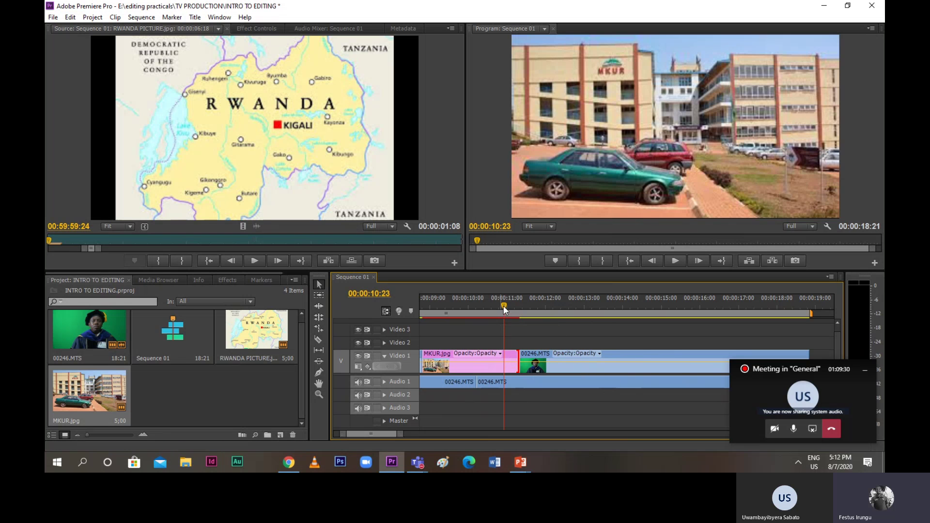
pyautogui.moveTo(504, 306); pyautogui.dragTo(410, 307)
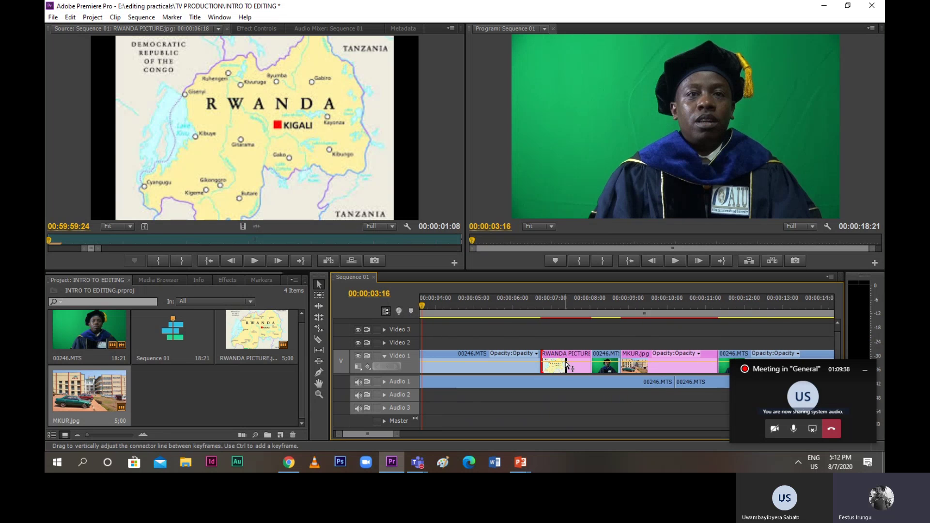
# Play Sequence 01 to its end at 00:00:18:21 and zoom the timeline to show every clip
pyautogui.rightClick(564, 366)
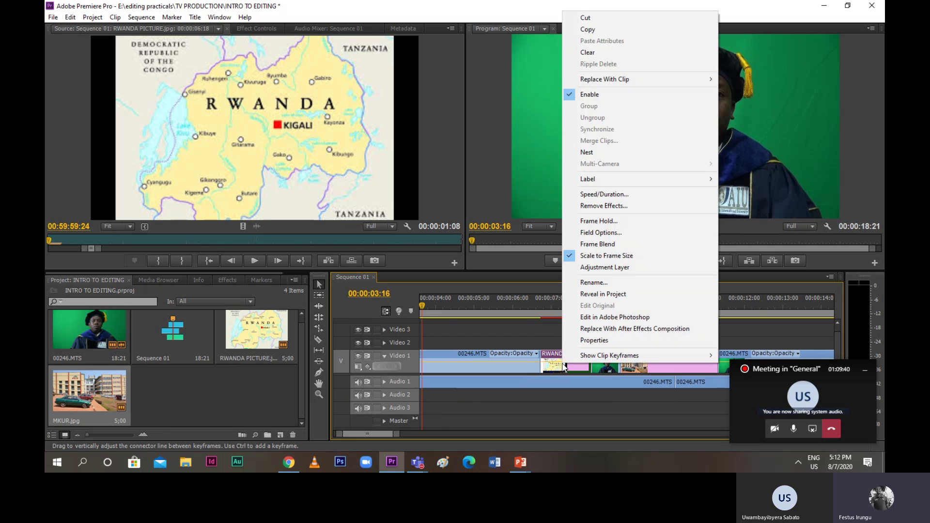
pyautogui.click(591, 244)
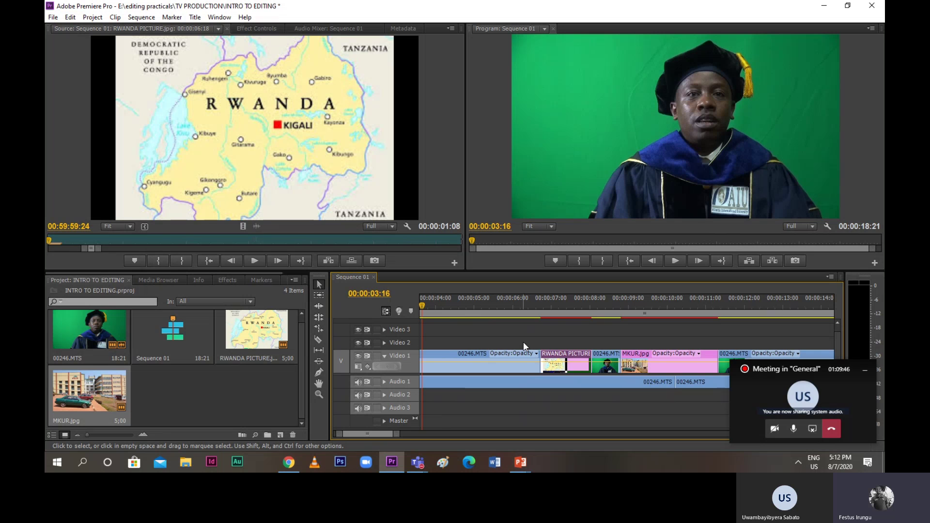
pyautogui.press('space')
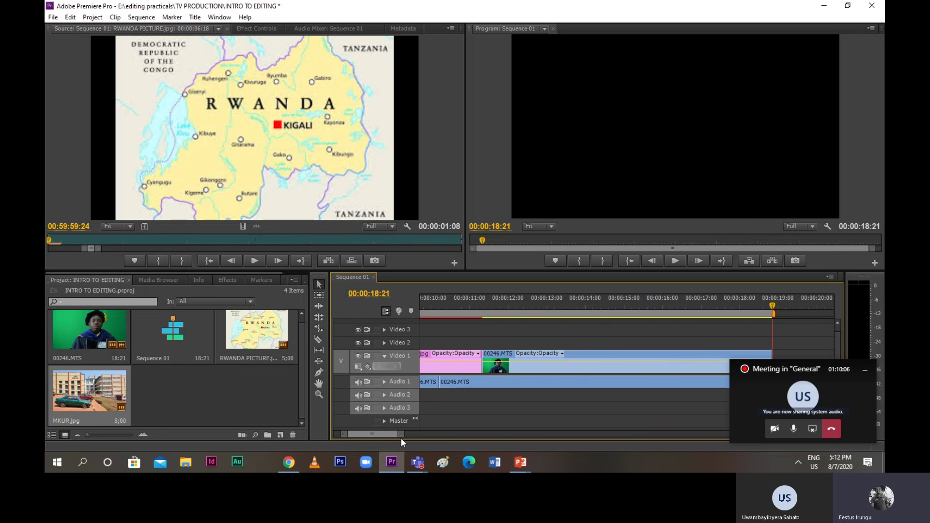
pyautogui.moveTo(401, 434); pyautogui.dragTo(497, 449)
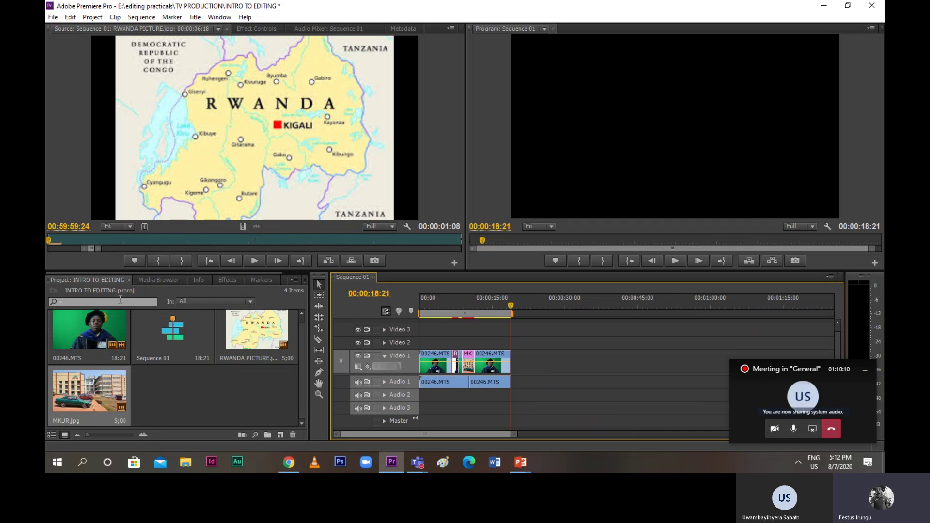
# Import 00248.MTS from the E:\editing practicals folder
pyautogui.click(52, 20)
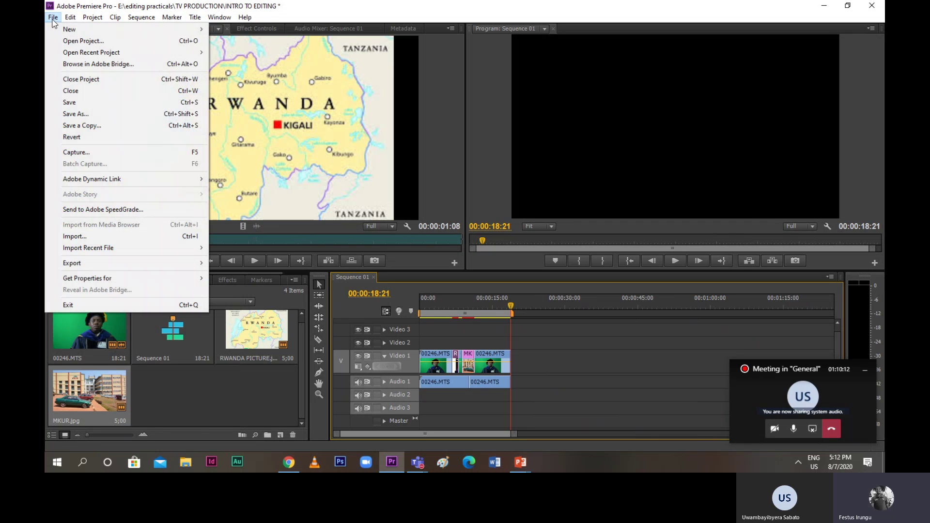
pyautogui.click(74, 242)
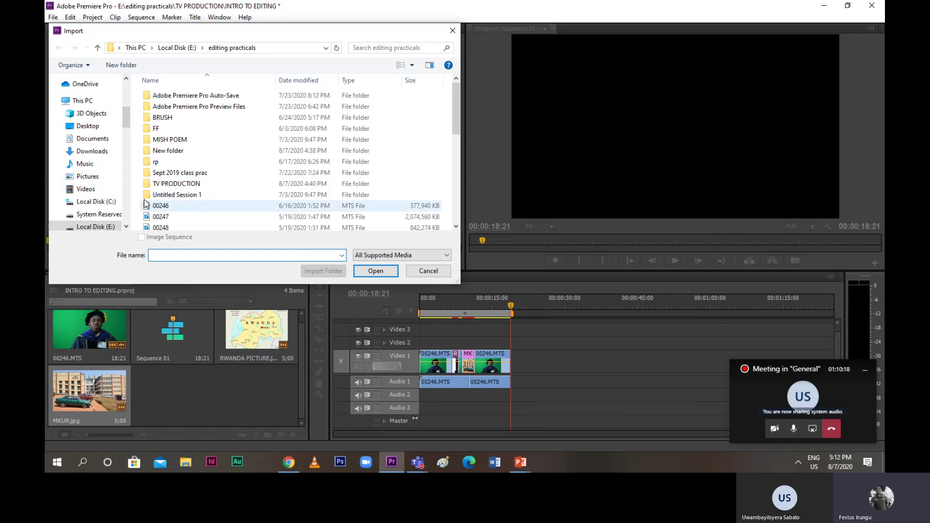
pyautogui.click(100, 230)
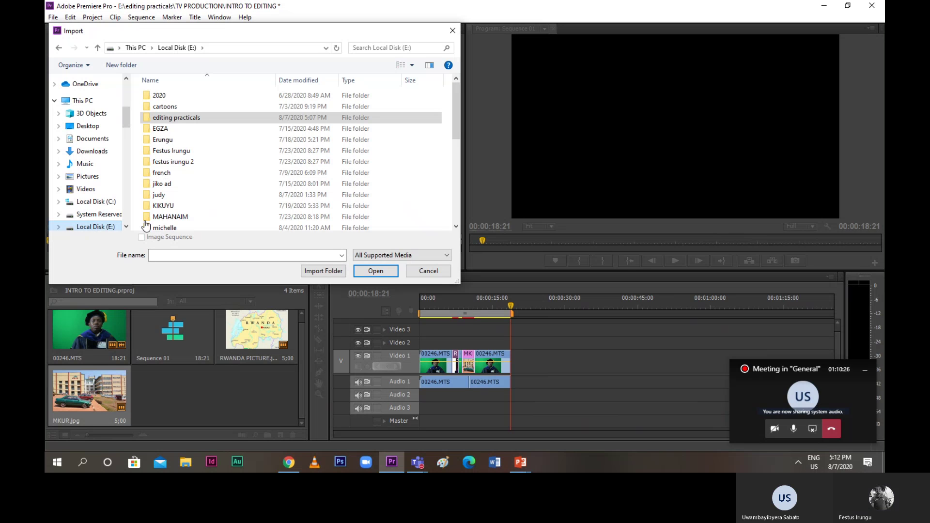
pyautogui.click(170, 121)
pyautogui.doubleClick(169, 119)
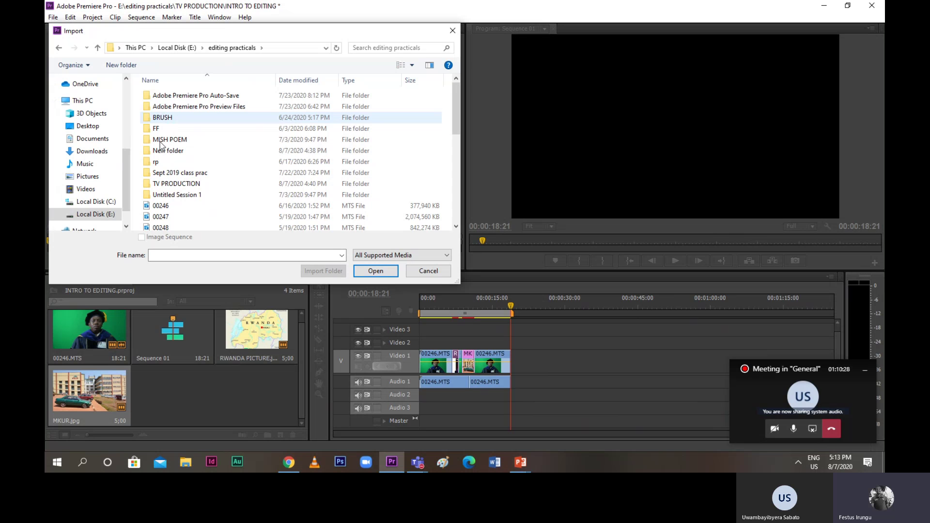
pyautogui.doubleClick(163, 228)
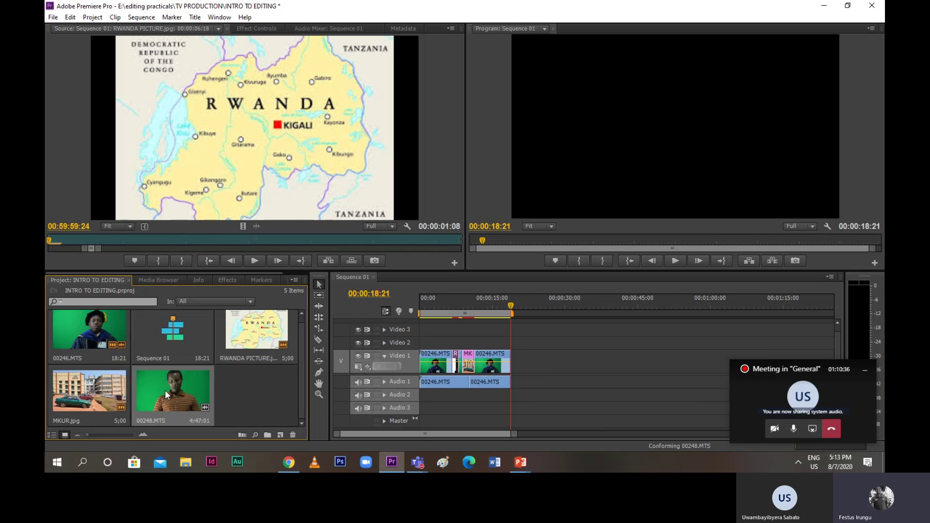
# Import 00247.MTS from the same folder
pyautogui.click(52, 17)
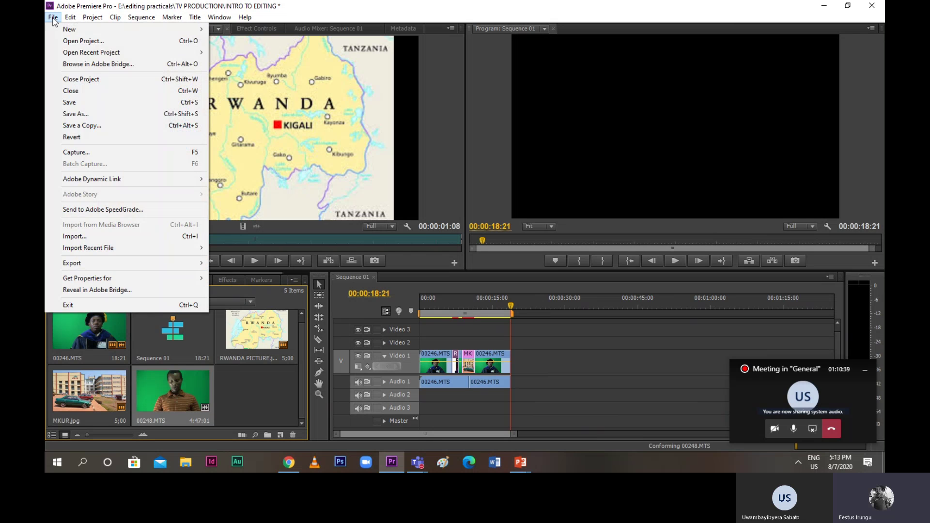
pyautogui.click(77, 238)
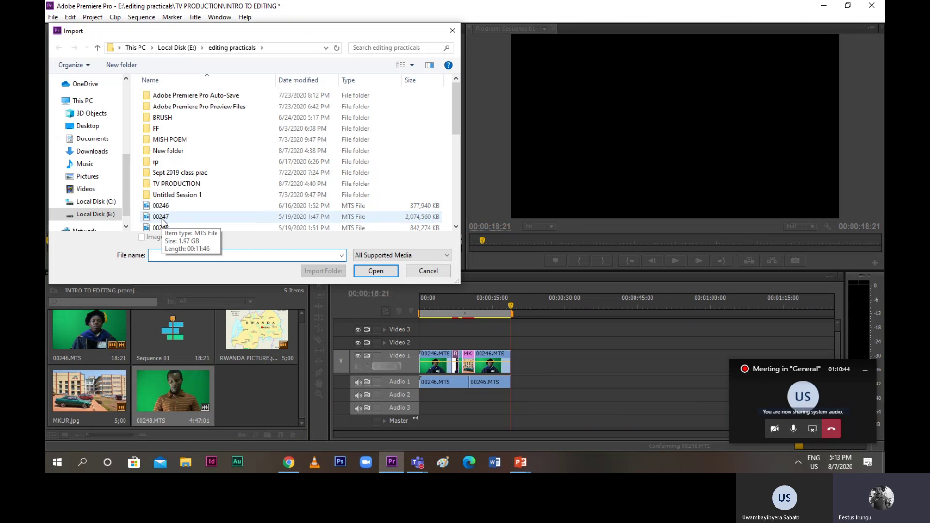
pyautogui.doubleClick(161, 219)
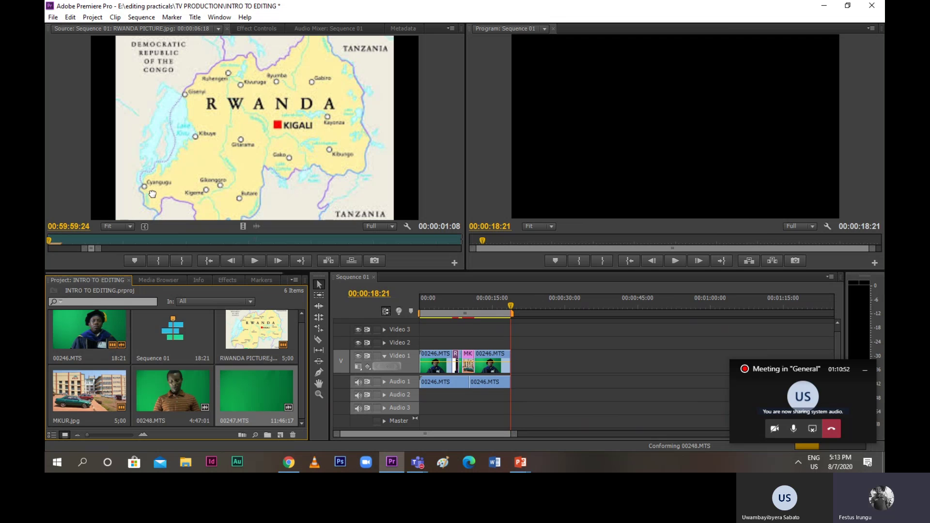
# Load 00247.MTS into the Source monitor, review it, and mark a 00:00:16:13 section from the start
pyautogui.moveTo(152, 194); pyautogui.dragTo(153, 194)
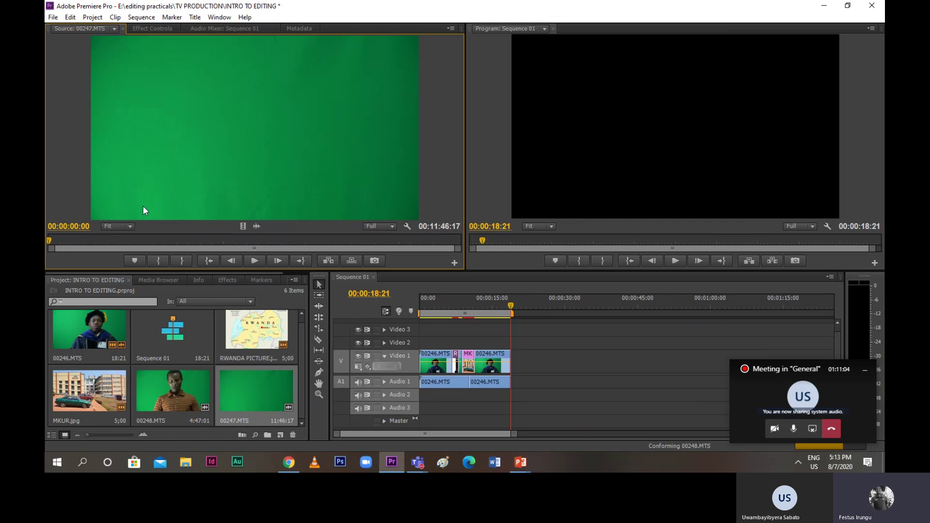
pyautogui.click(259, 261)
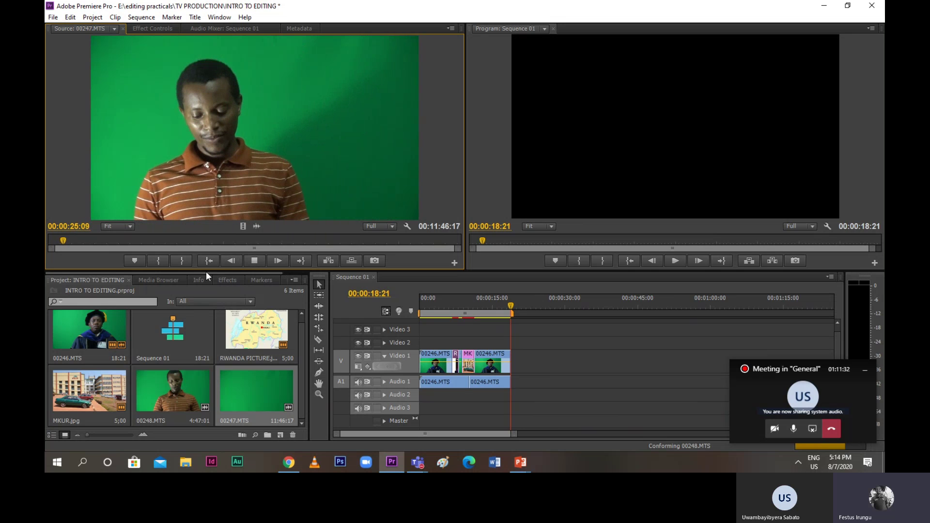
pyautogui.click(51, 246)
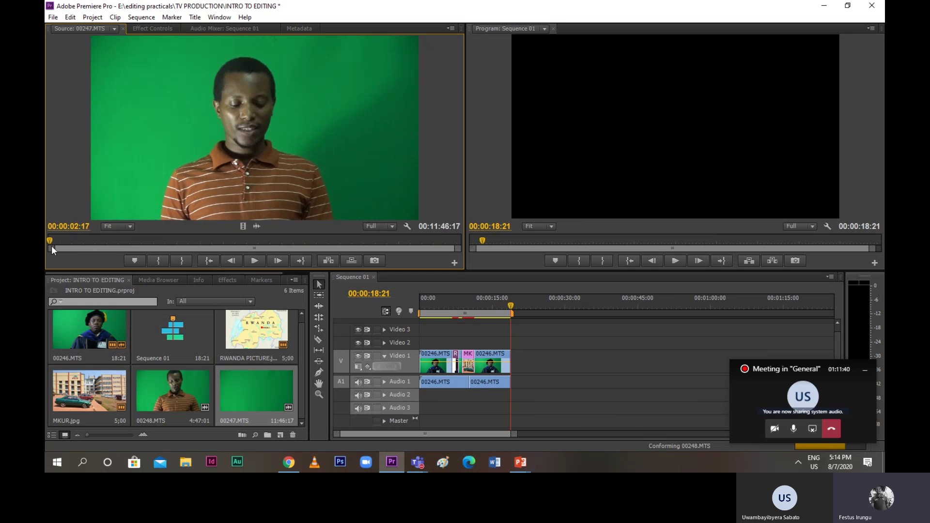
pyautogui.click(49, 246)
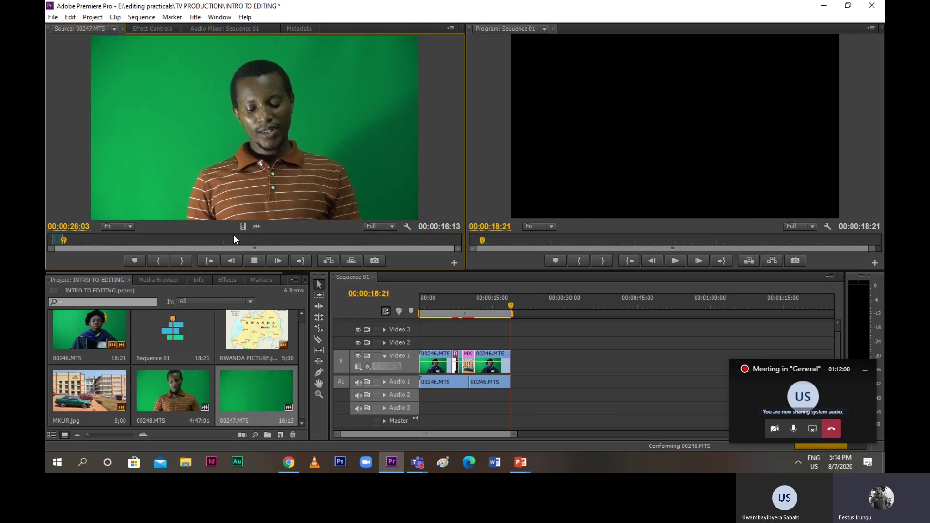
pyautogui.press('space')
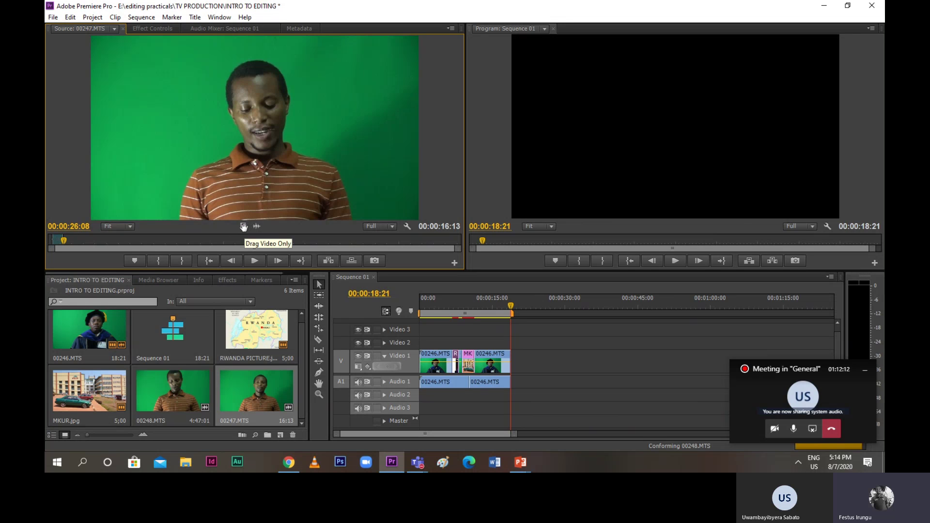
# Drop 00247.MTS video onto Video 2 at 00:00:18:21, then bring up Chrome's MKU Rwanda image results
pyautogui.moveTo(244, 226); pyautogui.dragTo(521, 355)
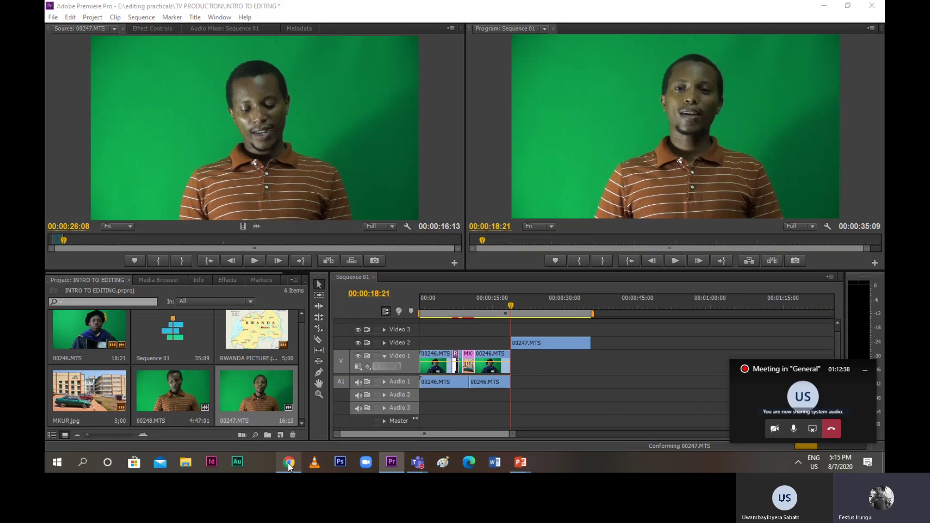
pyautogui.click(289, 463)
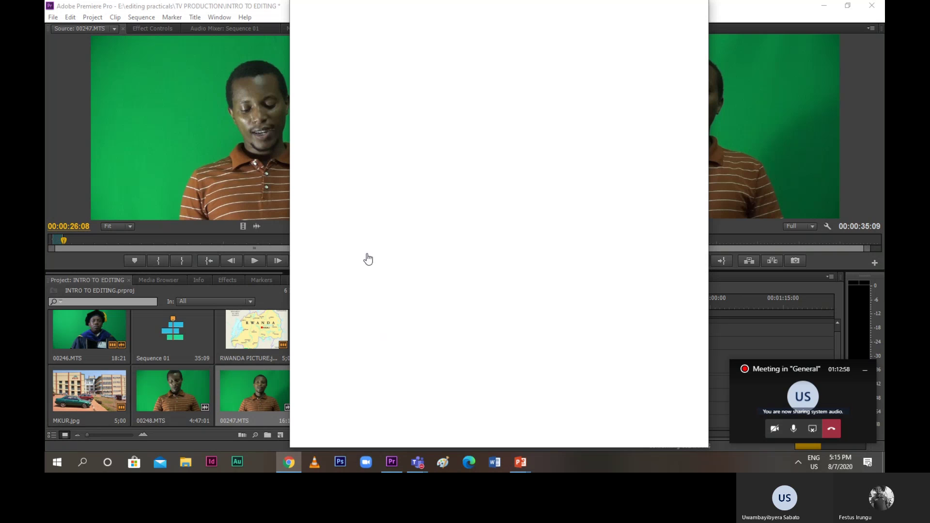
pyautogui.click(289, 463)
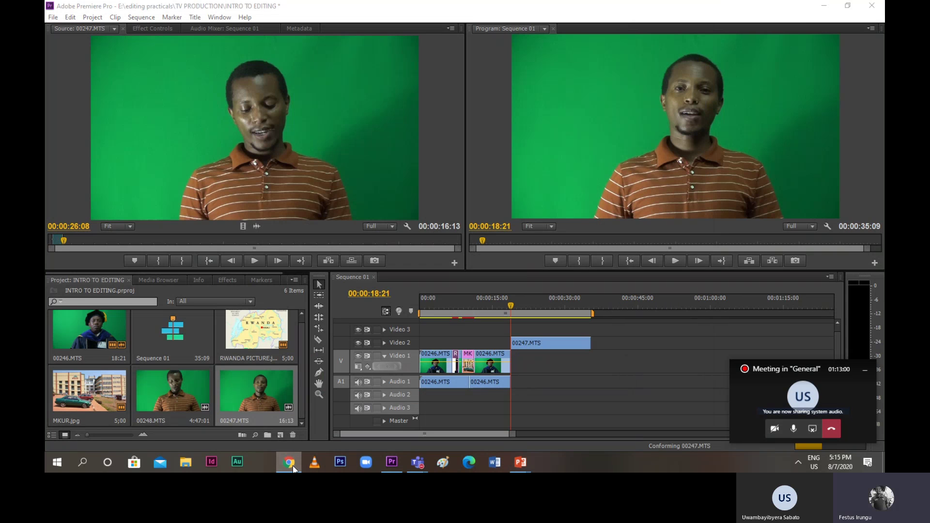
pyautogui.click(289, 462)
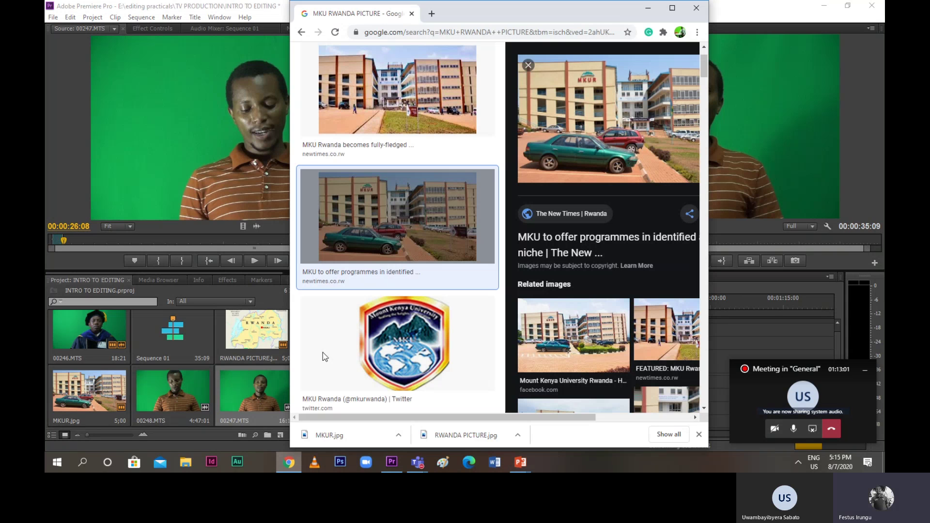
# Browse the MKU Rwanda image results and preview the Mount Kenya University logo
pyautogui.scroll(3, 323, 352)
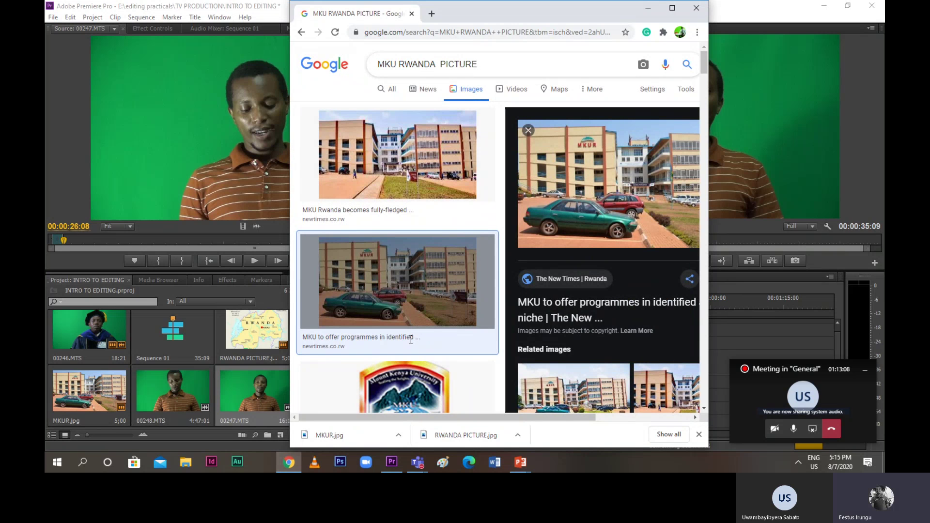
pyautogui.doubleClick(417, 64)
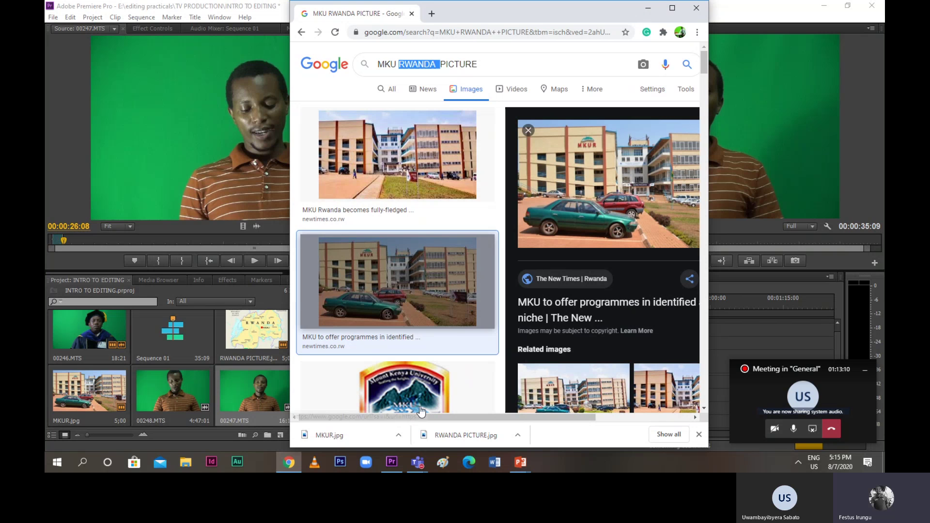
pyautogui.scroll(-4, 421, 411)
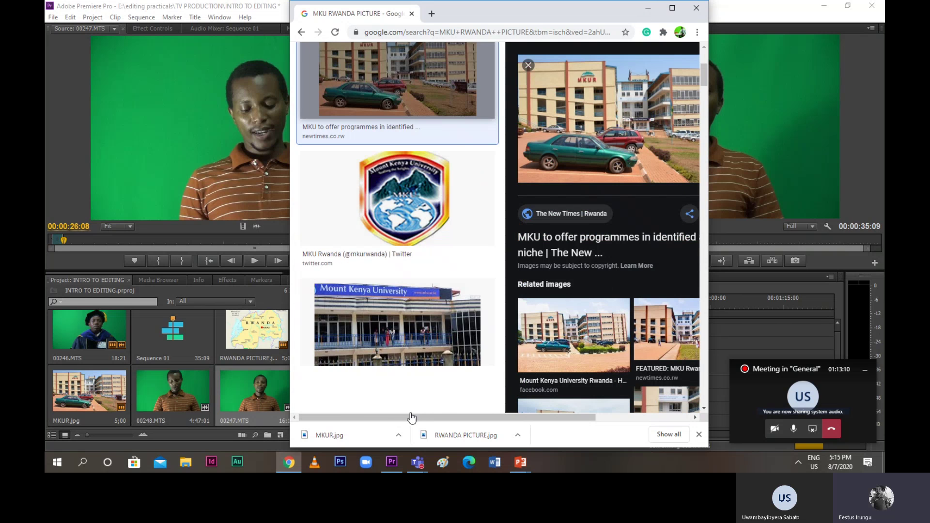
pyautogui.scroll(-2, 411, 418)
pyautogui.scroll(4, 416, 329)
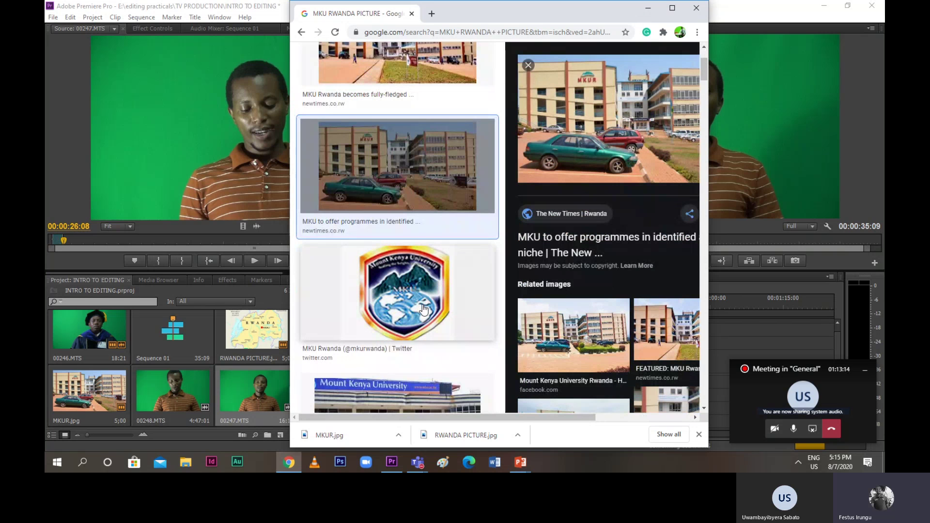
pyautogui.scroll(-1, 424, 310)
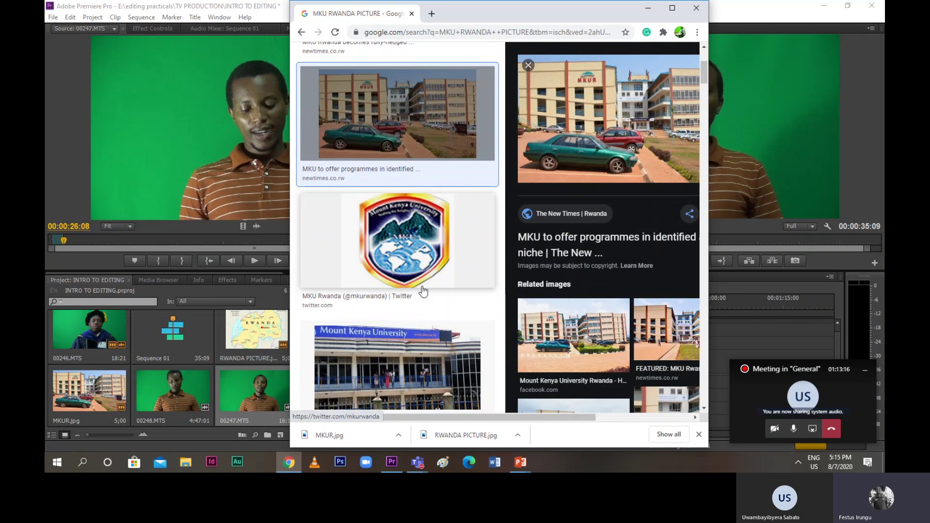
pyautogui.click(410, 255)
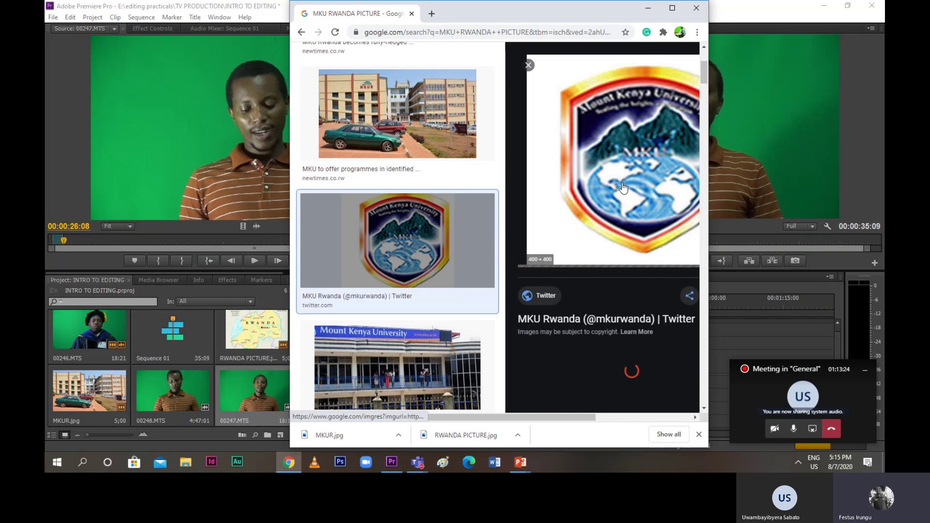
# Copy the logo image, open the first related image, and enter LOG as the file name
pyautogui.rightClick(622, 182)
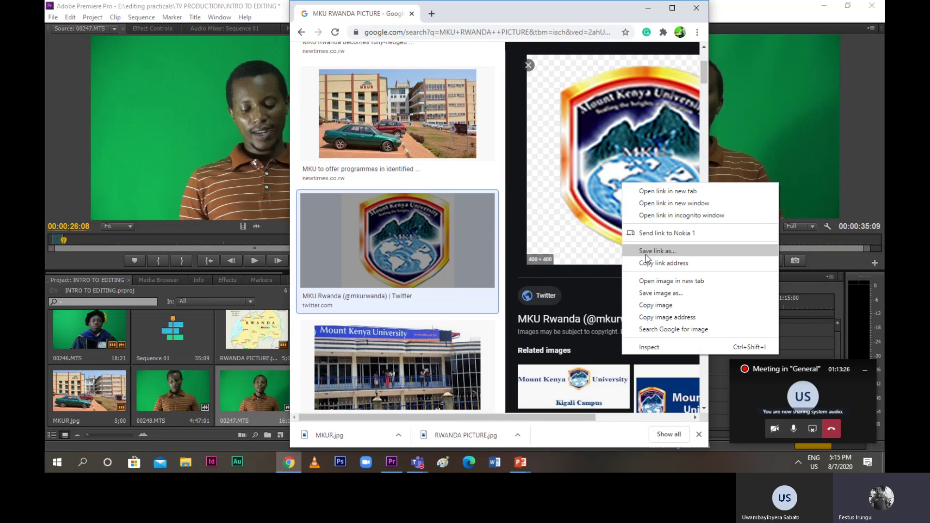
pyautogui.click(654, 306)
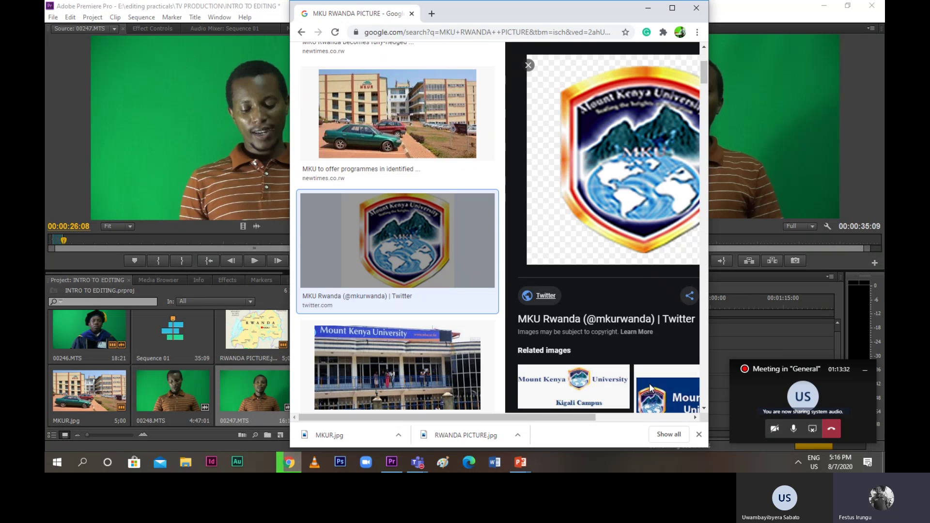
pyautogui.click(603, 387)
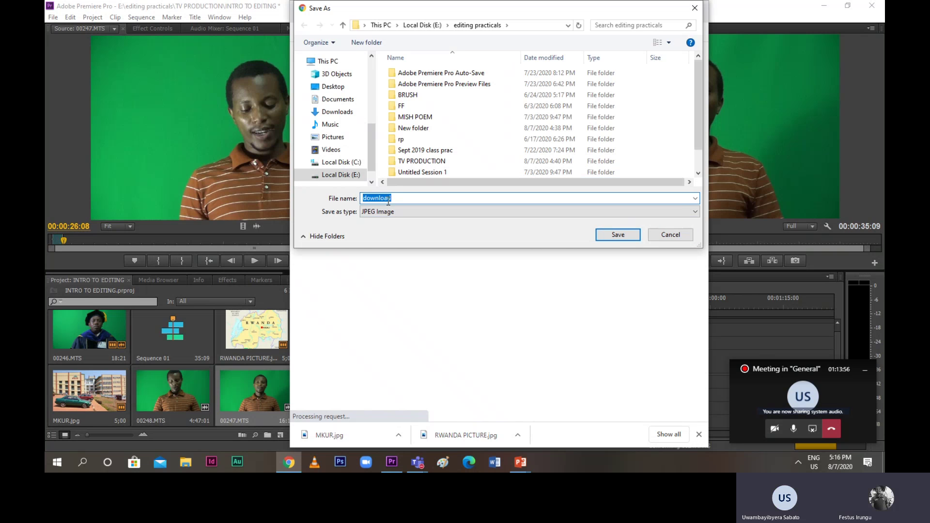
pyautogui.write('LOG')
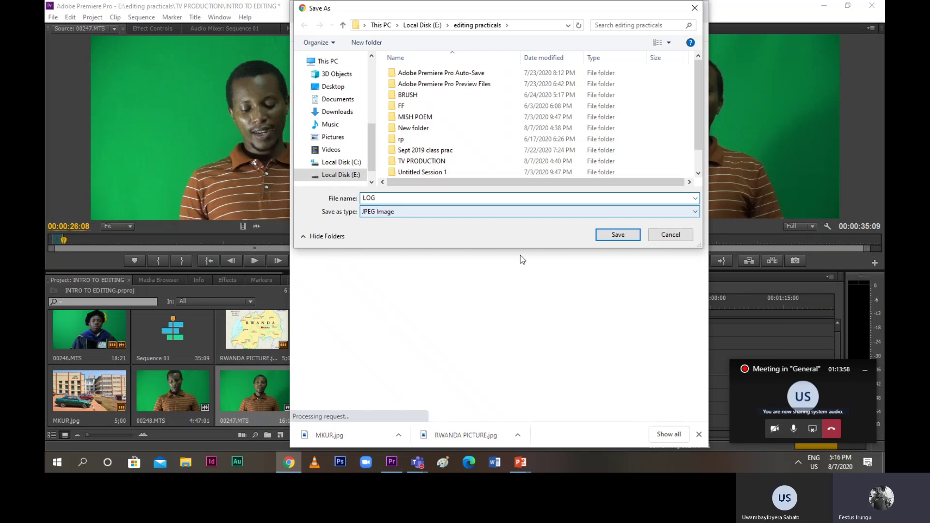
# Save the image as LOG and return to the Google image results
pyautogui.click(614, 240)
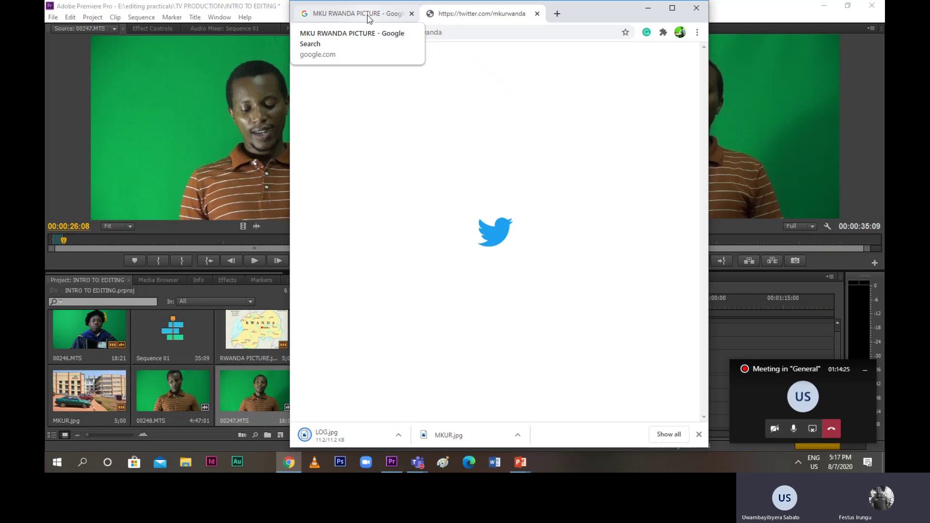
pyautogui.click(369, 19)
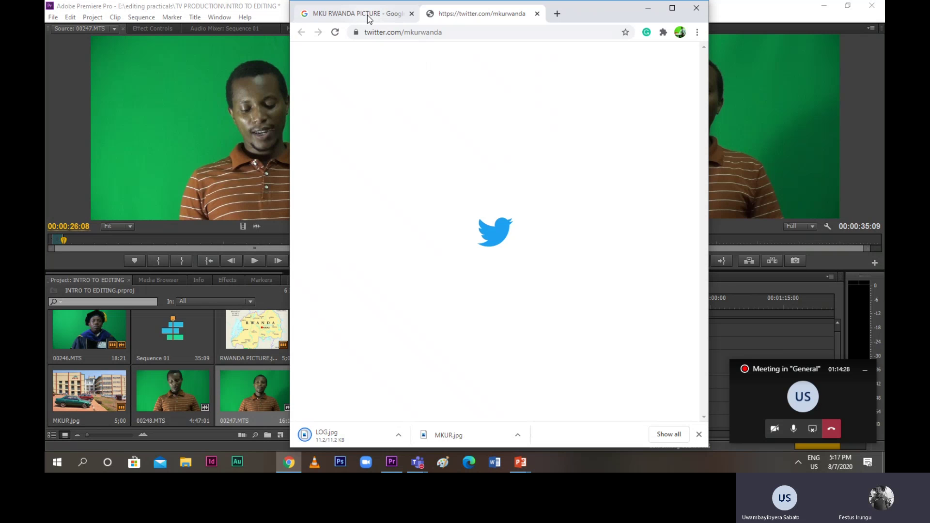
pyautogui.scroll(-5, 669, 215)
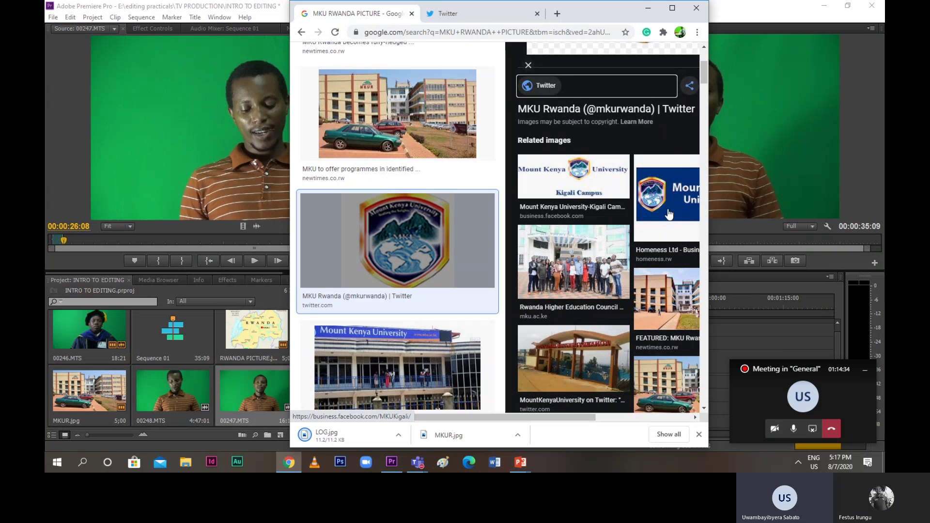
# Preview the Kigali Campus logo from the related images and choose Save image as
pyautogui.click(669, 212)
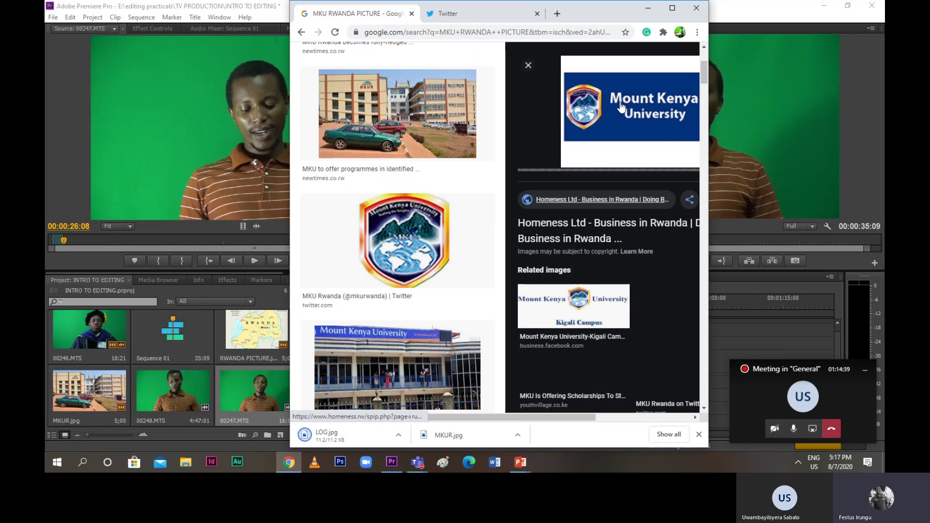
pyautogui.click(578, 316)
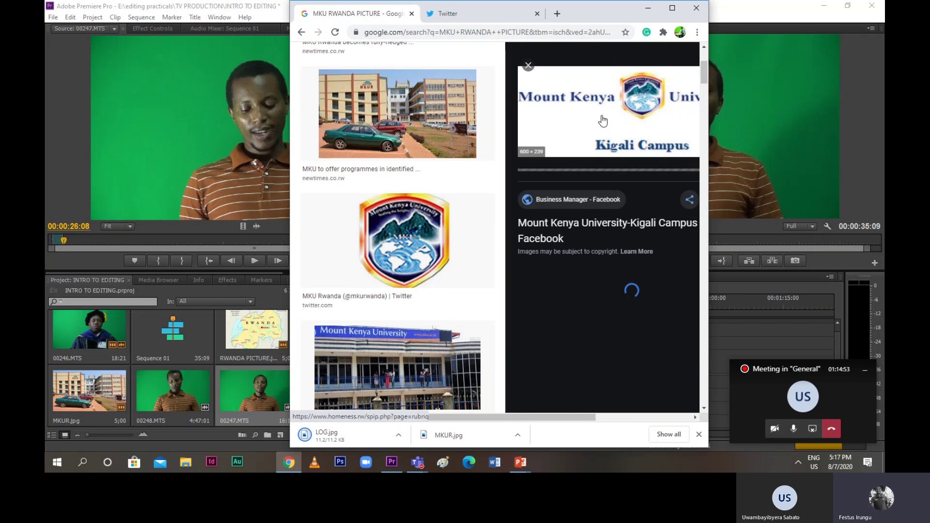
pyautogui.rightClick(601, 115)
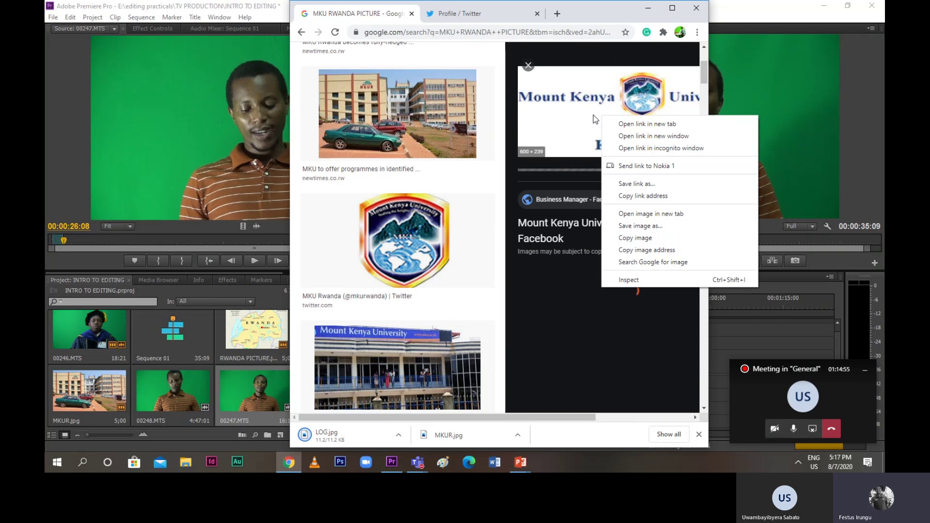
pyautogui.click(642, 237)
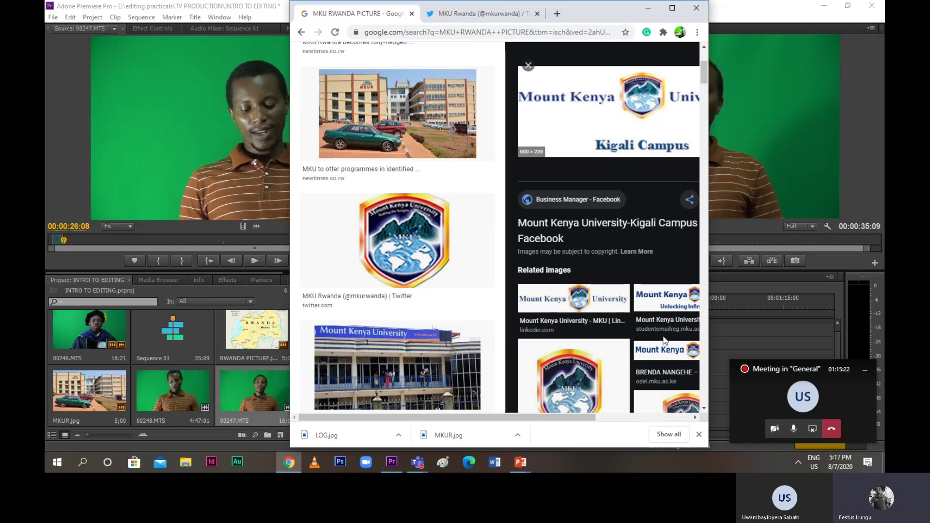
# Name the Kigali Campus logo file MKUR KIGALI LOG and save it to editing practicals
pyautogui.scroll(-4, 666, 370)
pyautogui.scroll(5, 538, 323)
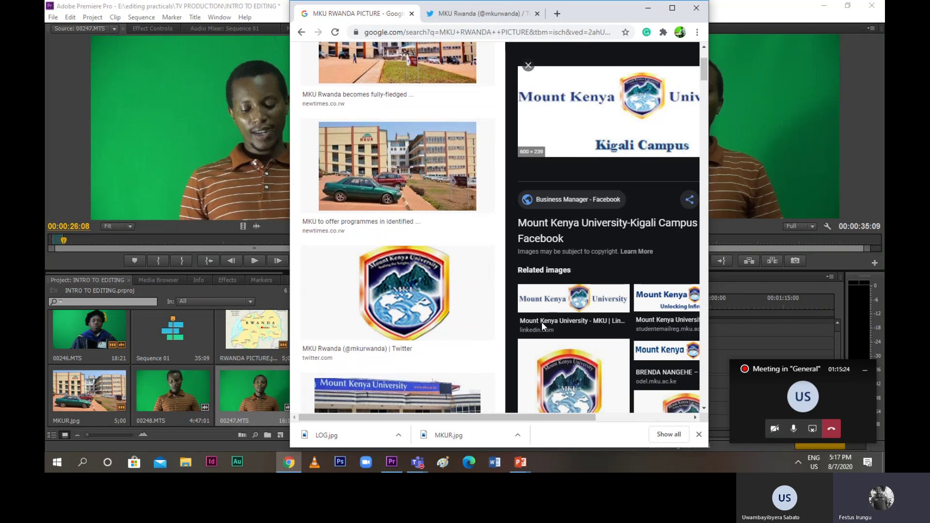
pyautogui.scroll(1, 543, 328)
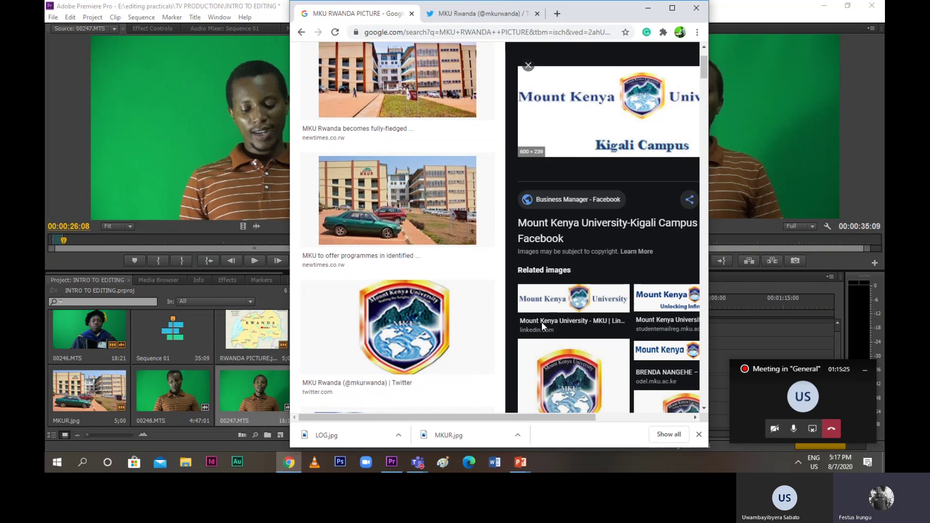
pyautogui.scroll(2, 541, 321)
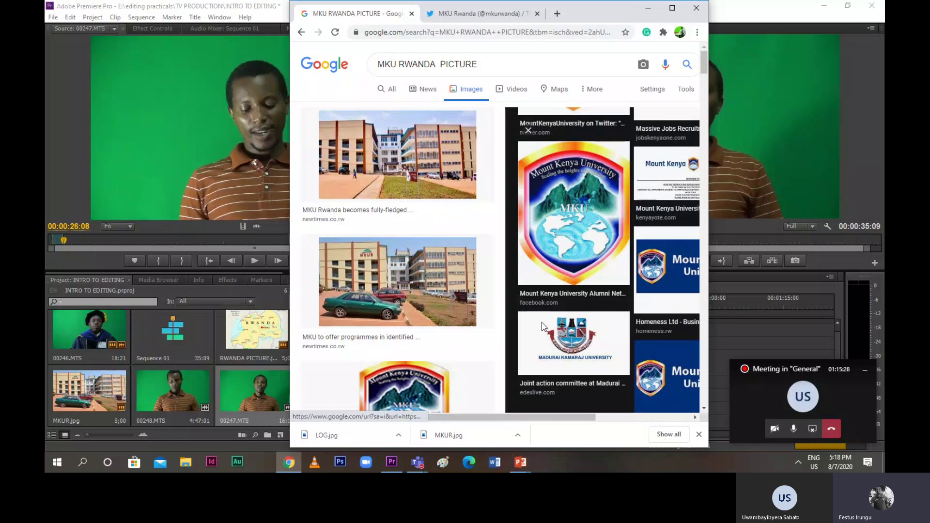
pyautogui.scroll(-1, 432, 346)
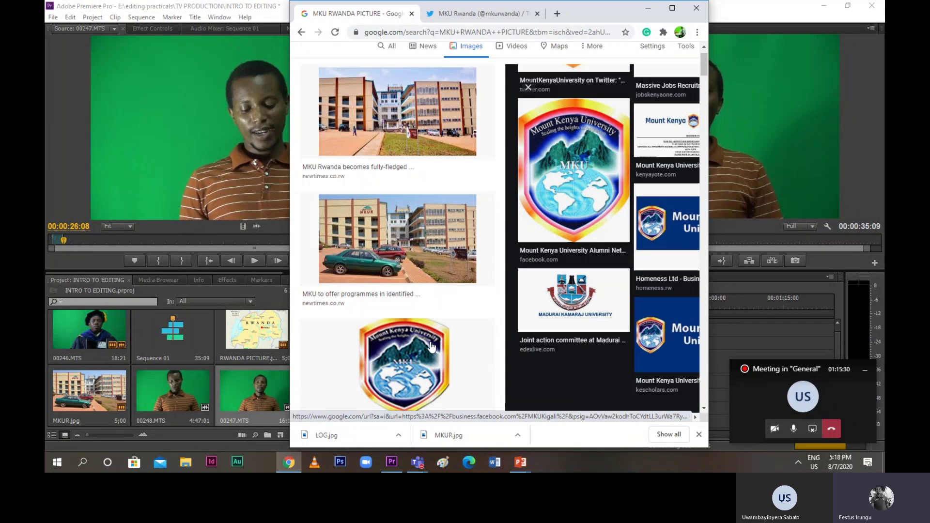
pyautogui.scroll(-5, 431, 346)
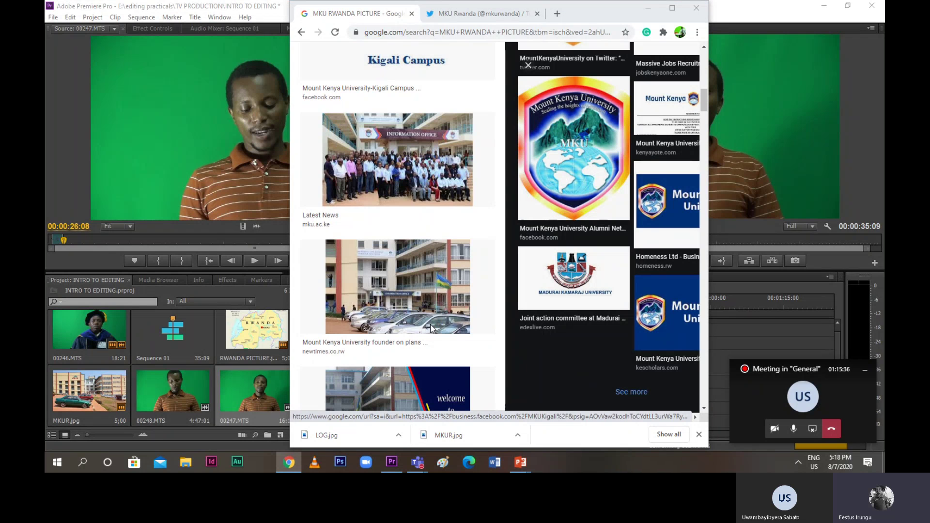
pyautogui.scroll(-3, 433, 329)
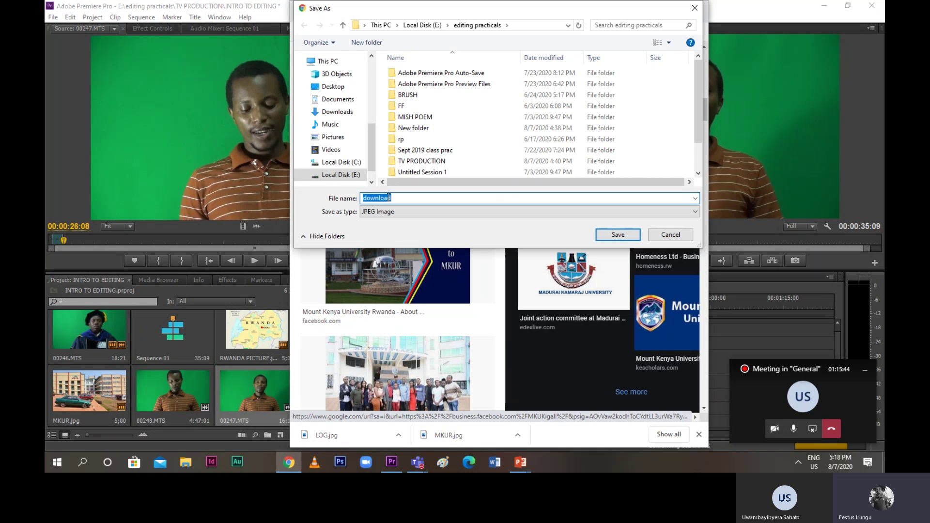
pyautogui.write('MKUR KIGALI LOG')
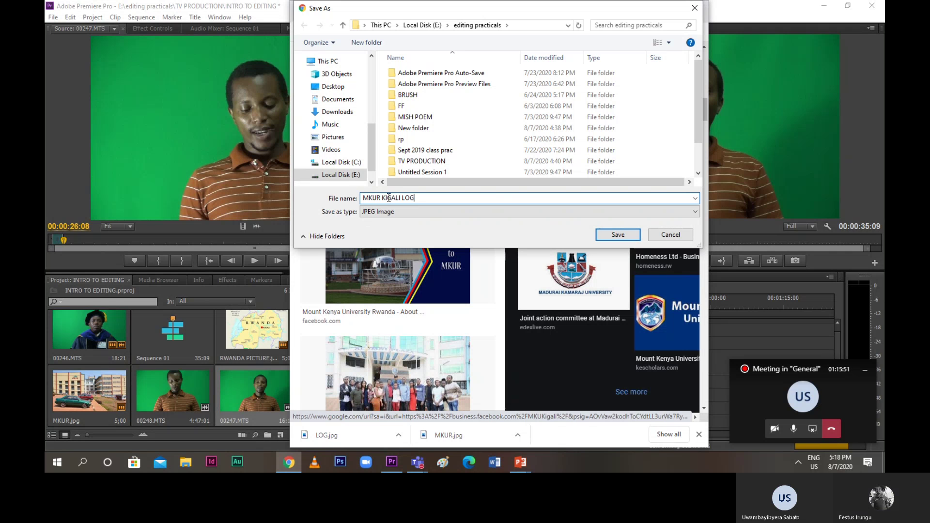
pyautogui.press('Tab')
pyautogui.hotkey('shift', 'Tab')
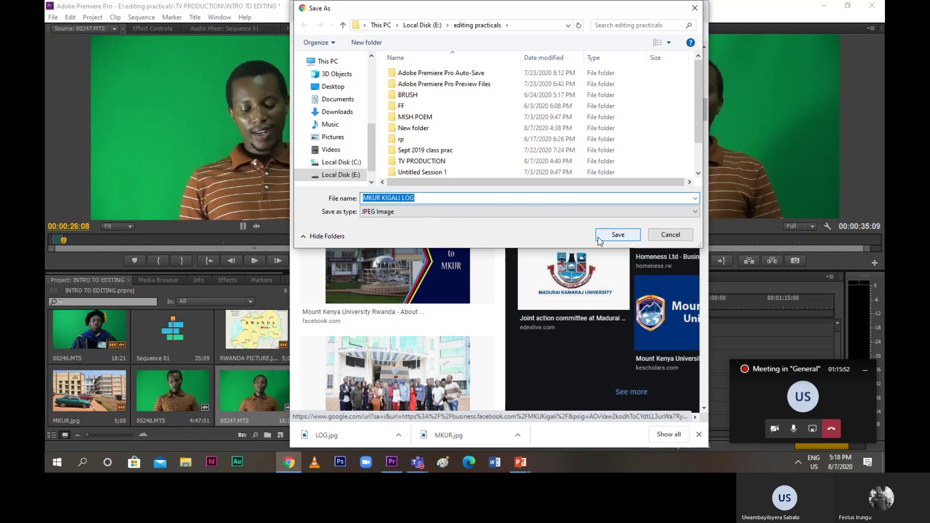
pyautogui.click(599, 238)
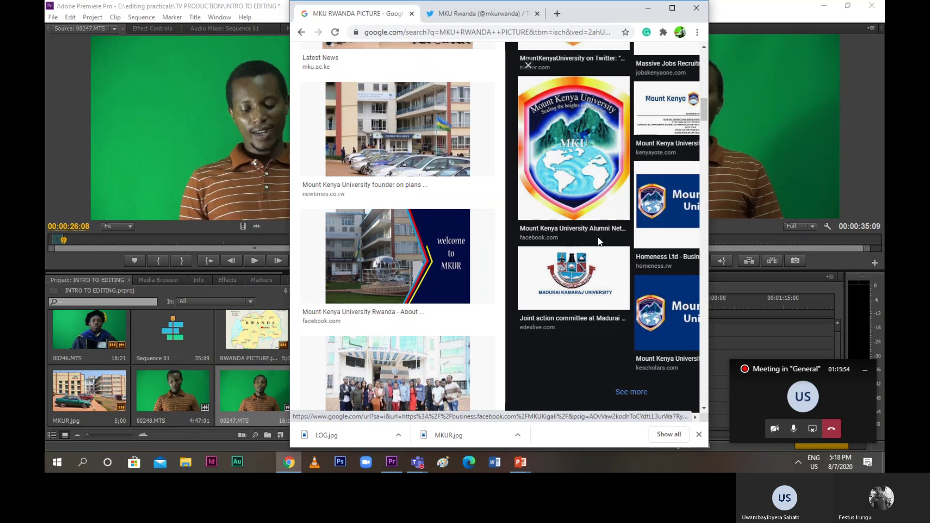
# Save the 'welcome to MKUR' preview image as MKU BEST LOGO.jpg and close Chrome
pyautogui.click(394, 262)
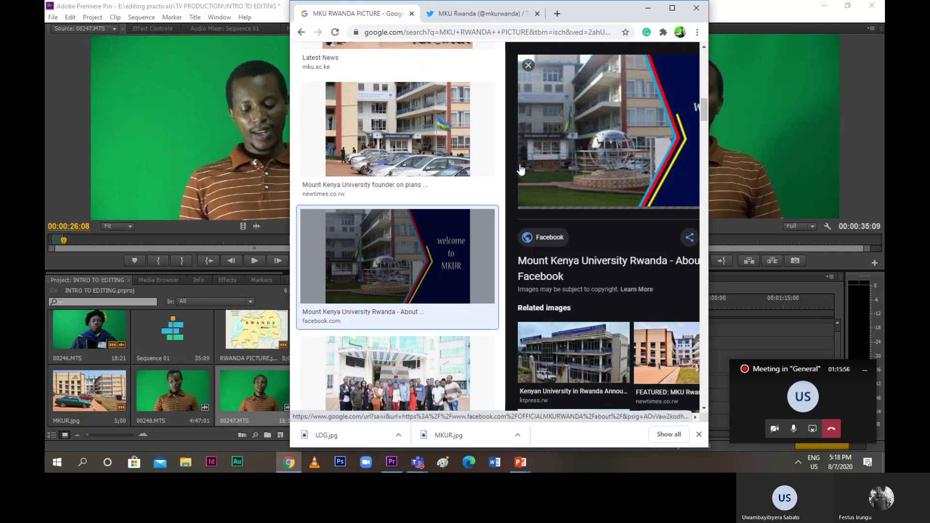
pyautogui.rightClick(601, 118)
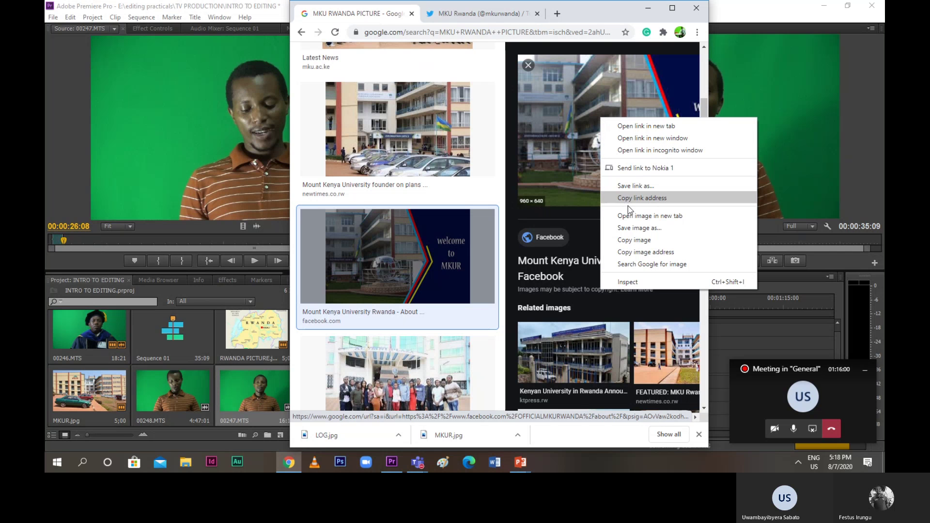
pyautogui.click(632, 229)
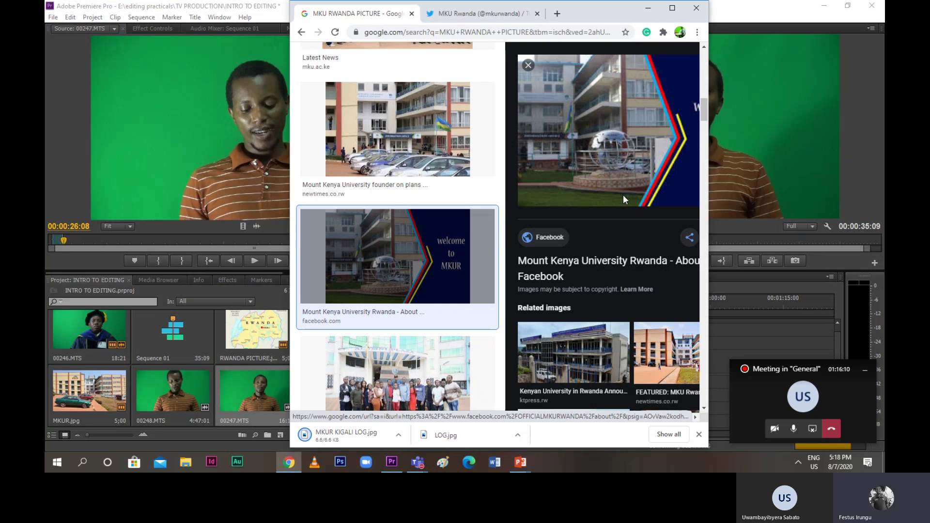
pyautogui.write('MKU')
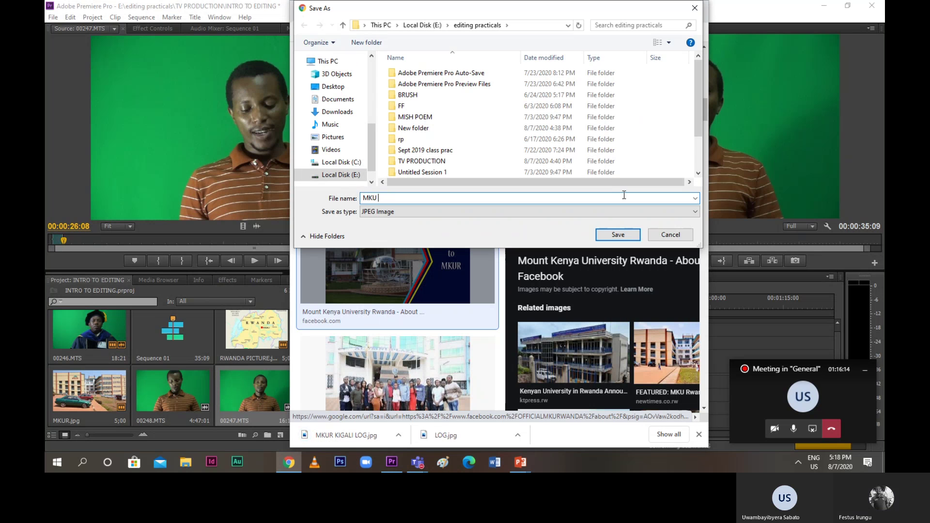
pyautogui.write(' BEST LOGO')
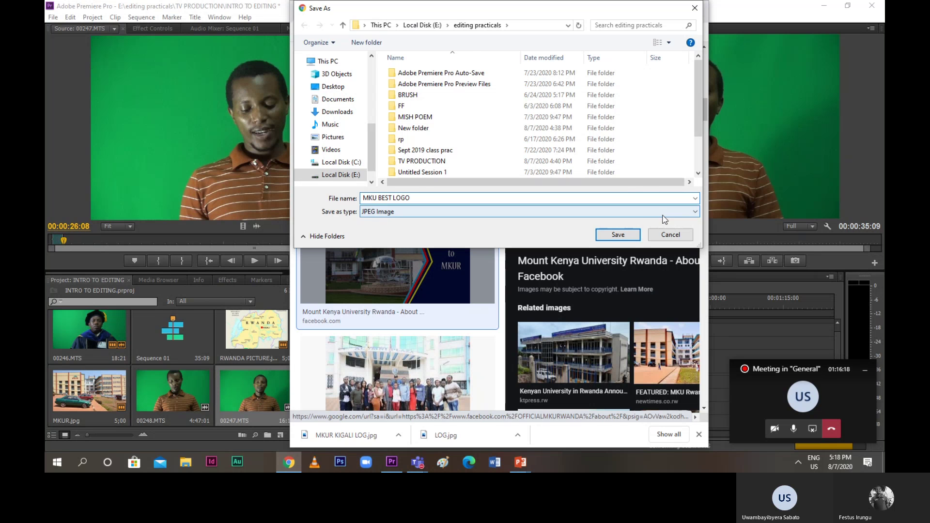
pyautogui.click(617, 235)
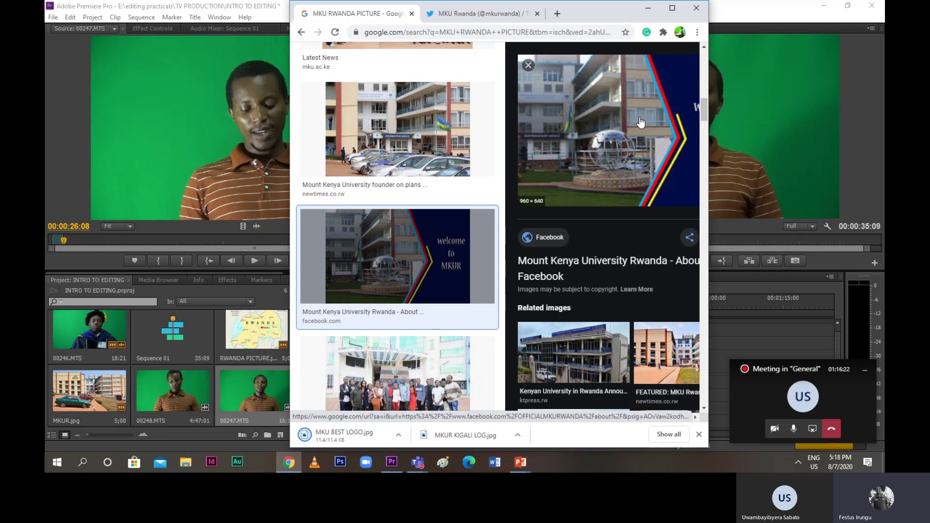
pyautogui.click(696, 9)
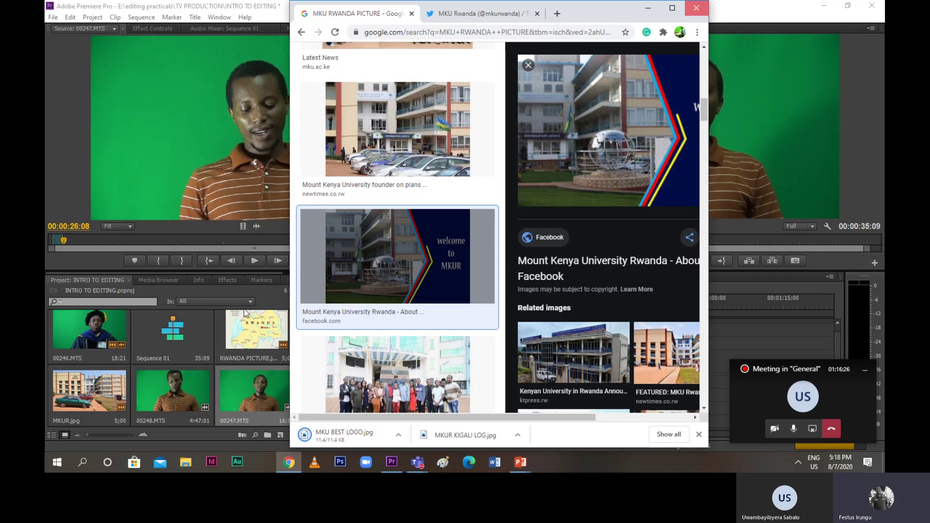
# Return to Premiere and import MKU BEST LOGO.jpg from editing practicals into the project
pyautogui.click(190, 318)
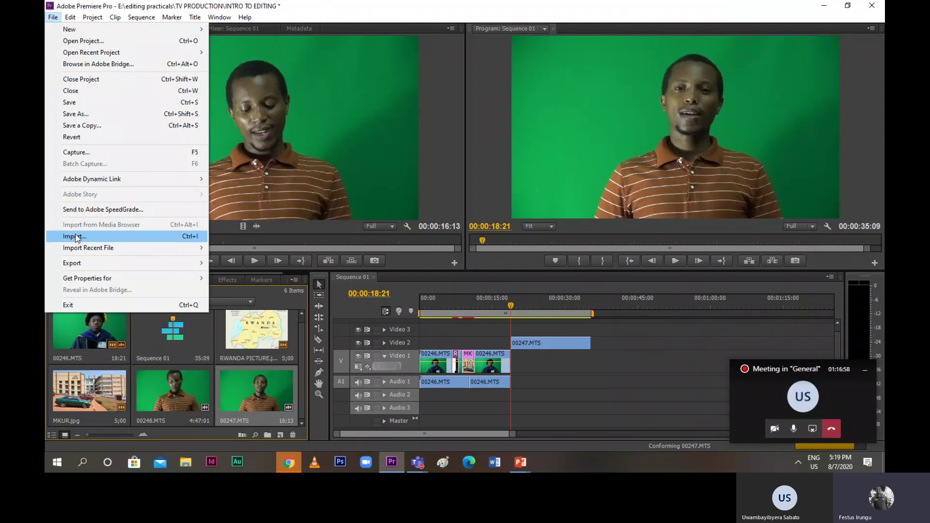
pyautogui.click(76, 236)
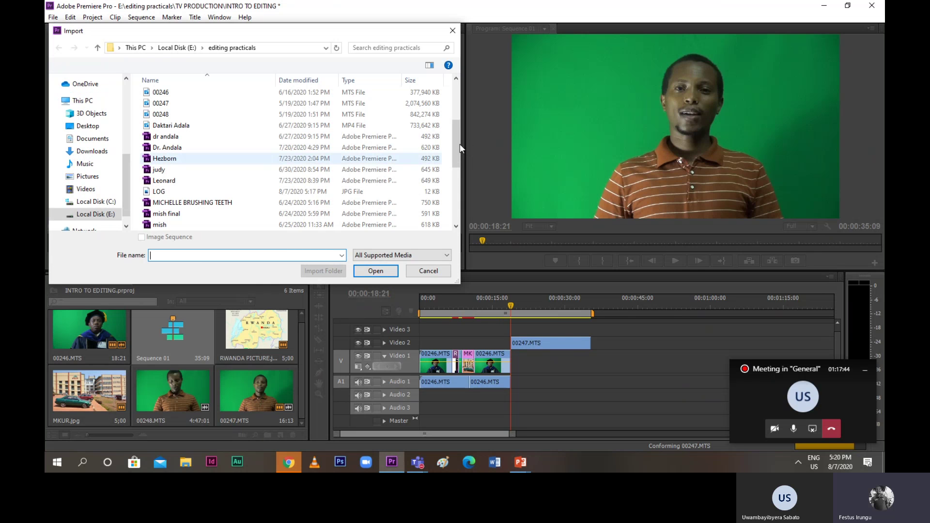
pyautogui.moveTo(456, 139); pyautogui.dragTo(452, 169)
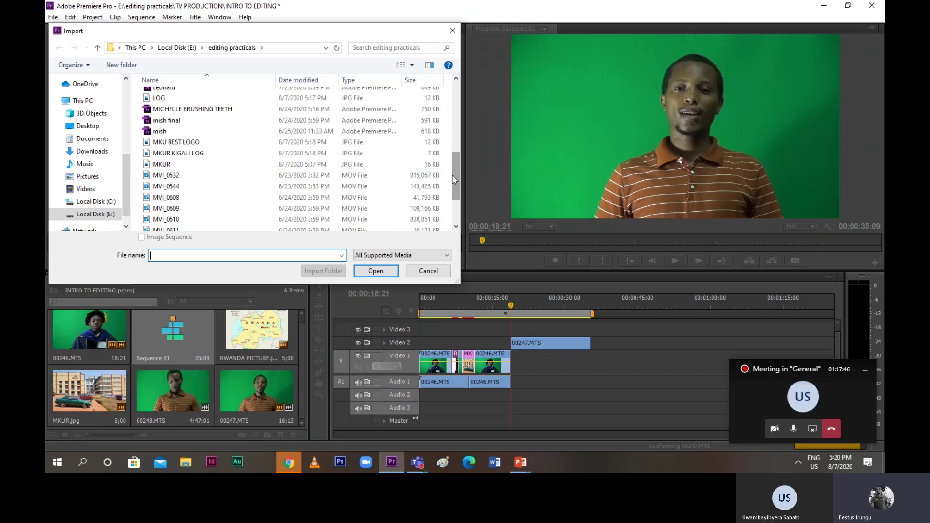
pyautogui.press('Escape')
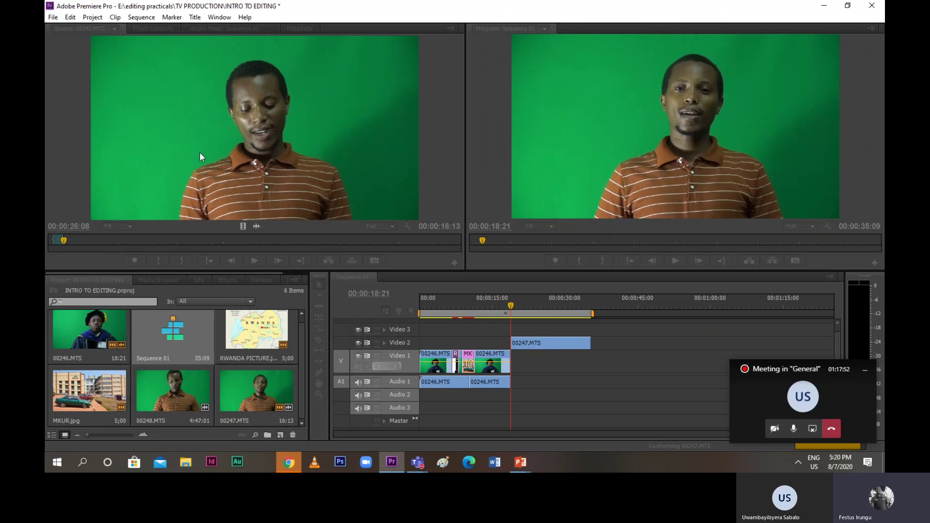
pyautogui.hotkey('ctrl', 'i')
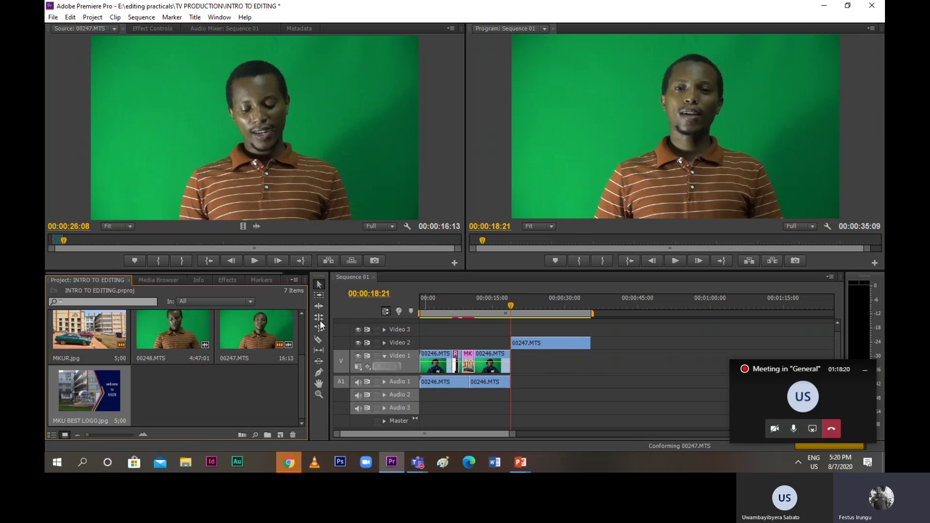
# Search the Effects panel for 'KEY' and apply Ultra Key to 00247.MTS
pyautogui.click(216, 281)
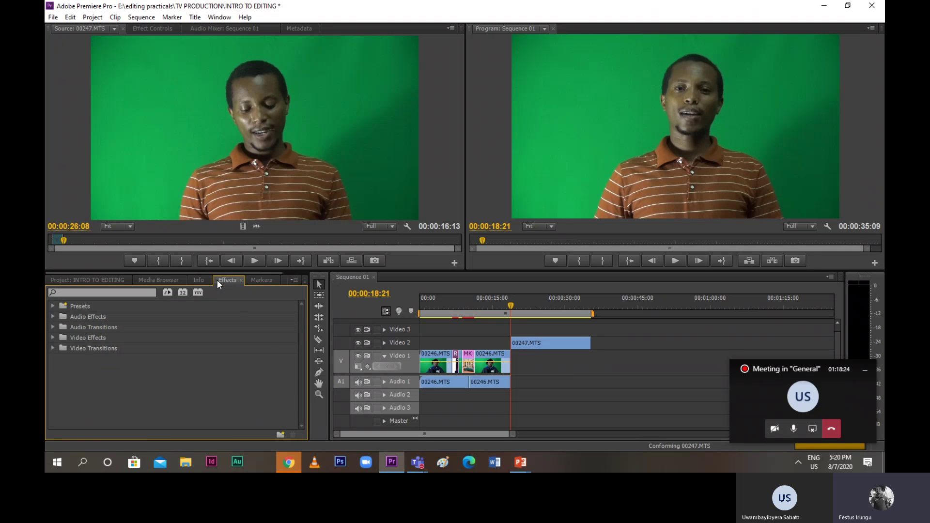
pyautogui.click(66, 293)
pyautogui.write('KEY')
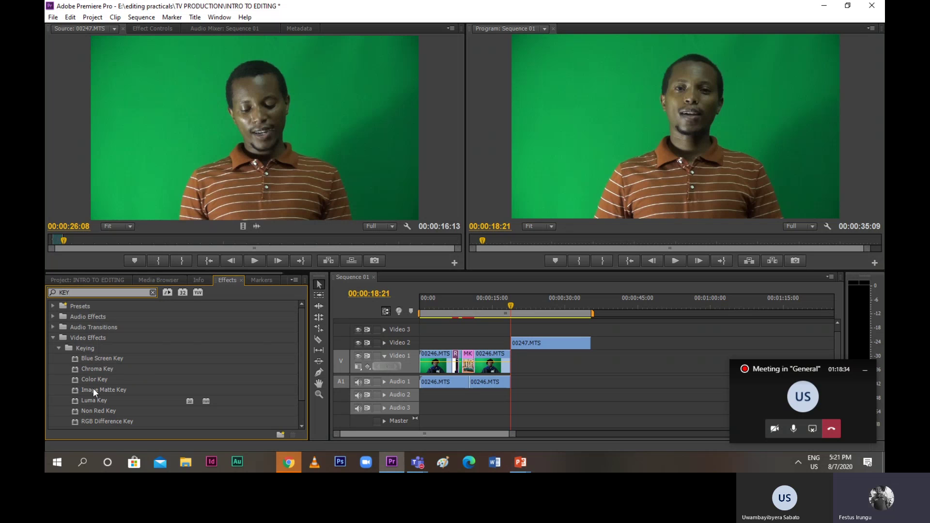
pyautogui.scroll(-1, 93, 388)
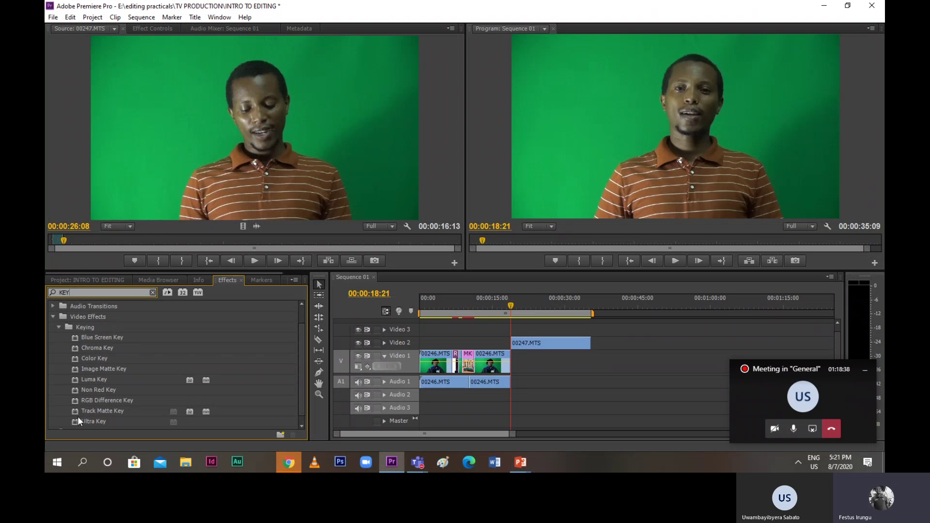
pyautogui.scroll(-1, 129, 410)
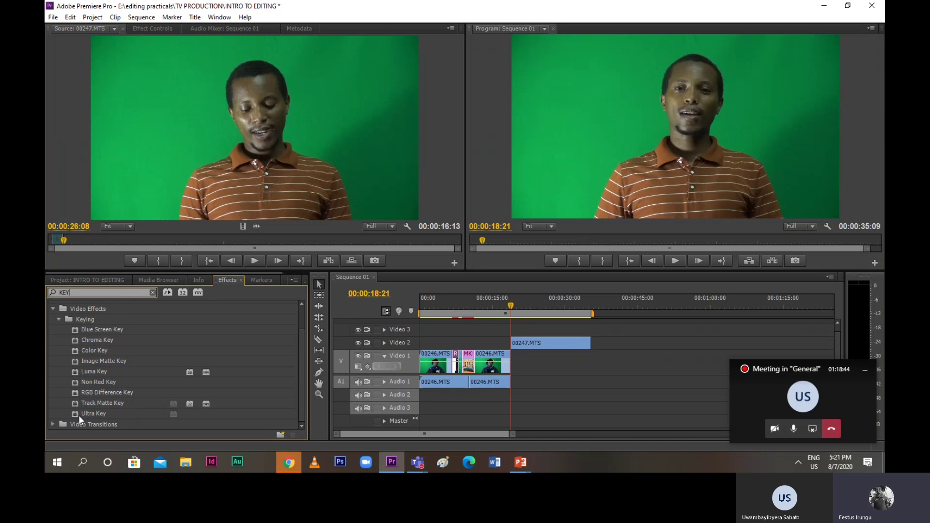
pyautogui.moveTo(78, 415); pyautogui.dragTo(518, 346)
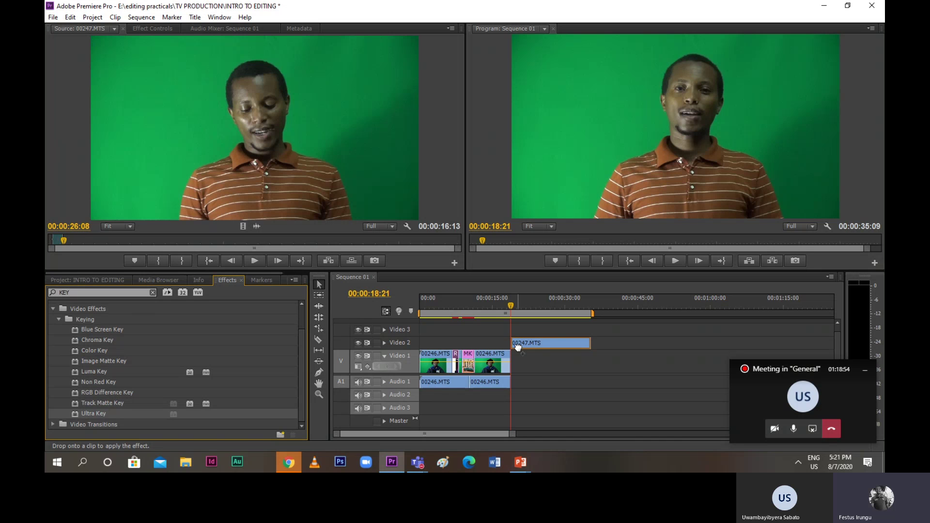
pyautogui.moveTo(518, 345); pyautogui.dragTo(520, 347)
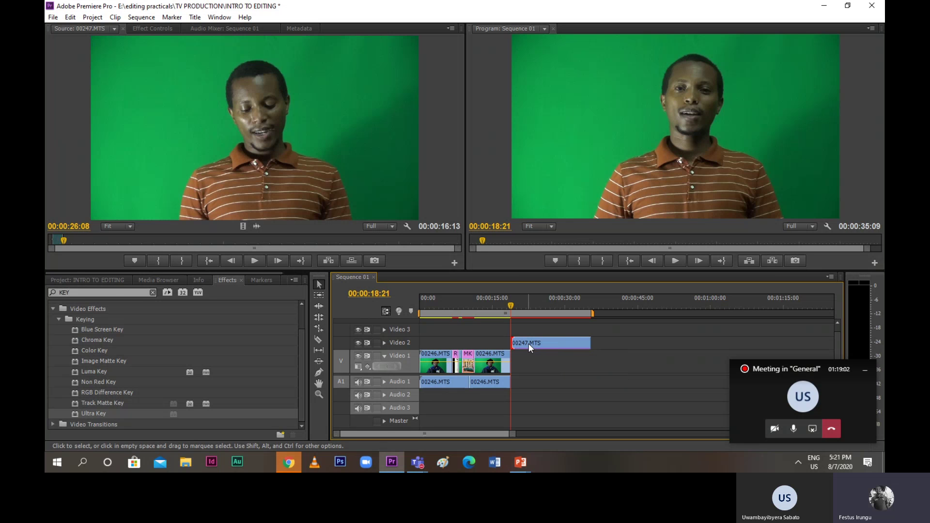
pyautogui.click(153, 29)
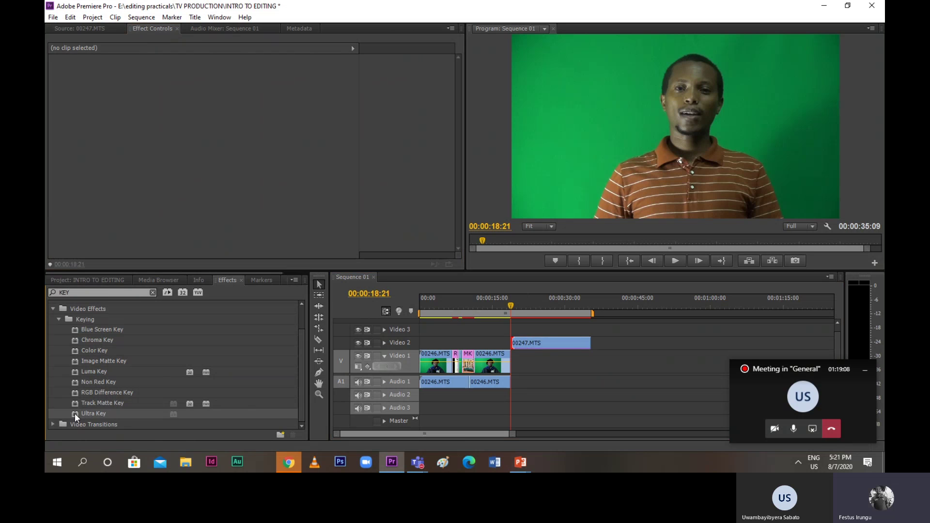
pyautogui.moveTo(75, 414); pyautogui.dragTo(522, 346)
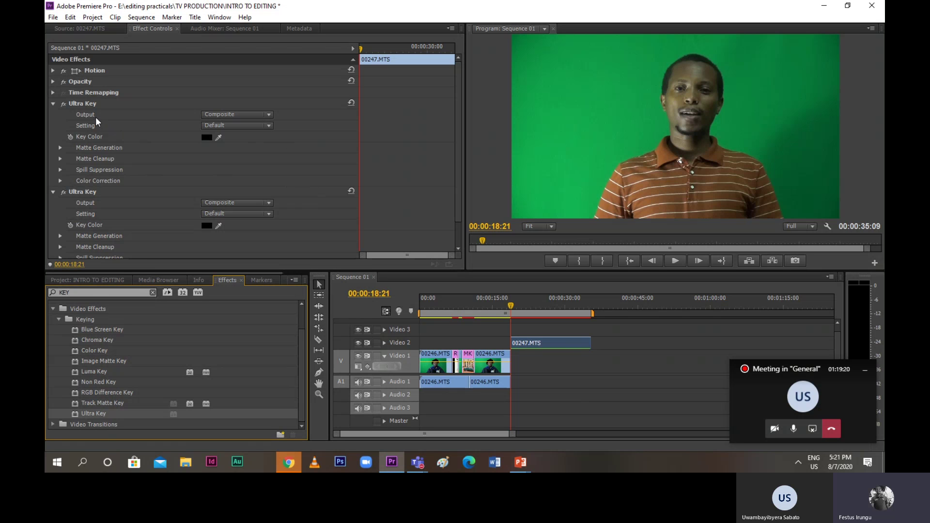
# Set the Ultra Key Setting preset to Aggressive
pyautogui.click(269, 115)
pyautogui.click(270, 115)
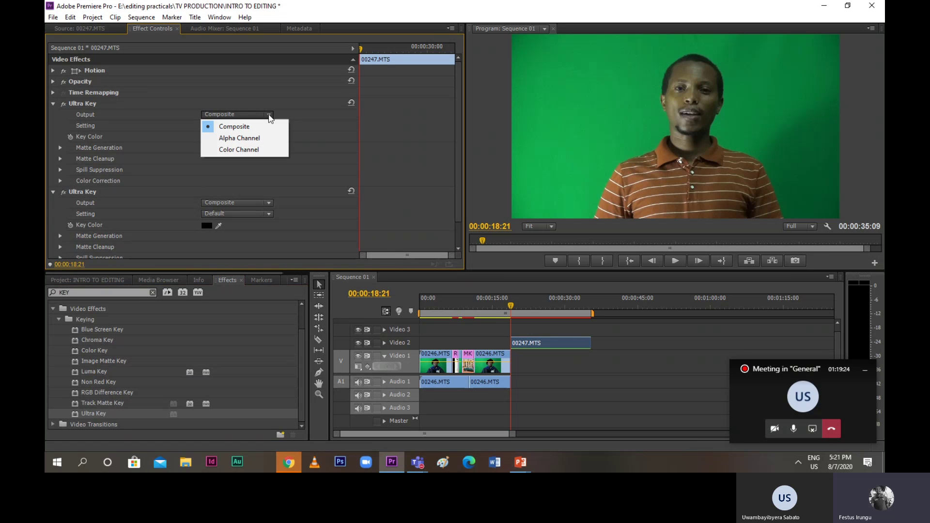
pyautogui.click(270, 126)
pyautogui.click(270, 126)
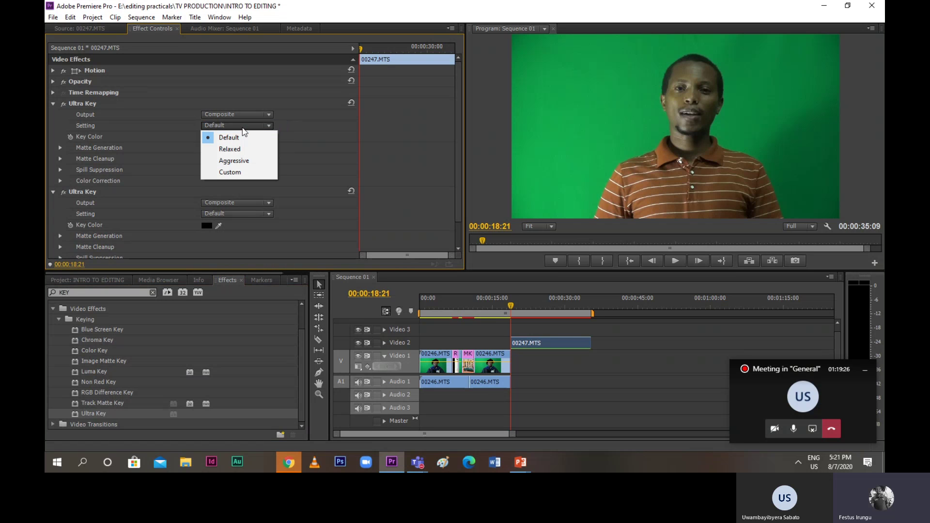
pyautogui.click(271, 128)
pyautogui.click(272, 128)
pyautogui.click(236, 161)
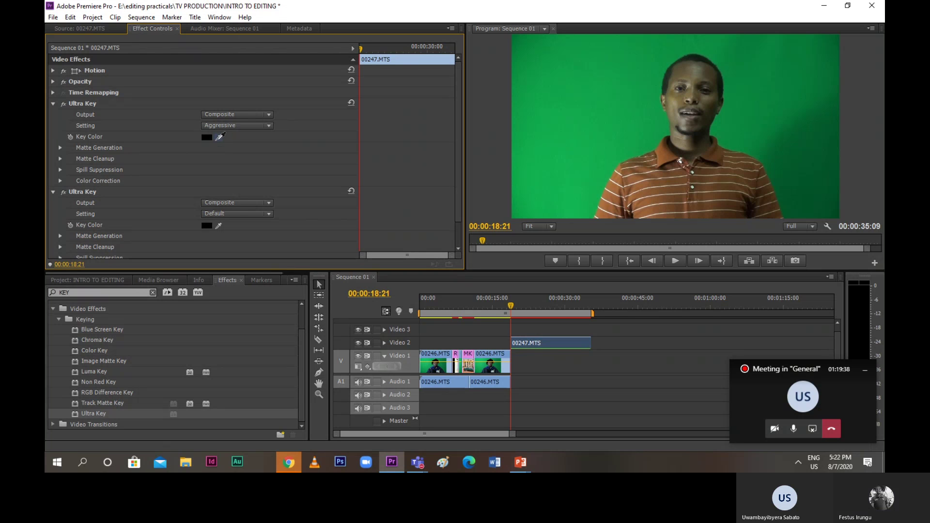
# Eyedropper the green backdrop in the Program monitor as the key colour
pyautogui.click(219, 136)
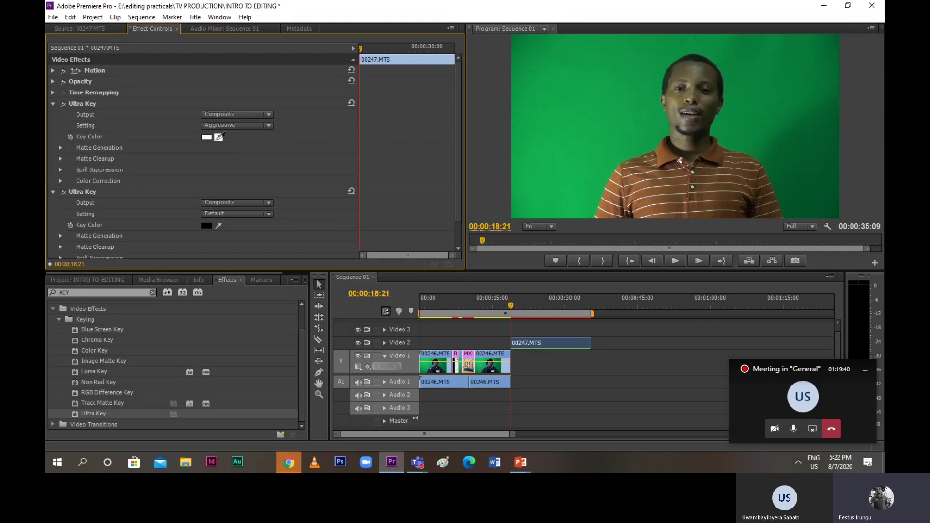
pyautogui.click(537, 157)
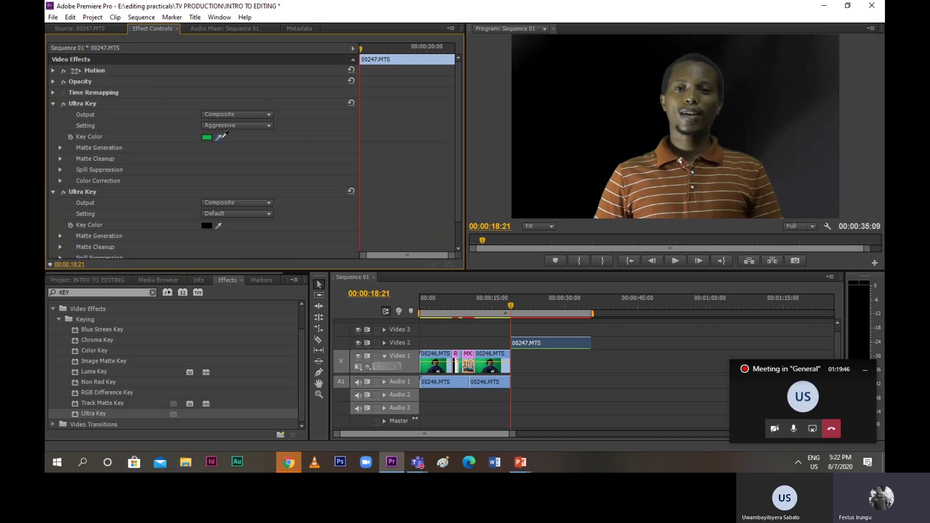
pyautogui.click(221, 137)
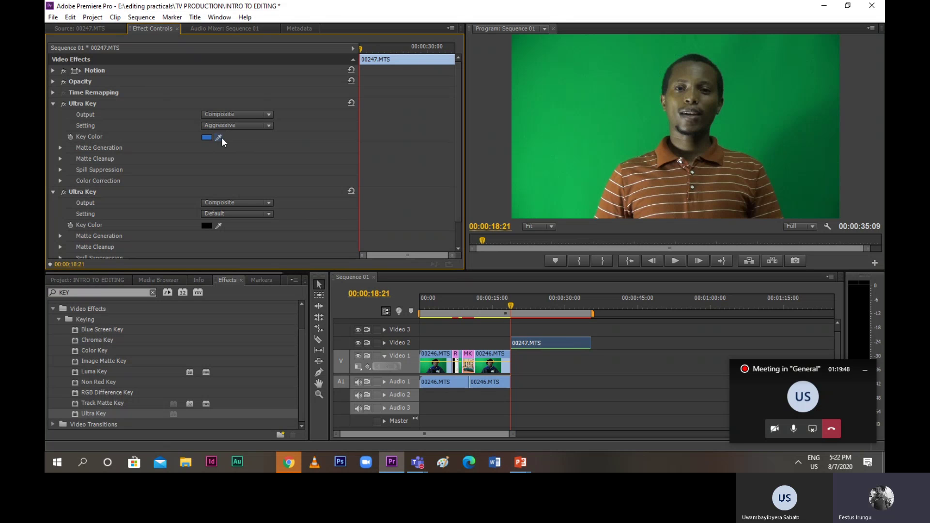
pyautogui.click(220, 136)
pyautogui.click(219, 138)
pyautogui.click(219, 139)
pyautogui.click(536, 185)
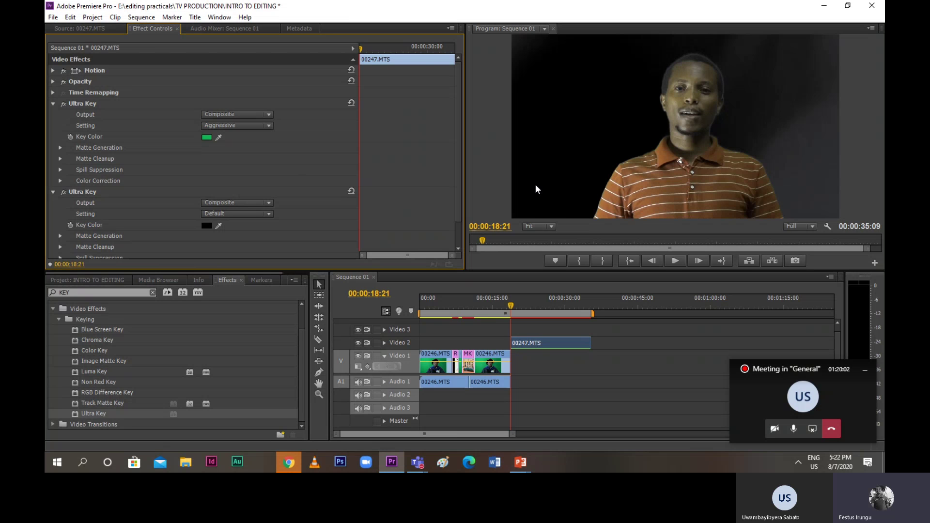
# Preview the key, set the second Ultra Key to Aggressive with Composite output, and return to the clip start
pyautogui.press('space')
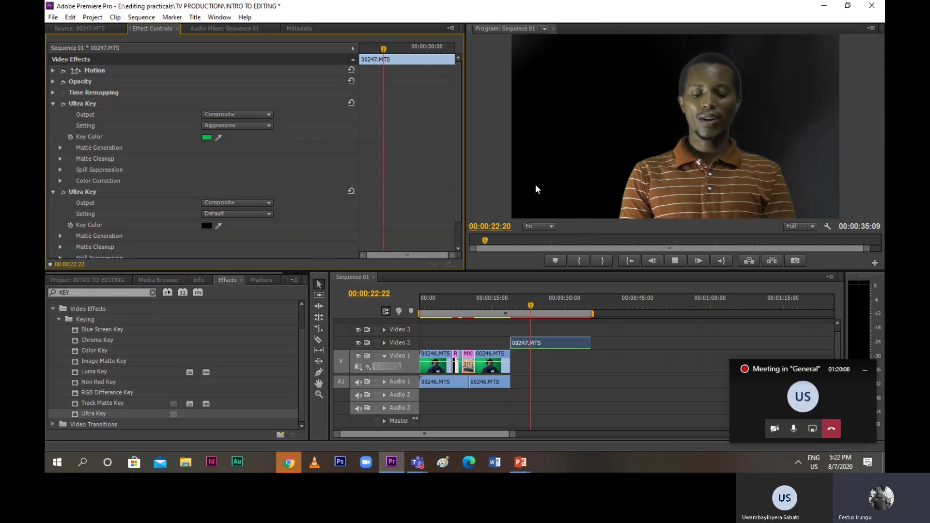
pyautogui.click(267, 214)
pyautogui.click(244, 250)
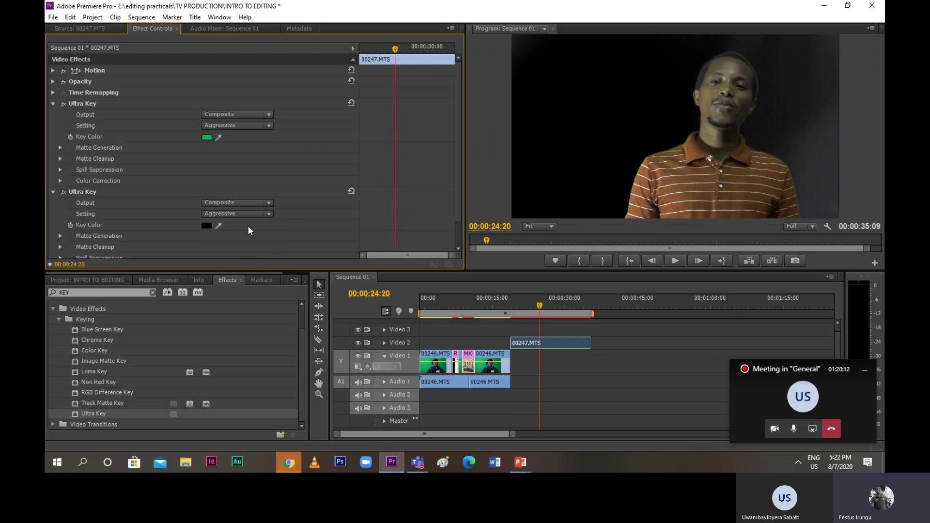
pyautogui.click(269, 206)
pyautogui.click(259, 216)
pyautogui.moveTo(220, 225); pyautogui.dragTo(537, 193)
pyautogui.moveTo(541, 313); pyautogui.dragTo(511, 316)
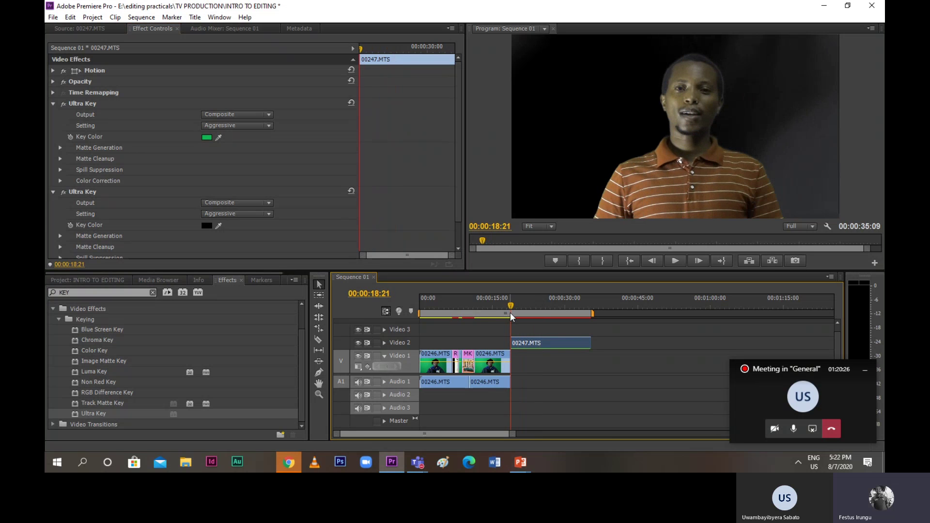
# Place MKU BEST LOGO.jpg on Video 1 at the playhead, with Frame Blend and Scale to Frame Size
pyautogui.click(92, 281)
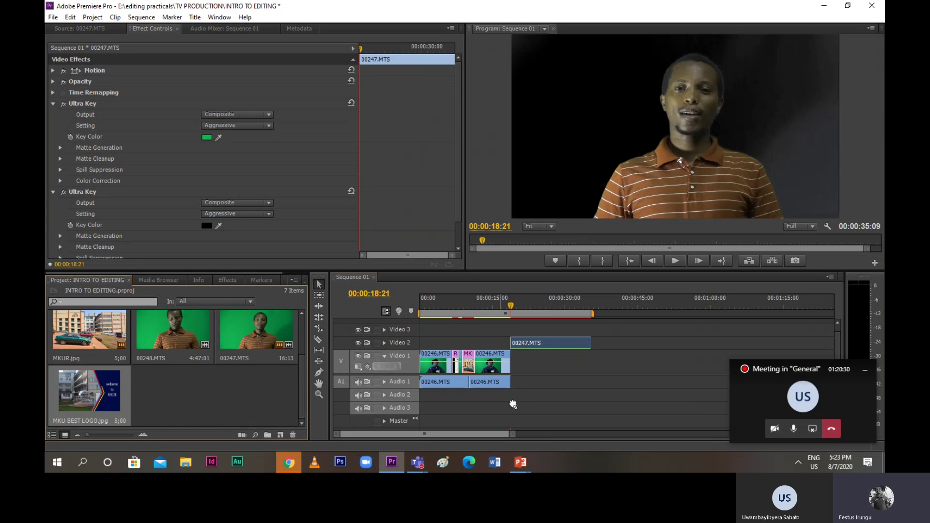
pyautogui.moveTo(513, 405); pyautogui.dragTo(523, 372)
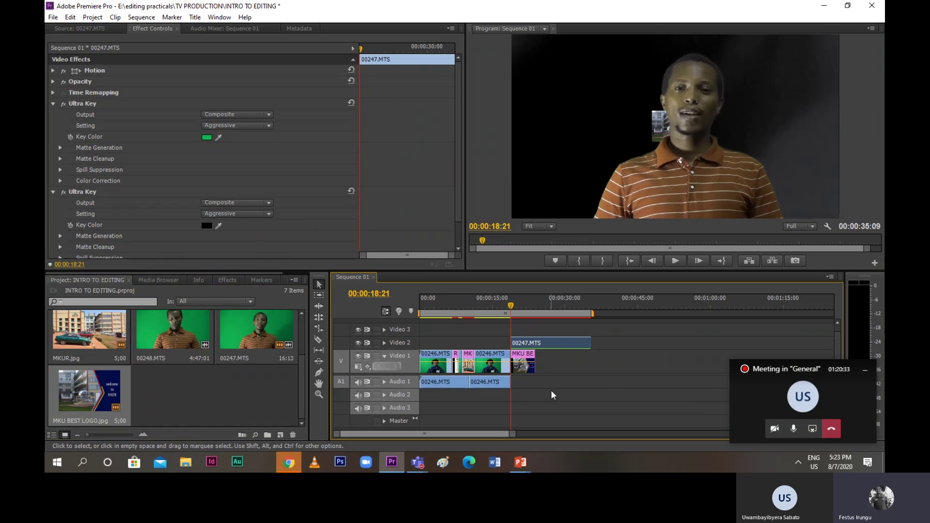
pyautogui.rightClick(525, 368)
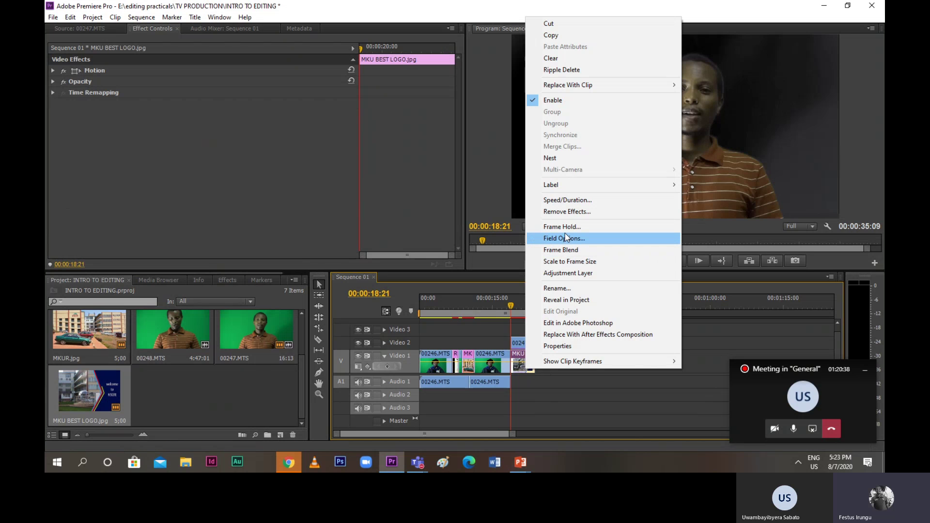
pyautogui.click(562, 250)
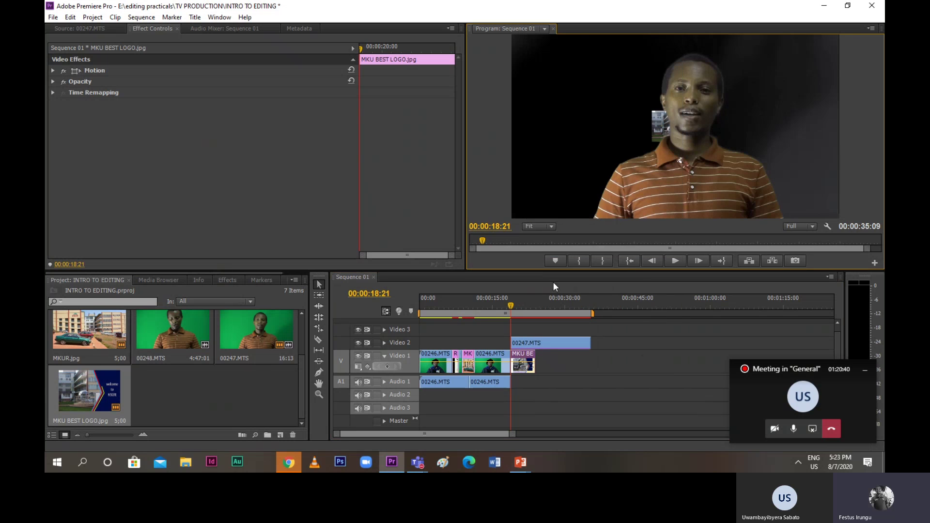
pyautogui.rightClick(523, 361)
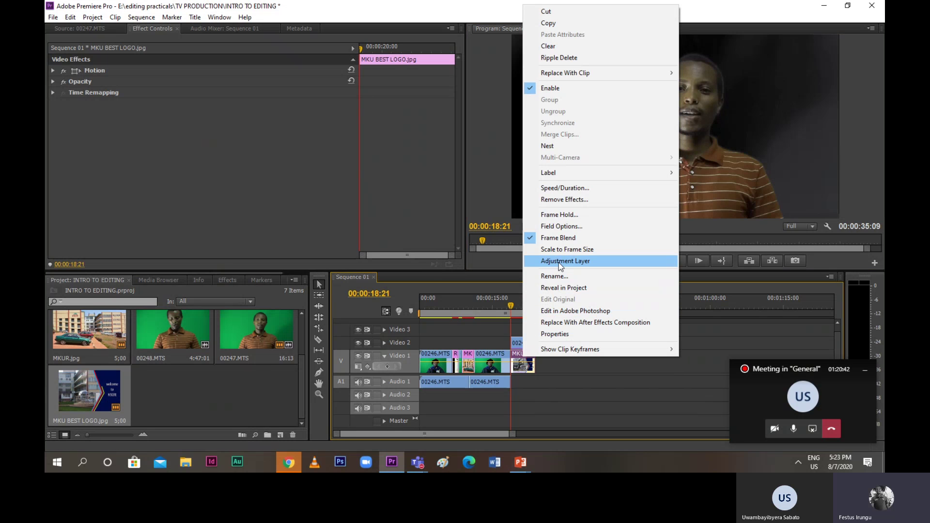
pyautogui.click(561, 250)
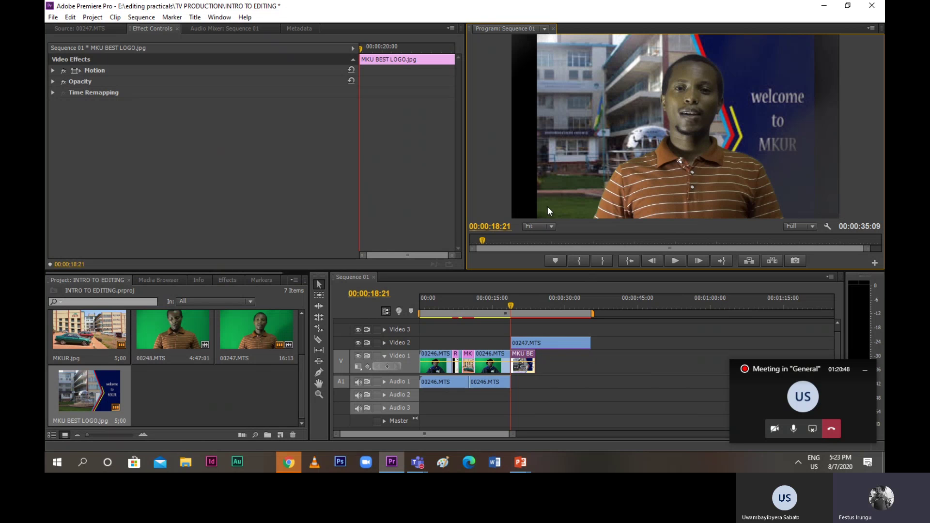
# Resize the presenter clip 00247.MTS by dragging its edges in the Program monitor
pyautogui.click(548, 193)
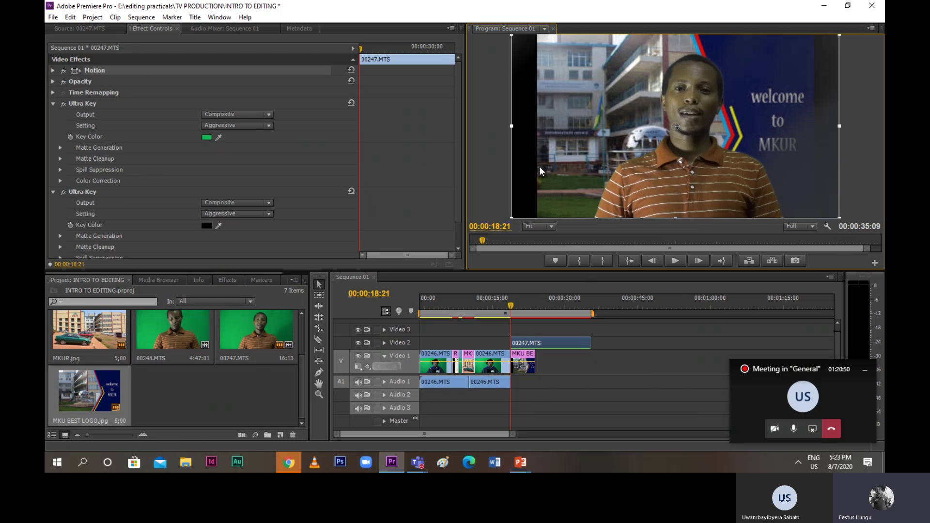
pyautogui.moveTo(512, 126); pyautogui.dragTo(538, 129)
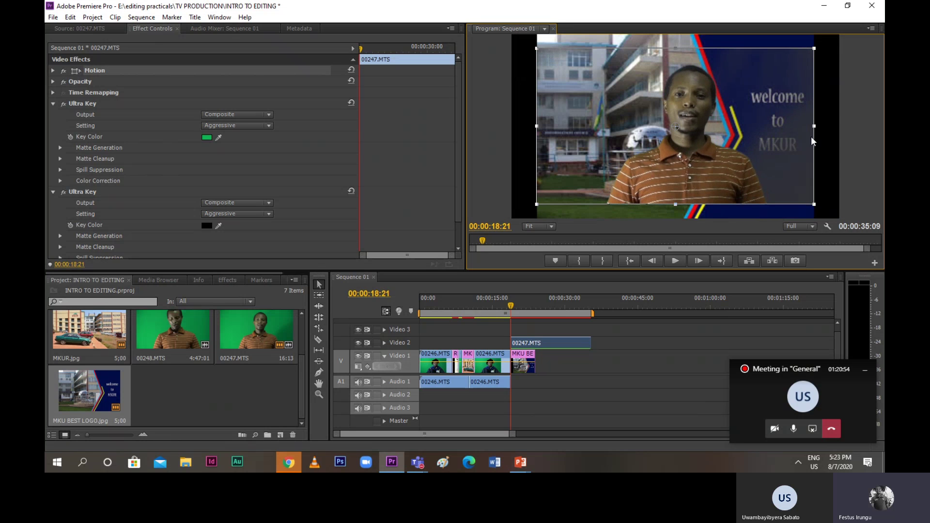
pyautogui.moveTo(813, 125); pyautogui.dragTo(810, 126)
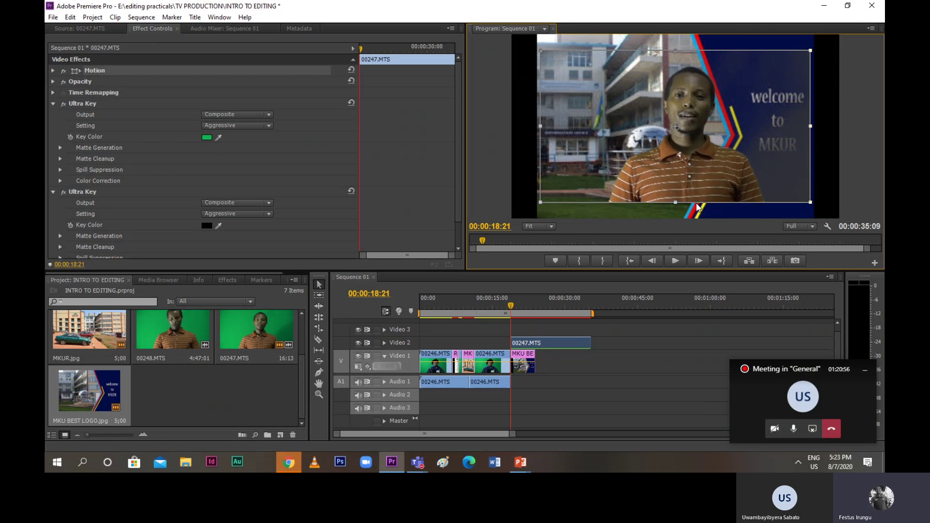
pyautogui.moveTo(674, 201); pyautogui.dragTo(677, 199)
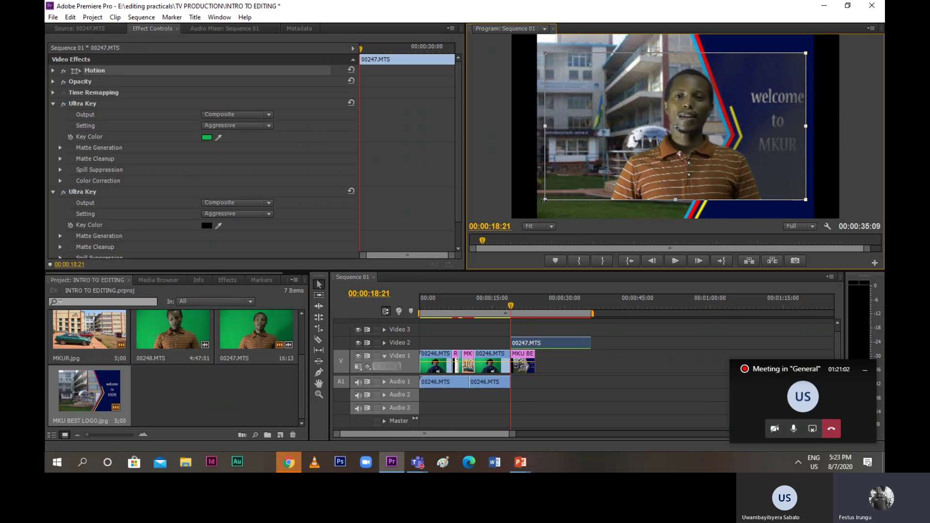
pyautogui.moveTo(544, 200); pyautogui.dragTo(531, 221)
pyautogui.click(531, 221)
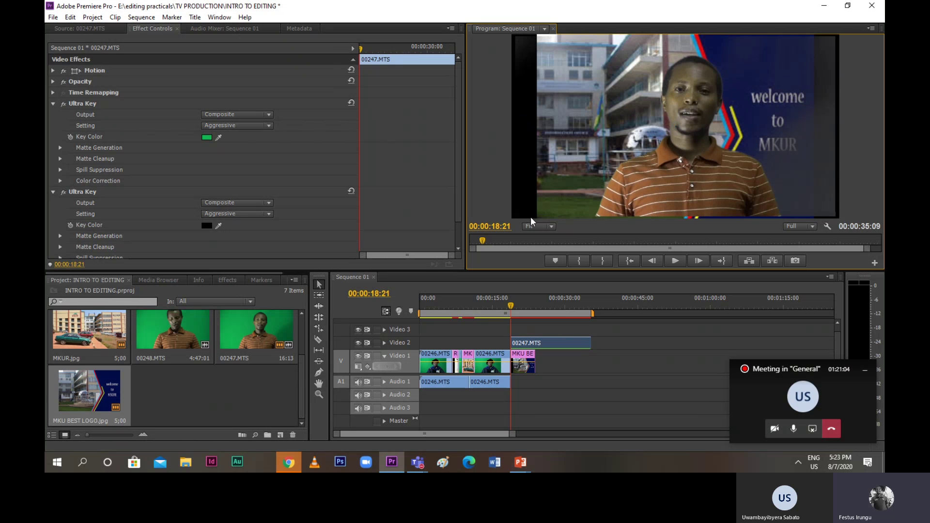
pyautogui.click(605, 147)
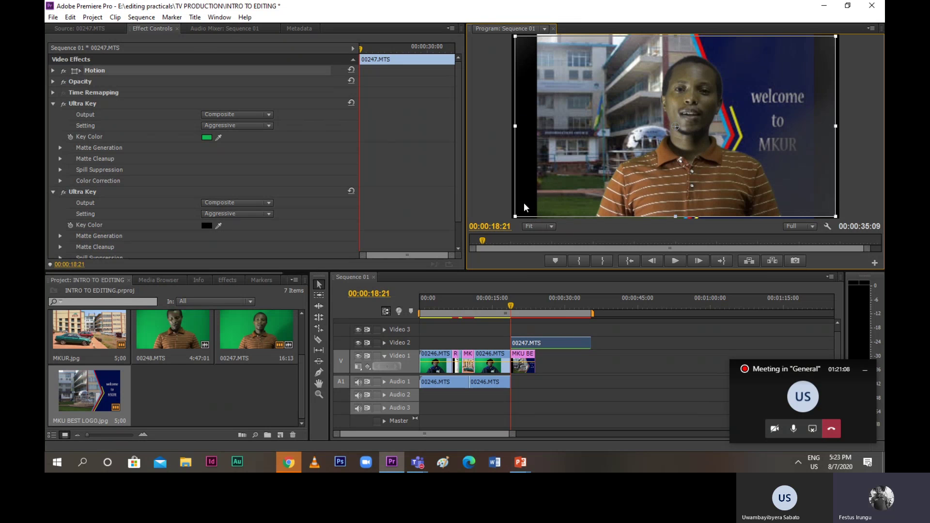
pyautogui.moveTo(518, 127); pyautogui.dragTo(540, 136)
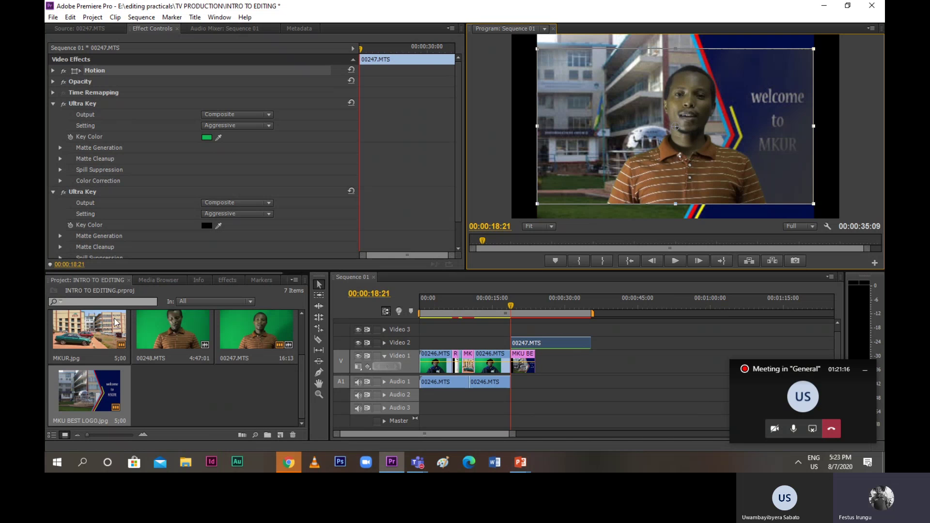
# Import MKUR KIGALI LOG.jpg and place it on Video 1 right after MKU BEST LOGO
pyautogui.click(53, 17)
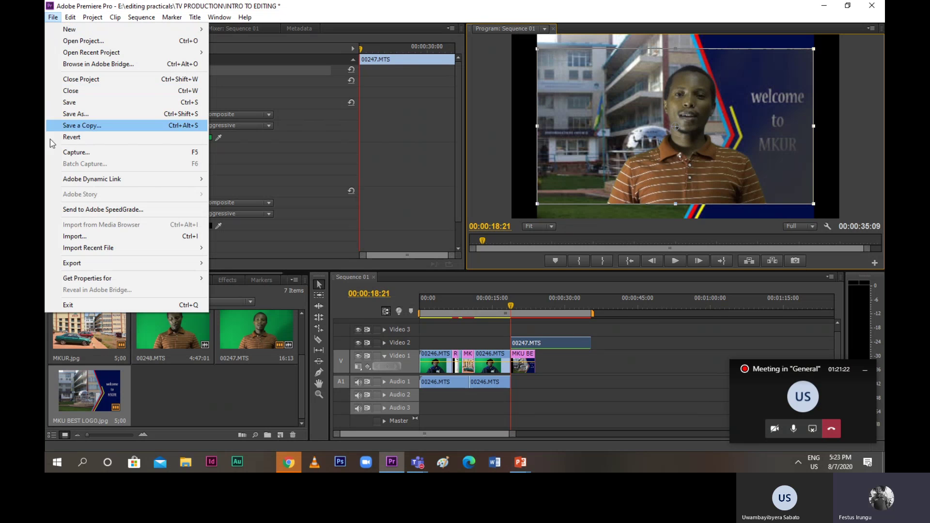
pyautogui.click(75, 236)
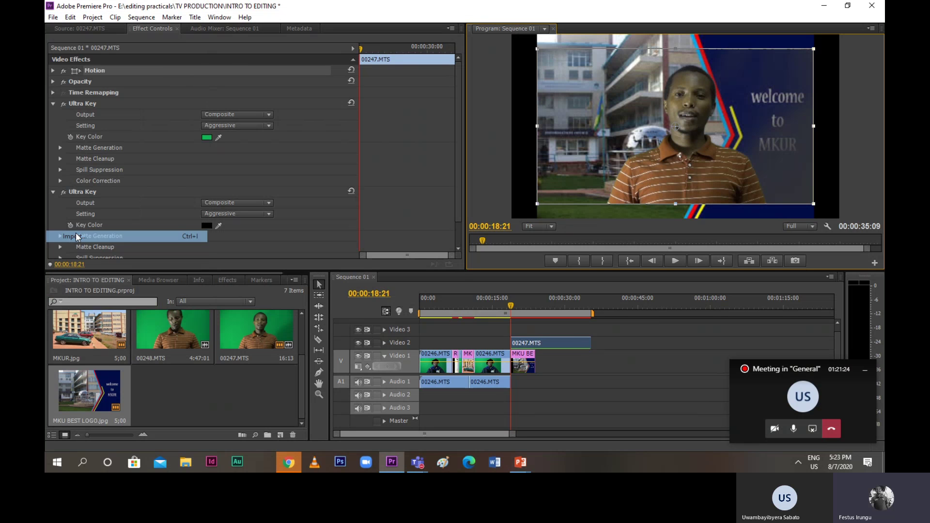
pyautogui.scroll(-5, 155, 206)
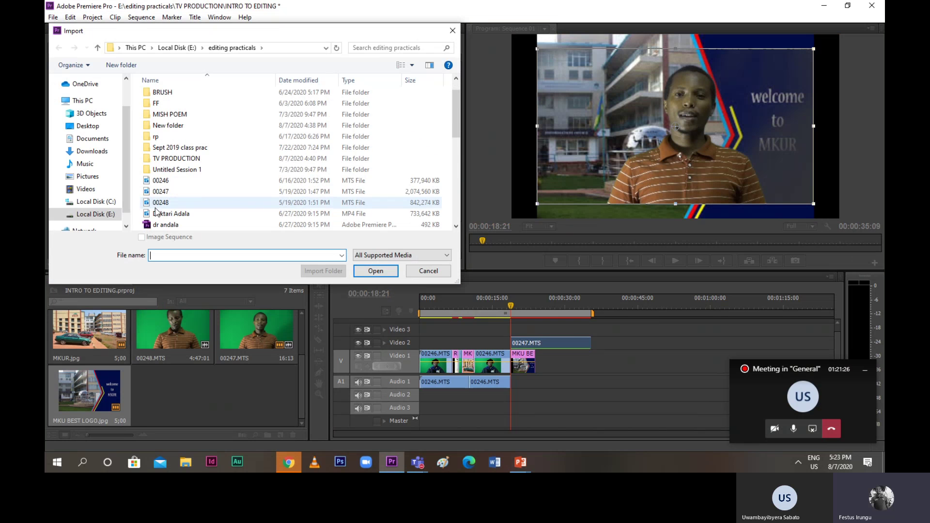
pyautogui.scroll(-1, 156, 211)
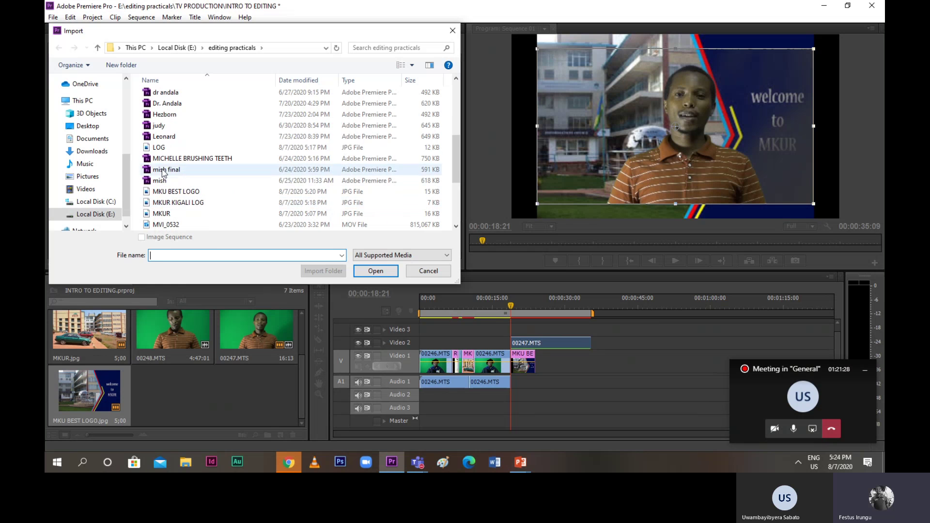
pyautogui.click(161, 148)
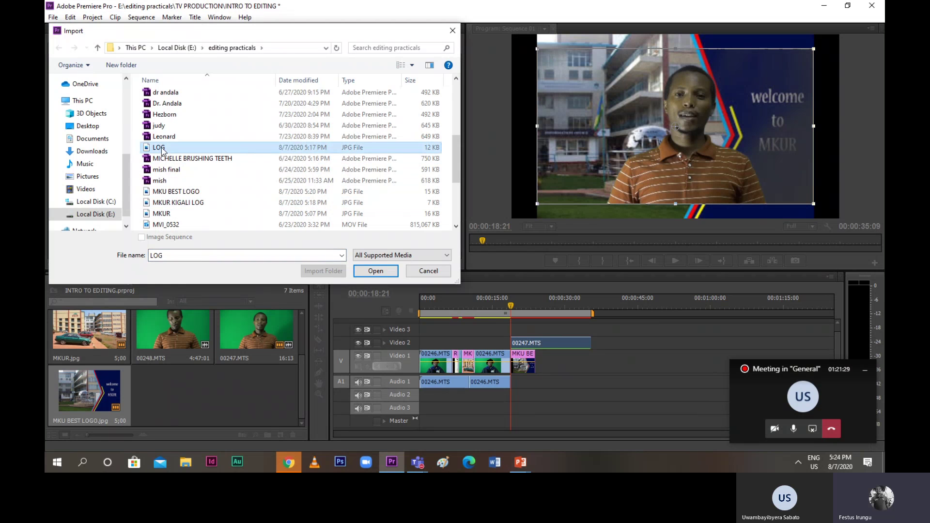
pyautogui.click(178, 203)
pyautogui.click(380, 271)
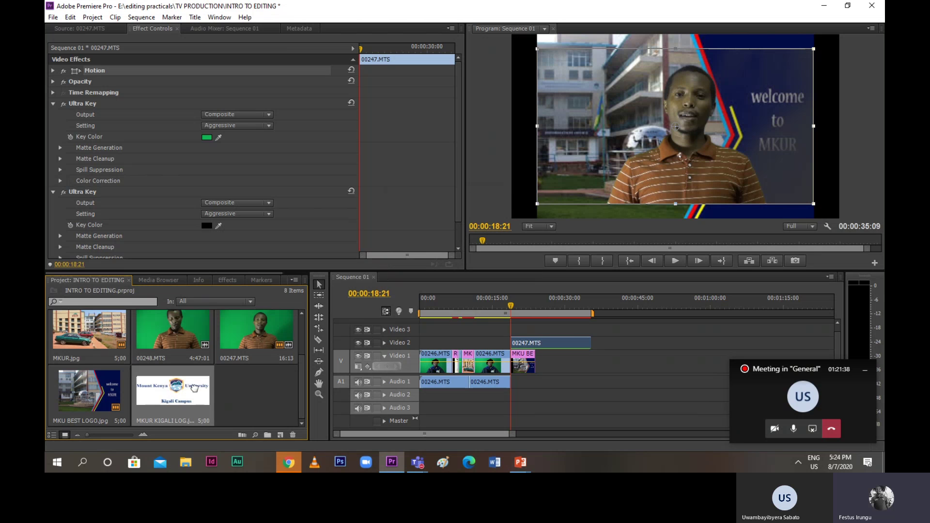
pyautogui.moveTo(194, 387); pyautogui.dragTo(541, 372)
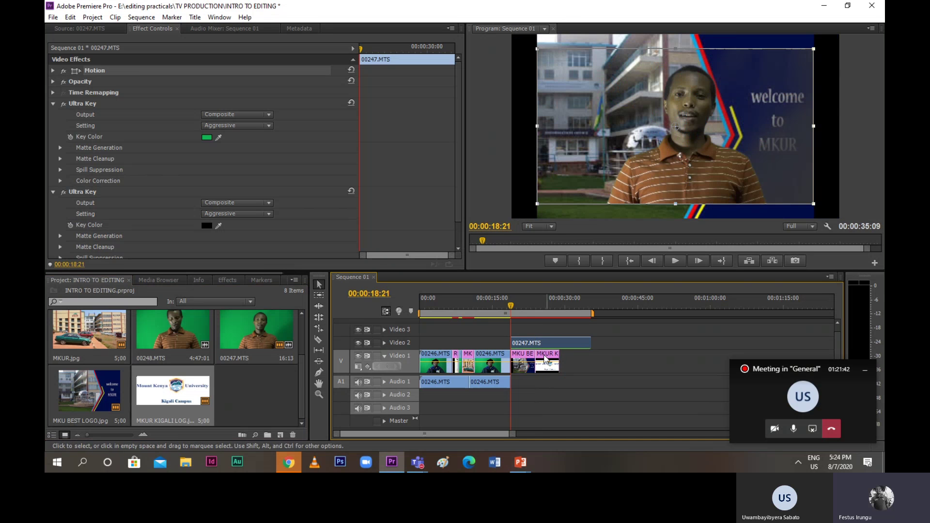
# Give the MKUR KIGALI LOG clip Frame Blend and Scale to Frame Size, then play the sequence
pyautogui.click(507, 302)
pyautogui.moveTo(508, 301); pyautogui.dragTo(547, 317)
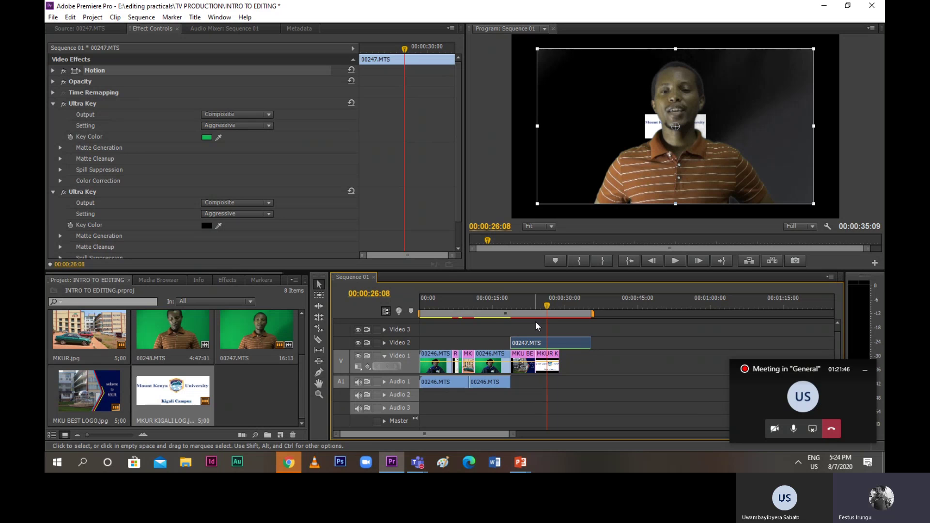
pyautogui.moveTo(545, 309); pyautogui.dragTo(536, 306)
pyautogui.rightClick(551, 368)
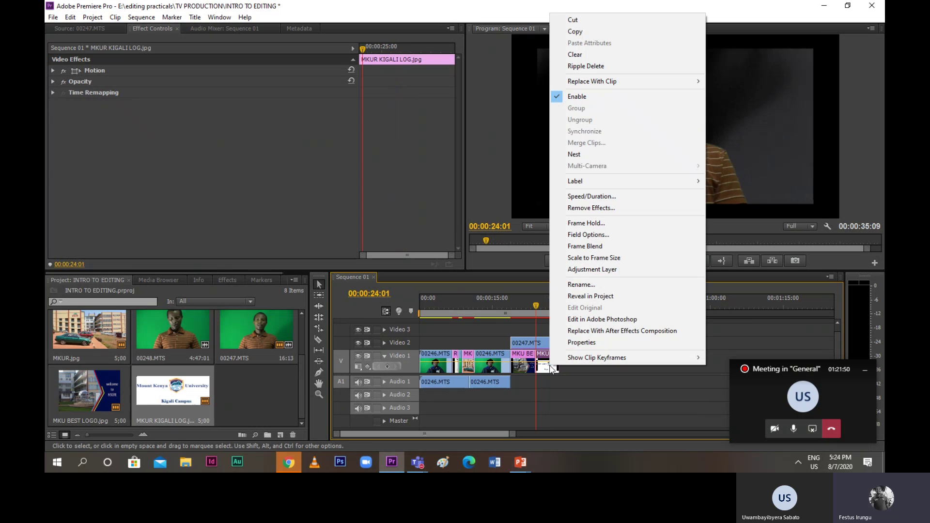
pyautogui.click(592, 247)
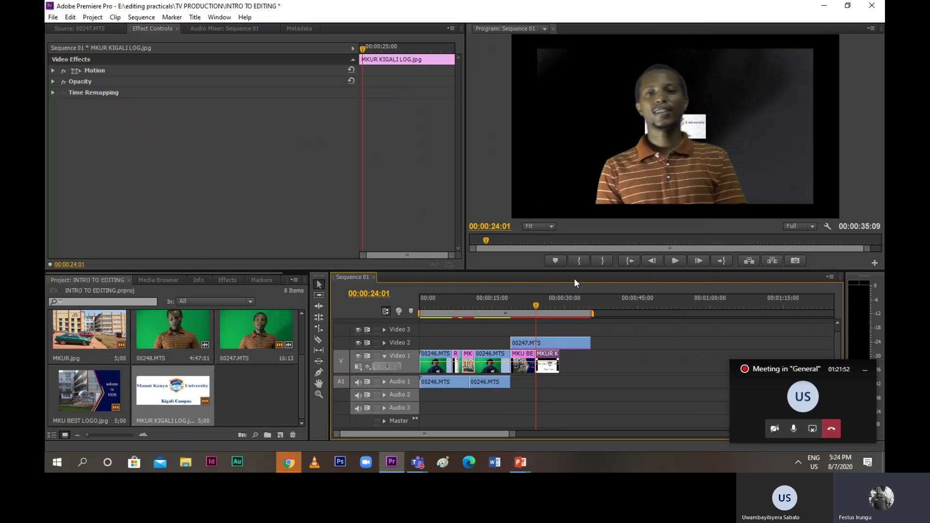
pyautogui.rightClick(548, 367)
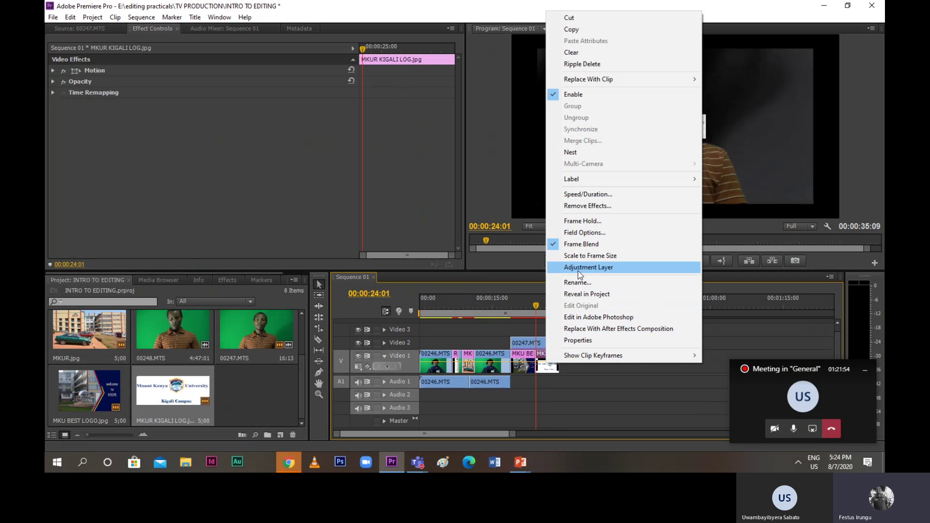
pyautogui.click(582, 255)
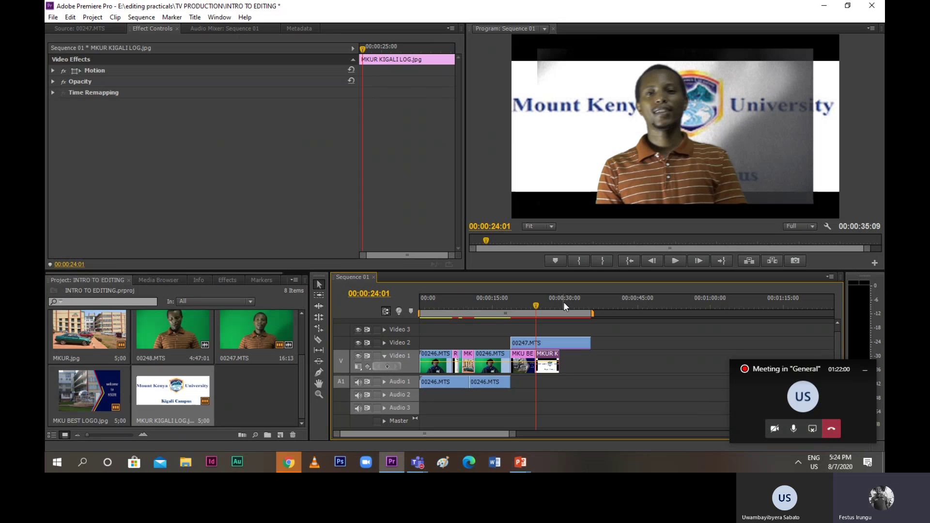
pyautogui.press('space')
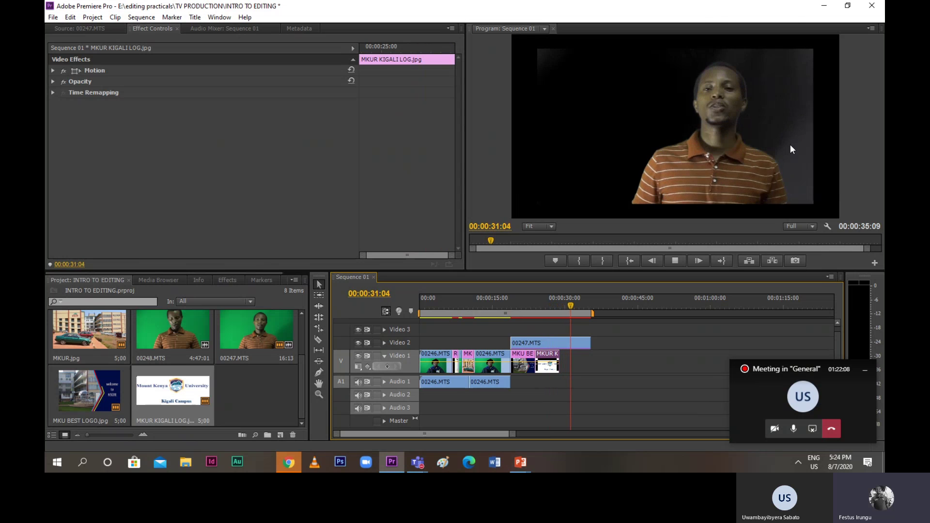
pyautogui.press('space')
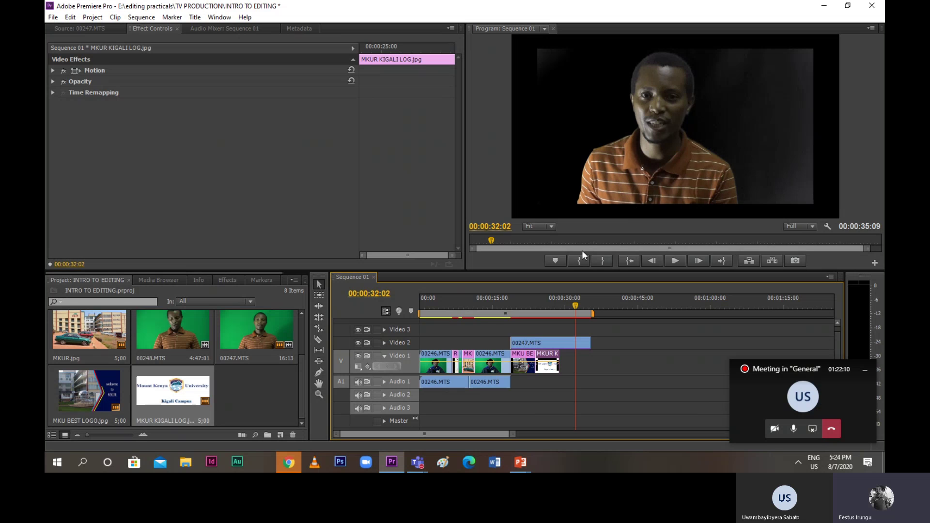
# Add another MKU BEST LOGO after MKUR KIGALI LOG on Video 1, frame-blended and scaled to frame
pyautogui.click(99, 394)
pyautogui.moveTo(99, 397); pyautogui.dragTo(590, 364)
pyautogui.rightClick(573, 367)
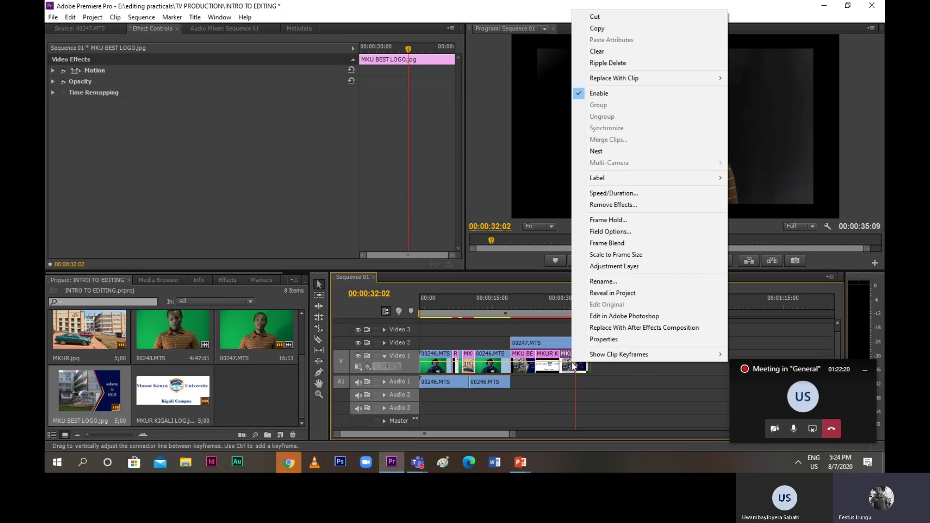
pyautogui.click(596, 248)
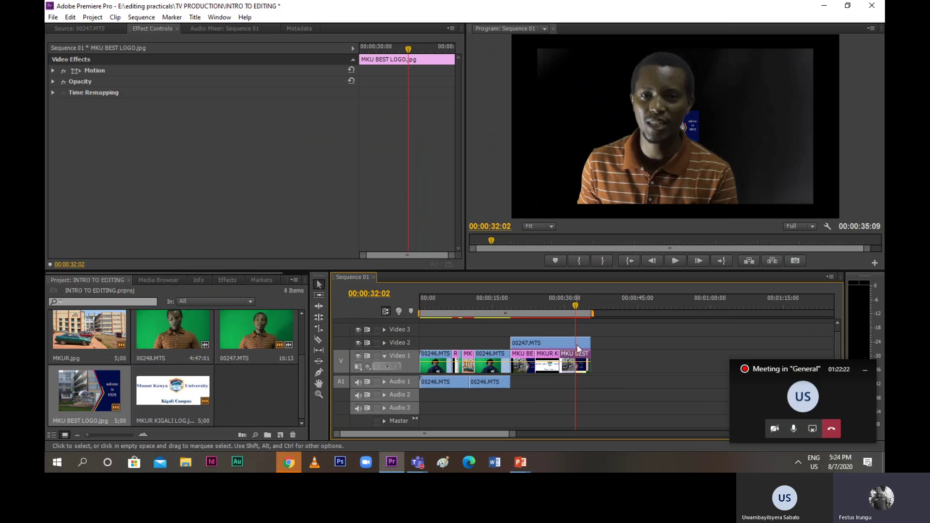
pyautogui.rightClick(573, 358)
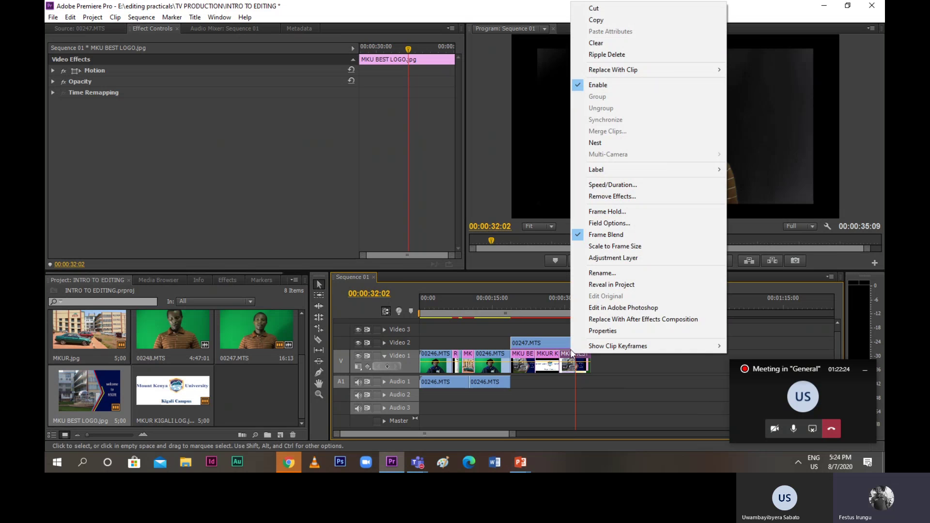
pyautogui.click(601, 251)
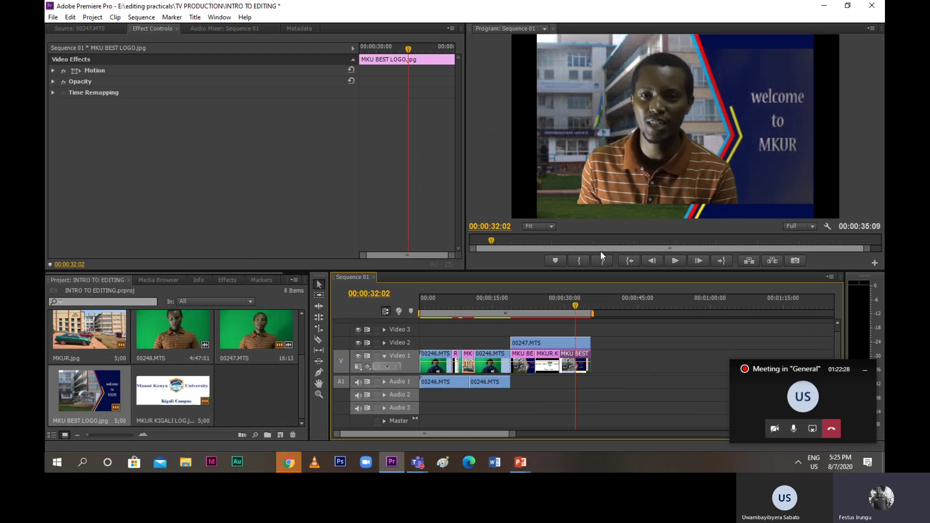
# Make the presenter taller and wider, shift it right, then replay from 00:00:19:02
pyautogui.click(654, 166)
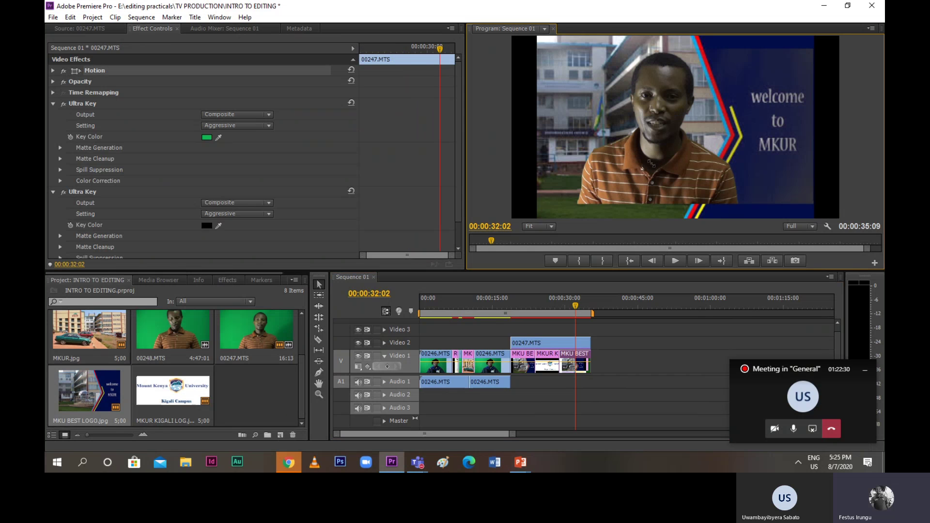
pyautogui.moveTo(676, 203); pyautogui.dragTo(676, 218)
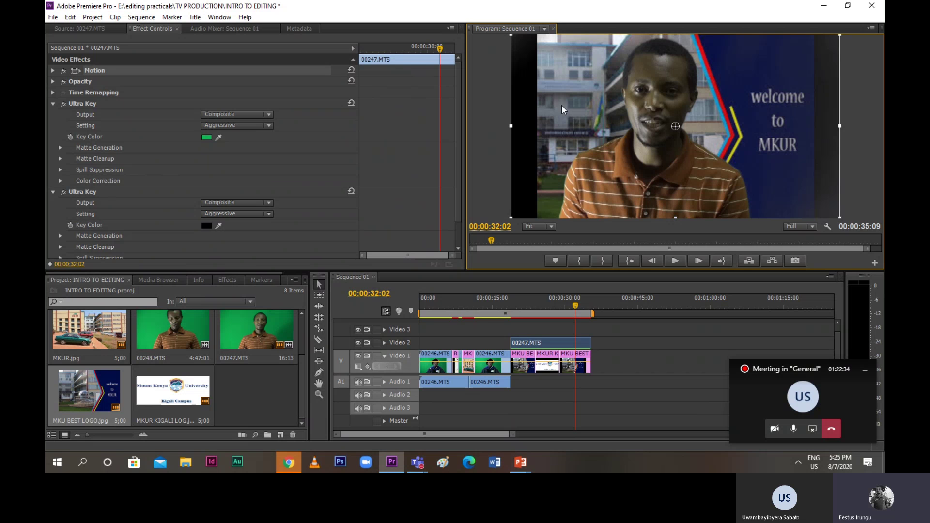
pyautogui.moveTo(513, 128); pyautogui.dragTo(504, 129)
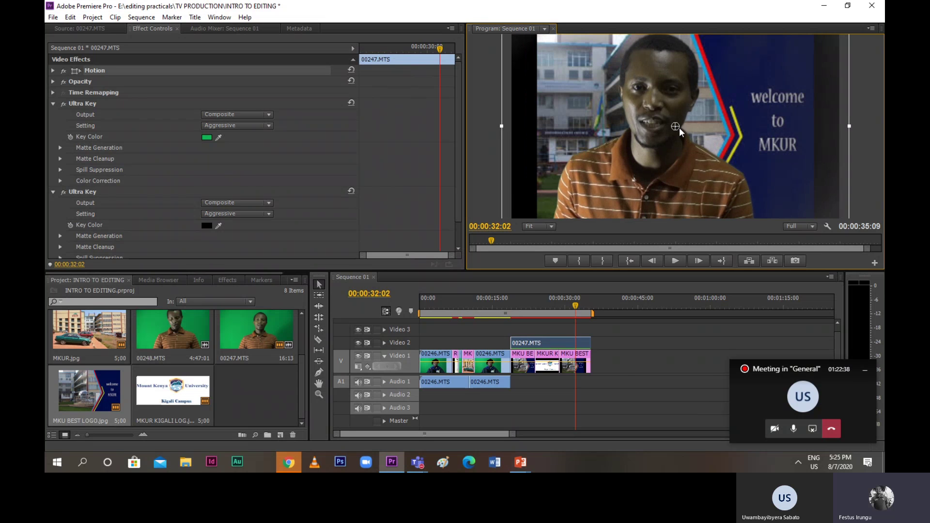
pyautogui.moveTo(679, 126)
pyautogui.mouseDown()
pyautogui.moveTo(697, 125)
pyautogui.moveTo(667, 124)
pyautogui.moveTo(669, 152)
pyautogui.moveTo(668, 131)
pyautogui.moveTo(679, 111)
pyautogui.moveTo(682, 121)
pyautogui.mouseUp()
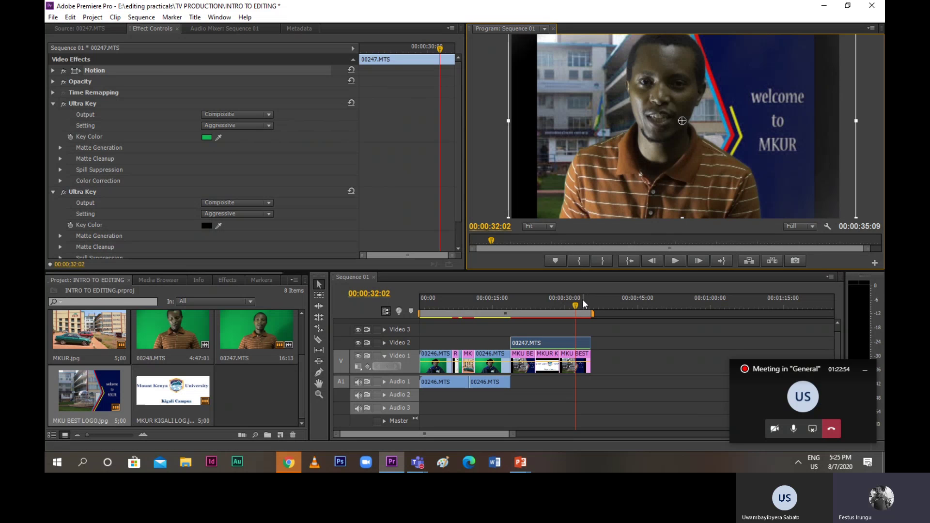
pyautogui.moveTo(573, 308); pyautogui.dragTo(513, 319)
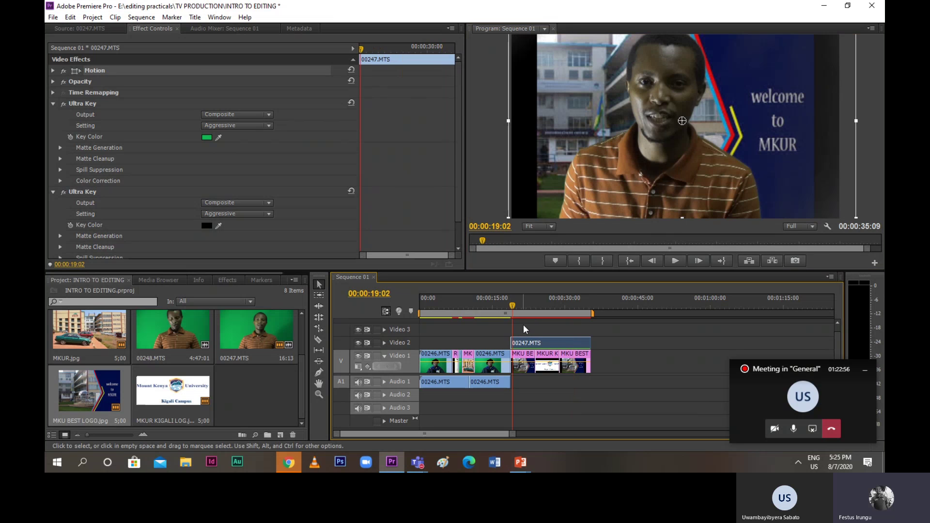
pyautogui.press('space')
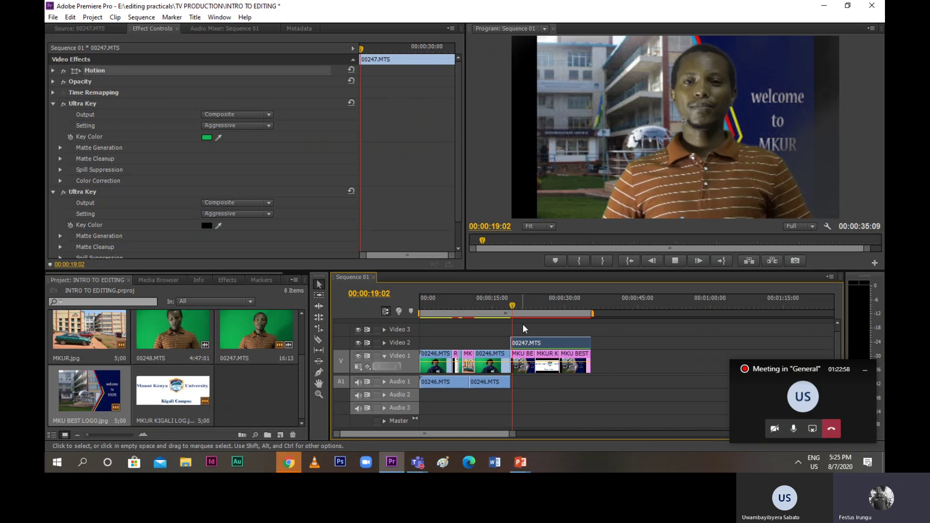
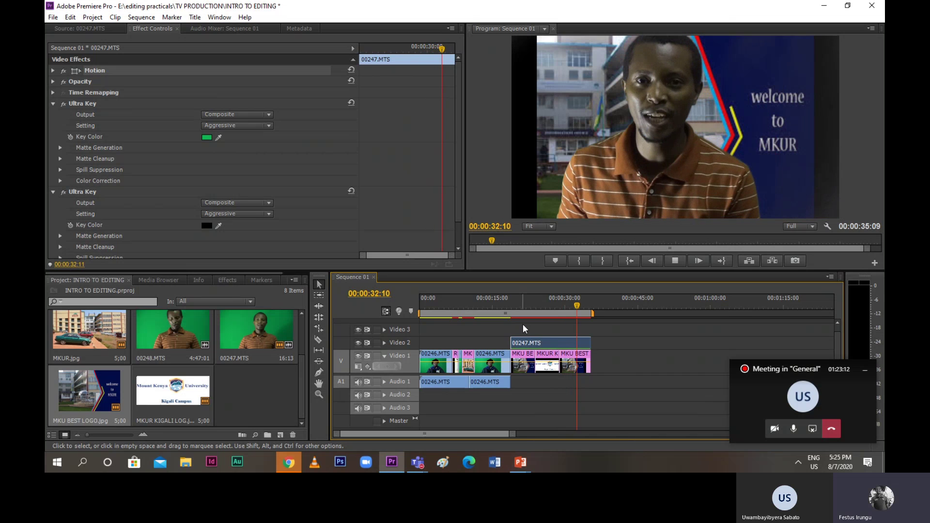
# Stop playback and import daktari.mp4 from the Desktop into the project
pyautogui.press('space')
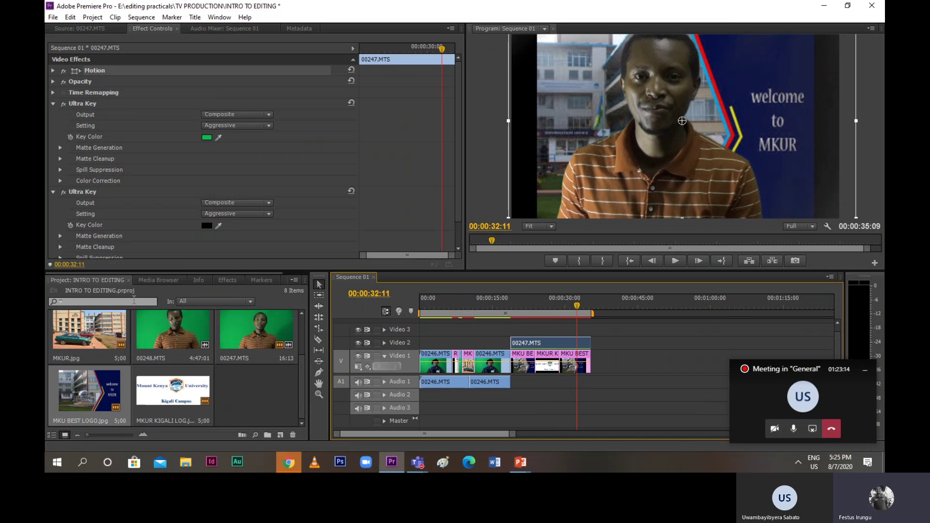
pyautogui.click(57, 18)
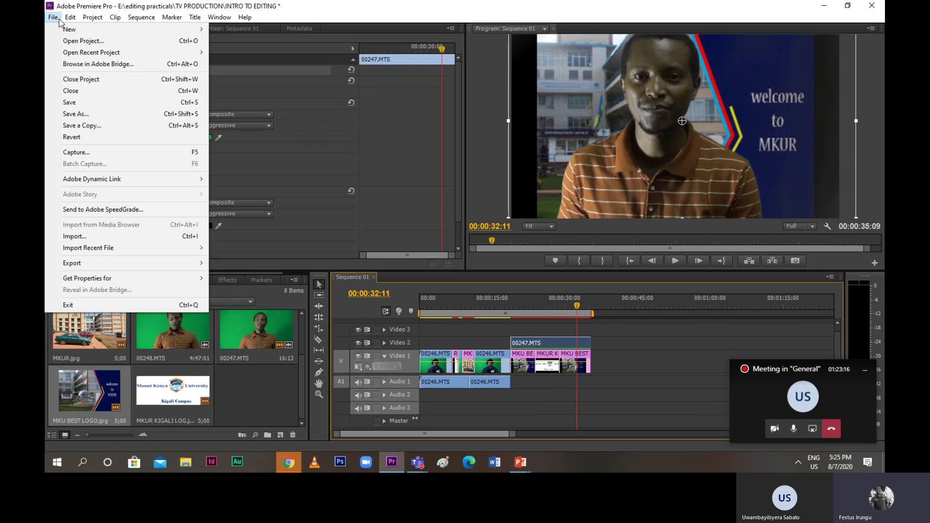
pyautogui.click(67, 237)
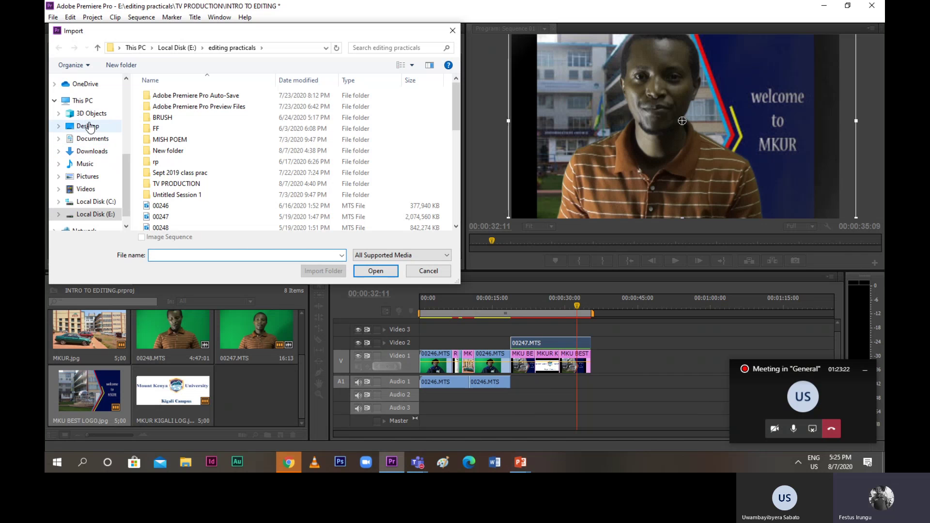
pyautogui.click(88, 126)
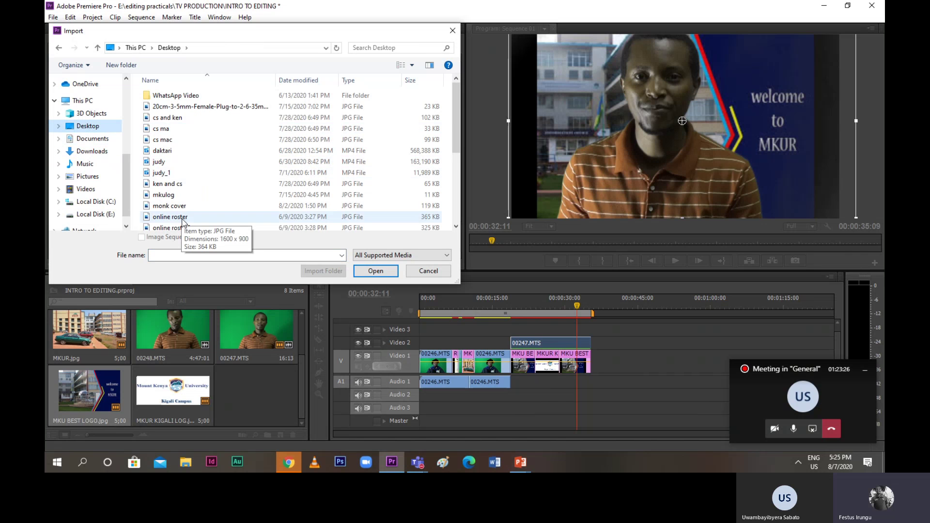
pyautogui.scroll(-4, 185, 219)
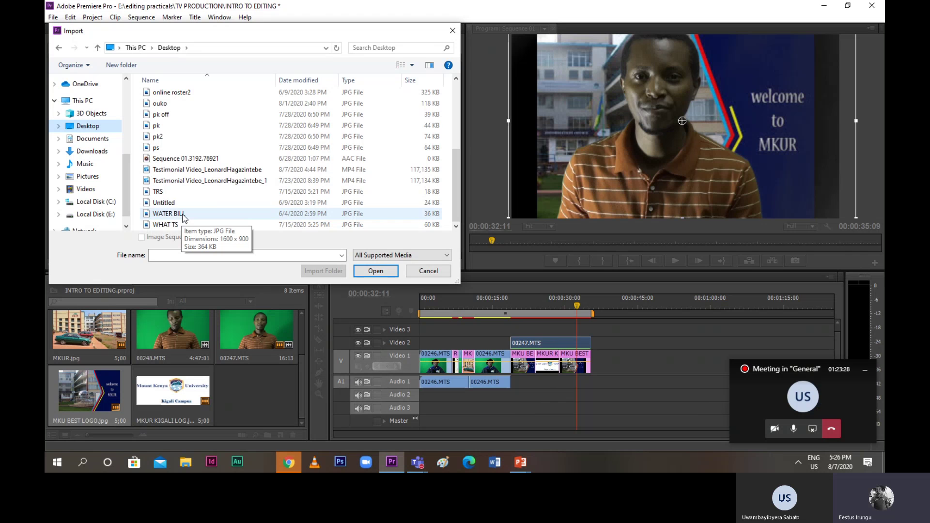
pyautogui.scroll(4, 184, 218)
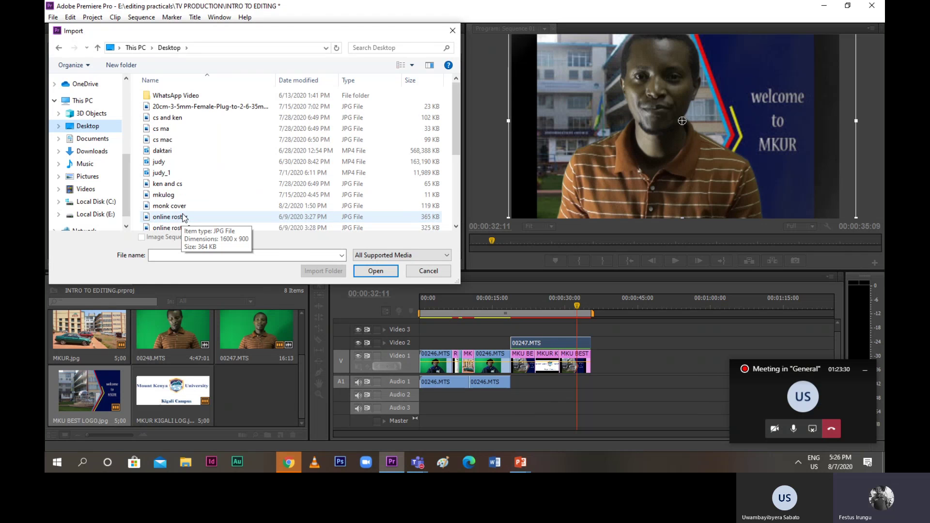
pyautogui.doubleClick(156, 150)
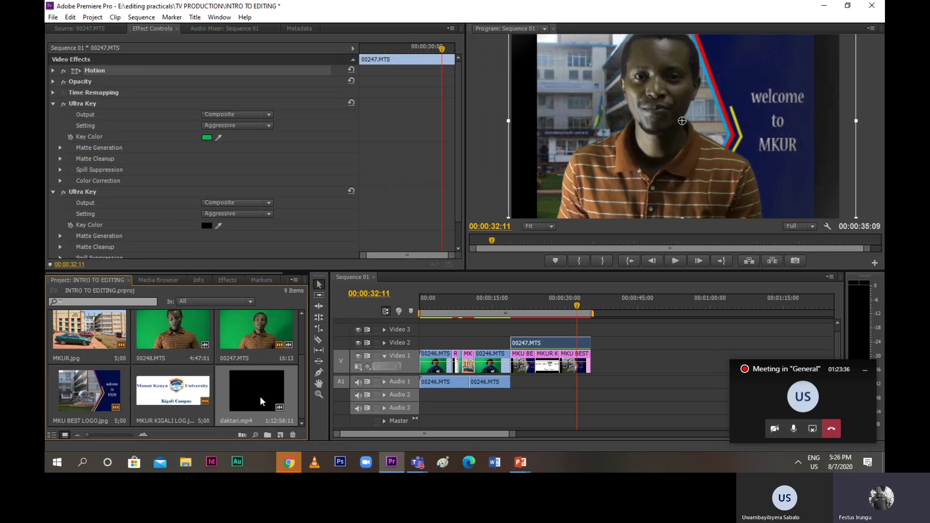
# Load daktari.mp4 into the Source monitor and preview it from the start
pyautogui.click(80, 28)
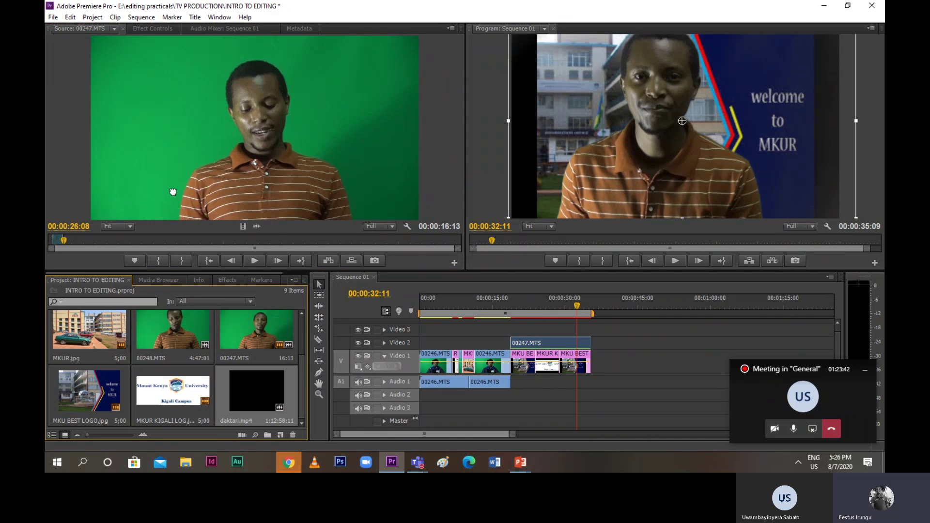
pyautogui.moveTo(173, 192); pyautogui.dragTo(176, 196)
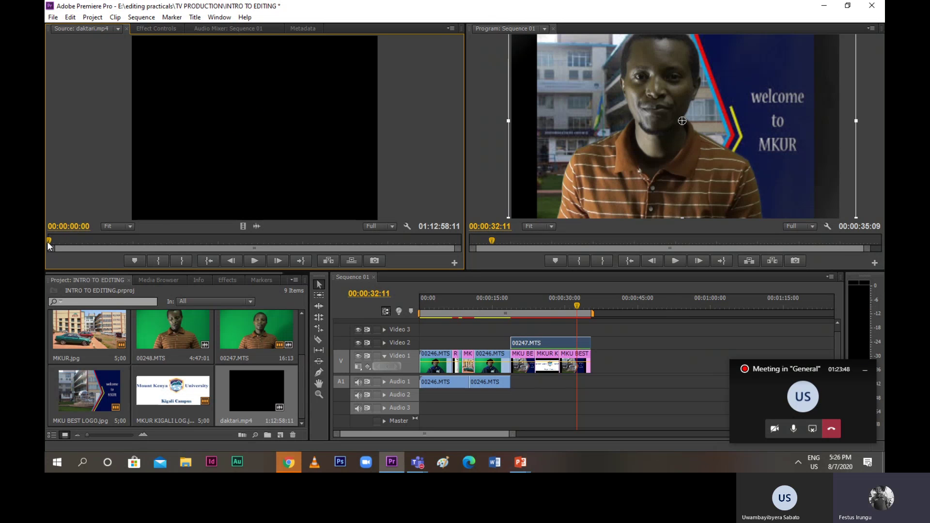
pyautogui.moveTo(48, 245); pyautogui.dragTo(69, 248)
pyautogui.press('space')
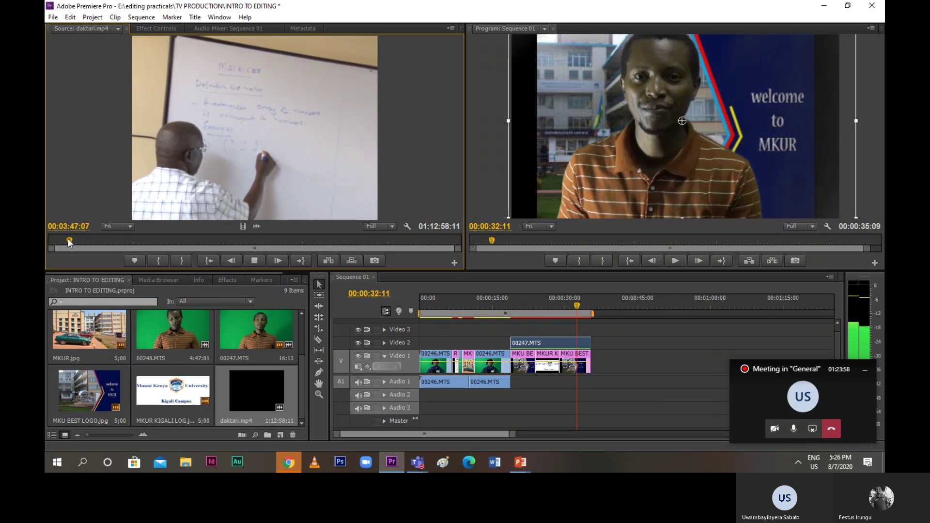
pyautogui.moveTo(69, 249); pyautogui.dragTo(47, 246)
pyautogui.press('space')
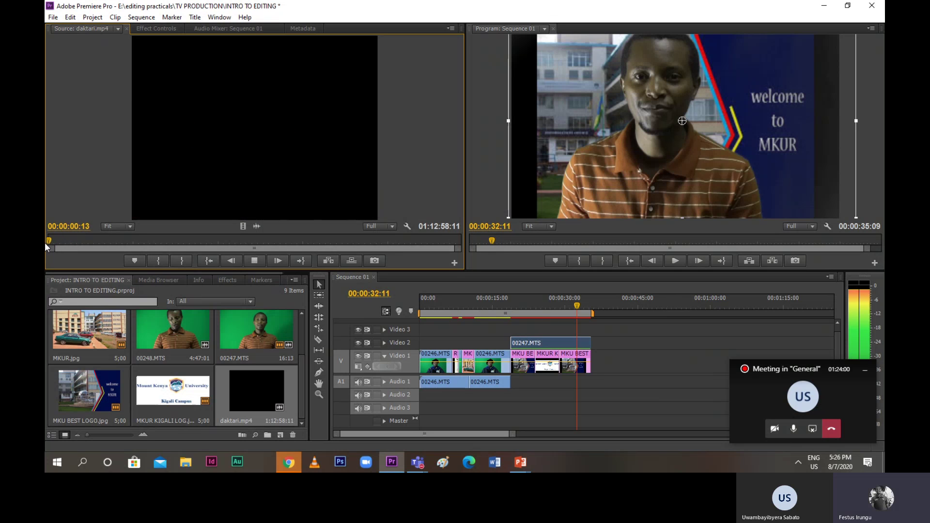
pyautogui.click(49, 247)
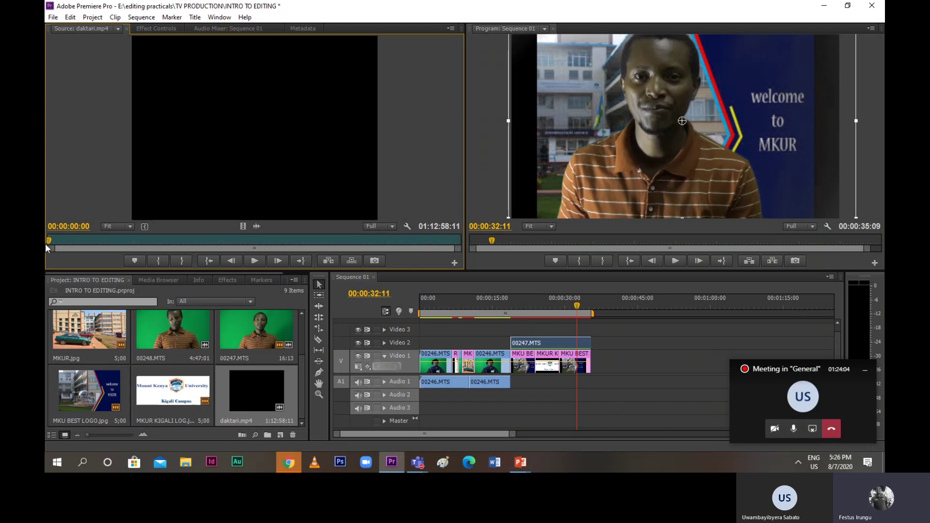
pyautogui.press('space')
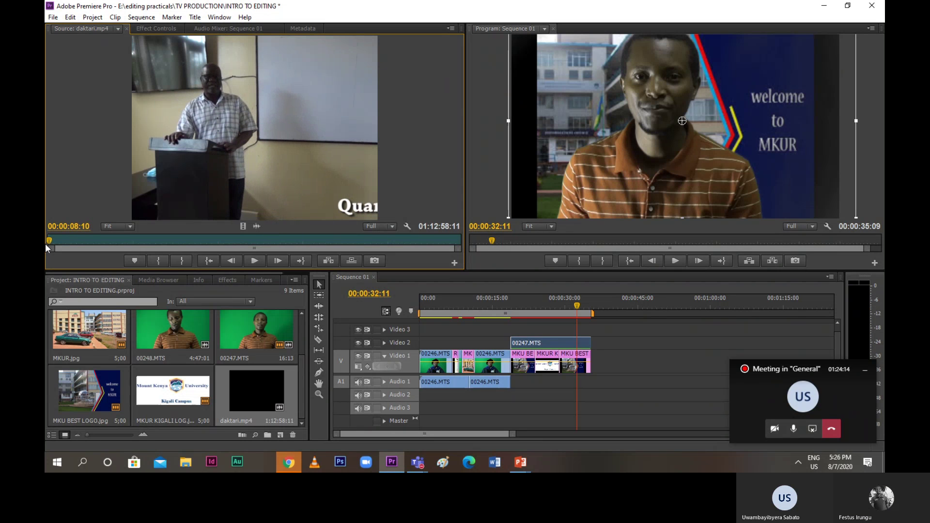
pyautogui.click(47, 241)
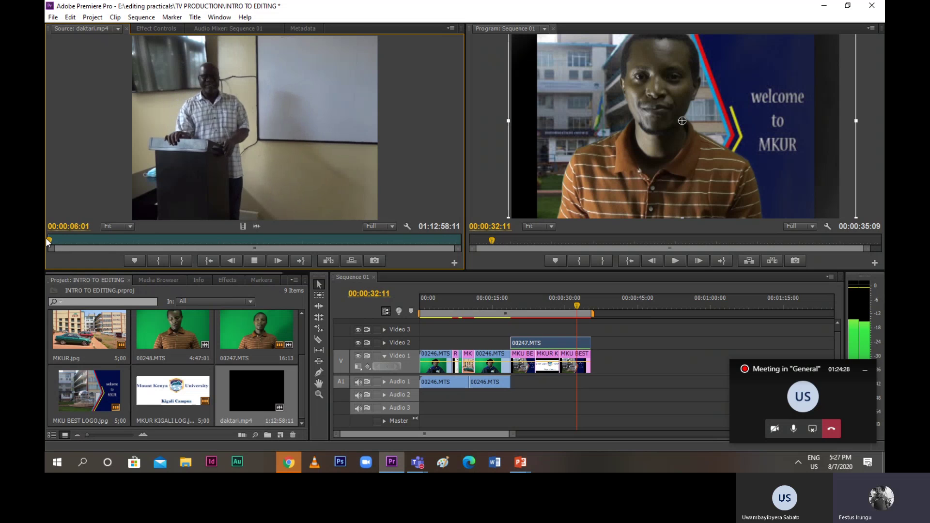
# Mark a 7:14 Out point and put only its audio on Audio 1 after 00246.MTS
pyautogui.press('o')
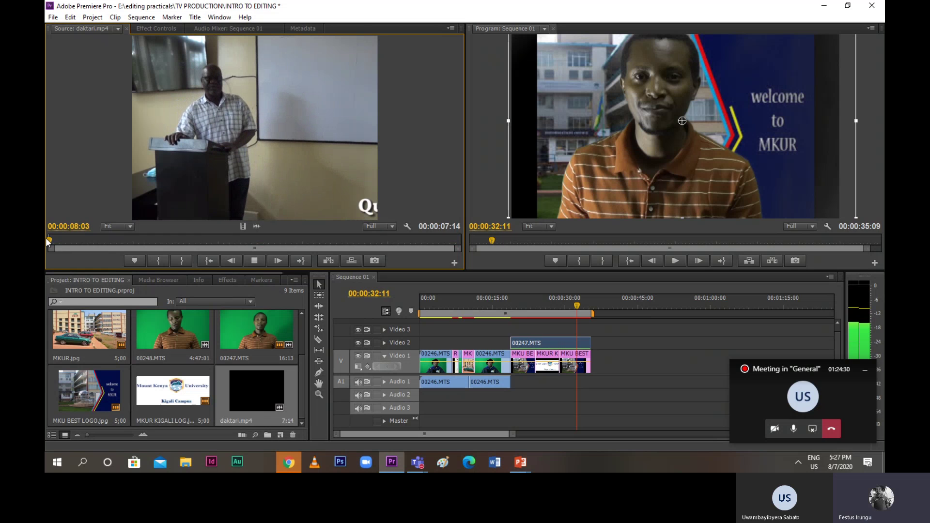
pyautogui.press('space')
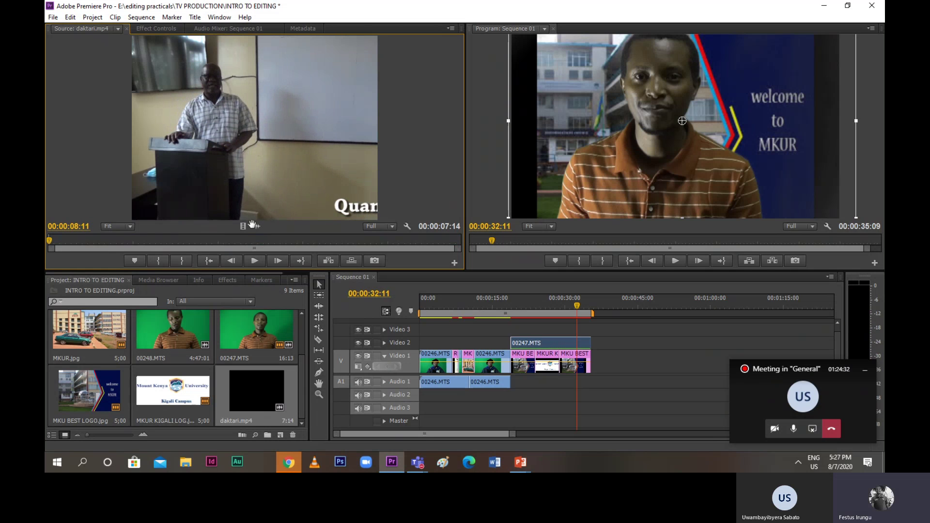
pyautogui.moveTo(253, 226); pyautogui.dragTo(532, 390)
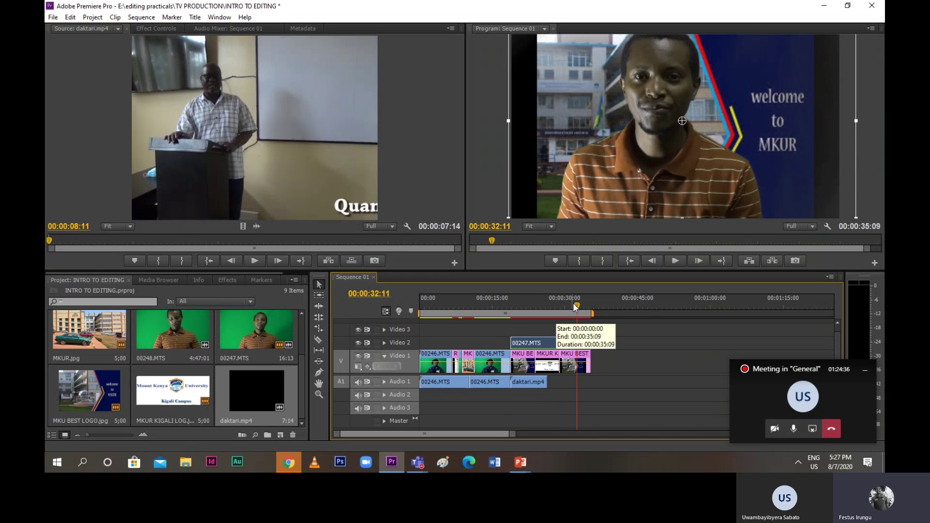
# Set the first daktari audio on Audio 1 and review the sequence up to 00:00:28:16
pyautogui.click(514, 304)
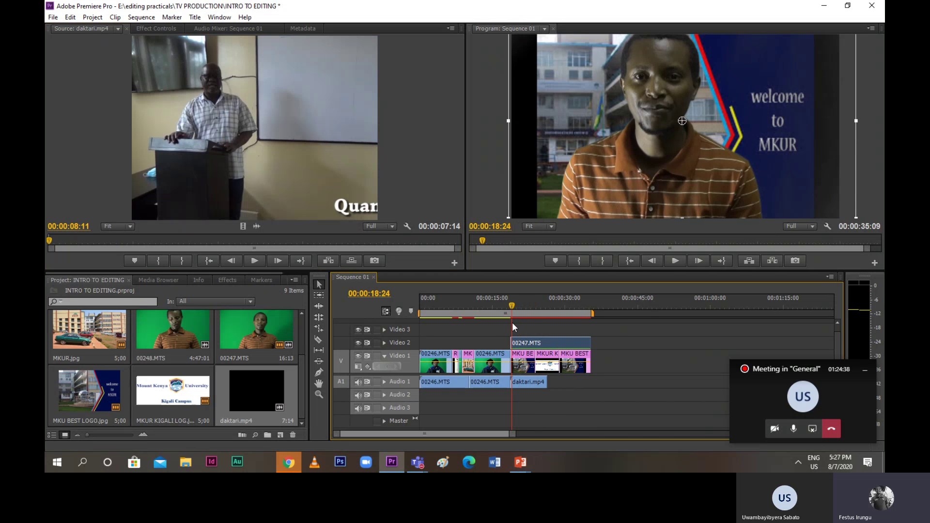
pyautogui.click(510, 323)
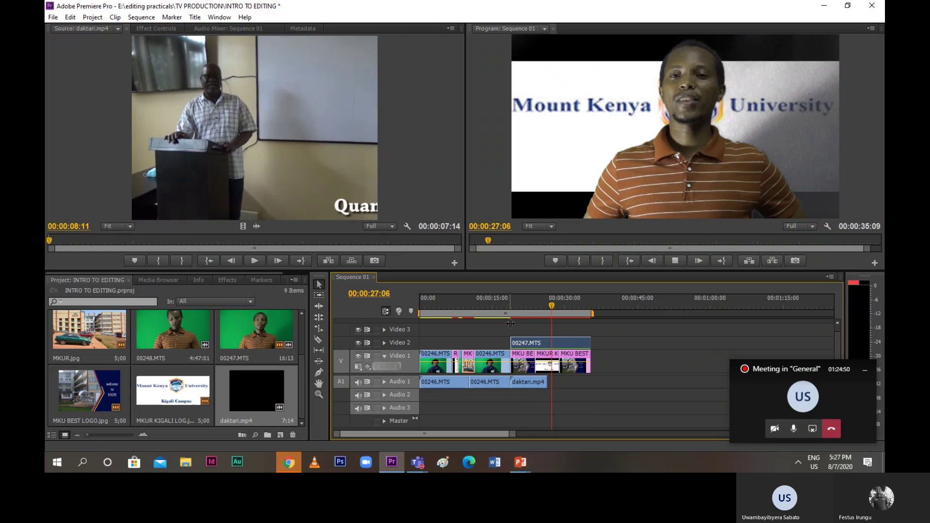
pyautogui.press('space')
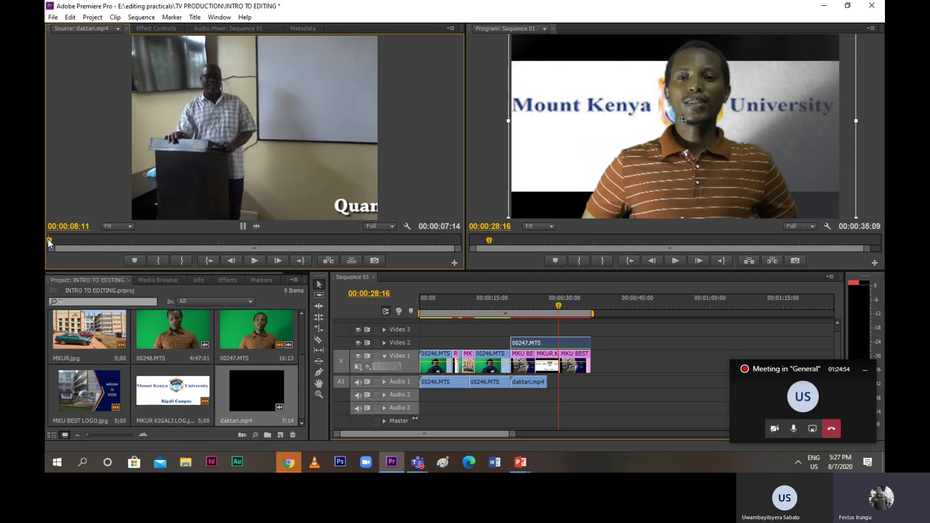
# Mark an 11:16 whiteboard section and add its audio after the first daktari clip
pyautogui.moveTo(142, 242); pyautogui.dragTo(162, 243)
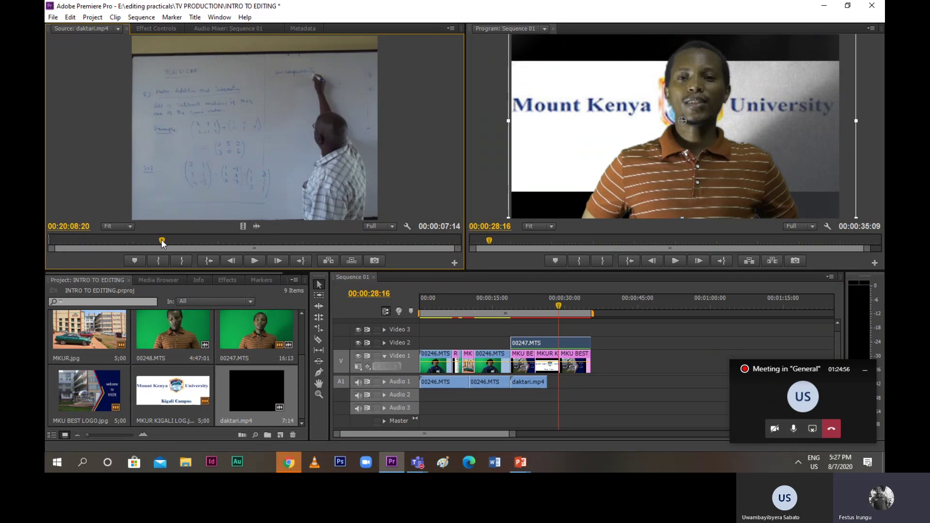
pyautogui.press('space')
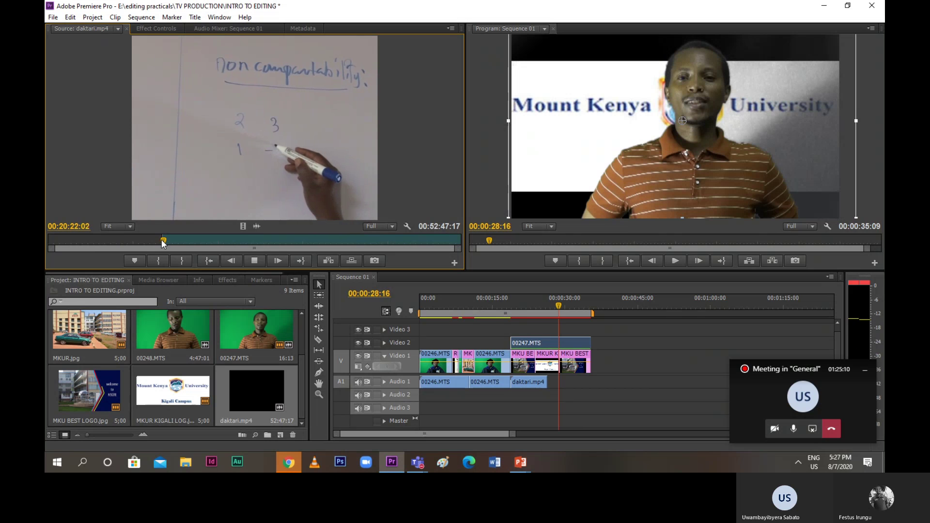
pyautogui.press('o')
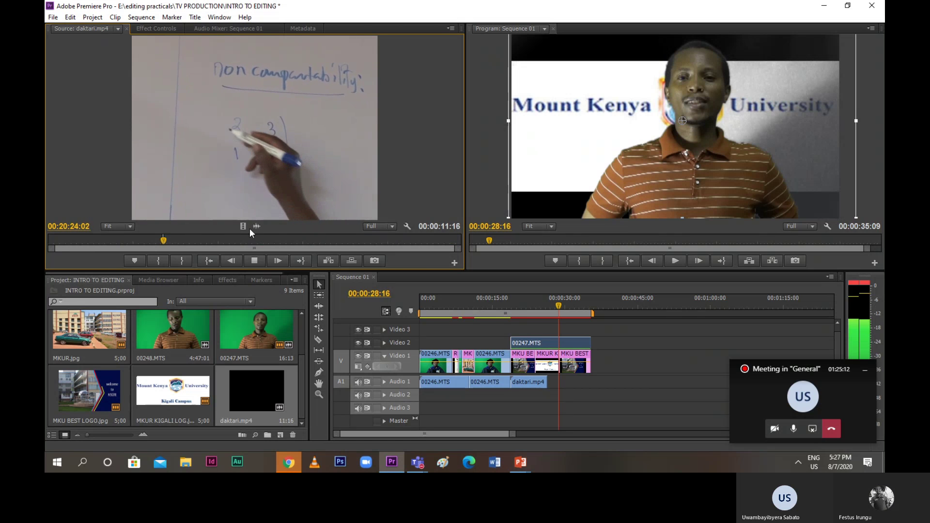
pyautogui.moveTo(257, 227); pyautogui.dragTo(552, 385)
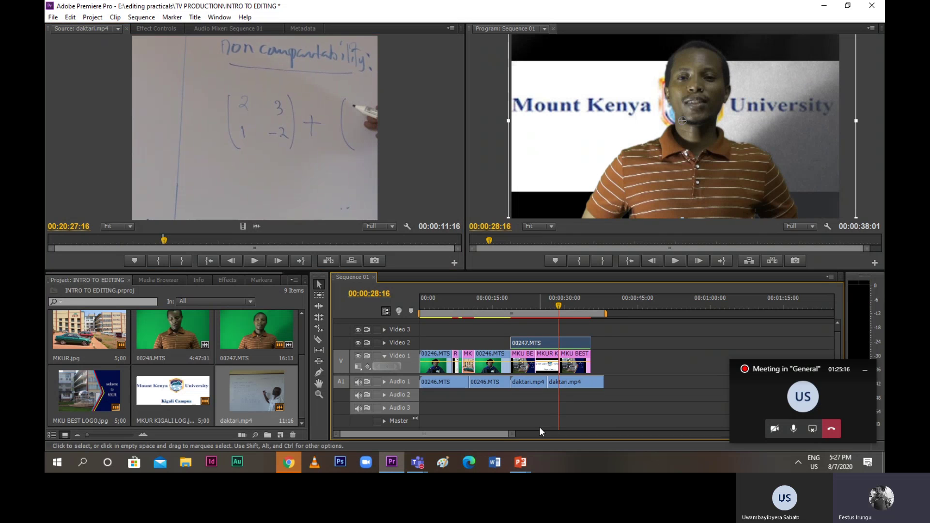
pyautogui.moveTo(547, 314); pyautogui.dragTo(513, 320)
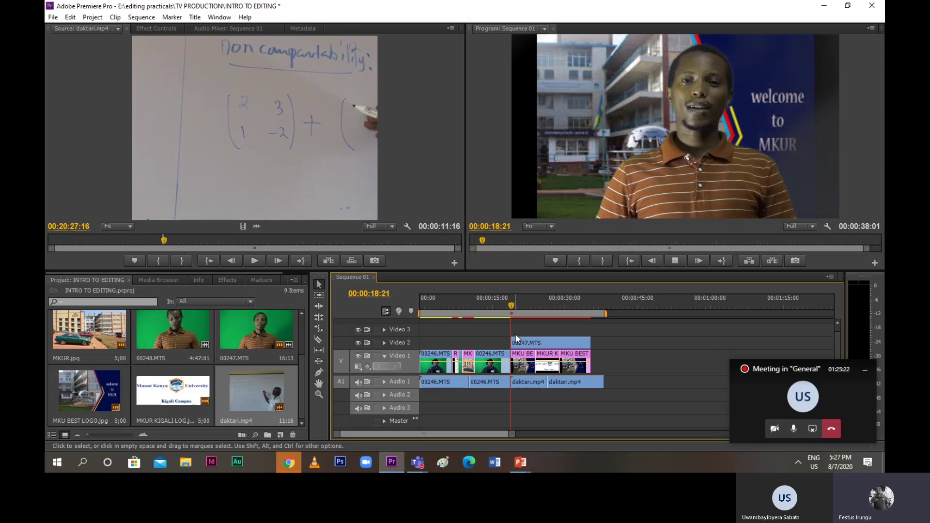
pyautogui.press('space')
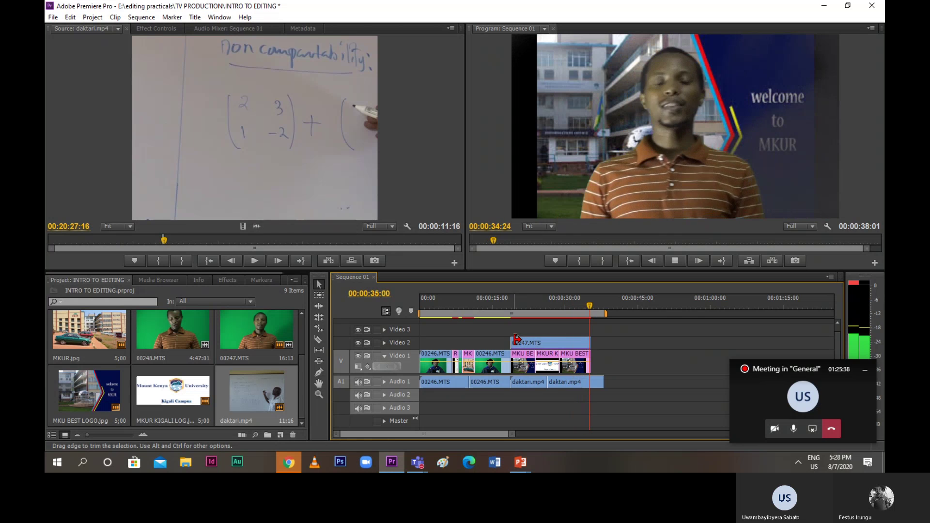
pyautogui.press('space')
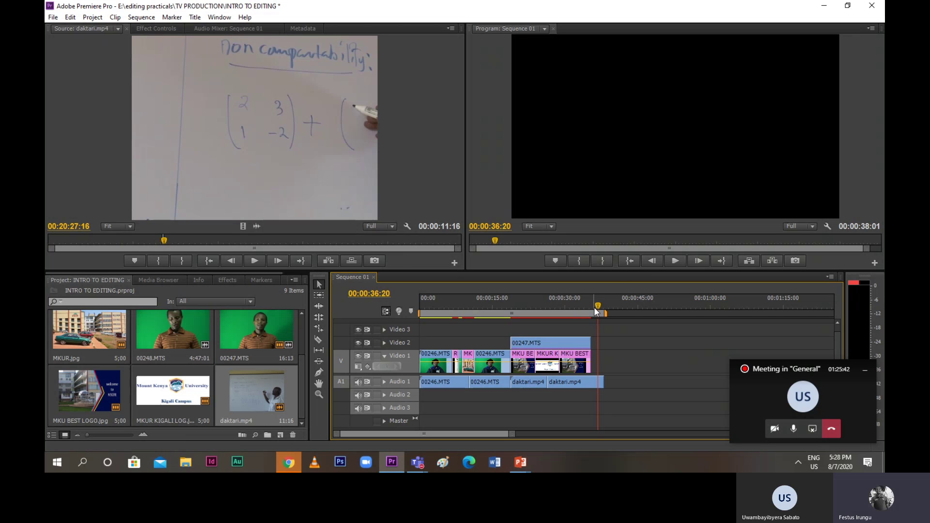
pyautogui.moveTo(594, 308); pyautogui.dragTo(592, 309)
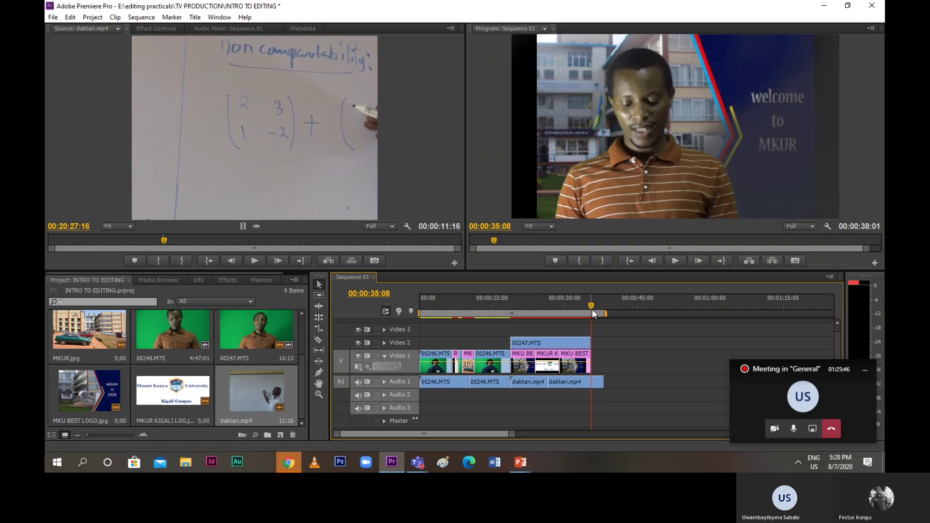
pyautogui.press('space')
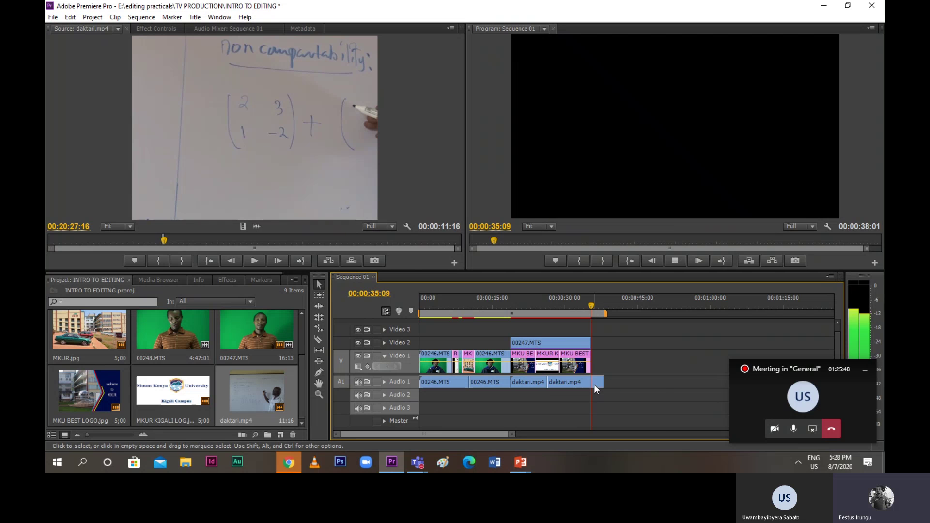
pyautogui.press('space')
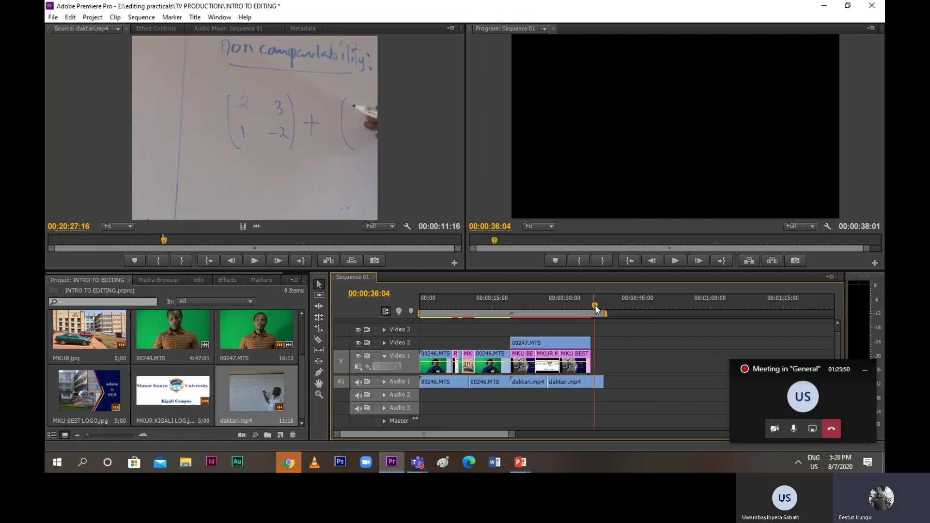
pyautogui.moveTo(597, 311); pyautogui.dragTo(590, 313)
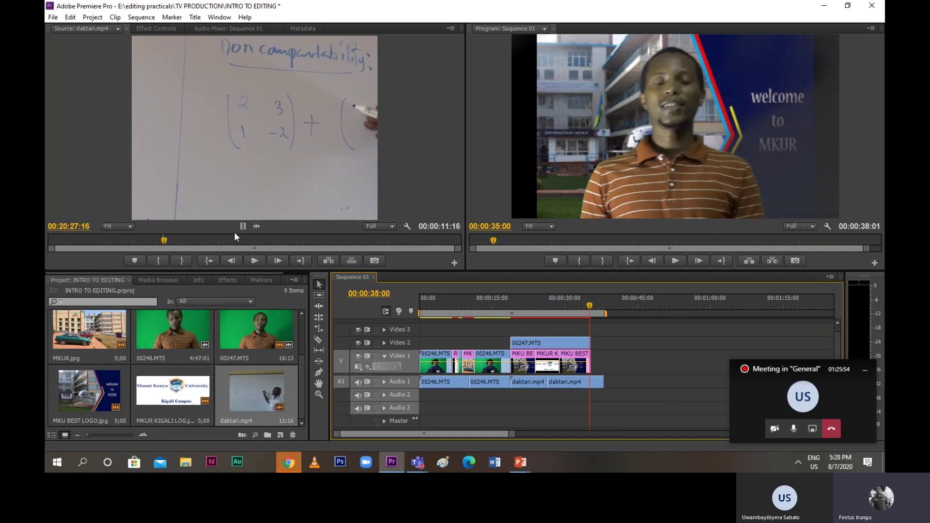
pyautogui.click(165, 242)
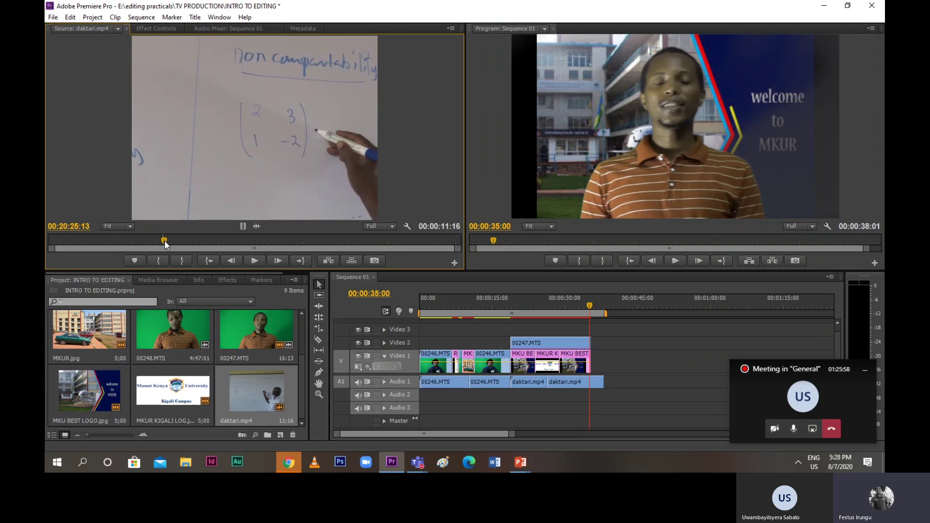
# Mark a 6:03 whiteboard section and place it at Video 1's end at 00:00:35:00
pyautogui.press('i')
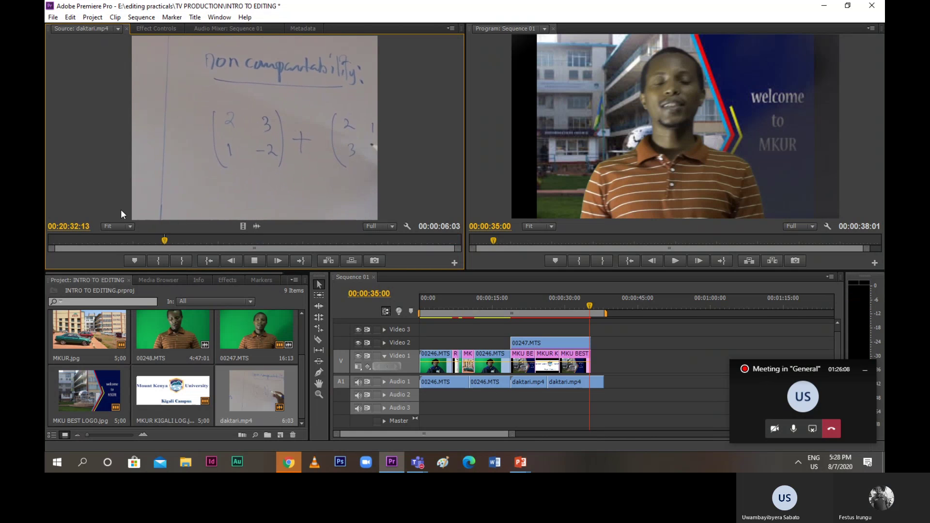
pyautogui.press('o')
pyautogui.moveTo(241, 226); pyautogui.dragTo(591, 361)
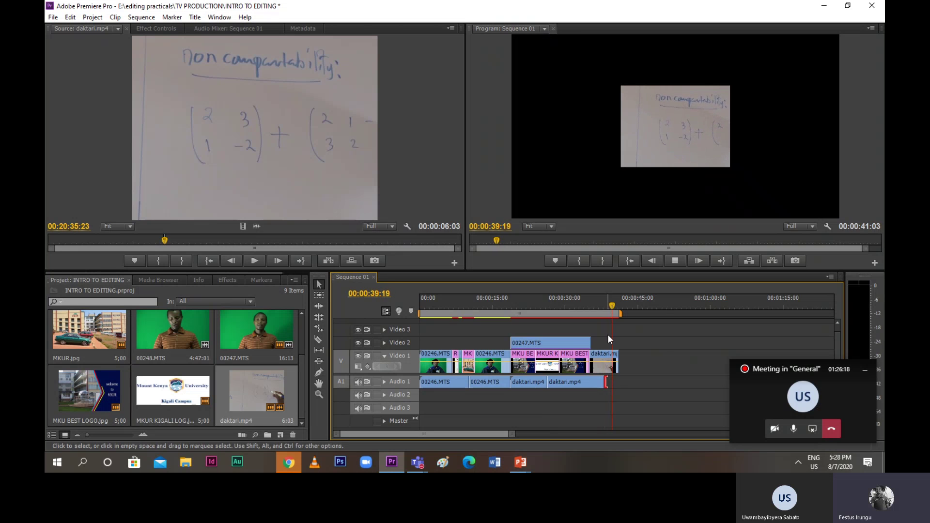
# Park the playhead at the end of the Audio 1 clip and choose the Razor tool
pyautogui.moveTo(616, 312); pyautogui.dragTo(603, 315)
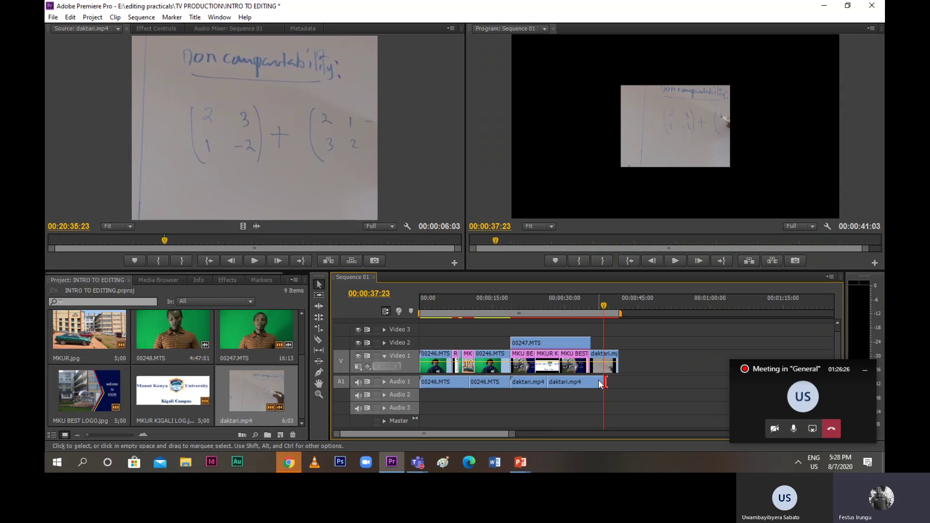
pyautogui.click(607, 384)
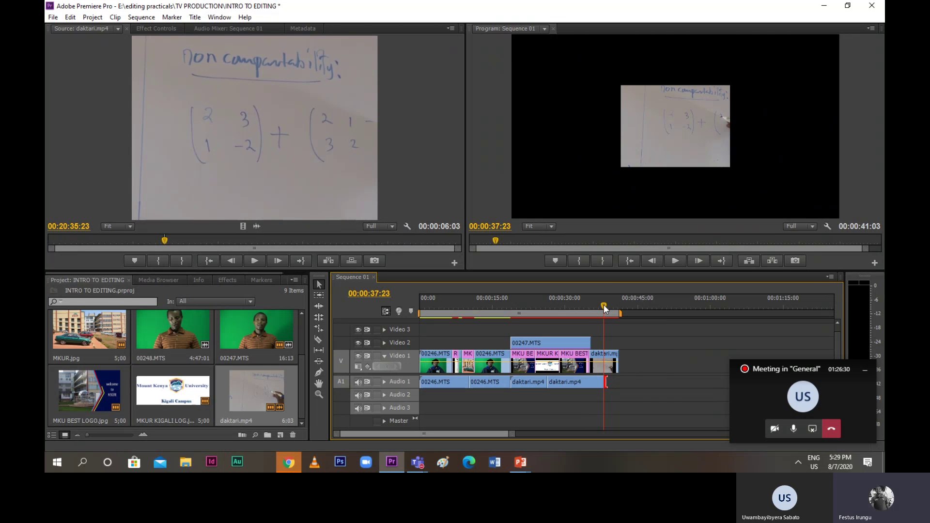
pyautogui.moveTo(604, 304); pyautogui.dragTo(609, 310)
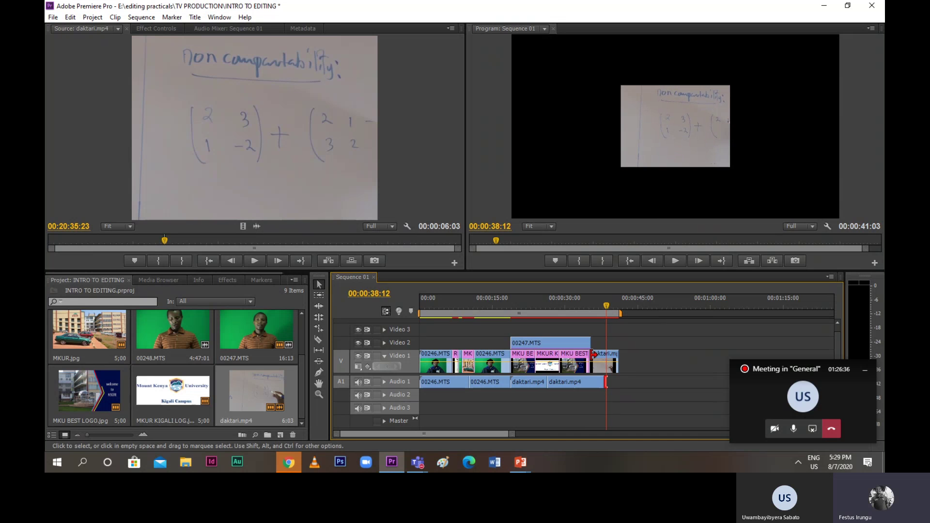
pyautogui.click(320, 340)
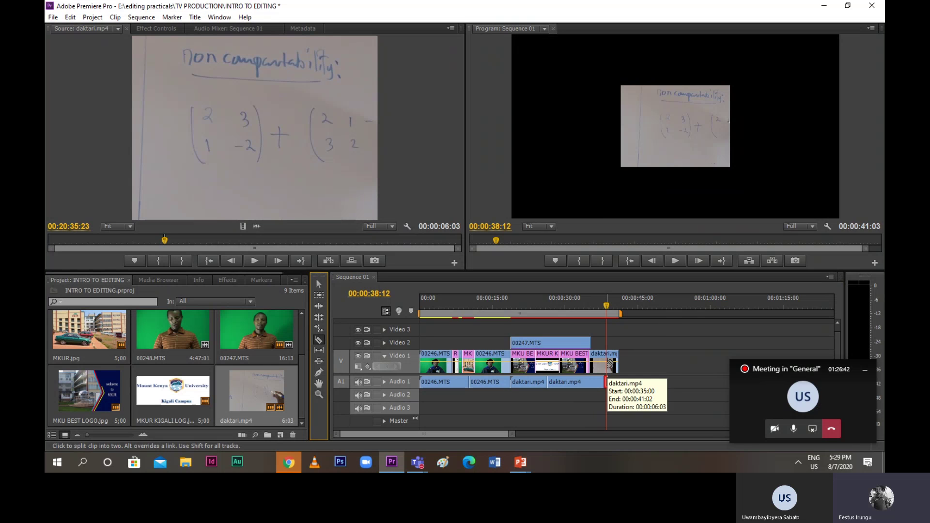
# Cut the whiteboard clip at 00:00:38:12 and trim off the tail past the audio
pyautogui.click(608, 362)
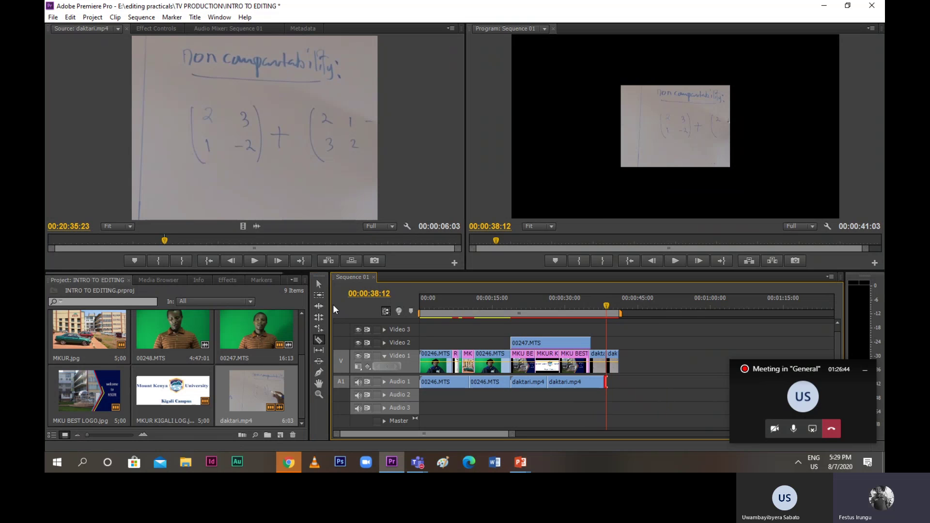
pyautogui.click(323, 291)
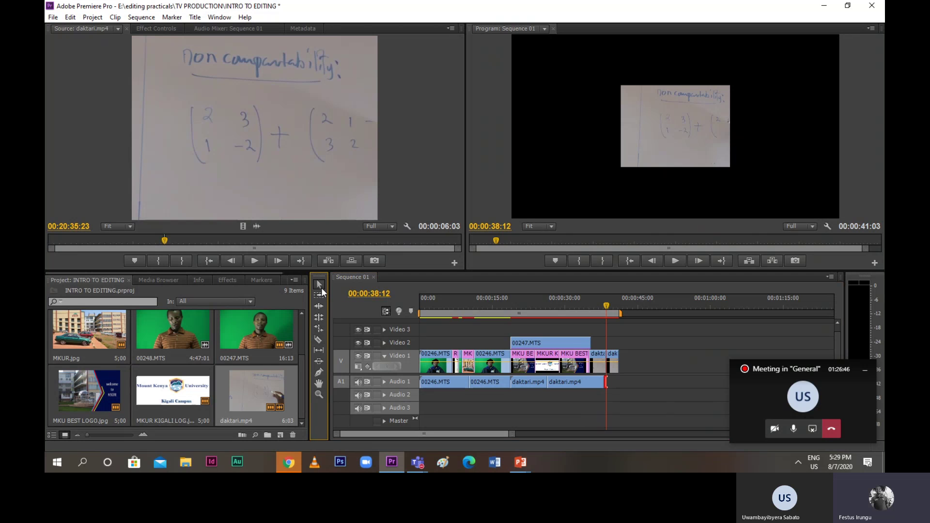
pyautogui.click(614, 366)
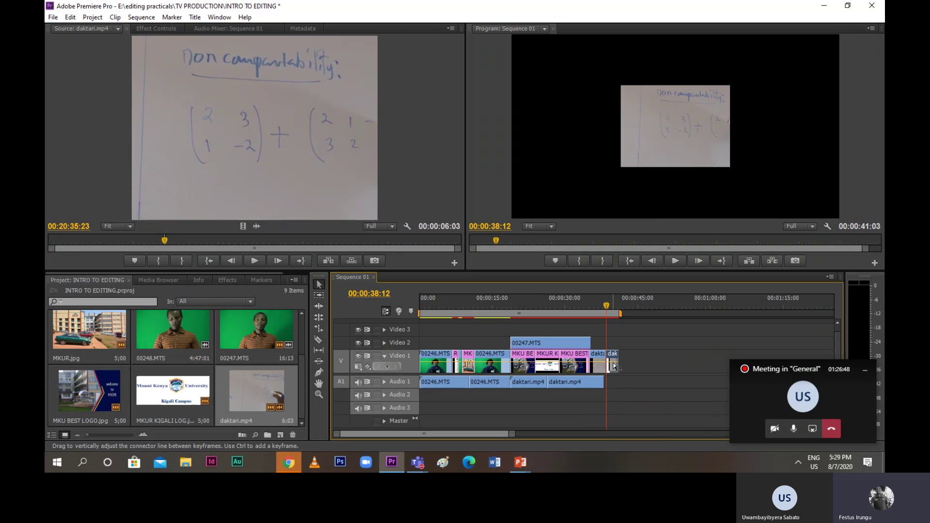
pyautogui.moveTo(615, 366); pyautogui.dragTo(616, 362)
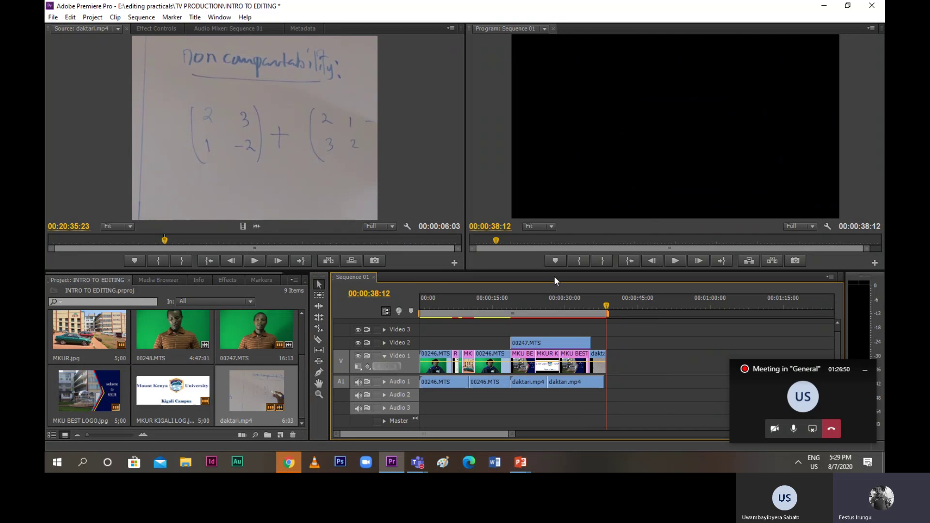
# Apply Scale to Frame Size to the whiteboard clip
pyautogui.moveTo(608, 304); pyautogui.dragTo(598, 305)
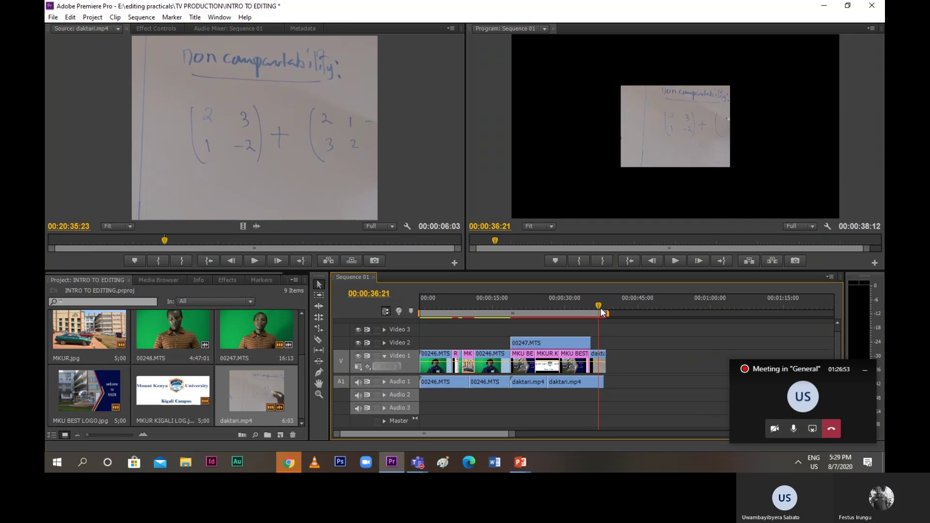
pyautogui.rightClick(597, 365)
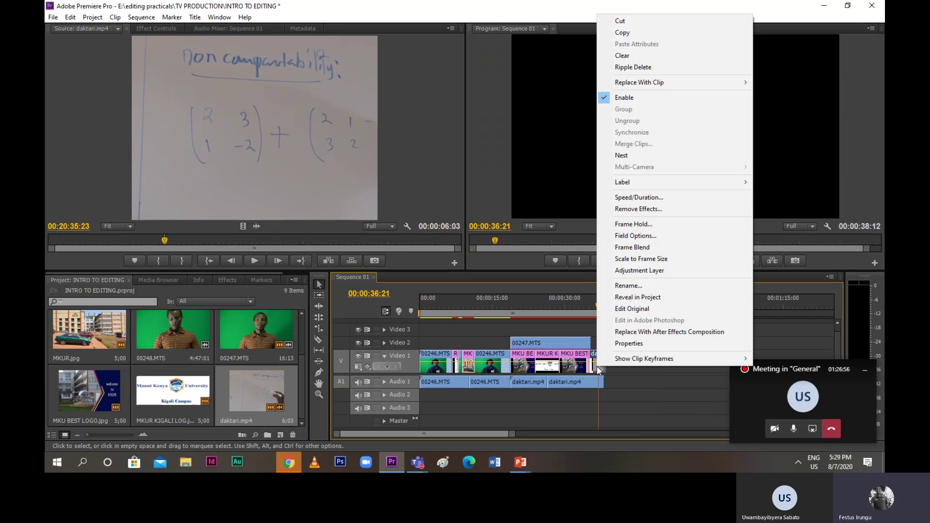
pyautogui.click(620, 260)
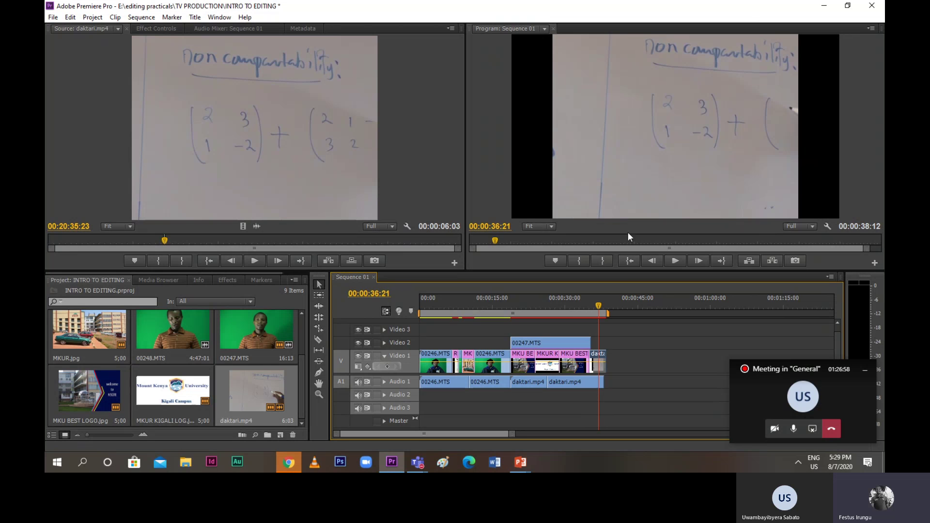
pyautogui.rightClick(599, 365)
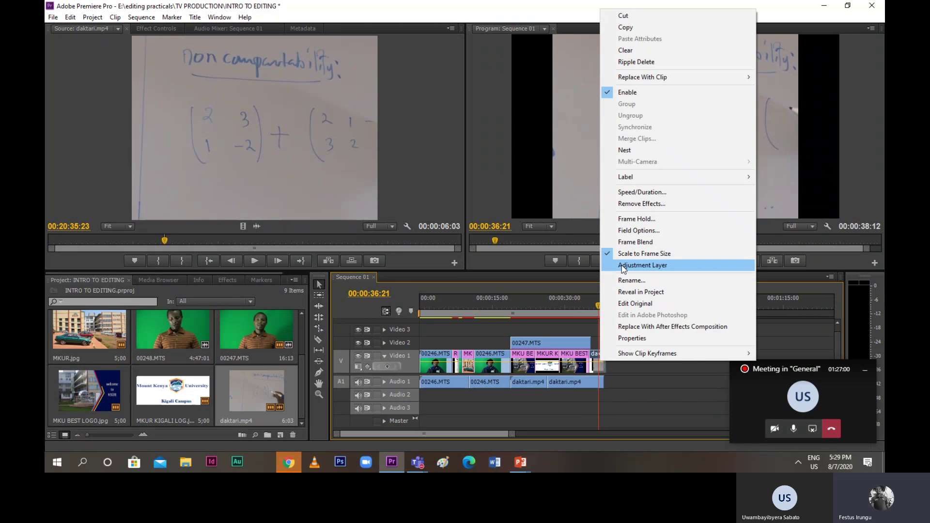
pyautogui.click(630, 242)
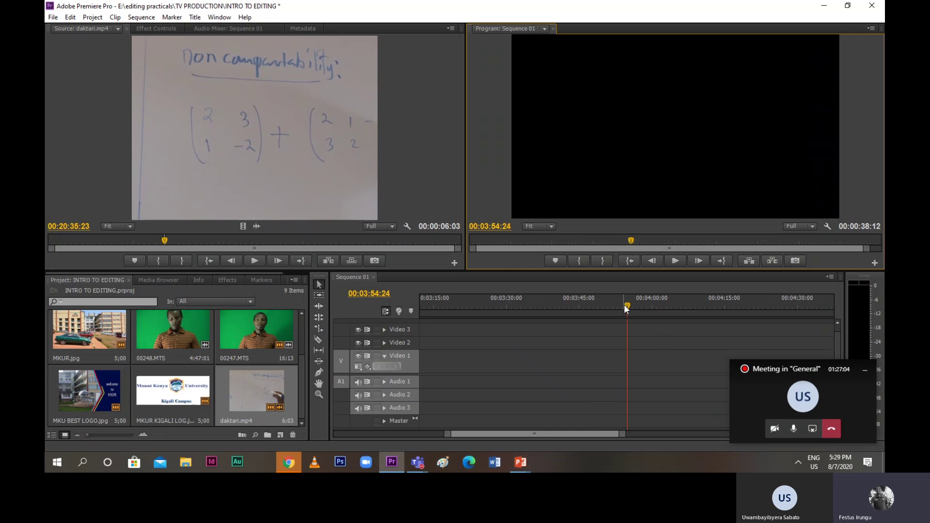
# Review the trimmed edit, playing from 00:00:35:05 to 00:00:37:21
pyautogui.moveTo(625, 306); pyautogui.dragTo(265, 325)
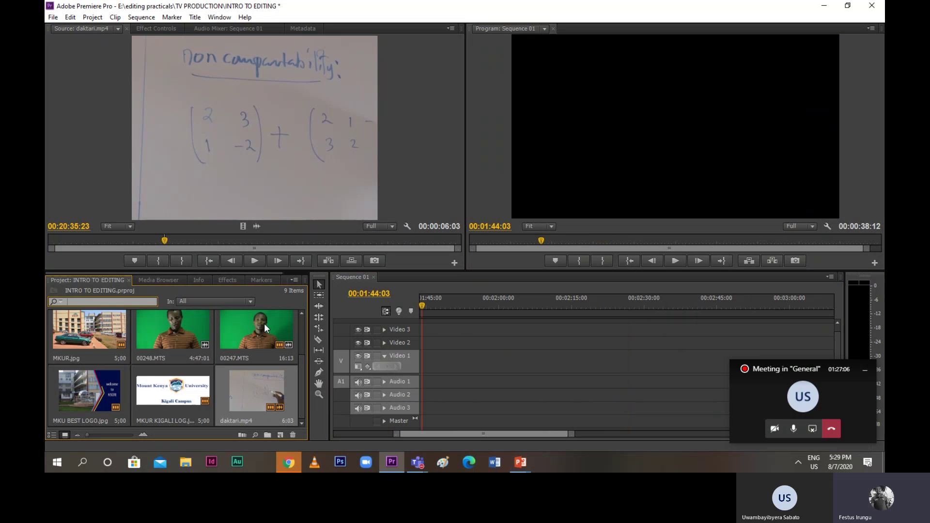
pyautogui.click(338, 427)
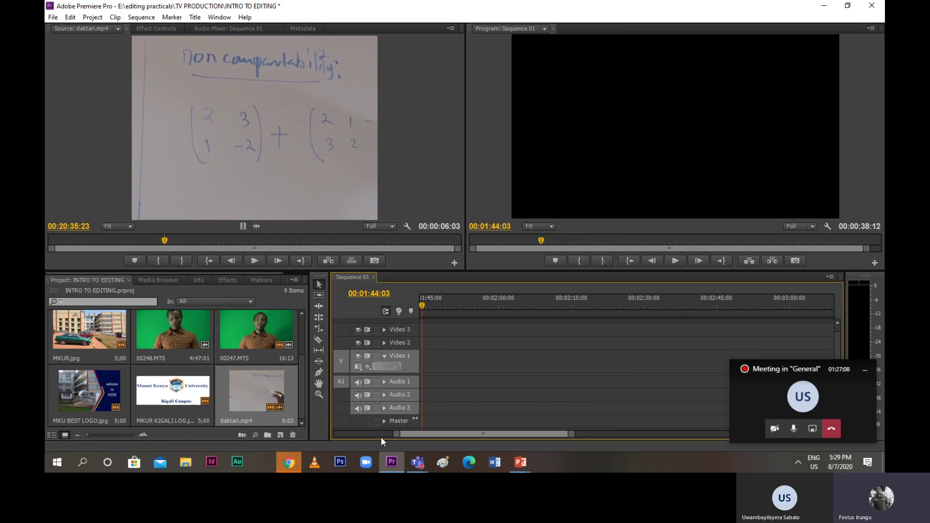
pyautogui.moveTo(400, 435); pyautogui.dragTo(280, 423)
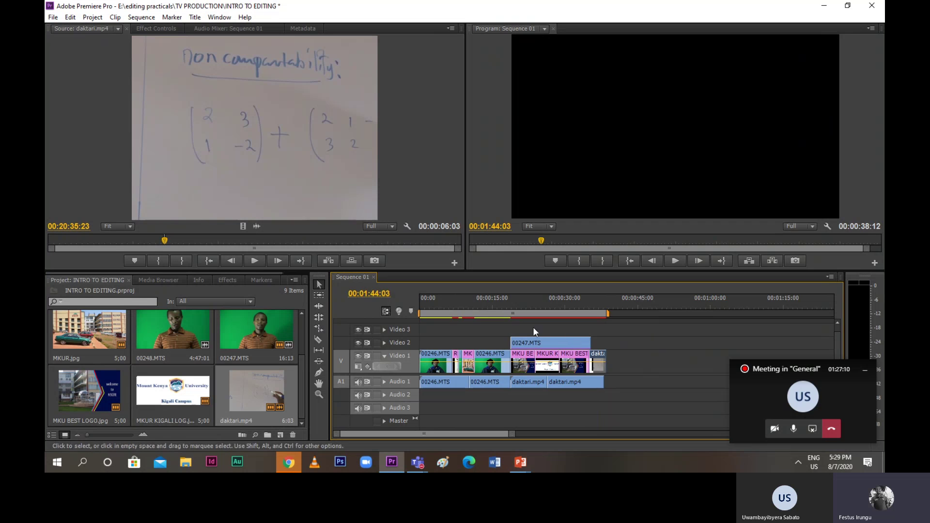
pyautogui.doubleClick(610, 363)
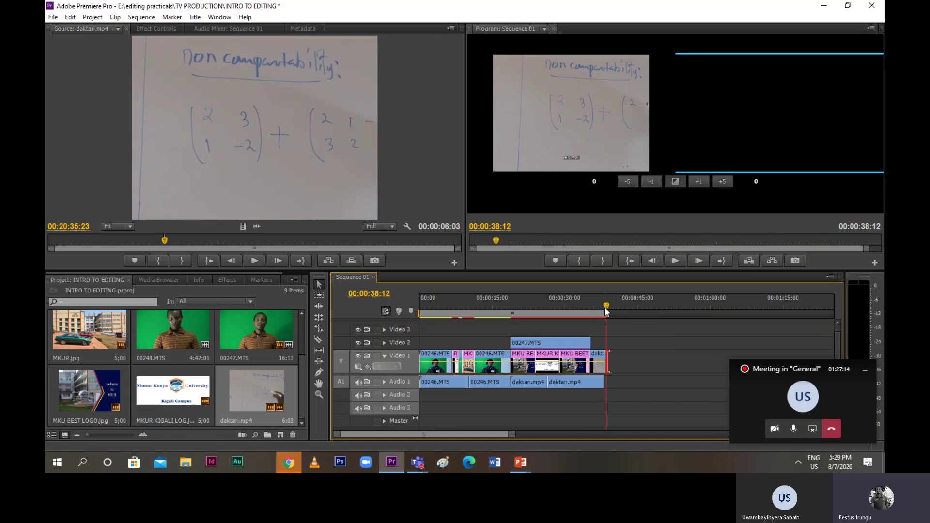
pyautogui.moveTo(605, 308); pyautogui.dragTo(588, 310)
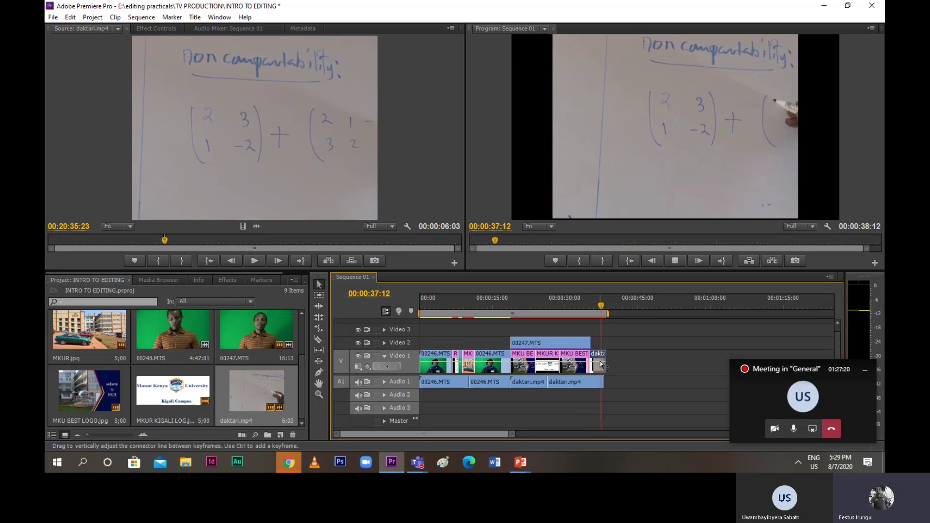
pyautogui.press('space')
# Give the whiteboard clip a Frame Hold on its In Point
pyautogui.rightClick(600, 364)
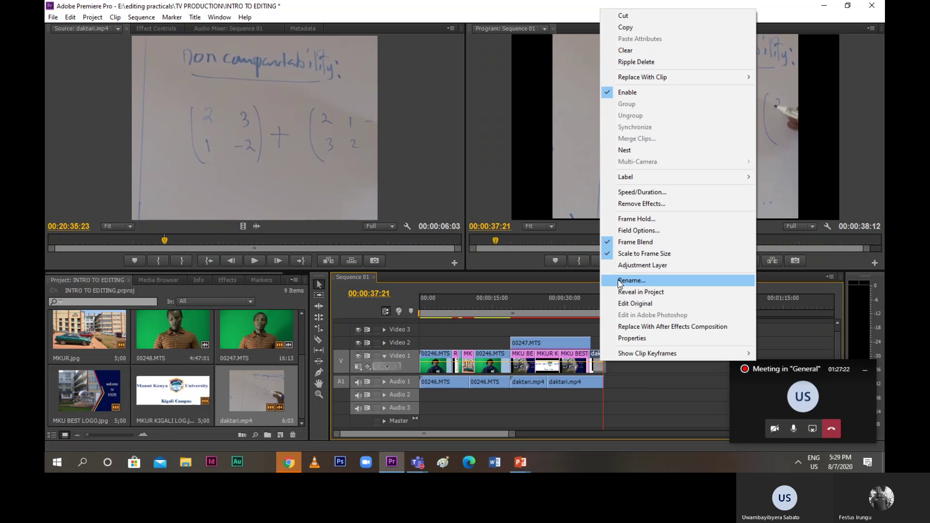
pyautogui.rightClick(599, 354)
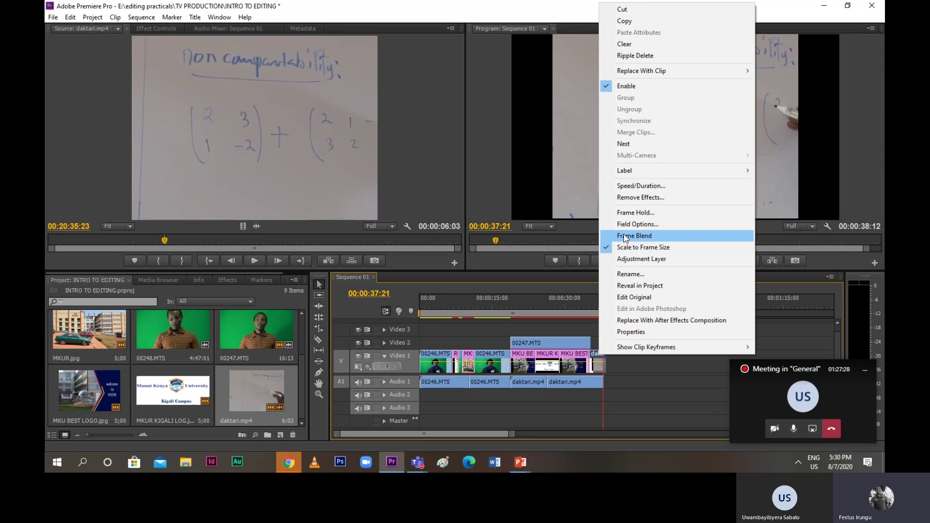
pyautogui.click(621, 214)
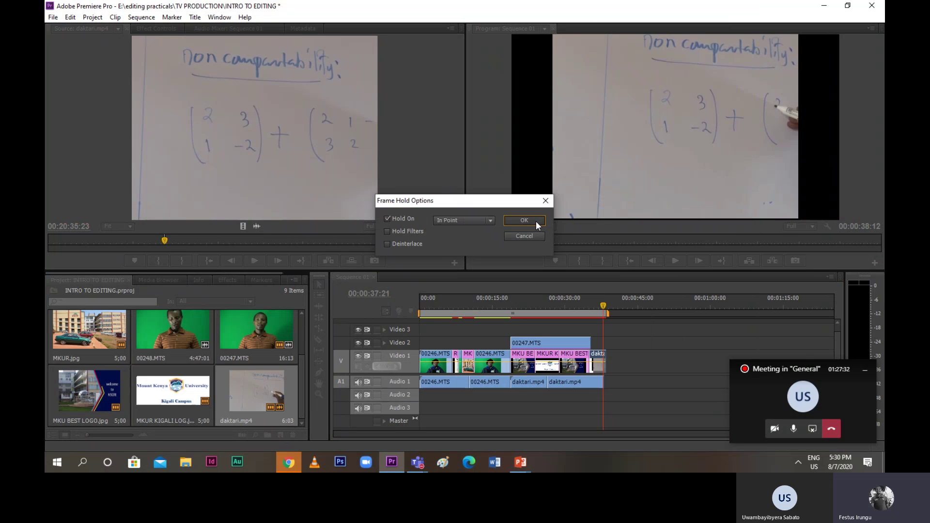
pyautogui.click(536, 221)
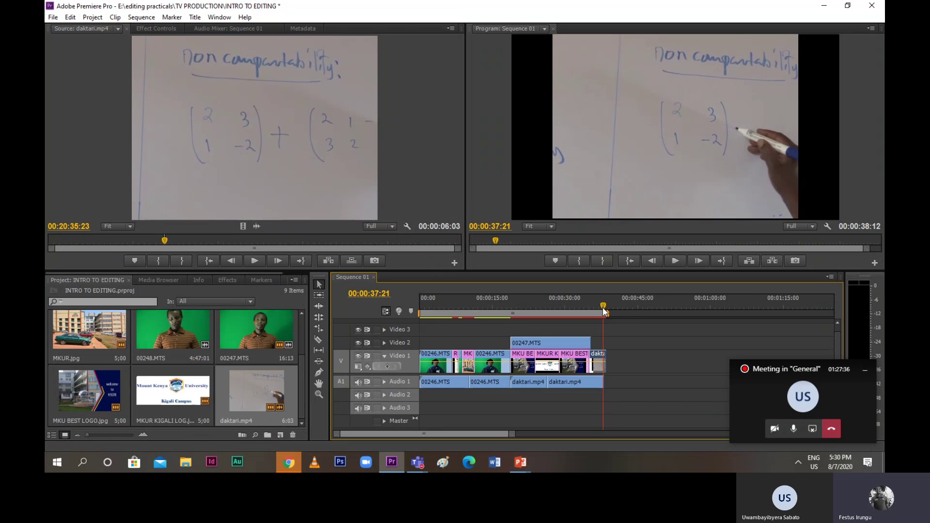
# Trim the Audio 1 end to line up with the video's end, then jump to the end
pyautogui.moveTo(603, 306); pyautogui.dragTo(603, 308)
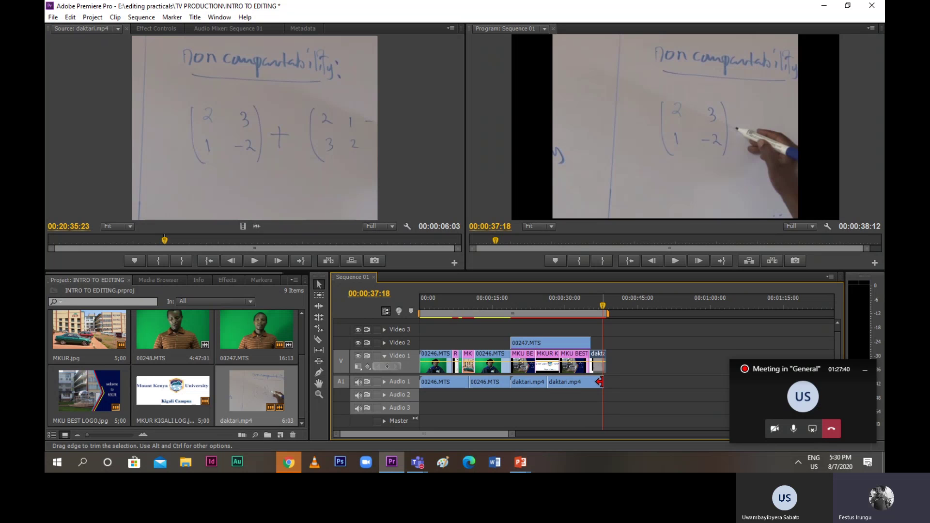
pyautogui.moveTo(600, 383); pyautogui.dragTo(605, 392)
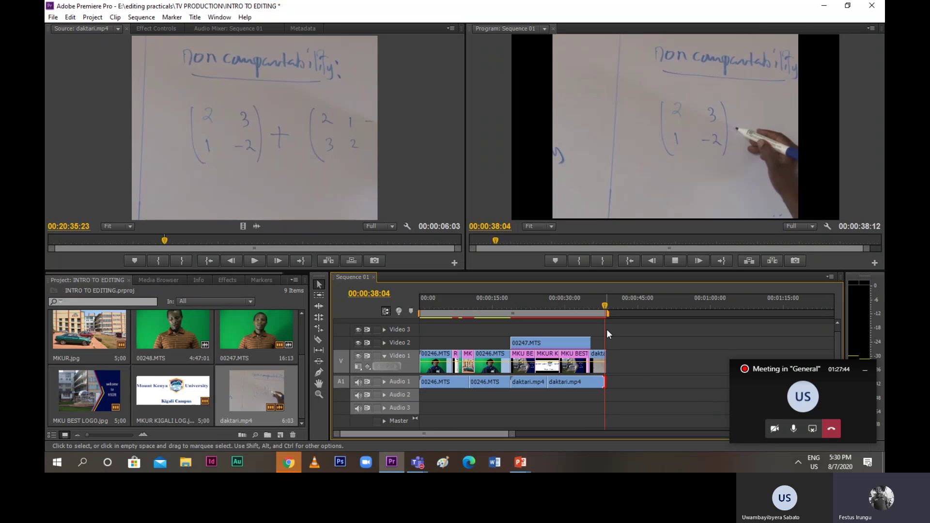
pyautogui.press('End')
# Play the sequence from the beginning to review it
pyautogui.press('space')
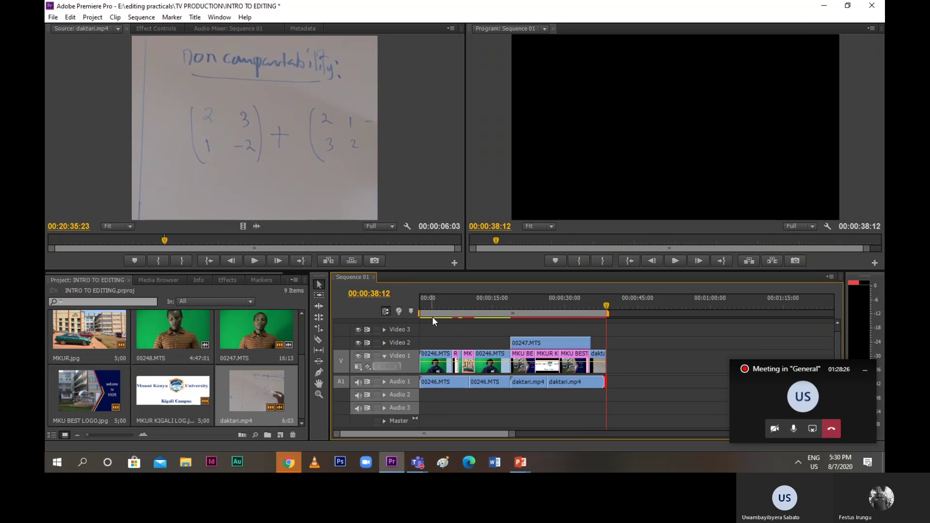
pyautogui.press('space')
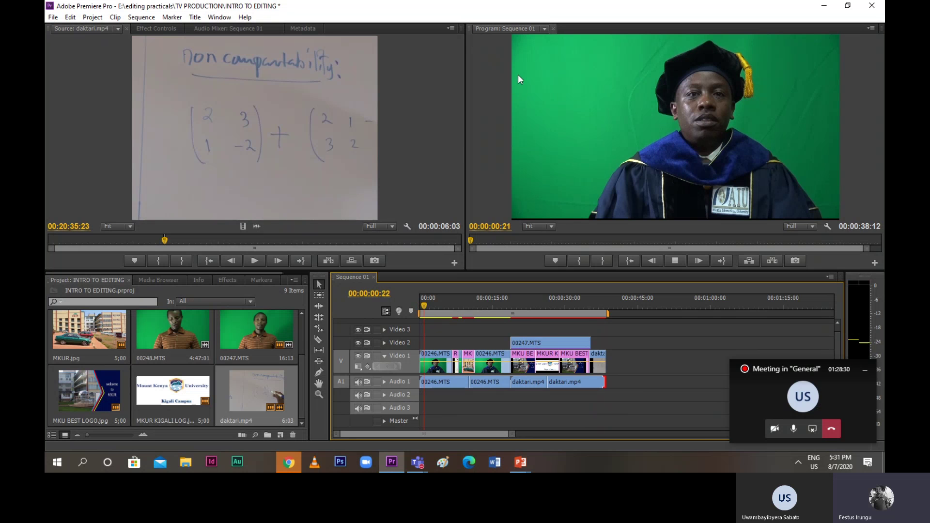
pyautogui.press('space')
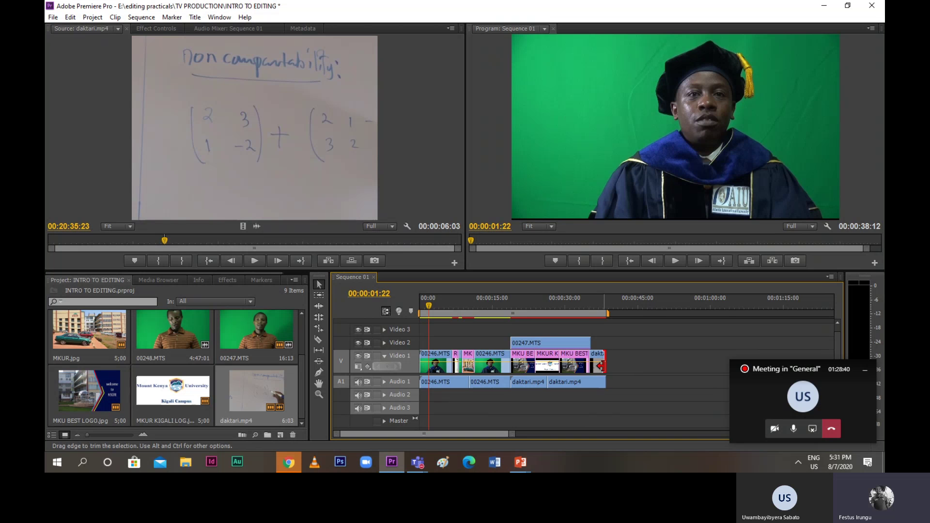
# Extend the frozen whiteboard clip and its audio together to end at 00:00:39:17
pyautogui.moveTo(602, 367); pyautogui.dragTo(607, 367)
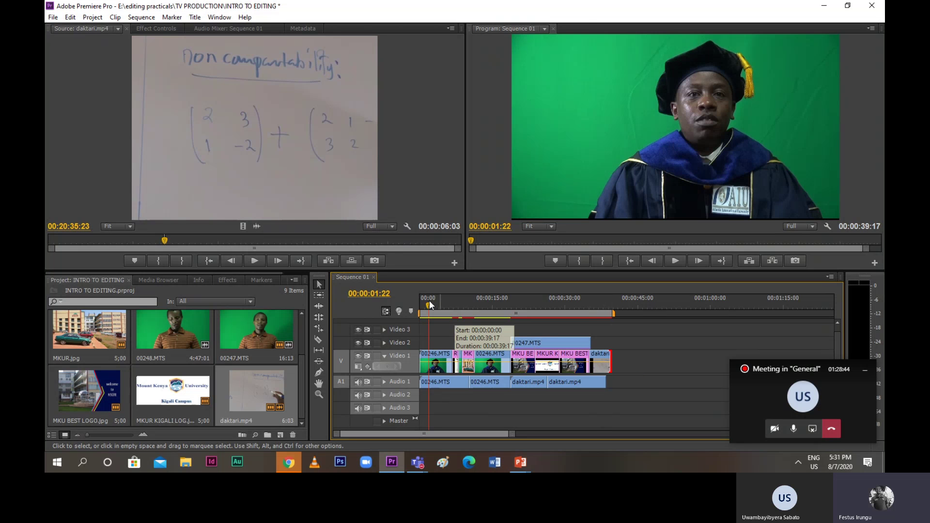
pyautogui.moveTo(429, 300); pyautogui.dragTo(606, 356)
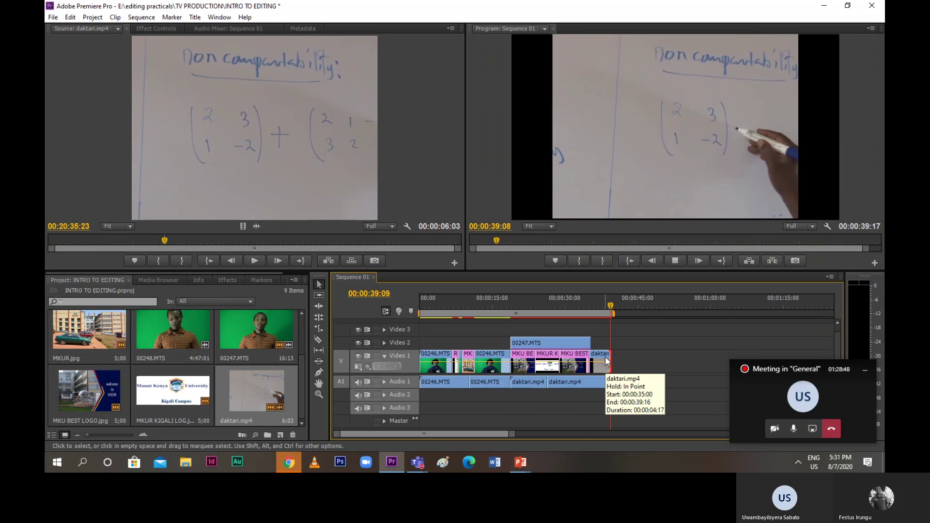
pyautogui.press('Home')
pyautogui.press('space')
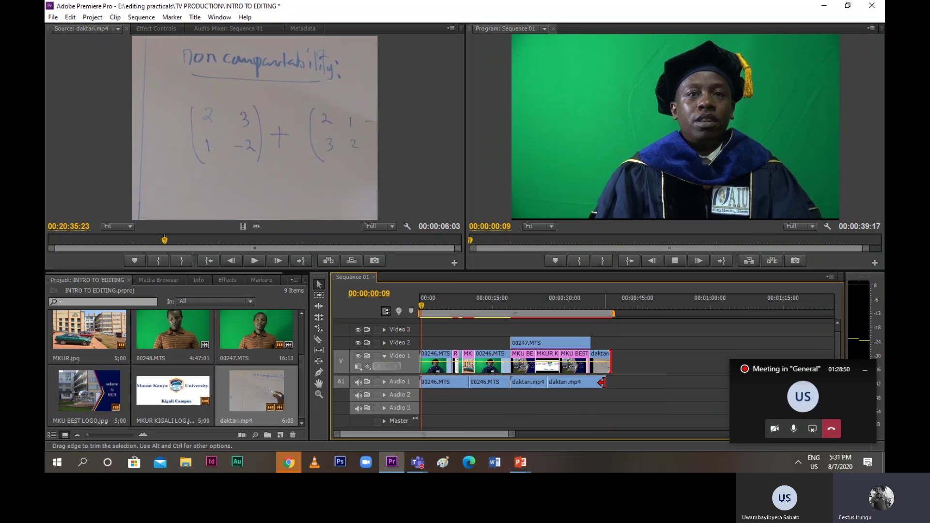
pyautogui.moveTo(605, 382); pyautogui.dragTo(610, 382)
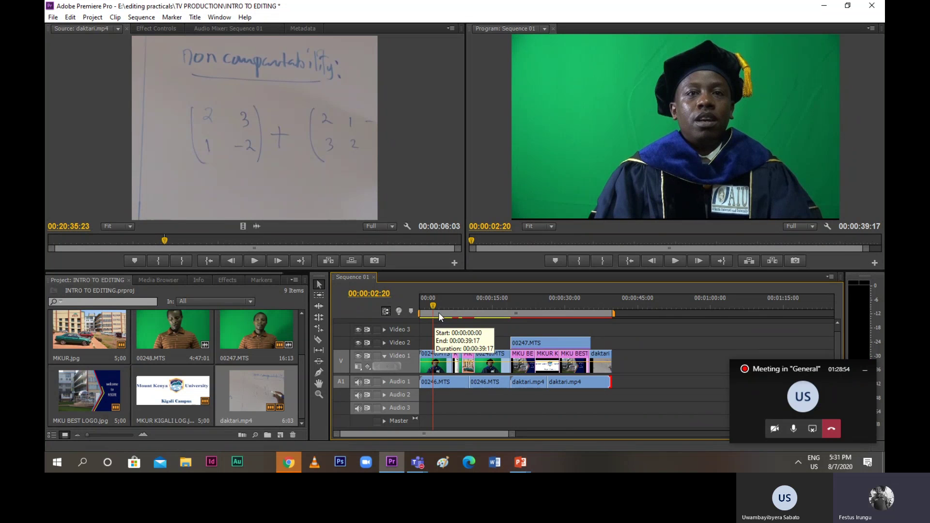
pyautogui.press('Home')
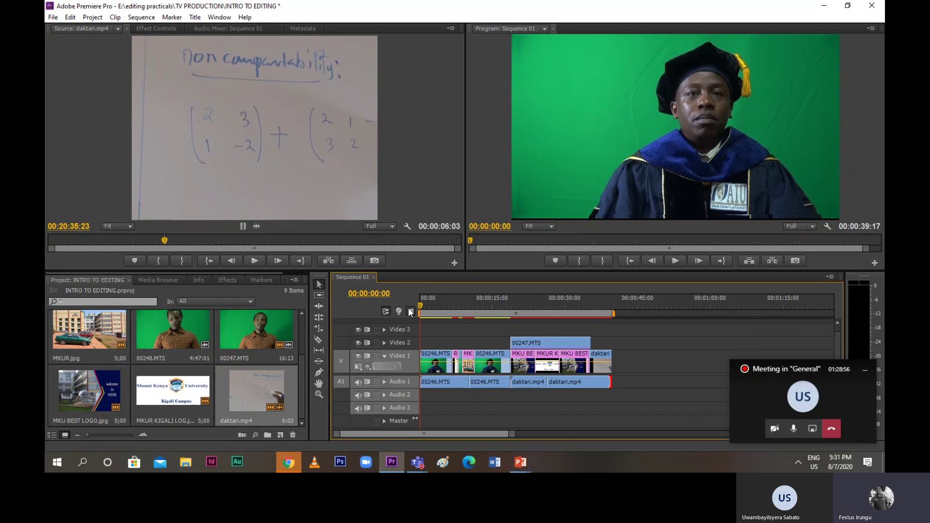
# Add a marker at 00:00:00:00 and play back the sequence
pyautogui.click(411, 312)
pyautogui.press('space')
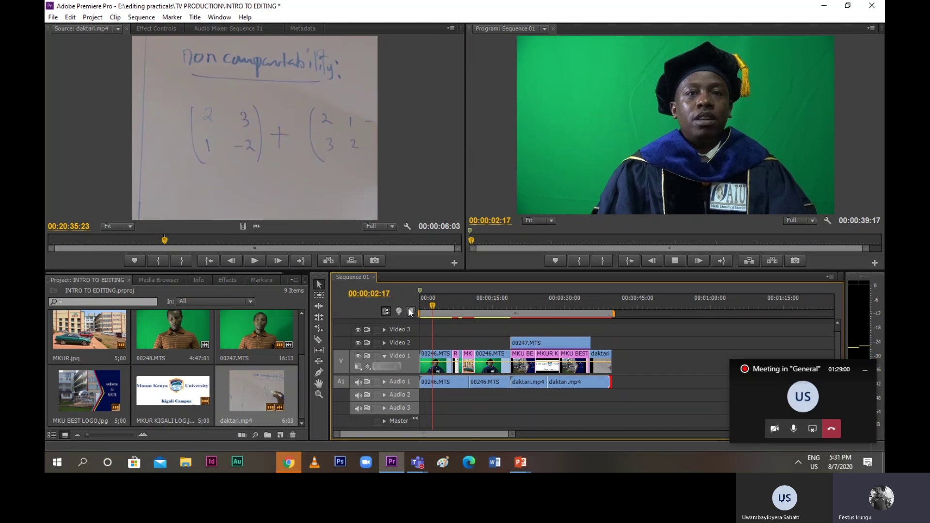
pyautogui.press('space')
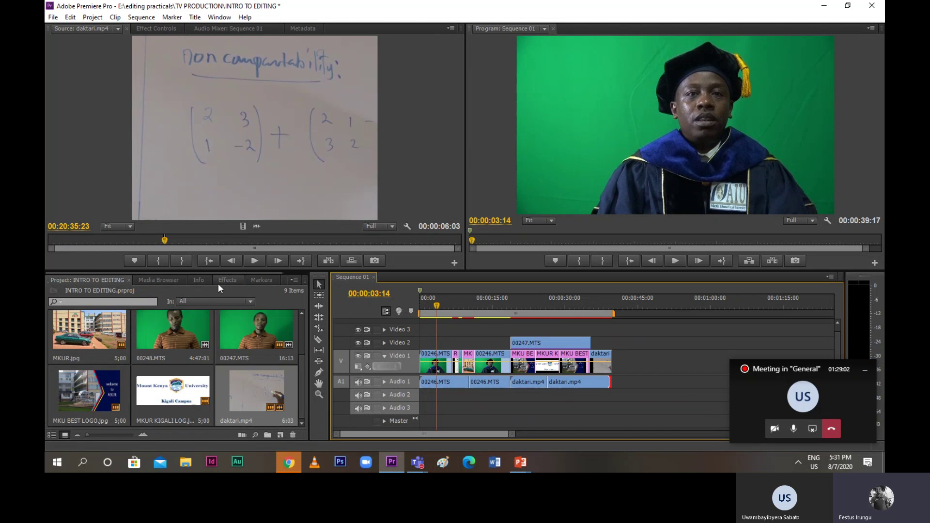
# Expand Video Effects to show the Keying effects and move the playhead to 00:00:06:18
pyautogui.click(219, 281)
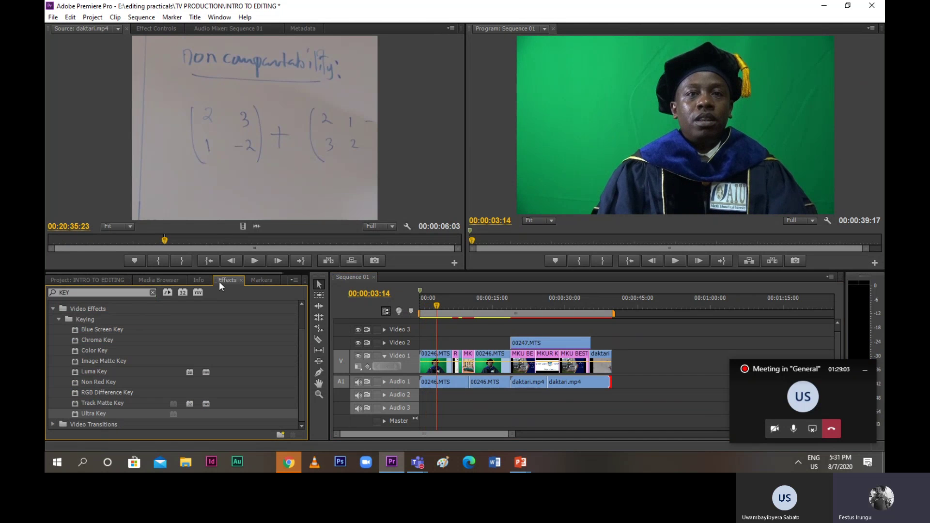
pyautogui.click(53, 308)
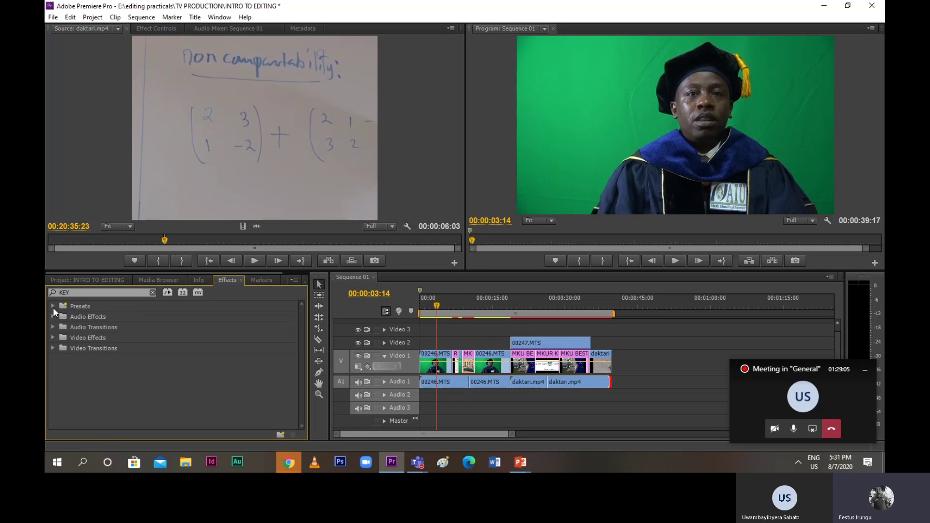
pyautogui.click(58, 344)
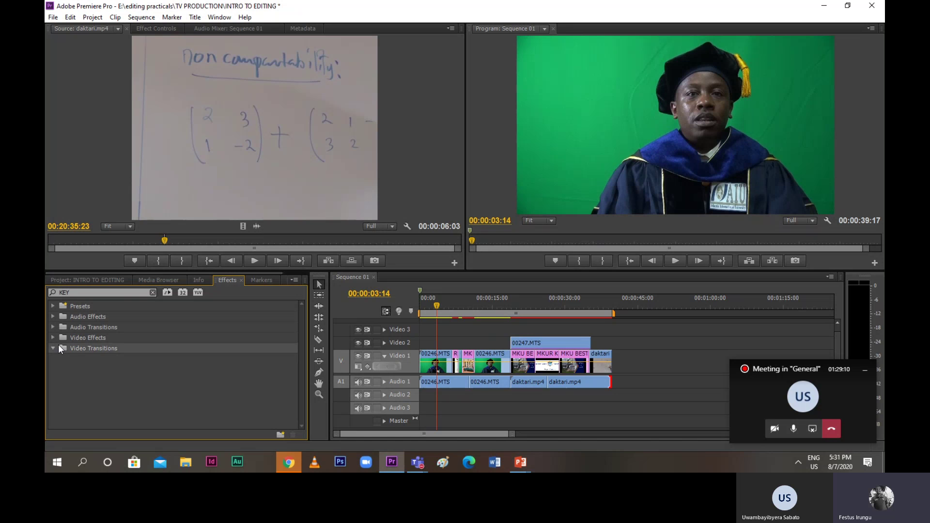
pyautogui.doubleClick(61, 337)
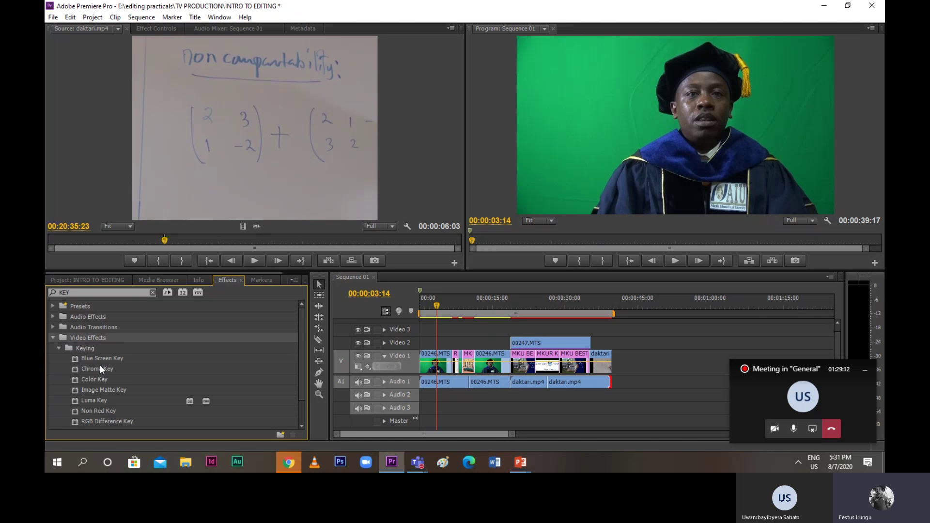
pyautogui.scroll(-3, 103, 367)
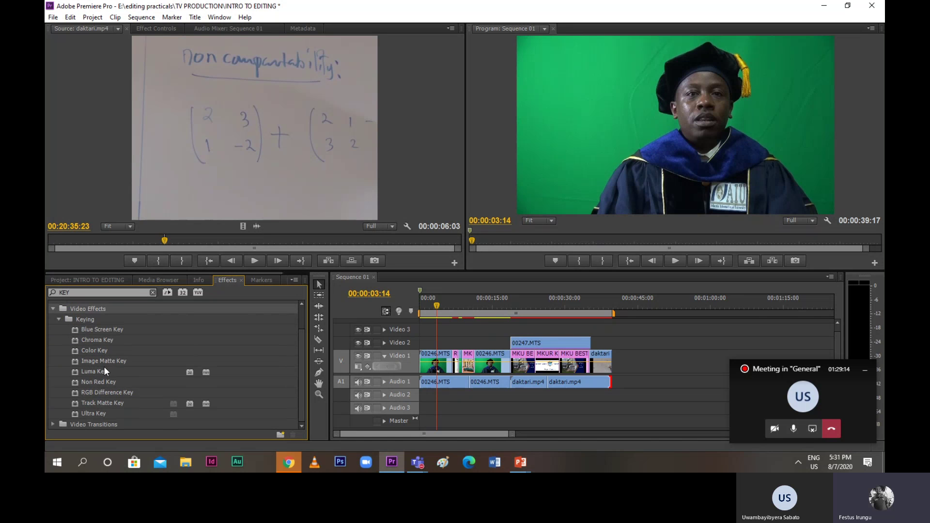
pyautogui.scroll(2, 78, 335)
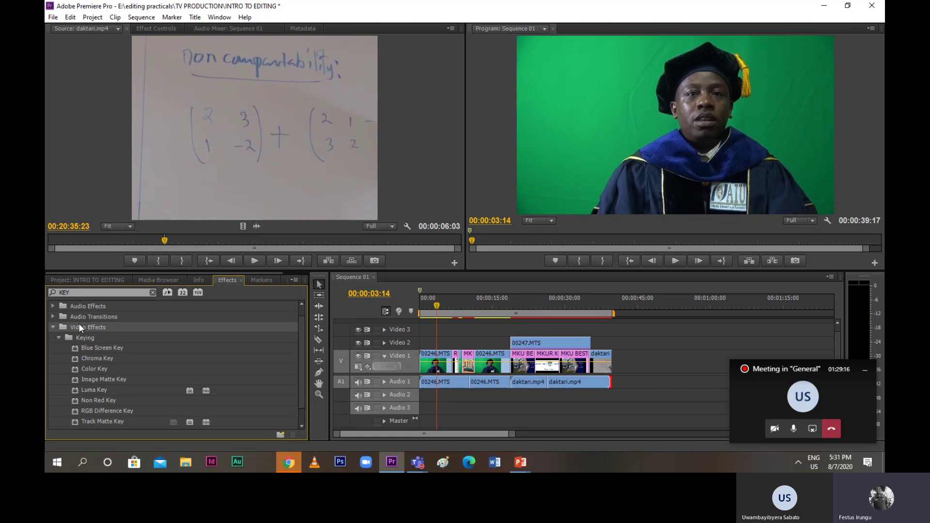
pyautogui.scroll(-2, 89, 347)
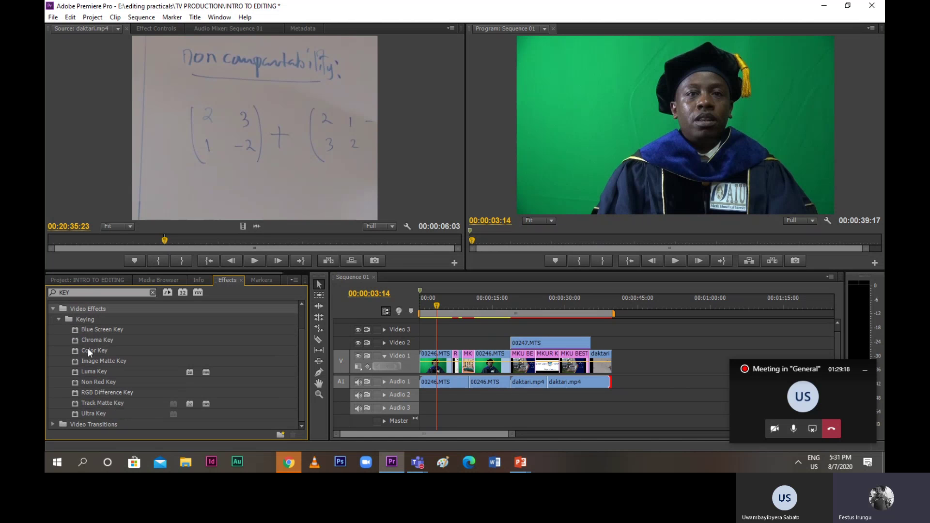
pyautogui.doubleClick(83, 424)
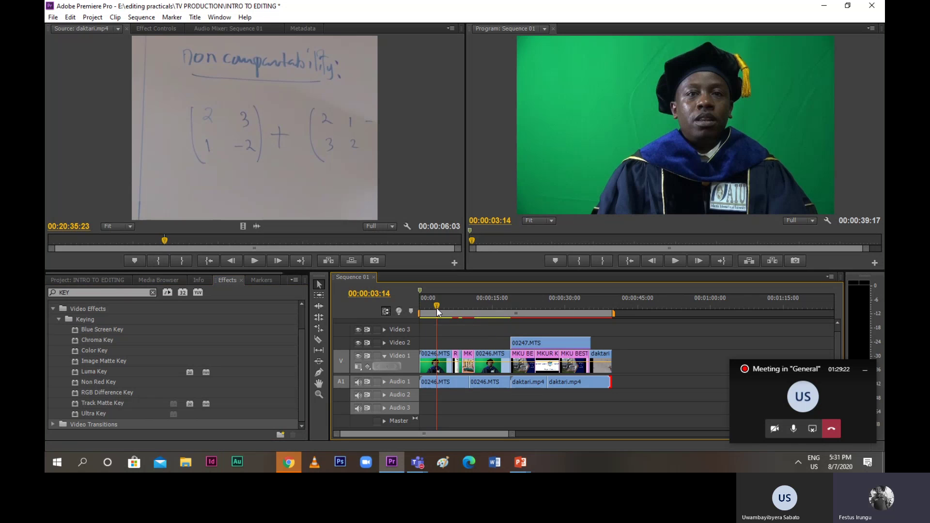
pyautogui.moveTo(438, 312); pyautogui.dragTo(455, 315)
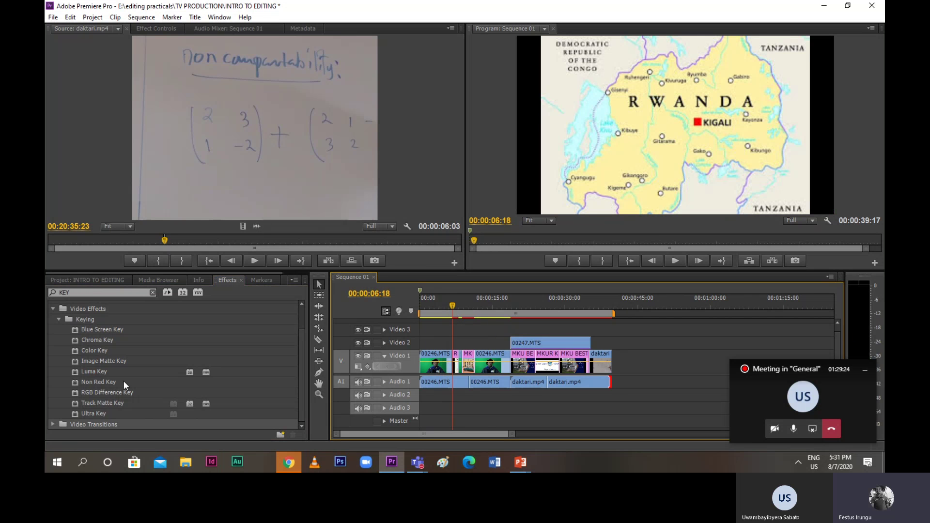
# Filter the Effects panel, cutting the search text back to 'P'
pyautogui.click(63, 290)
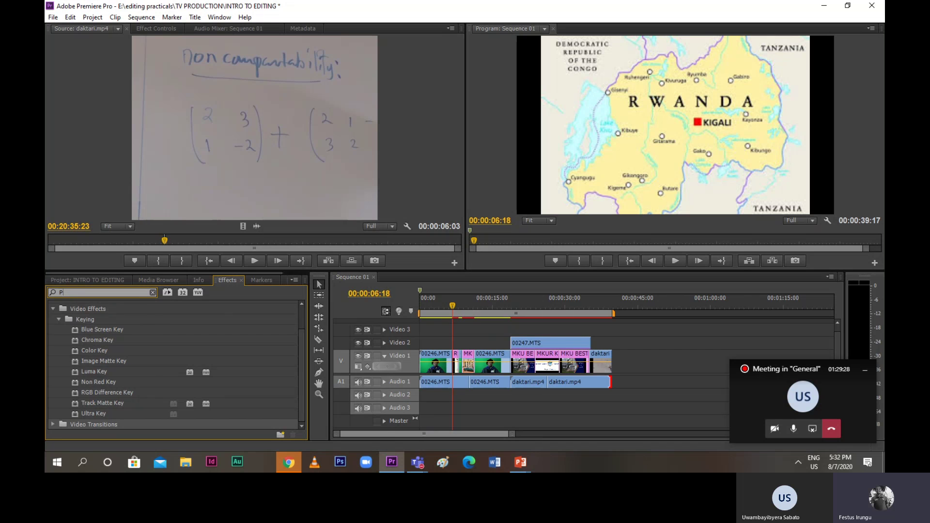
pyautogui.write('PILL')
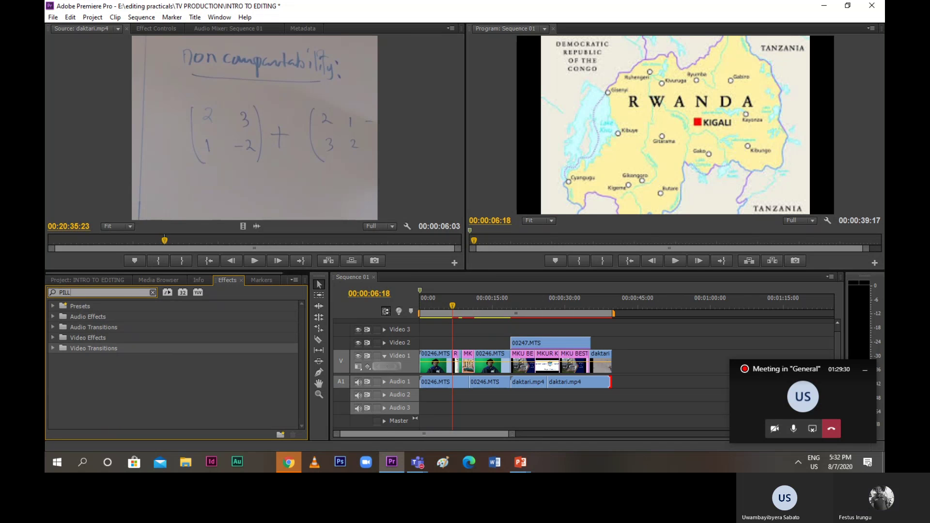
pyautogui.doubleClick(71, 348)
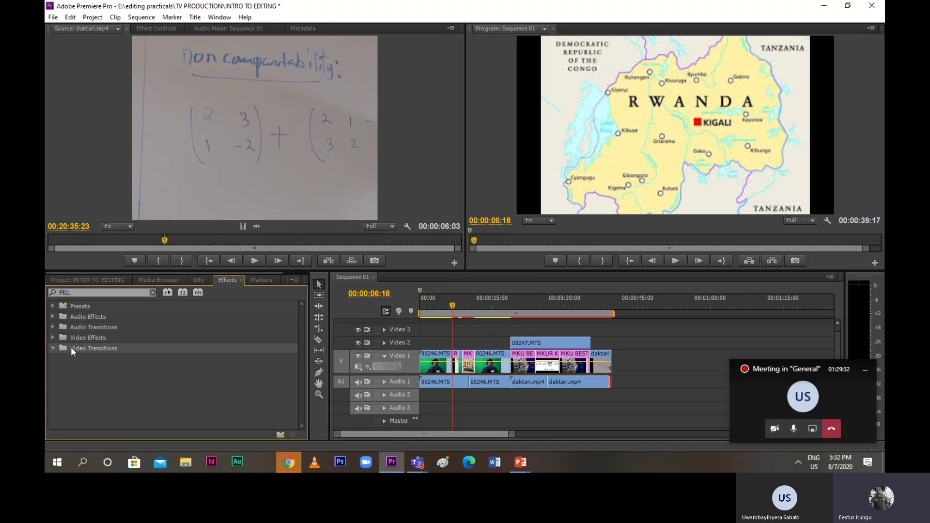
pyautogui.click(83, 291)
pyautogui.click(80, 294)
pyautogui.write('PI')
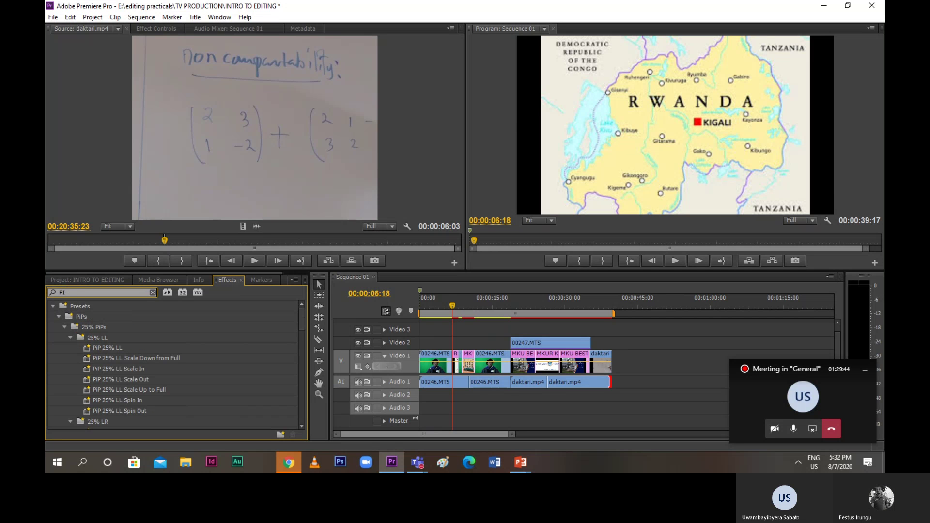
pyautogui.write('LLI')
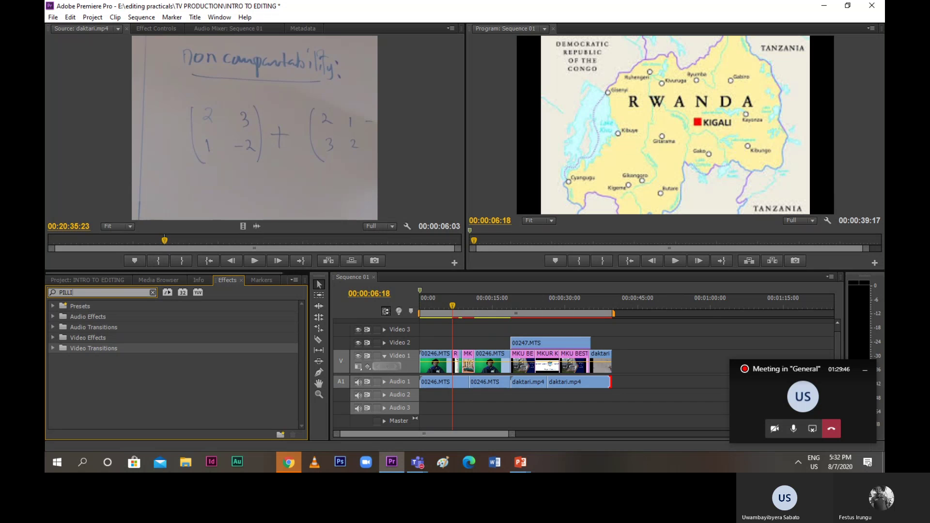
pyautogui.write('N')
pyautogui.press('BackSpace')
pyautogui.press('BackSpace')
pyautogui.press('BackSpace')
pyautogui.press('BackSpace')
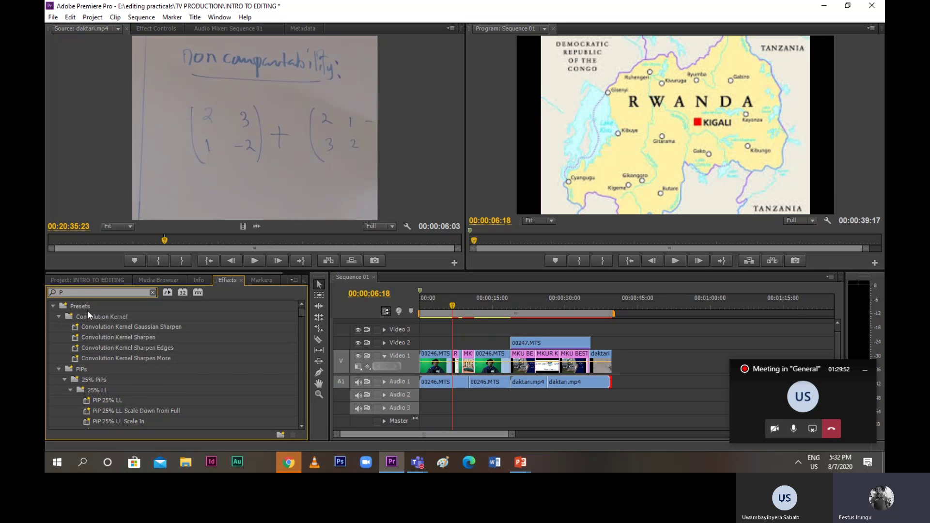
# Scroll the filtered list down to the Page Peel transitions, including Page Turn
pyautogui.scroll(-5, 89, 322)
pyautogui.scroll(-10, 89, 329)
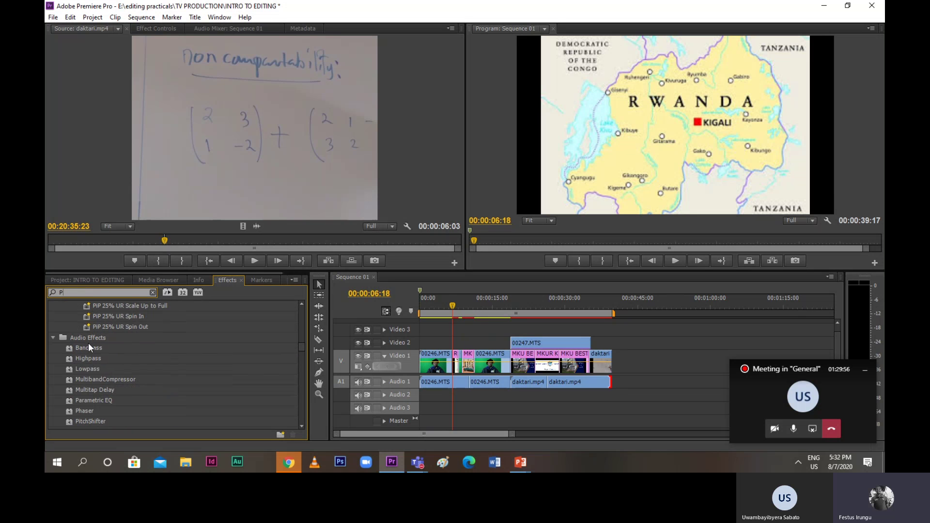
pyautogui.scroll(-5, 86, 359)
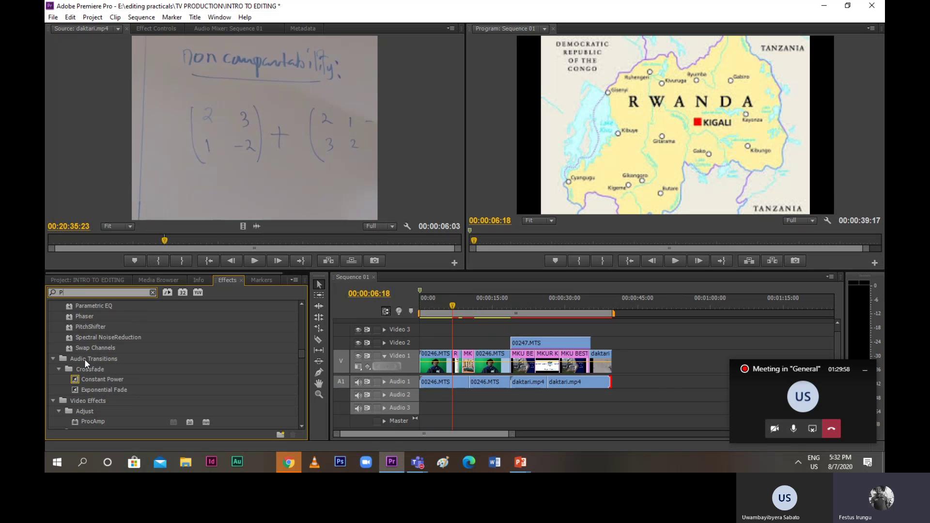
pyautogui.scroll(-6, 85, 359)
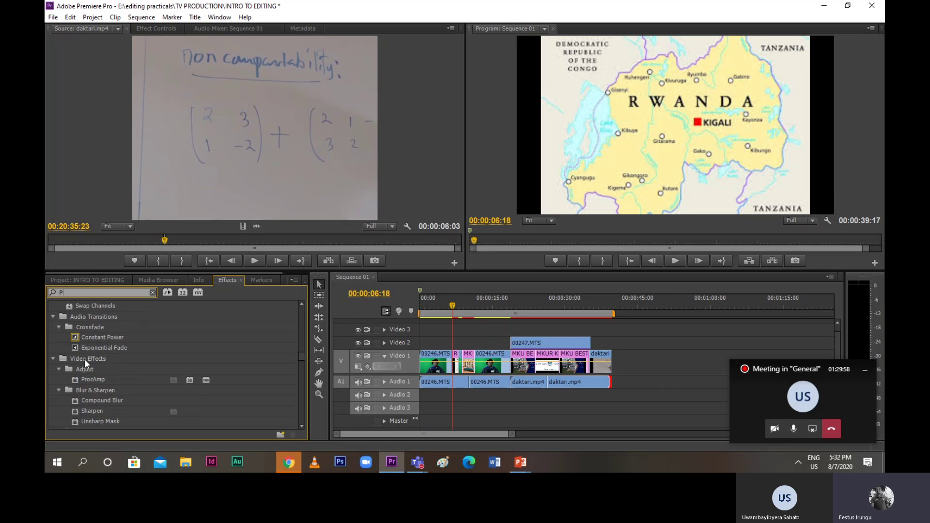
pyautogui.scroll(-6, 84, 359)
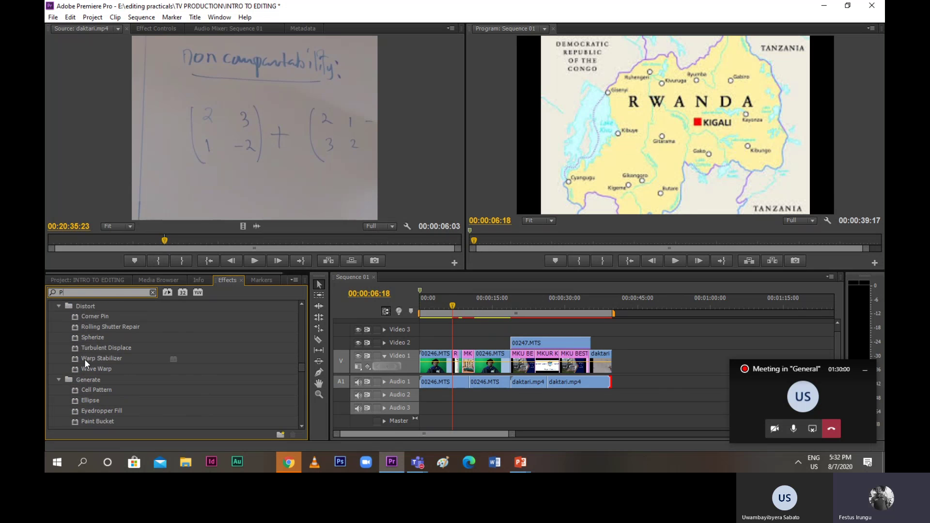
pyautogui.scroll(-6, 84, 359)
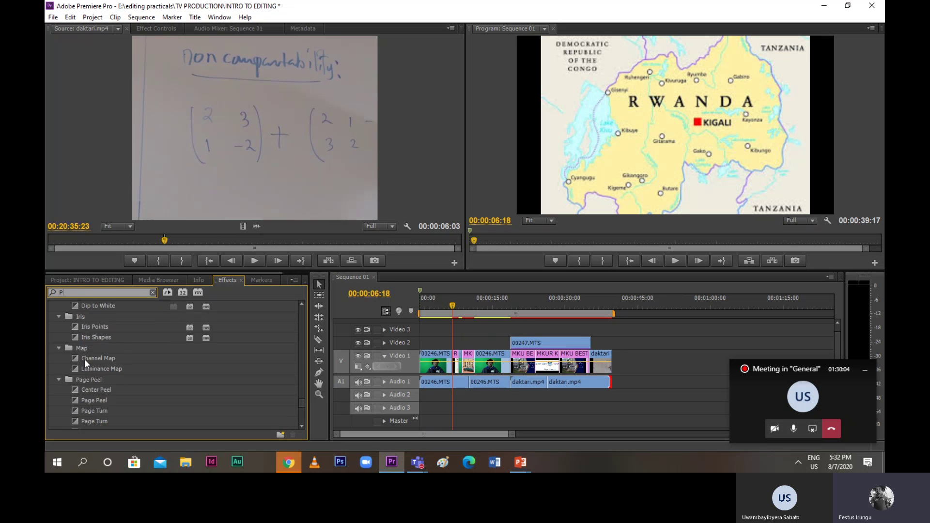
pyautogui.scroll(1, 97, 364)
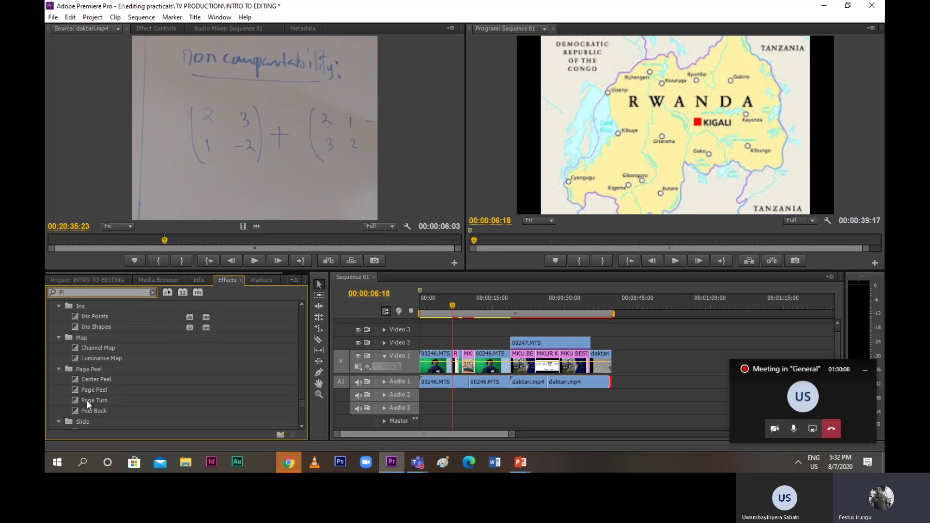
pyautogui.moveTo(77, 390); pyautogui.dragTo(455, 372)
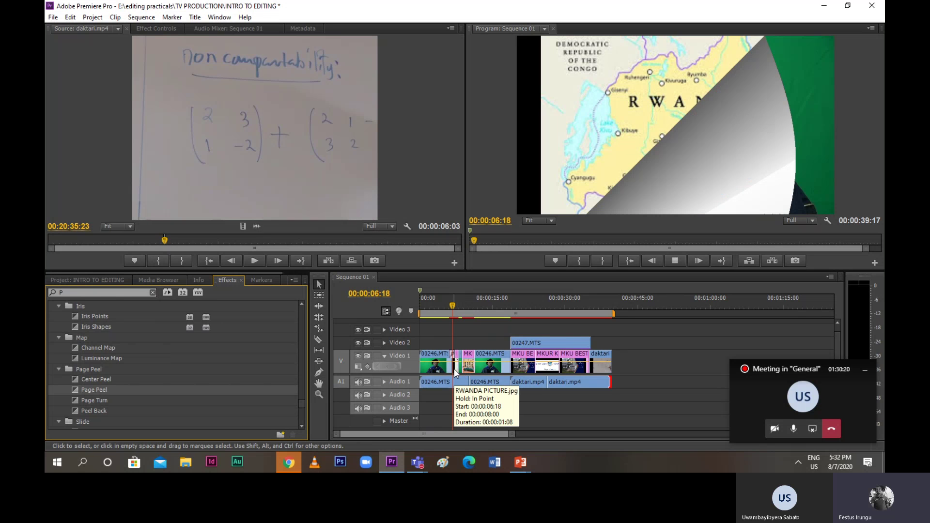
pyautogui.click(457, 297)
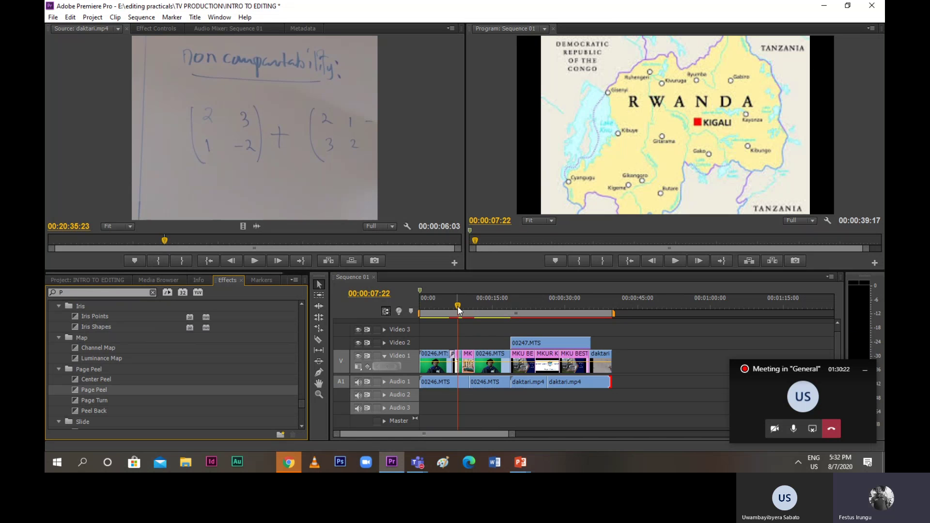
pyautogui.moveTo(457, 306); pyautogui.dragTo(450, 310)
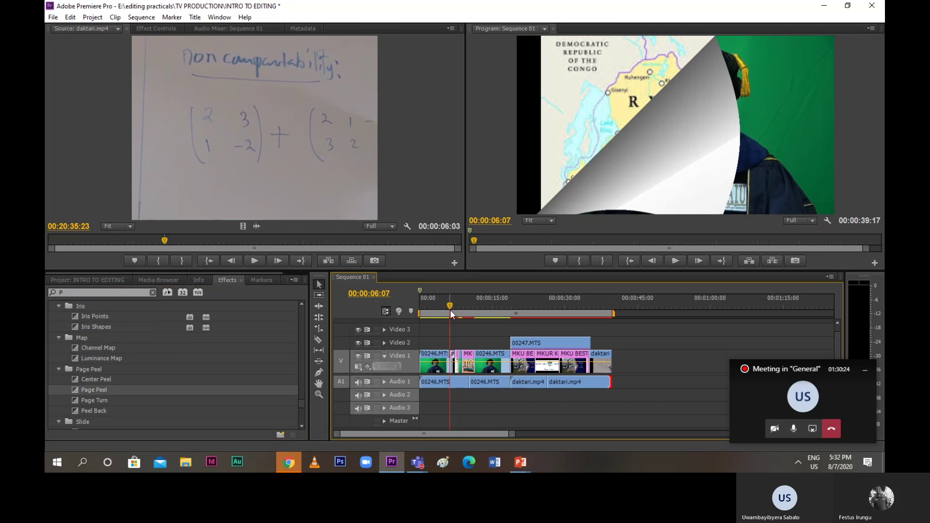
pyautogui.press('space')
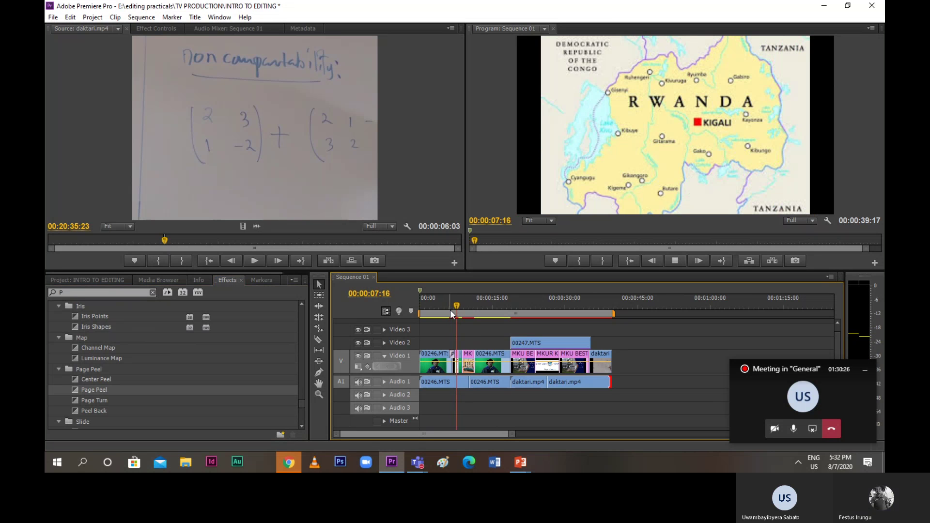
pyautogui.press('space')
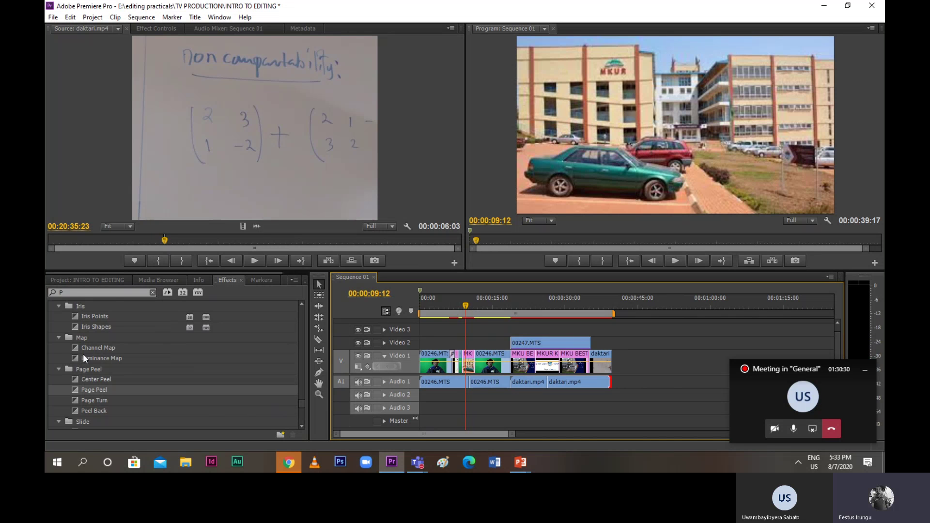
pyautogui.scroll(6, 84, 350)
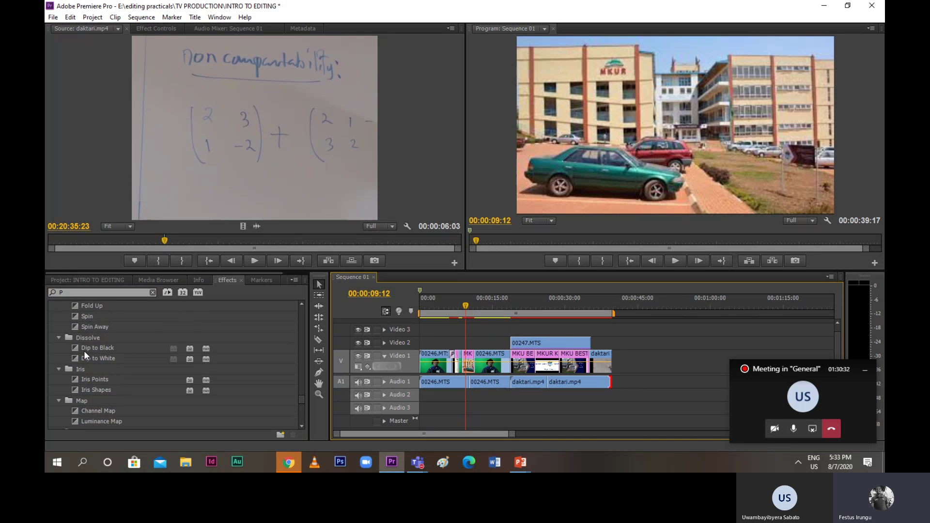
pyautogui.scroll(5, 85, 355)
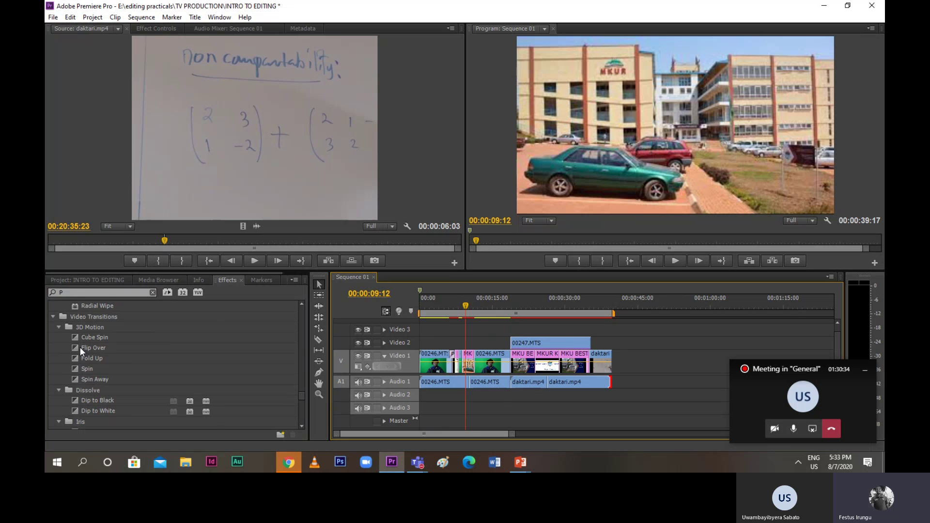
# Drop the 3D Motion Flip Over transition on a Video 1 edit point and preview it
pyautogui.moveTo(79, 347); pyautogui.dragTo(394, 358)
pyautogui.moveTo(457, 367); pyautogui.dragTo(466, 368)
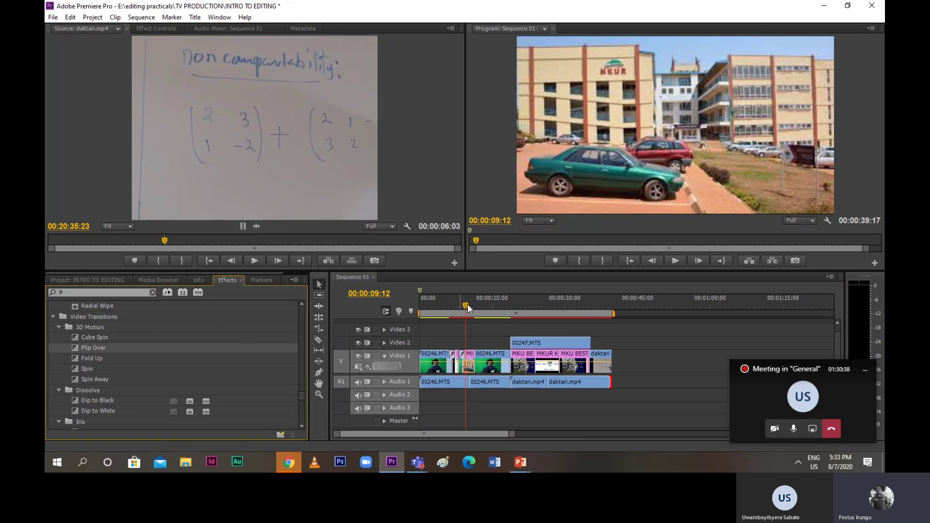
pyautogui.moveTo(467, 304); pyautogui.dragTo(455, 307)
pyautogui.press('space')
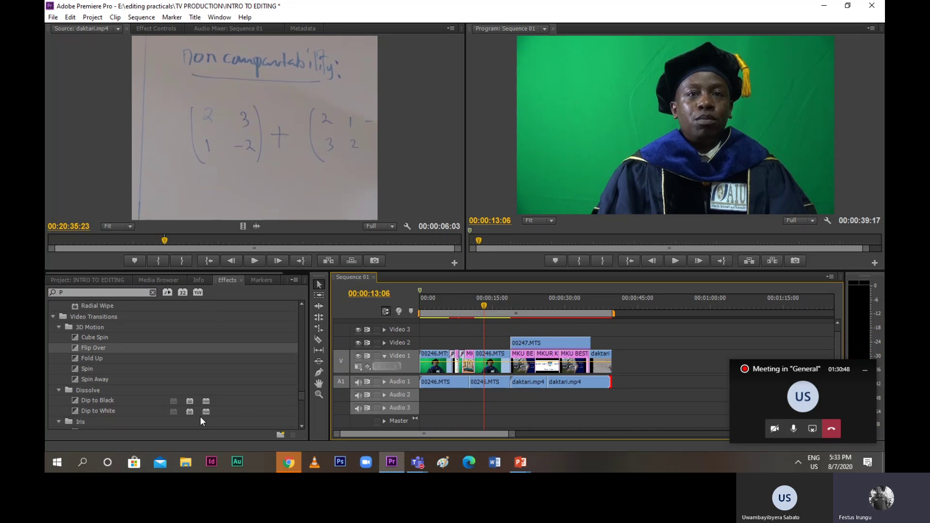
pyautogui.scroll(2, 134, 375)
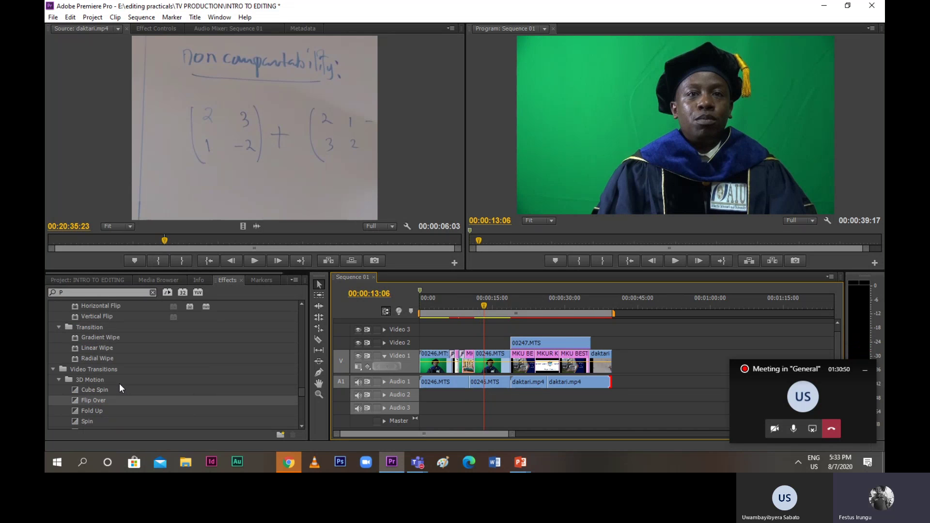
pyautogui.scroll(-1, 120, 385)
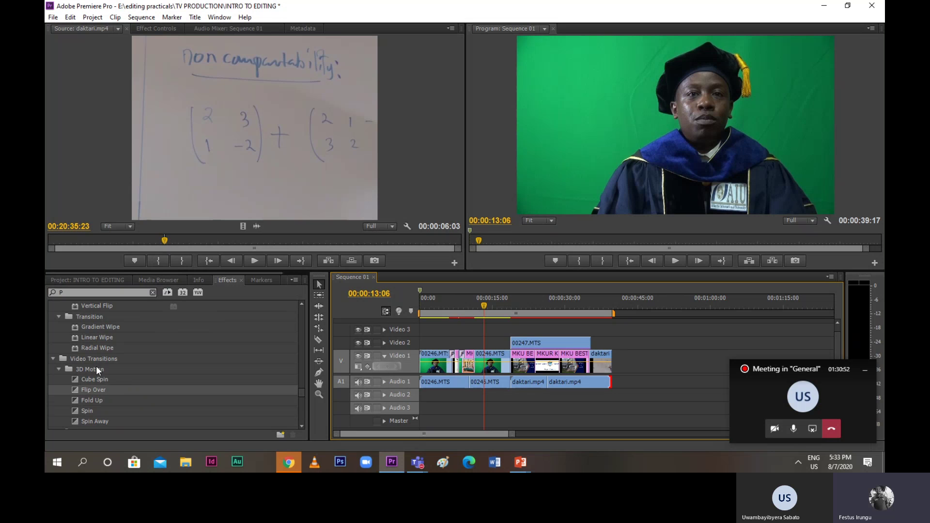
pyautogui.scroll(3, 88, 378)
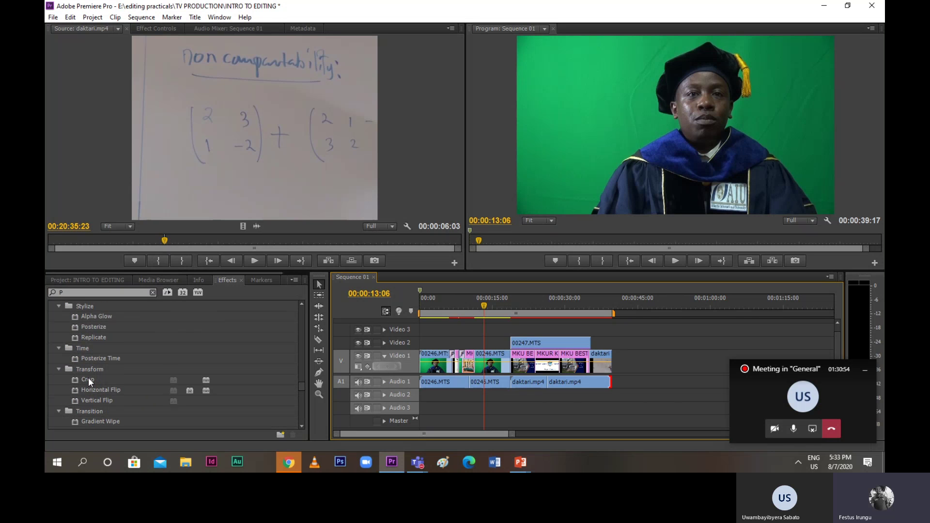
pyautogui.scroll(2, 88, 377)
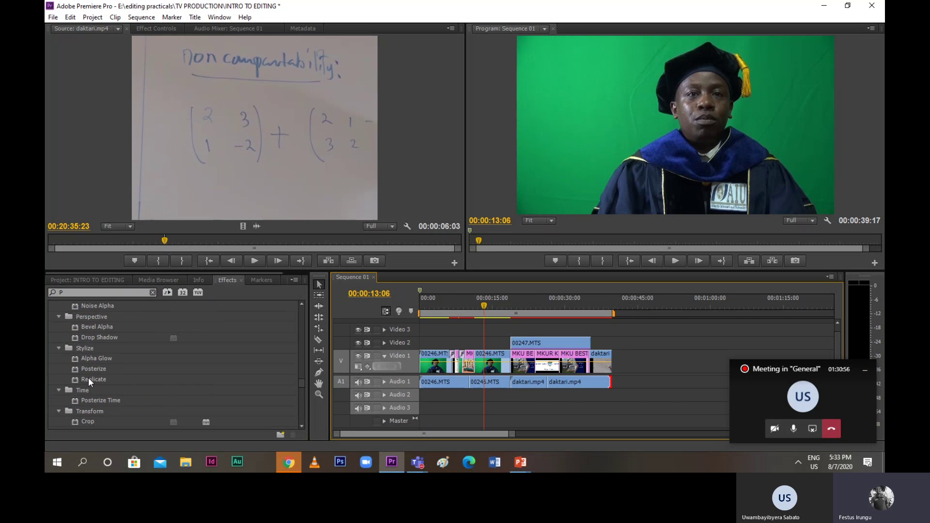
pyautogui.scroll(1, 89, 381)
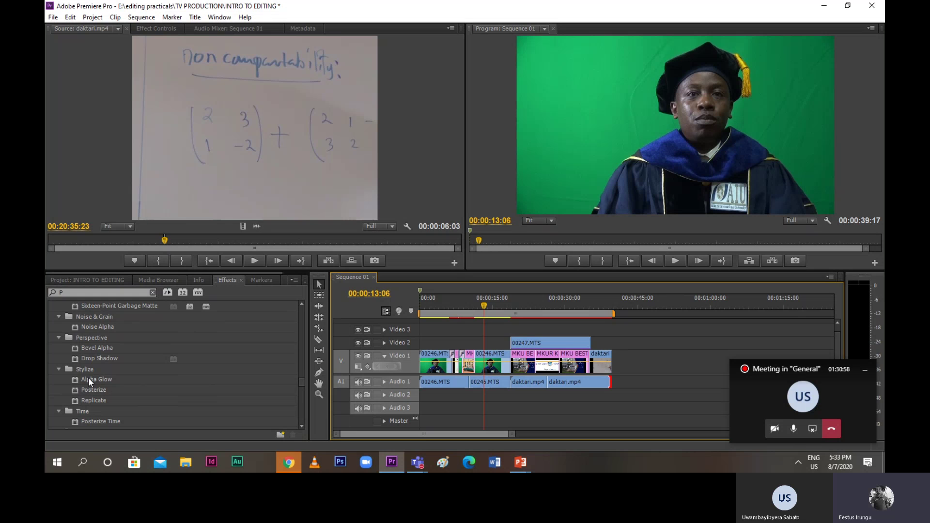
pyautogui.scroll(-8, 88, 377)
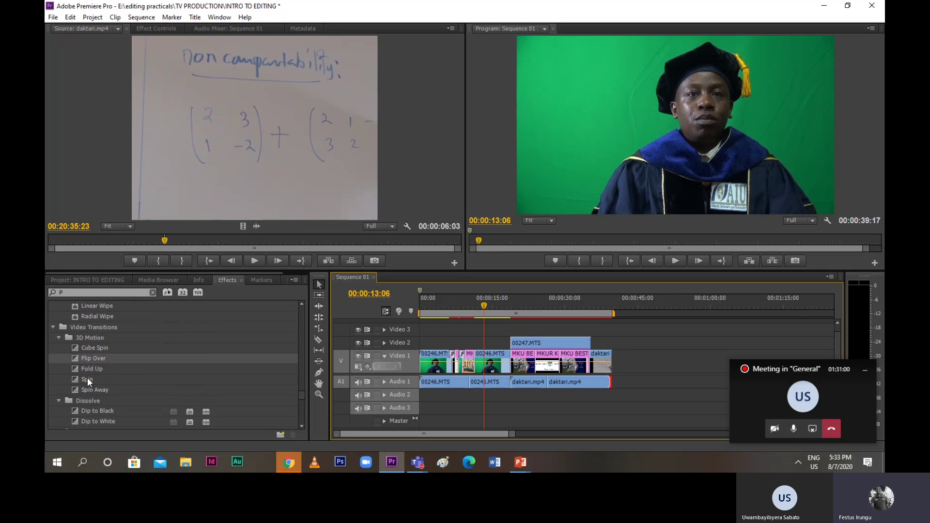
pyautogui.scroll(-7, 88, 379)
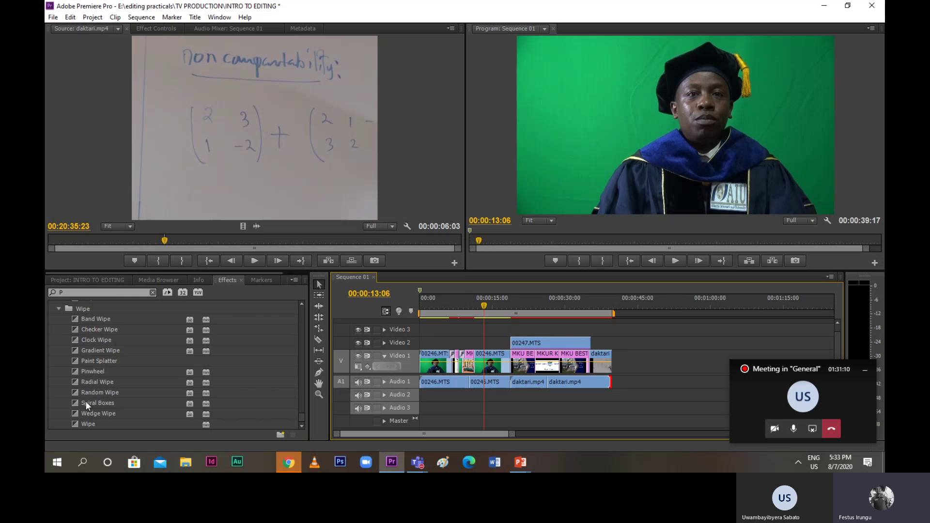
pyautogui.scroll(3, 80, 391)
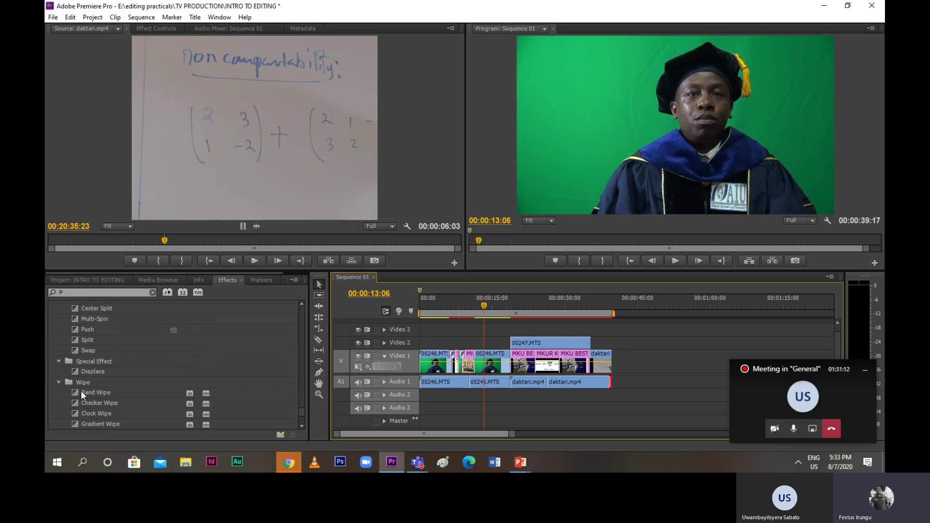
pyautogui.scroll(3, 83, 383)
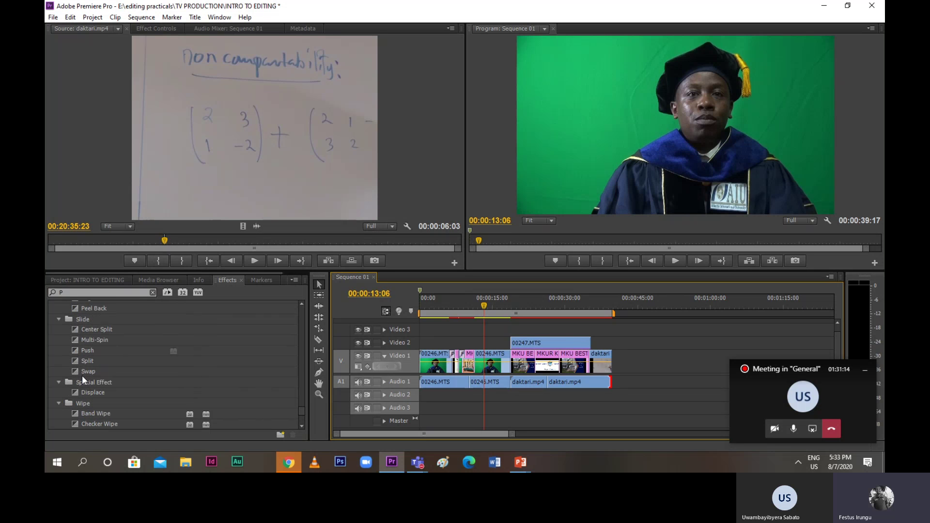
pyautogui.scroll(10, 82, 376)
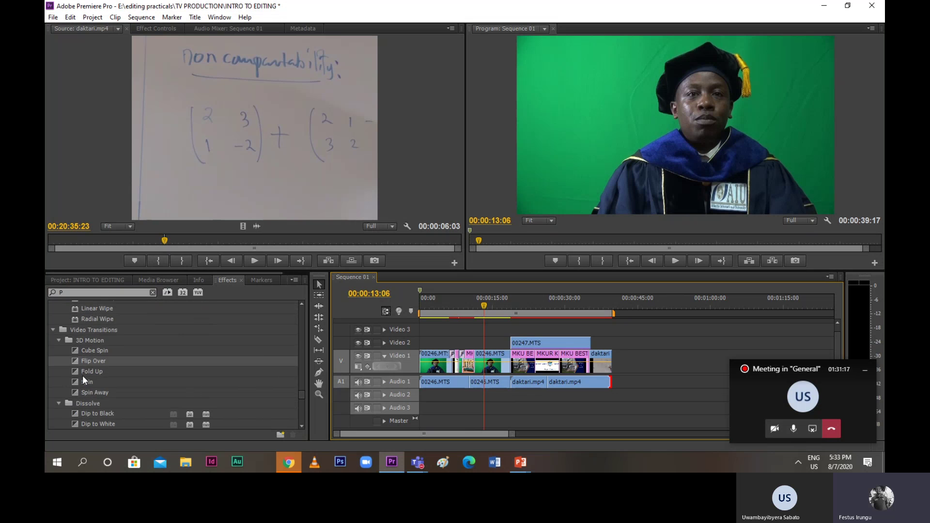
pyautogui.scroll(1, 82, 376)
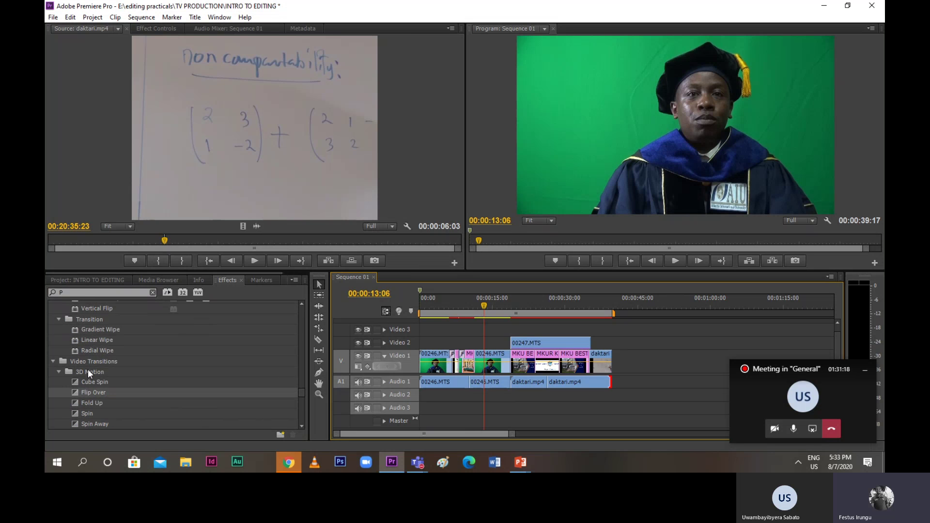
pyautogui.scroll(1, 86, 374)
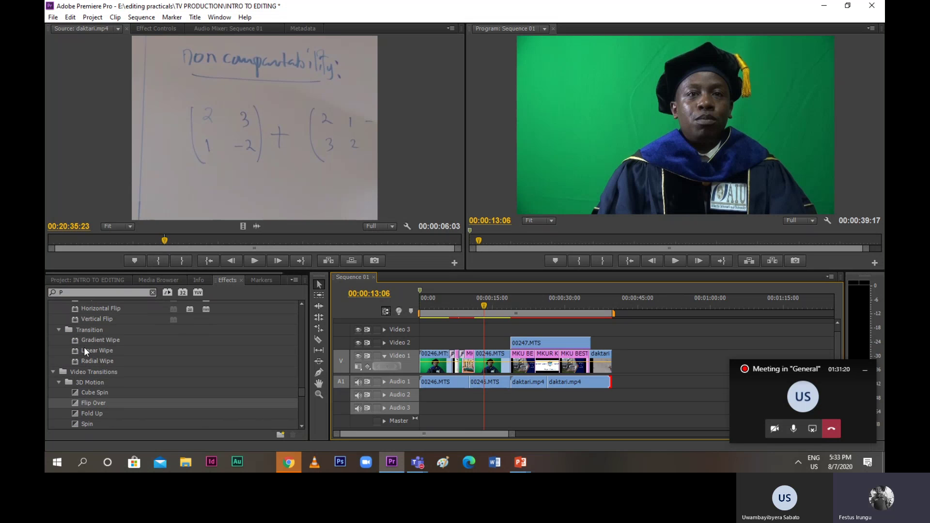
# Apply Linear Wipe to a Video 1 clip, then scrub back and play the edit to review it
pyautogui.moveTo(84, 348); pyautogui.dragTo(487, 343)
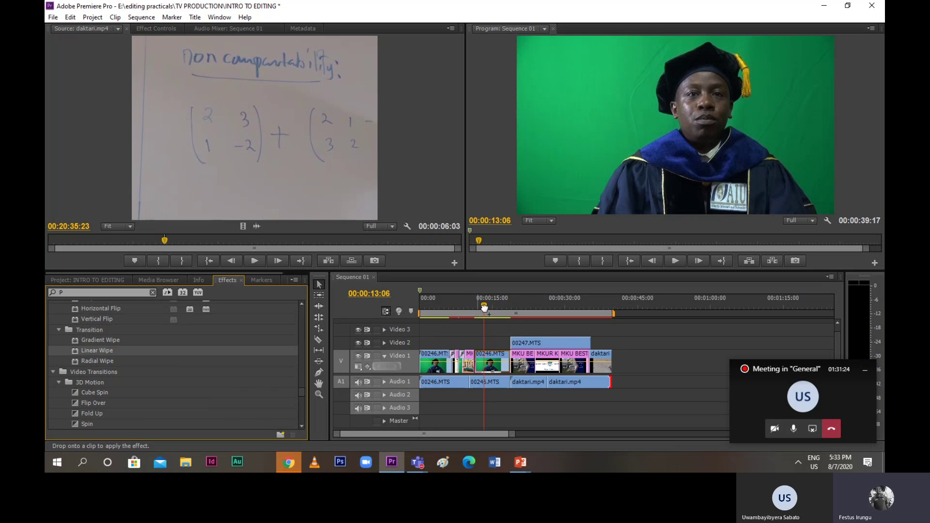
pyautogui.moveTo(468, 310); pyautogui.dragTo(469, 351)
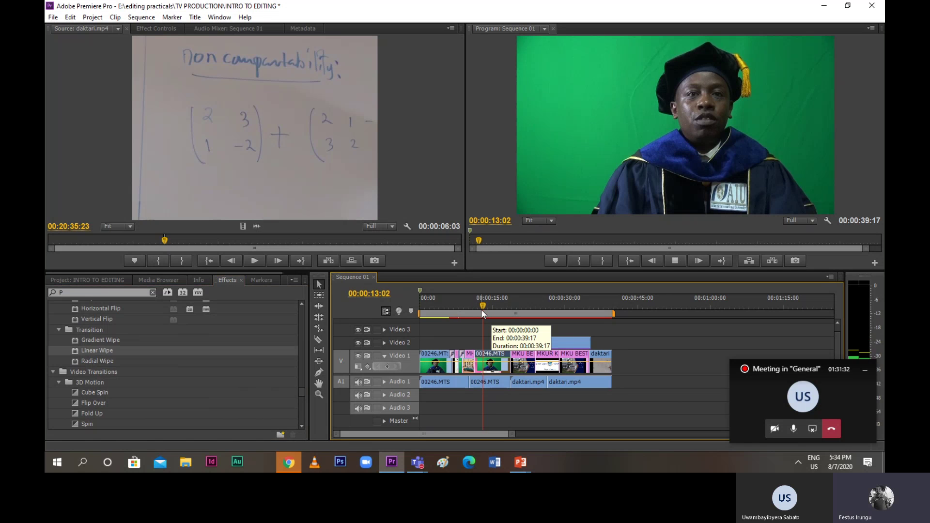
pyautogui.moveTo(486, 302); pyautogui.dragTo(467, 304)
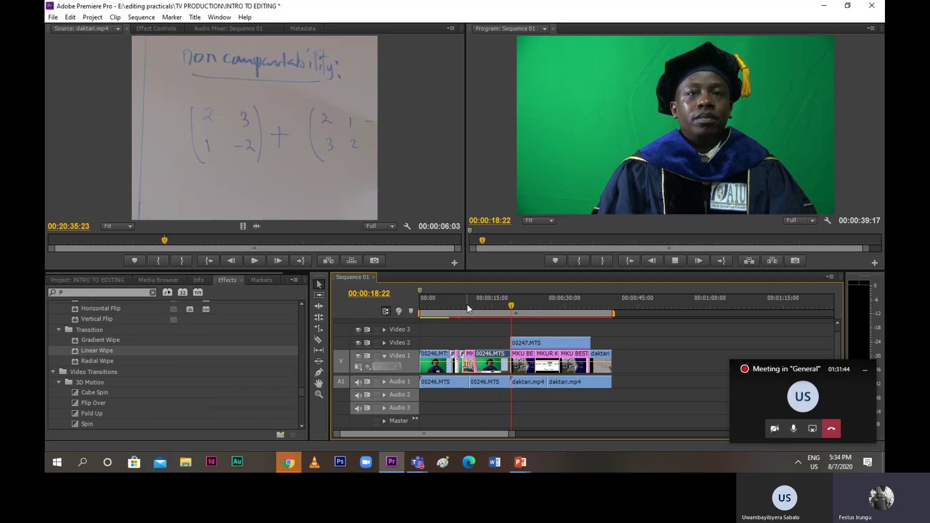
pyautogui.press('space')
# Drop Dip to Black on the Video 1 edit point near 18 seconds and review playback
pyautogui.scroll(-1, 121, 394)
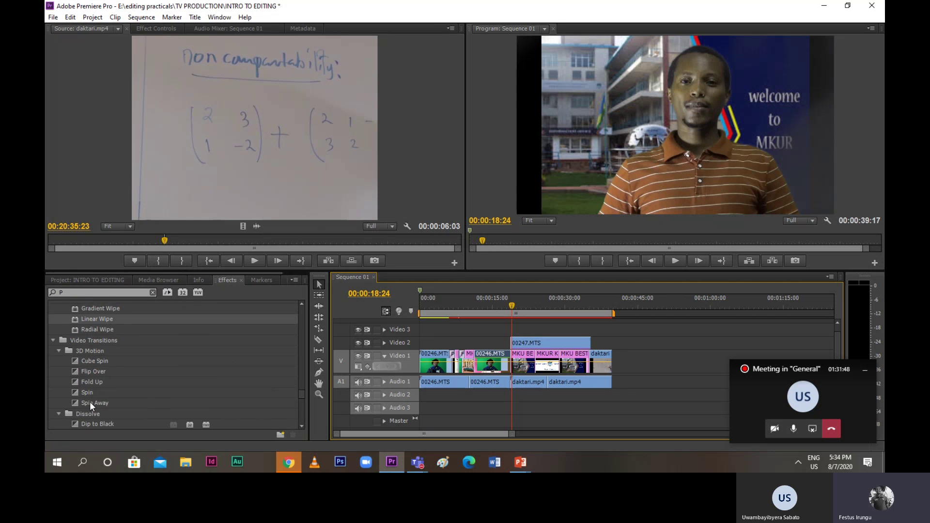
pyautogui.scroll(-1, 89, 402)
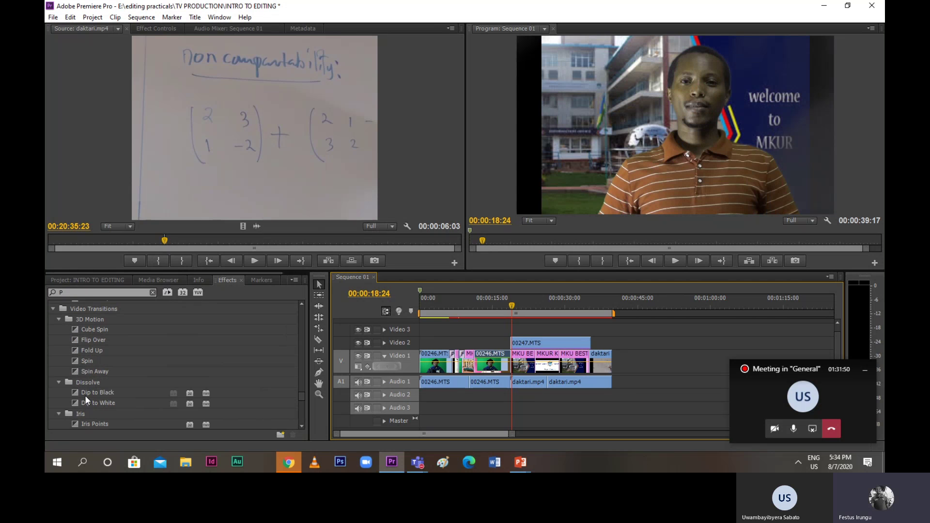
pyautogui.moveTo(85, 396); pyautogui.dragTo(520, 377)
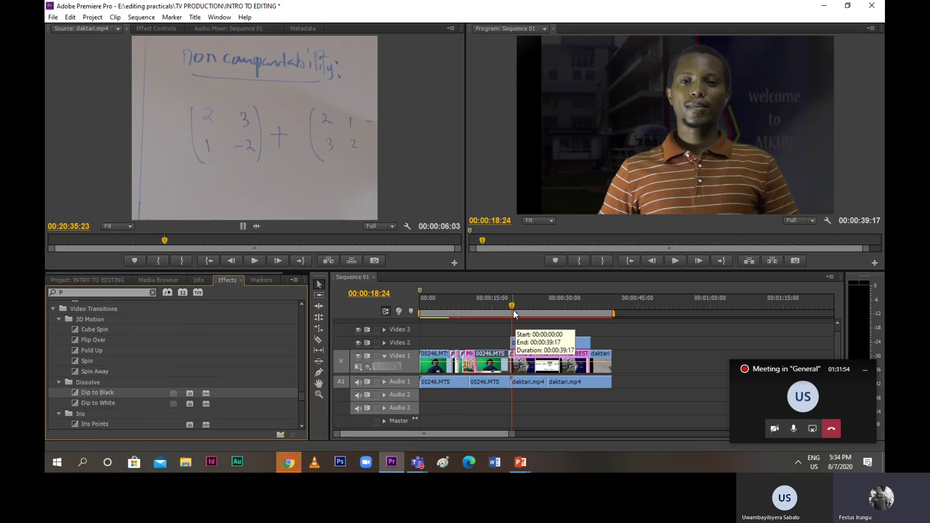
pyautogui.moveTo(513, 310); pyautogui.dragTo(507, 310)
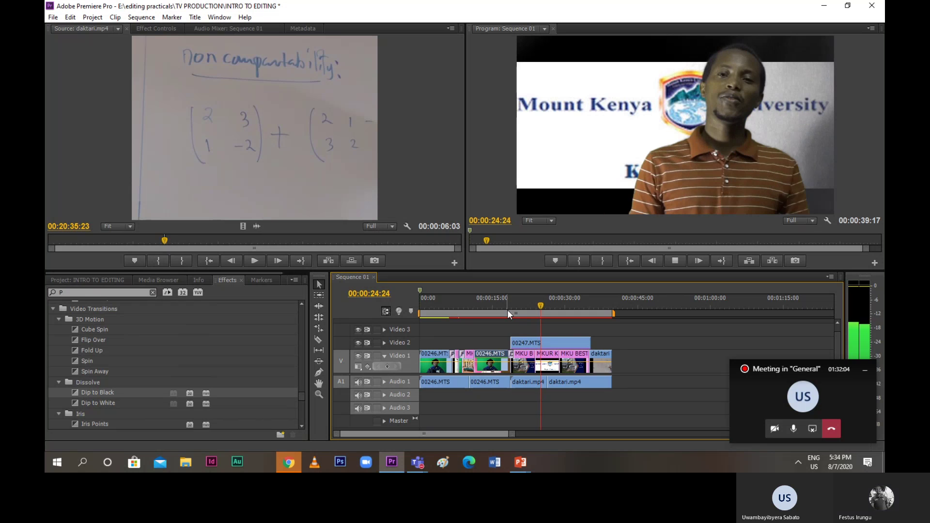
pyautogui.press('space')
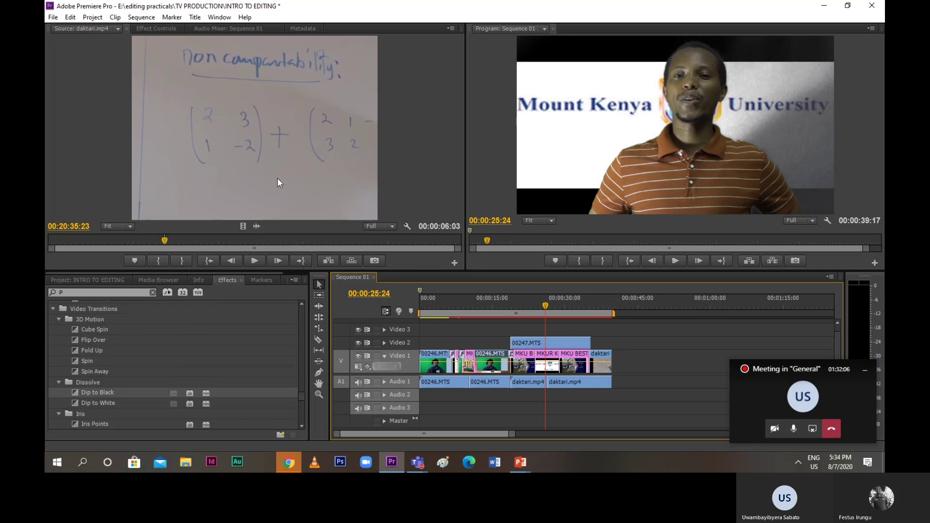
pyautogui.scroll(-4, 102, 390)
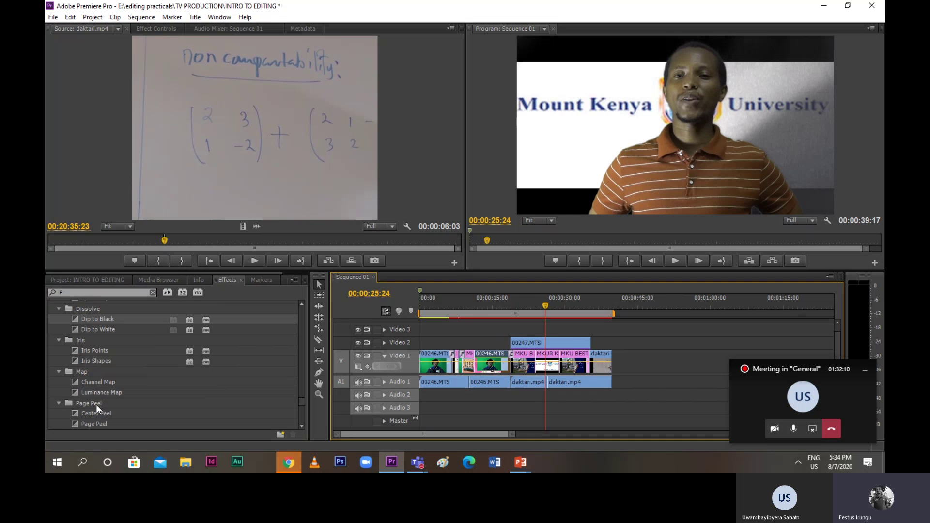
pyautogui.scroll(-2, 96, 402)
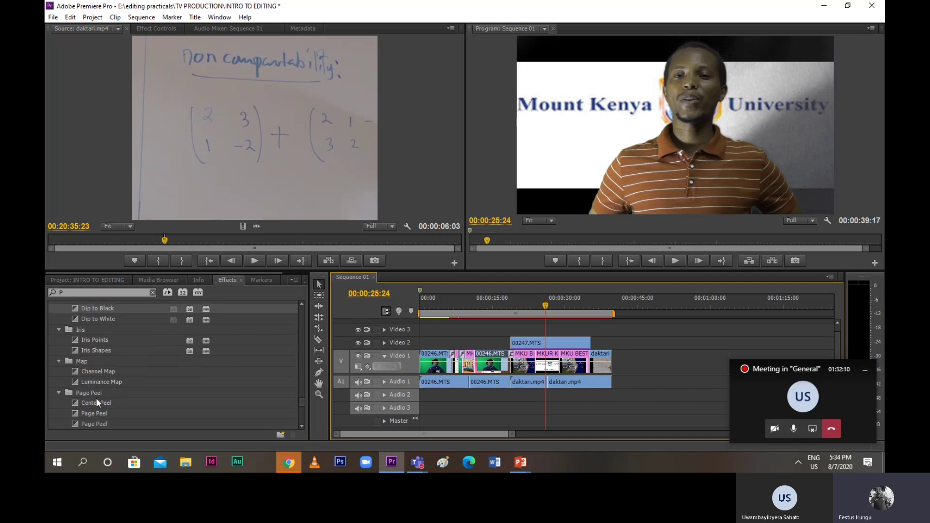
# Apply Channel Map with default mappings to a Video 1 edit, play through, and return to start
pyautogui.click(84, 352)
pyautogui.moveTo(85, 352); pyautogui.dragTo(562, 372)
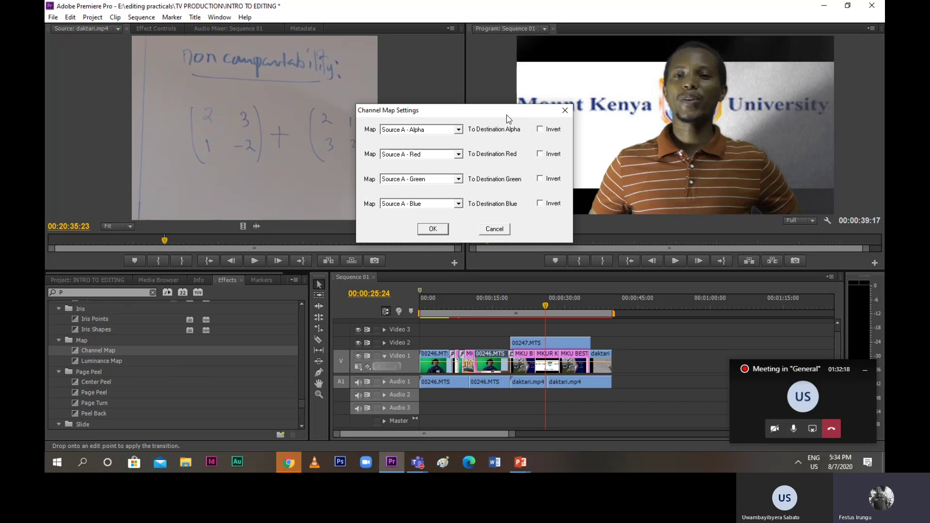
pyautogui.click(432, 229)
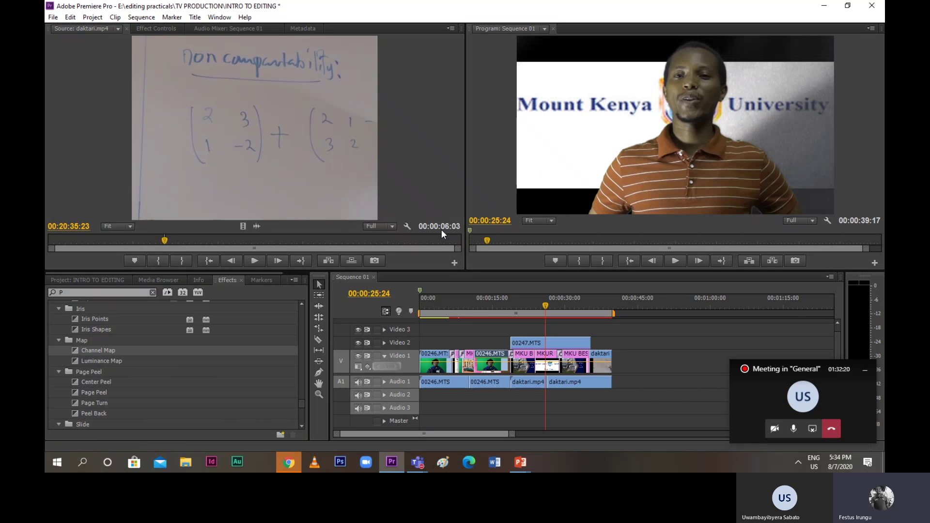
pyautogui.press('space')
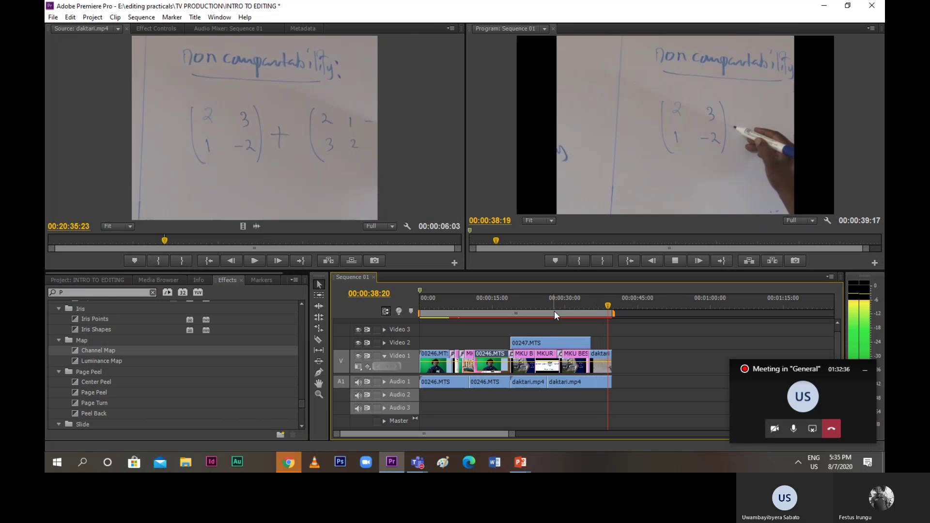
pyautogui.press('Home')
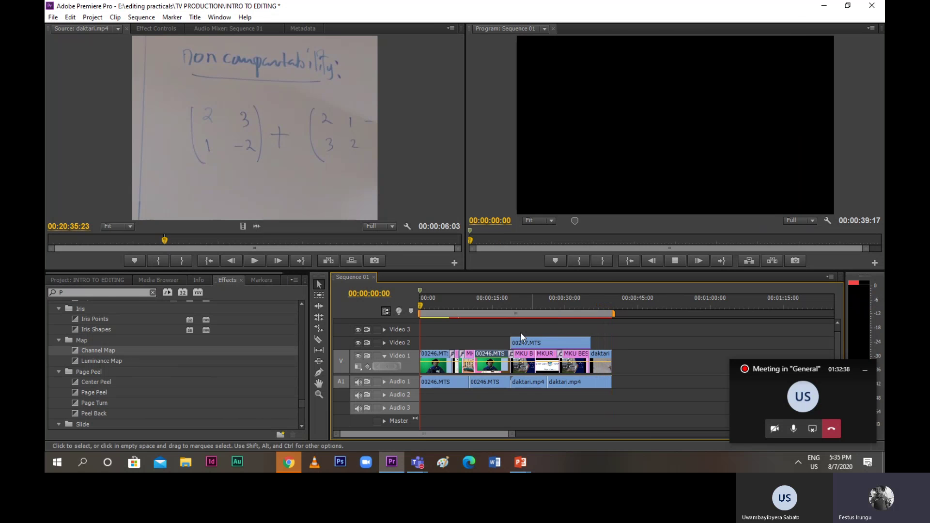
# Play the sequence, then drop Blur & Sharpen > Sharpen onto the Video 1 clip
pyautogui.press('space')
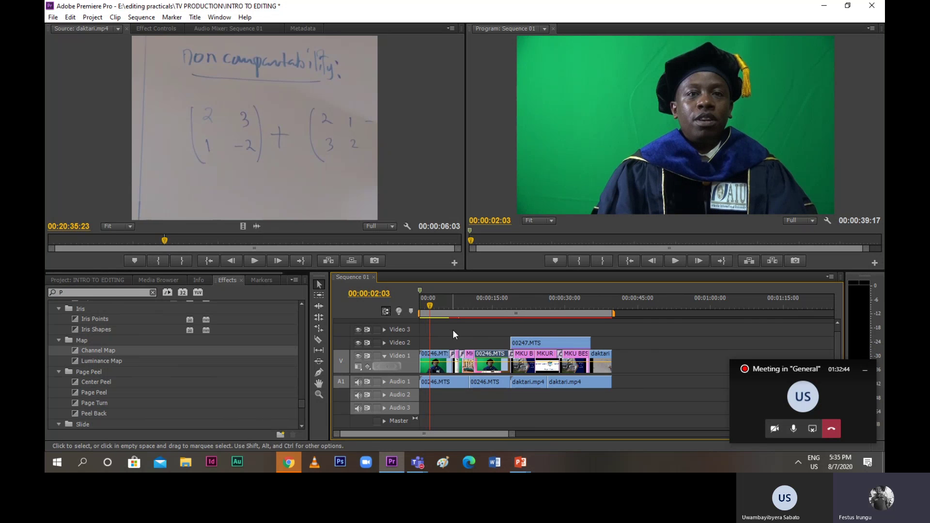
pyautogui.scroll(5, 121, 361)
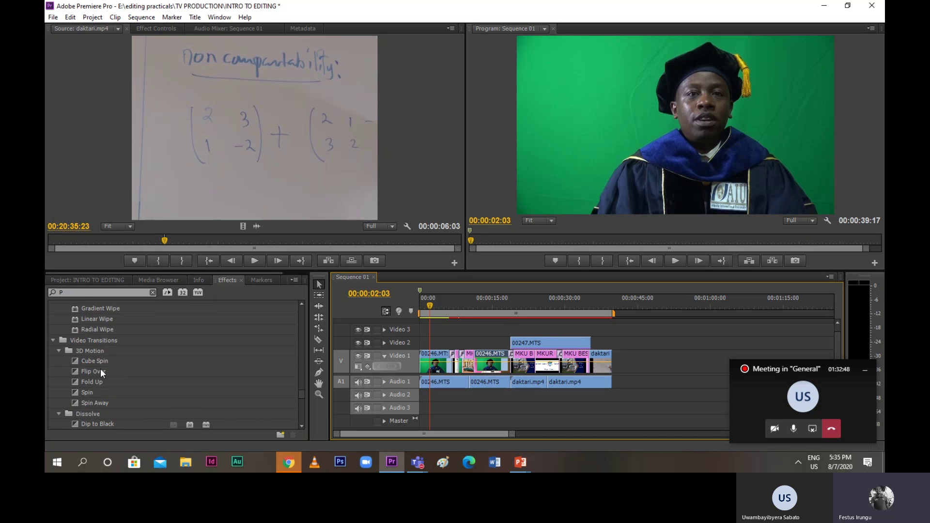
pyautogui.scroll(10, 101, 371)
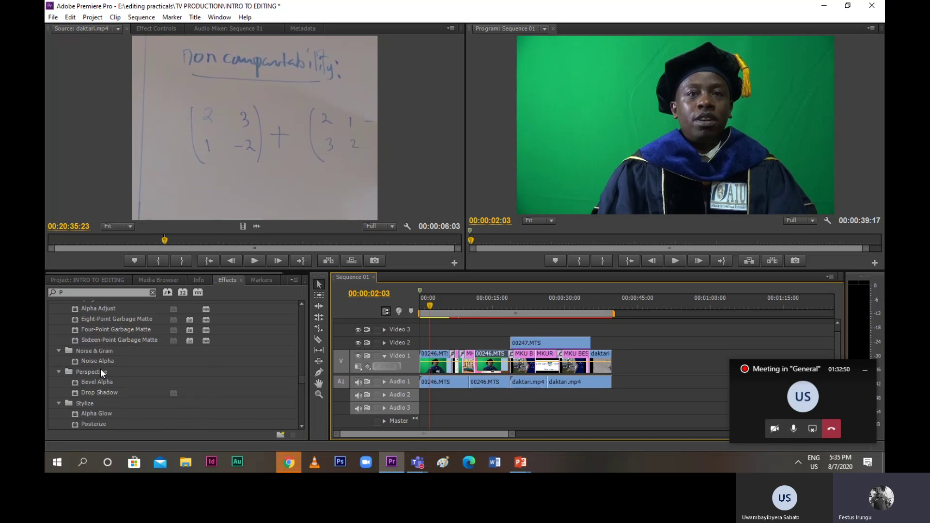
pyautogui.scroll(8, 101, 370)
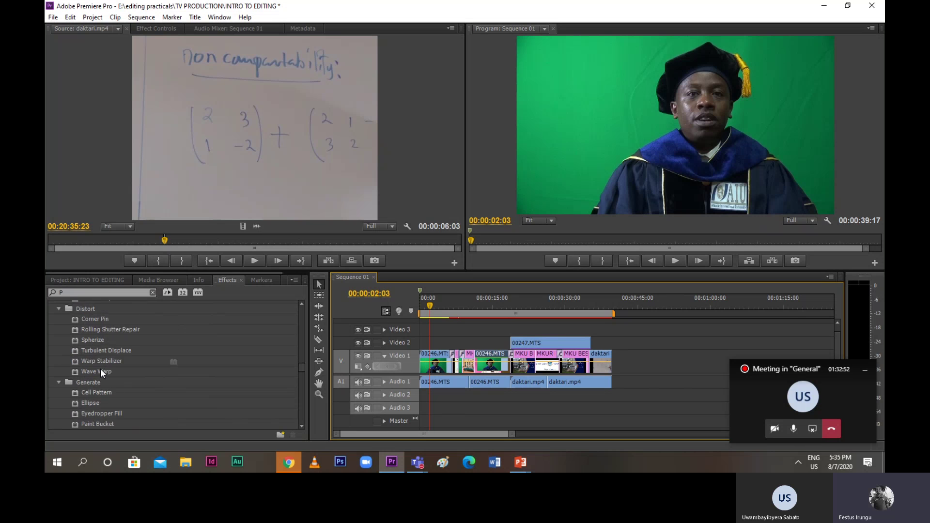
pyautogui.scroll(10, 100, 371)
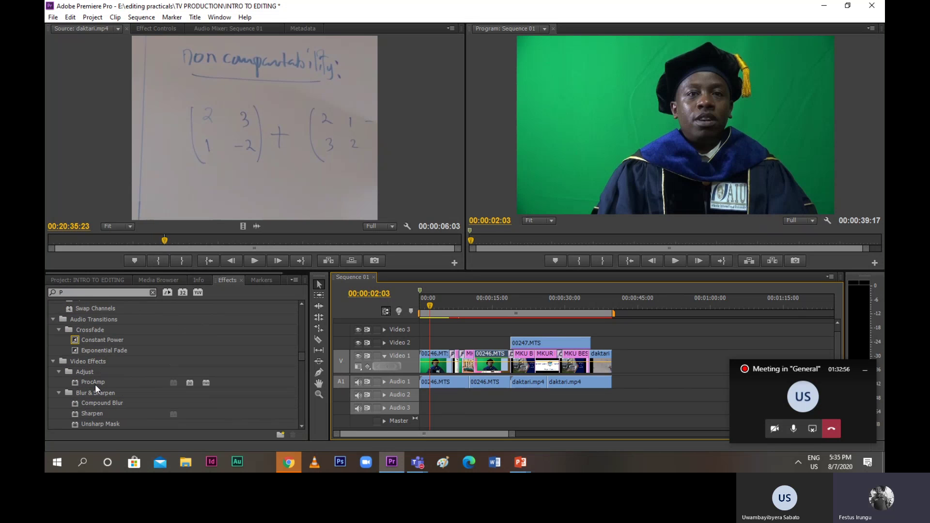
pyautogui.scroll(-2, 95, 385)
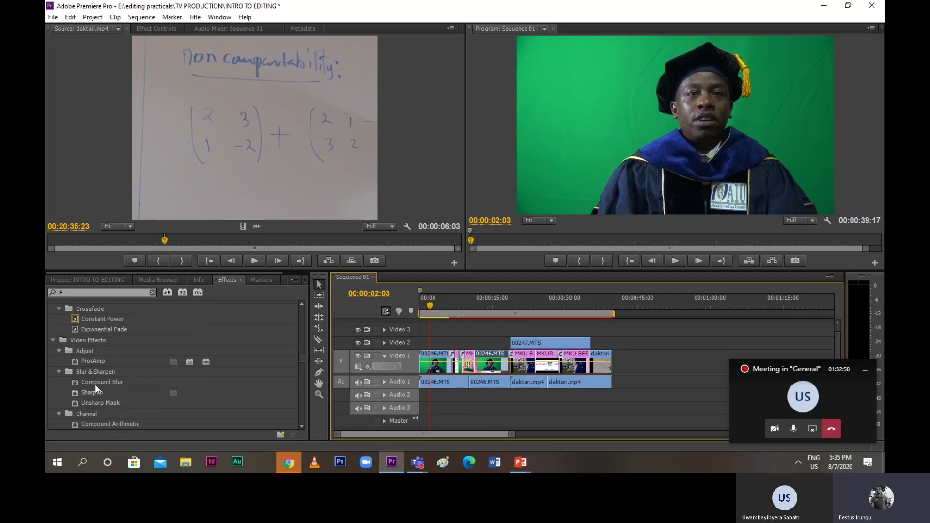
pyautogui.moveTo(83, 391); pyautogui.dragTo(119, 364)
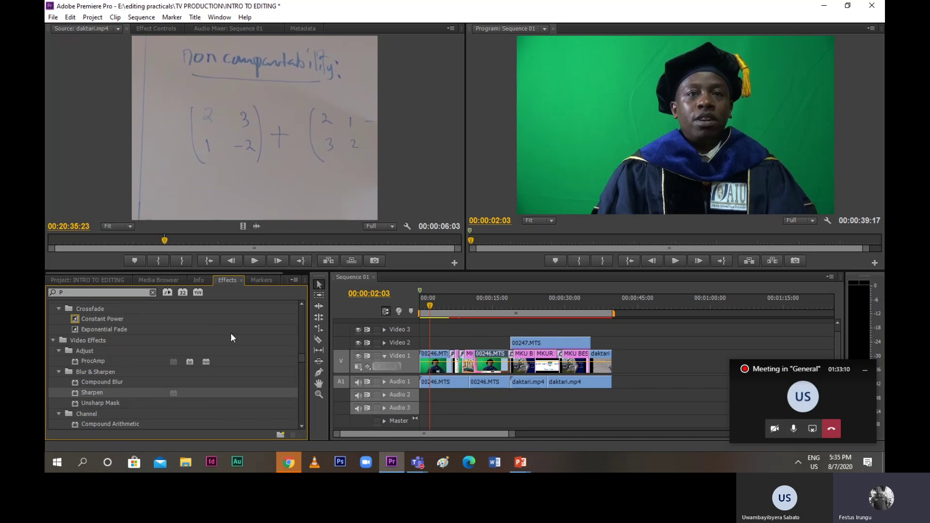
# Cut the 00246.MTS clip twice with the Razor, apply Unsharp Mask, and scrub later
pyautogui.click(318, 338)
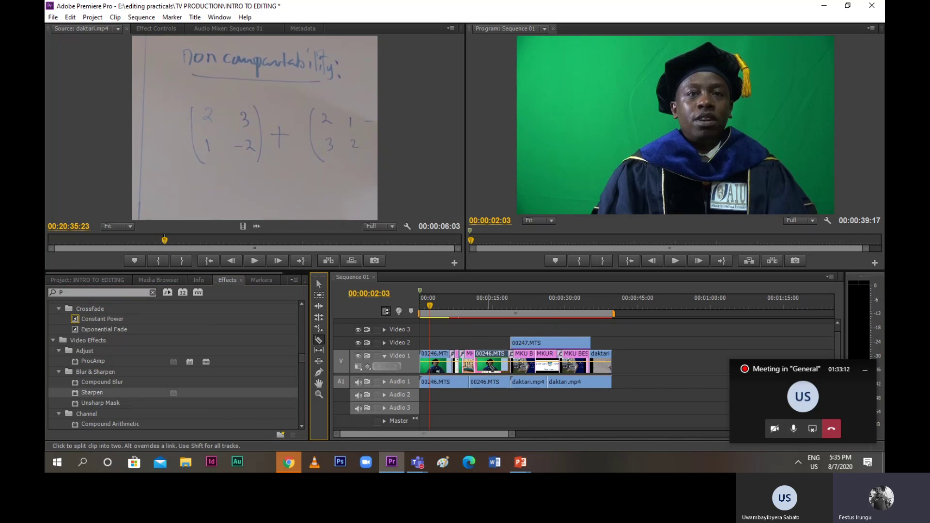
pyautogui.click(482, 360)
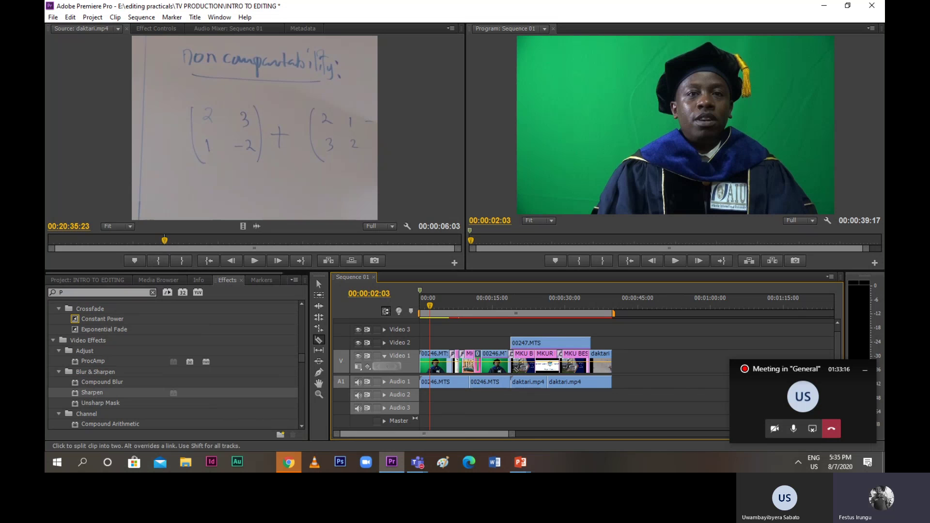
pyautogui.click(489, 361)
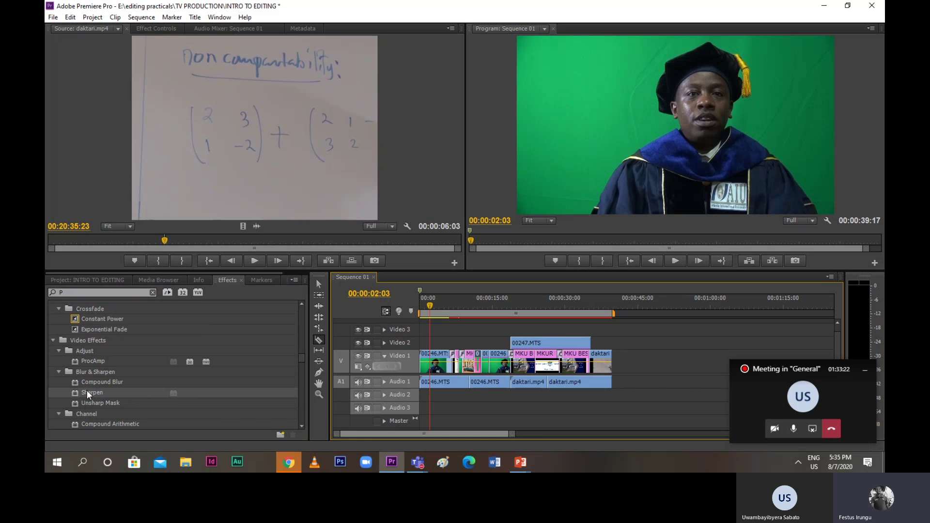
pyautogui.moveTo(84, 404); pyautogui.dragTo(469, 343)
pyautogui.moveTo(429, 310); pyautogui.dragTo(481, 321)
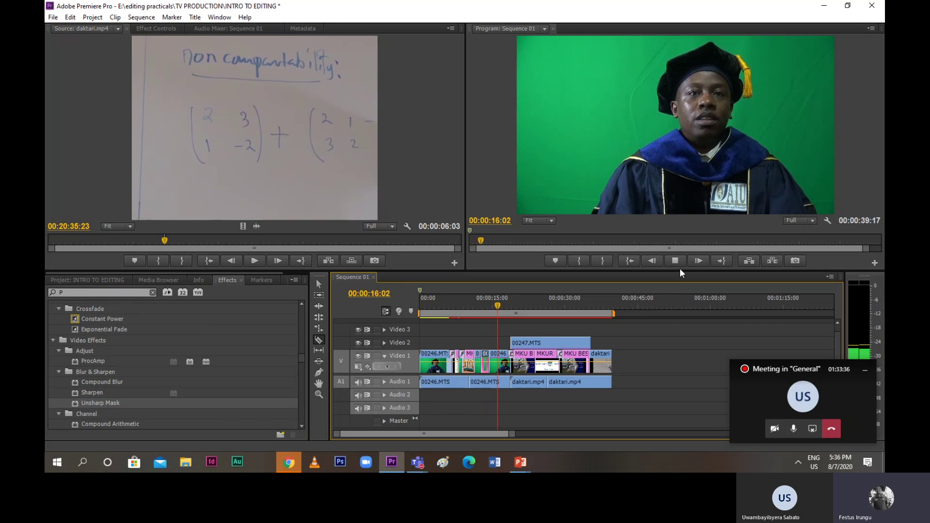
pyautogui.press('space')
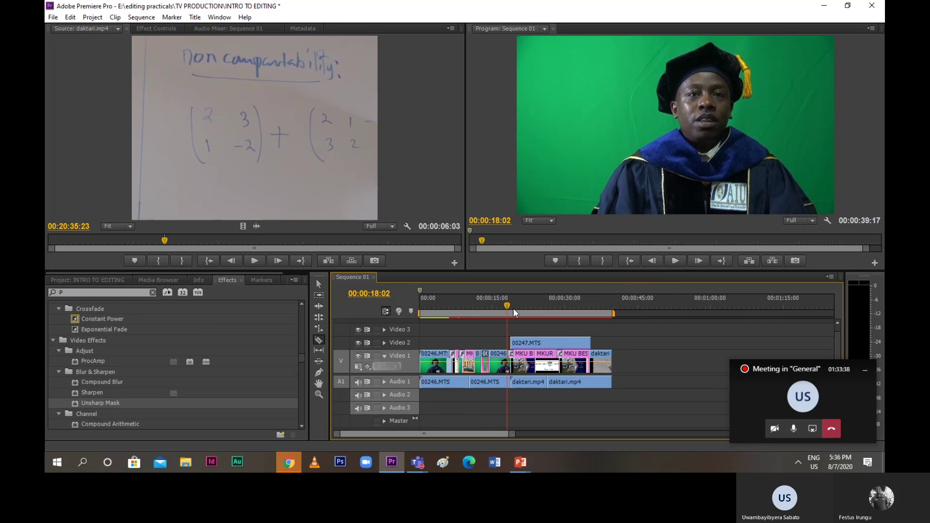
pyautogui.moveTo(505, 309); pyautogui.dragTo(481, 314)
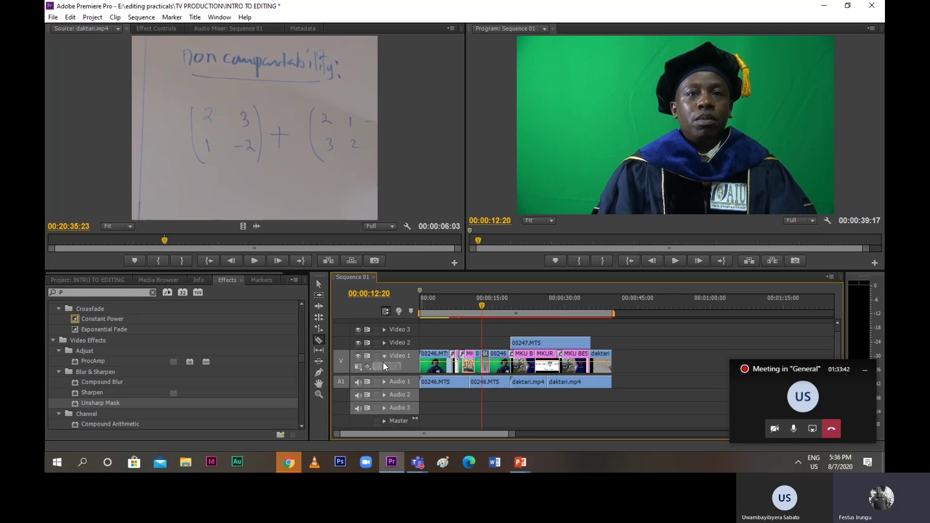
pyautogui.click(319, 285)
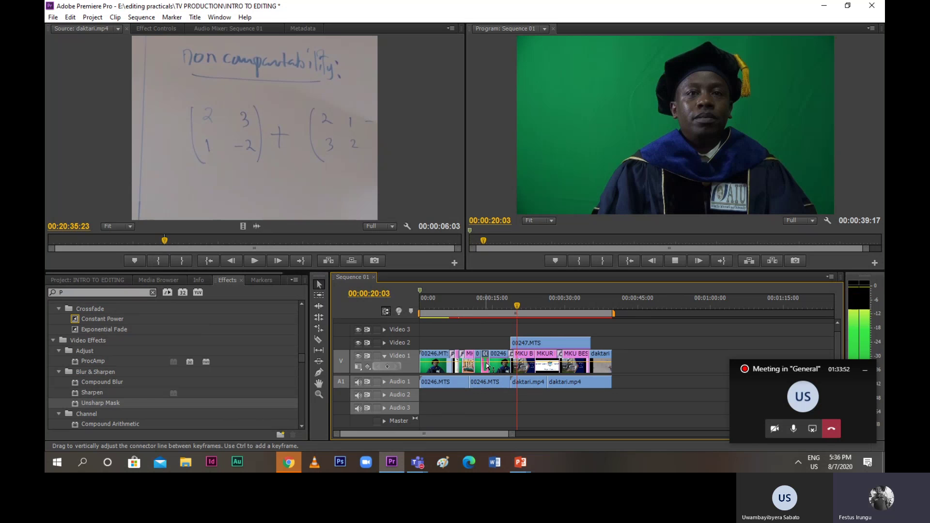
pyautogui.press('space')
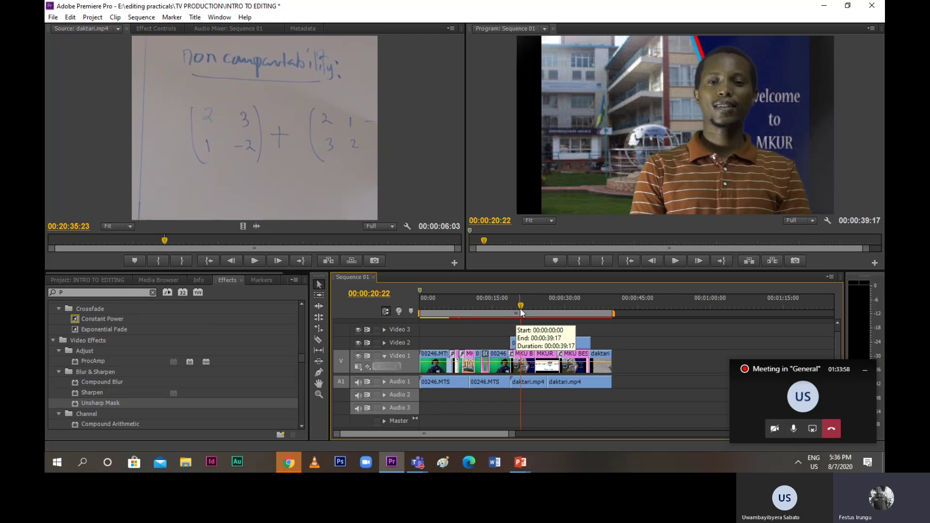
pyautogui.moveTo(526, 307); pyautogui.dragTo(417, 339)
pyautogui.press('space')
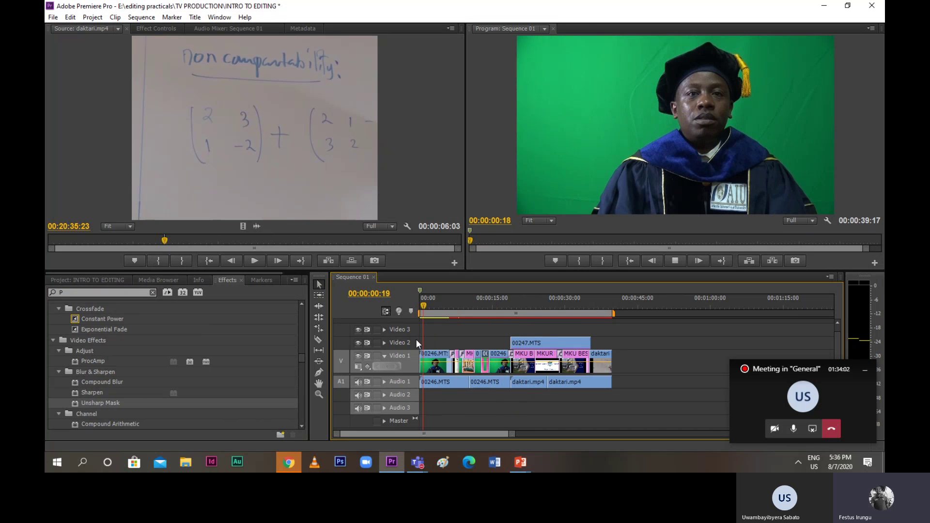
pyautogui.press('space')
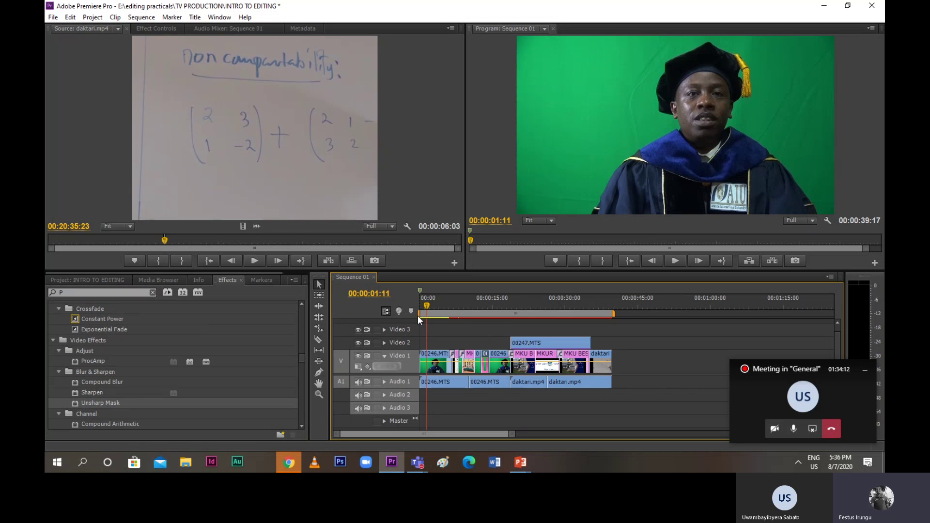
pyautogui.moveTo(426, 310); pyautogui.dragTo(414, 310)
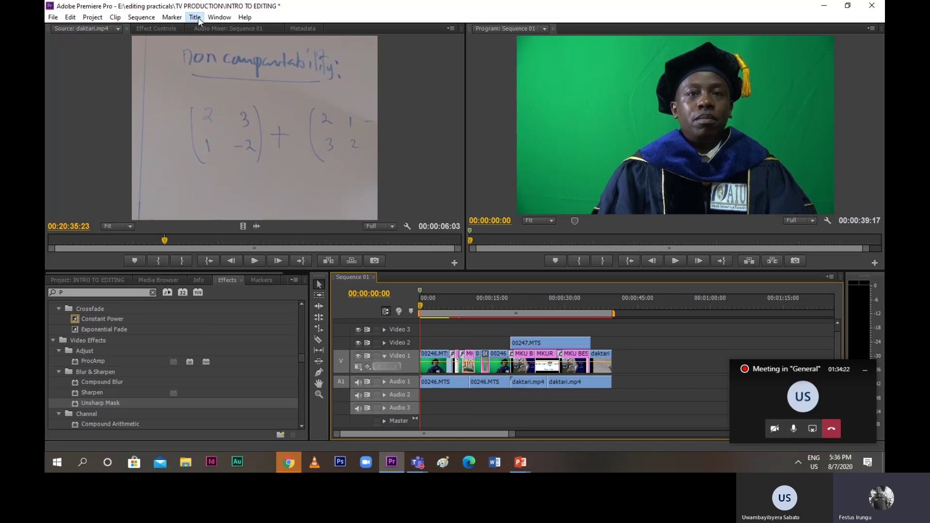
# Create a Default Still title named 'STILL TITLE' with Square Pixels aspect ratio
pyautogui.click(198, 18)
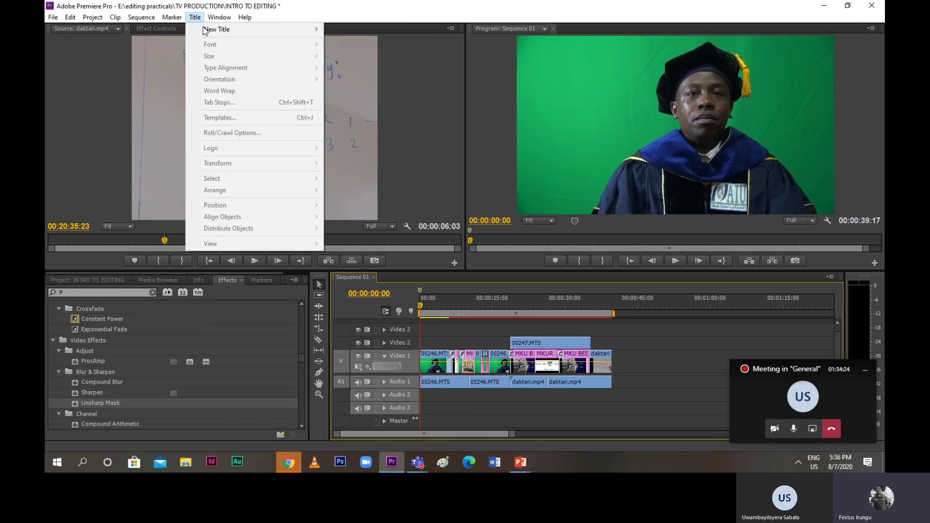
pyautogui.moveTo(205, 30)
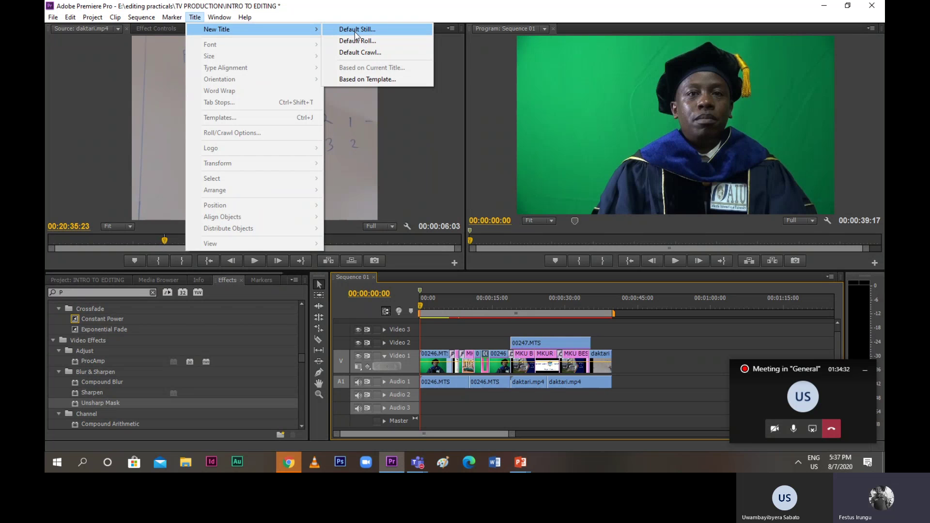
pyautogui.click(355, 30)
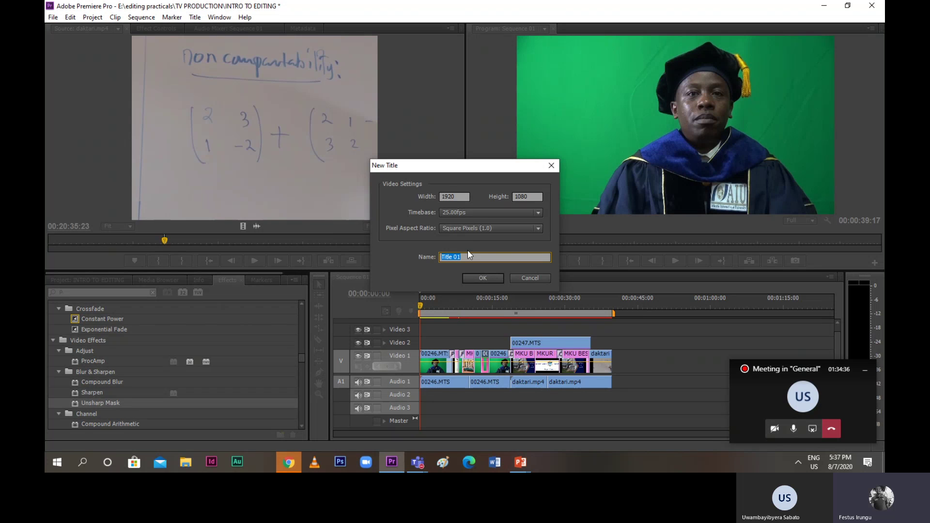
pyautogui.click(472, 229)
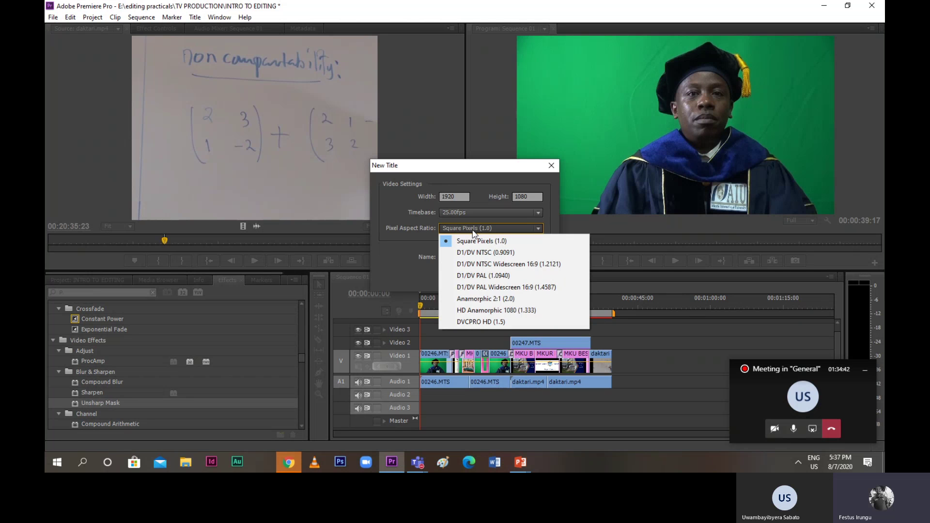
pyautogui.click(472, 230)
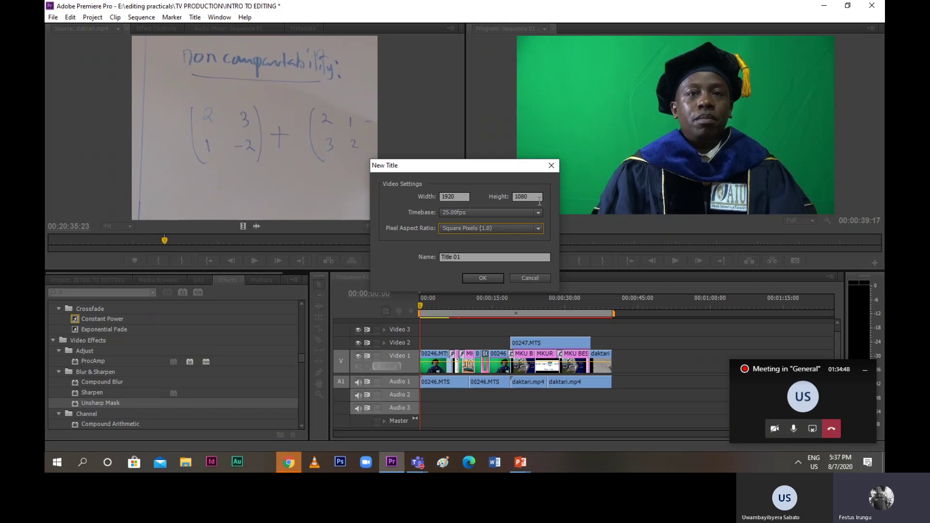
pyautogui.doubleClick(456, 256)
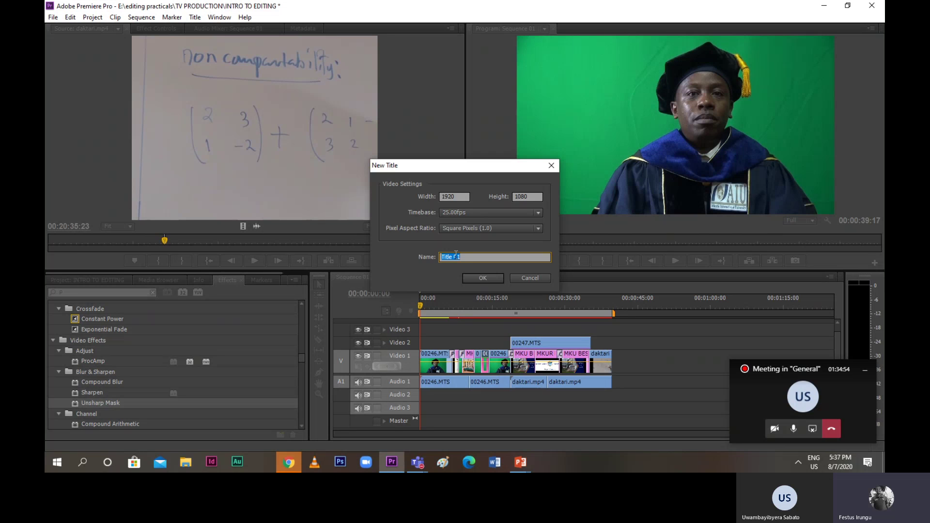
pyautogui.write('STILL TITLE')
pyautogui.click(485, 279)
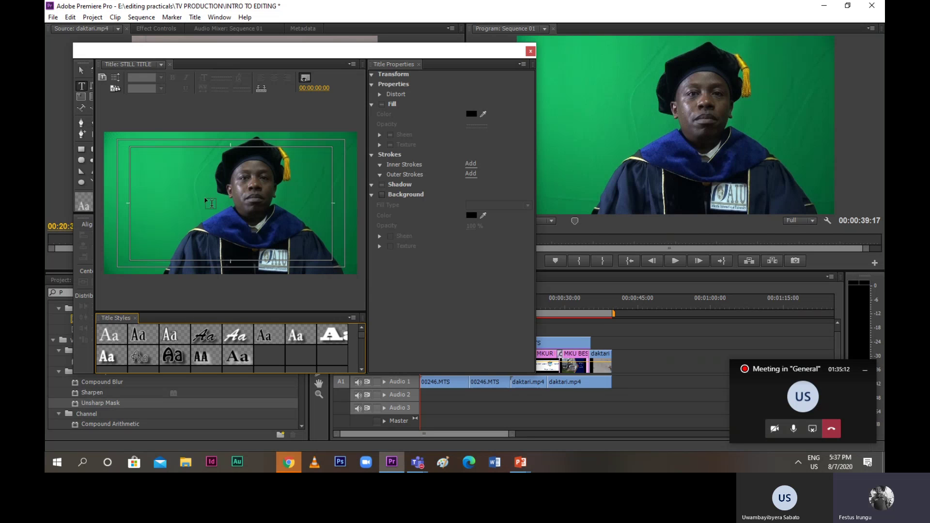
# Start a text box on the title canvas and set the font family to Leelawadee UI
pyautogui.click(134, 245)
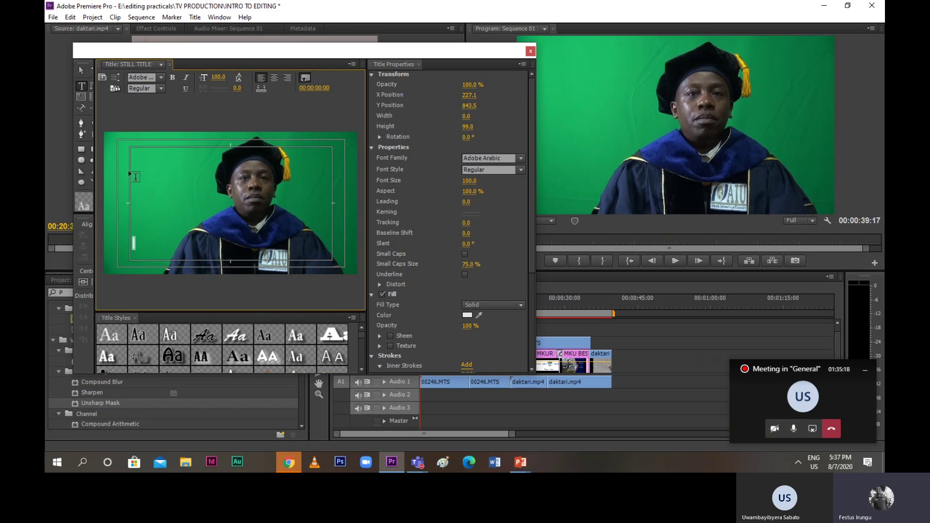
pyautogui.click(157, 78)
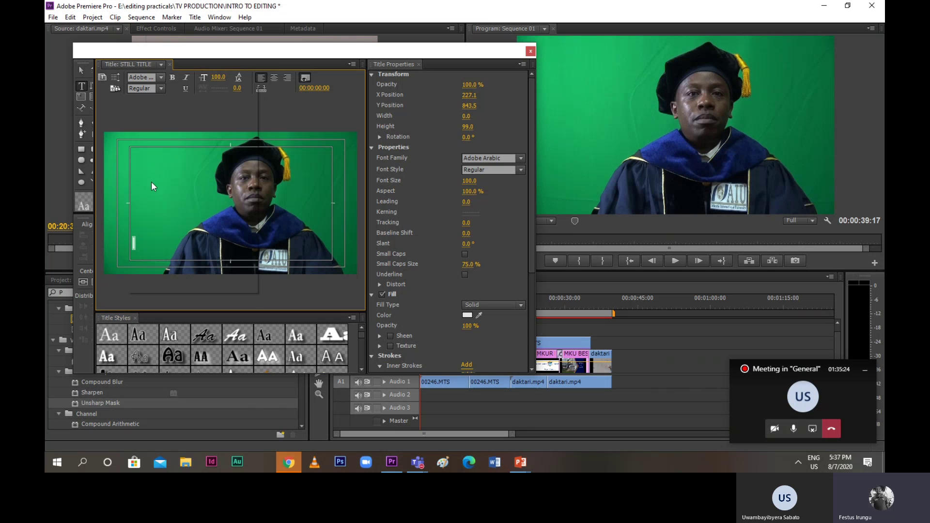
pyautogui.click(157, 77)
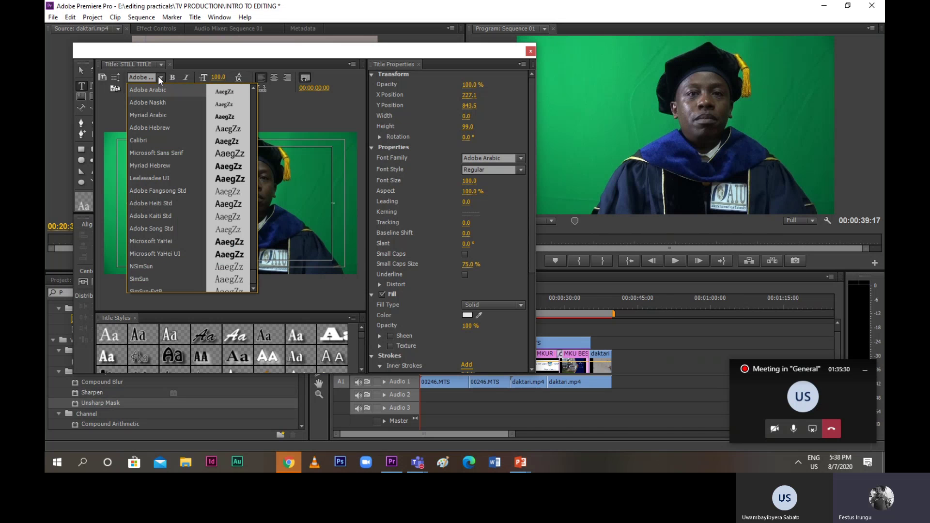
pyautogui.click(161, 176)
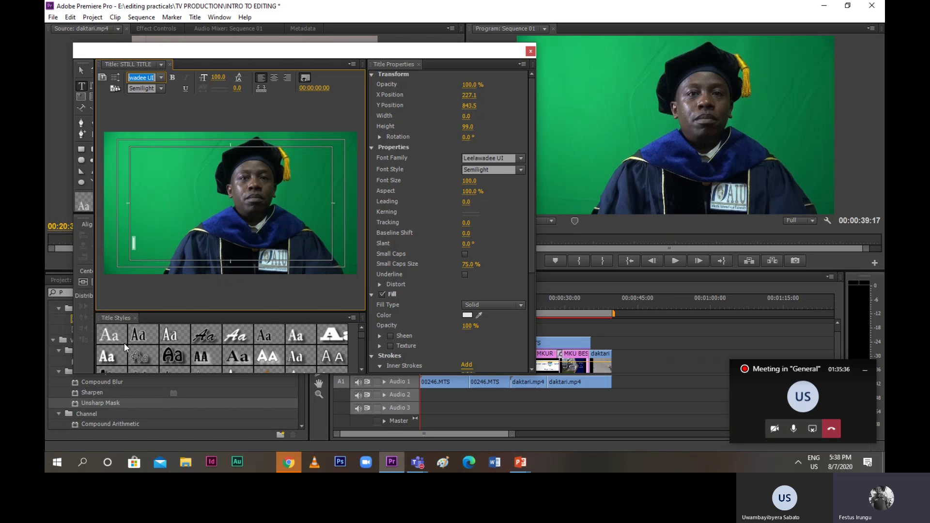
# Apply a bold serif Chaparral Pro Bold title style and place the cursor in the title area
pyautogui.scroll(-1, 124, 342)
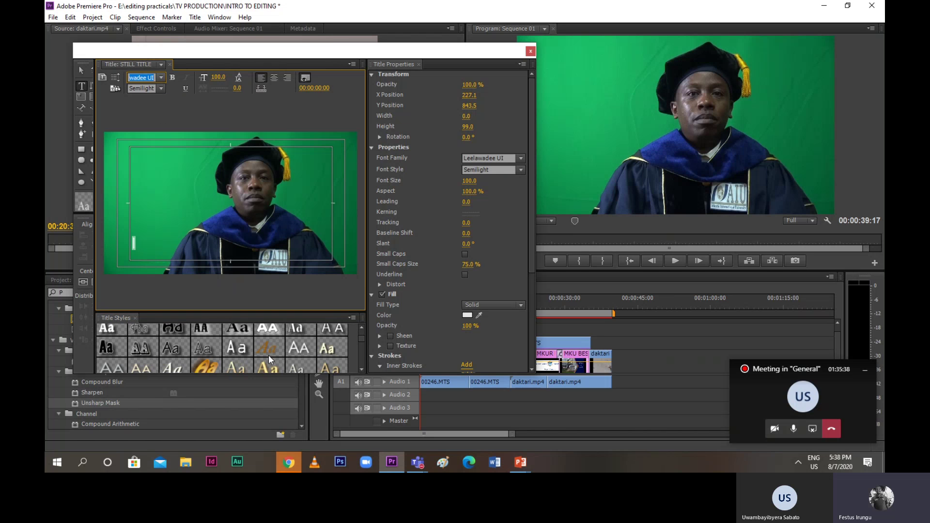
pyautogui.scroll(-2, 259, 353)
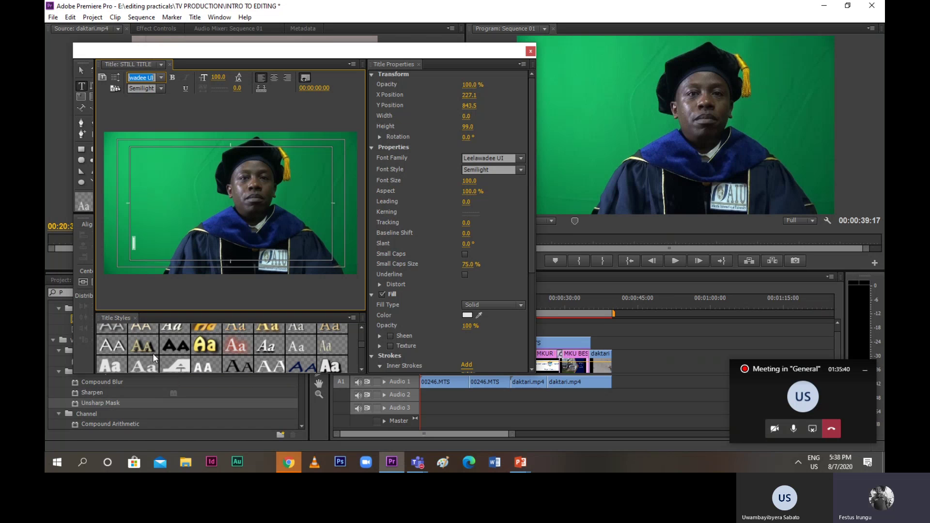
pyautogui.scroll(2, 179, 347)
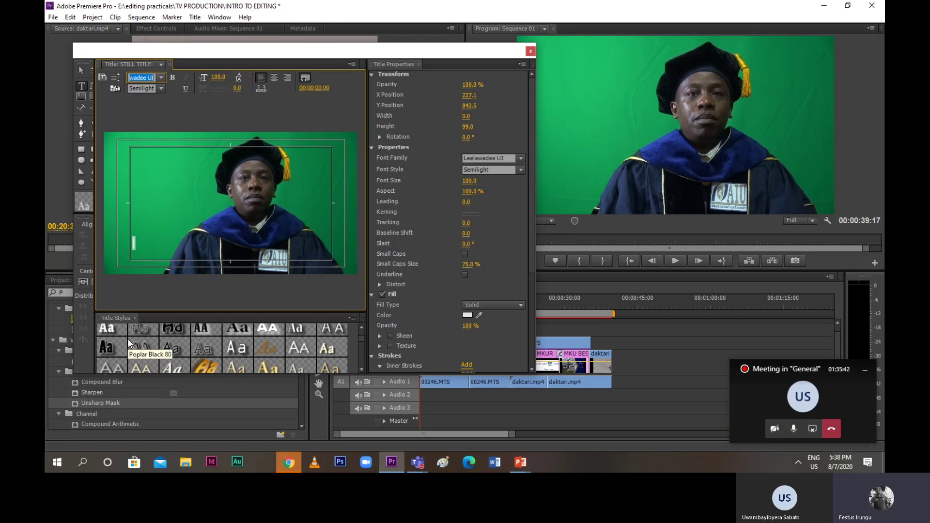
pyautogui.scroll(1, 129, 336)
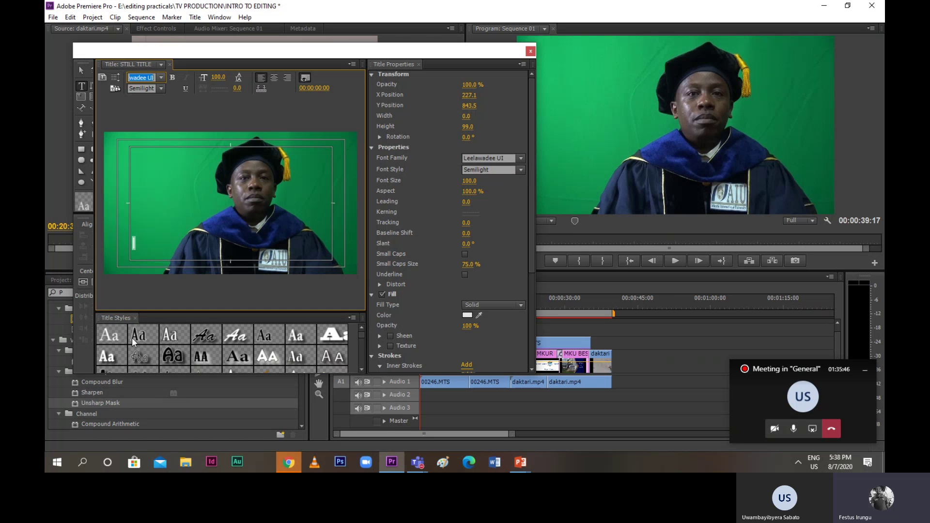
pyautogui.click(117, 356)
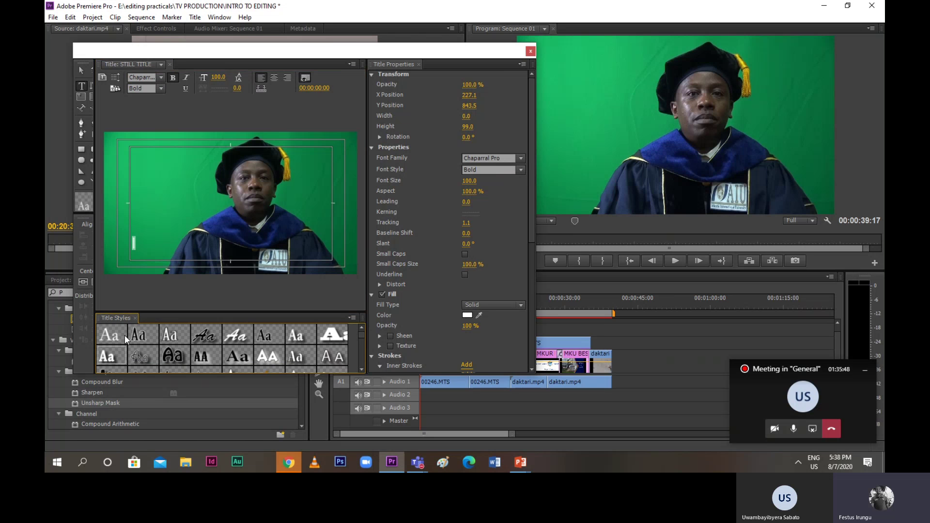
pyautogui.click(135, 244)
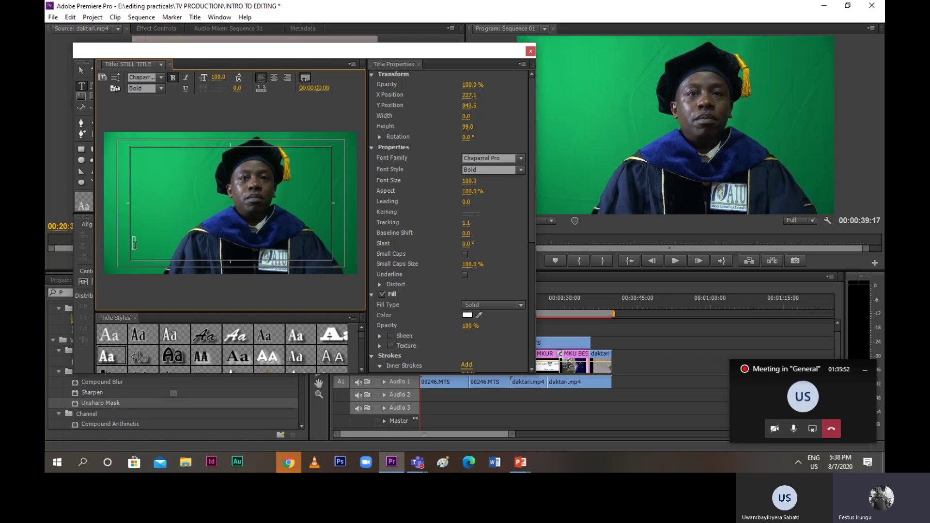
# Type the presenter's name, then 'Dept. Computer Science' on a second line, fixing typos
pyautogui.write('D')
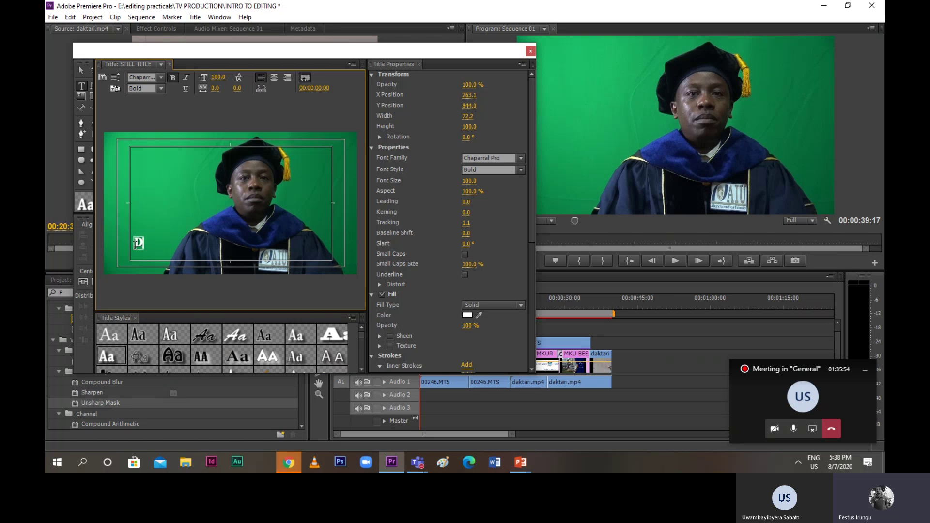
pyautogui.write('r. m')
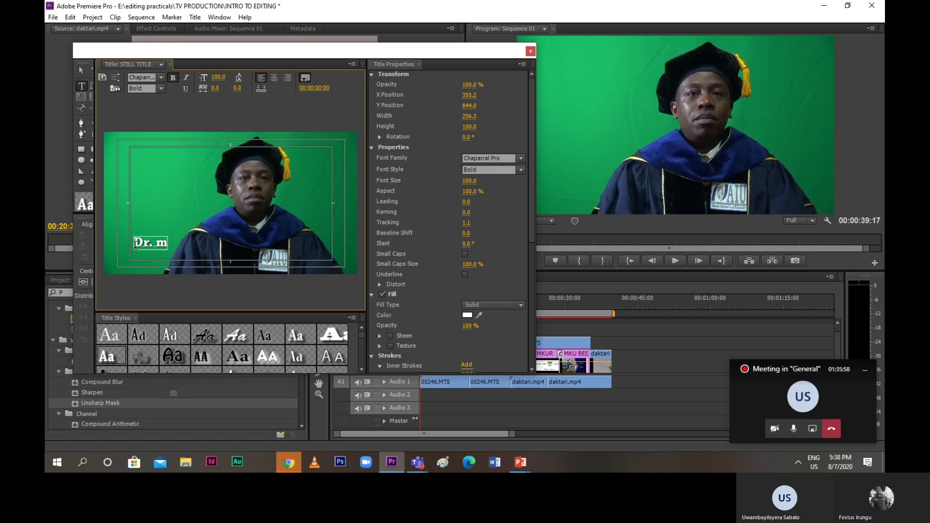
pyautogui.press('BackSpace')
pyautogui.write('Mukuru')
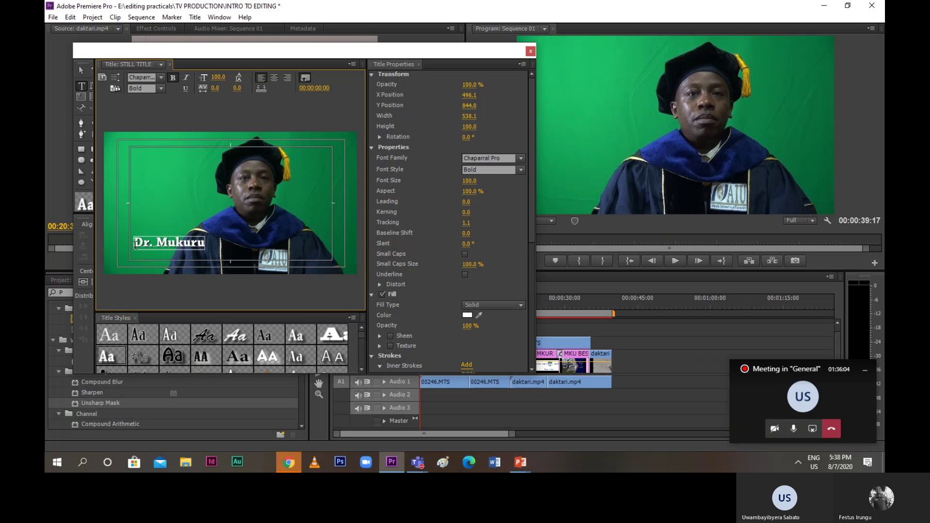
pyautogui.write(',')
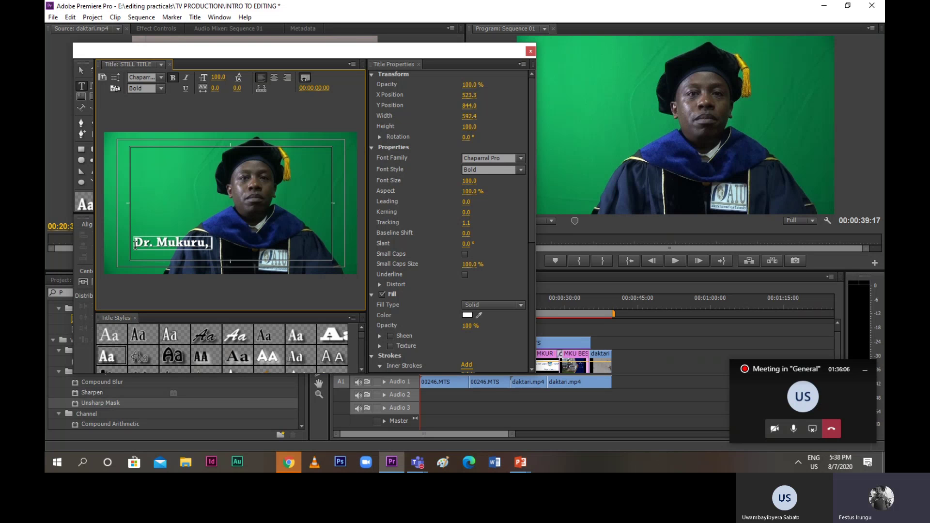
pyautogui.press('Return')
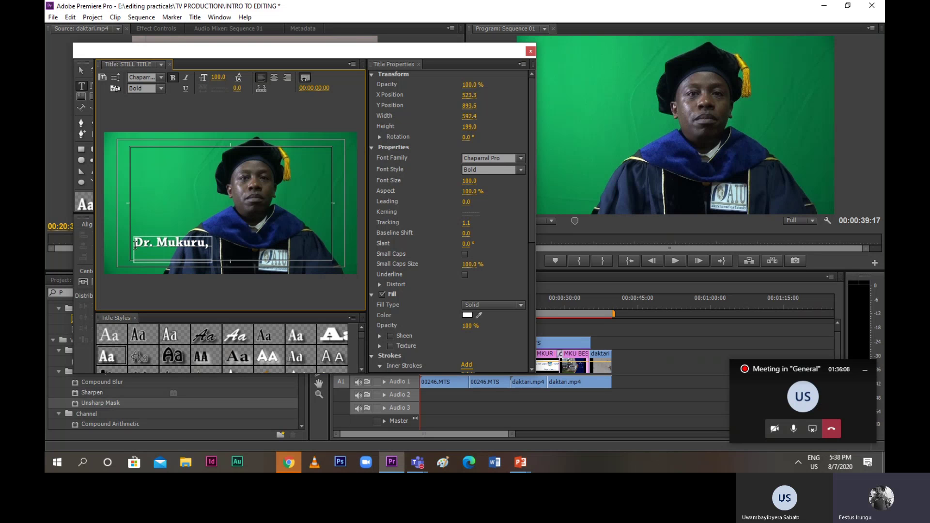
pyautogui.write('d')
pyautogui.press('BackSpace')
pyautogui.write('De')
pyautogui.press('BackSpace')
pyautogui.write('pt')
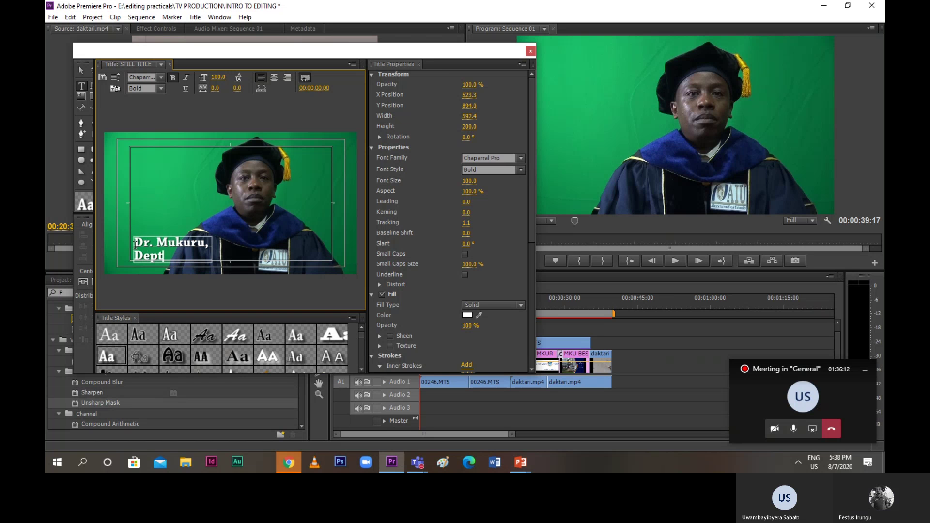
pyautogui.write('. Co')
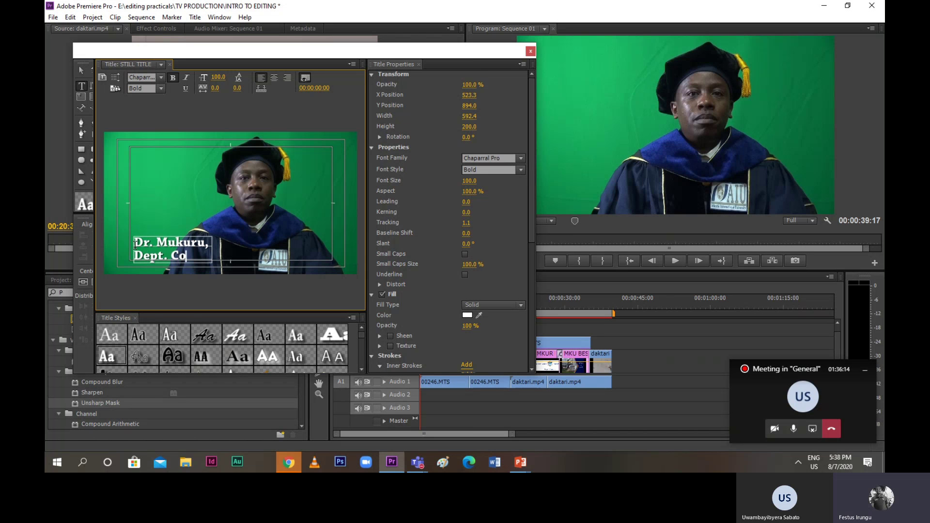
pyautogui.write('mpute')
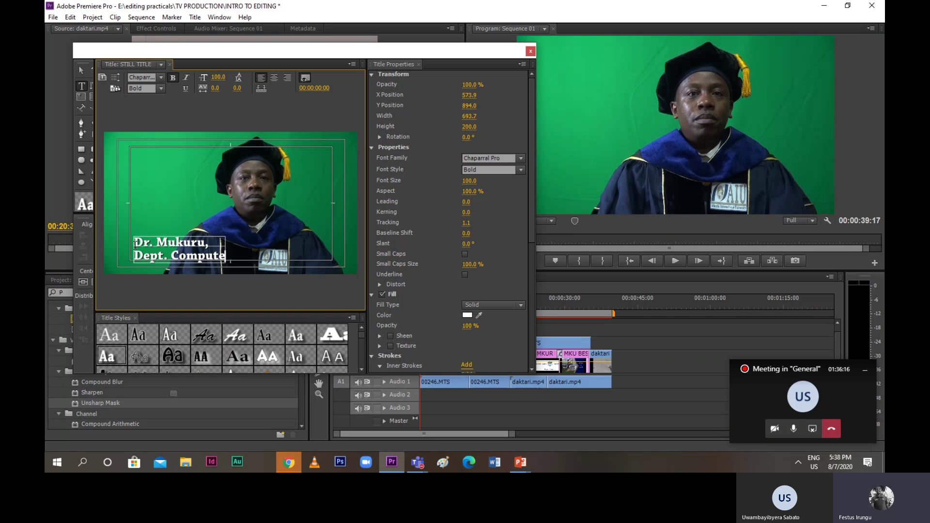
pyautogui.write('r Science')
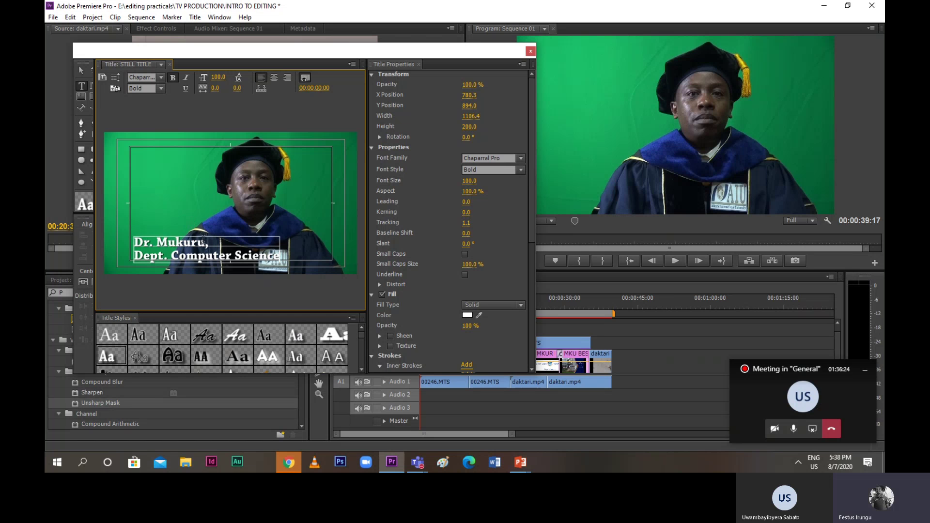
# Select parts of the title text and leave the cursor after the name
pyautogui.moveTo(136, 245); pyautogui.dragTo(279, 257)
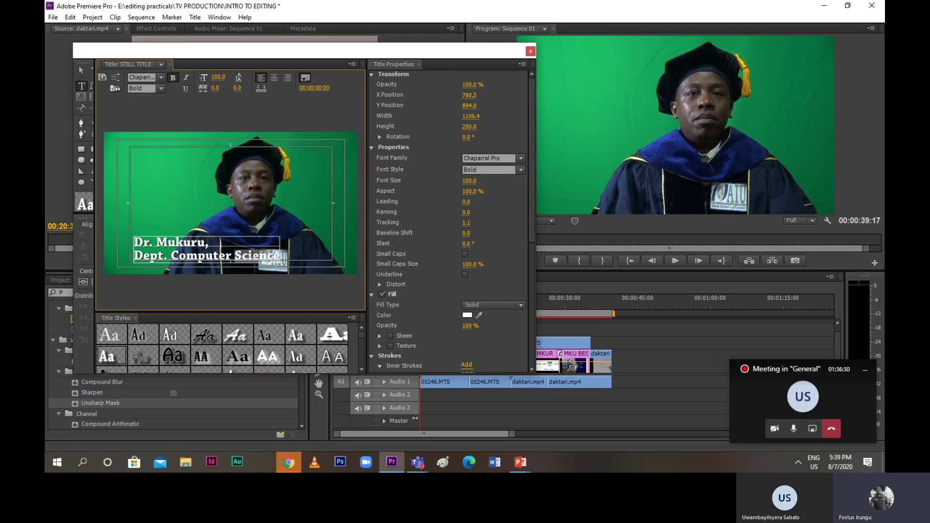
pyautogui.click(220, 254)
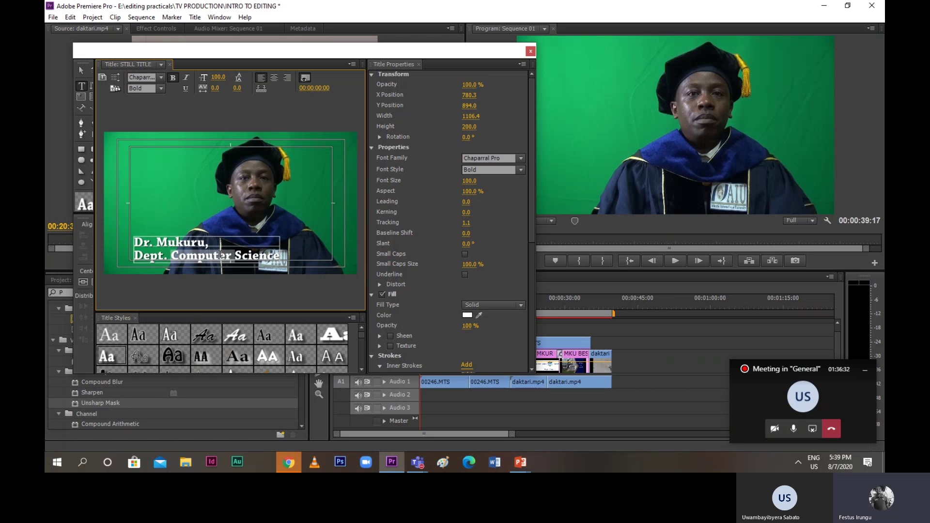
pyautogui.moveTo(134, 243); pyautogui.dragTo(175, 241)
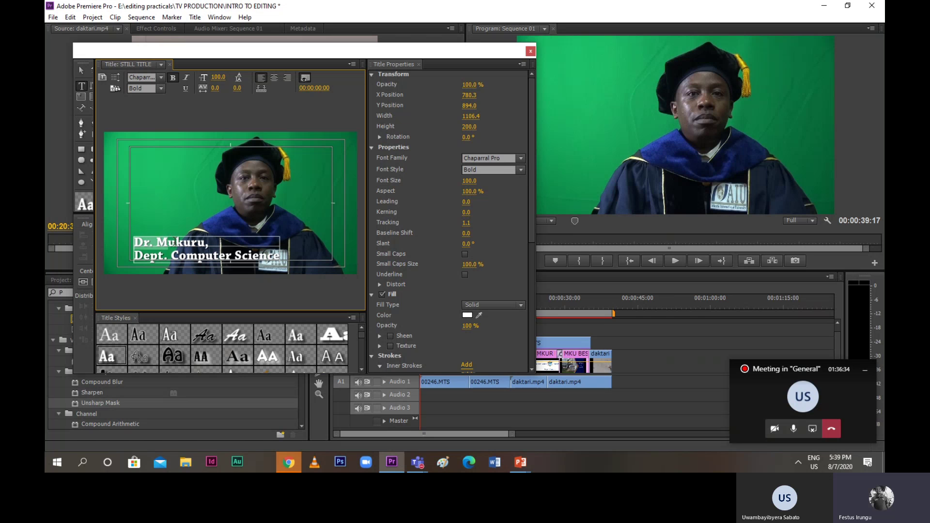
pyautogui.click(208, 242)
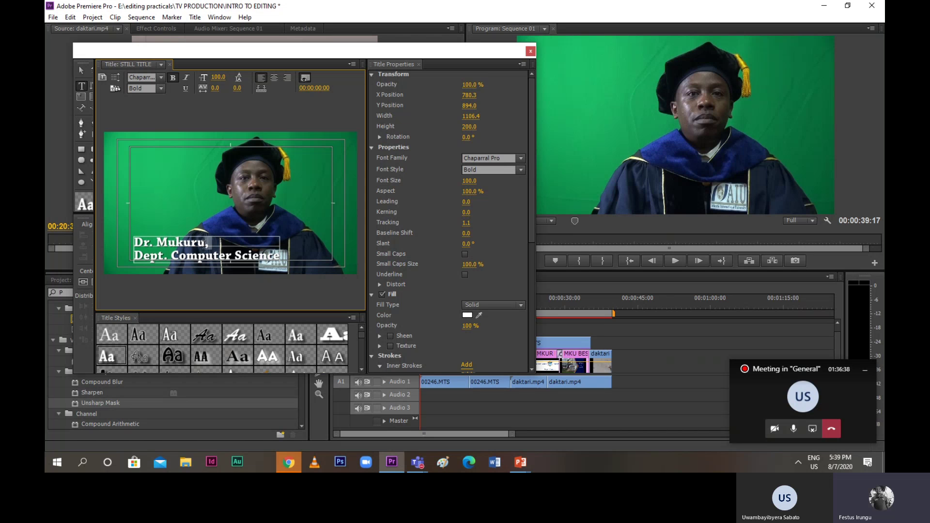
# Try eyedropper sampling, then set the text fill to blue in the Color Picker
pyautogui.click(479, 316)
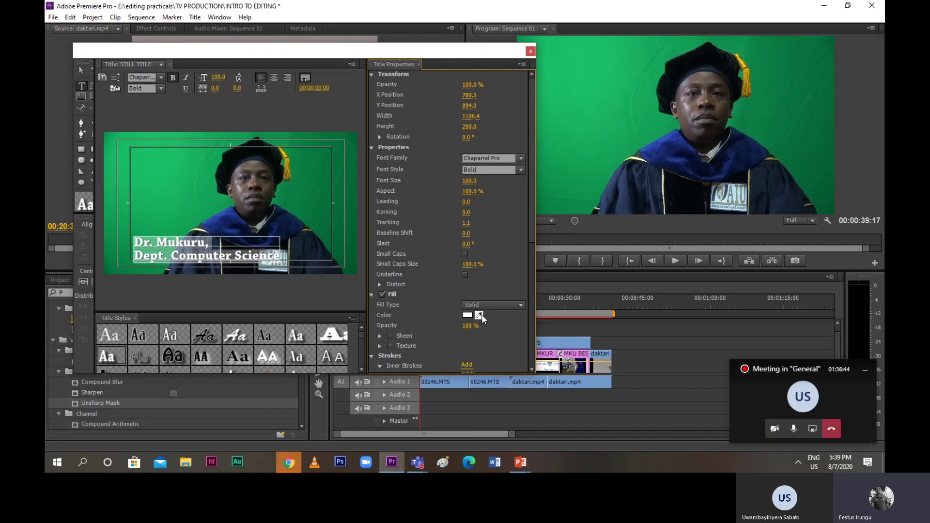
pyautogui.click(481, 316)
pyautogui.click(480, 316)
pyautogui.click(469, 315)
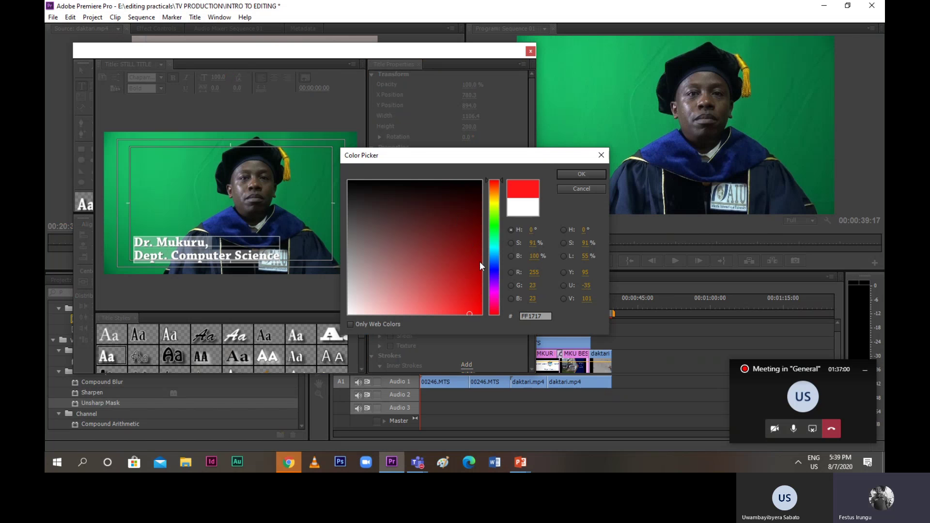
pyautogui.click(494, 274)
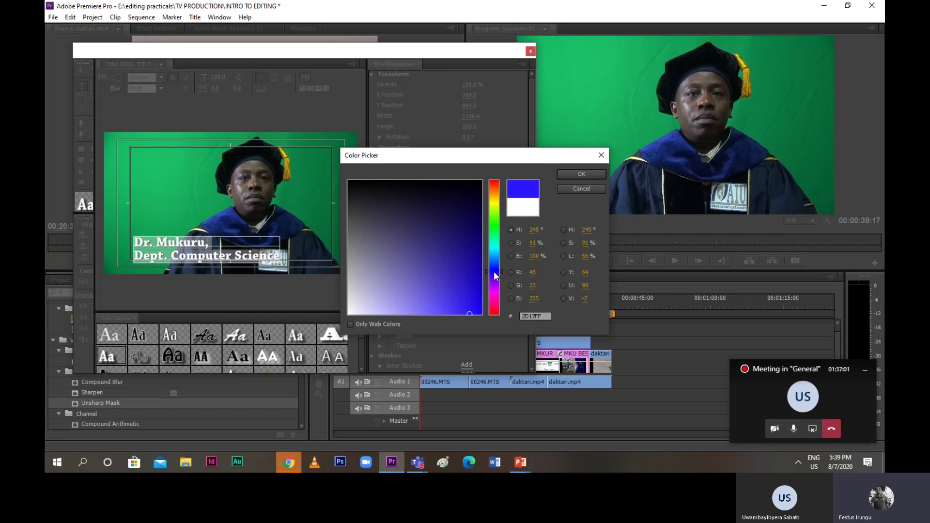
pyautogui.click(563, 173)
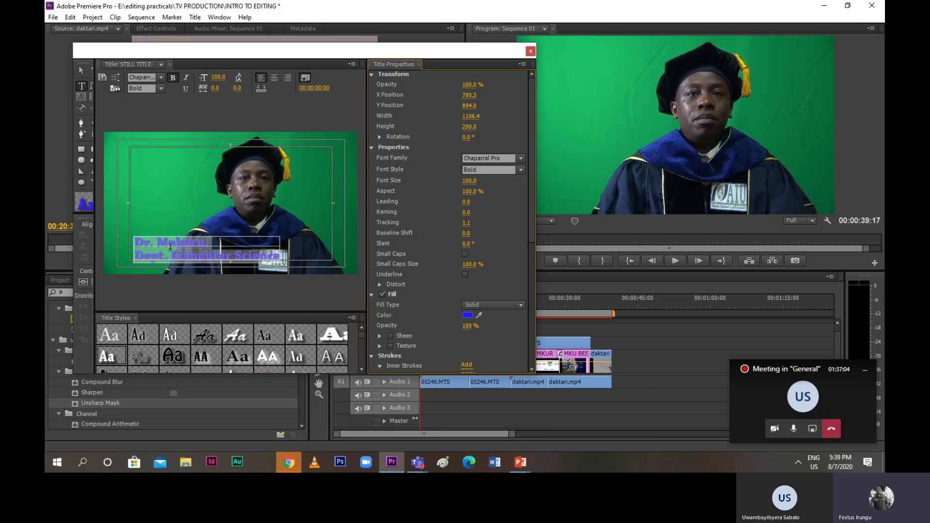
# Sample white, black and grey fills, then choose a magenta text fill in the Color Picker
pyautogui.click(481, 313)
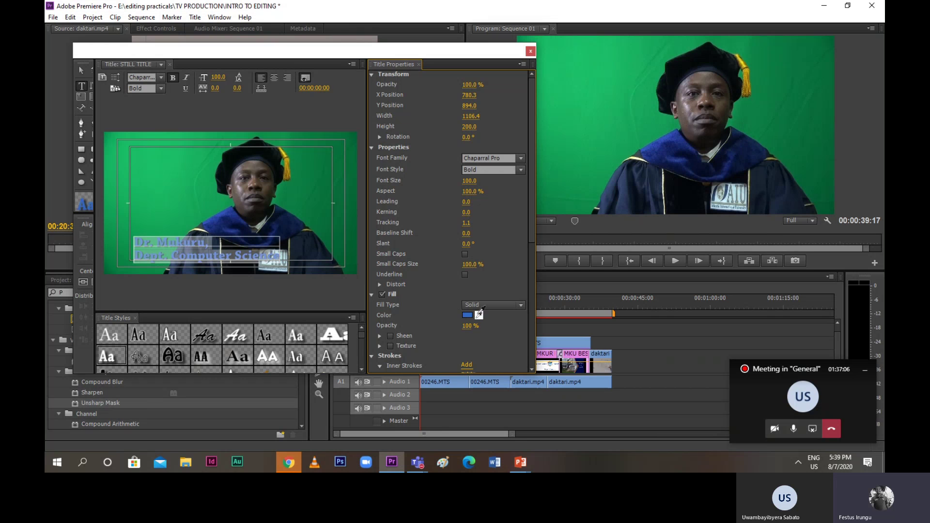
pyautogui.click(479, 314)
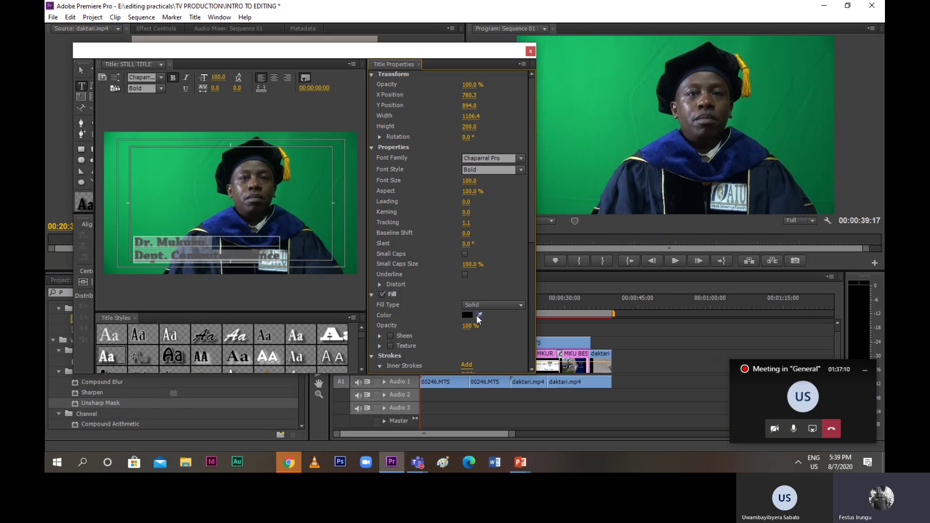
pyautogui.click(478, 314)
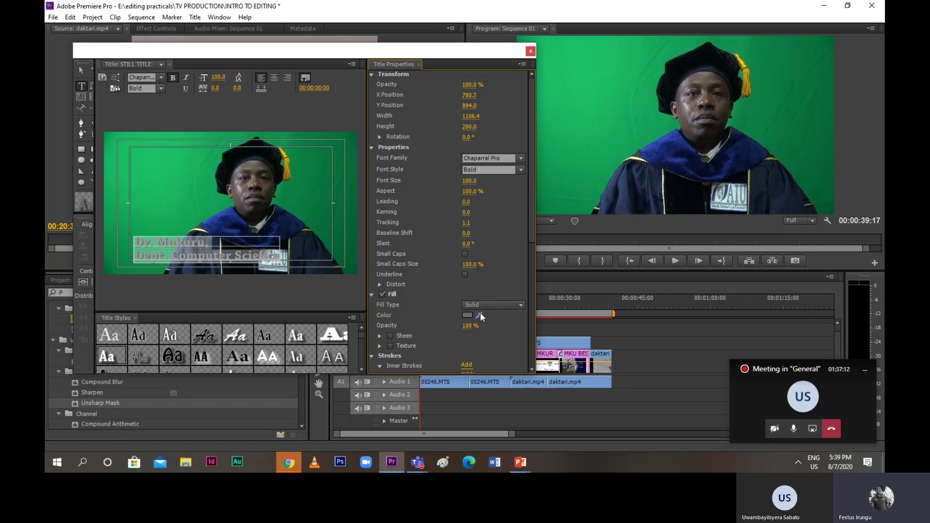
pyautogui.click(472, 313)
pyautogui.click(468, 284)
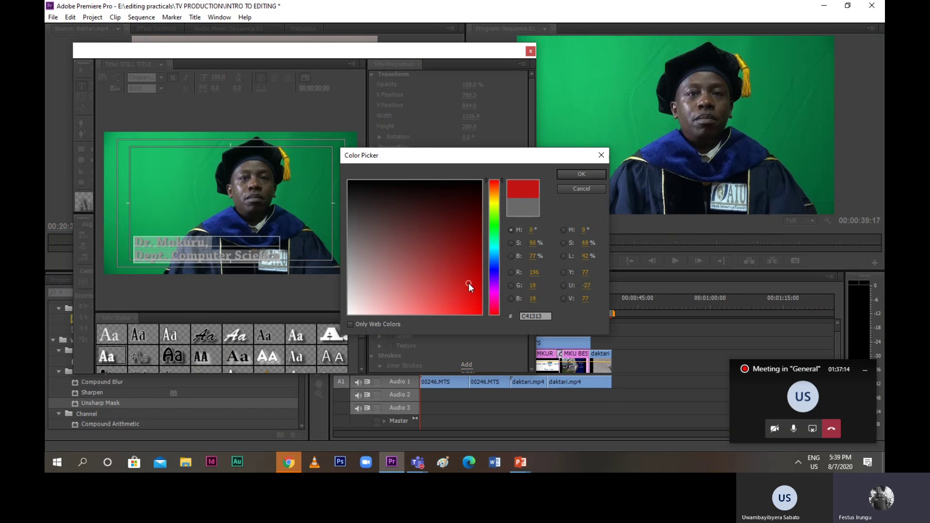
pyautogui.click(473, 298)
pyautogui.click(492, 301)
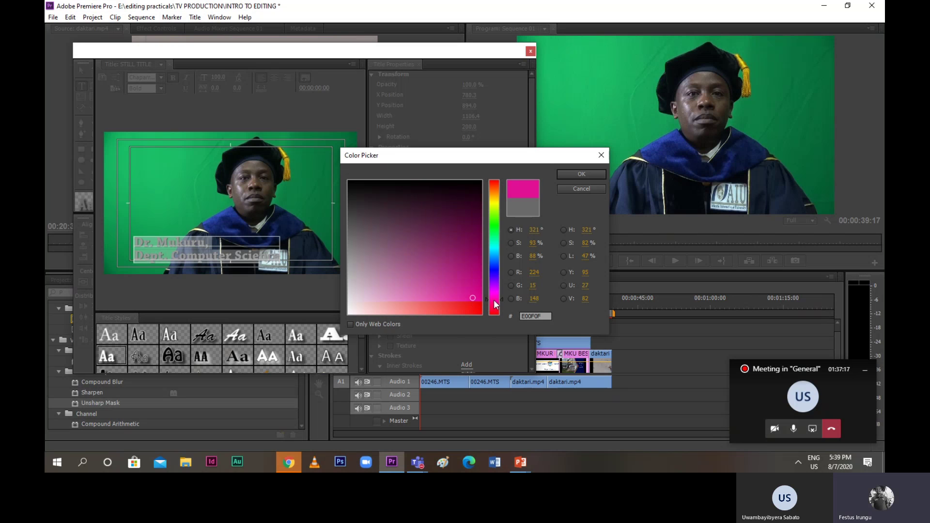
pyautogui.click(563, 176)
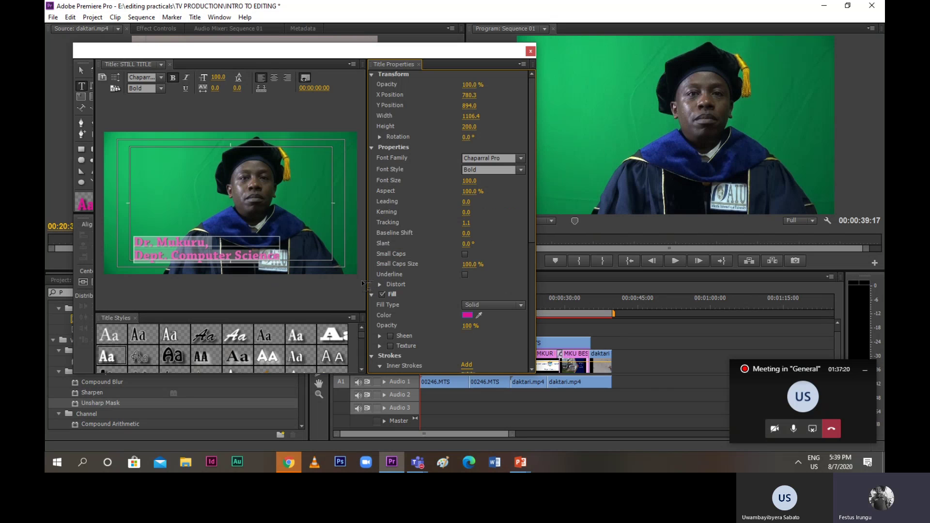
# Try sampled and dark red fills, ending with a solid white text fill
pyautogui.moveTo(479, 315); pyautogui.dragTo(483, 309)
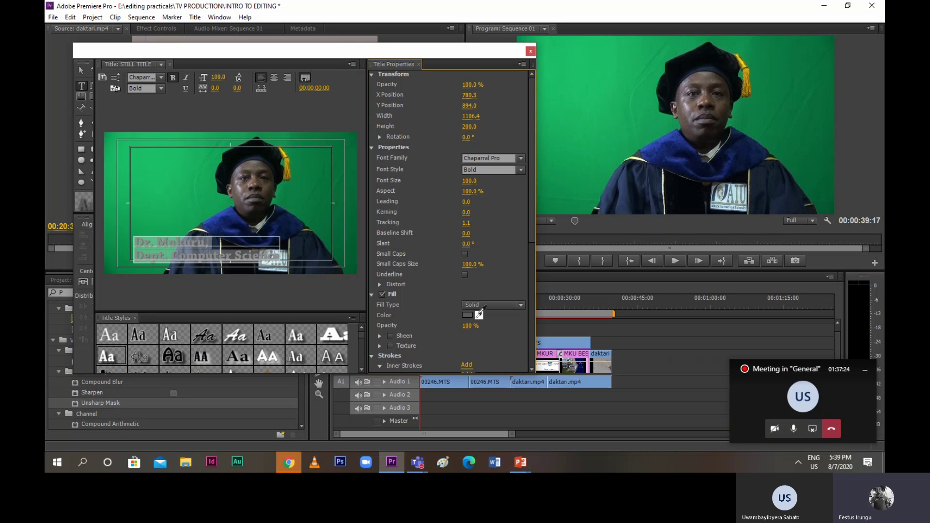
pyautogui.moveTo(479, 316); pyautogui.dragTo(483, 307)
pyautogui.click(467, 315)
pyautogui.click(457, 200)
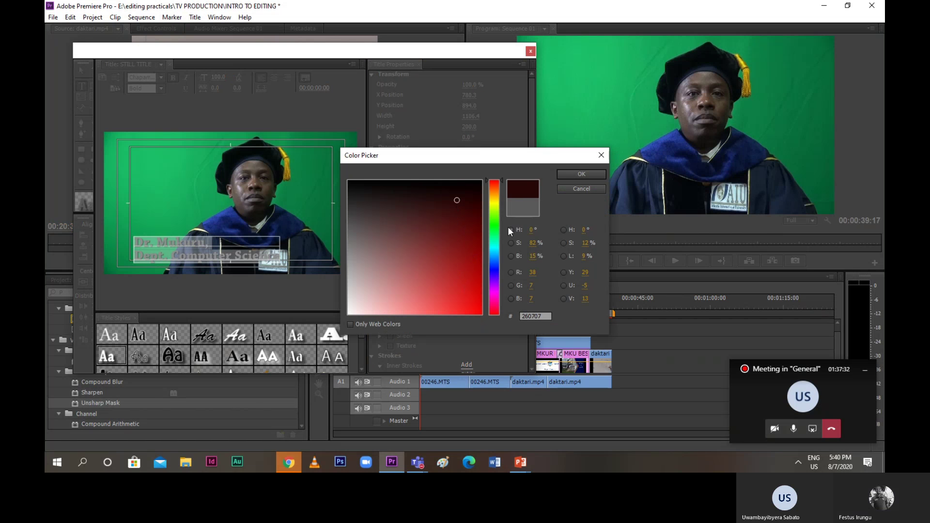
pyautogui.click(593, 175)
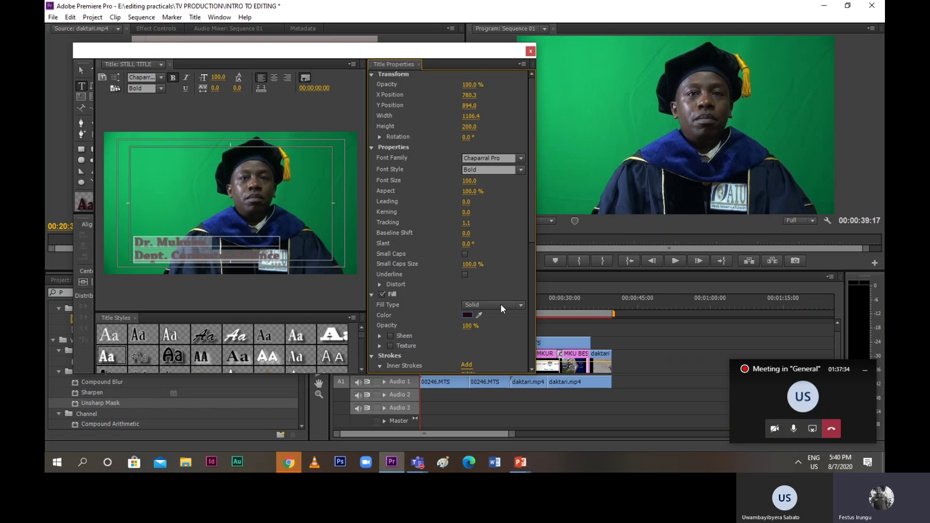
pyautogui.moveTo(481, 314)
pyautogui.mouseDown()
pyautogui.moveTo(279, 259)
pyautogui.moveTo(242, 232)
pyautogui.moveTo(208, 248)
pyautogui.moveTo(211, 204)
pyautogui.moveTo(489, 328)
pyautogui.moveTo(486, 314)
pyautogui.mouseUp()
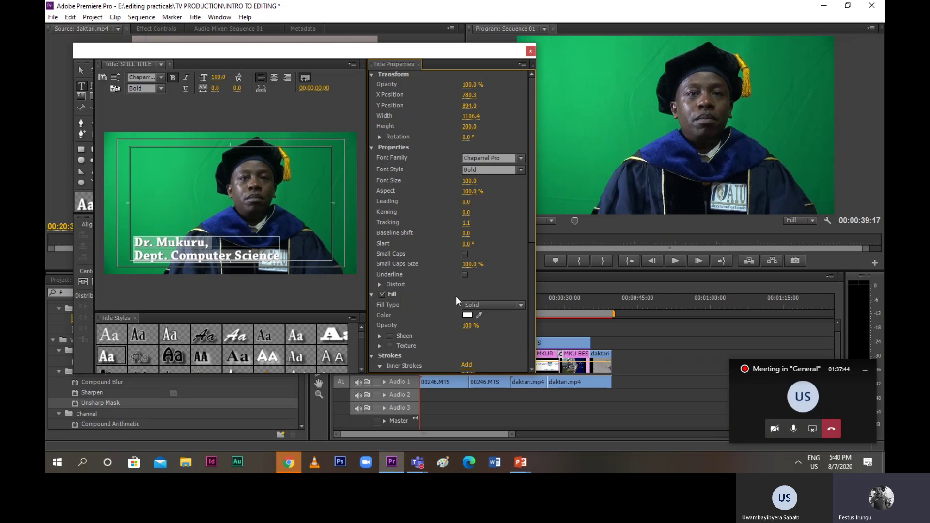
# Change the lower-third font size to 50 and reselect the text object
pyautogui.click(219, 77)
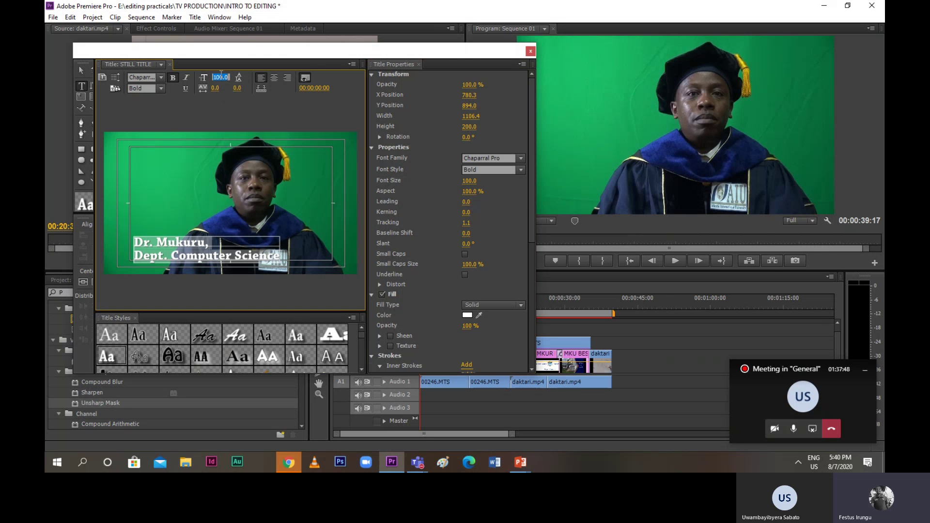
pyautogui.write('5')
pyautogui.write('09')
pyautogui.write('0')
pyautogui.click(235, 183)
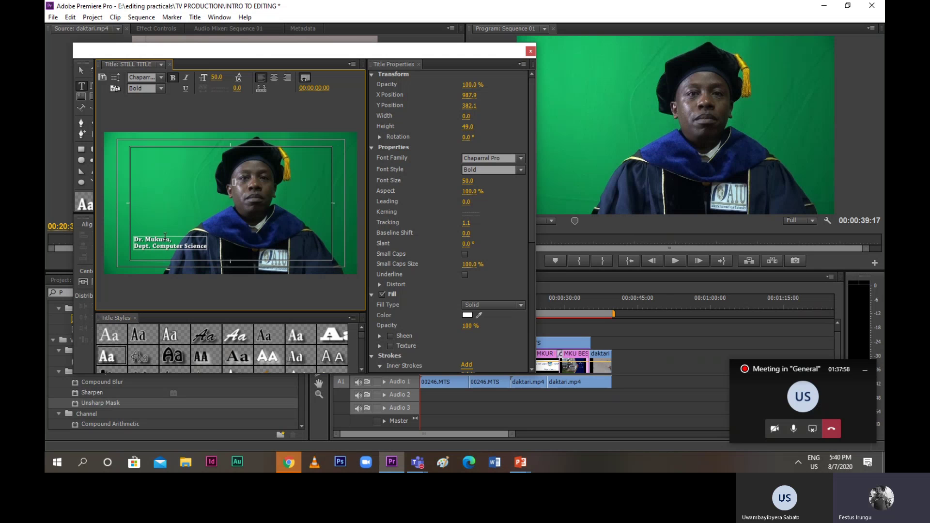
pyautogui.click(164, 245)
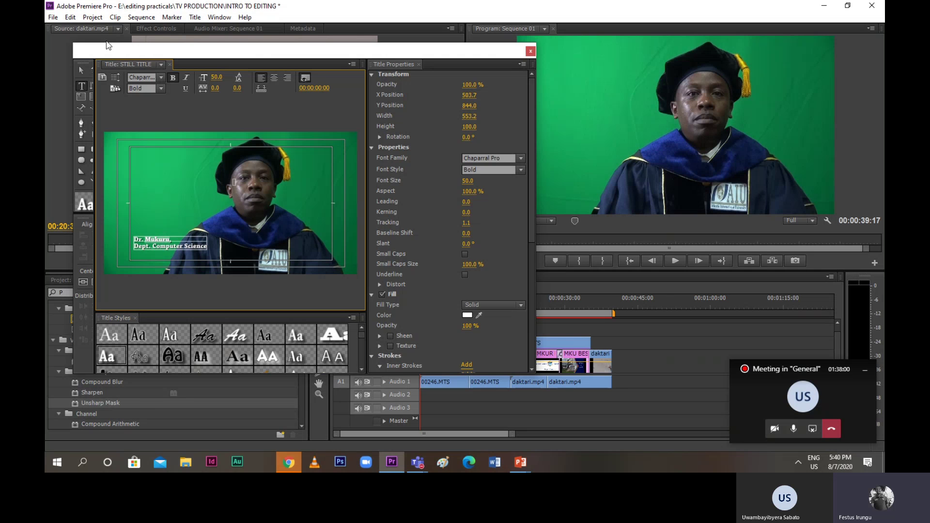
pyautogui.click(72, 17)
pyautogui.click(83, 29)
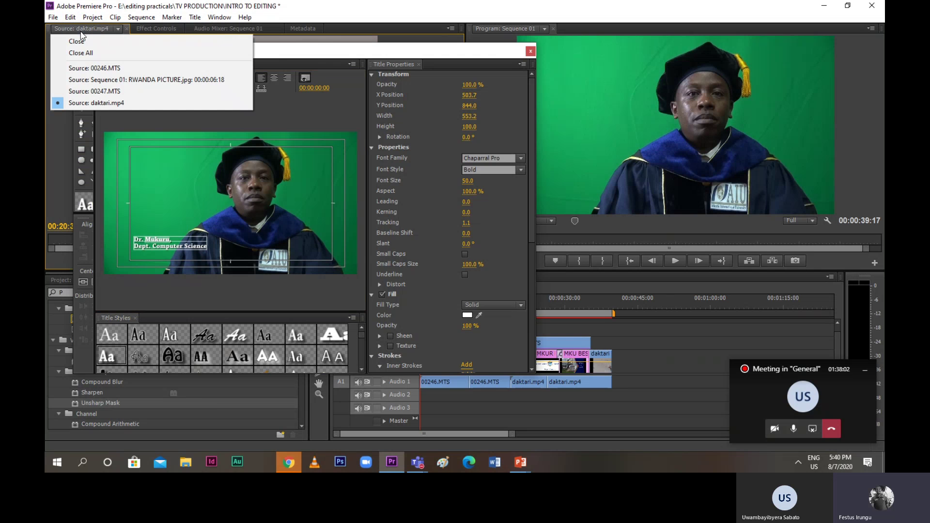
pyautogui.click(323, 13)
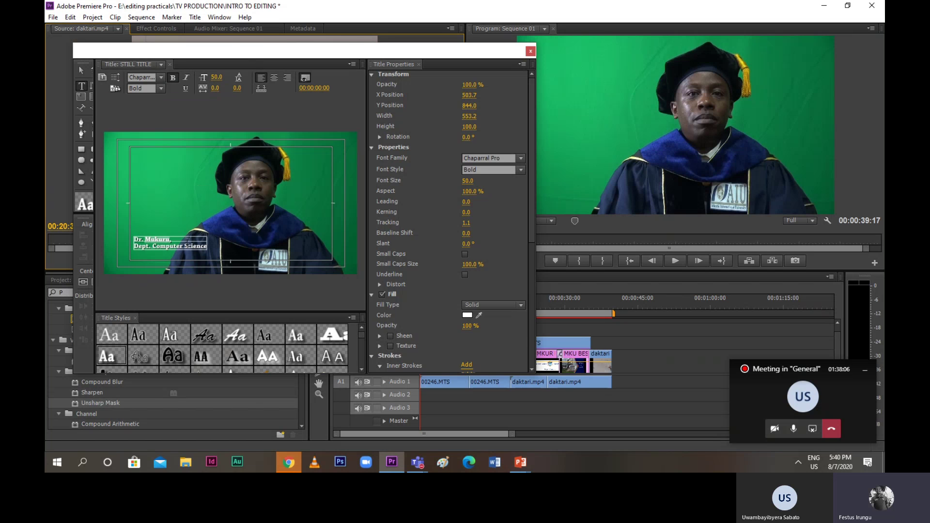
pyautogui.click(187, 245)
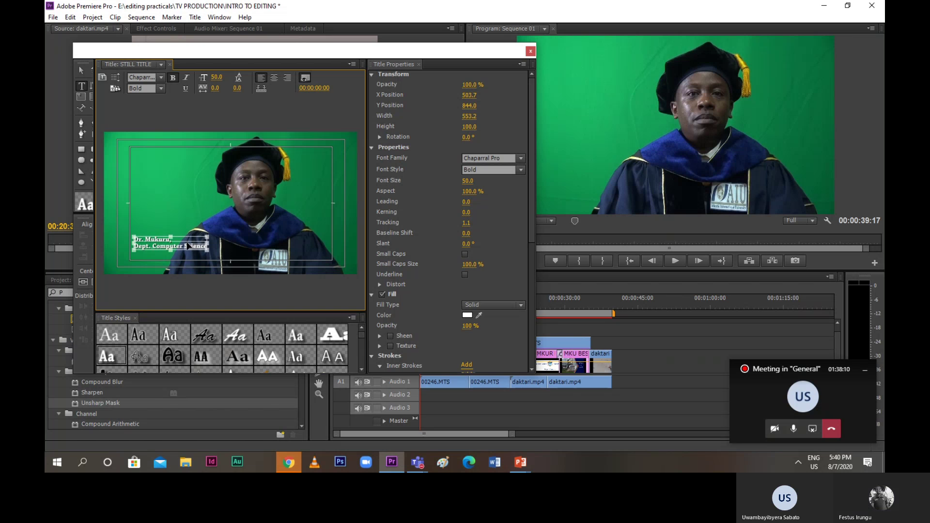
# Set the font size back to 100 and move the text lower and further left
pyautogui.click(218, 76)
pyautogui.write('1')
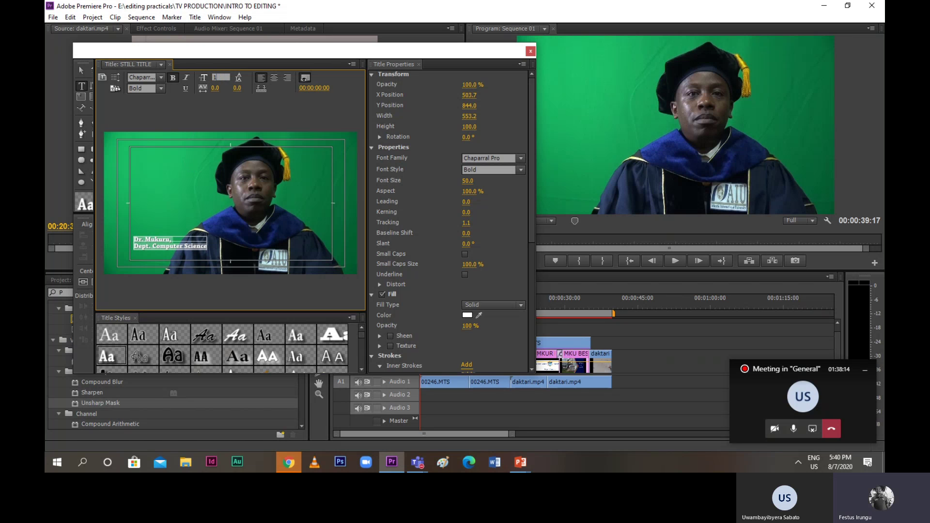
pyautogui.write('00')
pyautogui.press('Return')
pyautogui.click(233, 115)
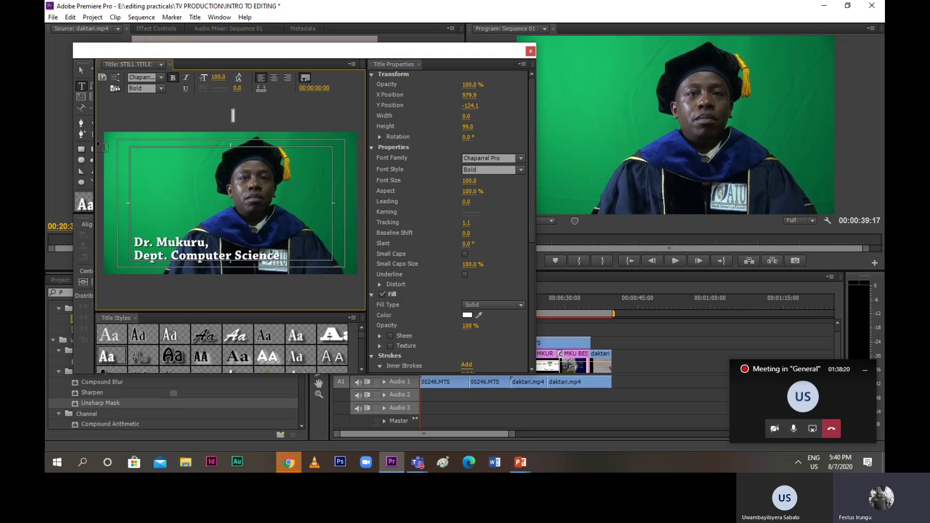
pyautogui.click(81, 71)
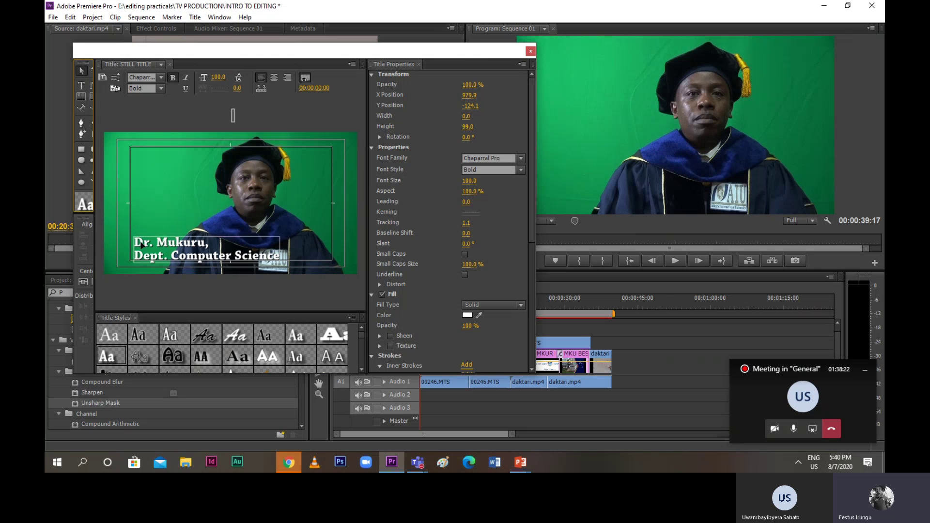
pyautogui.moveTo(141, 242); pyautogui.dragTo(122, 256)
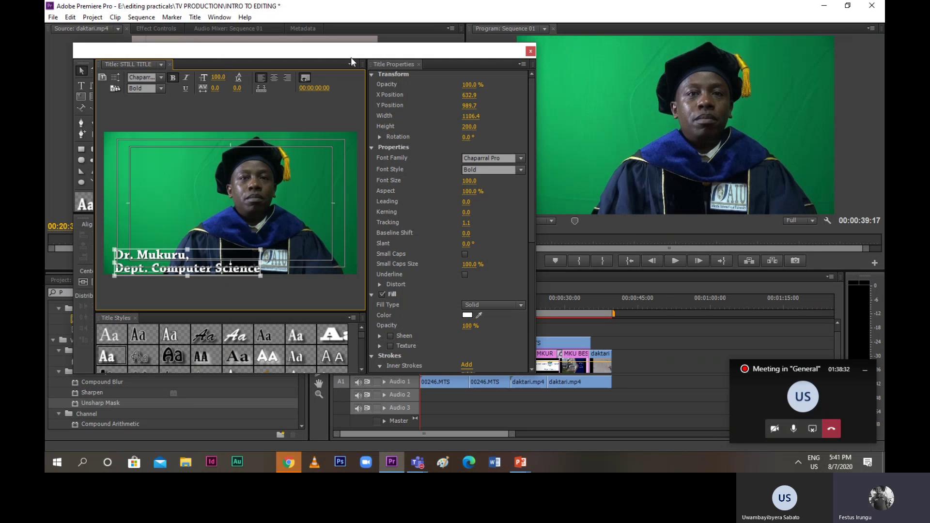
# Close the titler and place STILL TITLE on Video 2 over the start of 00246.MTS
pyautogui.click(531, 51)
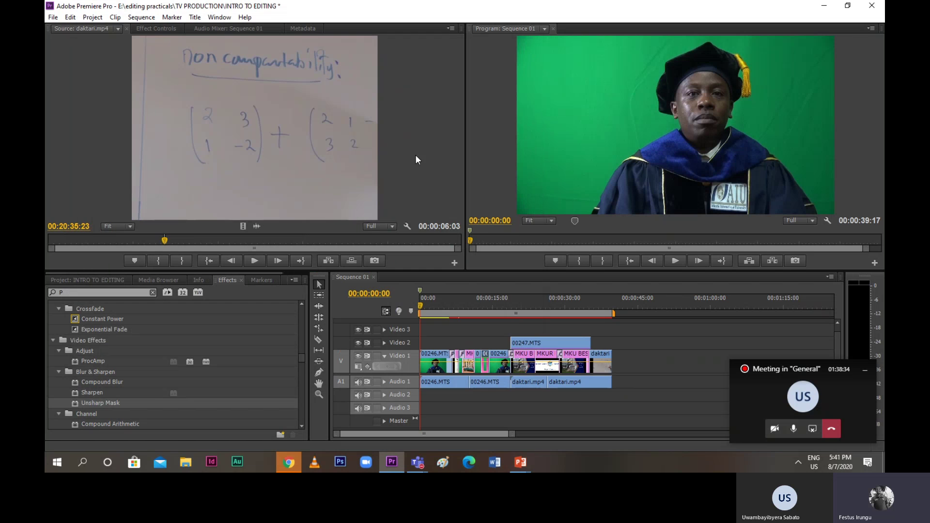
pyautogui.click(83, 280)
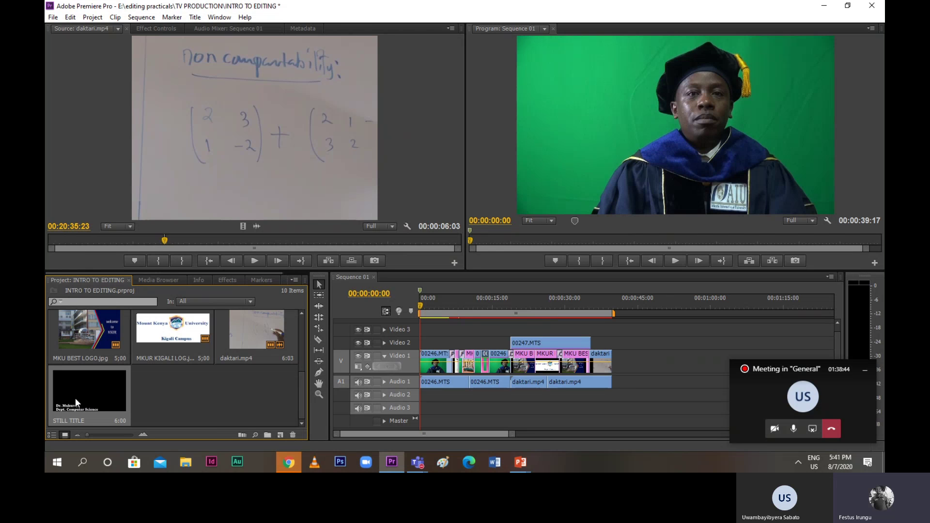
pyautogui.moveTo(75, 397); pyautogui.dragTo(420, 339)
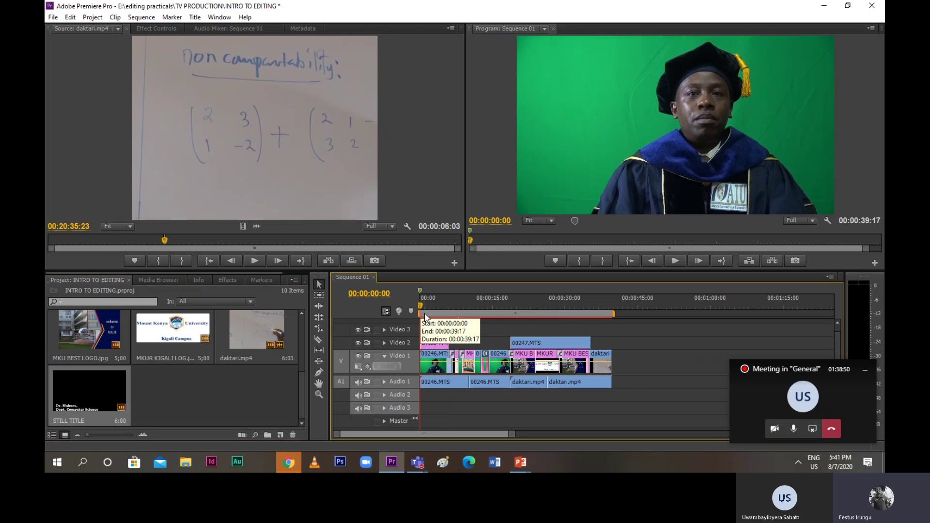
# Preview Sequence 01 playback with the title overlaid, then start a new title
pyautogui.press('space')
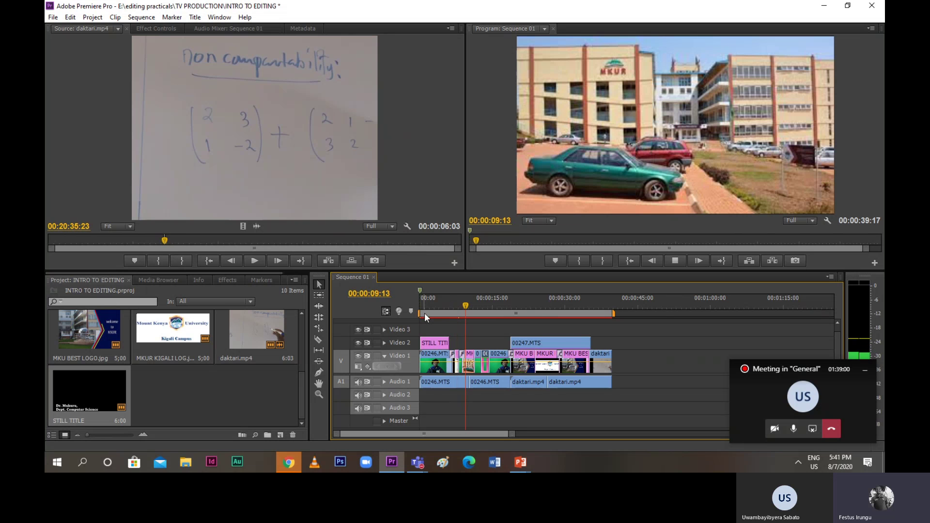
pyautogui.press('space')
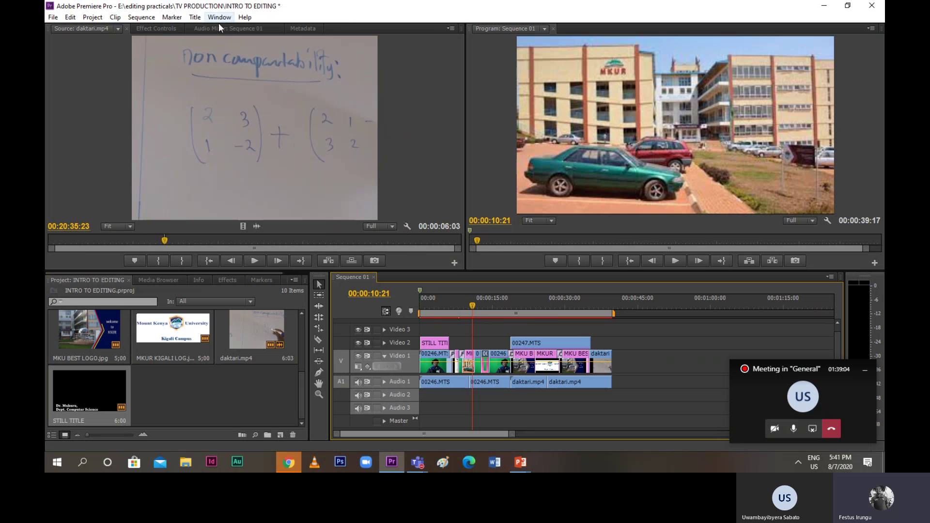
pyautogui.click(195, 18)
pyautogui.moveTo(246, 32)
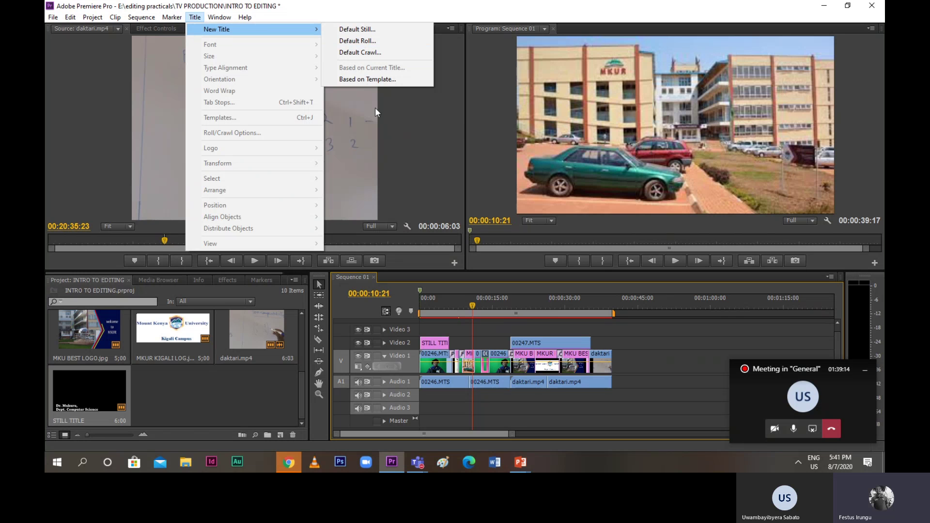
# Create a Default Crawl title and accept the name Title 02
pyautogui.click(362, 53)
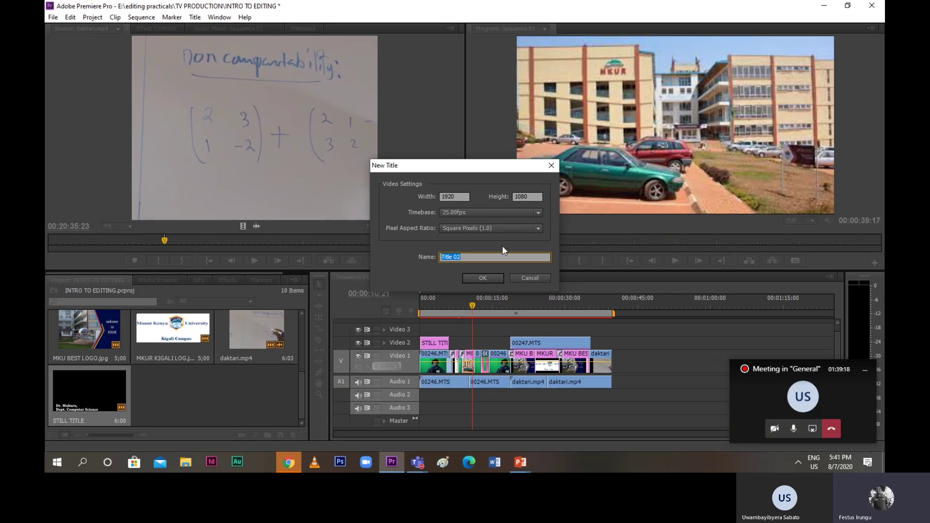
pyautogui.click(483, 279)
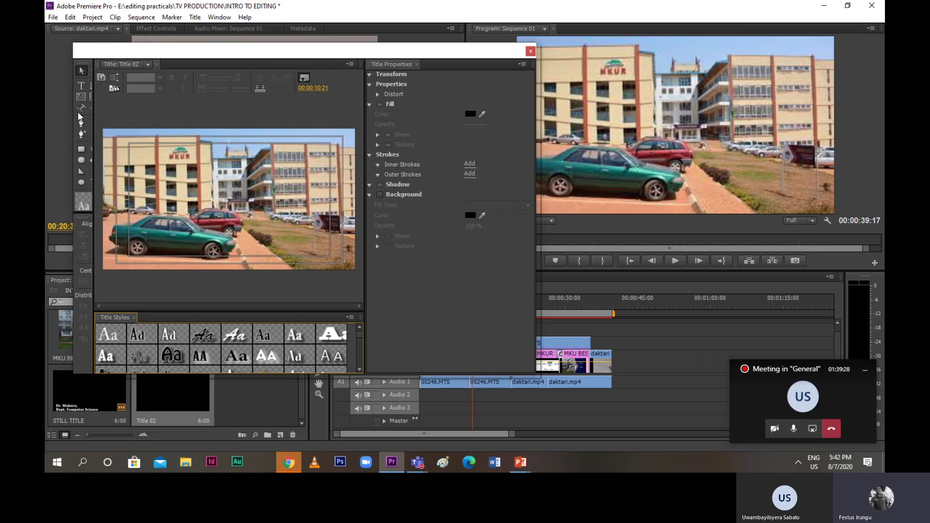
# Type the ticker line 'Mount Kenya University Rwanda Introduces short courses in Video editing, Photography…' at bottom-left
pyautogui.click(82, 87)
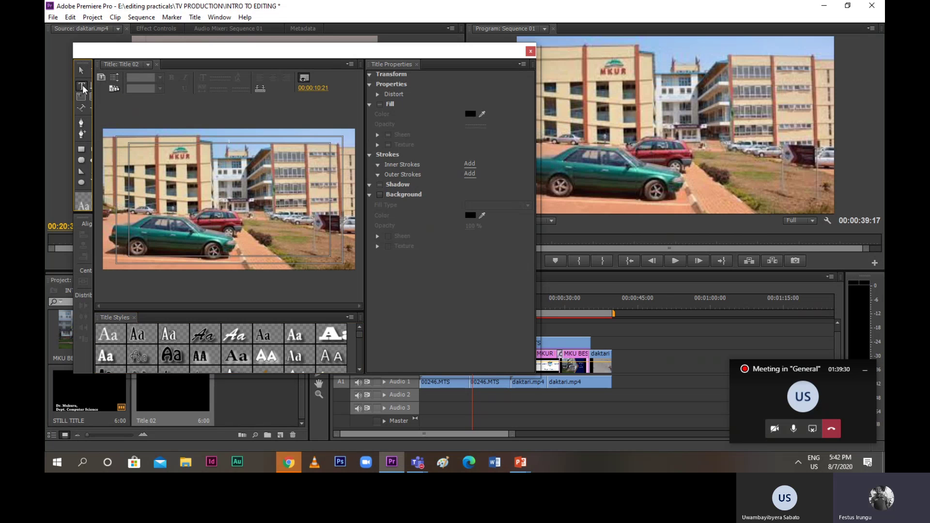
pyautogui.click(123, 254)
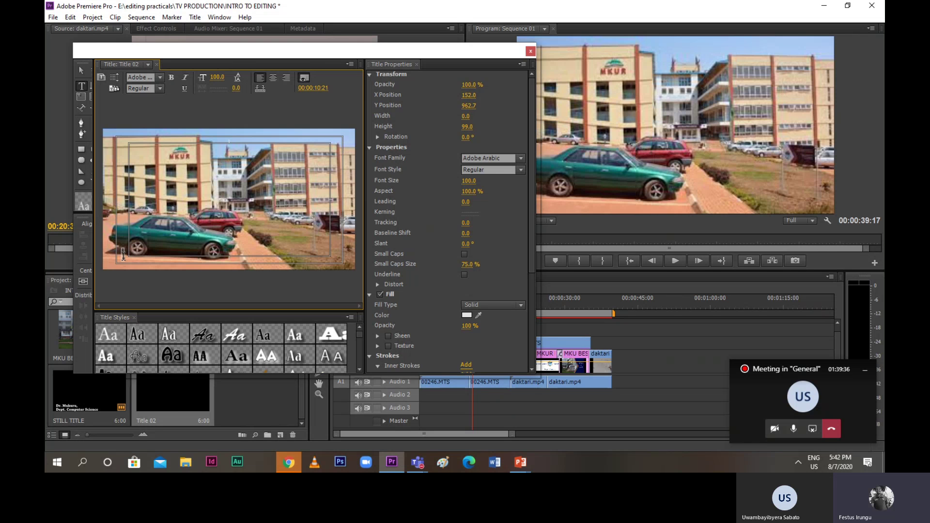
pyautogui.write('Mount Ke')
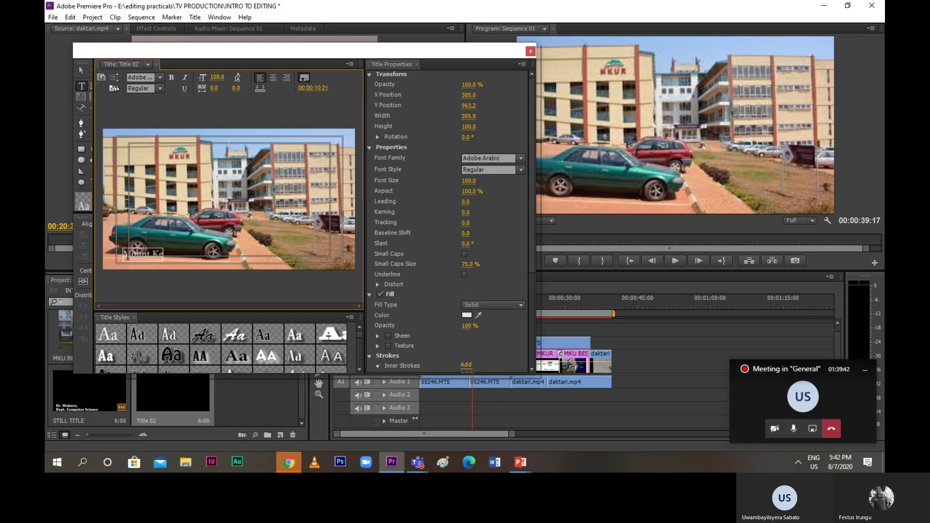
pyautogui.write('nya Rwan')
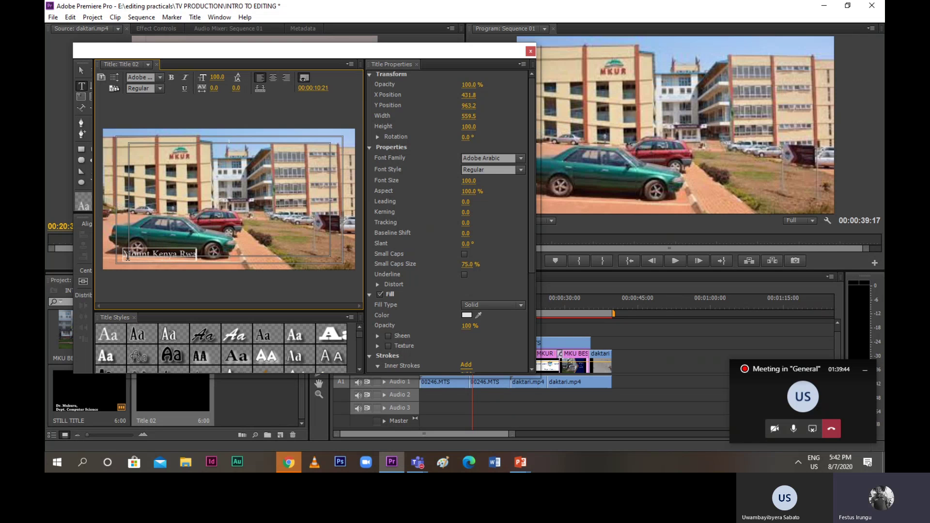
pyautogui.press('BackSpace')
pyautogui.press('BackSpace')
pyautogui.press('BackSpace')
pyautogui.press('BackSpace')
pyautogui.press('BackSpace')
pyautogui.write('University')
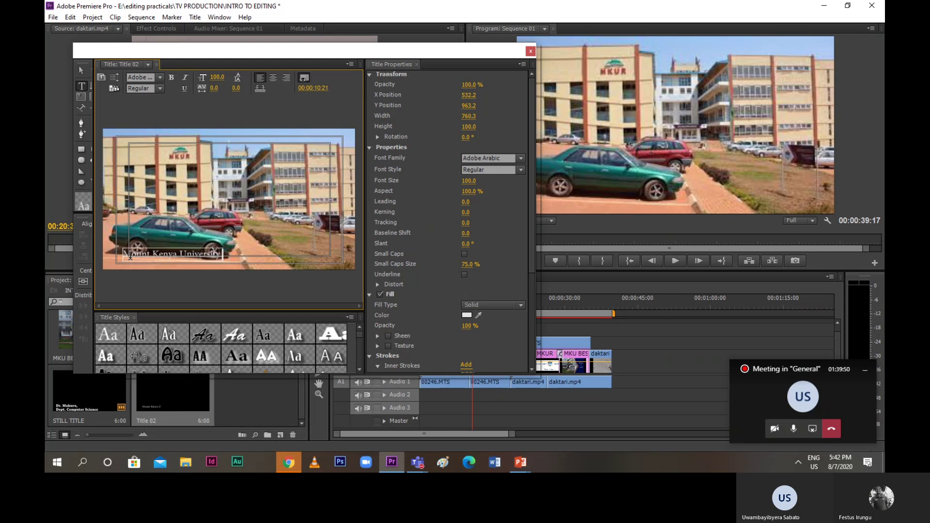
pyautogui.write(' Rwanda')
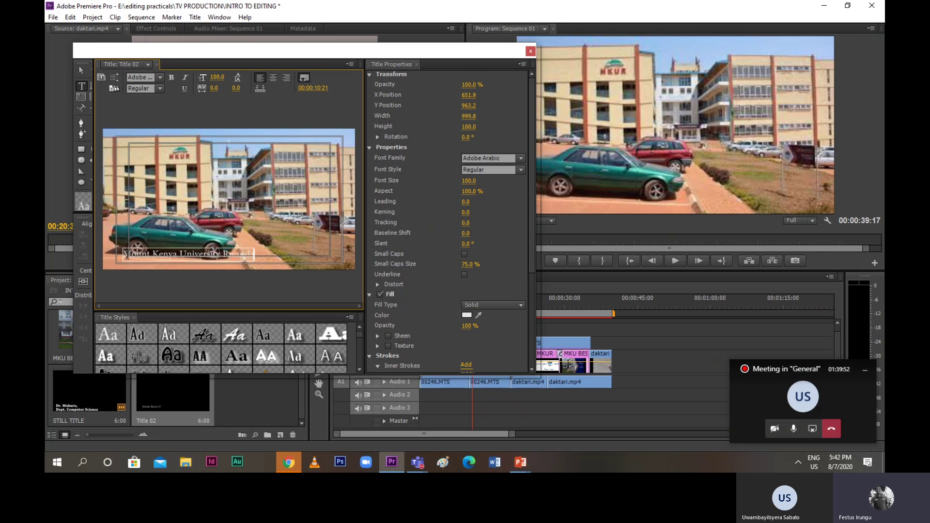
pyautogui.write(' Introduces')
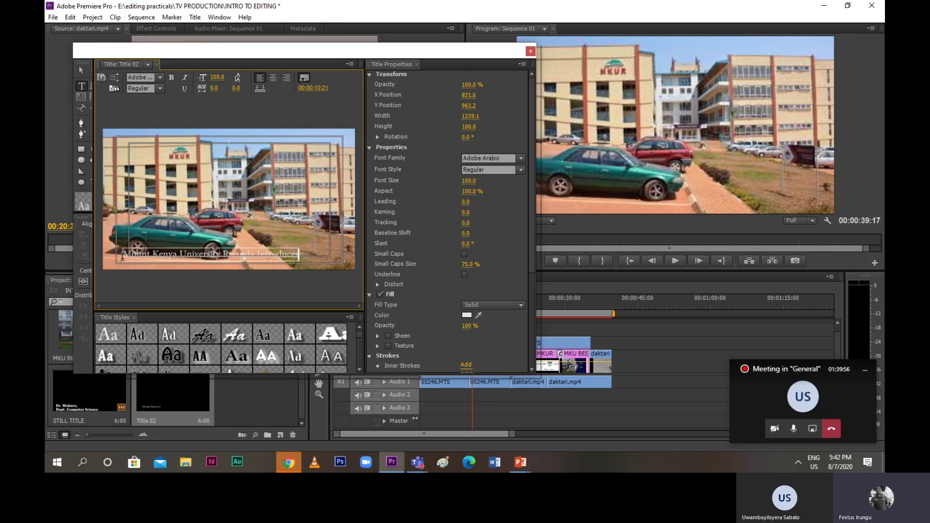
pyautogui.write(' sho')
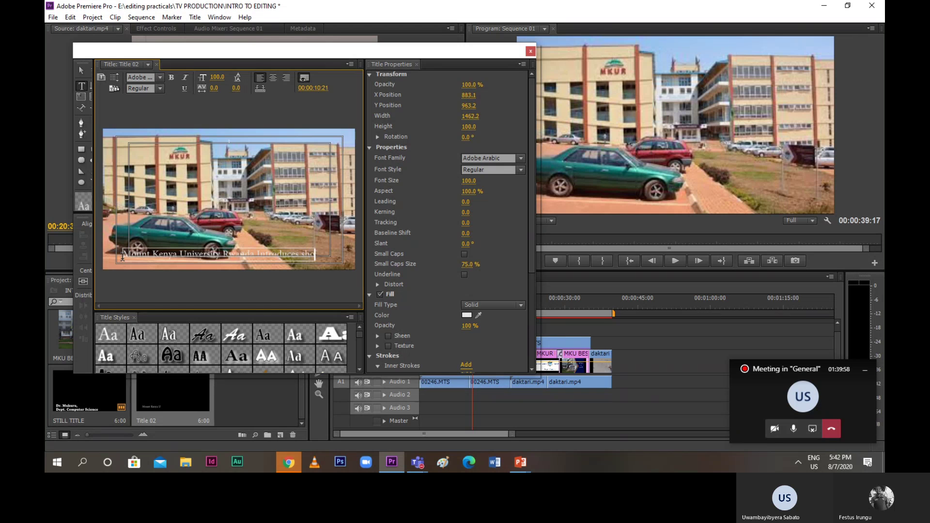
pyautogui.write('rt cours')
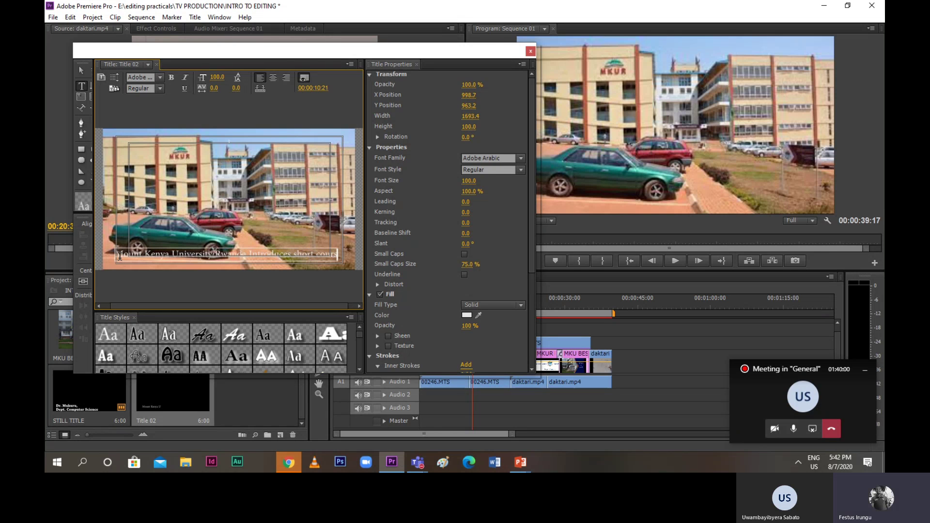
pyautogui.write('es in Vide')
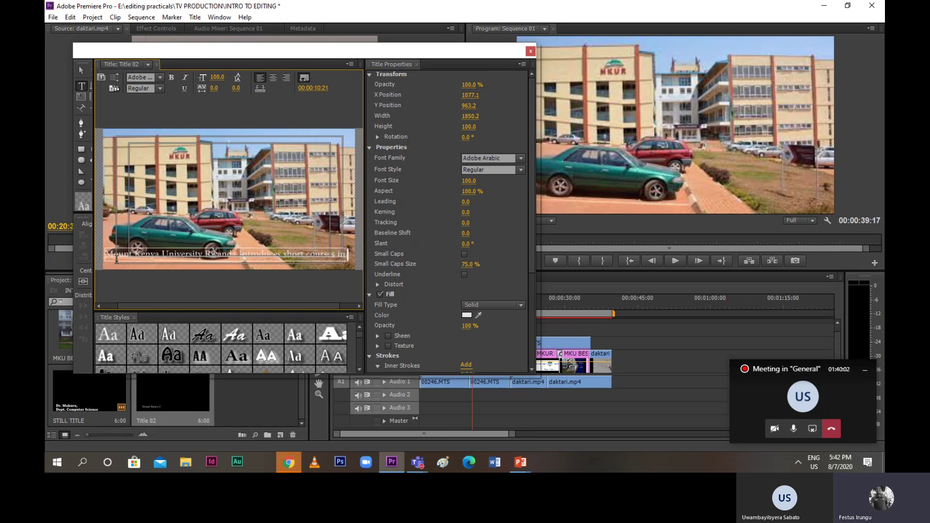
pyautogui.write('o')
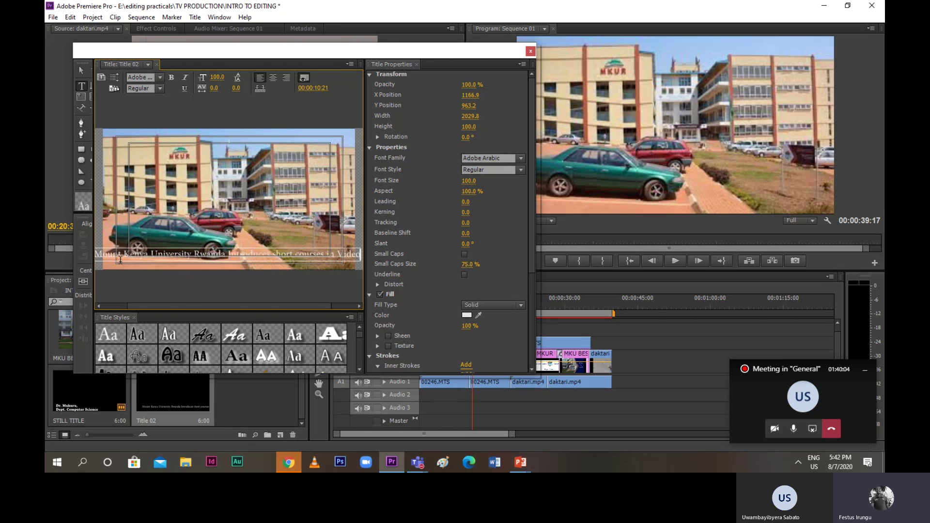
pyautogui.write(' editing')
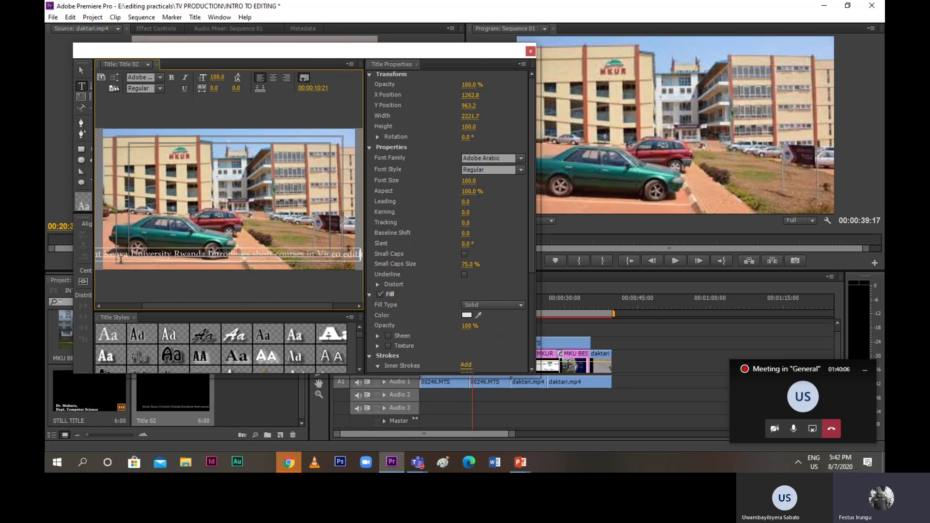
pyautogui.write(', Ph')
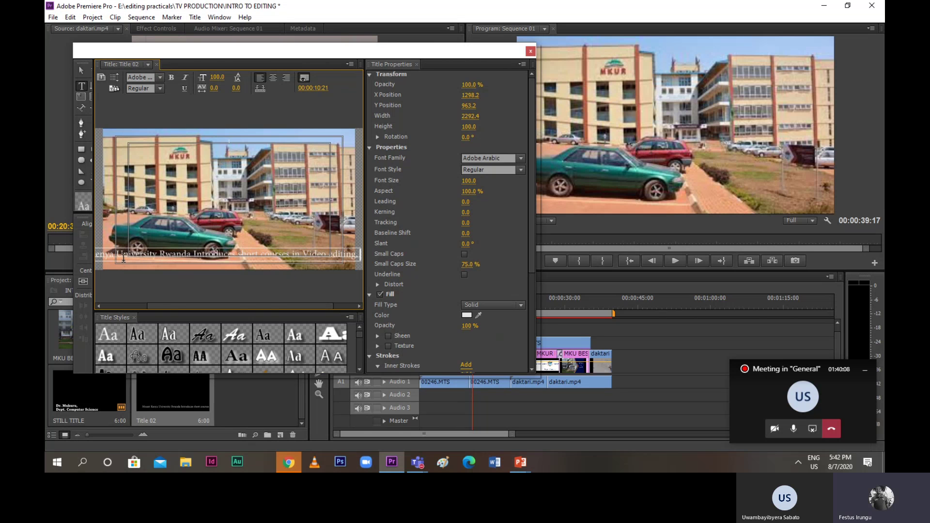
pyautogui.write('oto')
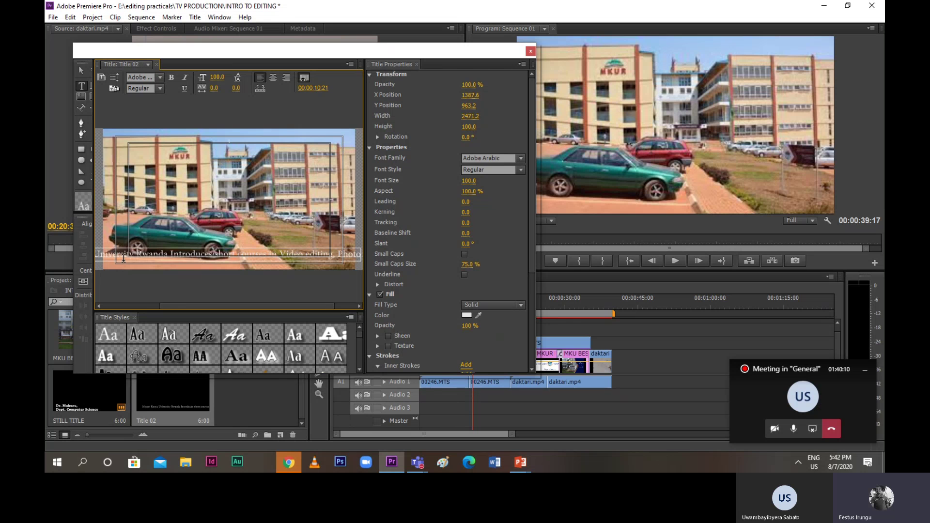
pyautogui.write('graphy')
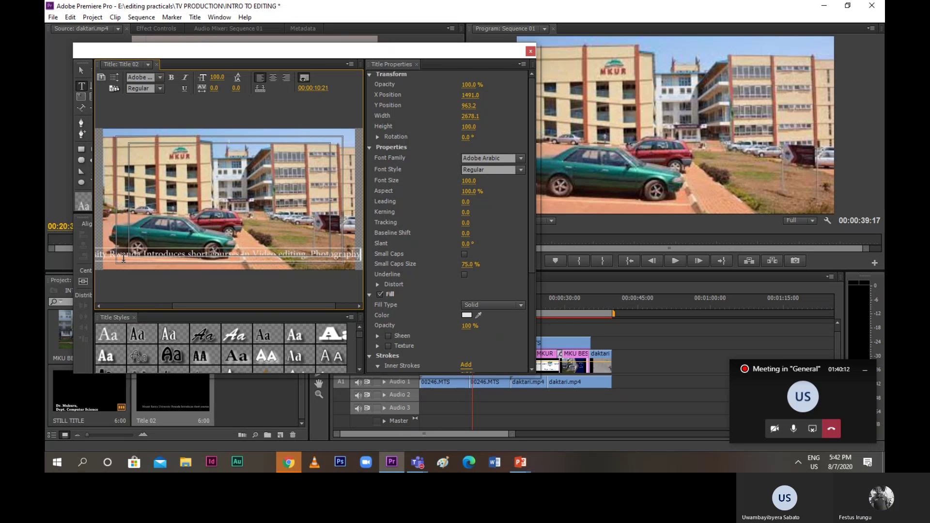
pyautogui.write('. R')
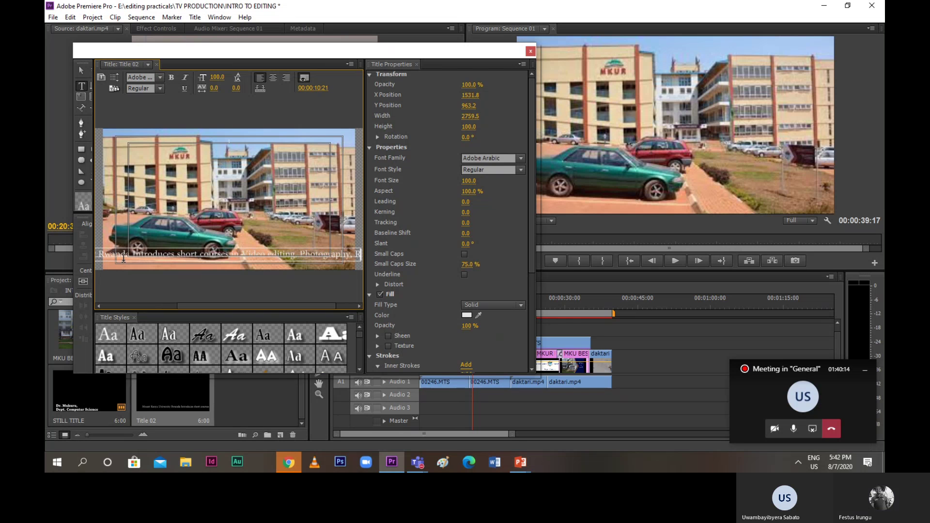
pyautogui.write('adio B')
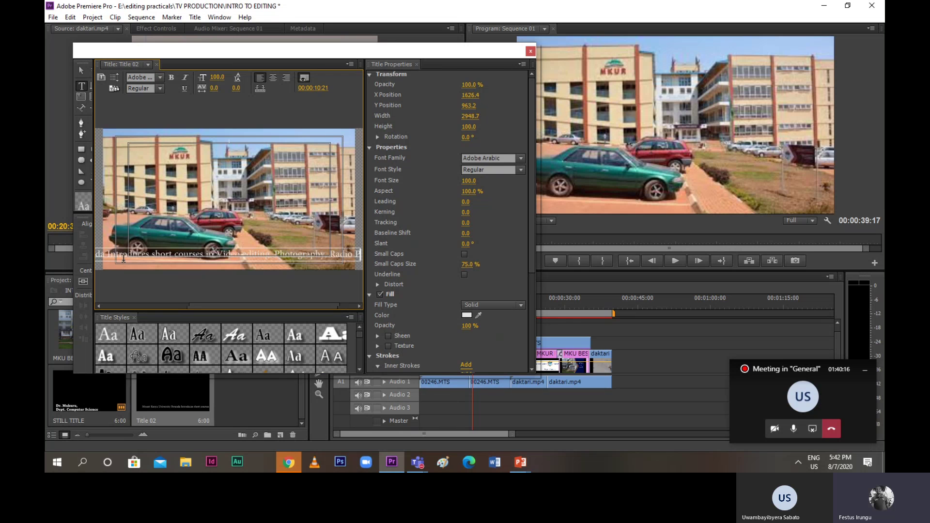
pyautogui.write('roduct')
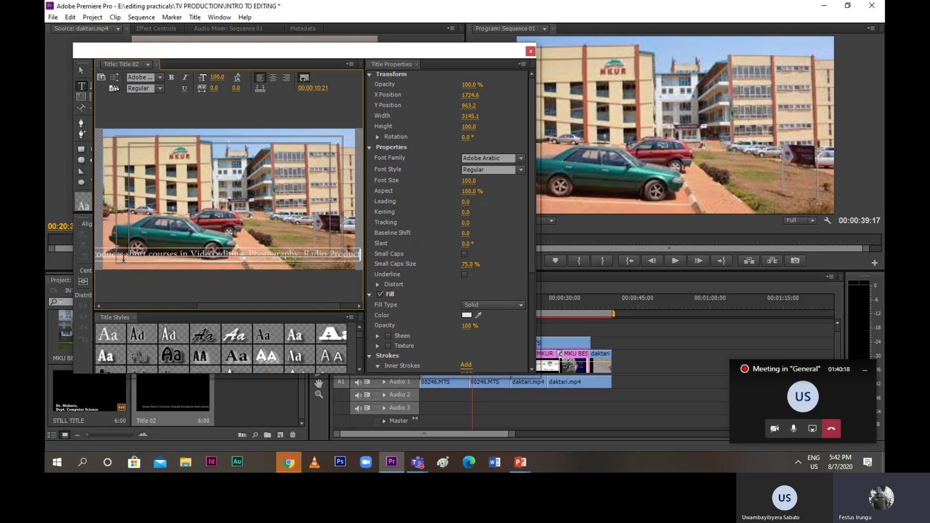
pyautogui.write('ion')
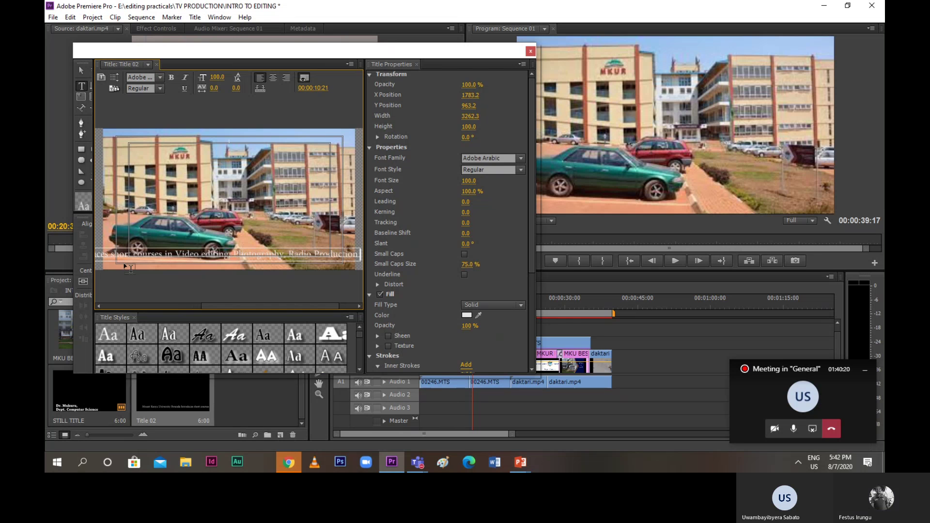
pyautogui.write(' and Gra')
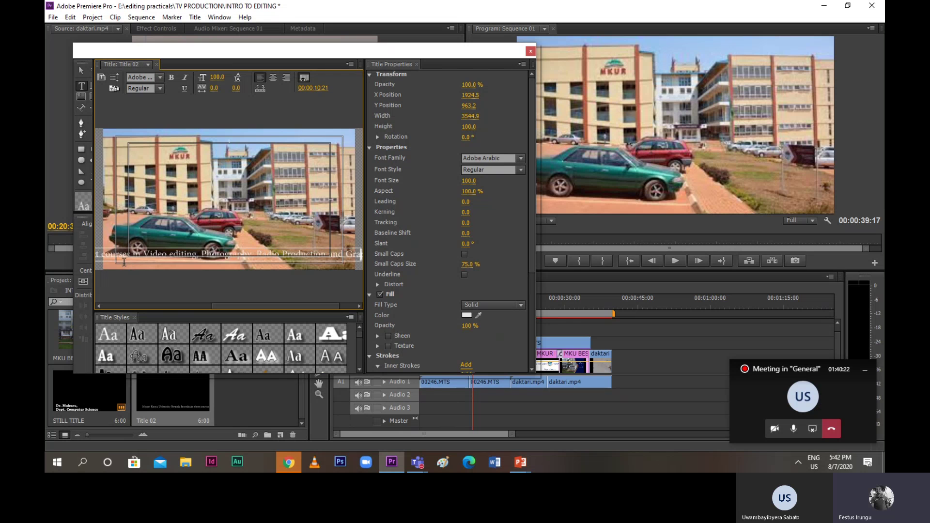
pyautogui.write('phics D')
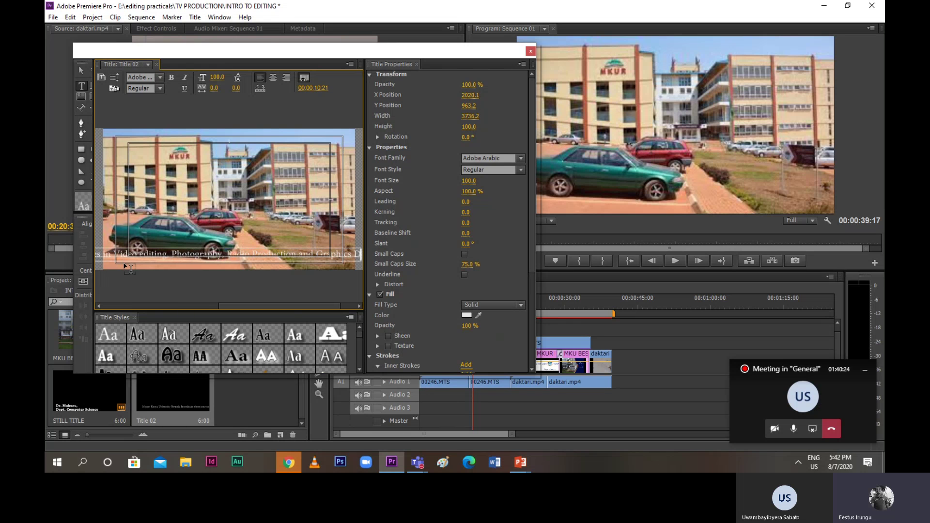
pyautogui.write('esign')
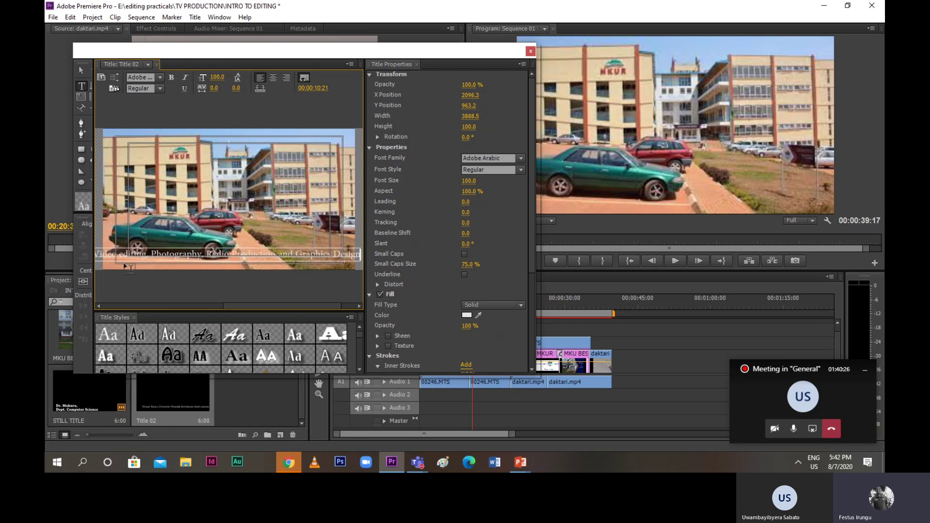
pyautogui.write('.')
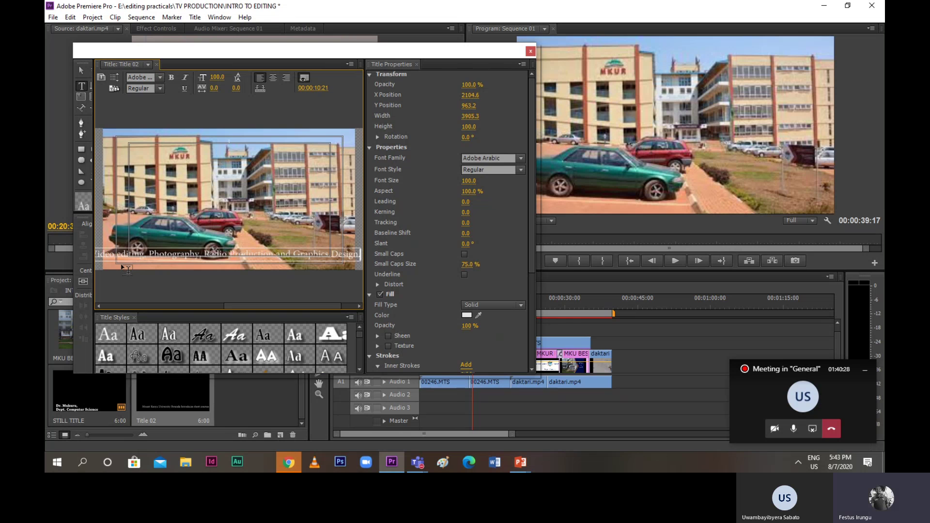
pyautogui.write(' For')
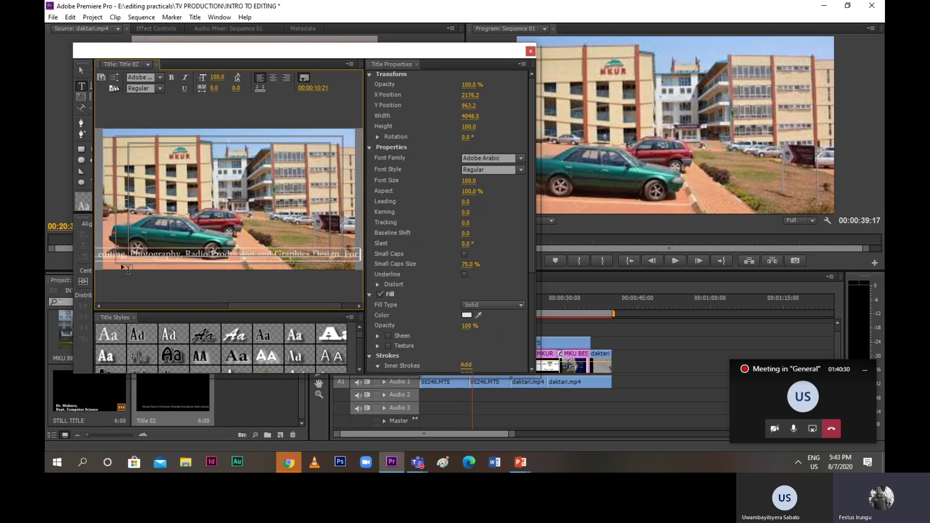
pyautogui.write(' mORE INFO')
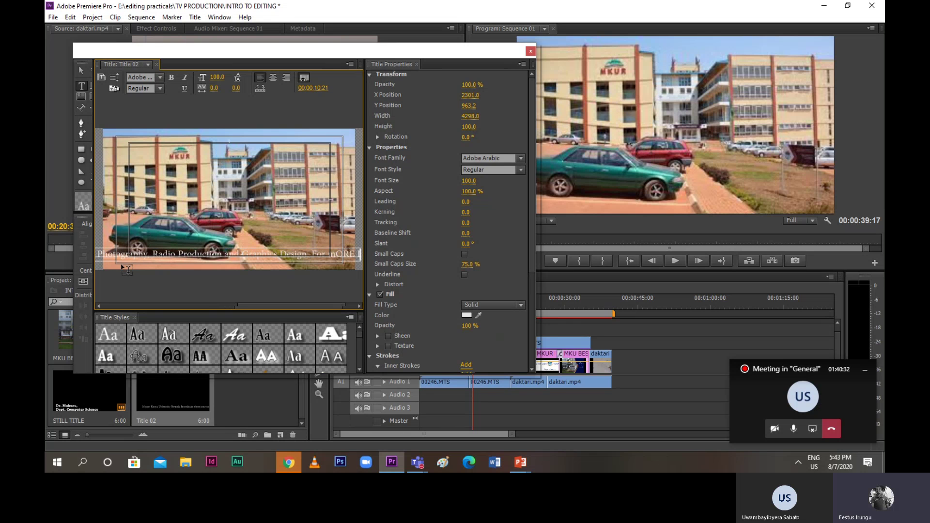
pyautogui.write('R')
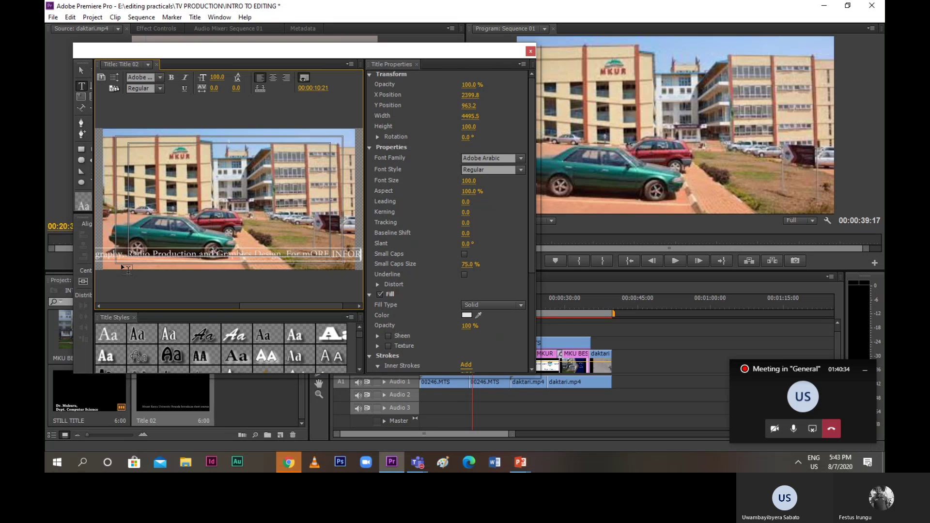
# Add the contact phone number, e-mail and 'visit us at Kigarama', then select all the text
pyautogui.press('BackSpace')
pyautogui.press('BackSpace')
pyautogui.press('BackSpace')
pyautogui.press('BackSpace')
pyautogui.press('BackSpace')
pyautogui.press('BackSpace')
pyautogui.press('BackSpace')
pyautogui.press('BackSpace')
pyautogui.press('BackSpace')
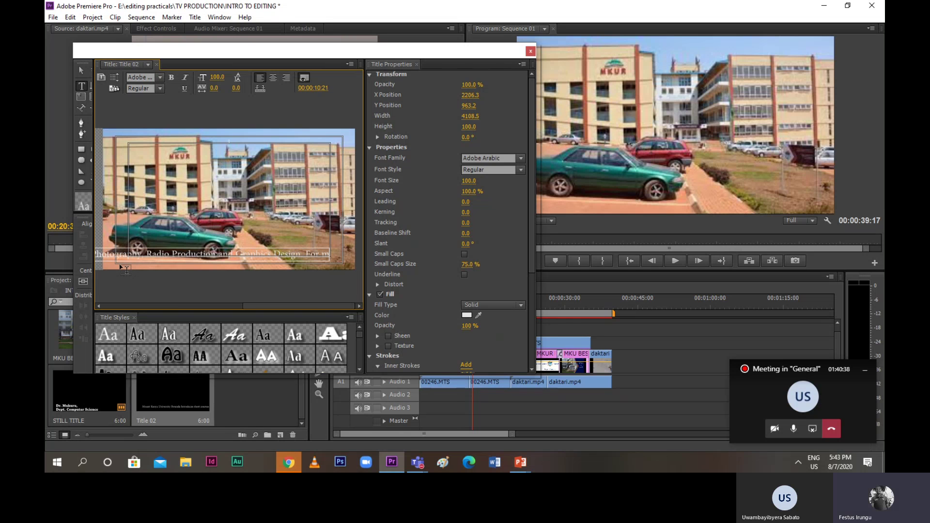
pyautogui.write('ore')
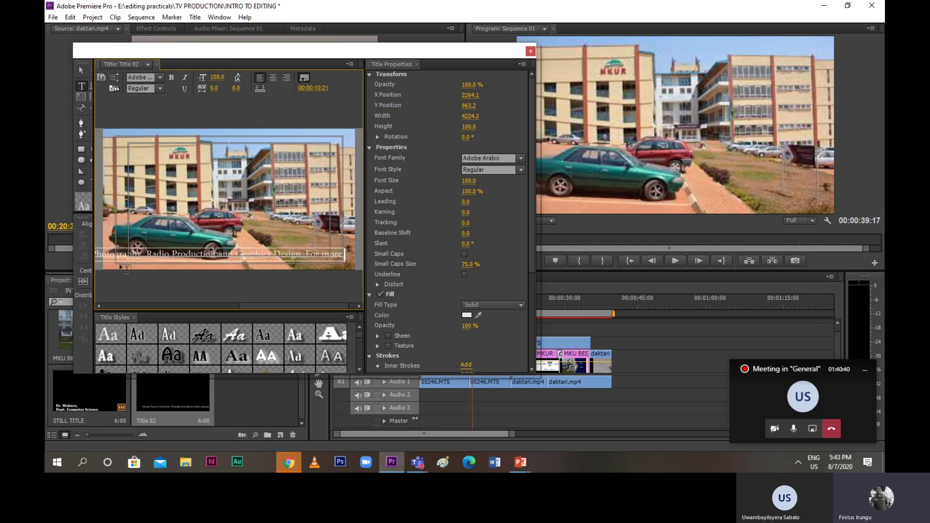
pyautogui.write(' informa')
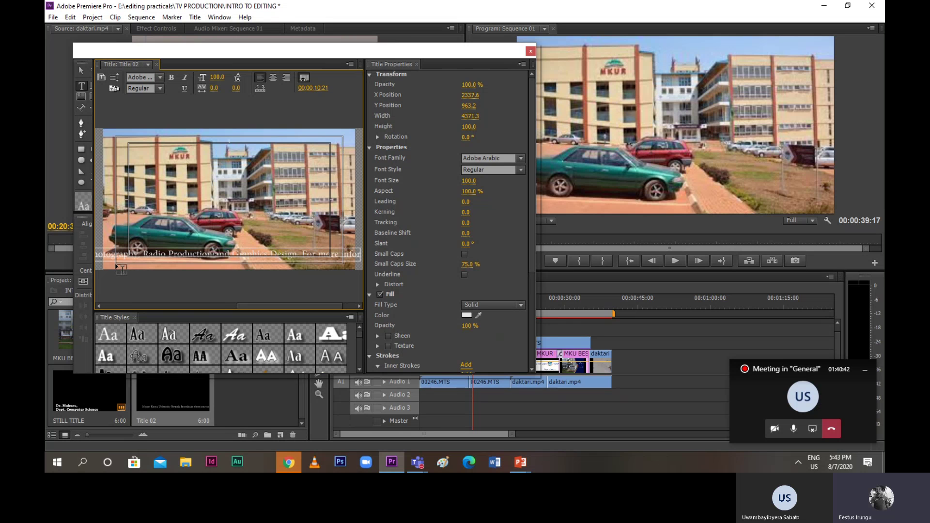
pyautogui.write('t')
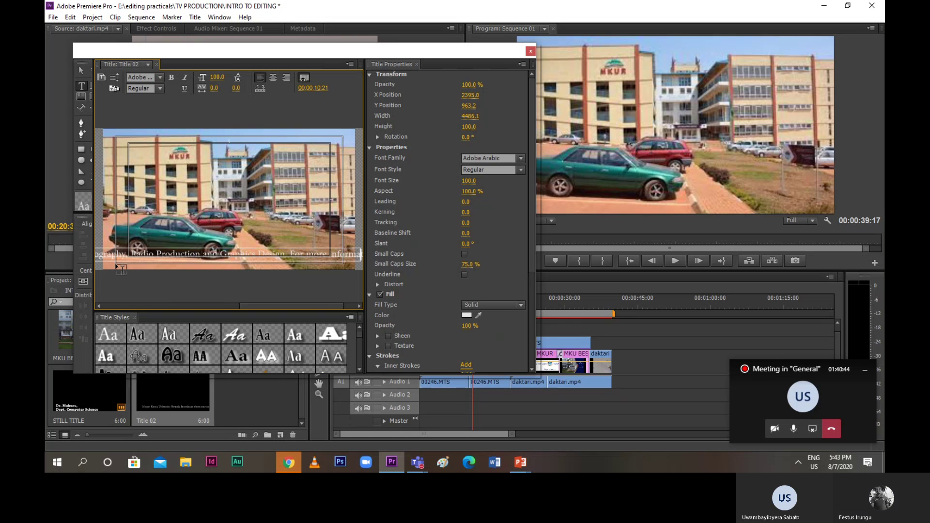
pyautogui.write('ion call')
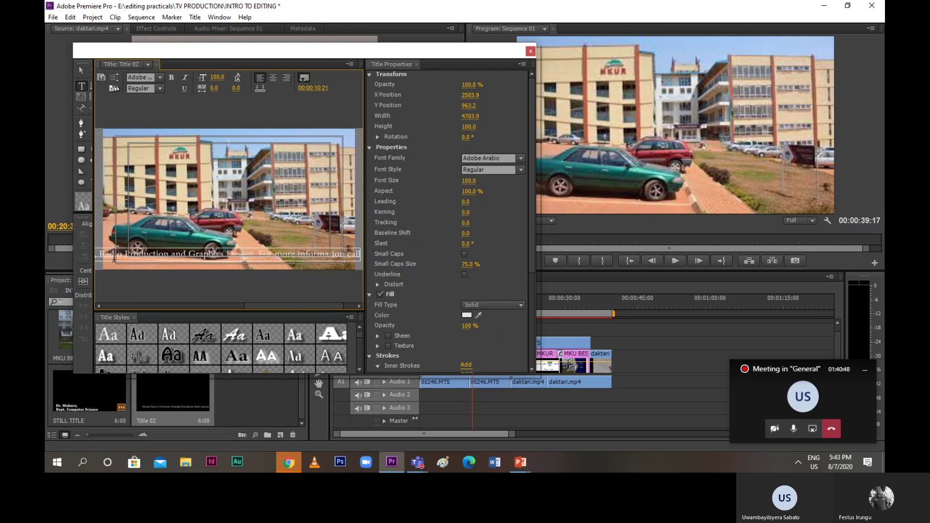
pyautogui.write(':')
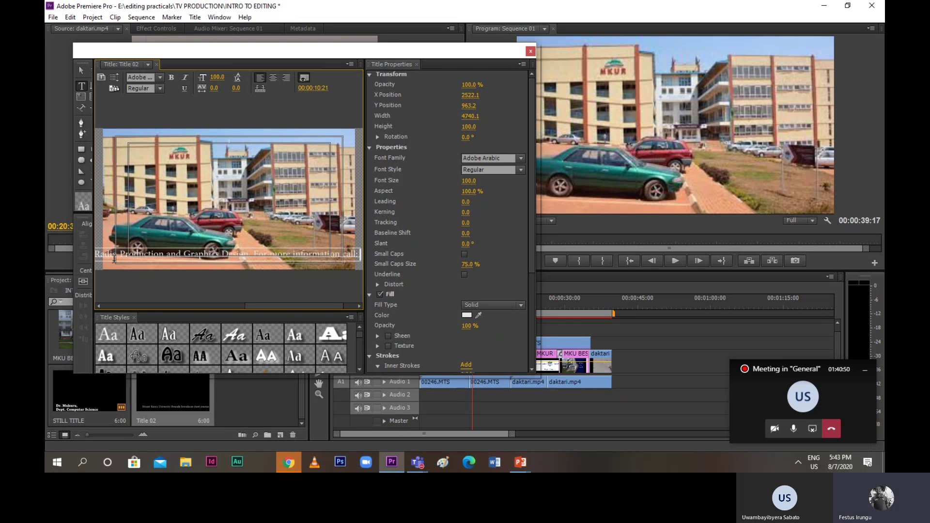
pyautogui.write(' 0782')
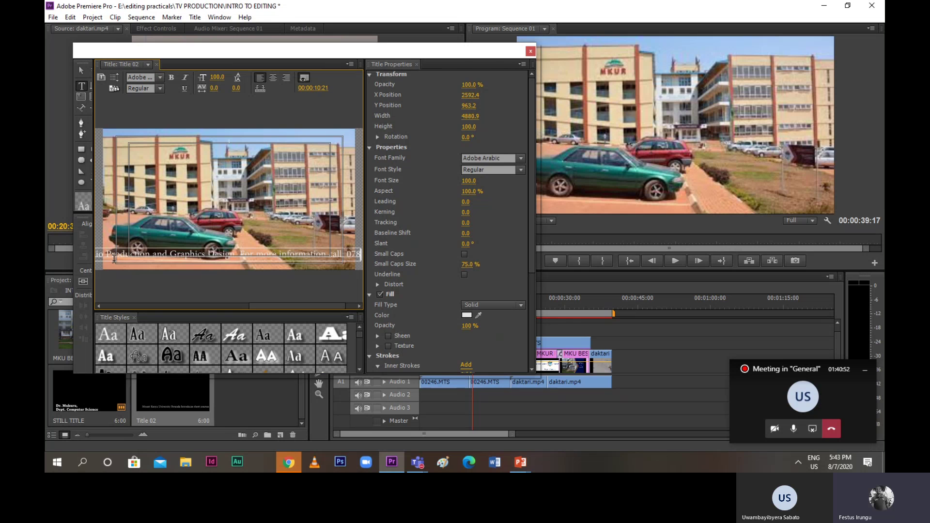
pyautogui.write('00000000')
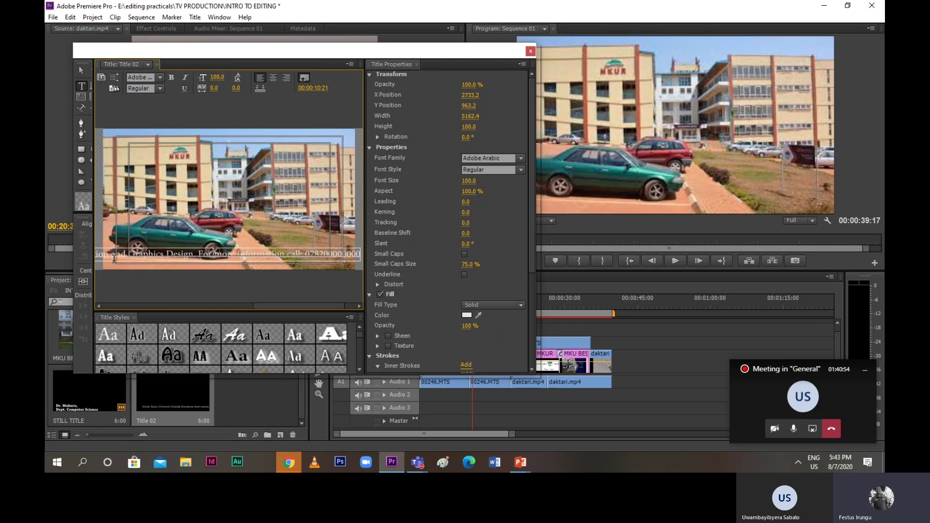
pyautogui.press('BackSpace')
pyautogui.press('BackSpace')
pyautogui.press('BackSpace')
pyautogui.press('BackSpace')
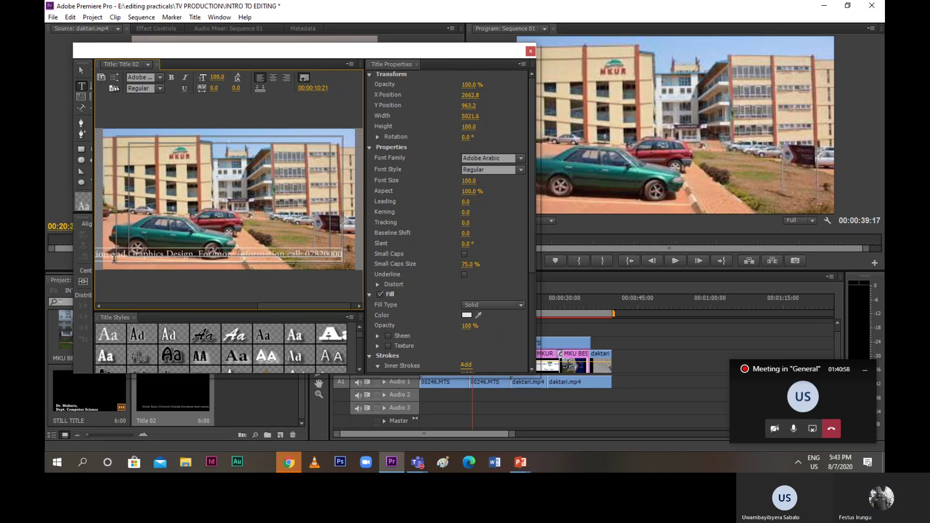
pyautogui.write('or')
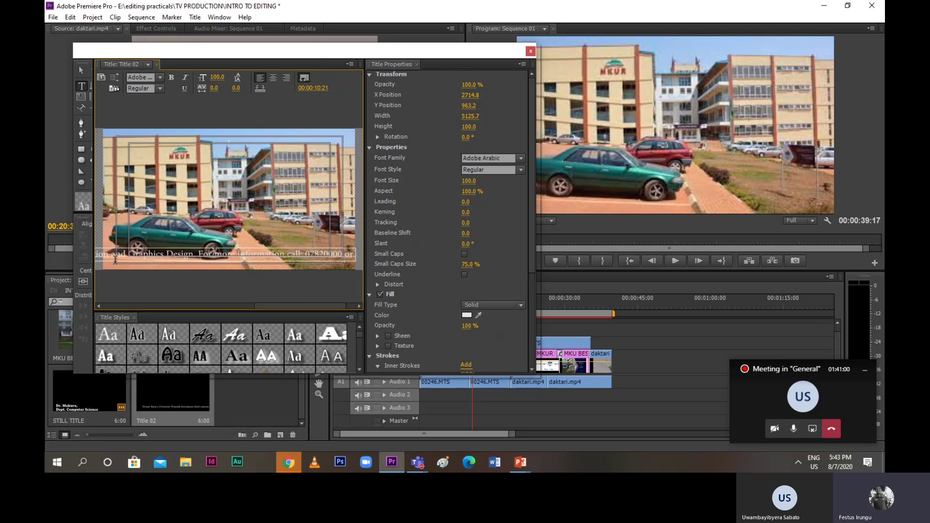
pyautogui.write(' email:')
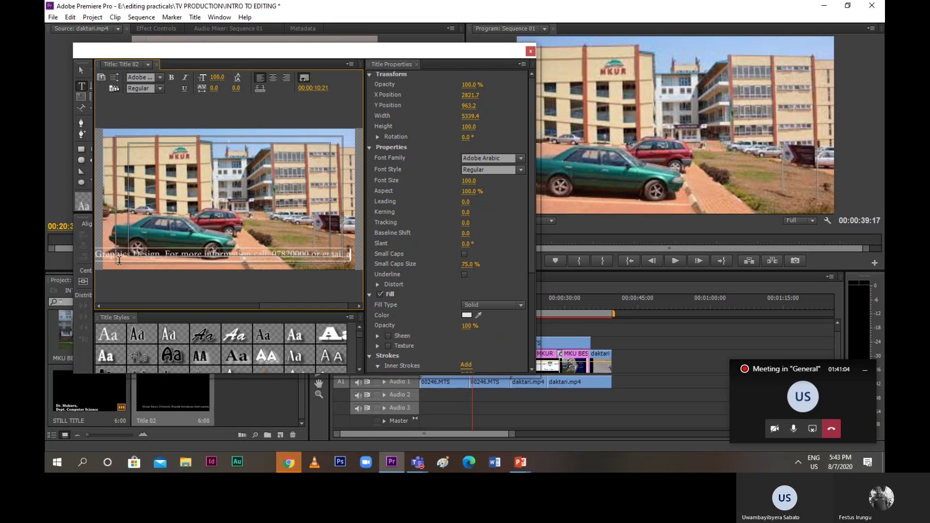
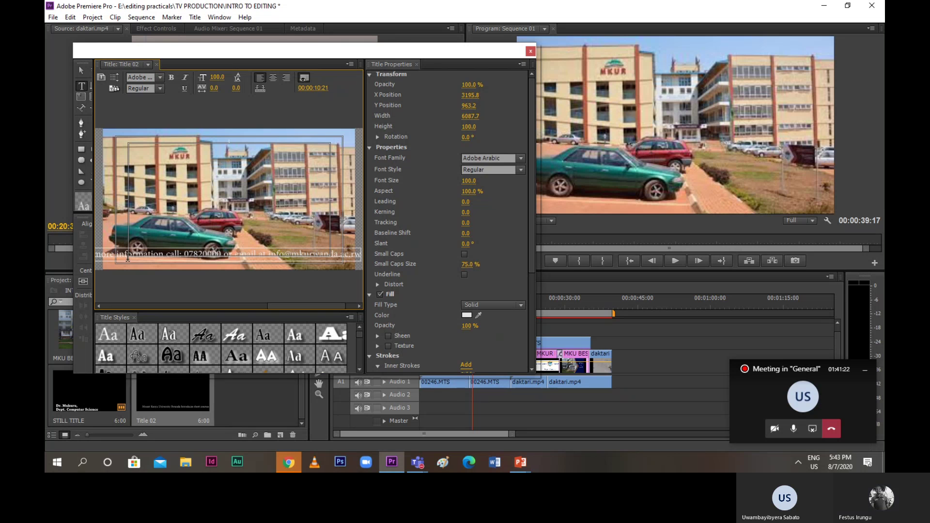
pyautogui.write(' or')
pyautogui.write(' v')
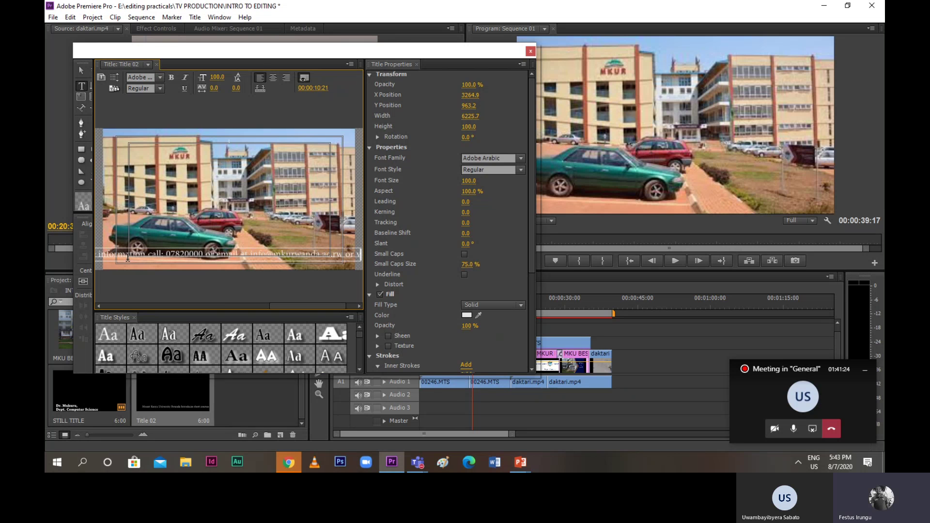
pyautogui.write('isit us')
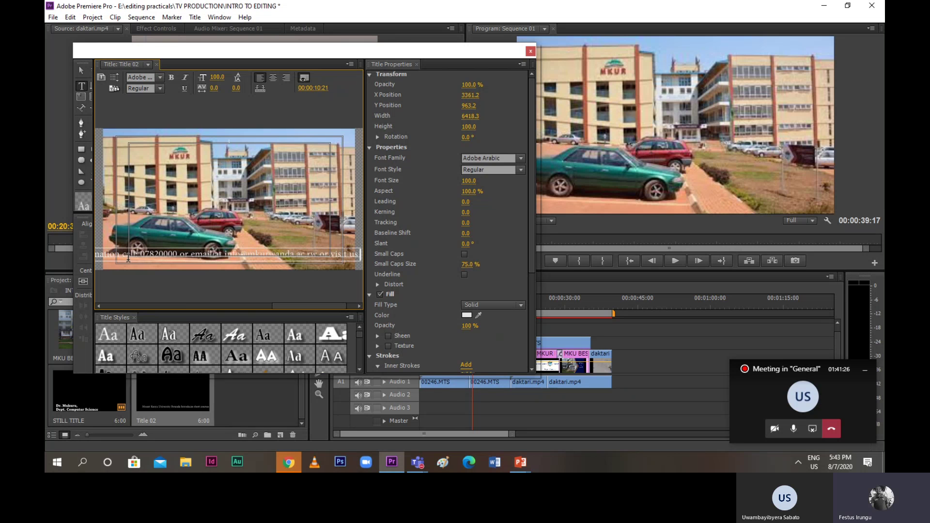
pyautogui.write(' at Kigarama')
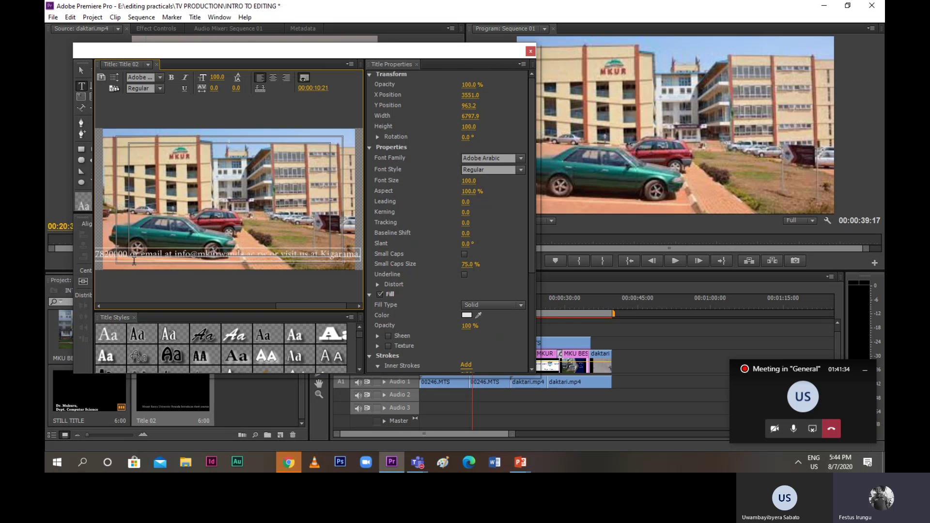
pyautogui.doubleClick(153, 255)
pyautogui.hotkey('ctrl', 'a')
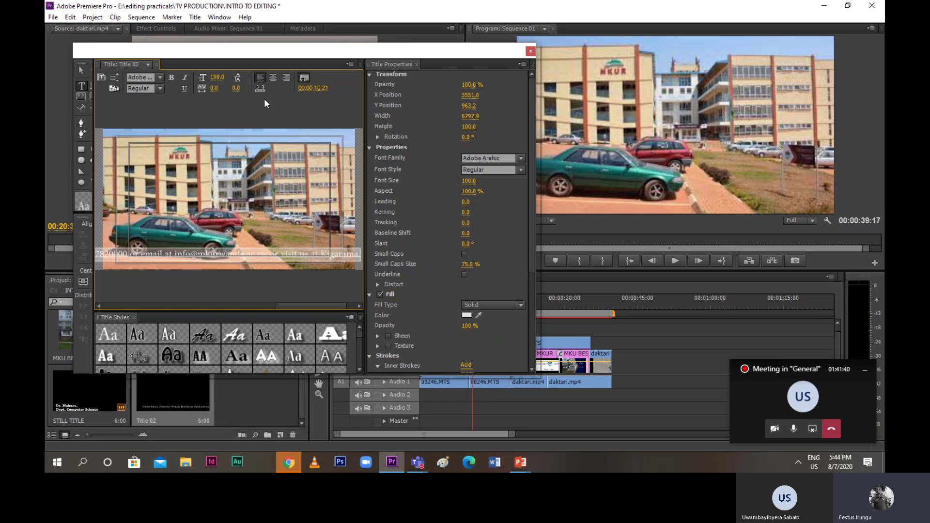
# Change the ticker text fill to blue 321DFF and keep the title set to Crawl Left
pyautogui.click(479, 314)
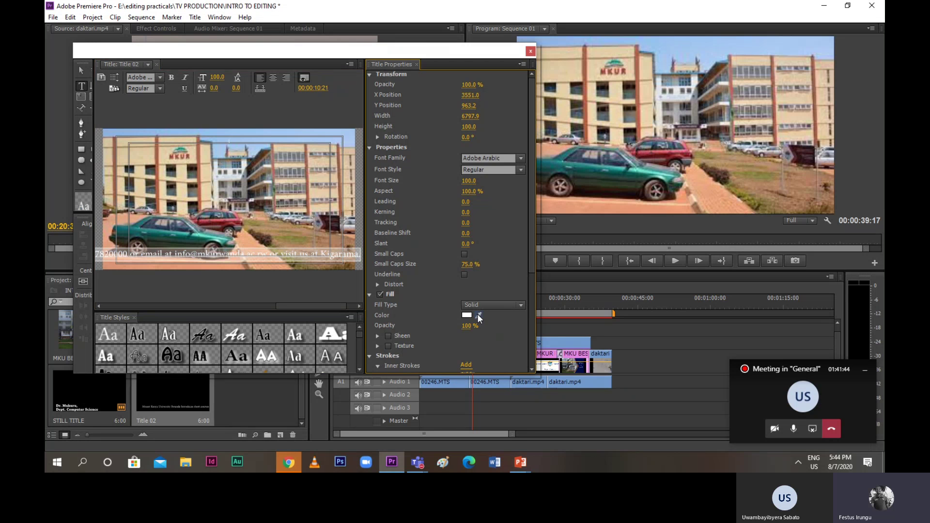
pyautogui.click(469, 315)
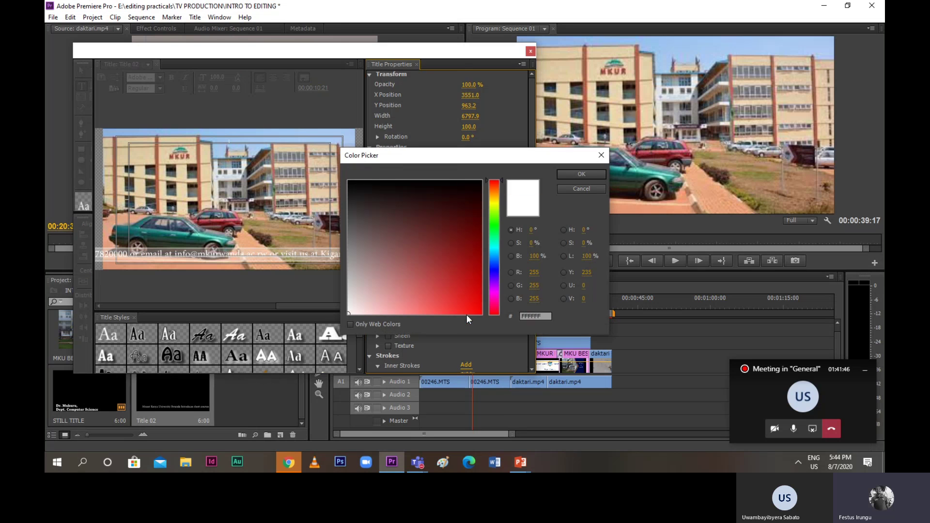
pyautogui.click(493, 272)
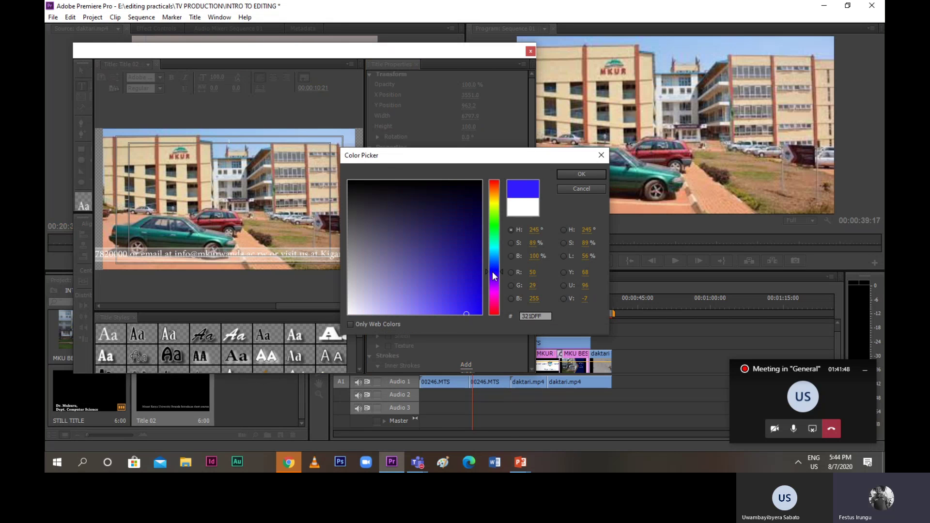
pyautogui.click(581, 174)
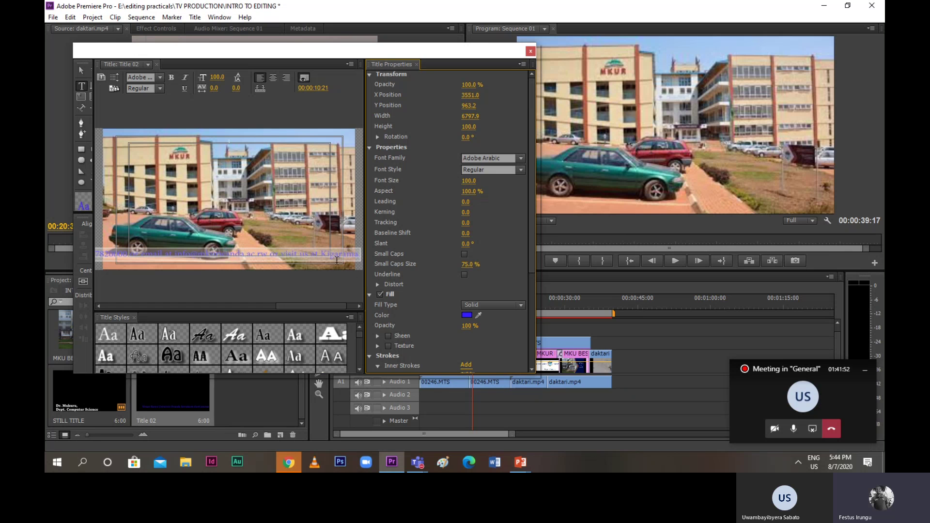
pyautogui.click(318, 236)
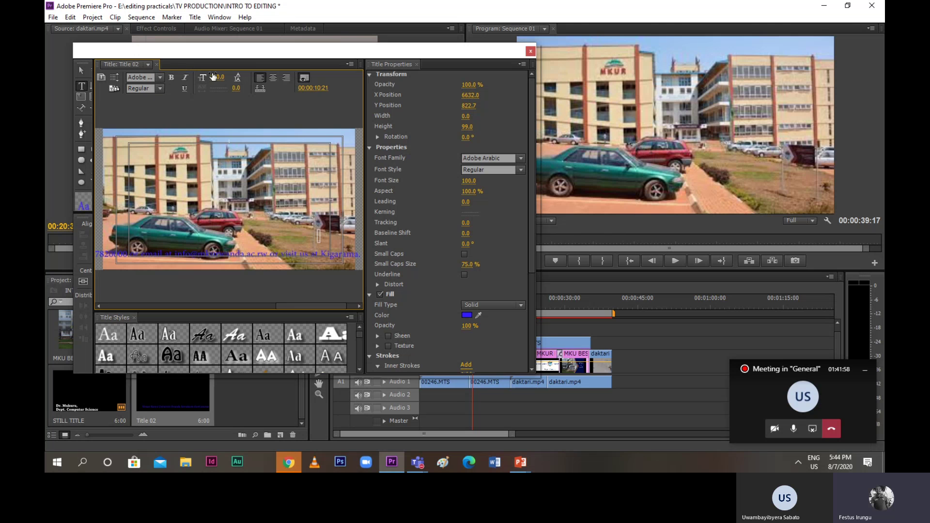
pyautogui.click(116, 81)
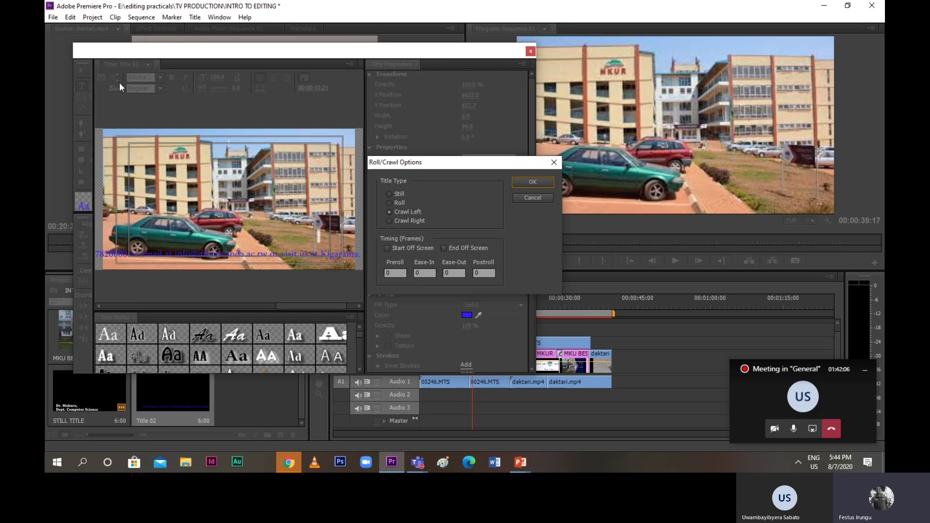
pyautogui.click(533, 182)
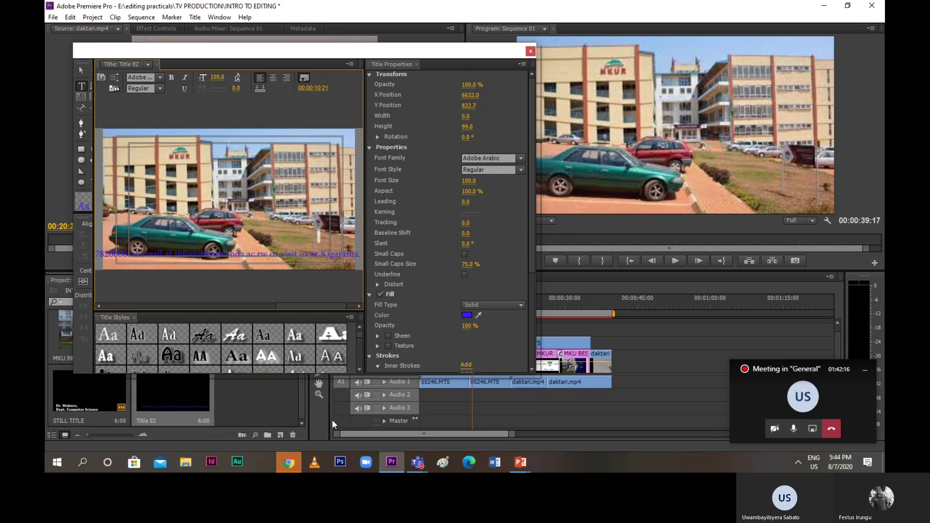
pyautogui.click(417, 461)
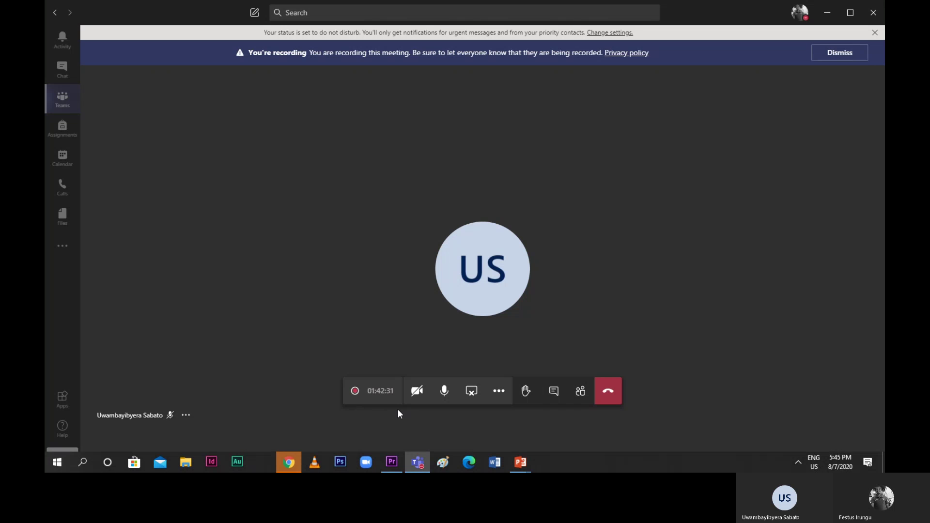
pyautogui.click(581, 394)
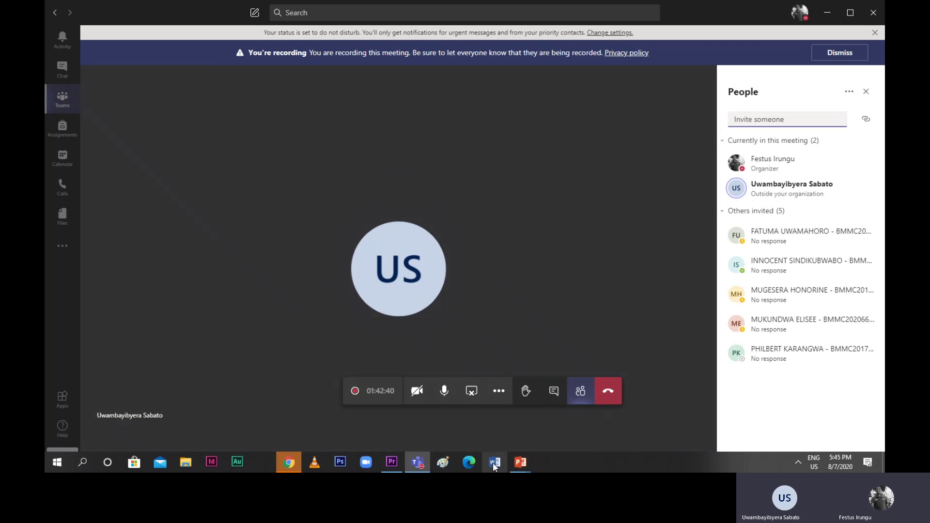
pyautogui.click(387, 463)
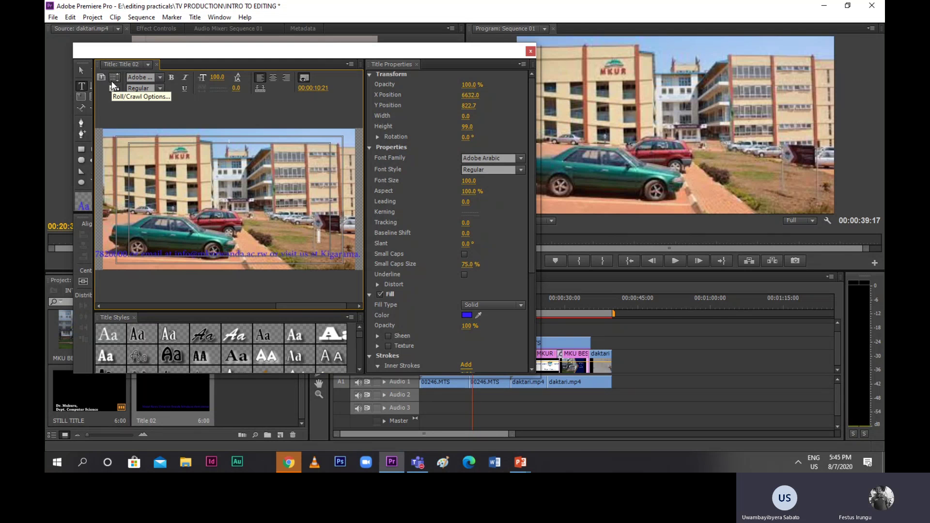
# Select all the ticker text and enable Start Off Screen and End Off Screen for the crawl
pyautogui.click(107, 259)
pyautogui.hotkey('ctrl', 'a')
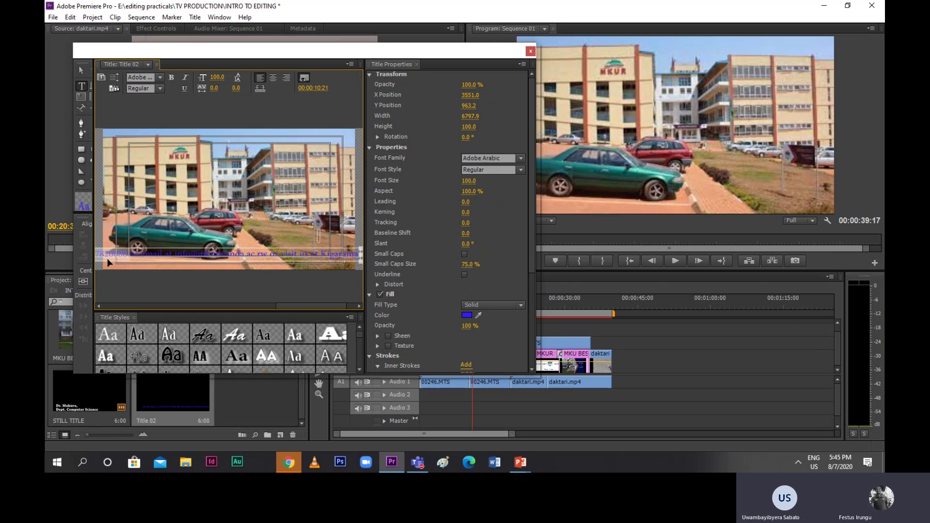
pyautogui.click(118, 77)
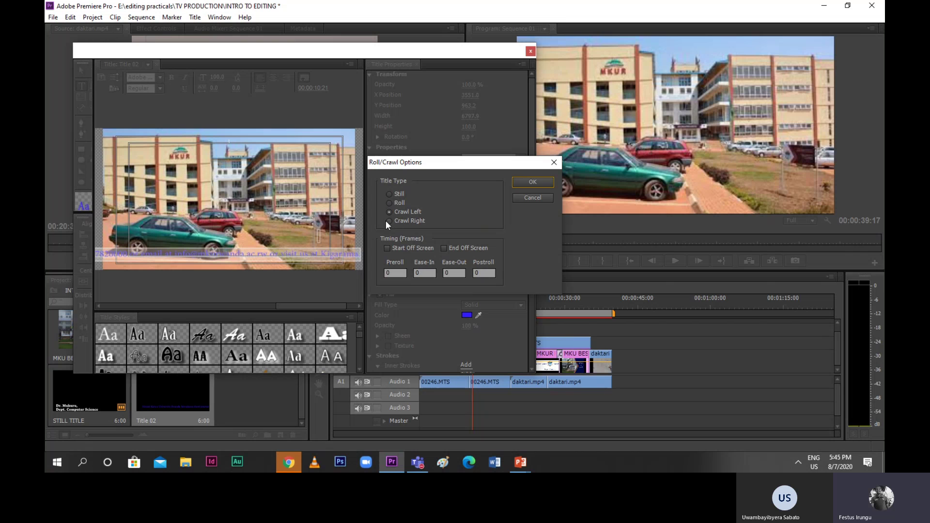
pyautogui.click(387, 249)
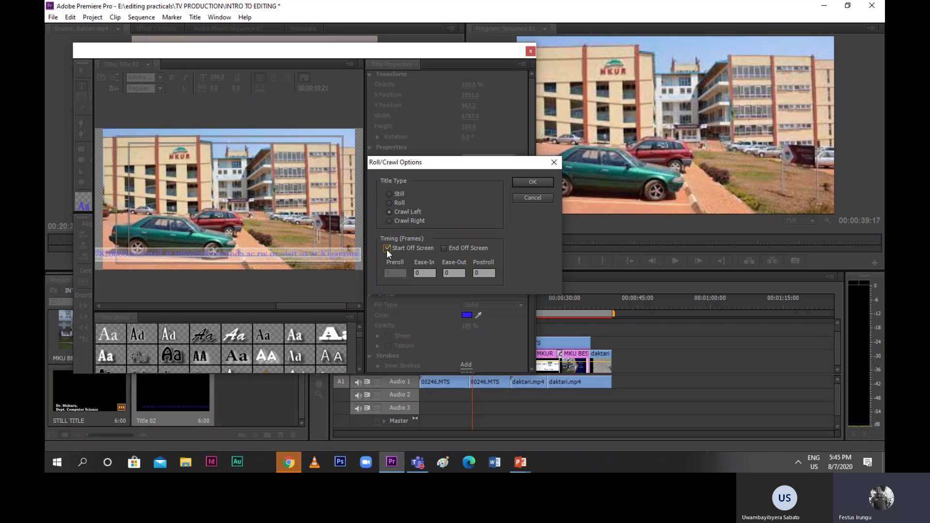
pyautogui.click(444, 248)
pyautogui.click(525, 181)
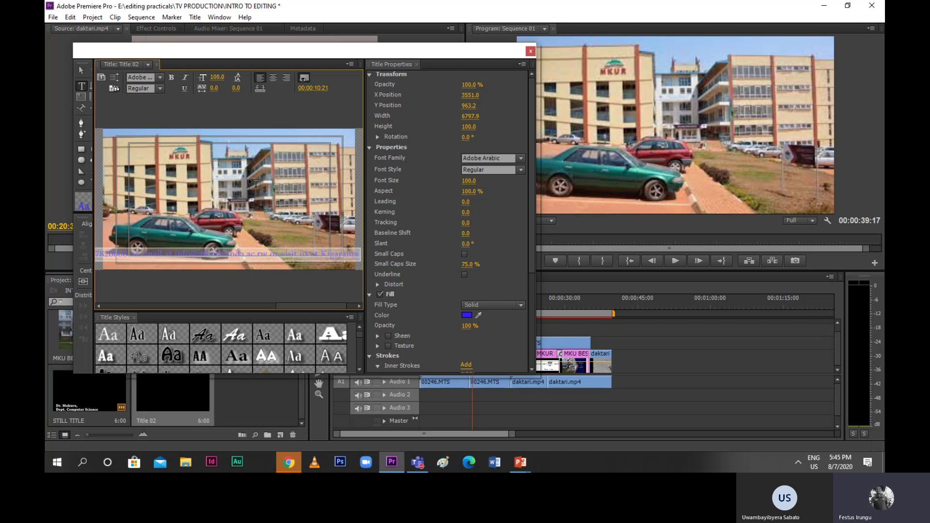
# Close the Titler, put Title 02 on Video 3, and play Sequence 01 from 0
pyautogui.click(531, 50)
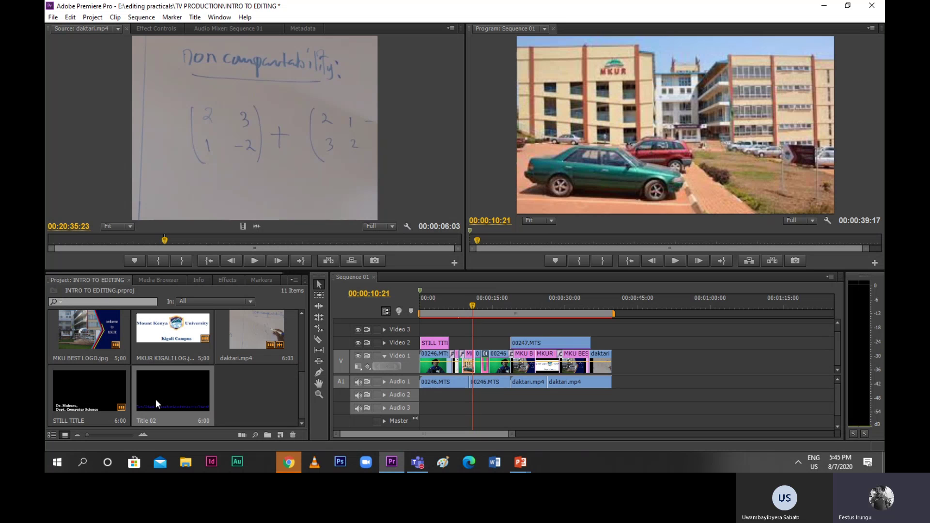
pyautogui.moveTo(155, 399); pyautogui.dragTo(610, 335)
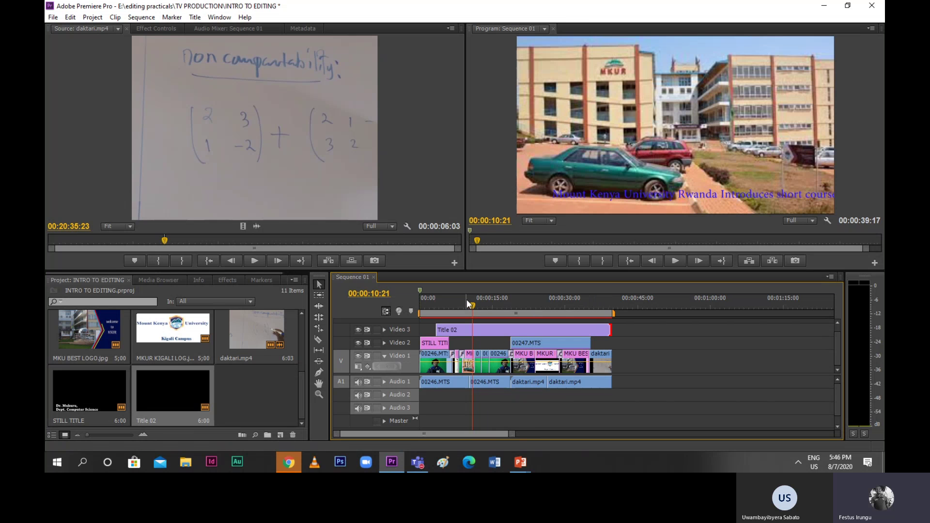
pyautogui.moveTo(469, 303); pyautogui.dragTo(415, 313)
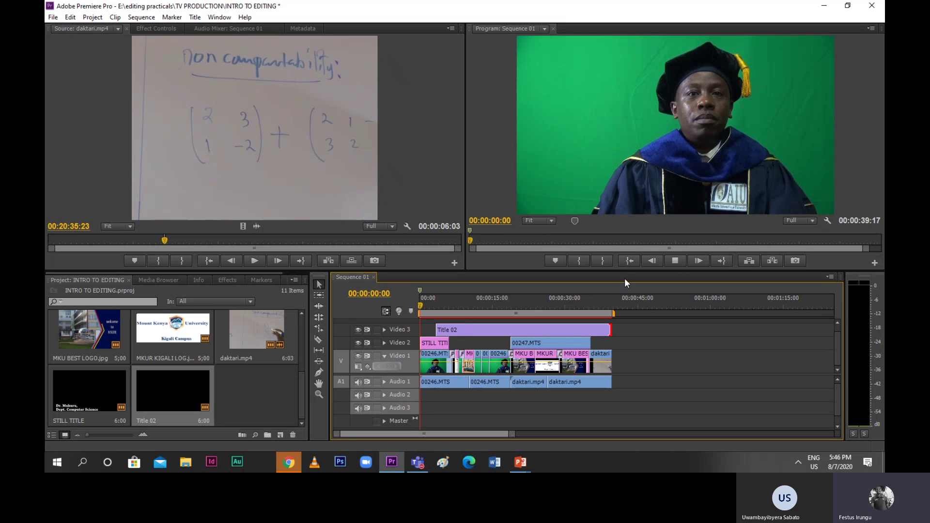
pyautogui.press('space')
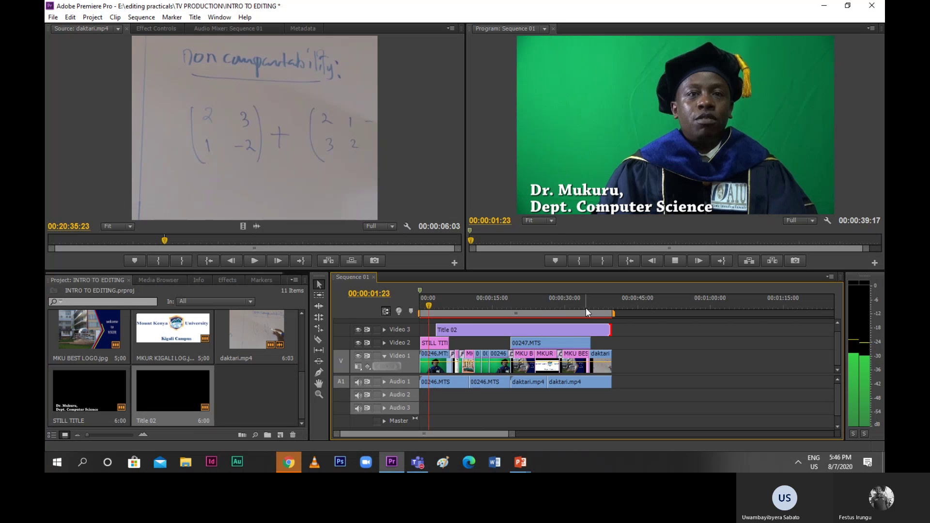
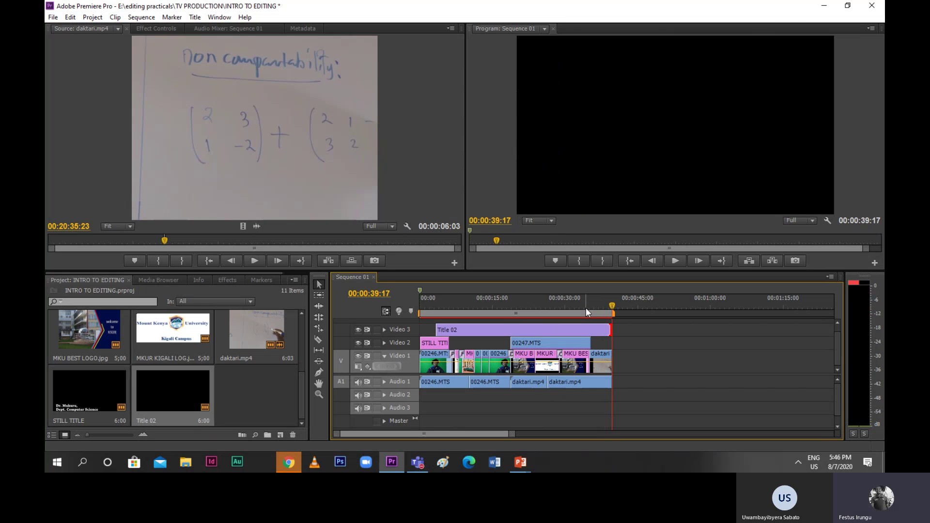
# Replay Sequence 01 from the start and stop at 00:00:01:22 on the speaker's caption
pyautogui.press('Home')
pyautogui.press('space')
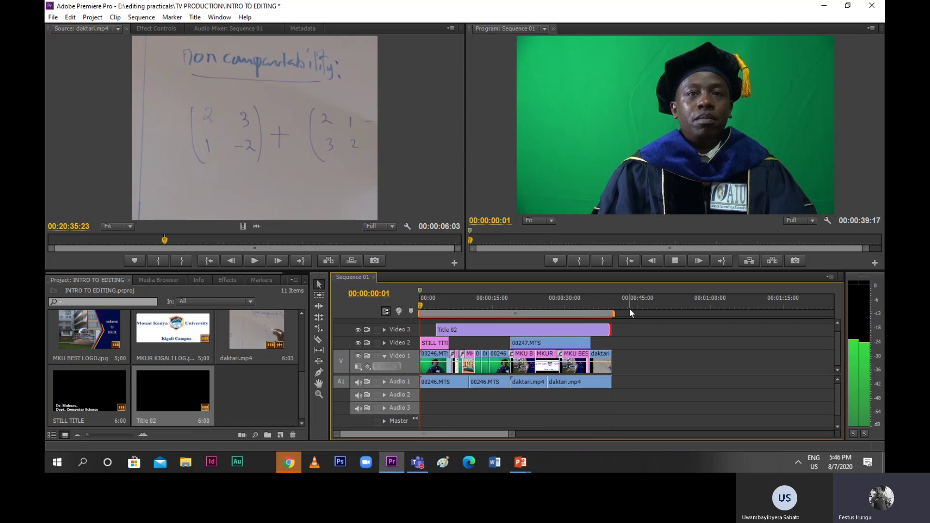
pyautogui.press('space')
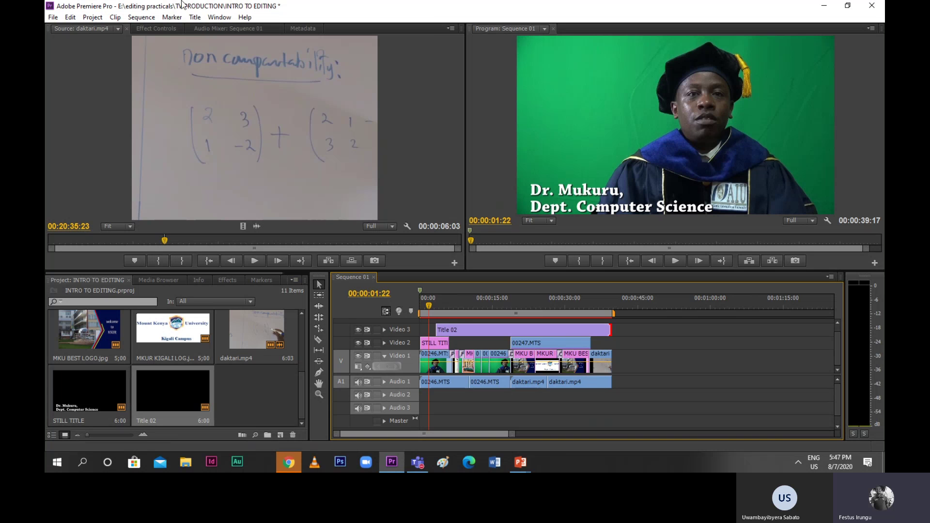
# Create a new Default Roll title and keep the name Title 03
pyautogui.click(192, 18)
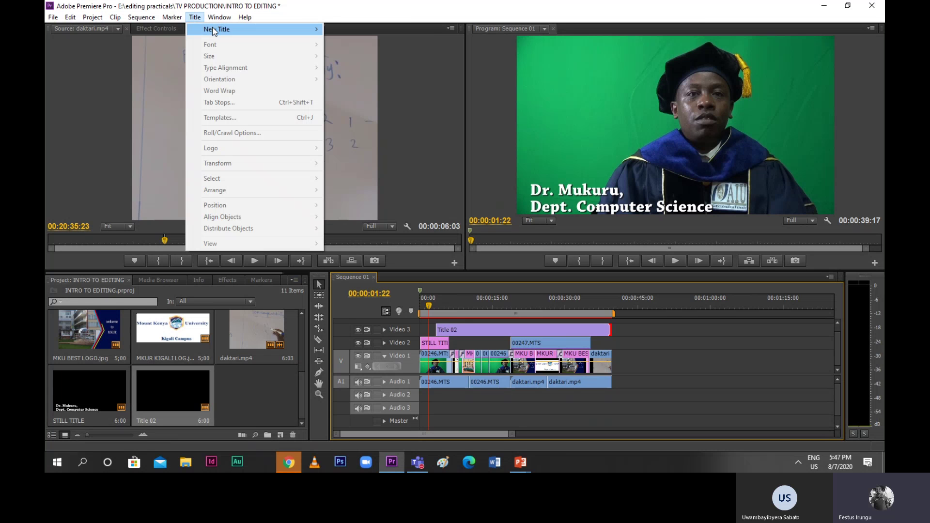
pyautogui.moveTo(215, 30)
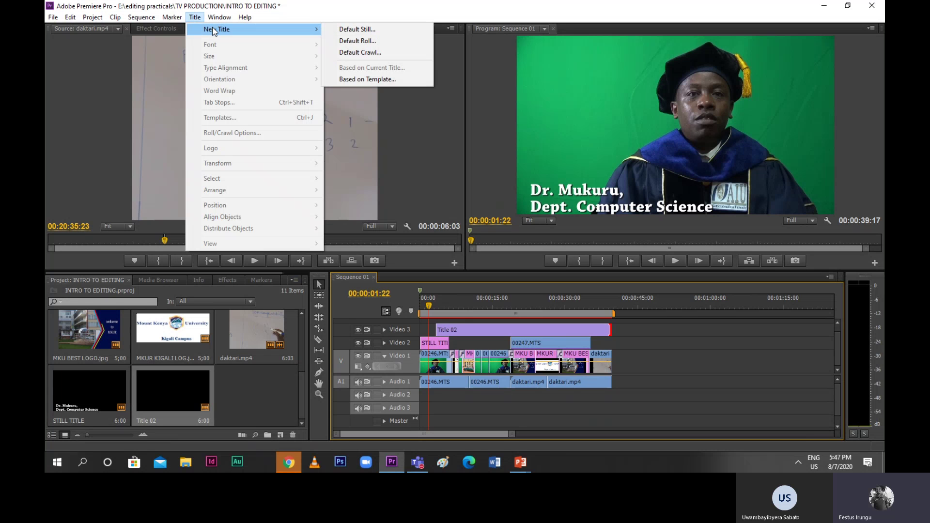
pyautogui.click(360, 41)
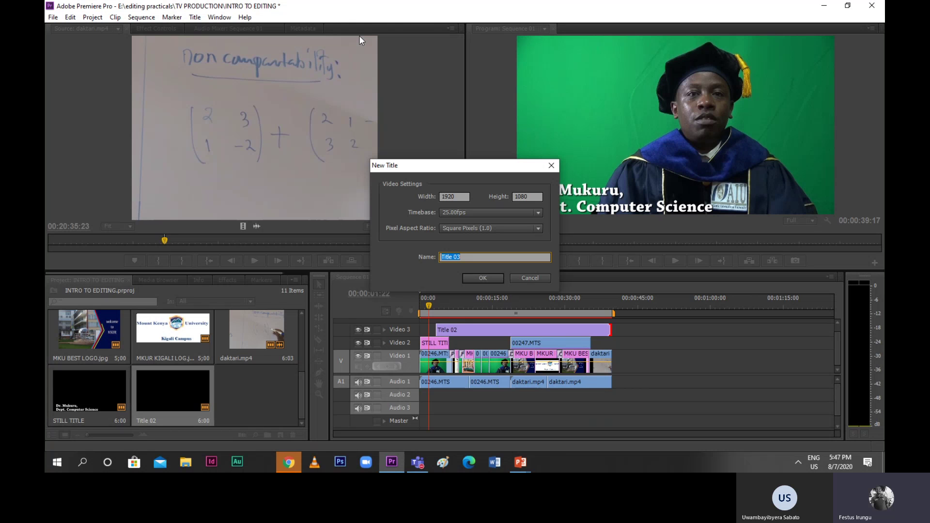
pyautogui.click(484, 277)
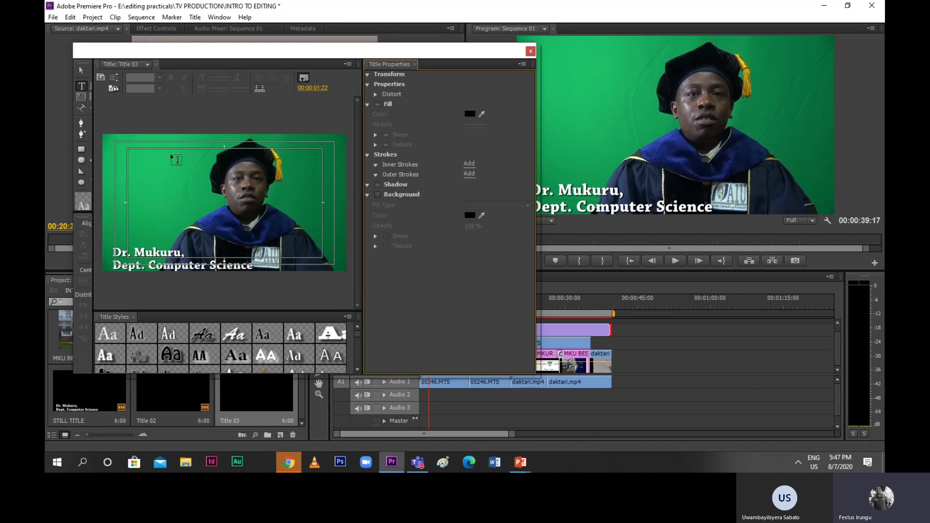
# Type the heading 'Special thanks to:' in the title frame
pyautogui.click(156, 155)
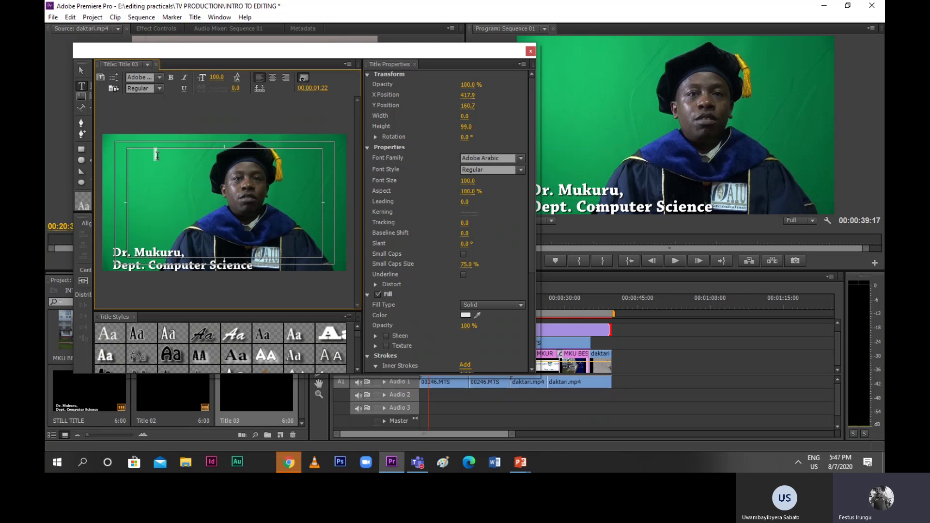
pyautogui.write('pe')
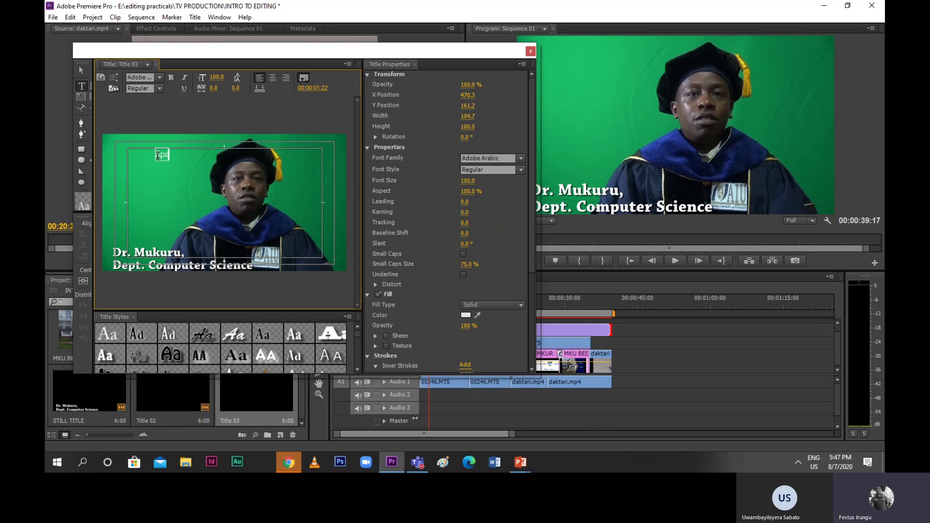
pyautogui.write('cial thank')
pyautogui.press('BackSpace')
pyautogui.write('s ')
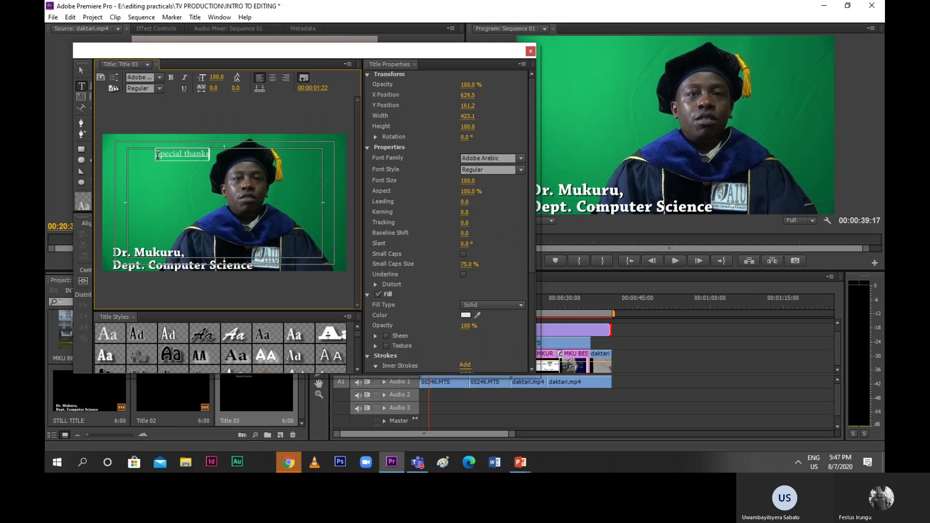
pyautogui.write('t')
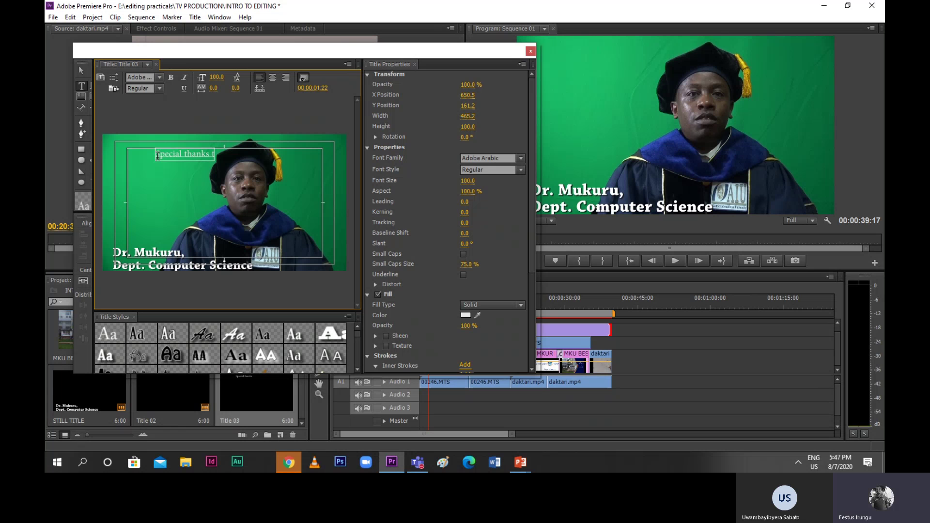
pyautogui.write('o:')
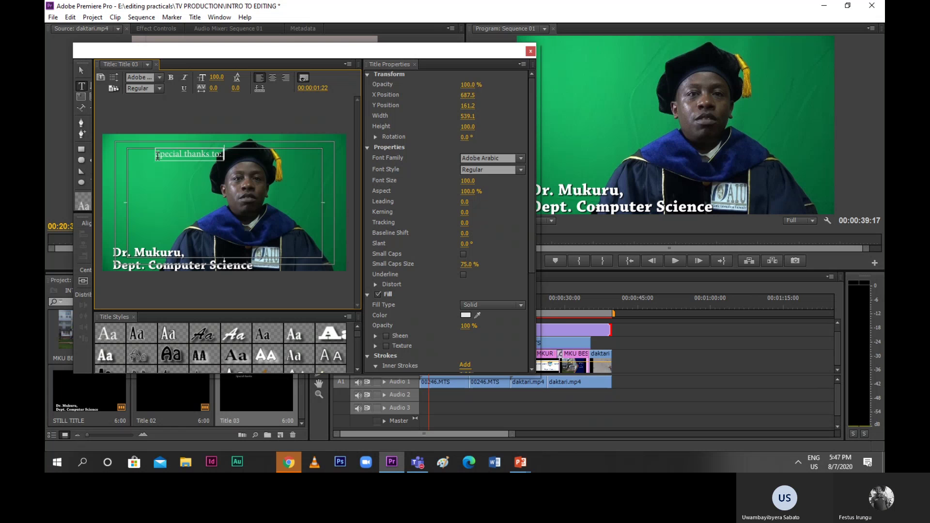
pyautogui.press('Return')
pyautogui.press('Return')
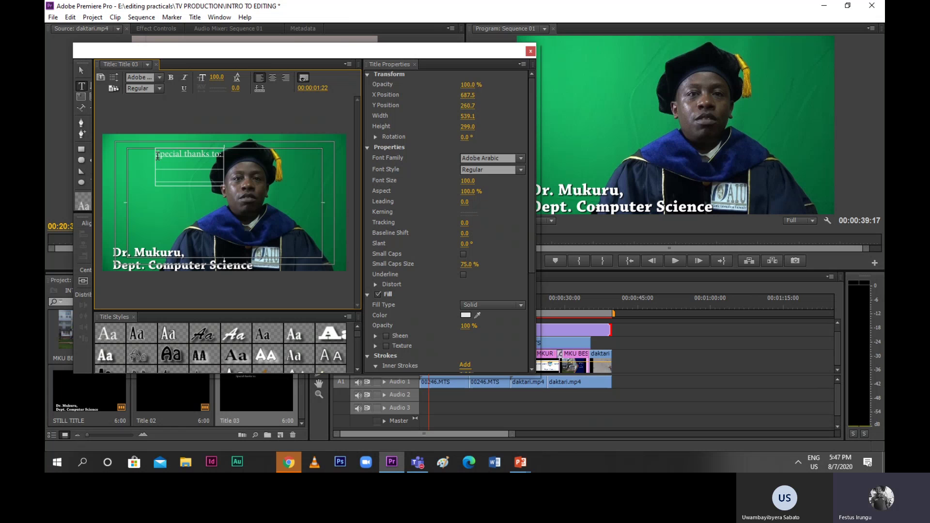
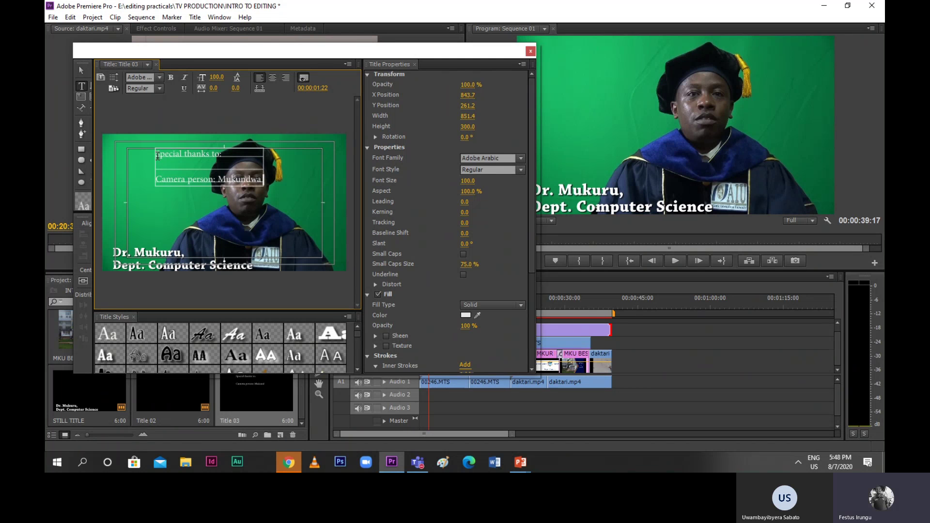
# Add a Camera person credit line with their name and begin the Video Editor line
pyautogui.press('Return')
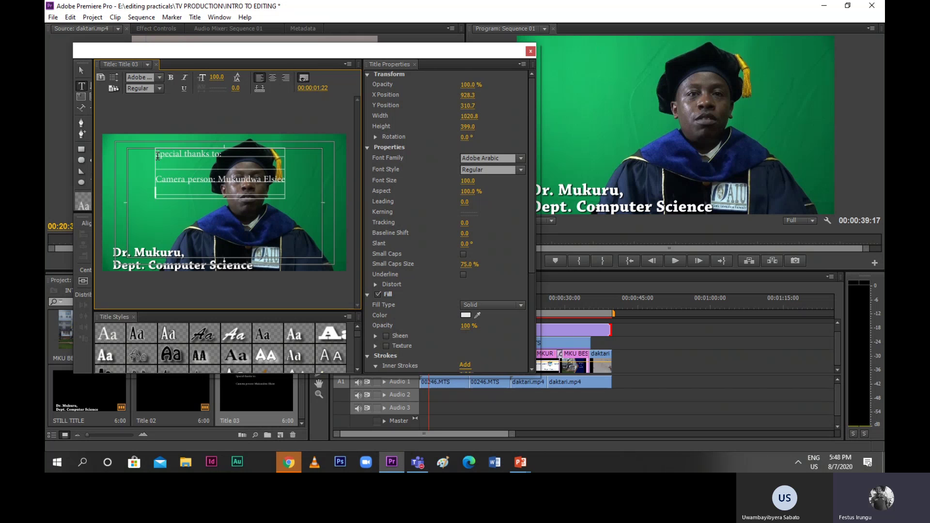
pyautogui.write('Video Edit')
pyautogui.write('or')
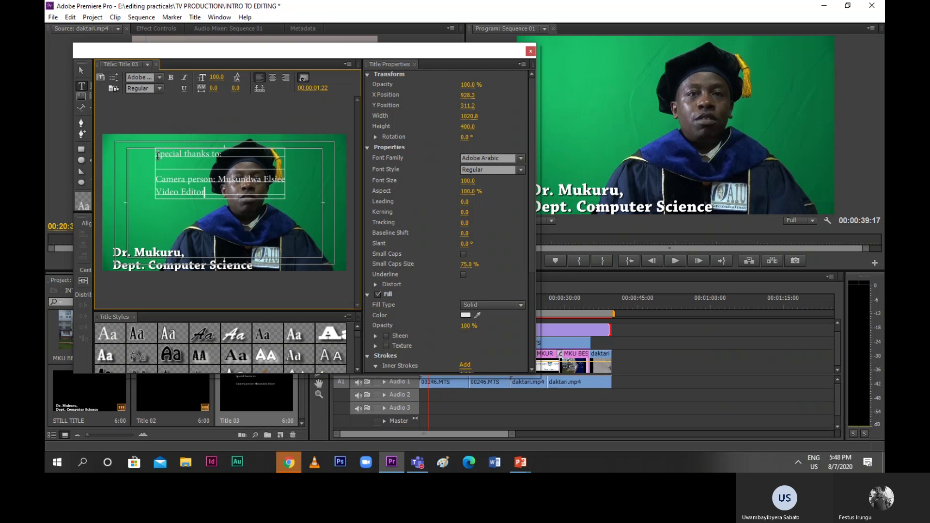
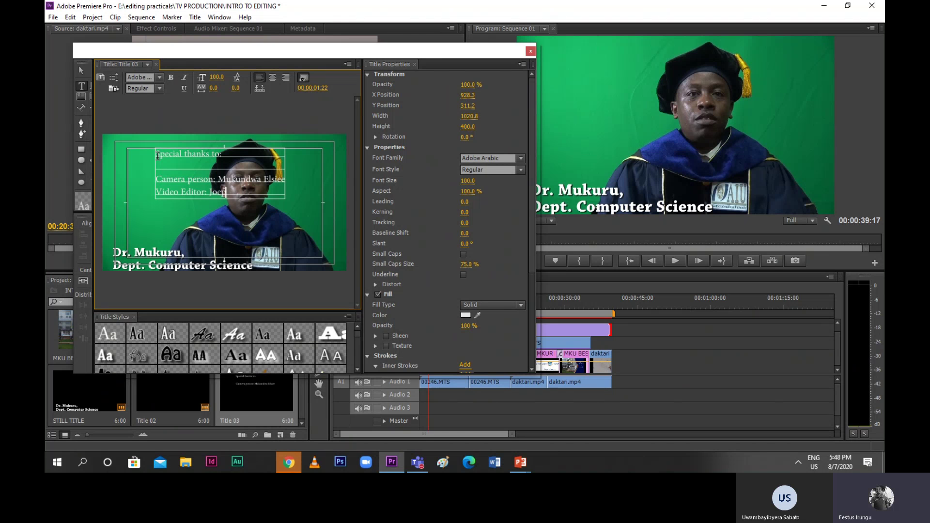
# Finish the Video Editor's name and add a Script writer line with the writer's capitalised full name
pyautogui.press('BackSpace')
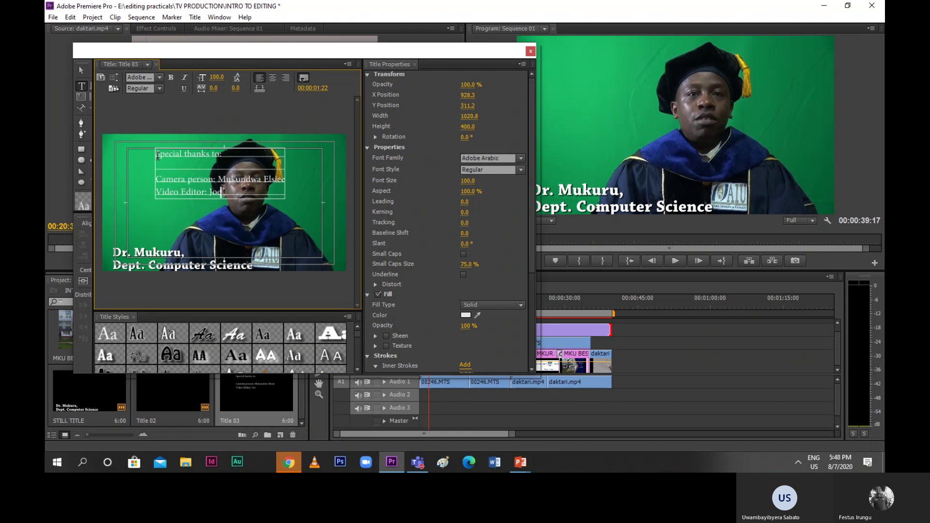
pyautogui.press('Return')
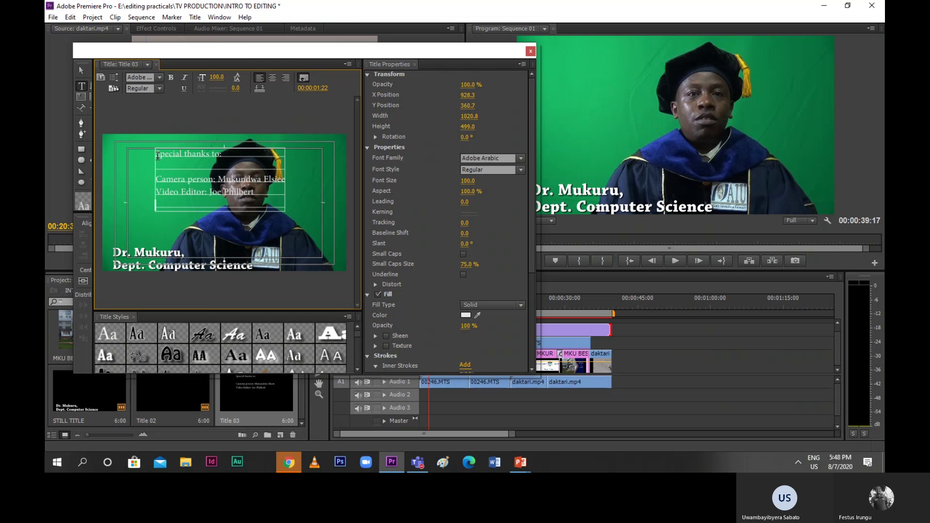
pyautogui.write('Scr')
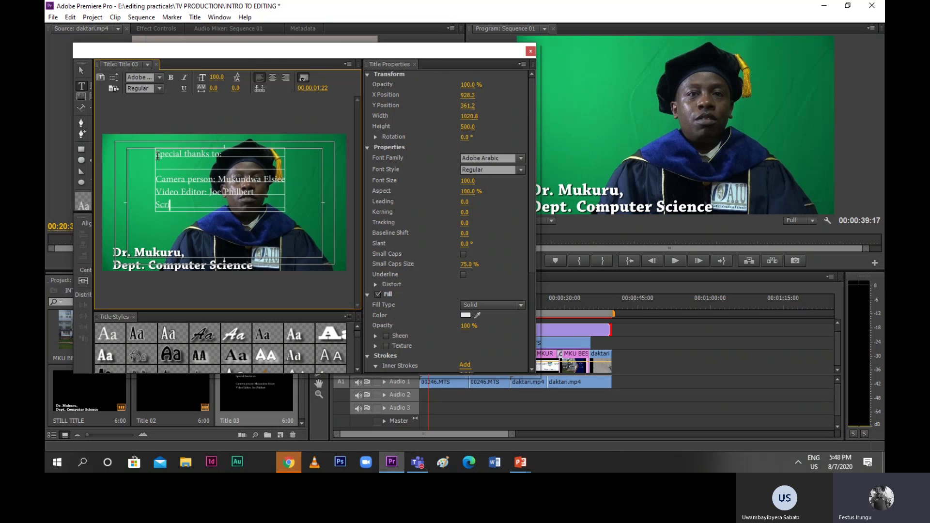
pyautogui.write('ipt wr')
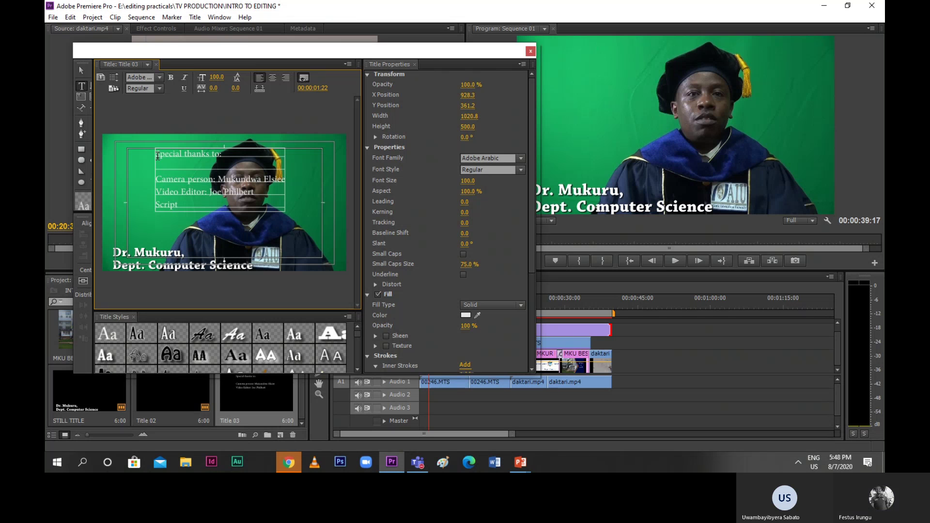
pyautogui.write('iter')
pyautogui.press('BackSpace')
pyautogui.press('BackSpace')
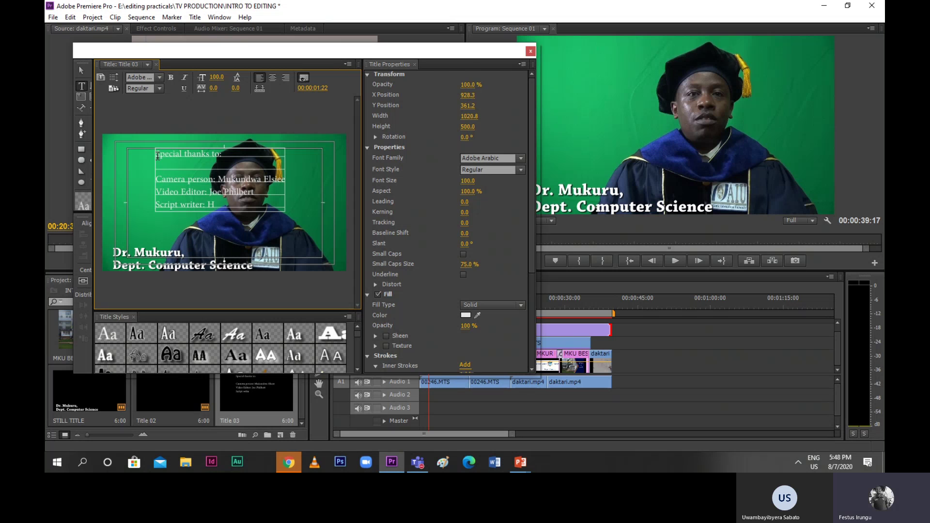
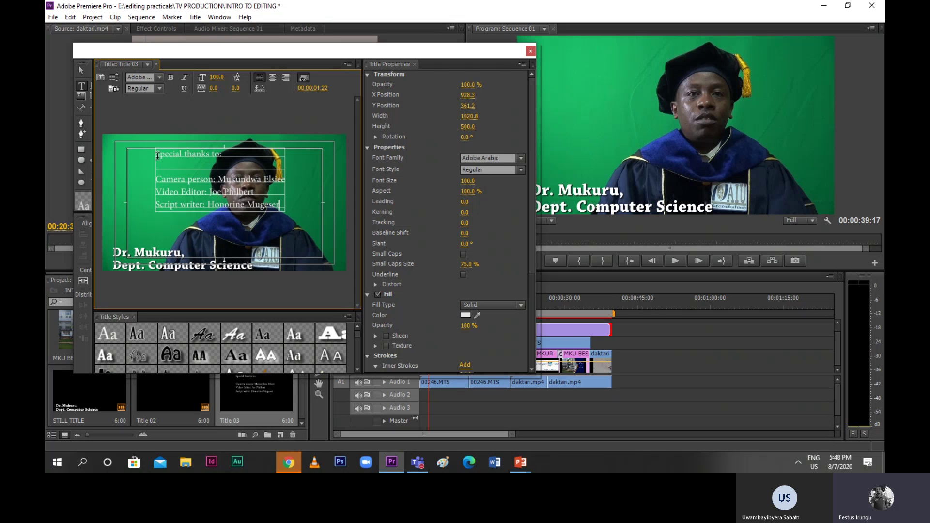
# Add a blank line and type the closing line 'Copyright of MKUR'
pyautogui.press('Return')
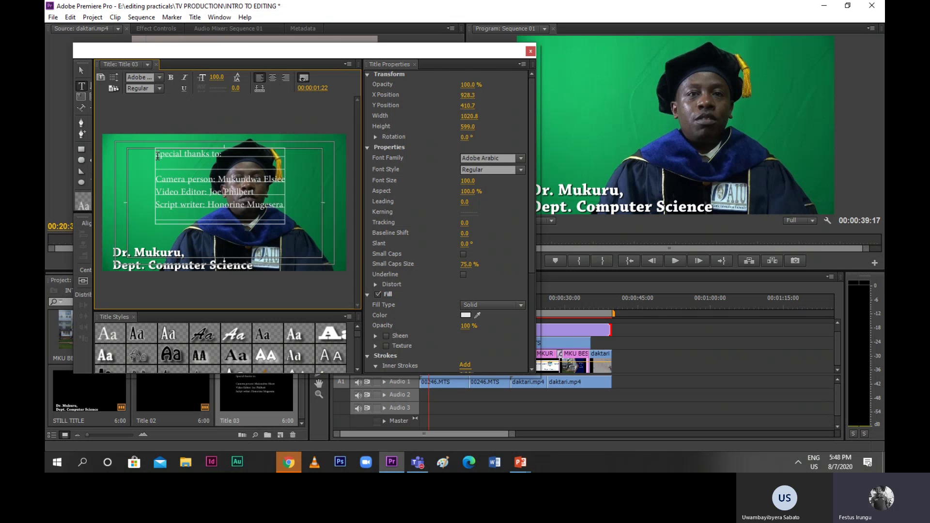
pyautogui.press('Return')
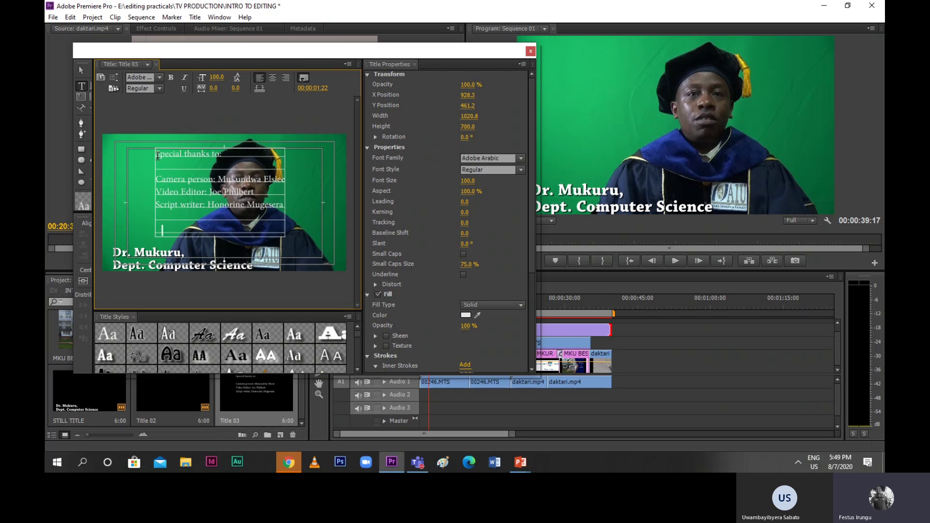
pyautogui.write('@')
pyautogui.press('BackSpace')
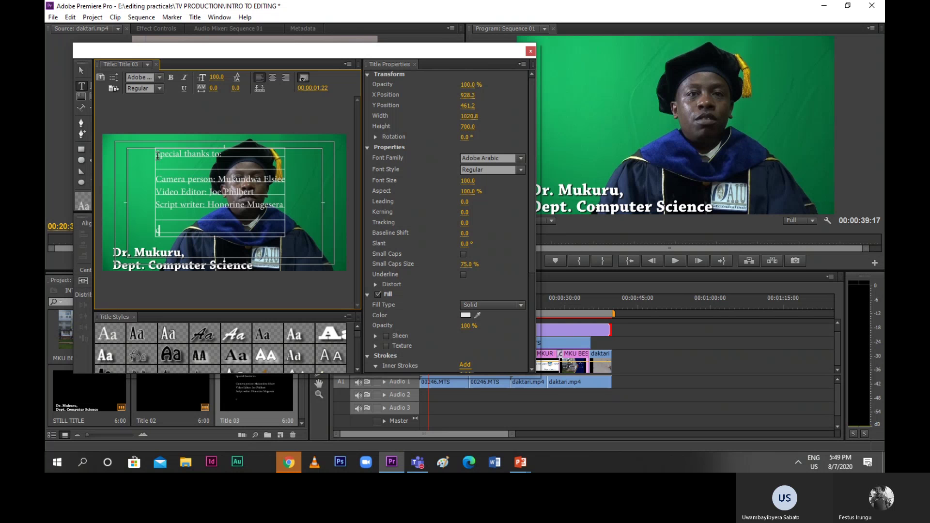
pyautogui.write('(c)')
pyautogui.press('Left')
pyautogui.write('(')
pyautogui.moveTo(157, 229); pyautogui.dragTo(167, 231)
pyautogui.click(167, 231)
pyautogui.moveTo(166, 231); pyautogui.dragTo(158, 233)
pyautogui.press('BackSpace')
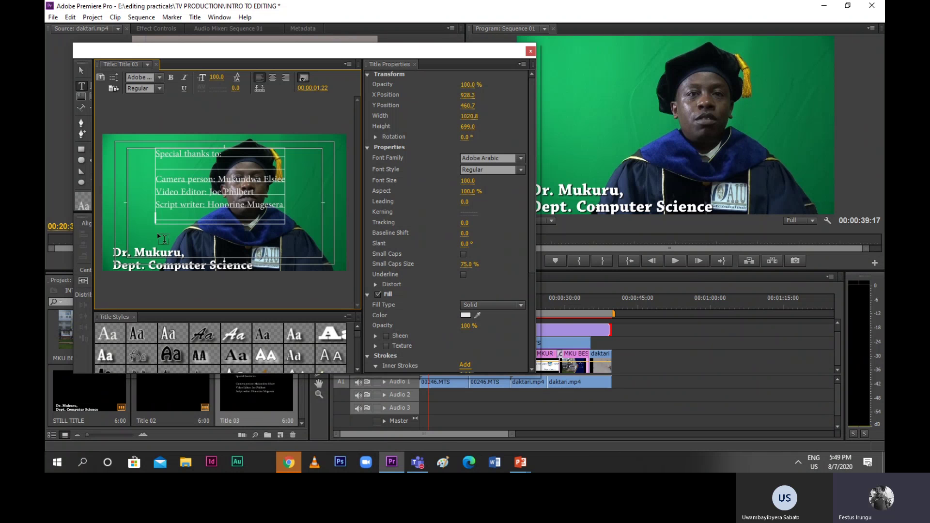
pyautogui.write('Cop')
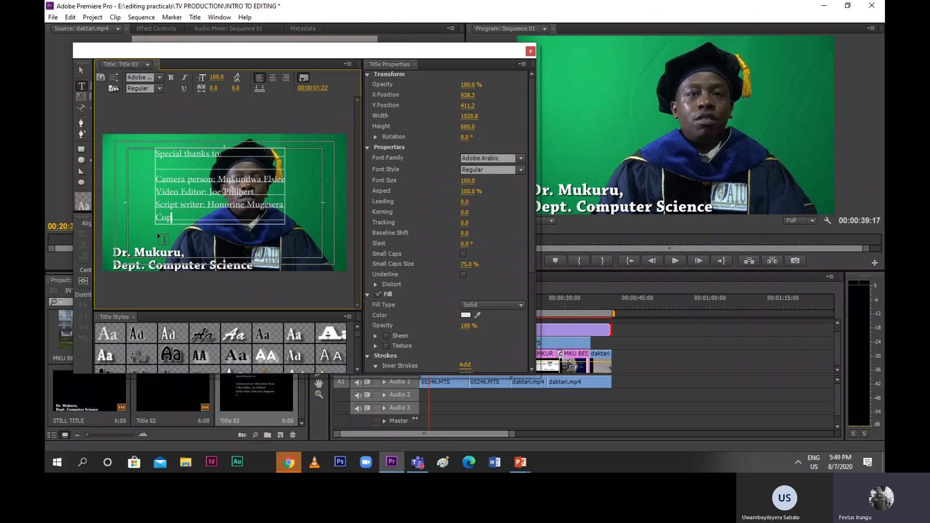
pyautogui.write('yri')
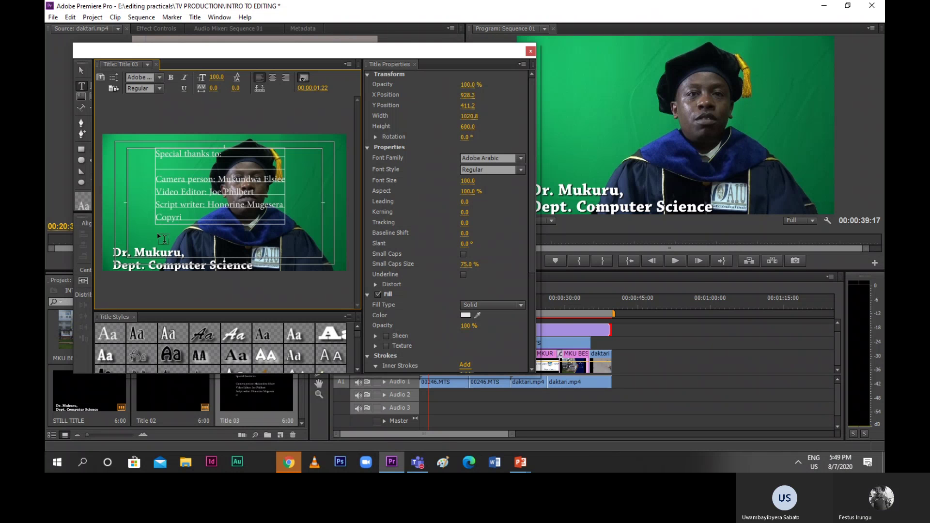
pyautogui.write('ght c')
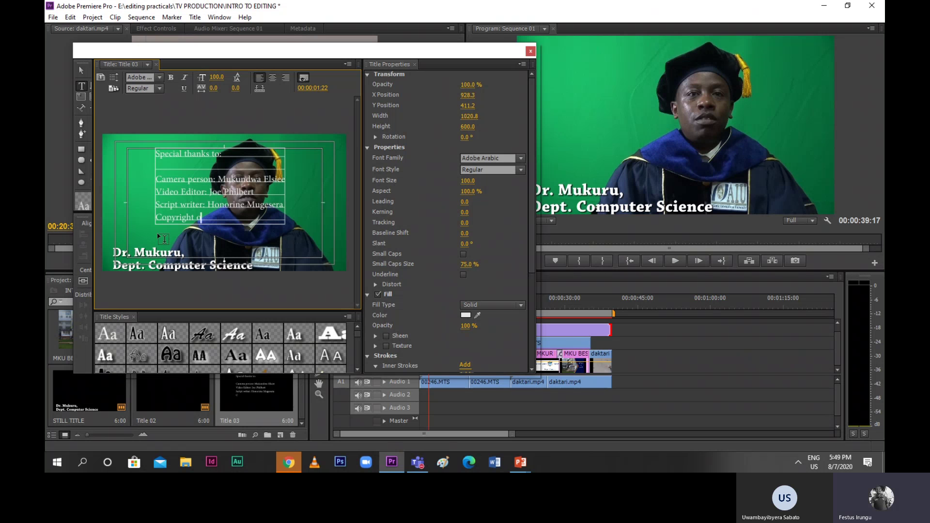
pyautogui.write('f MKUR')
# Select all the credits text and preview title styles such as OCR A, Caslon Pro and Hobo
pyautogui.moveTo(235, 219); pyautogui.dragTo(169, 167)
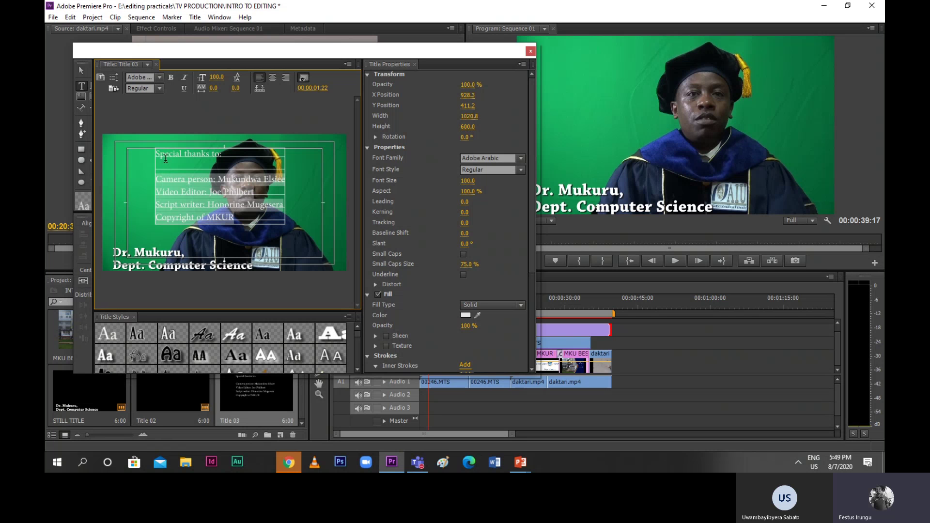
pyautogui.doubleClick(164, 155)
pyautogui.hotkey('ctrl', 'a')
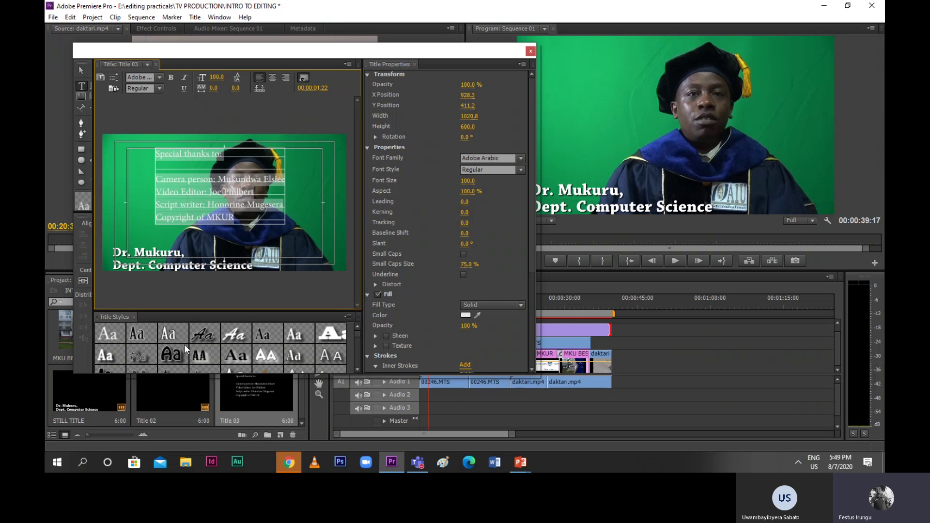
pyautogui.scroll(-1, 184, 344)
pyautogui.click(242, 363)
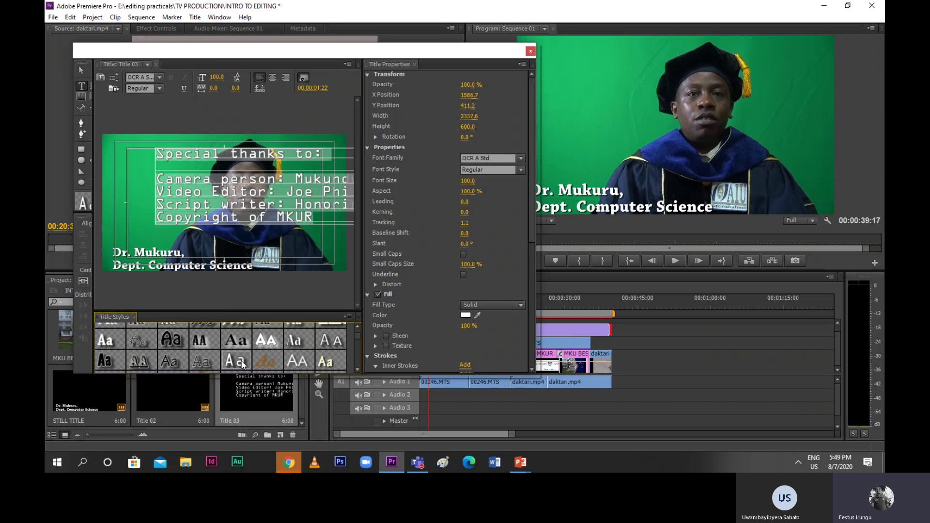
pyautogui.click(196, 363)
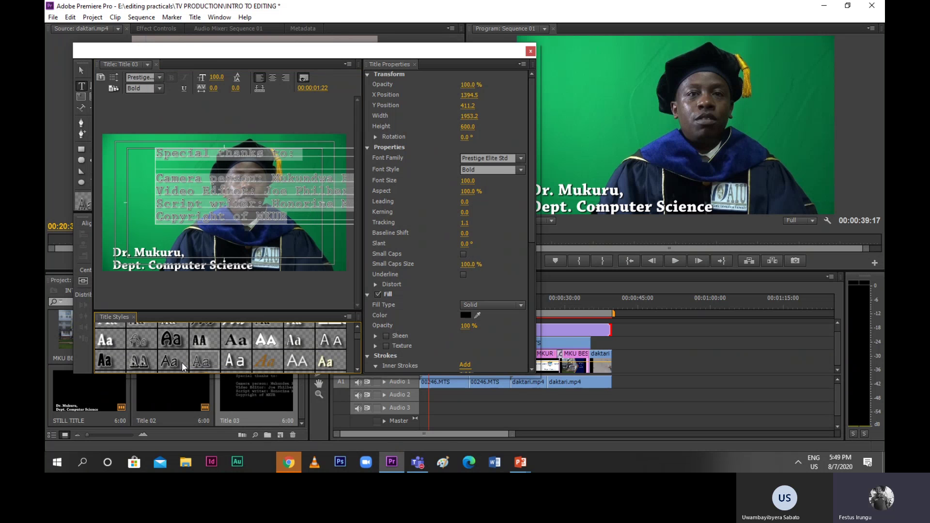
pyautogui.click(259, 364)
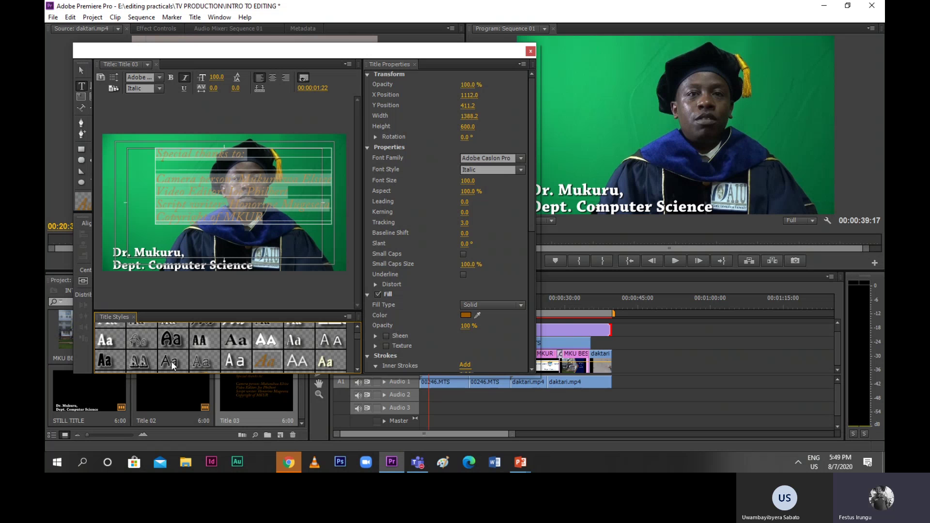
pyautogui.click(152, 361)
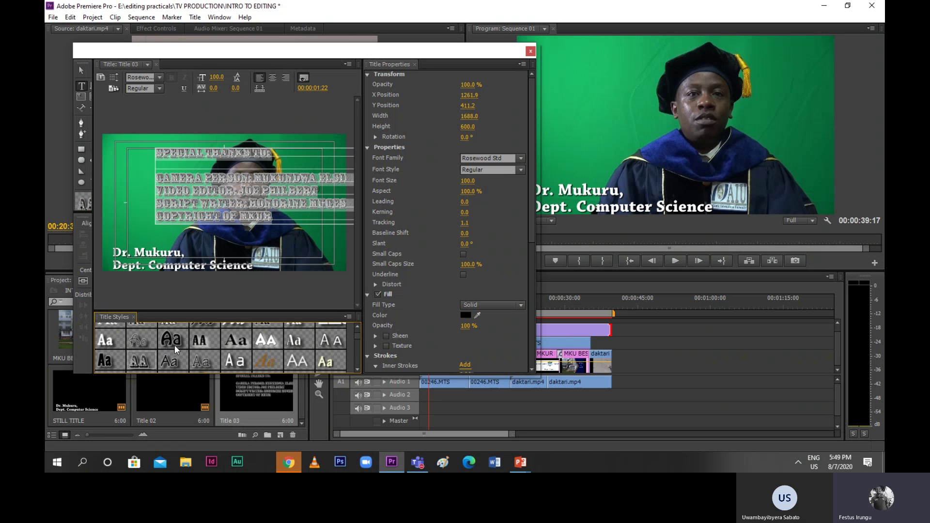
pyautogui.scroll(-2, 174, 345)
pyautogui.click(205, 359)
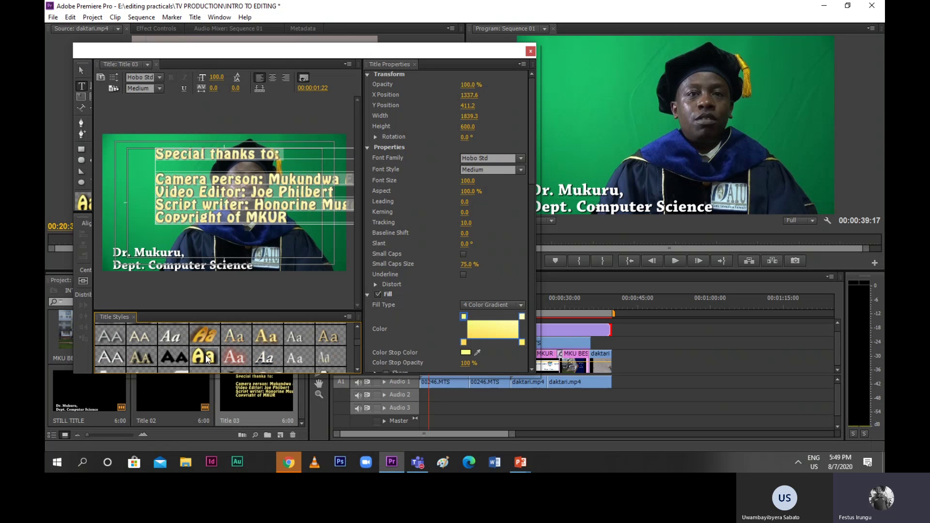
pyautogui.click(246, 359)
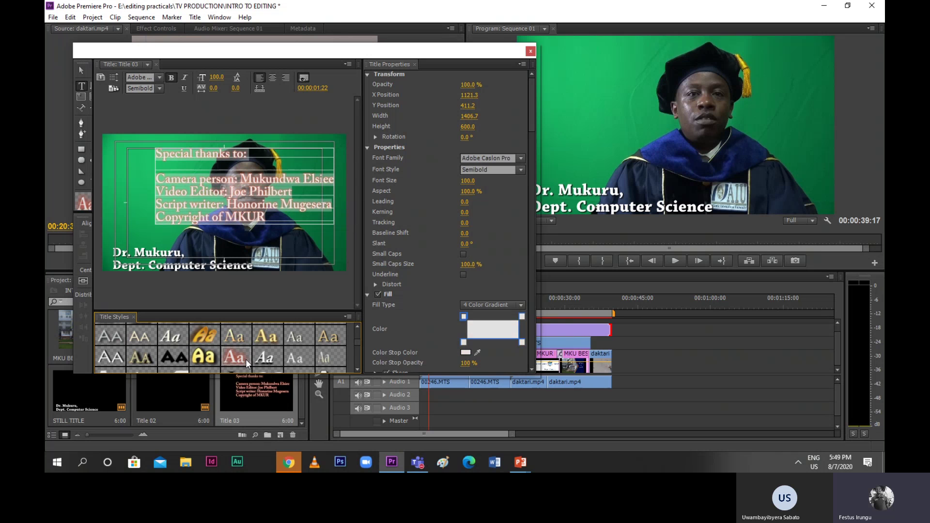
pyautogui.scroll(-2, 245, 359)
pyautogui.click(232, 360)
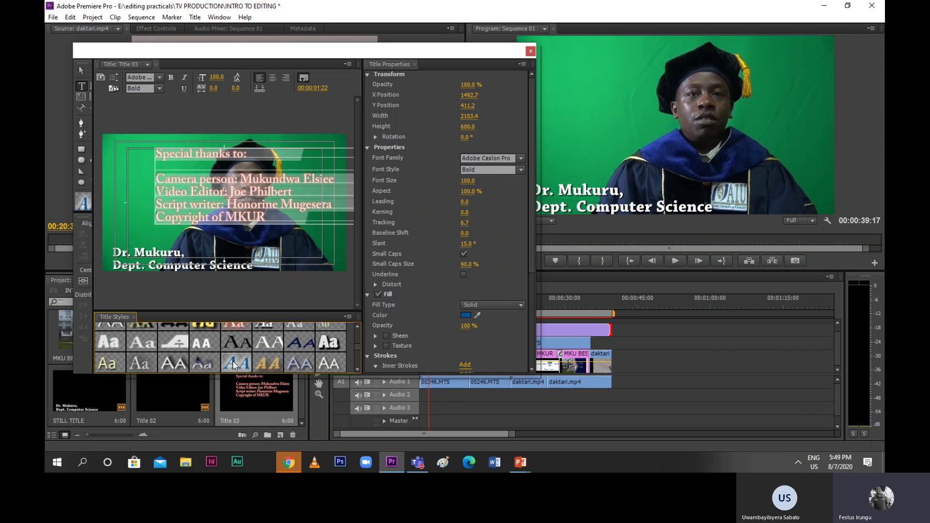
pyautogui.scroll(-2, 233, 361)
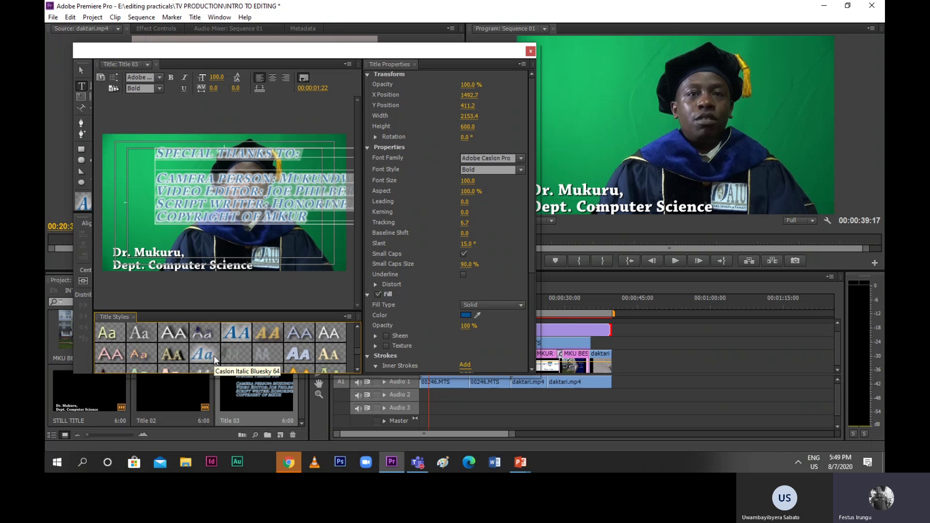
pyautogui.click(213, 355)
# Settle on the plain, light Myriad Pro Regular style for the credits
pyautogui.scroll(-2, 213, 356)
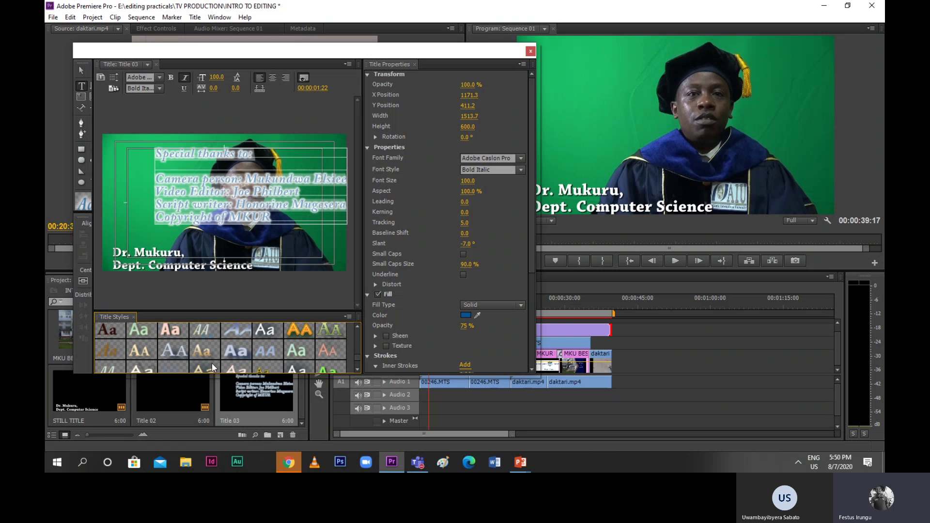
pyautogui.scroll(-2, 211, 362)
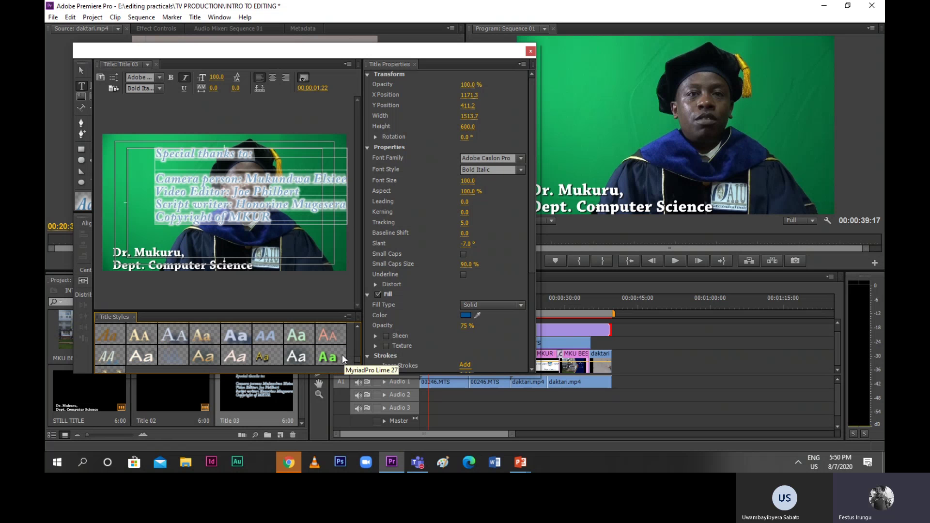
pyautogui.click(329, 356)
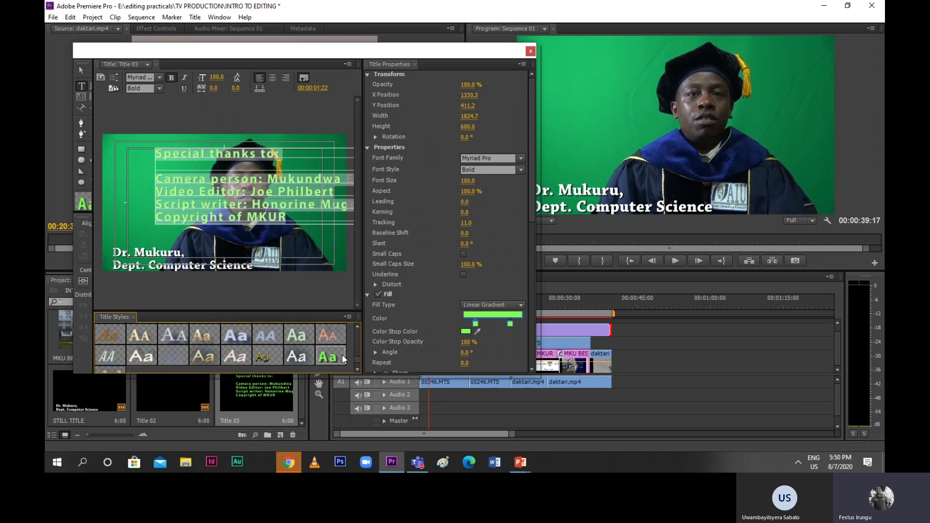
pyautogui.click(167, 364)
pyautogui.scroll(2, 145, 352)
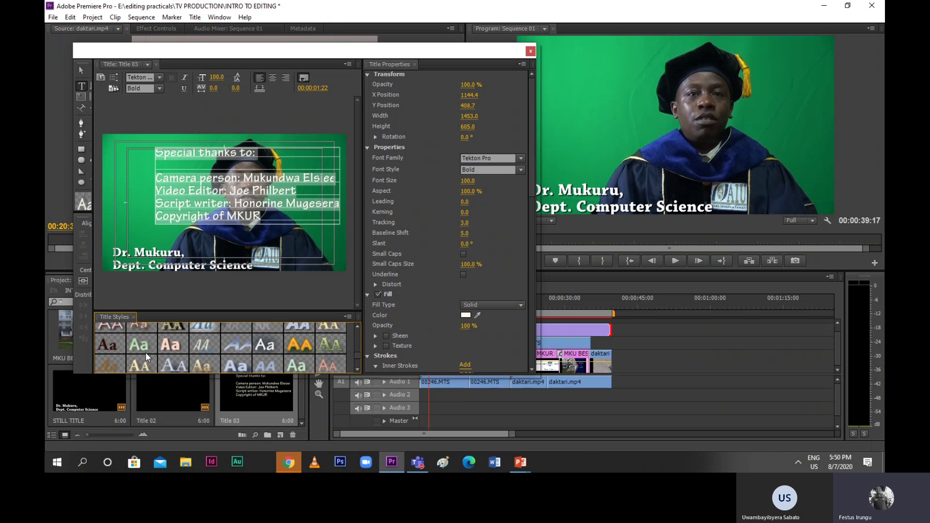
pyautogui.click(144, 351)
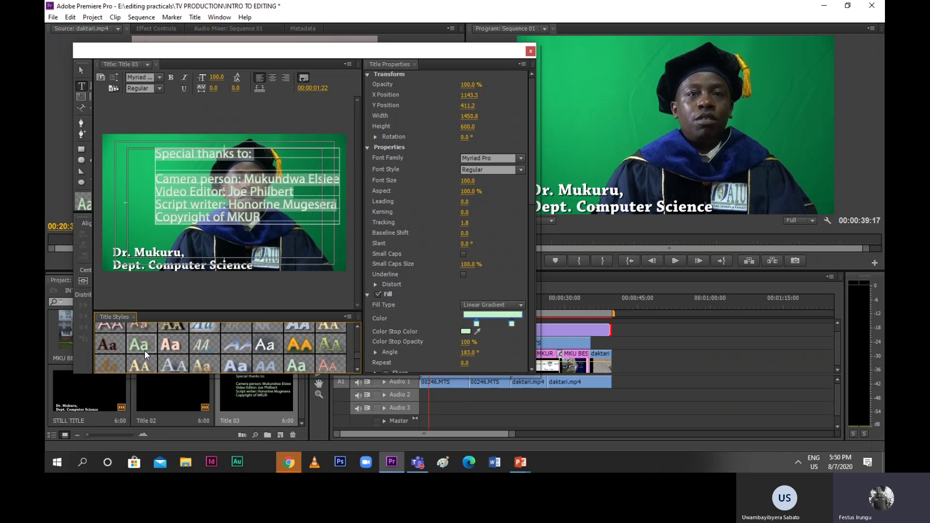
pyautogui.click(116, 347)
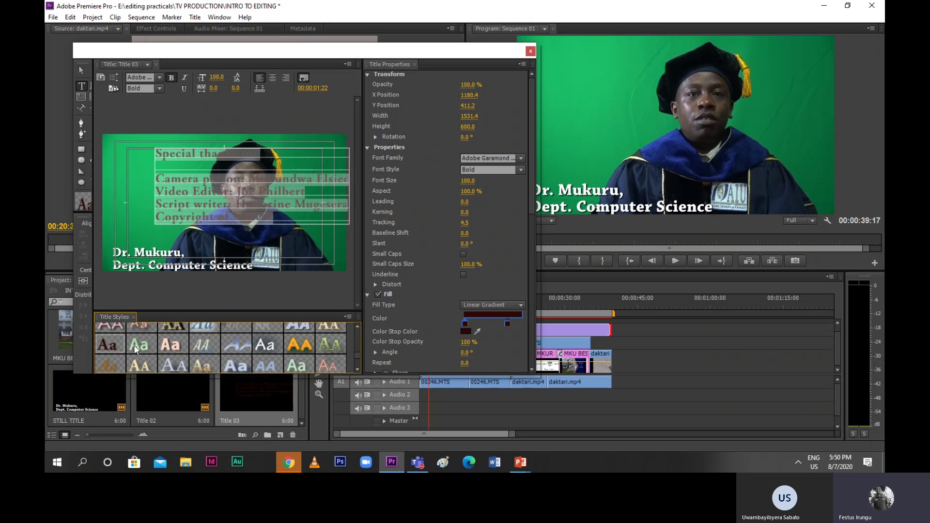
pyautogui.scroll(1, 153, 343)
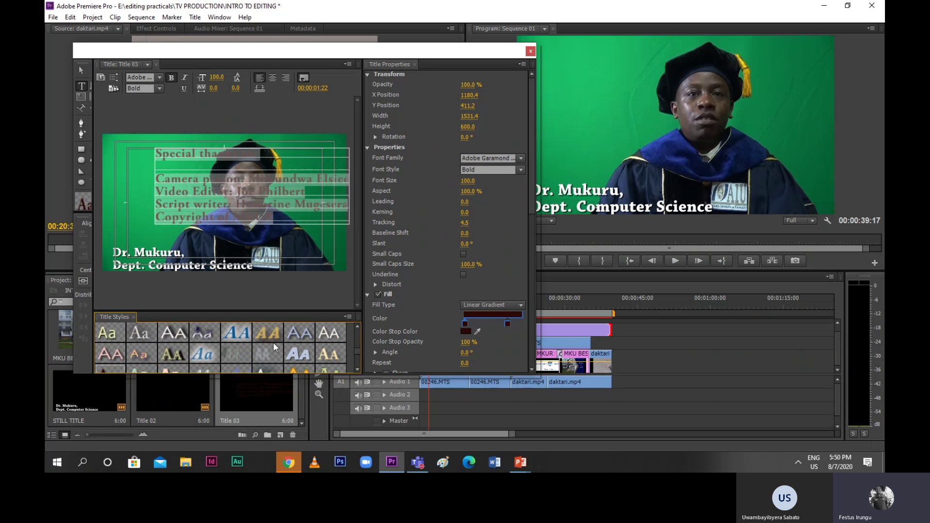
pyautogui.click(116, 335)
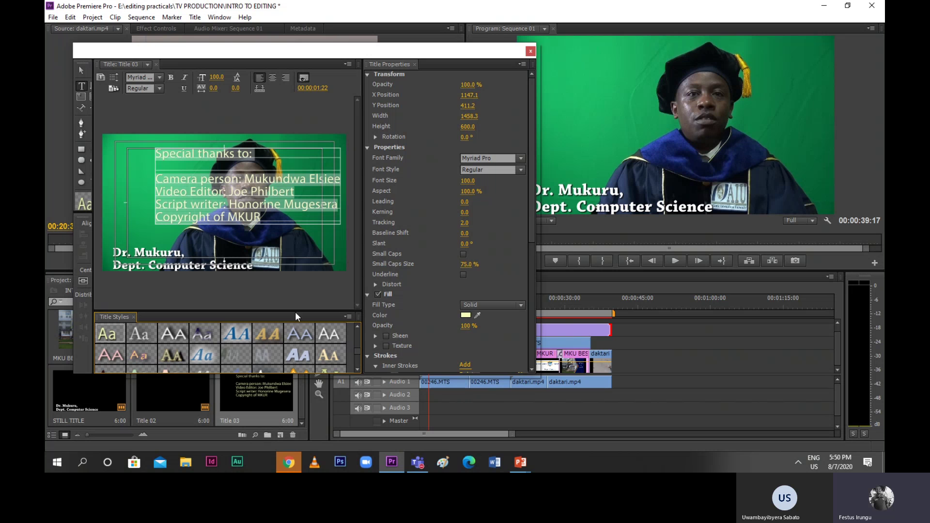
# Reselect the whole credits text block in the title
pyautogui.click(147, 177)
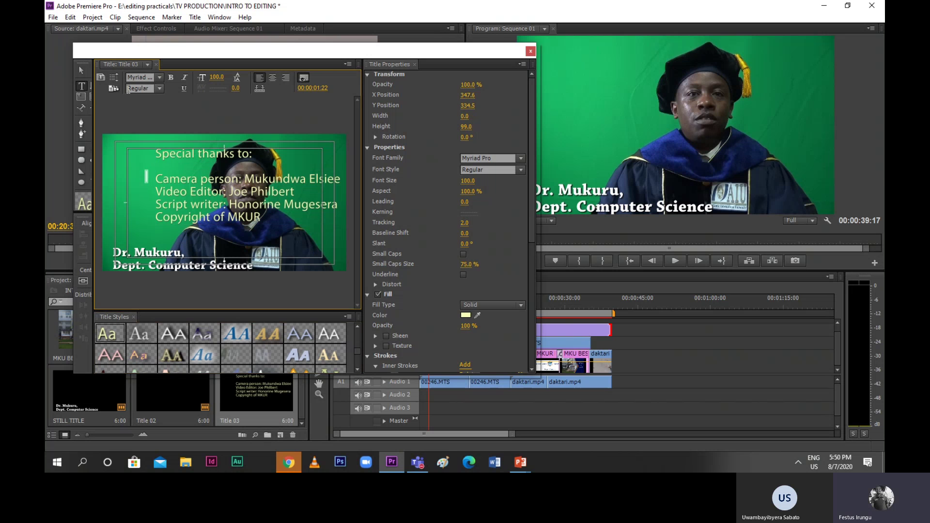
pyautogui.click(176, 154)
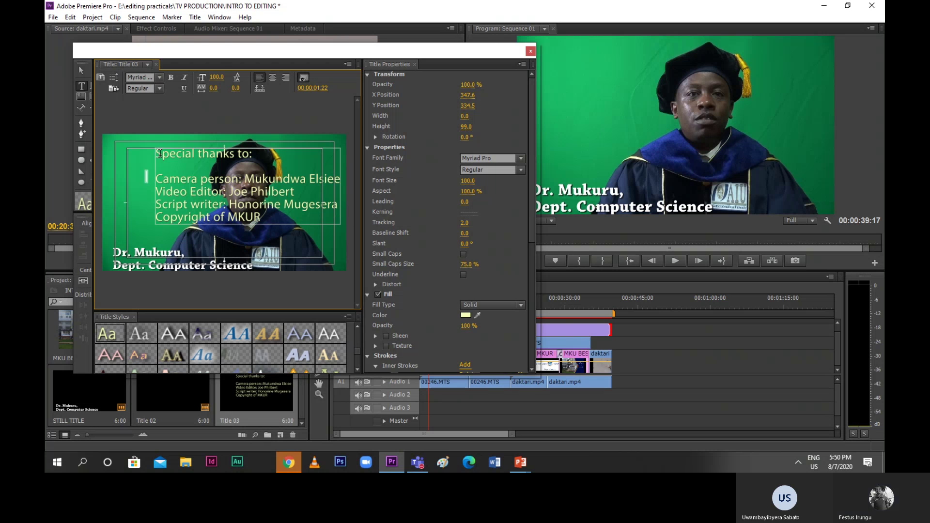
pyautogui.doubleClick(176, 153)
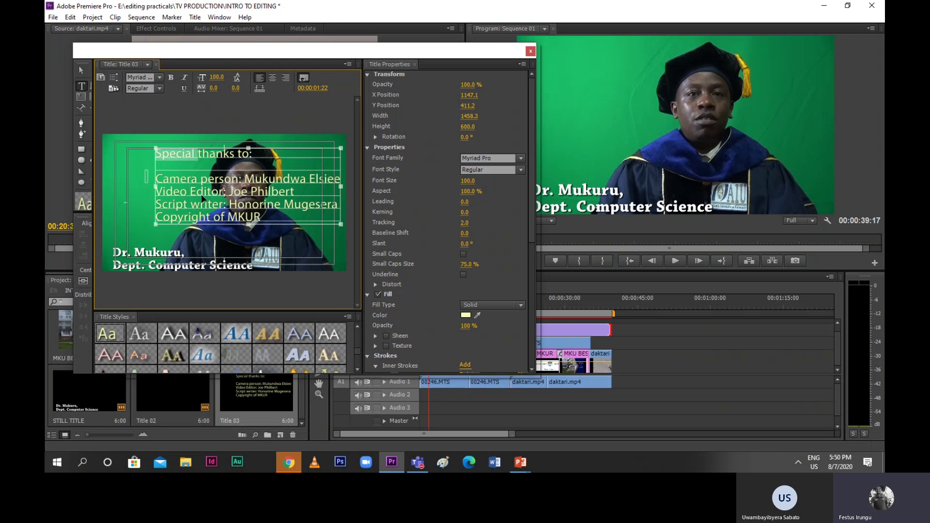
pyautogui.hotkey('ctrl', 'a')
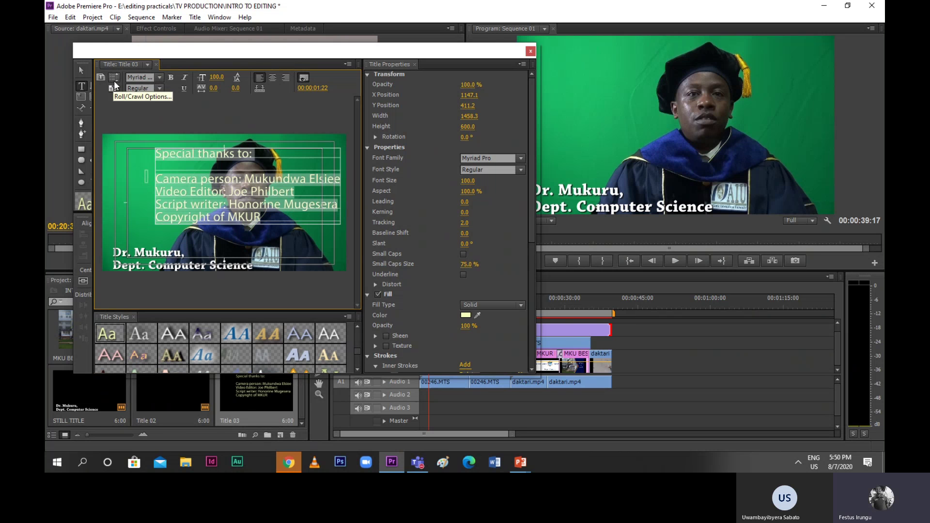
# Make Title 03 a Roll title with Start Off Screen and End Off Screen enabled
pyautogui.click(114, 78)
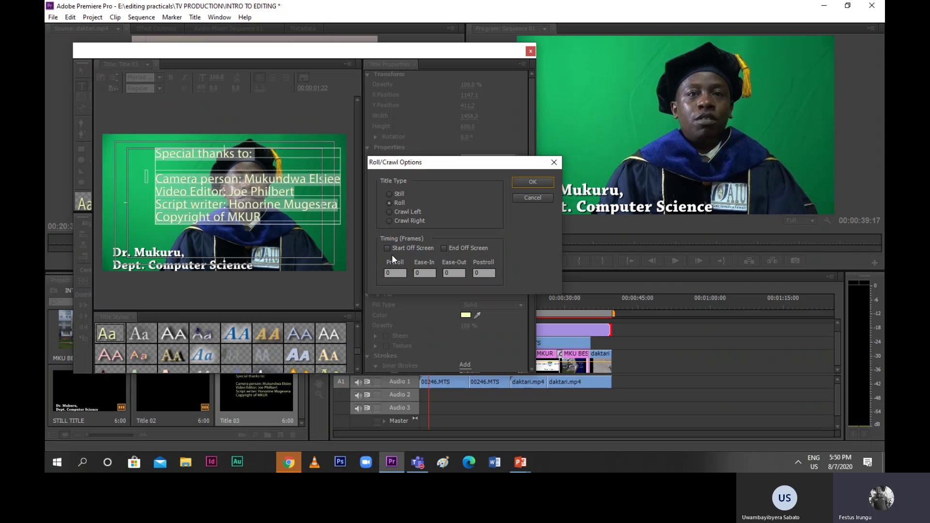
pyautogui.click(387, 247)
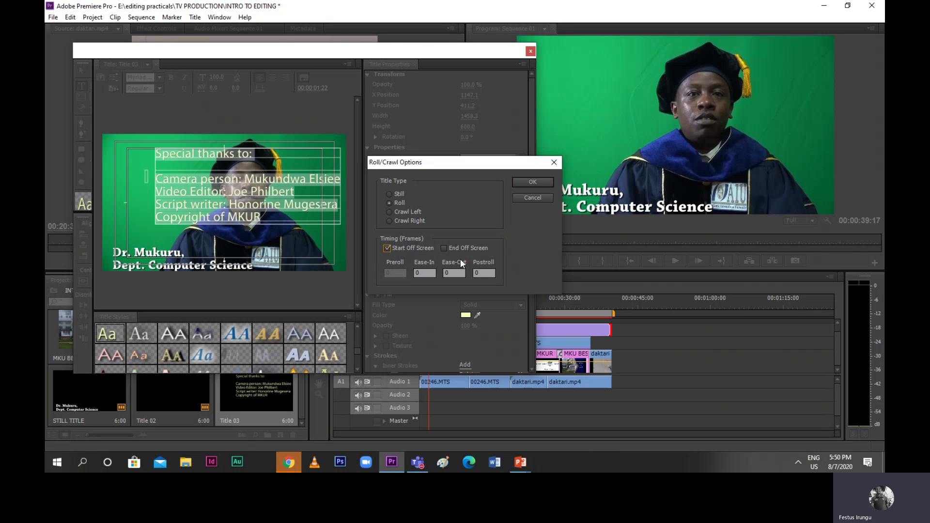
pyautogui.click(445, 248)
pyautogui.click(530, 183)
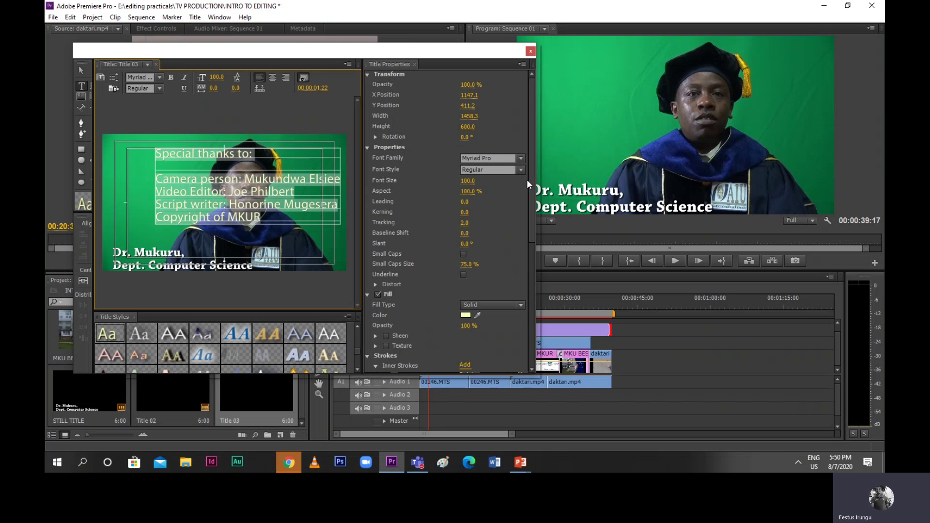
# Close the Titler and place Title 03 on Video 1 after the daktari clip
pyautogui.click(531, 51)
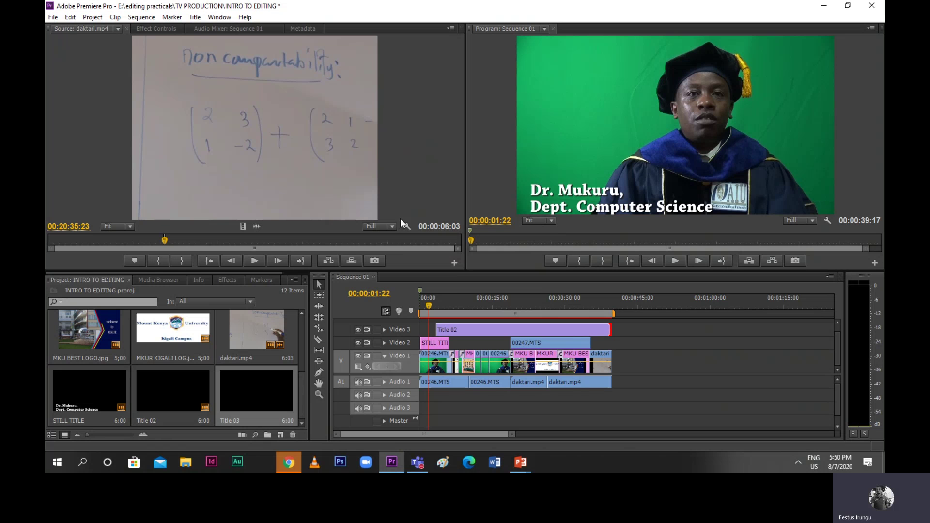
pyautogui.click(244, 394)
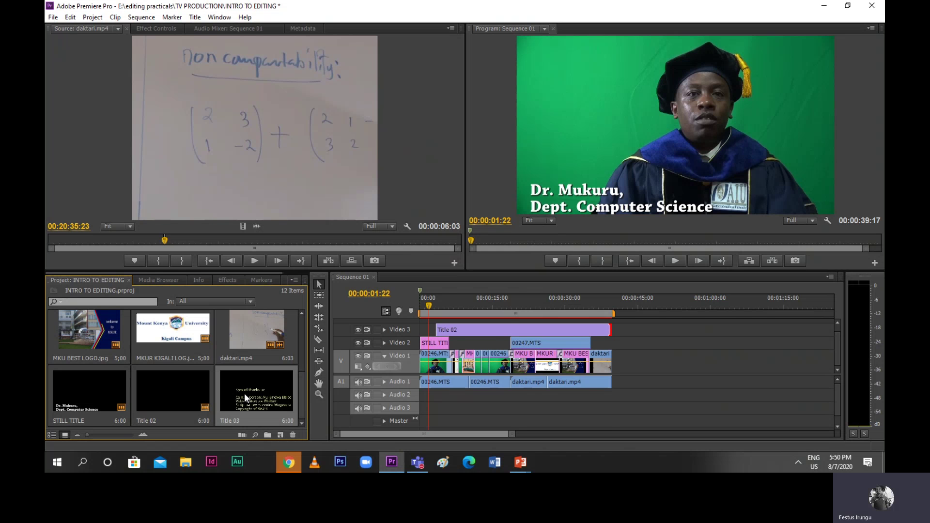
pyautogui.moveTo(244, 393); pyautogui.dragTo(619, 374)
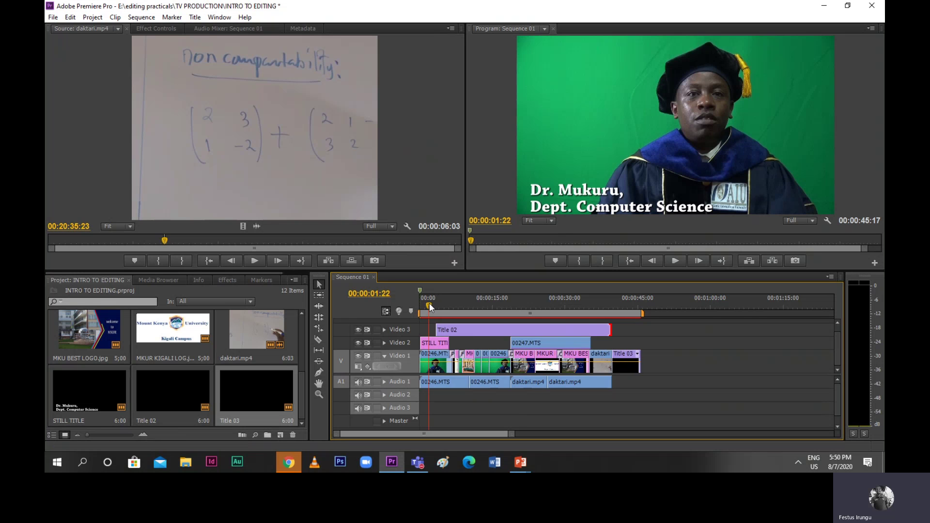
# Preview the sequence through the rolling credits around 00:00:40
pyautogui.moveTo(430, 304); pyautogui.dragTo(614, 330)
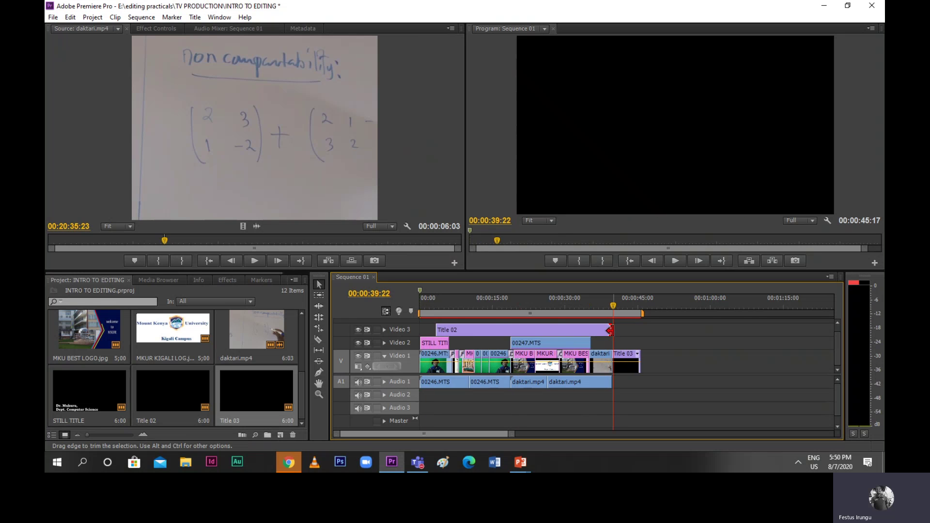
pyautogui.press('space')
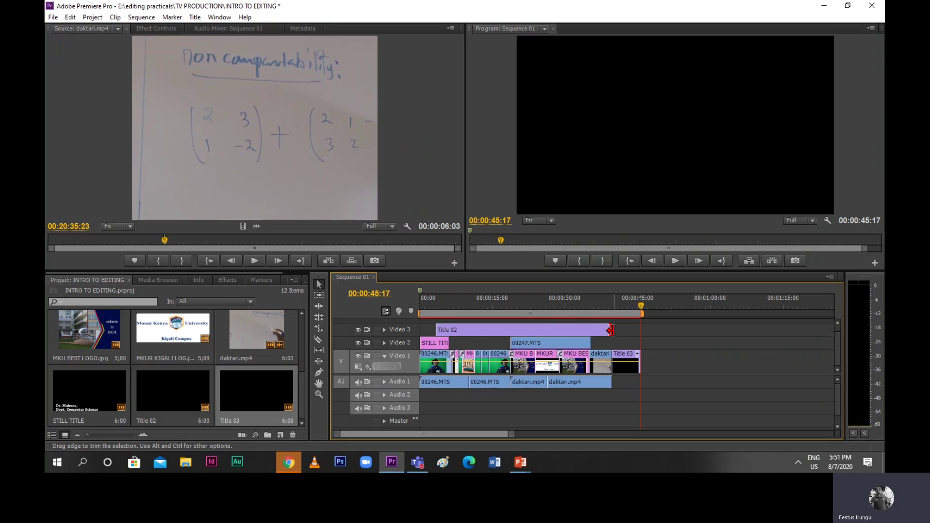
pyautogui.press('space')
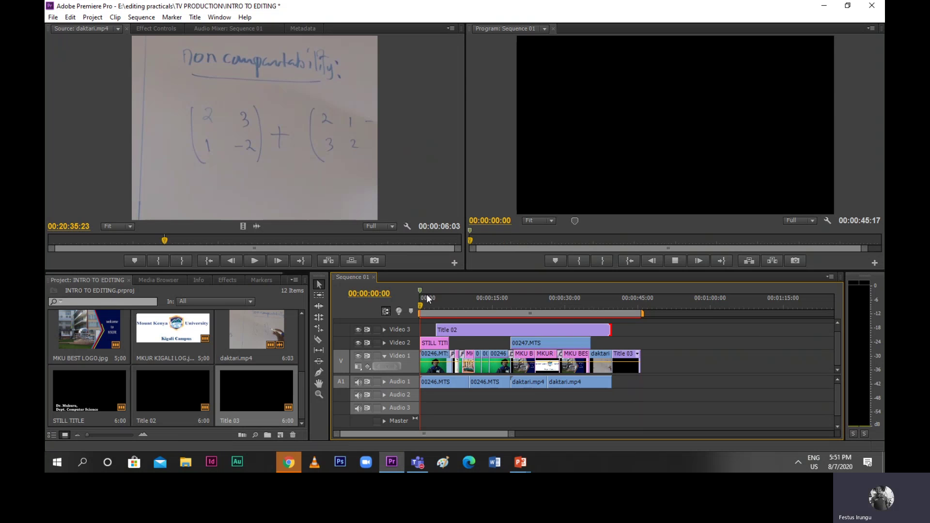
pyautogui.click(612, 337)
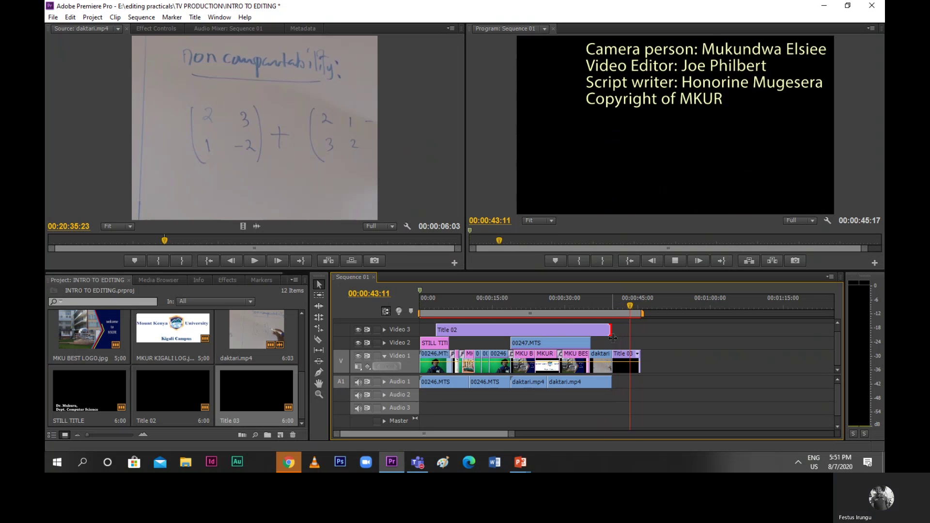
pyautogui.press('space')
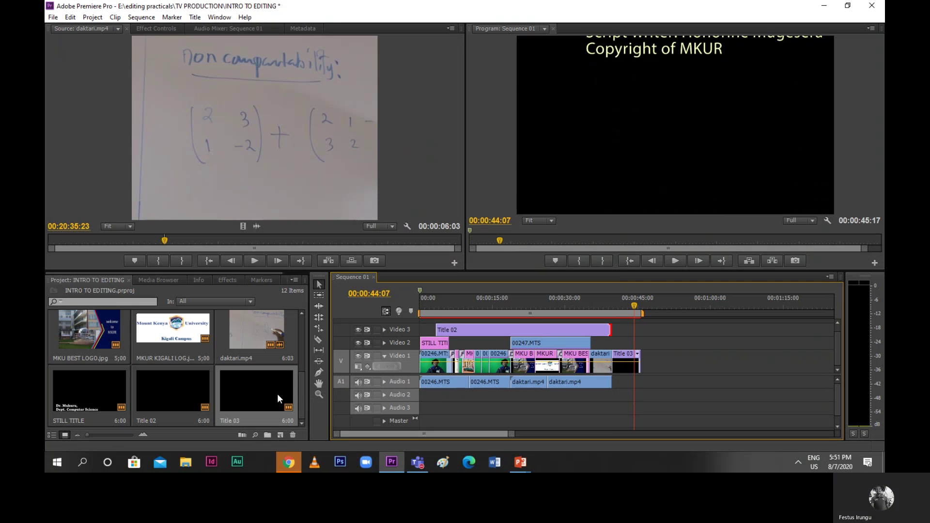
# Add blank lines after the Camera person, Video Editor and Script writer credits in Title 03
pyautogui.doubleClick(276, 393)
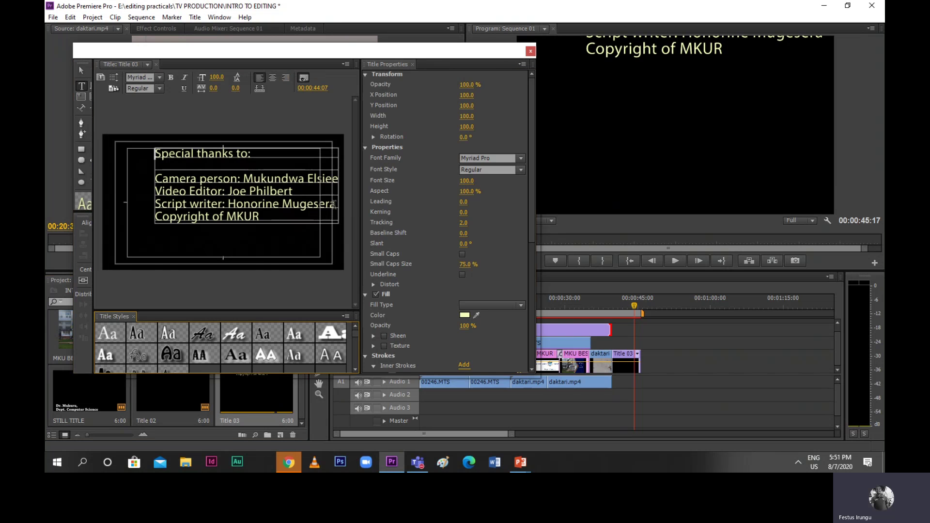
pyautogui.click(335, 204)
pyautogui.press('Return')
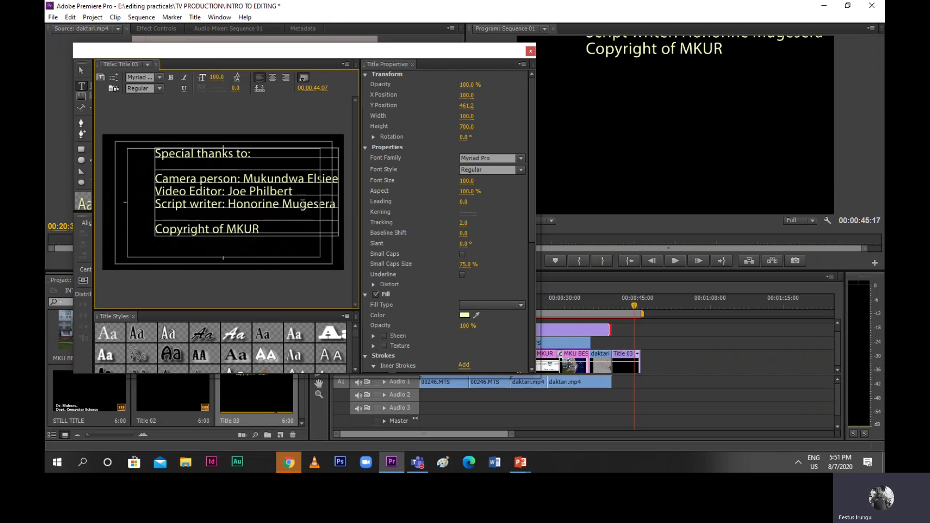
pyautogui.click(297, 190)
pyautogui.press('Return')
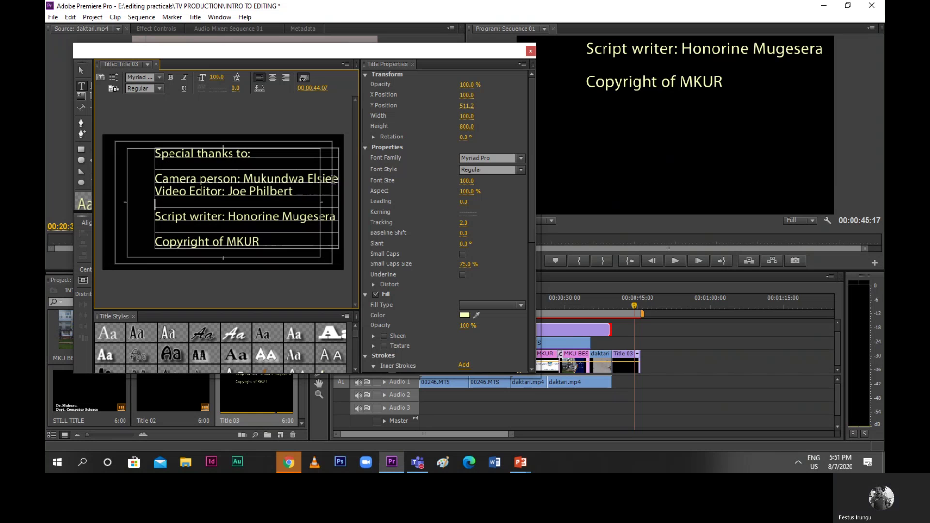
pyautogui.click(334, 179)
pyautogui.press('Return')
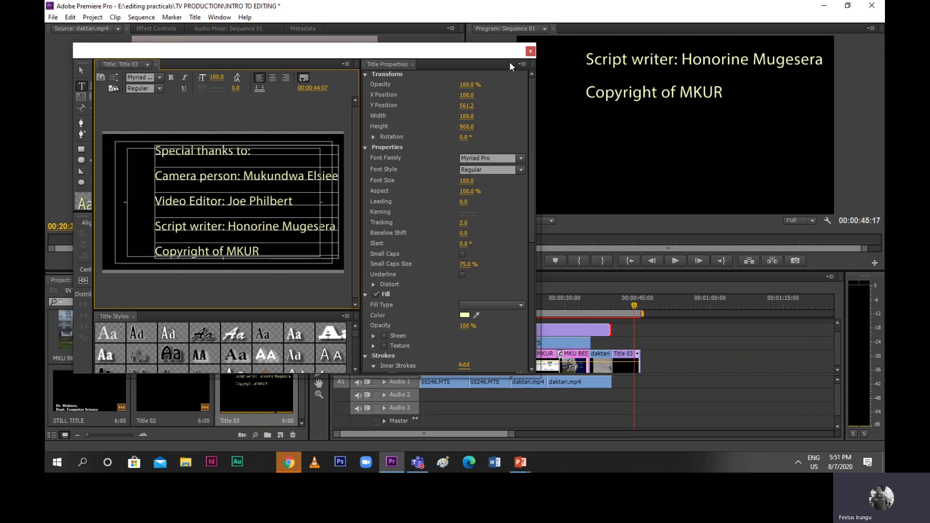
pyautogui.click(531, 51)
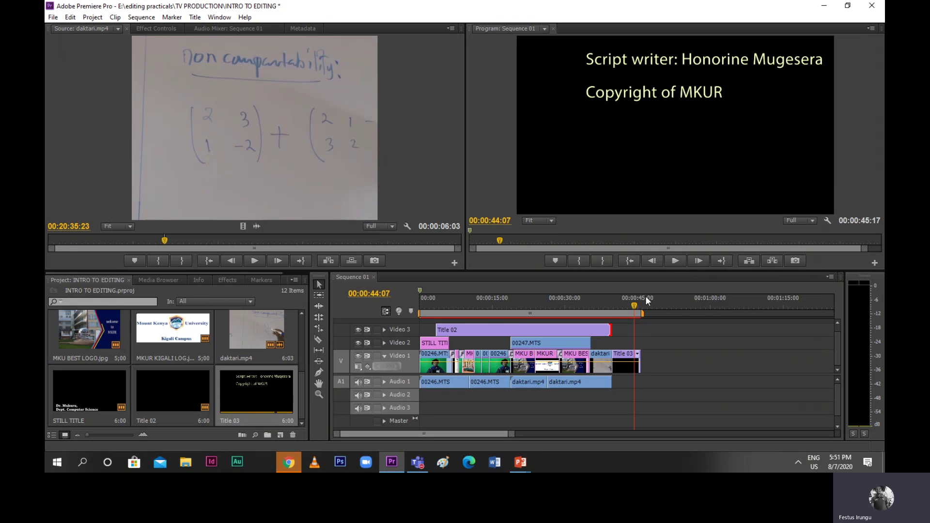
# Play back the credits, then review Sequence 01 again from the start
pyautogui.moveTo(637, 313); pyautogui.dragTo(612, 312)
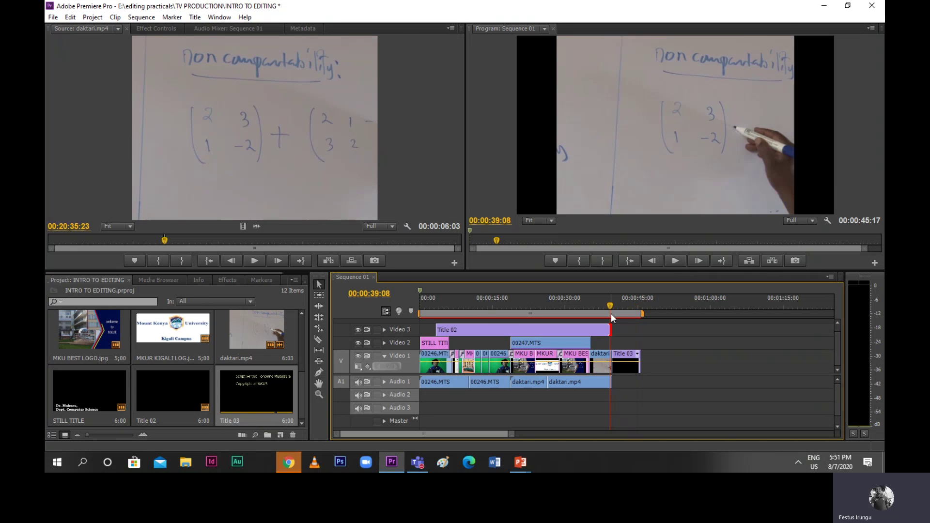
pyautogui.press('space')
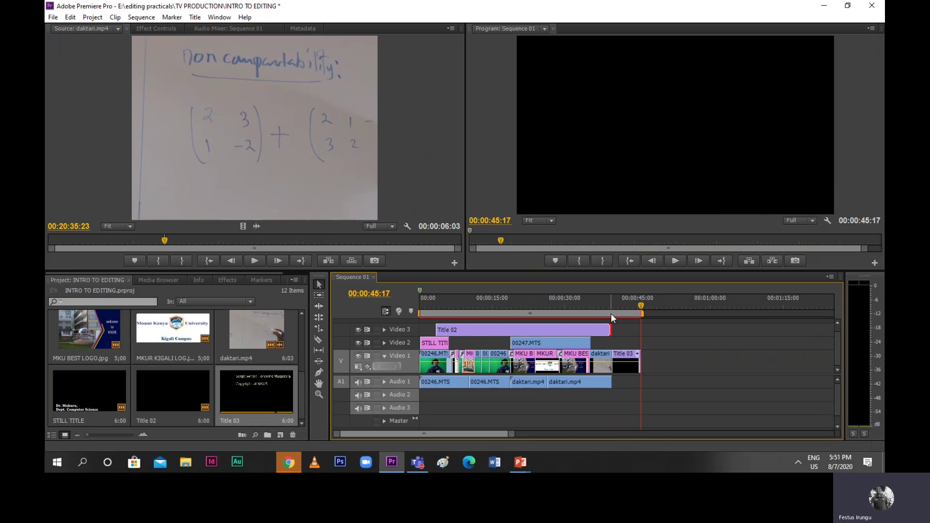
pyautogui.press('space')
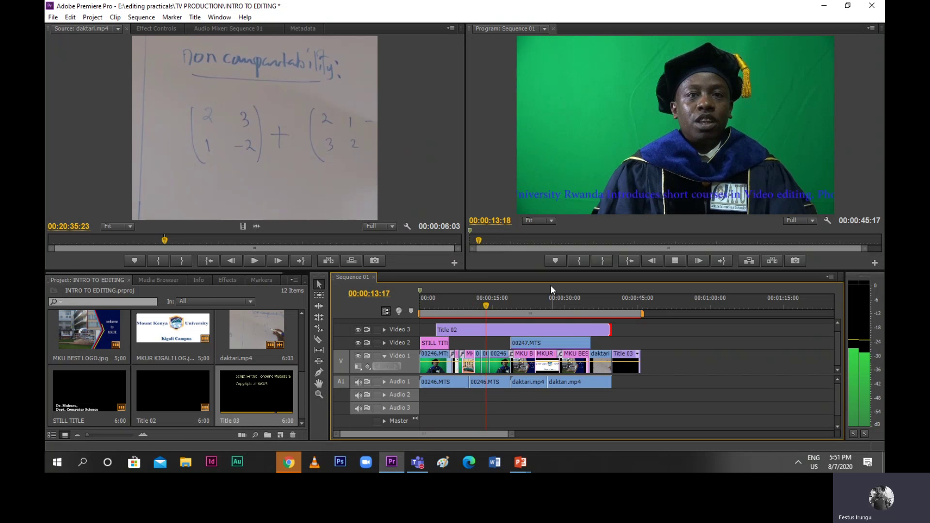
pyautogui.click(57, 19)
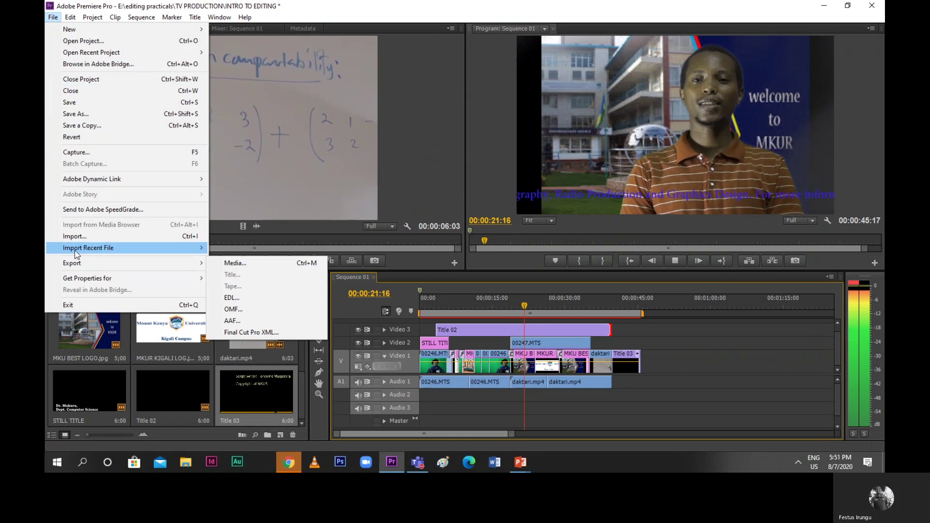
pyautogui.moveTo(87, 248)
pyautogui.click(653, 329)
pyautogui.press('Home')
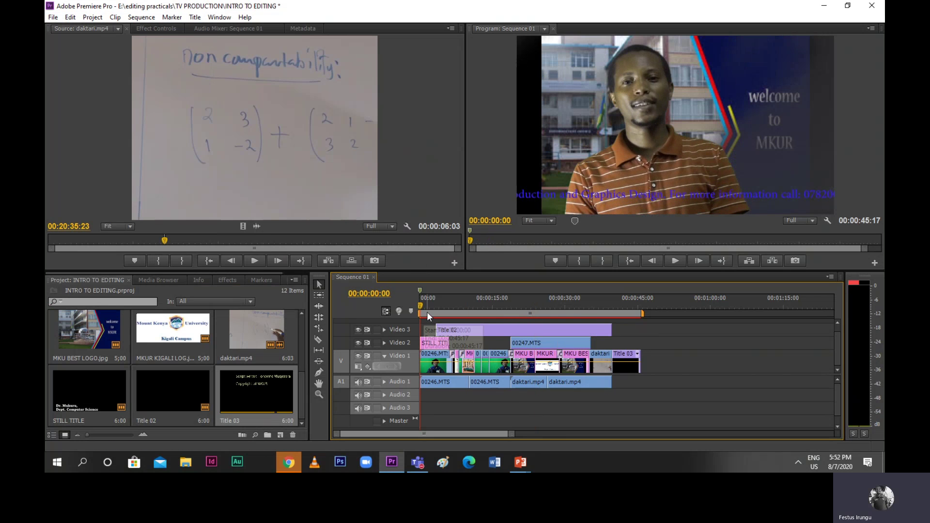
pyautogui.press('space')
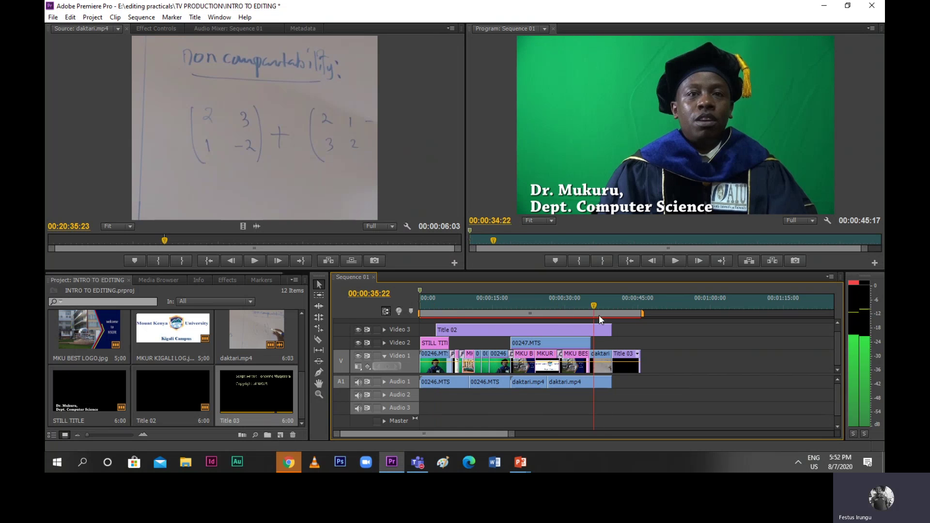
# Set the sequence out point on the last frame at 00:00:45:15
pyautogui.click(638, 314)
pyautogui.moveTo(641, 315); pyautogui.dragTo(641, 316)
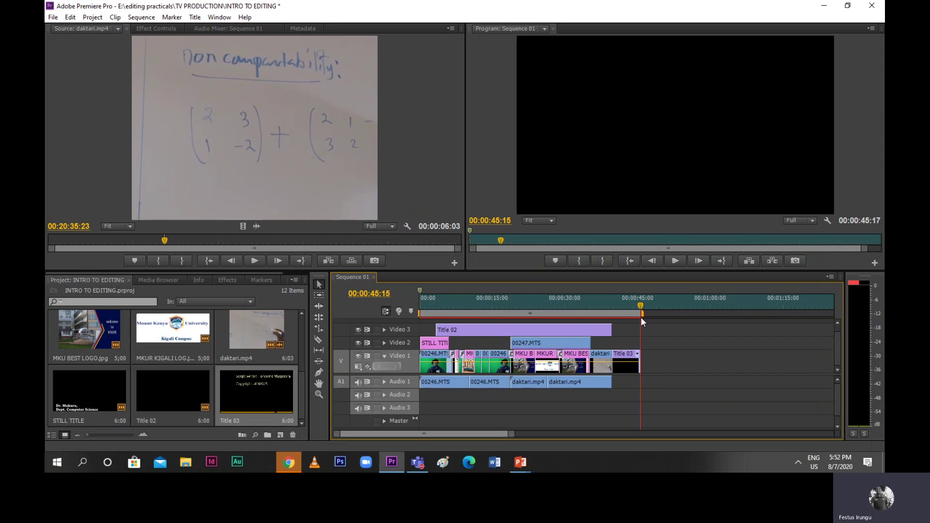
pyautogui.press('o')
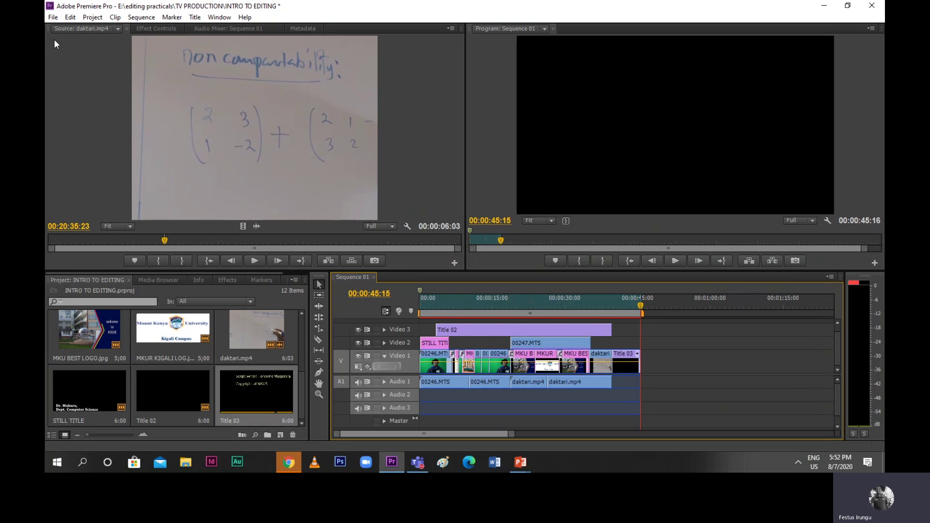
# Open Export Settings for Sequence 01, showing AVI with the PAL DV preset
pyautogui.click(52, 21)
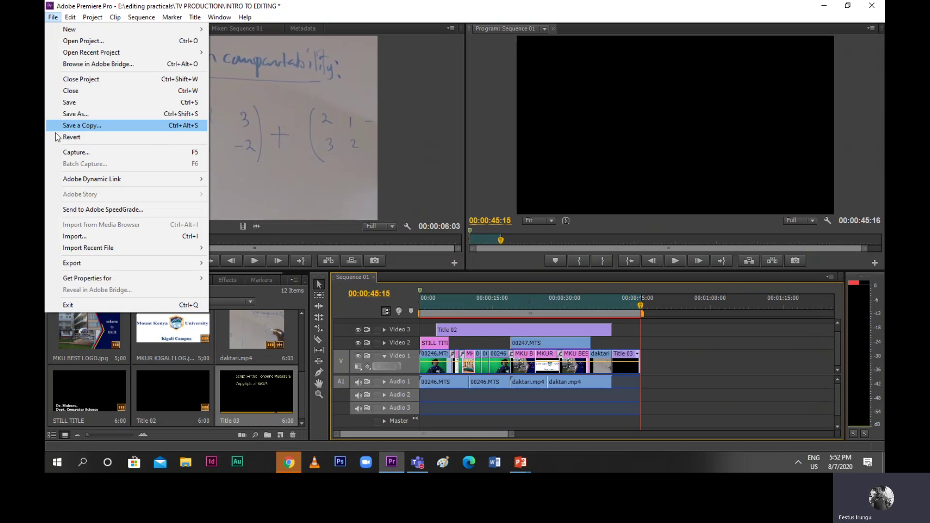
pyautogui.moveTo(74, 268)
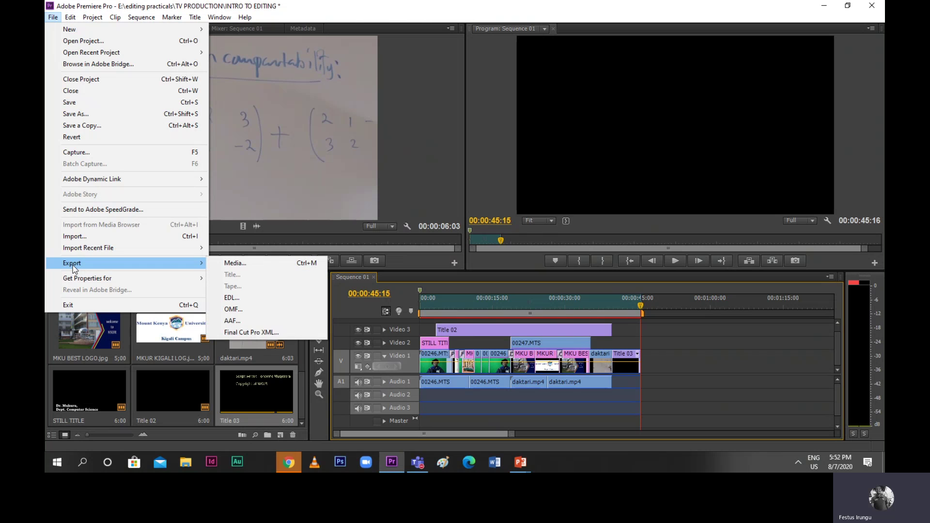
pyautogui.click(231, 263)
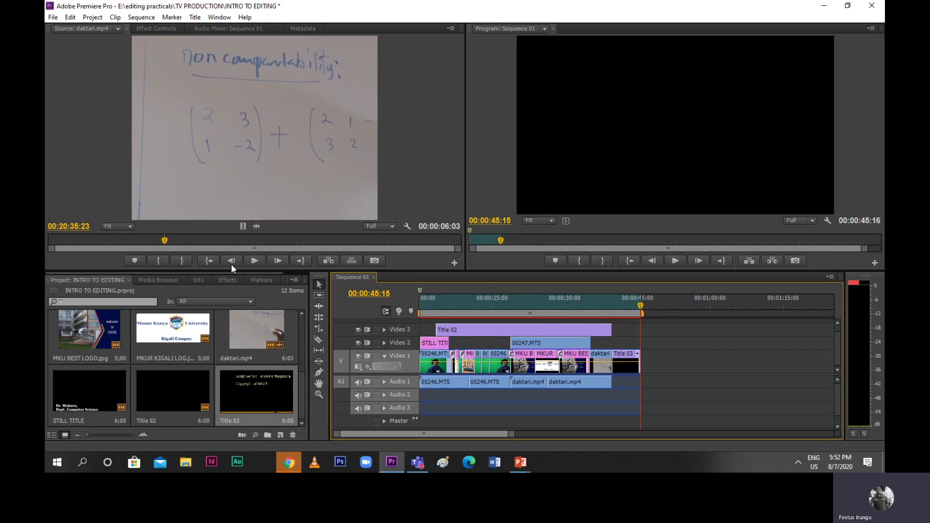
pyautogui.hotkey('ctrl', 'm')
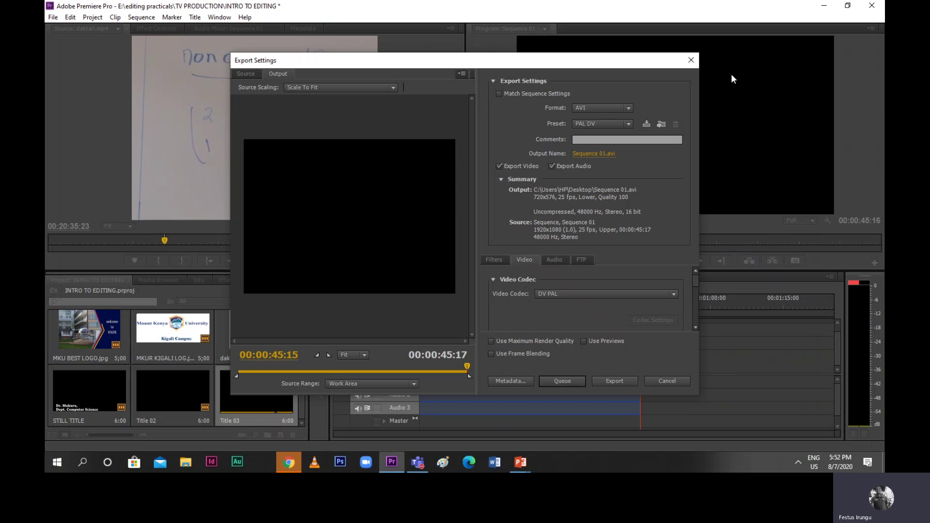
# Choose H.264 as the export format, giving Sequence 01.mp4 at 1920x1080, 25 fps
pyautogui.click(629, 108)
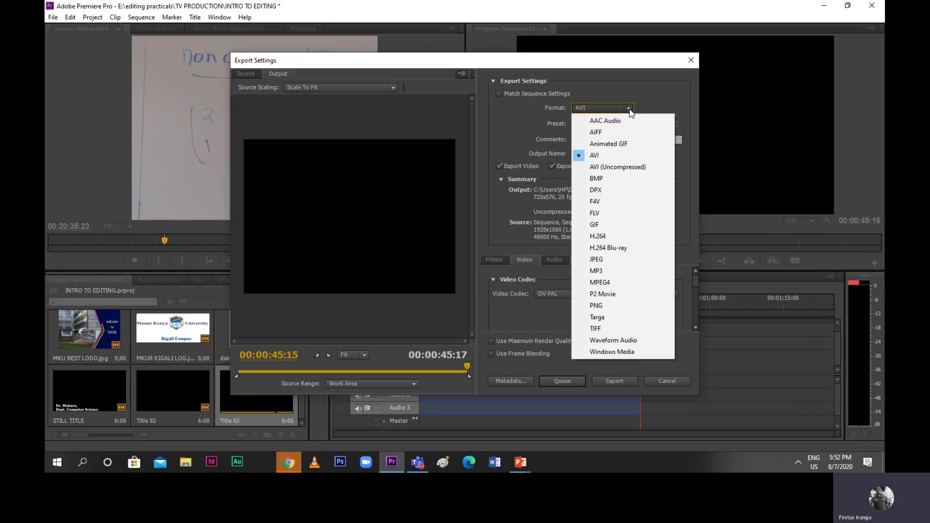
pyautogui.click(609, 240)
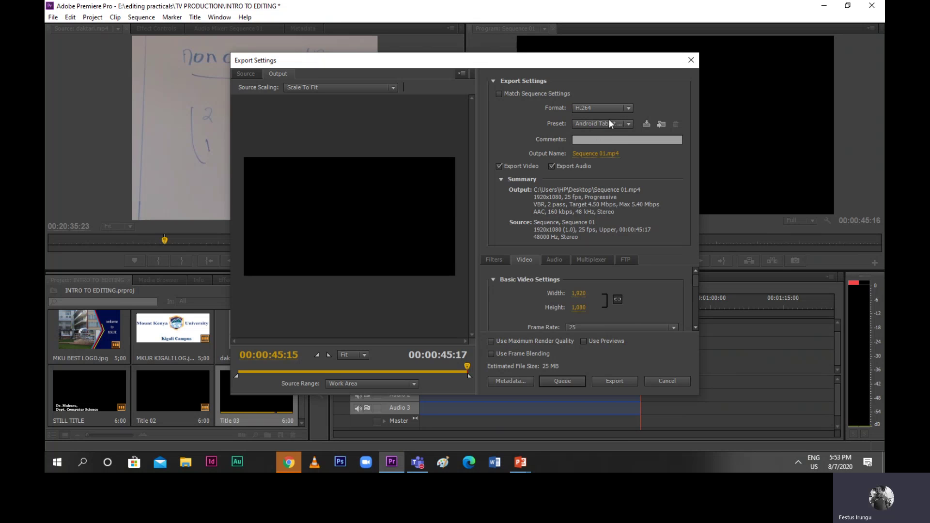
# Apply the Apple TV, iPad, iPhone 3G and newer - 480p 29.97 preset for 640x480 output
pyautogui.click(629, 124)
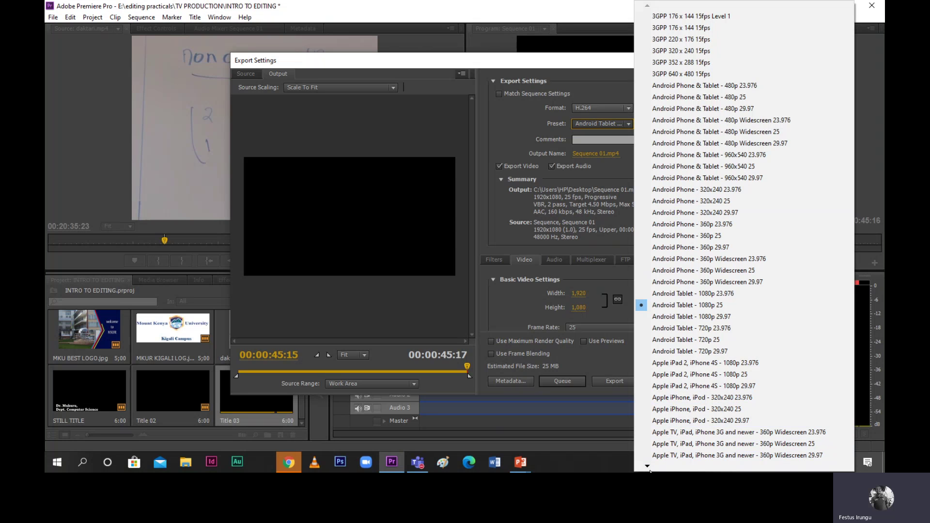
pyautogui.scroll(-3, 647, 468)
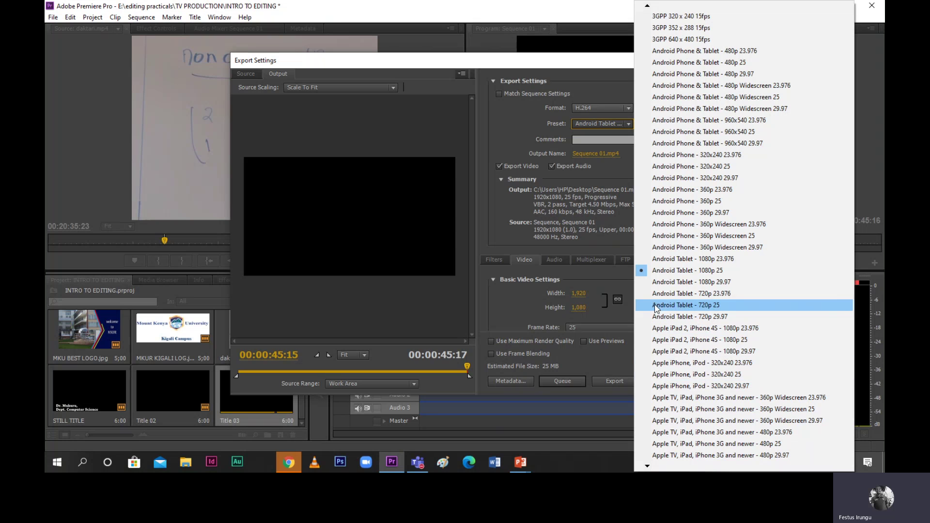
pyautogui.click(651, 456)
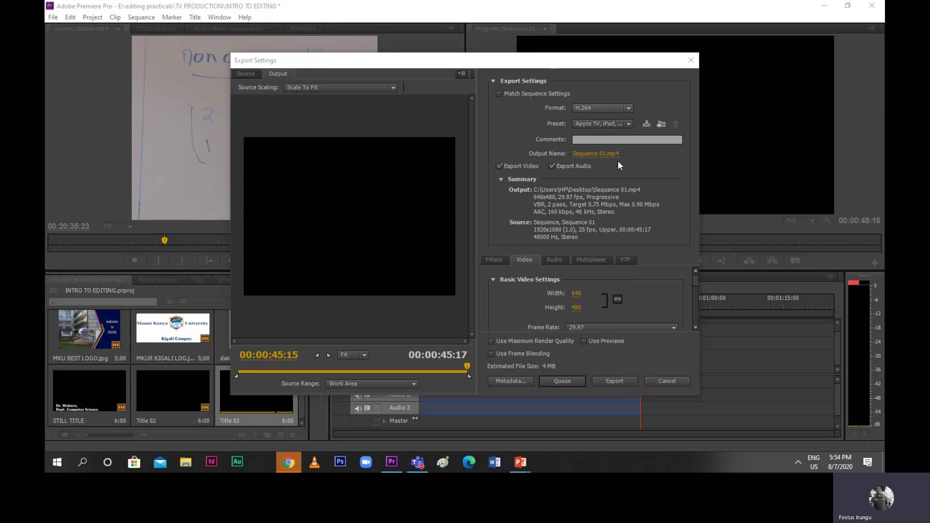
# Compare presets and switch to Android Tablet - 1080p 25, keeping Source Scaling at Scale To Fit
pyautogui.click(630, 124)
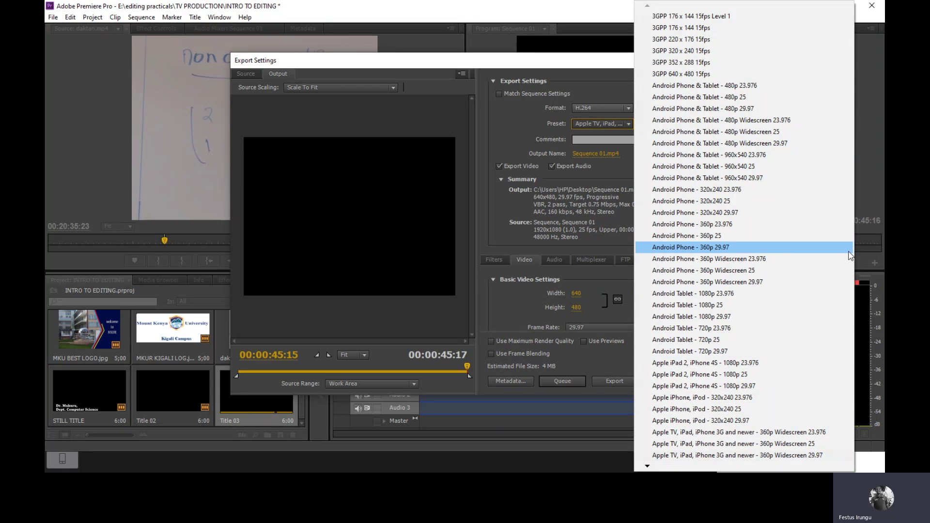
pyautogui.press('Down')
pyautogui.press('Down')
pyautogui.press('Down')
pyautogui.press('Down')
pyautogui.press('Down')
pyautogui.press('Down')
pyautogui.press('Down')
pyautogui.press('Down')
pyautogui.press('Down')
pyautogui.press('Down')
pyautogui.press('Down')
pyautogui.press('Down')
pyautogui.press('Down')
pyautogui.press('Down')
pyautogui.press('Down')
pyautogui.press('Down')
pyautogui.press('Down')
pyautogui.press('Down')
pyautogui.press('Down')
pyautogui.press('Down')
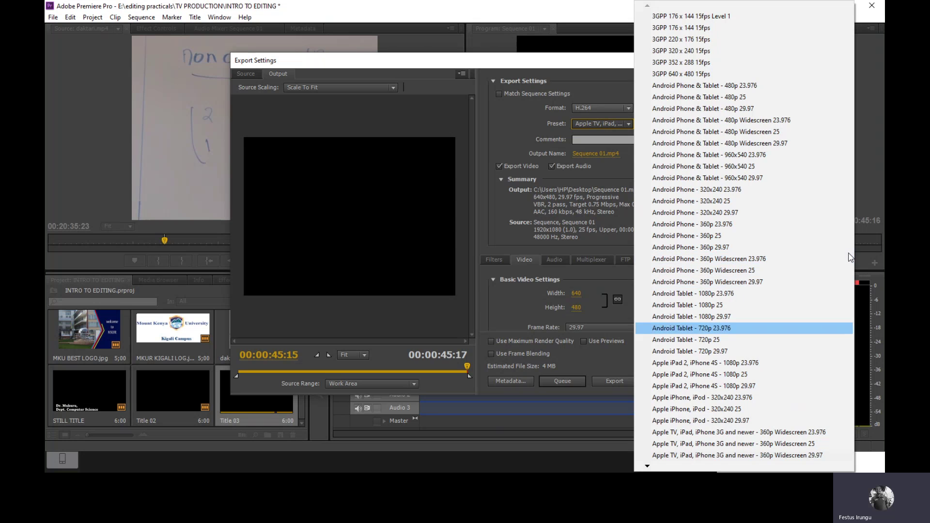
pyautogui.press('Down')
pyautogui.press('Down')
pyautogui.press('Down')
pyautogui.press('Down')
pyautogui.press('Down')
pyautogui.press('Down')
pyautogui.press('Down')
pyautogui.press('Down')
pyautogui.press('Down')
pyautogui.press('Down')
pyautogui.press('Down')
pyautogui.press('Down')
pyautogui.press('Down')
pyautogui.press('Down')
pyautogui.press('Down')
pyautogui.press('Down')
pyautogui.press('Down')
pyautogui.press('Down')
pyautogui.press('Down')
pyautogui.press('Down')
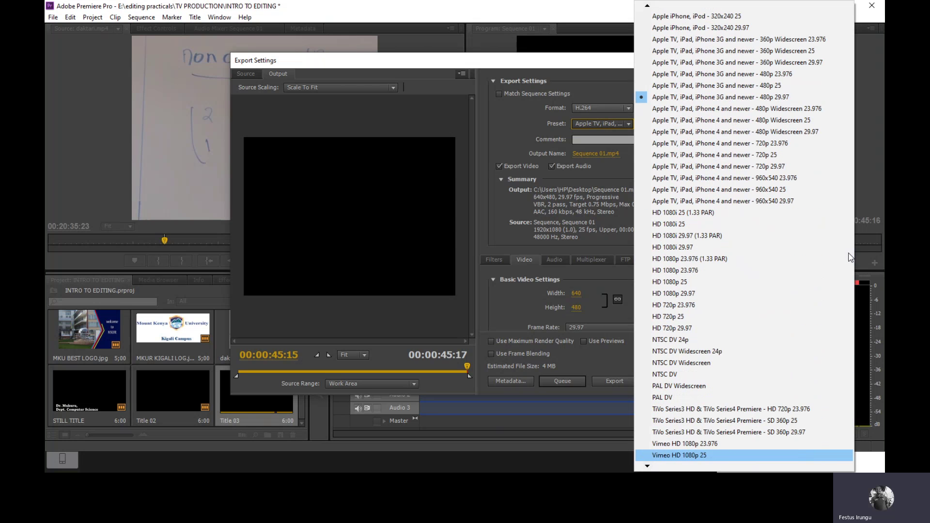
pyautogui.press('Down')
pyautogui.press('Down')
pyautogui.press('Down')
pyautogui.press('Down')
pyautogui.press('Down')
pyautogui.press('Down')
pyautogui.press('Down')
pyautogui.press('Down')
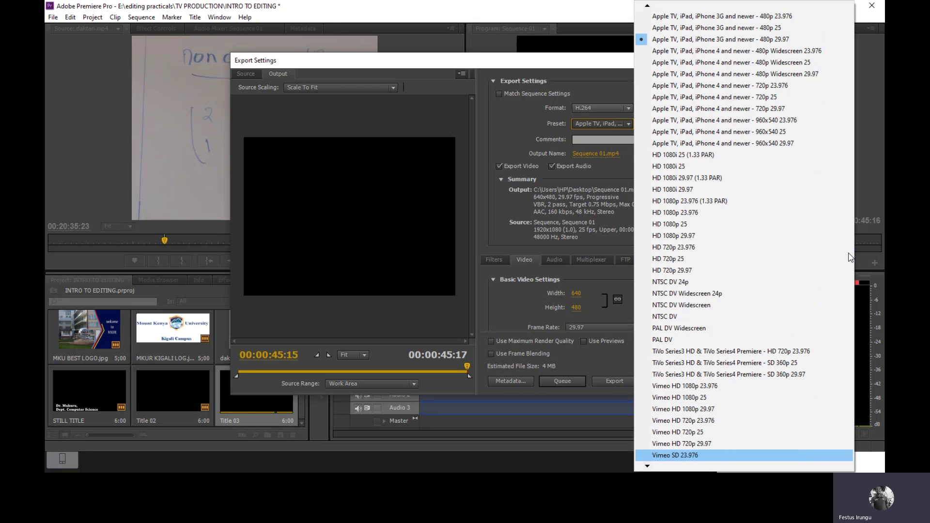
pyautogui.press('Down')
pyautogui.press('Down')
pyautogui.press('Down')
pyautogui.press('Down')
pyautogui.press('Down')
pyautogui.press('Down')
pyautogui.press('Down')
pyautogui.press('Down')
pyautogui.press('Down')
pyautogui.press('Down')
pyautogui.press('Down')
pyautogui.press('Down')
pyautogui.press('Down')
pyautogui.press('Down')
pyautogui.press('Down')
pyautogui.press('Down')
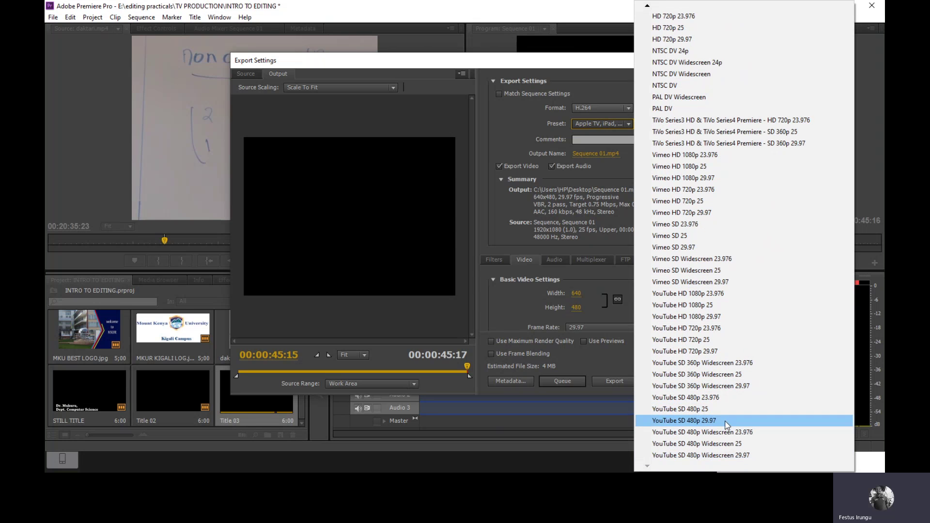
pyautogui.scroll(15, 727, 436)
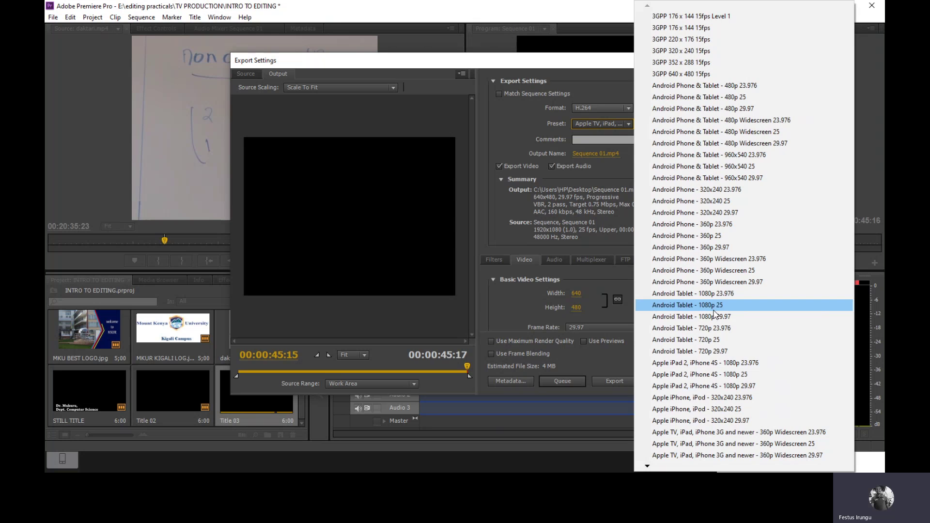
pyautogui.click(714, 305)
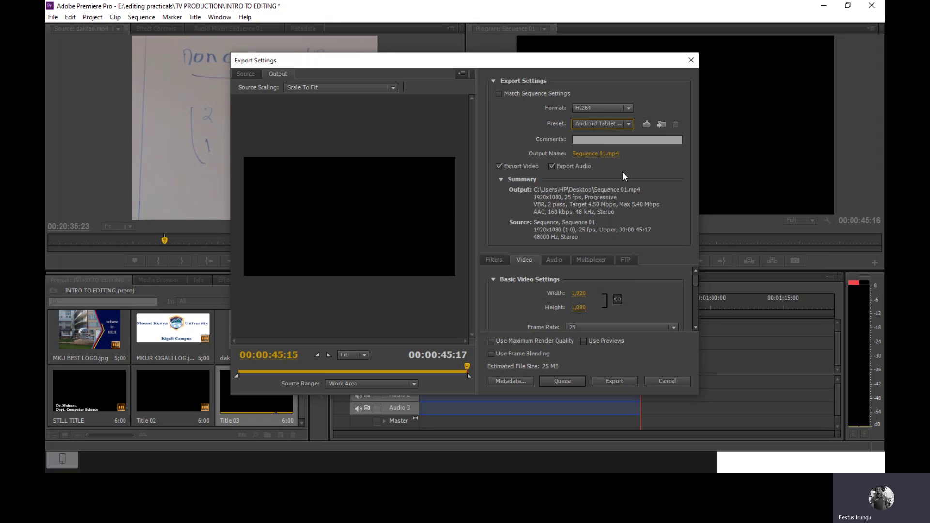
pyautogui.click(394, 88)
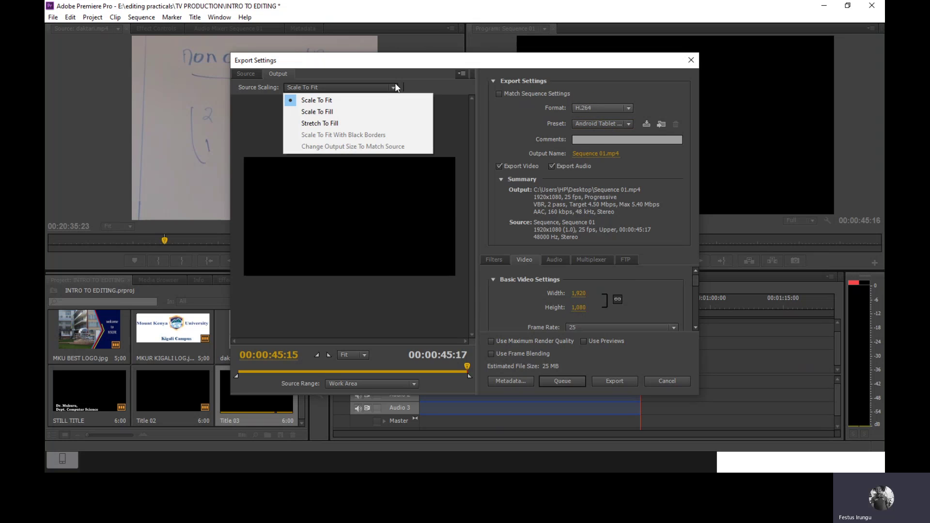
pyautogui.click(339, 101)
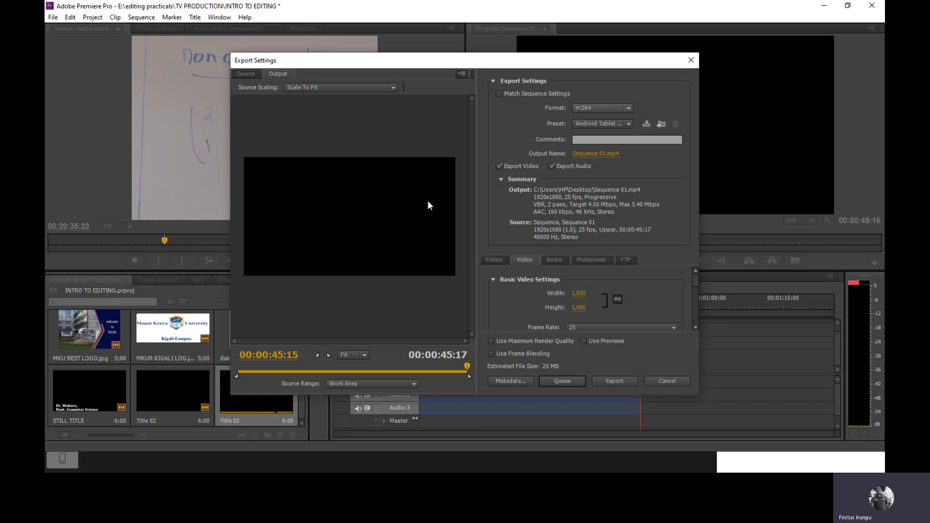
# Include video and name the output file TV PRAC.mp4 in the Desktop folder
pyautogui.click(499, 167)
pyautogui.click(615, 154)
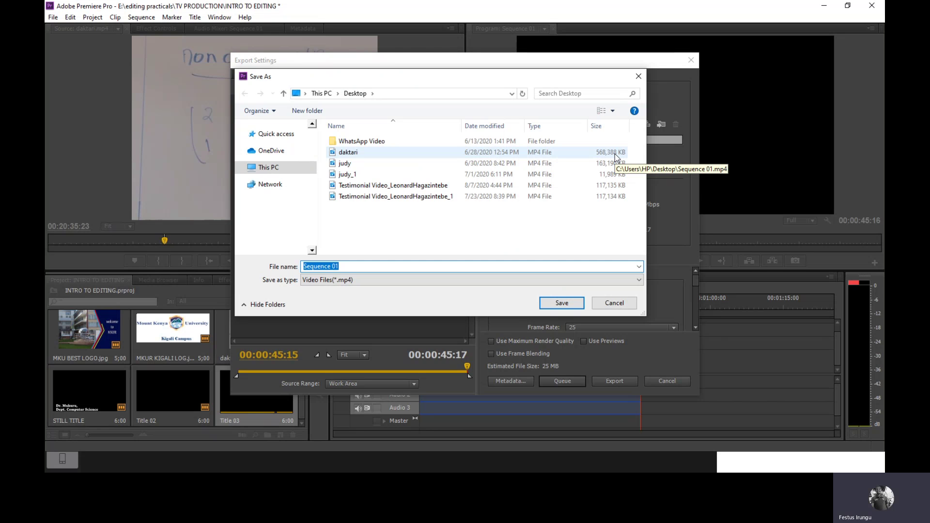
pyautogui.write('TV ')
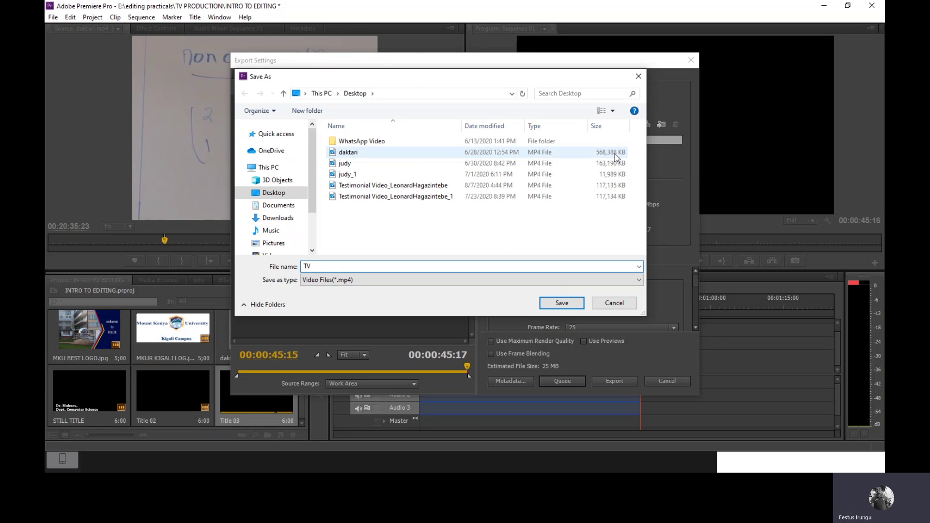
pyautogui.write('PRAC')
pyautogui.click(562, 306)
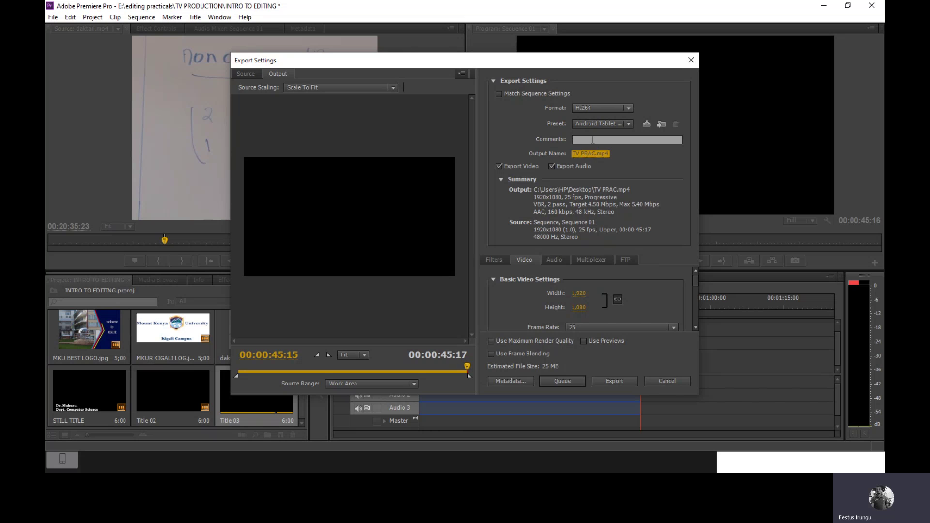
# Export Sequence 01 as TV PRAC.mp4 and let the H.264 encoding run to completion
pyautogui.click(593, 139)
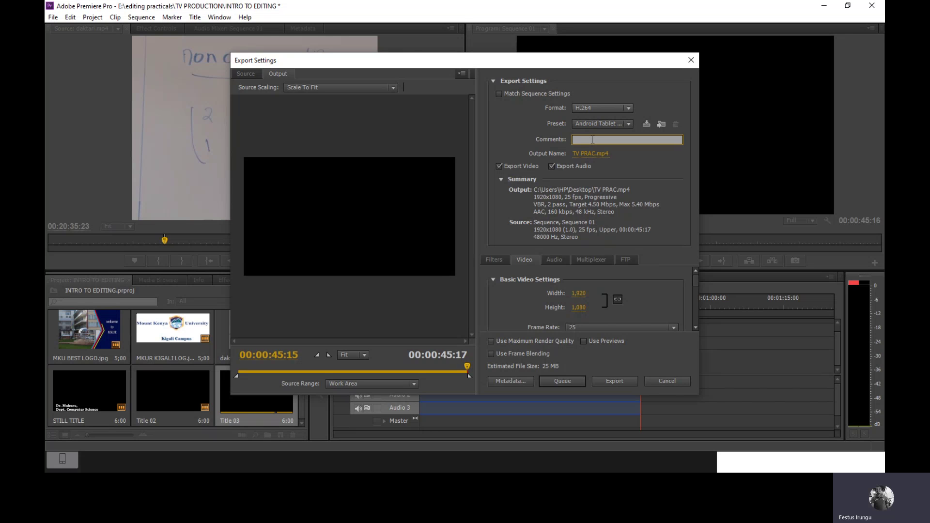
pyautogui.click(620, 383)
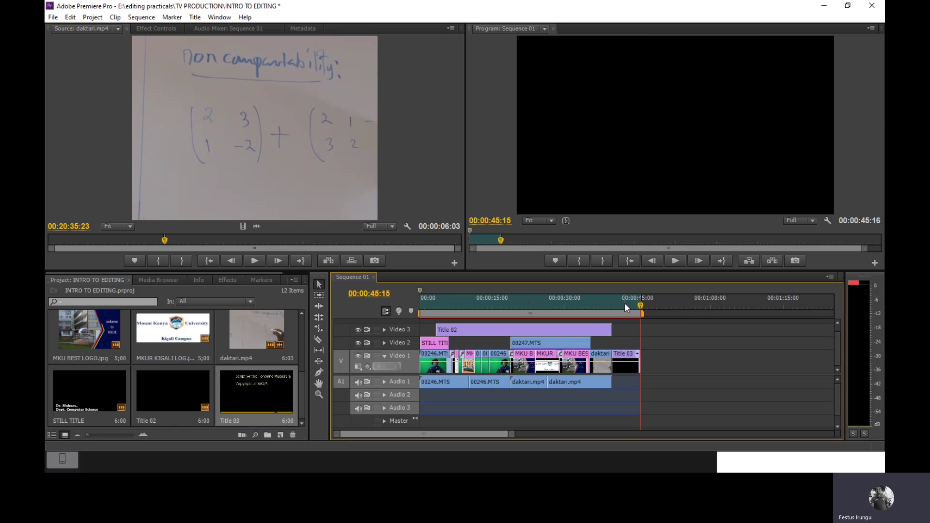
# Close INTRO TO EDITING.prproj saving changes, then minimize Premiere to show the Teams meeting
pyautogui.click(872, 6)
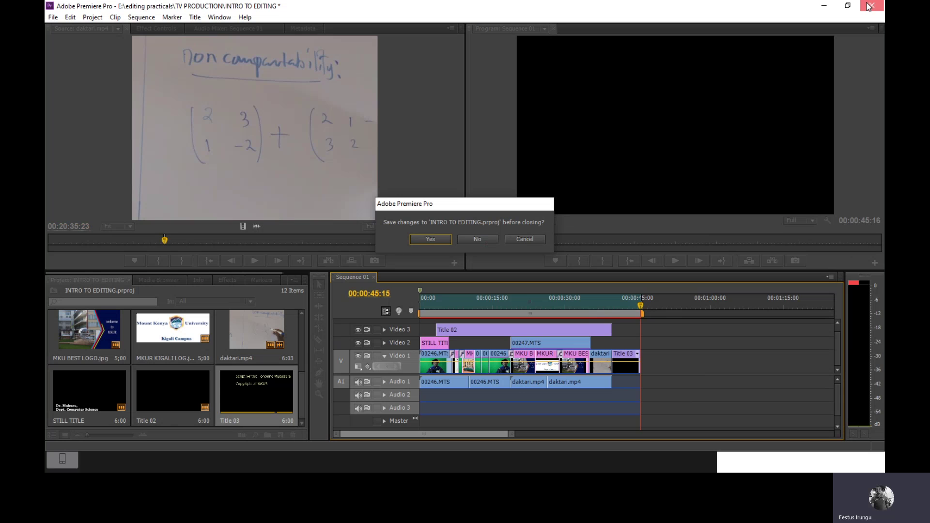
pyautogui.click(440, 242)
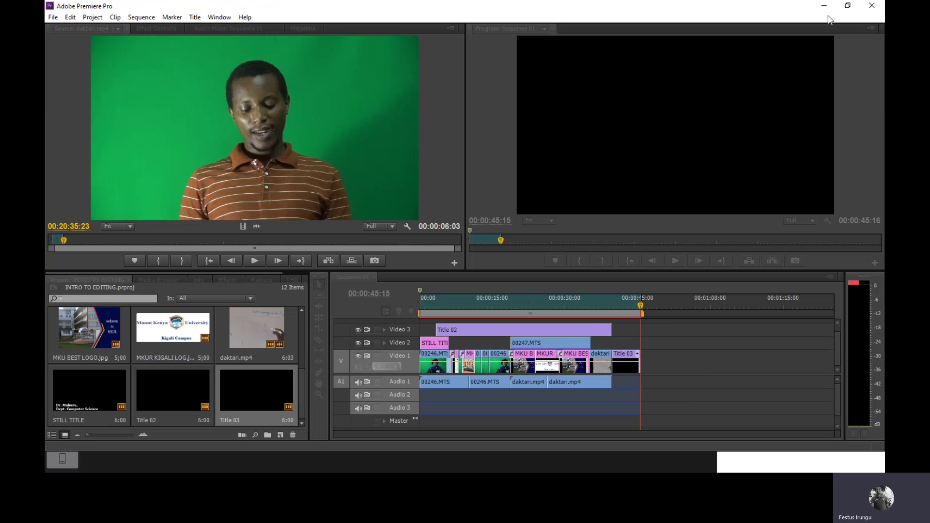
pyautogui.click(828, 17)
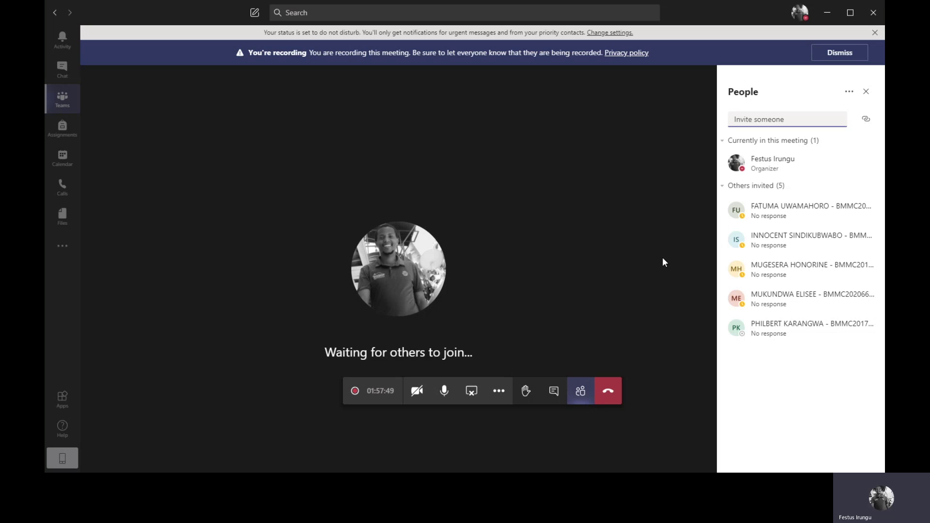
# Minimize the Teams meeting and dismiss Chrome's download warning to expose the TV PRAC file
pyautogui.click(826, 16)
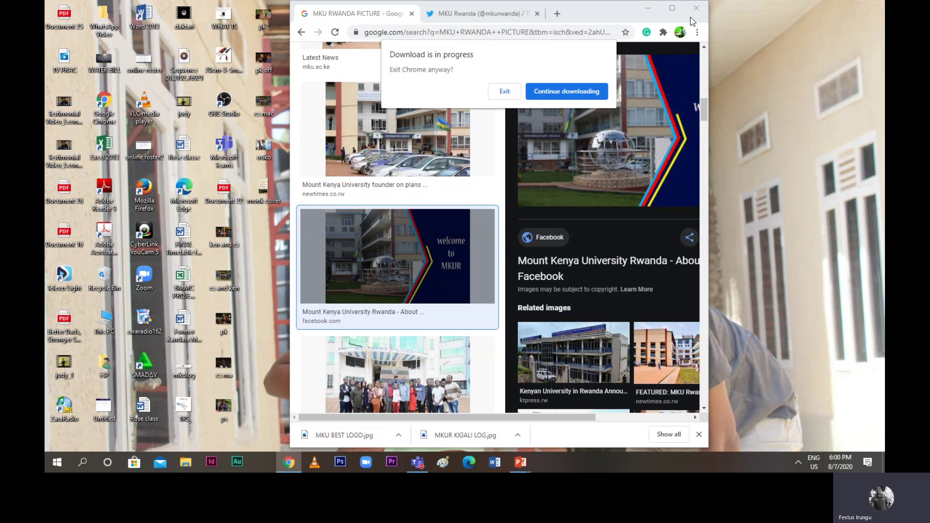
pyautogui.click(510, 94)
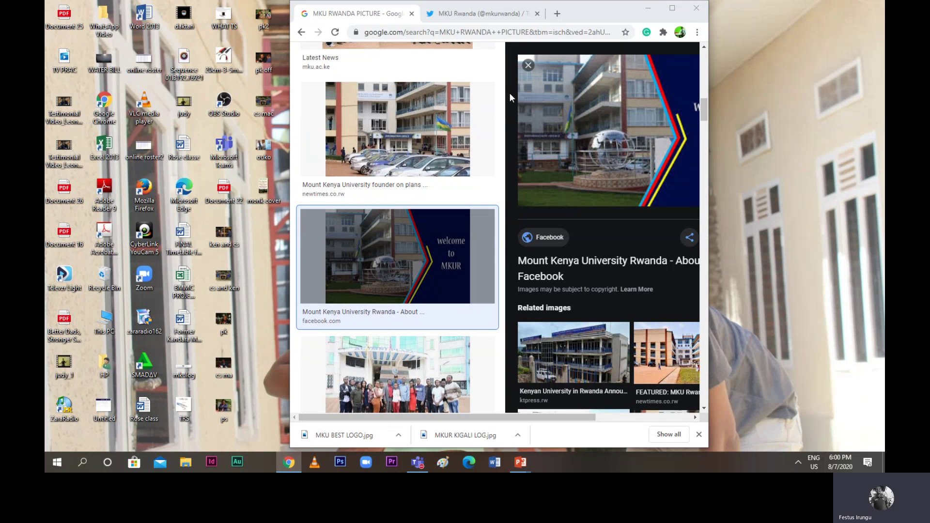
pyautogui.click(415, 468)
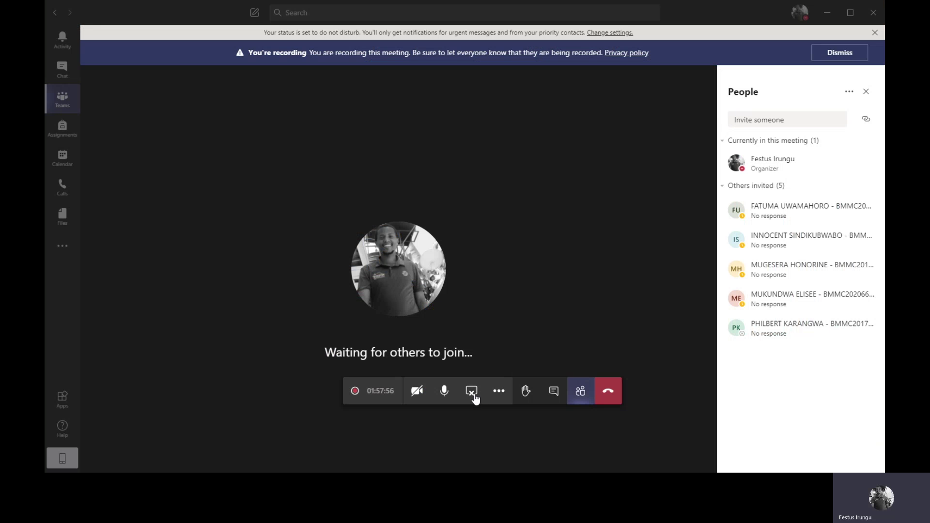
pyautogui.click(829, 14)
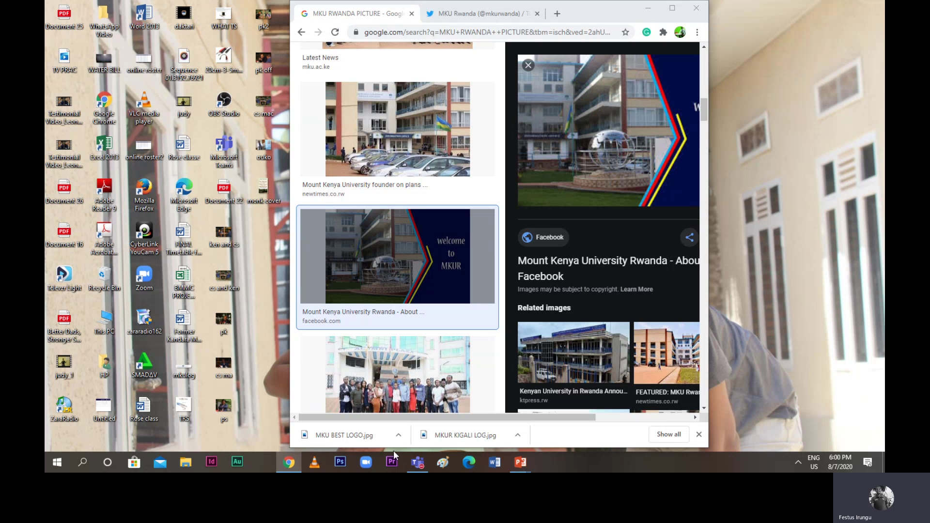
pyautogui.click(417, 462)
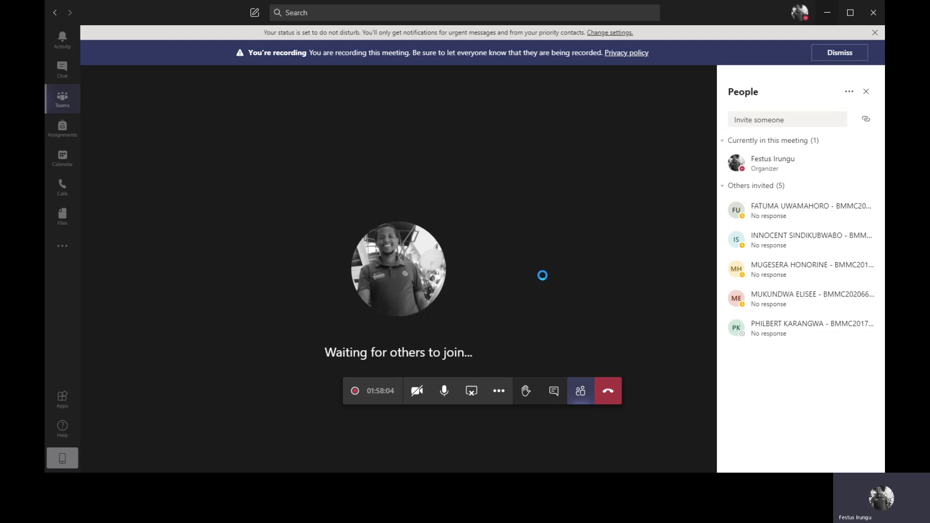
pyautogui.click(834, 17)
pyautogui.click(828, 14)
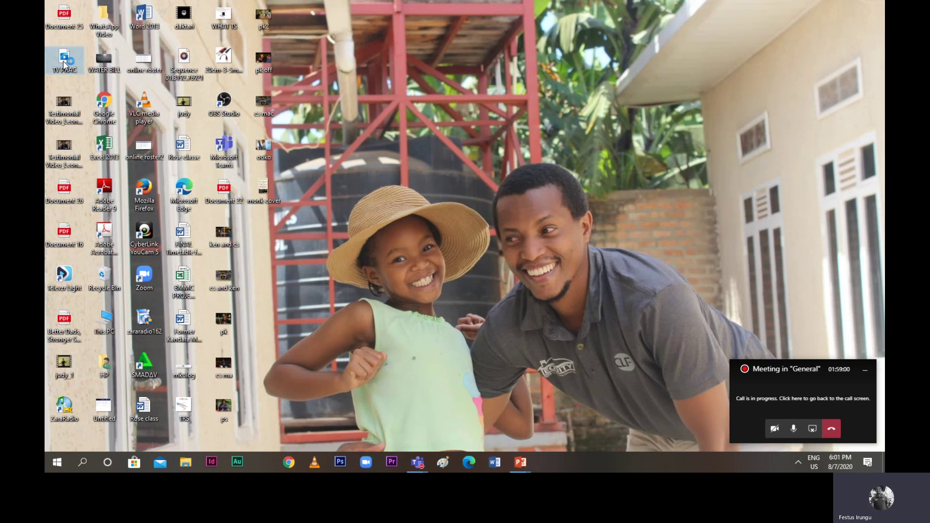
# Play TV PRAC full screen in Movies & TV through to its end at 0:00:45
pyautogui.doubleClick(63, 63)
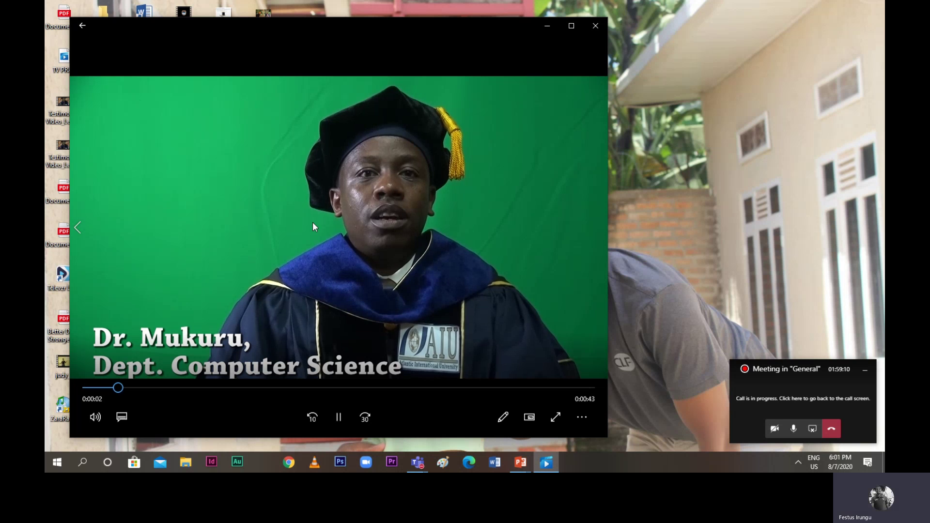
pyautogui.click(571, 26)
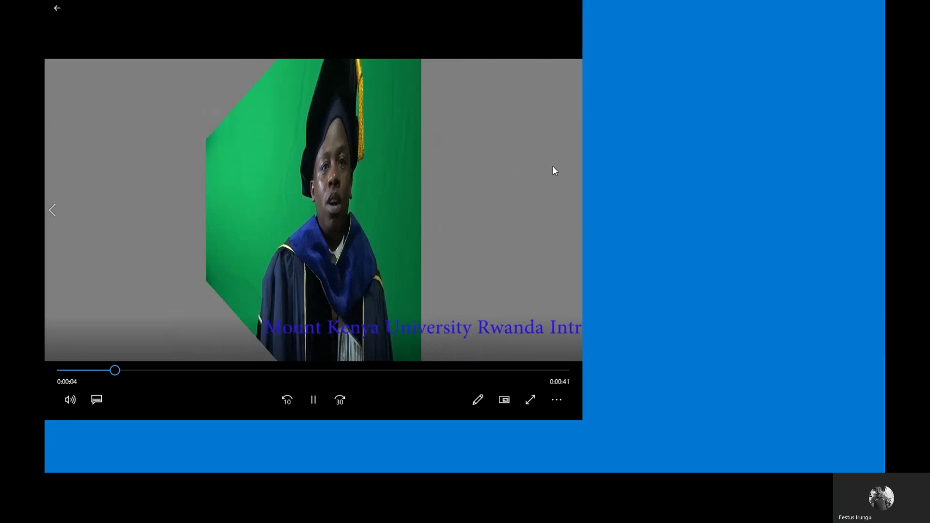
pyautogui.doubleClick(555, 169)
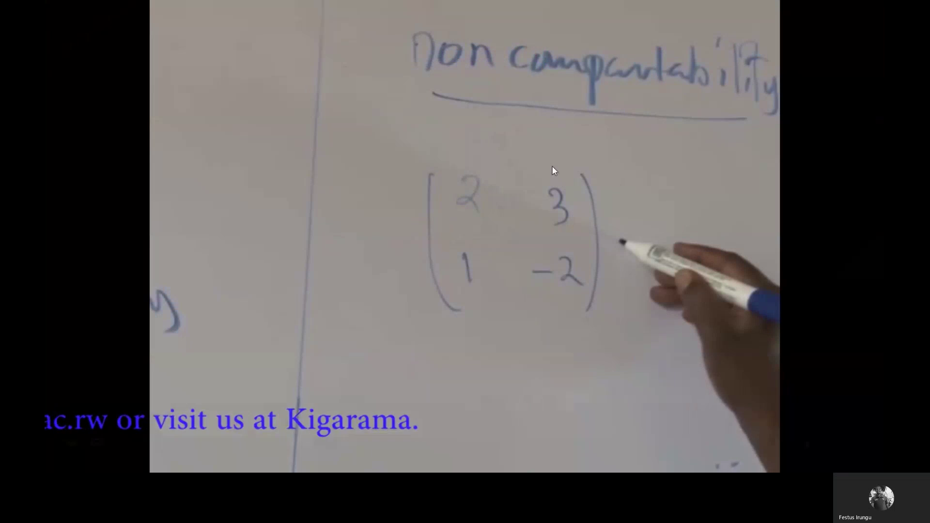
pyautogui.moveTo(552, 166)
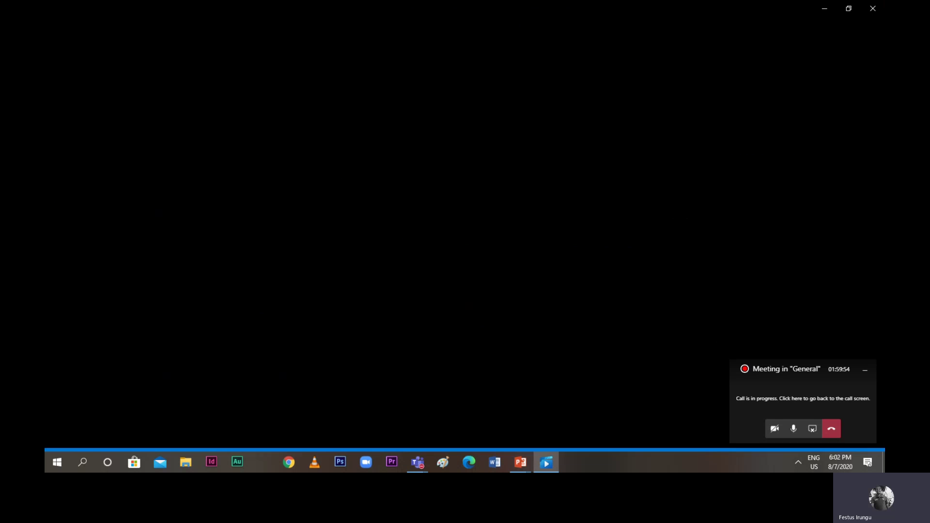
# Close the video player and bring the ADOBE PREMIERE presentation up maximized in PowerPoint
pyautogui.click(871, 9)
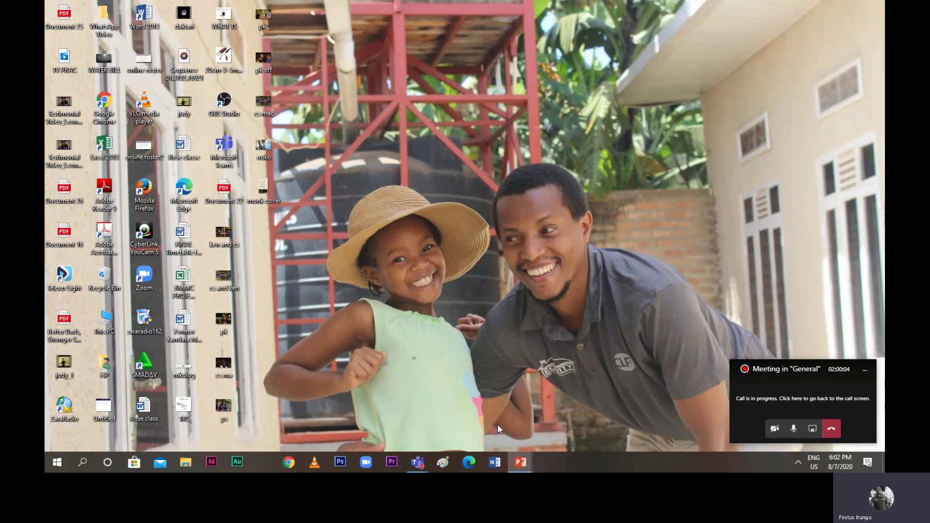
pyautogui.moveTo(528, 464)
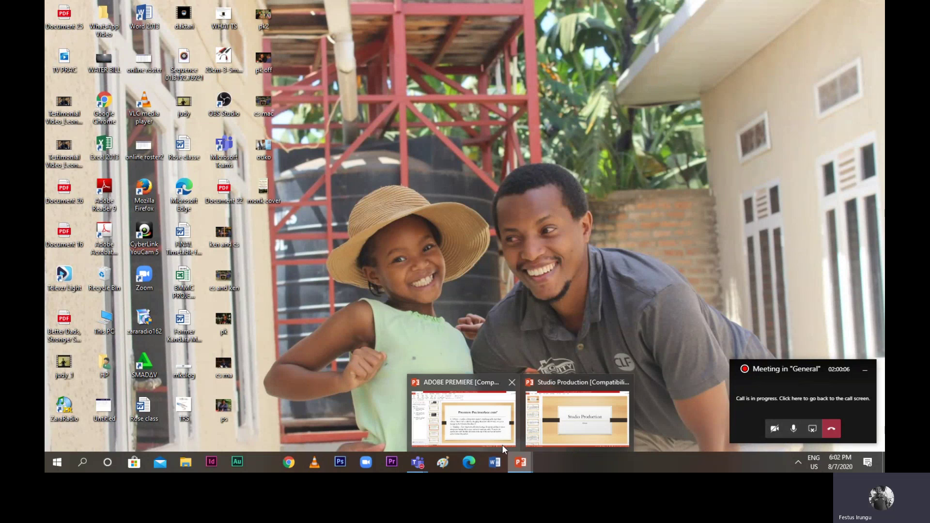
pyautogui.click(501, 443)
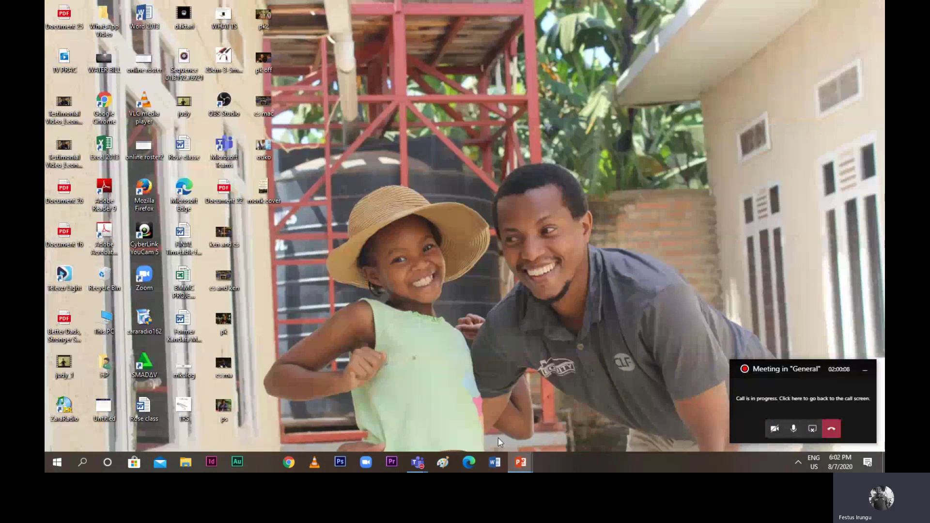
pyautogui.moveTo(507, 464)
pyautogui.click(500, 439)
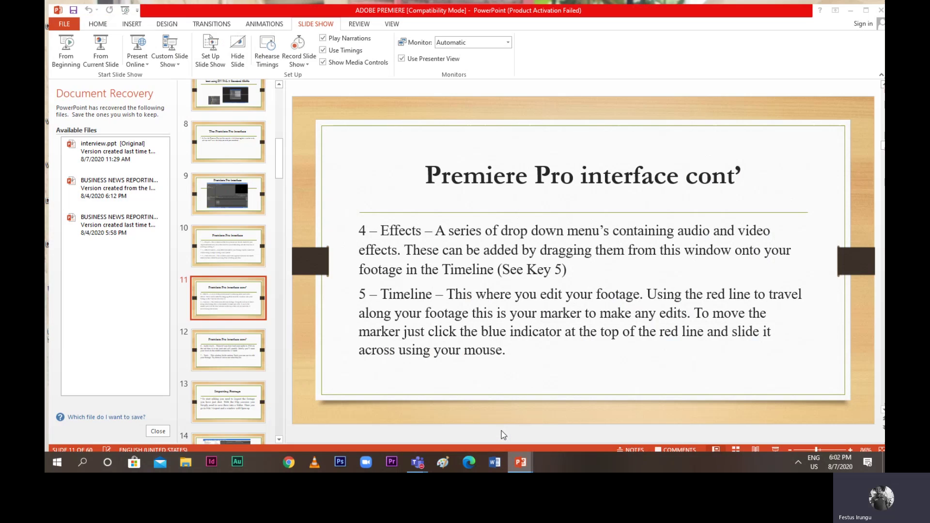
pyautogui.click(577, 422)
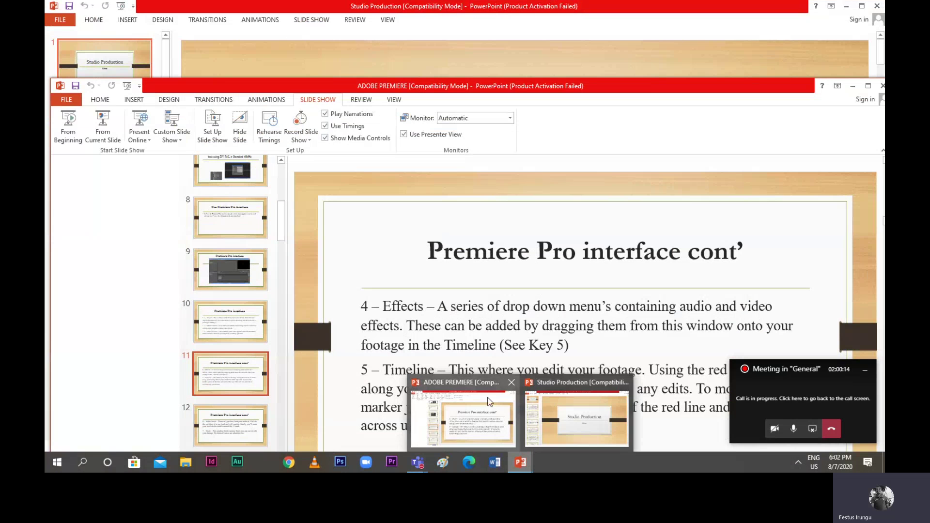
pyautogui.click(489, 400)
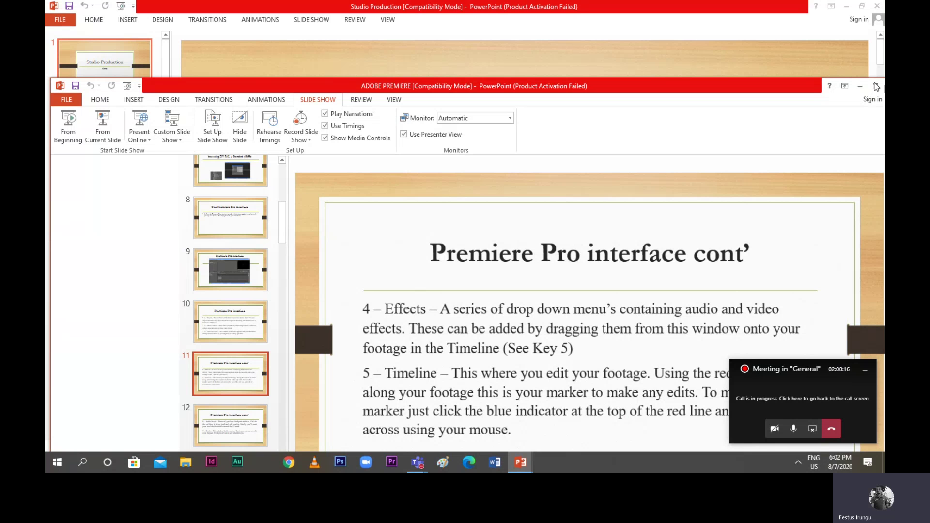
pyautogui.click(870, 90)
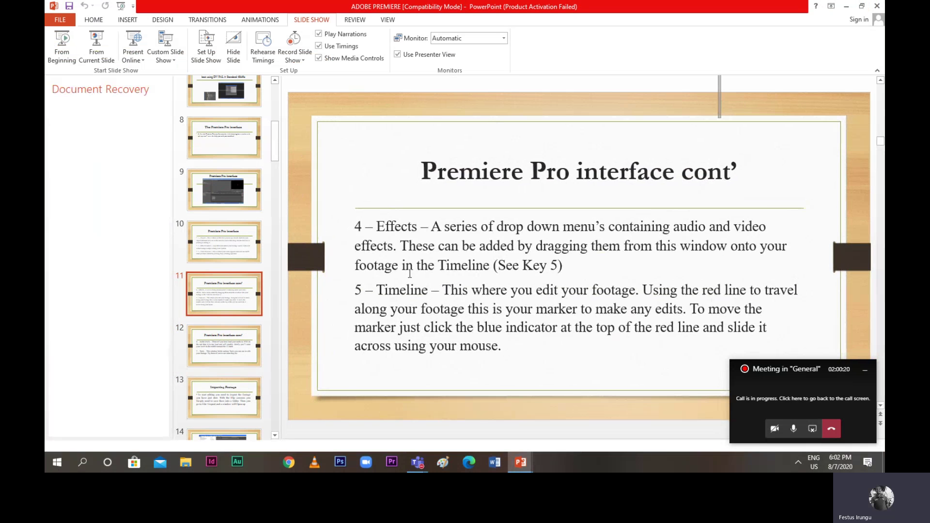
# Step through slides 12, 15, 16 and 17 to reach slide 19 on the Project window
pyautogui.click(222, 347)
pyautogui.scroll(-3, 231, 382)
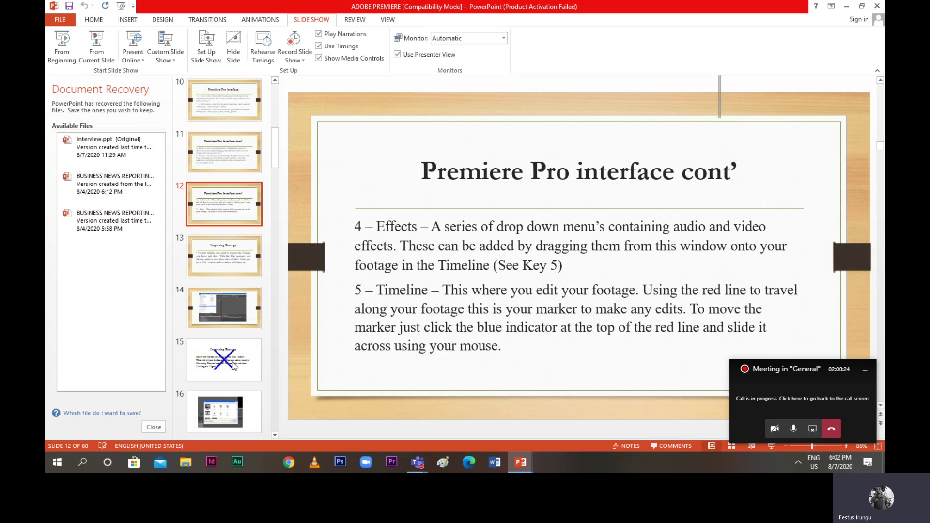
pyautogui.click(233, 361)
pyautogui.scroll(-2, 233, 362)
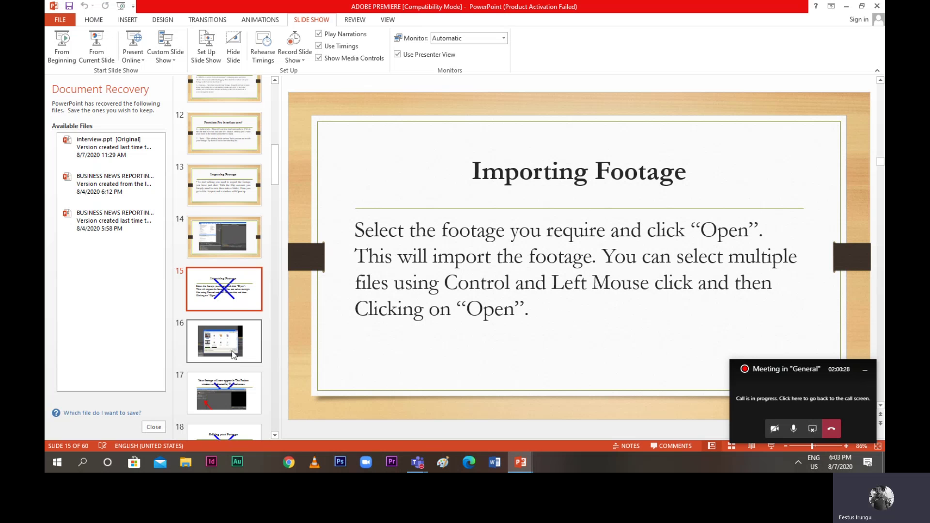
pyautogui.click(233, 353)
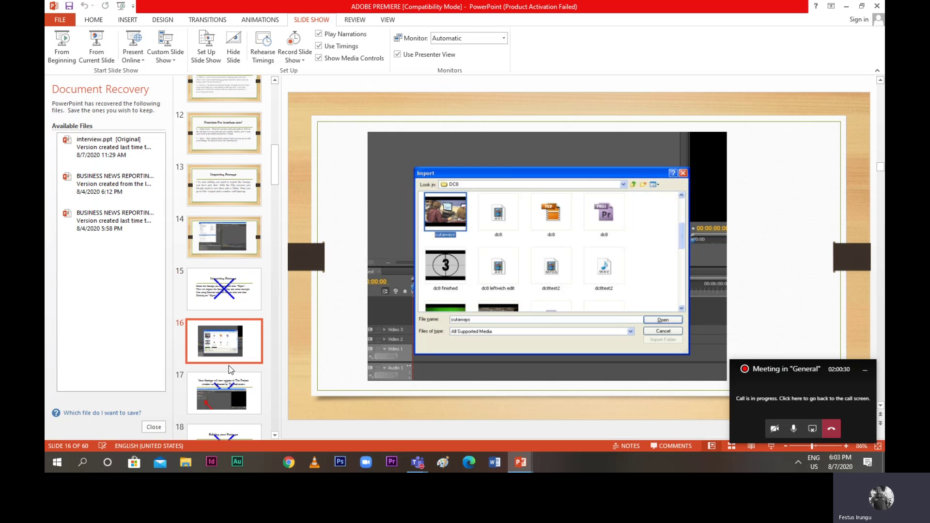
pyautogui.click(229, 367)
pyautogui.scroll(-3, 227, 358)
pyautogui.click(225, 356)
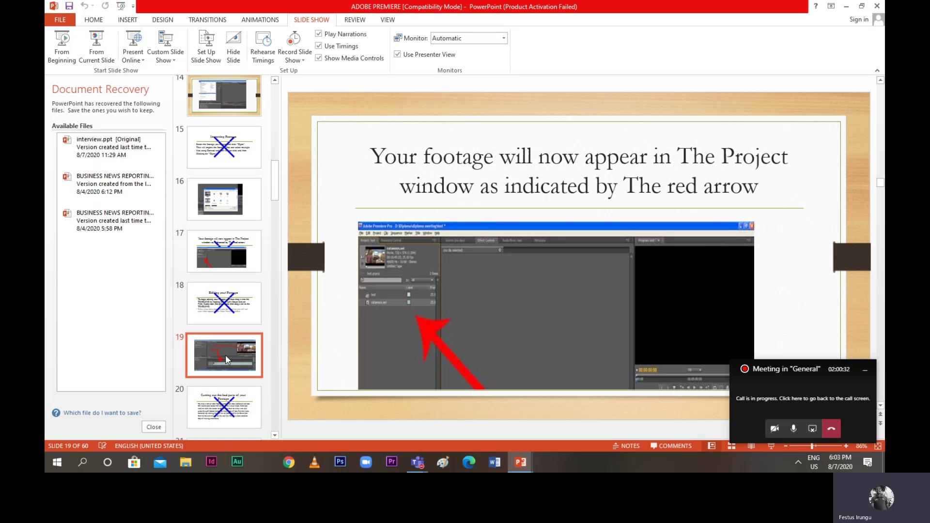